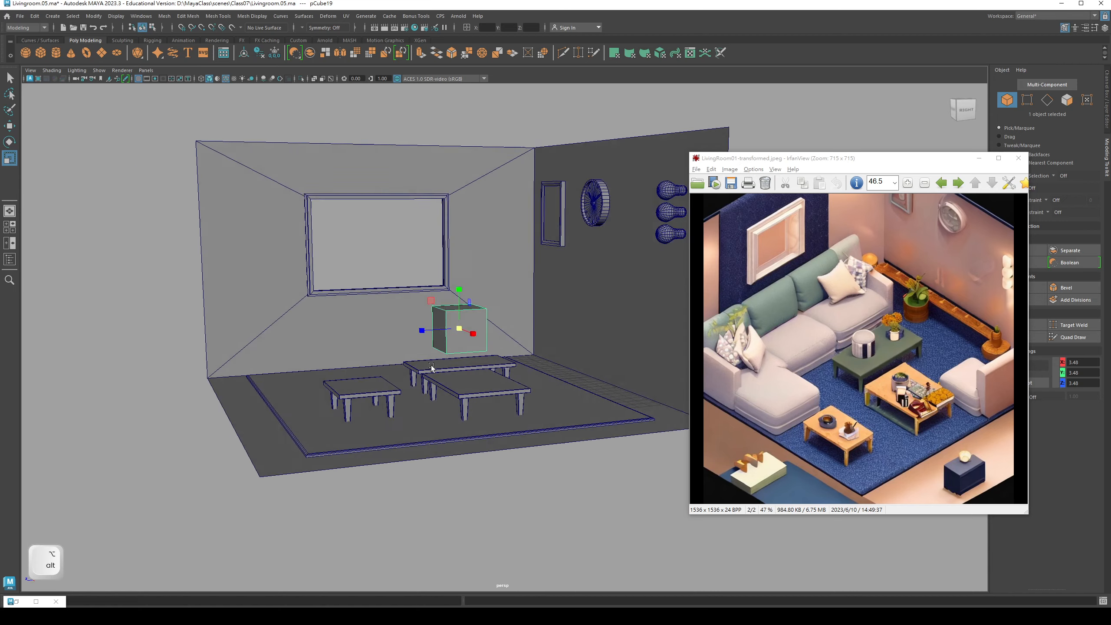
Step: Scale the cube to about 7.25 in Z and 5.20 in X to form the sofa's base block
alt+drag(450, 331, 436, 357)
alt+right_drag(436, 356, 435, 369)
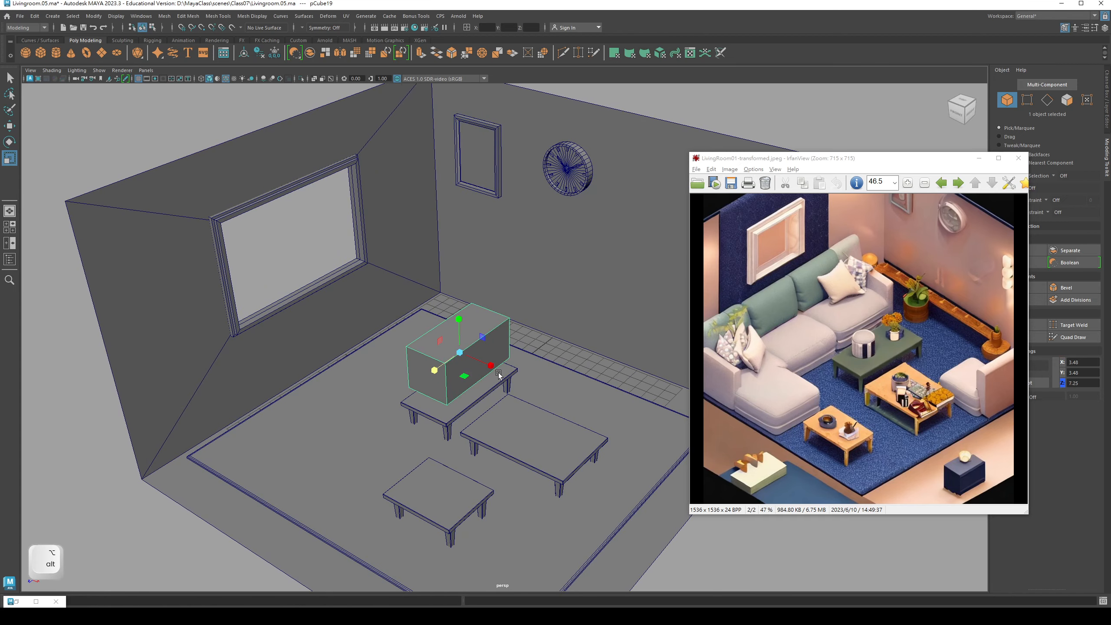
drag(498, 374, 505, 377)
alt+drag(472, 376, 469, 371)
alt+middle_drag(464, 370, 442, 385)
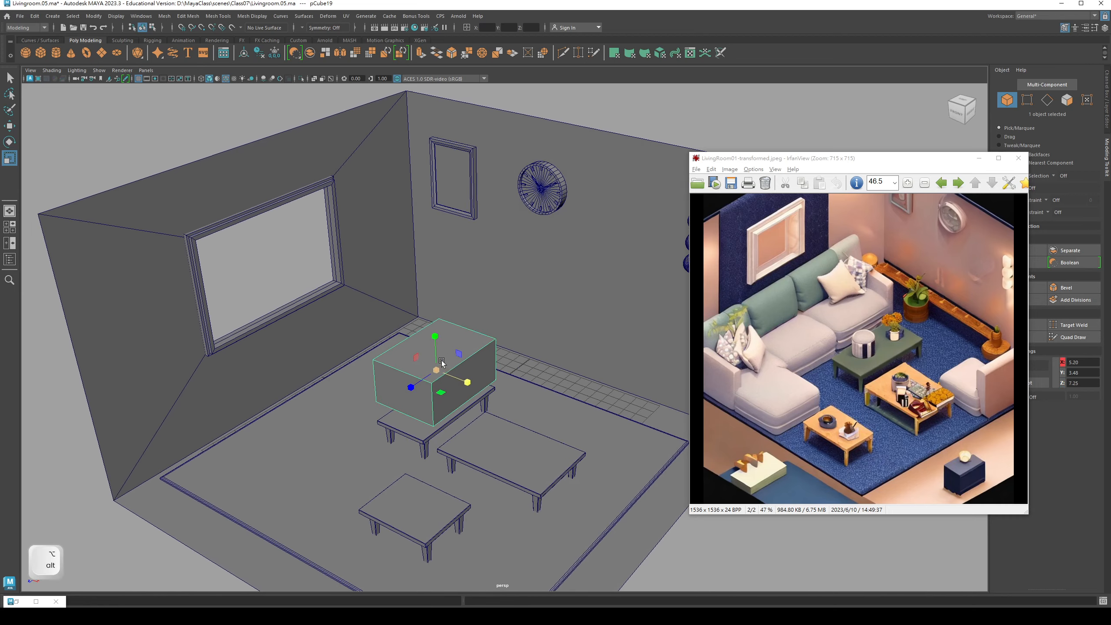
alt+right_drag(442, 385, 445, 394)
alt+drag(445, 395, 432, 397)
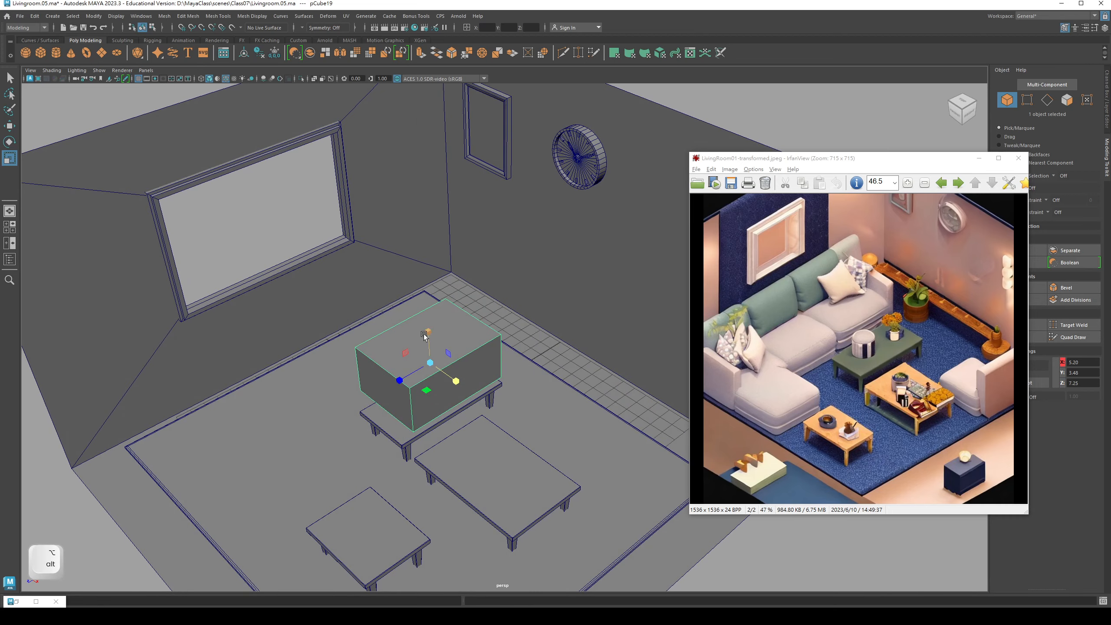
Step: Move the block down to about 1.66 in Y so it sits at floor level
alt+drag(427, 337, 390, 366)
key(w)
drag(350, 322, 344, 384)
alt+drag(405, 332, 342, 379)
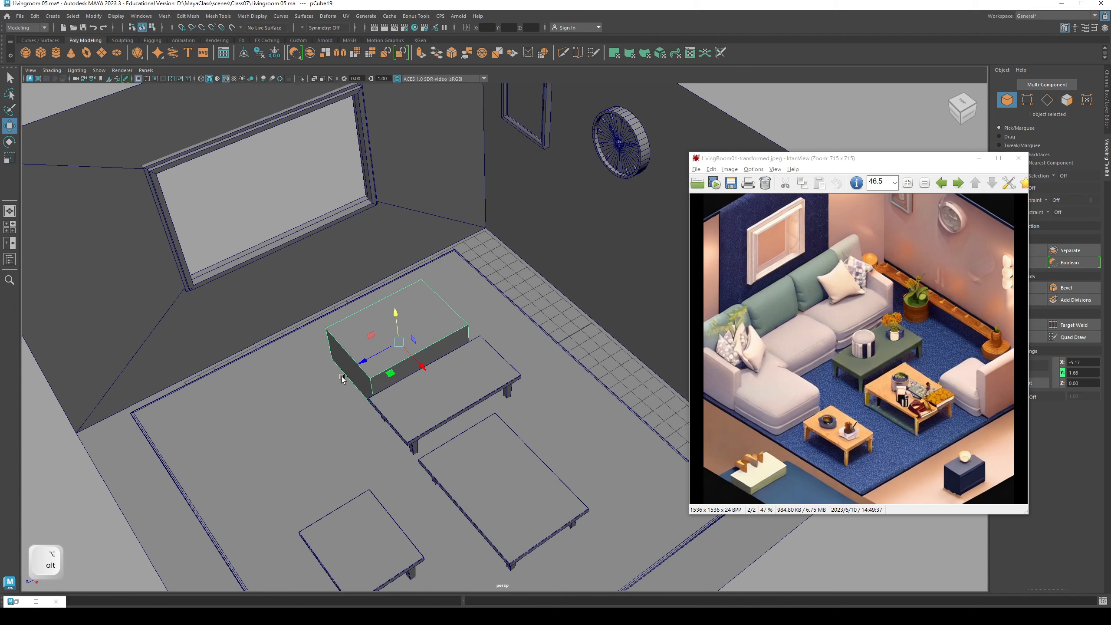
Step: Scale the block to about 2.90 in Y and move it beside the window wall, to about -6.55 in X
key(r)
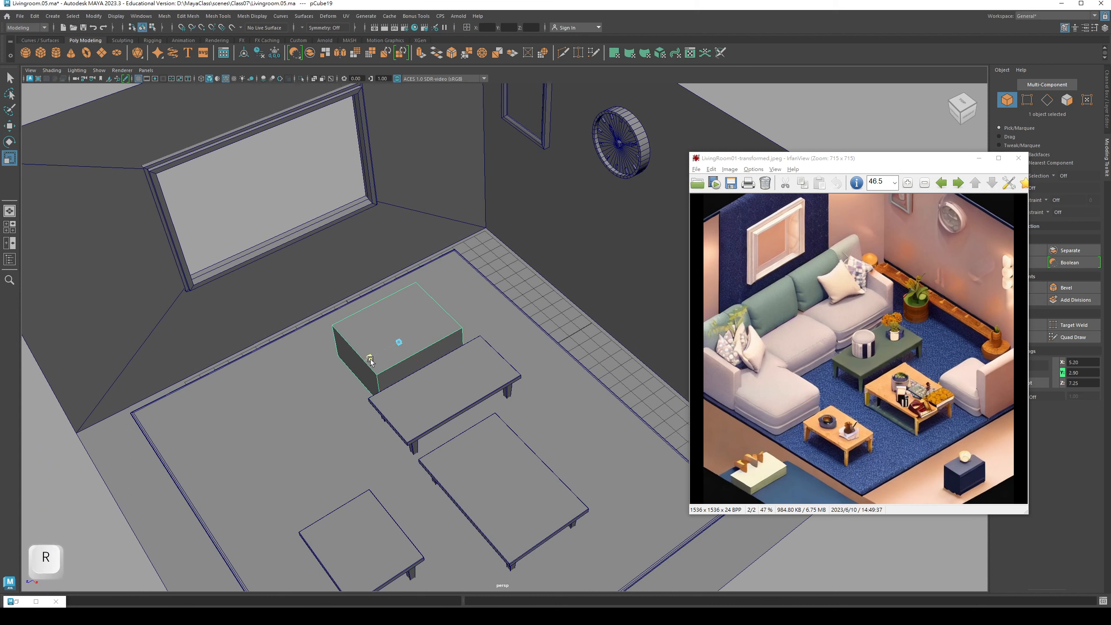
key(w)
drag(370, 360, 379, 334)
alt+drag(409, 385, 492, 323)
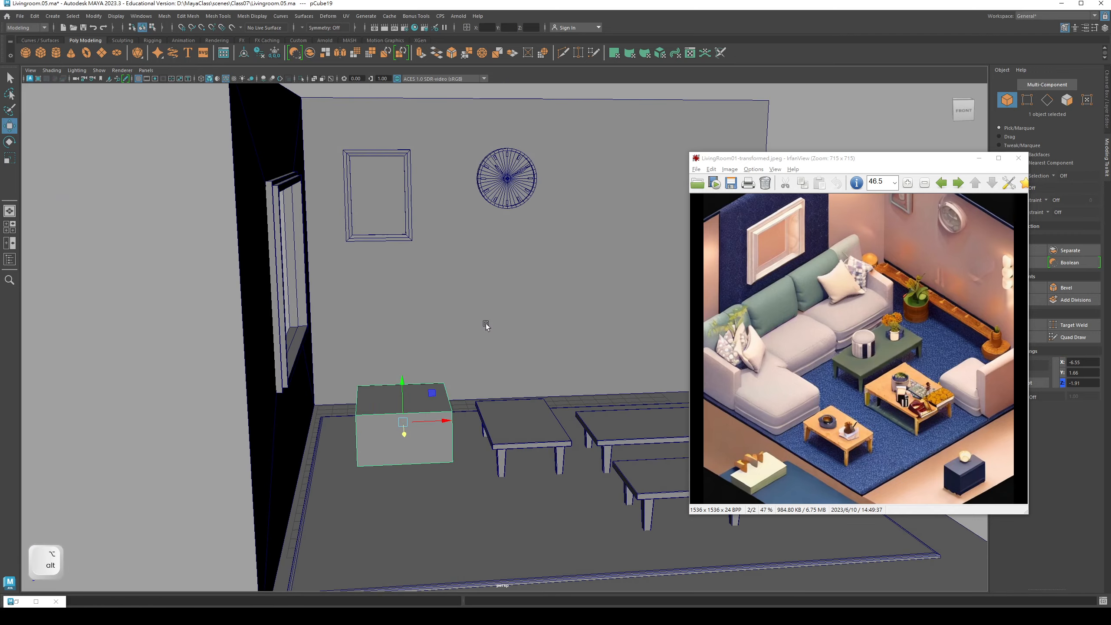
Step: Lower the block's top face to make it a thin base slab, then return to object mode
alt+drag(415, 411, 349, 425)
alt+right_drag(349, 425, 396, 402)
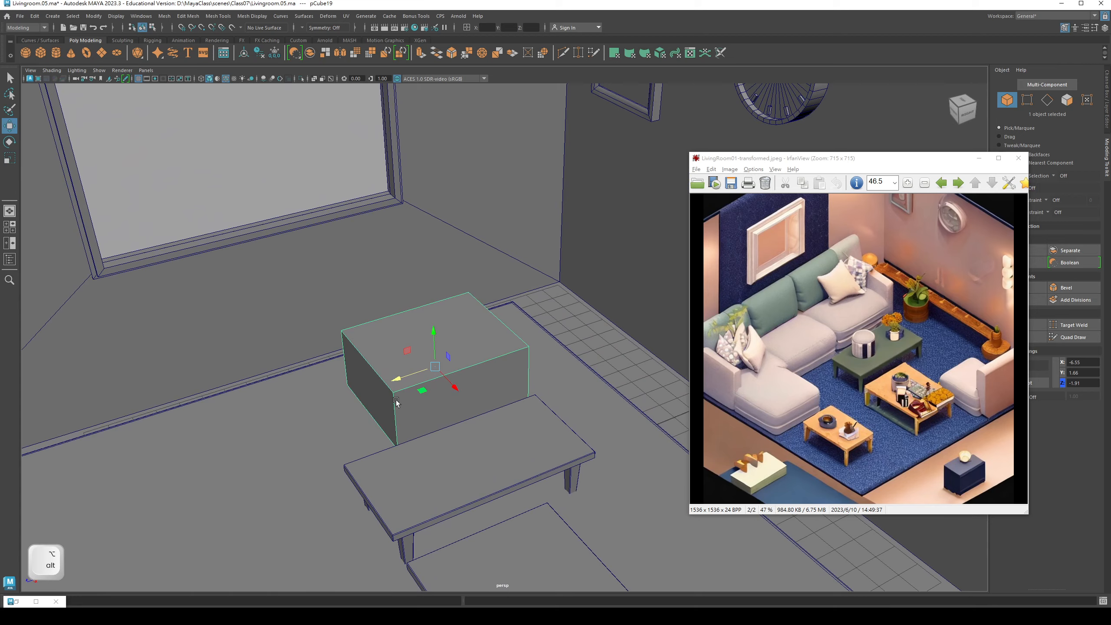
alt+drag(396, 402, 354, 360)
key(q)
right_drag(353, 360, 355, 384)
click(384, 367)
key(w)
drag(380, 337, 388, 359)
key(q)
right_drag(388, 360, 432, 349)
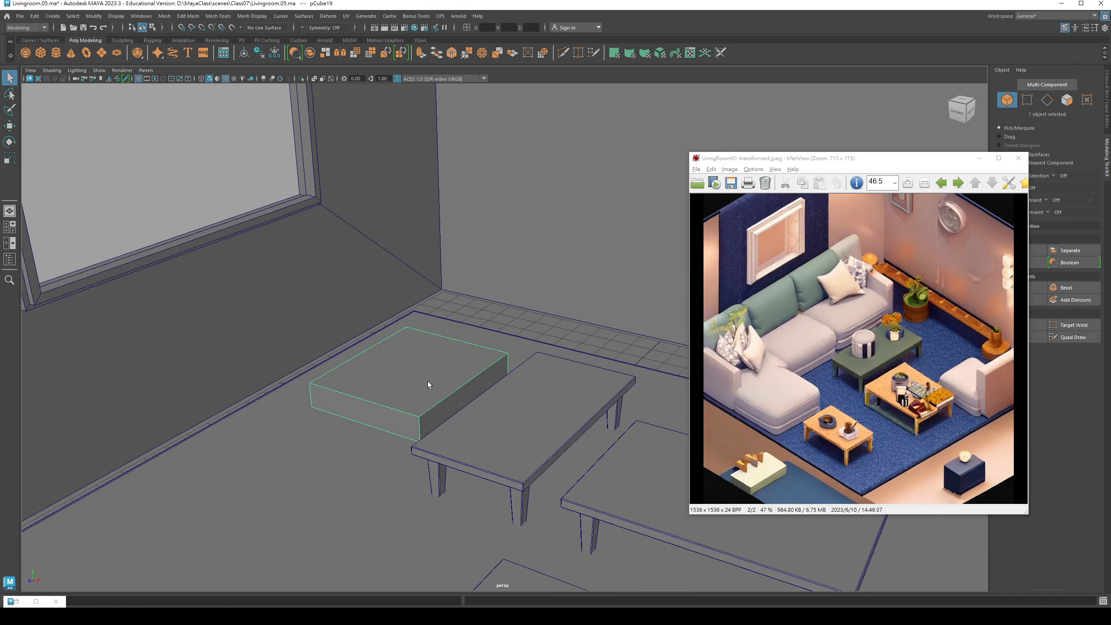
Step: Duplicate the base slab, raise the copy on top of it and scale the copy to about 5.34 in Y
key(ctrl+d)
key(w)
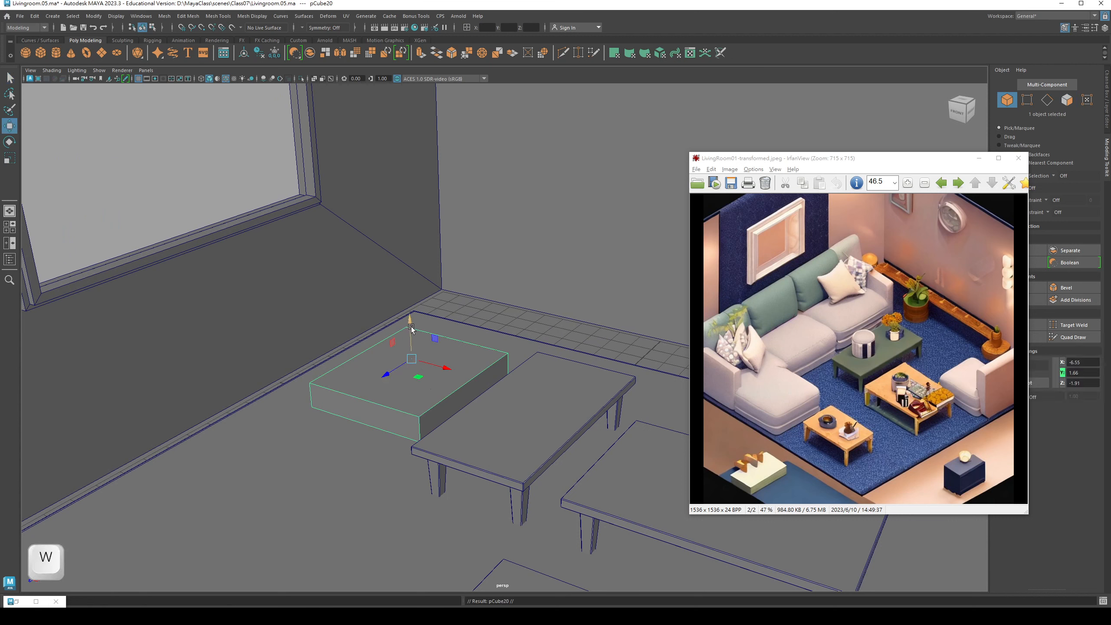
drag(408, 321, 404, 235)
key(r)
key(q)
alt+drag(403, 364, 405, 340)
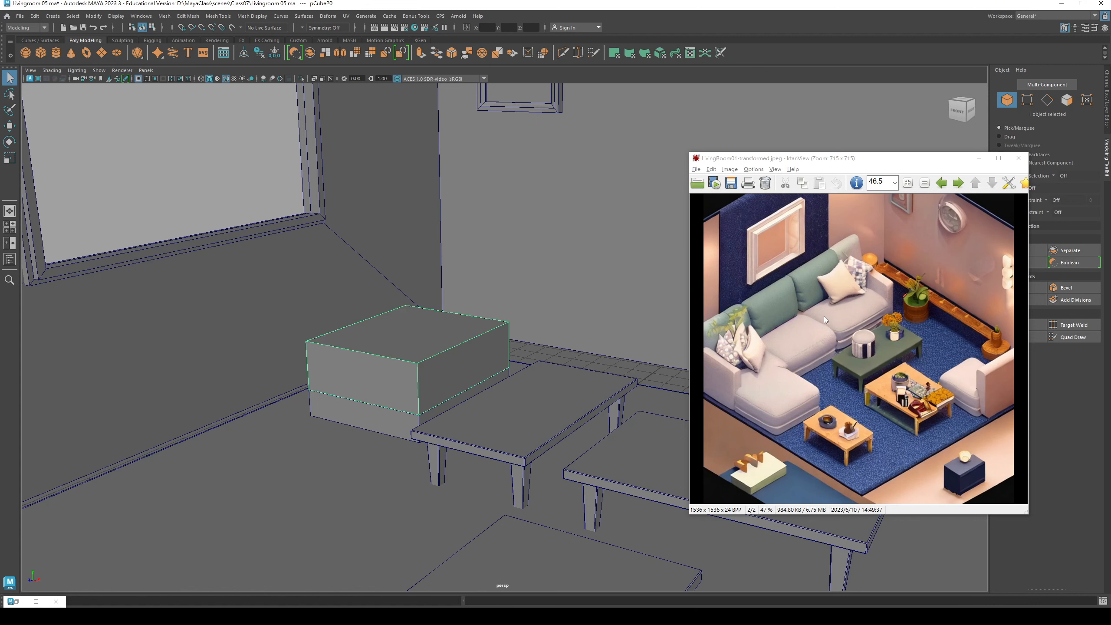
Step: Select all 12 edges of the upper block and bevel them
mouse_move(436, 375)
alt+mouse_down()
mouse_move(407, 377)
mouse_move(444, 362)
alt+mouse_up()
key(q)
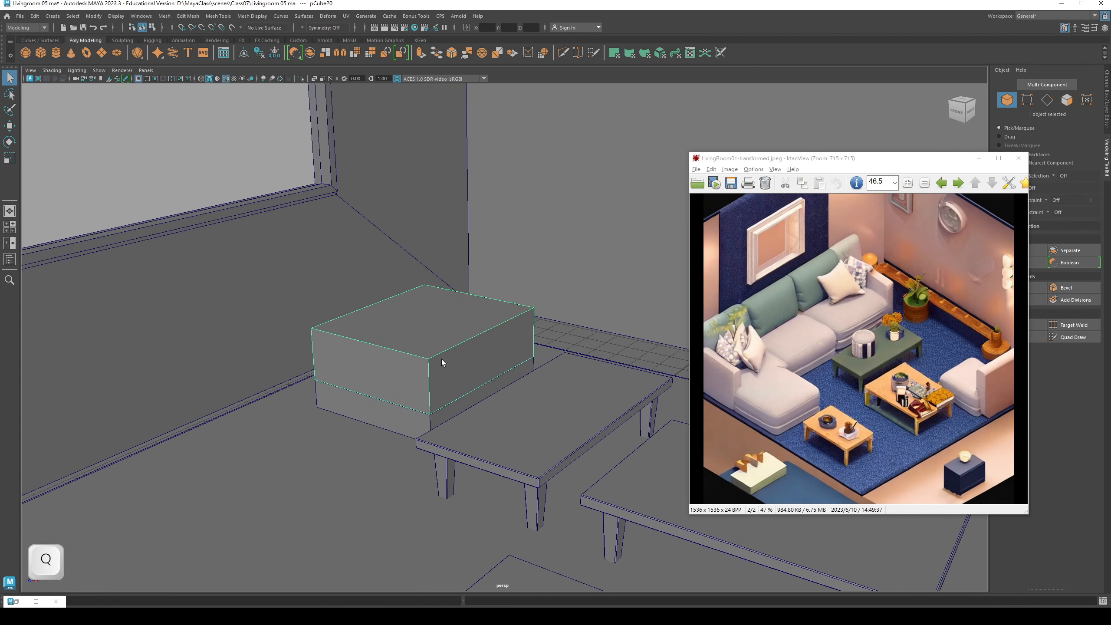
right_drag(406, 350, 411, 278)
alt+drag(373, 370, 413, 384)
click(255, 257)
click(371, 317)
right_drag(370, 318, 370, 291)
drag(267, 256, 541, 441)
alt+drag(541, 441, 436, 399)
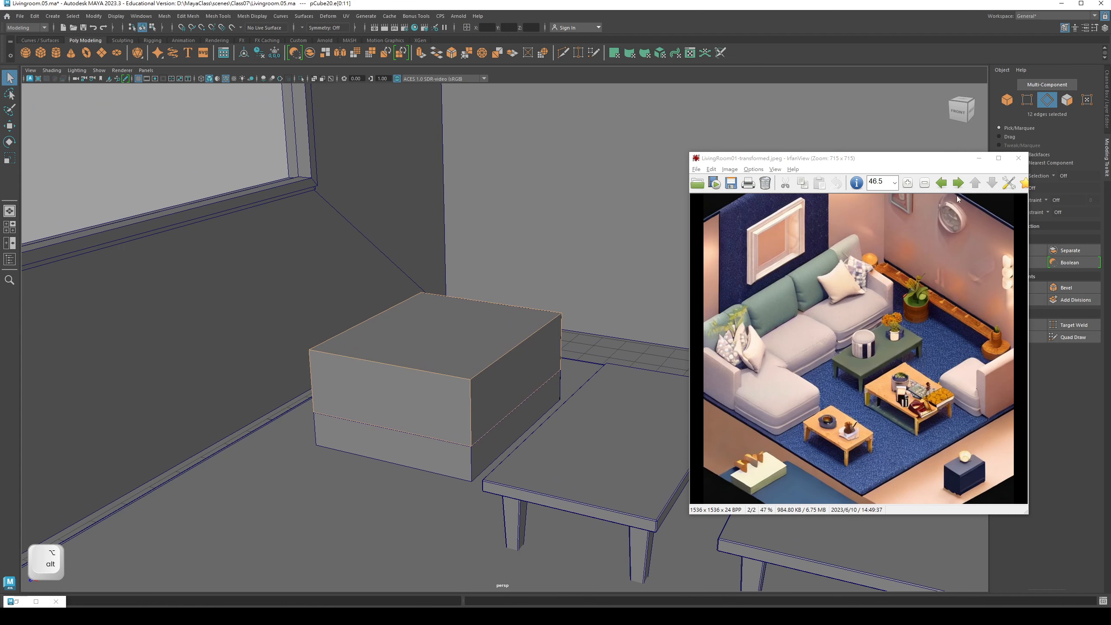
drag(943, 159, 891, 134)
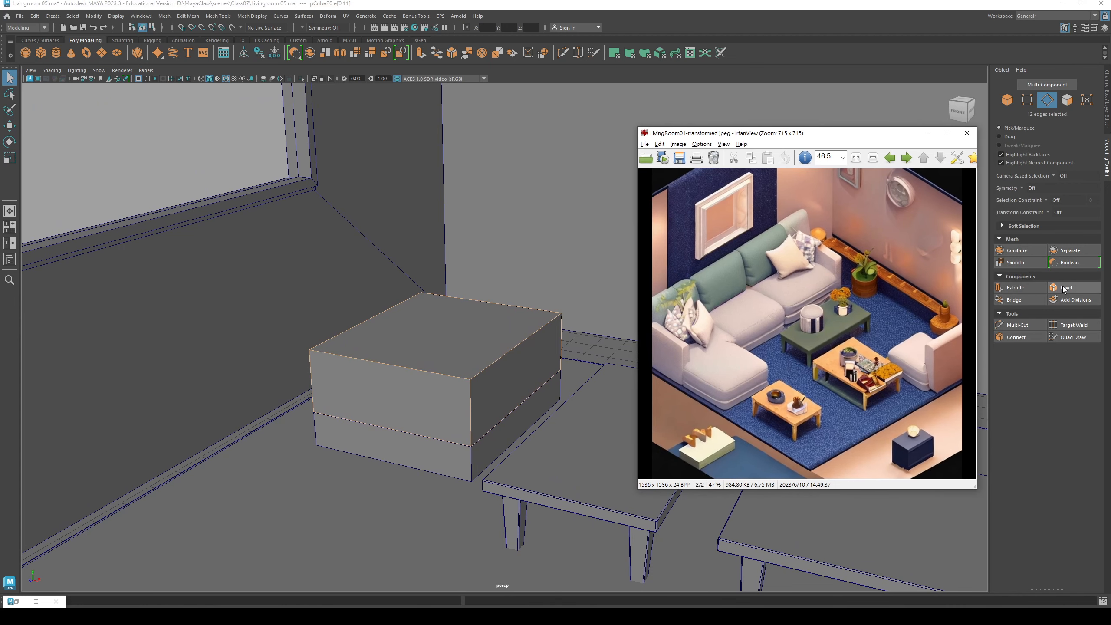
click(1063, 290)
alt+drag(422, 404, 456, 326)
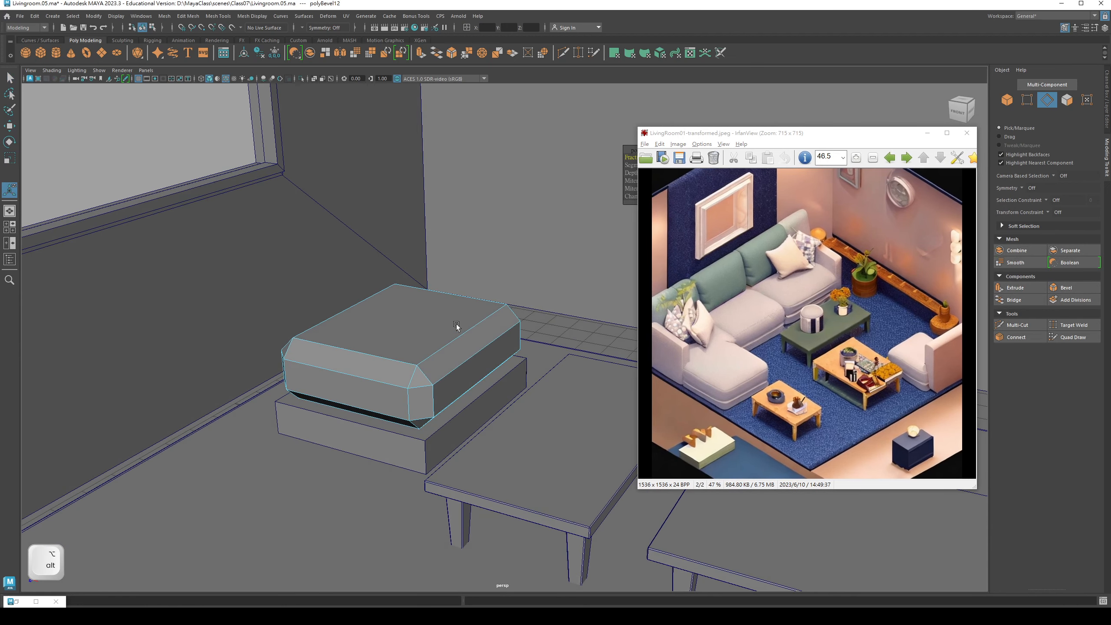
Step: Set the upper block's bevel fraction to 0.35 and increase its number of segments for rounder edges
click(927, 132)
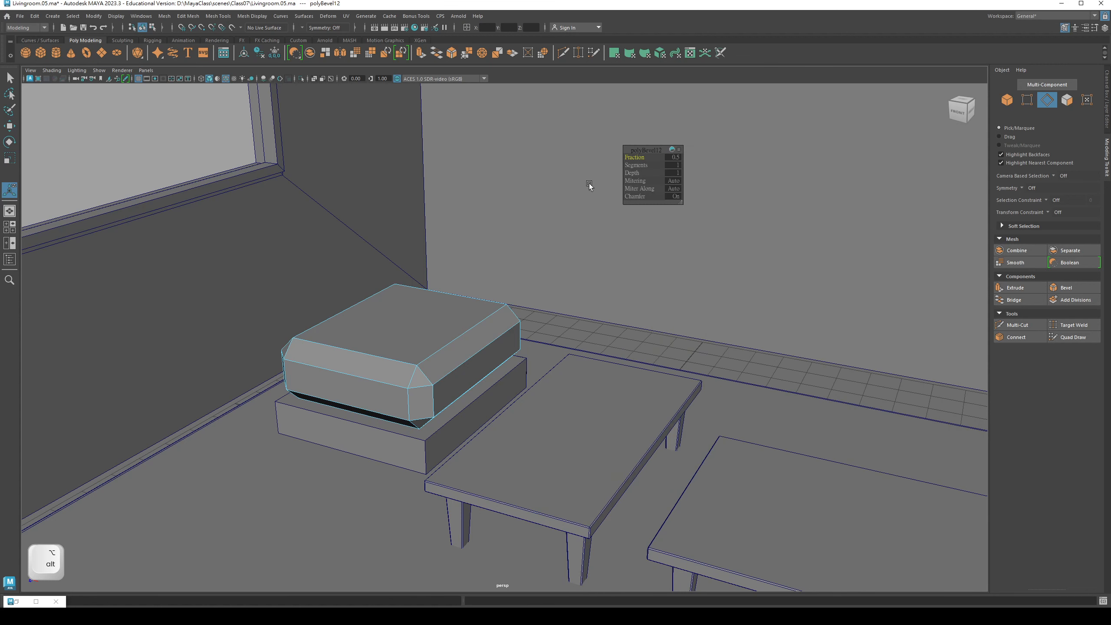
drag(635, 166, 640, 158)
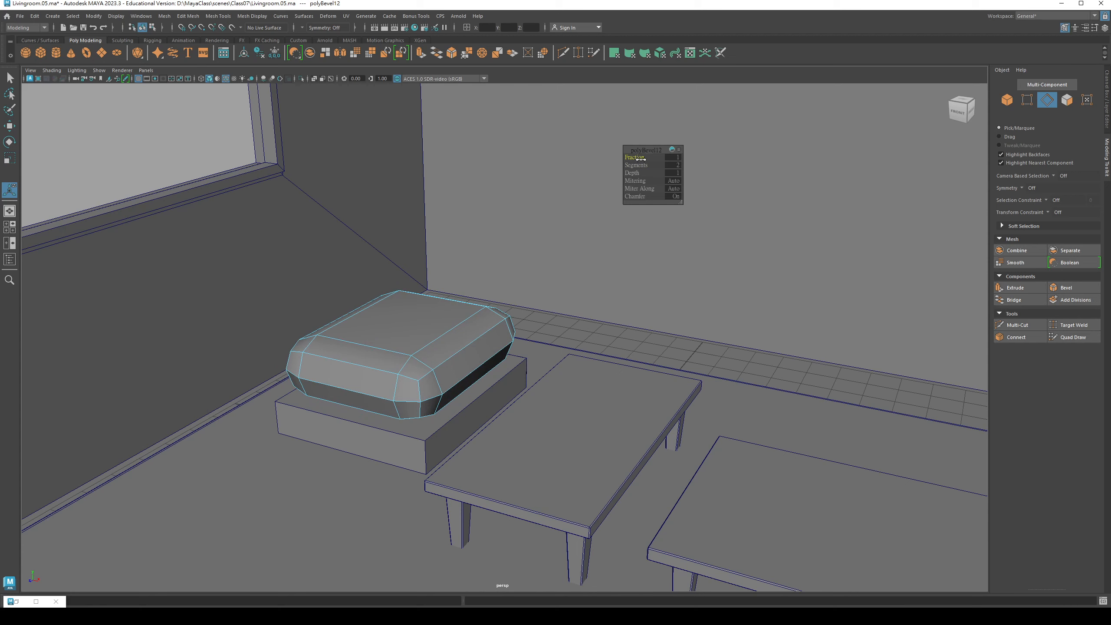
click(669, 160)
text(.35)
key(Return)
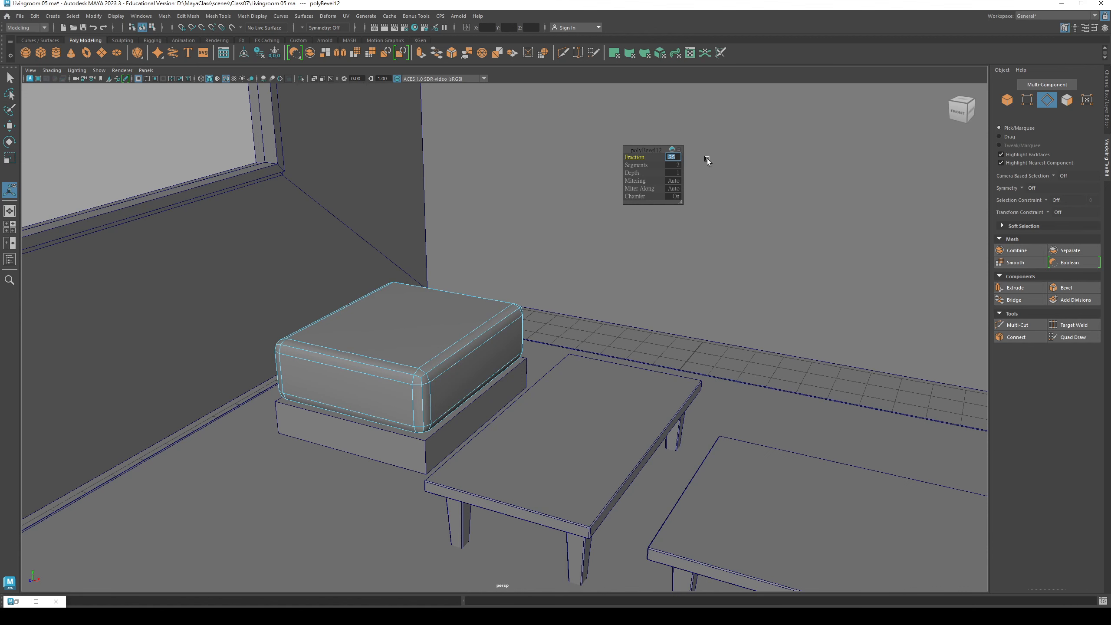
alt+drag(384, 285, 365, 324)
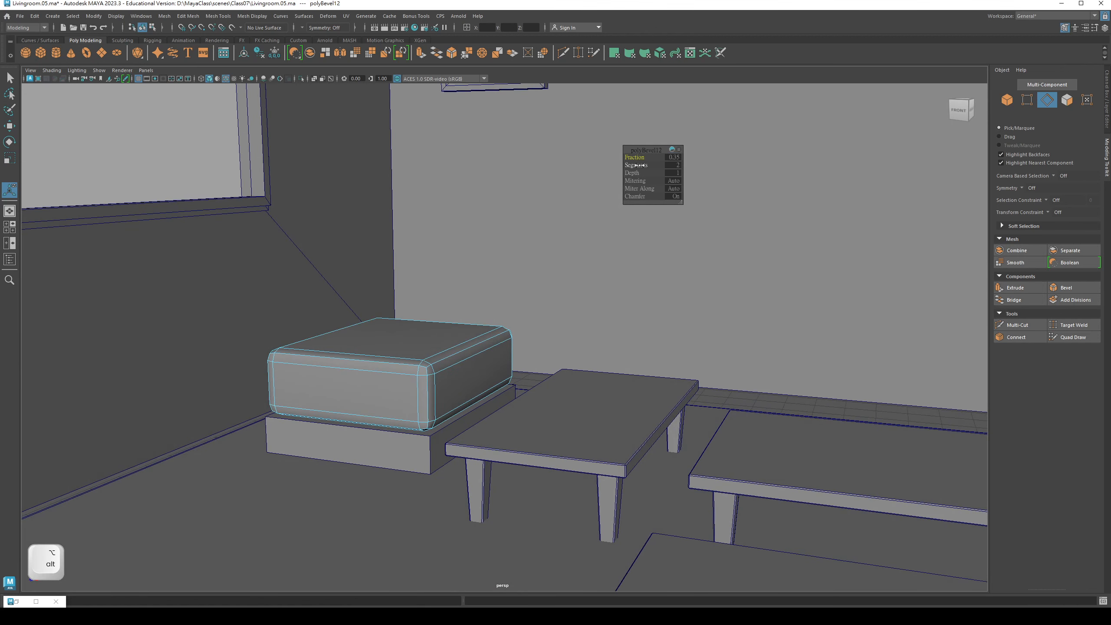
drag(640, 165, 646, 167)
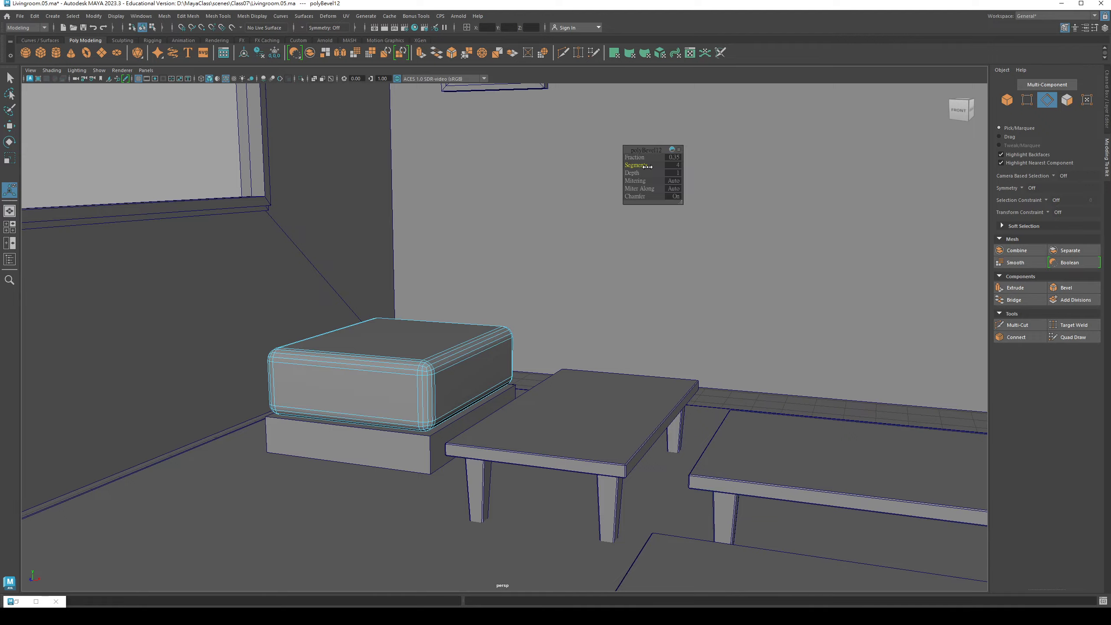
Step: Return to object mode, deselect the rounded cushion and bring back the living room reference image
alt+drag(365, 392, 354, 418)
key(q)
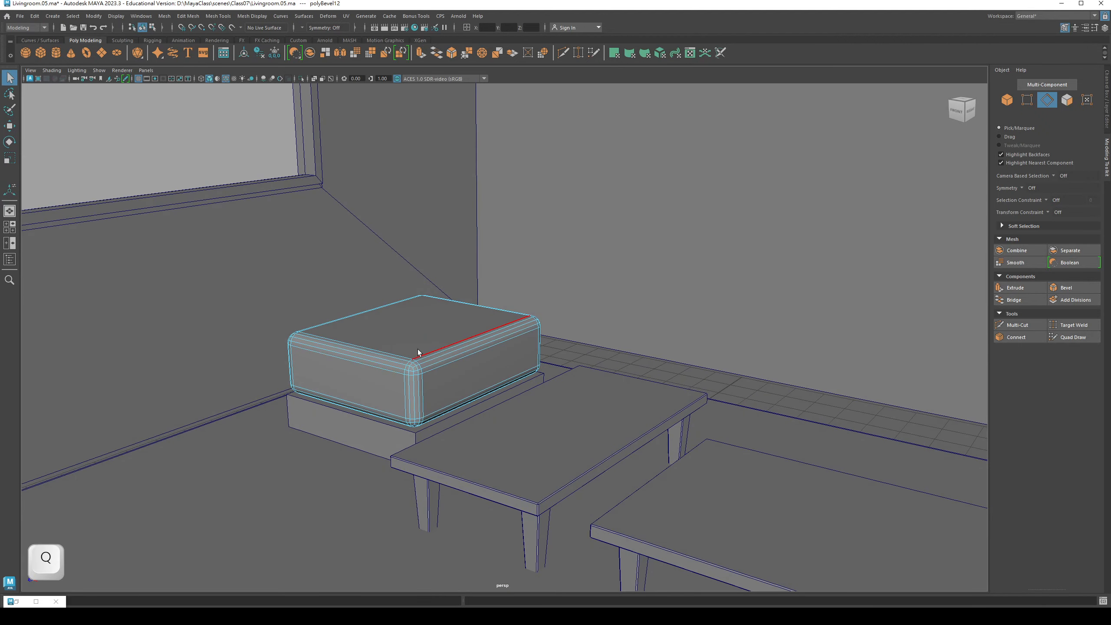
key(r)
key(F8)
key(F8)
click(194, 158)
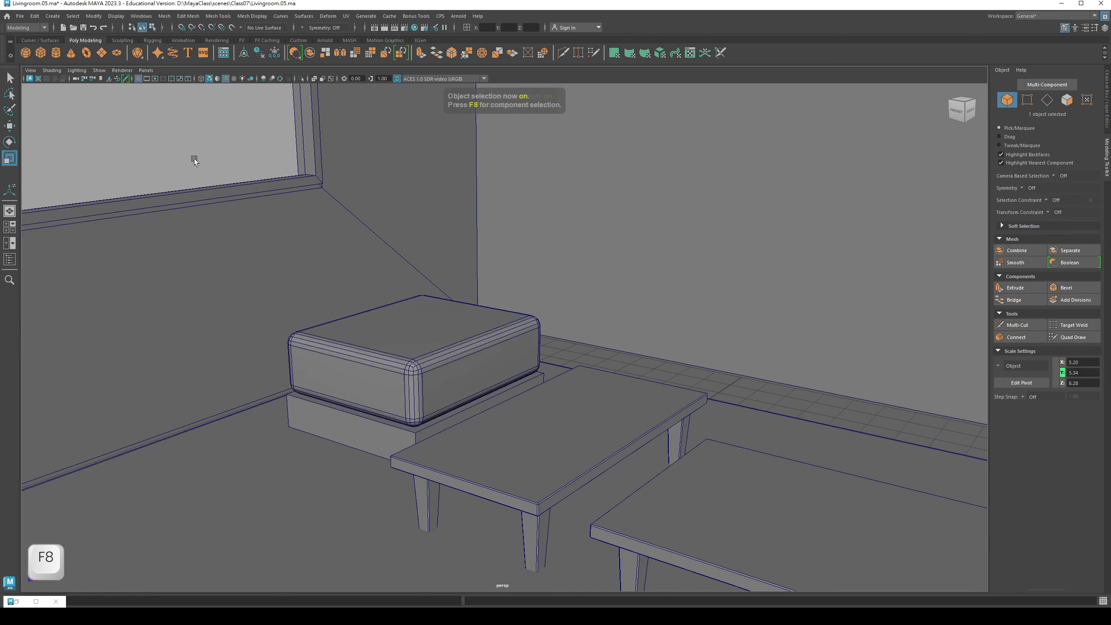
alt+drag(385, 347, 388, 389)
key(q)
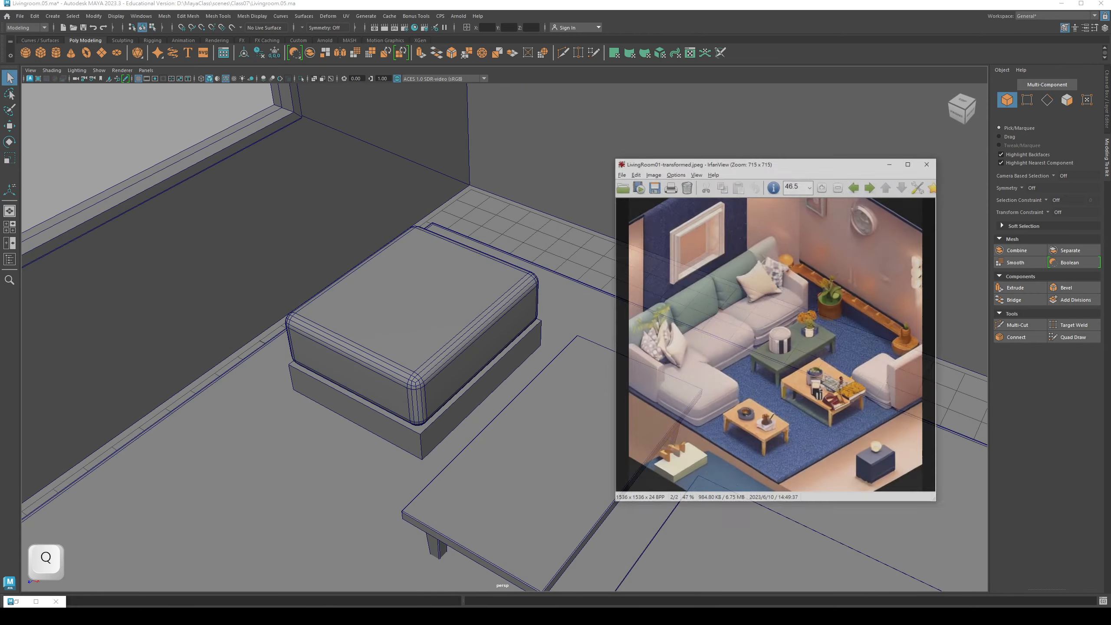
alt+drag(505, 278, 475, 275)
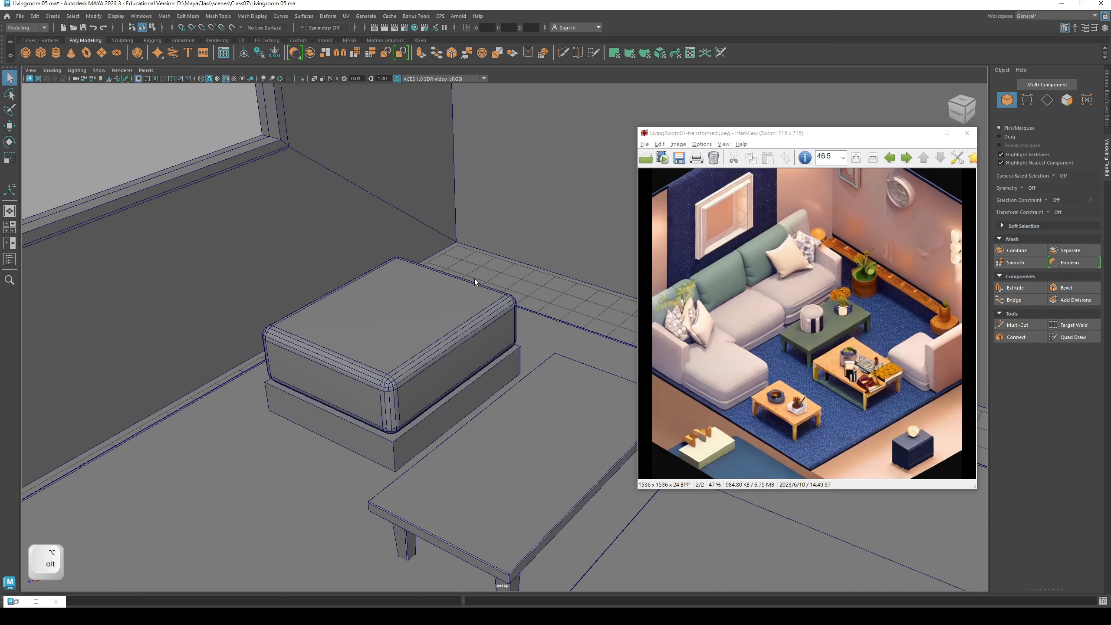
Step: Select the base slab under the cushion and isolate it in the viewport
click(409, 371)
alt+drag(409, 370, 380, 336)
click(385, 403)
alt+drag(385, 403, 432, 384)
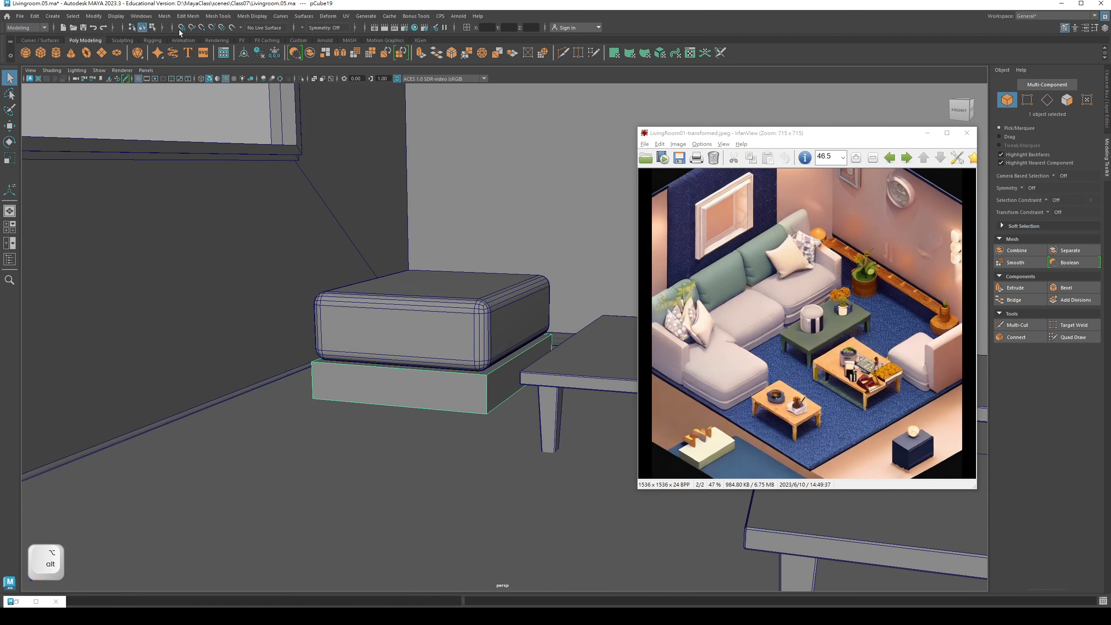
click(300, 78)
alt+drag(438, 317, 427, 319)
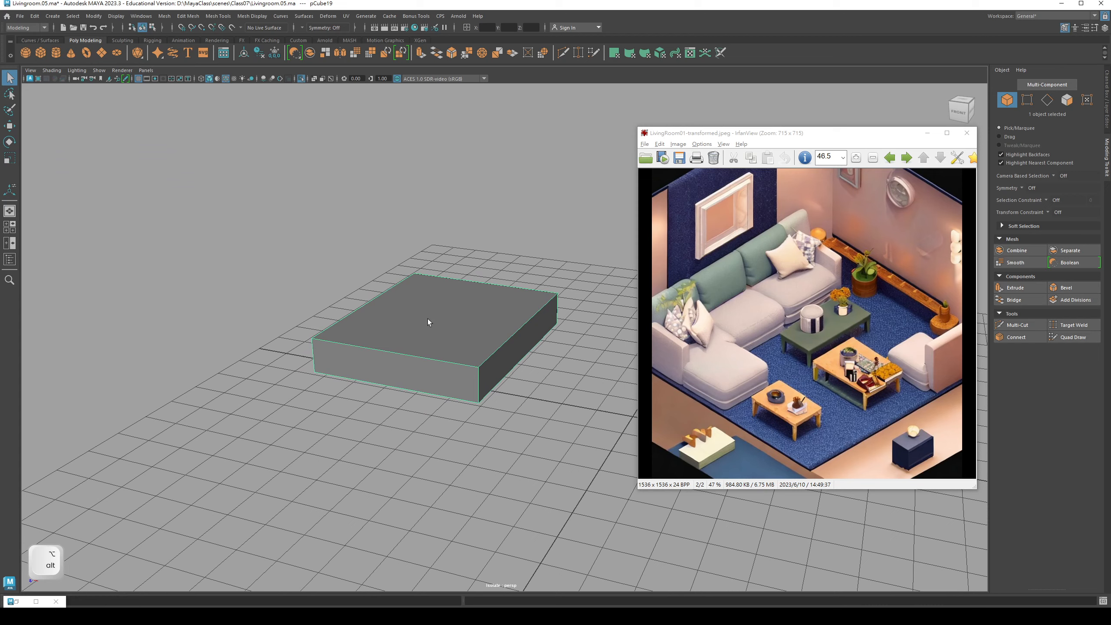
Step: Bevel all 12 edges of the isolated base slab and move the reference image clear of the bevel settings
right_click(425, 309)
right_drag(425, 310, 422, 272)
drag(233, 225, 475, 400)
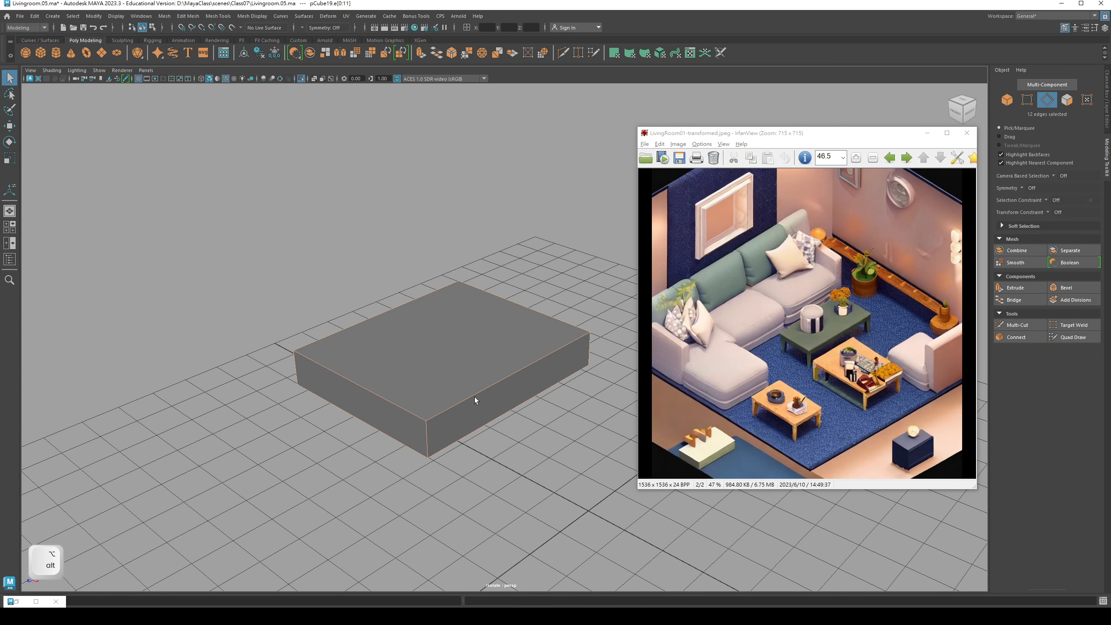
click(1066, 289)
drag(905, 134, 980, 360)
Step: Set the base slab's bevel fraction to 0.35 with 3 segments
click(675, 157)
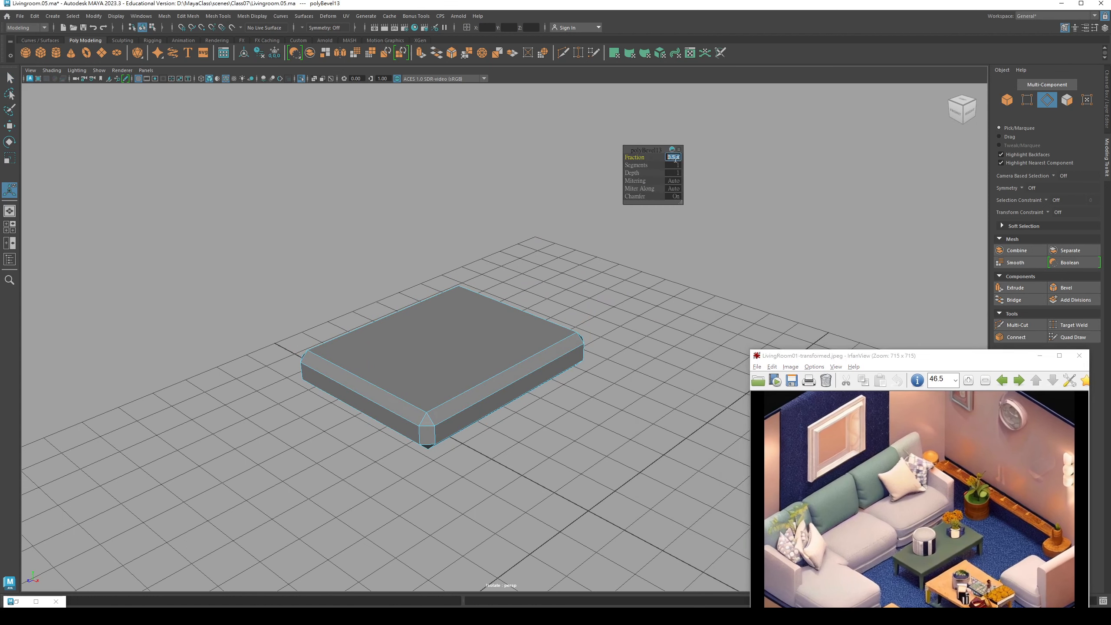
text(0.35)
key(Return)
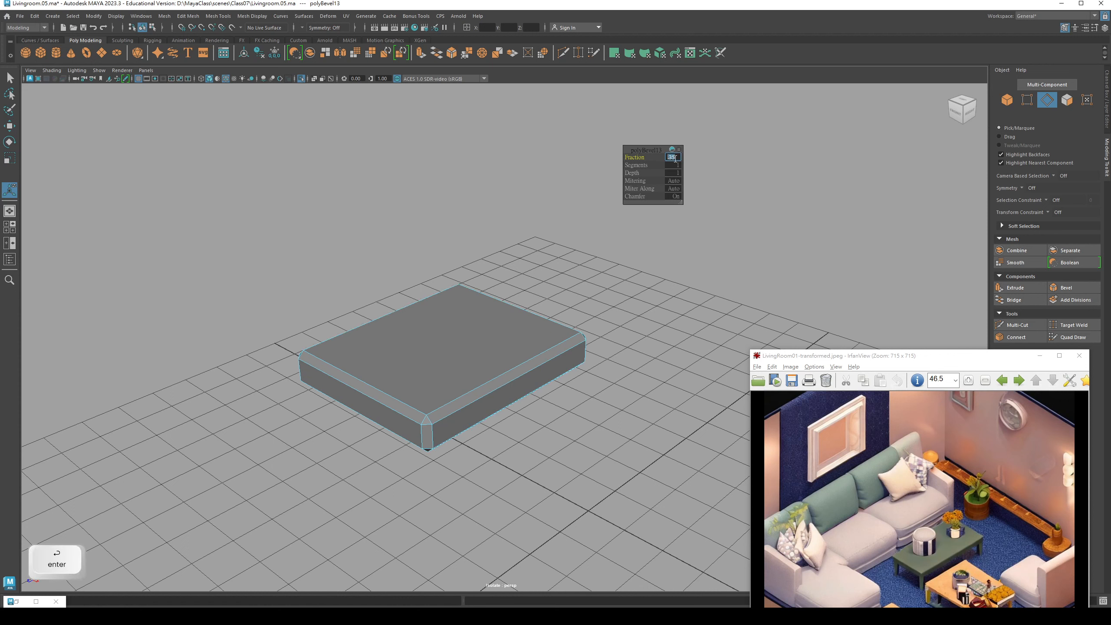
drag(642, 165, 650, 166)
alt+drag(414, 271, 516, 329)
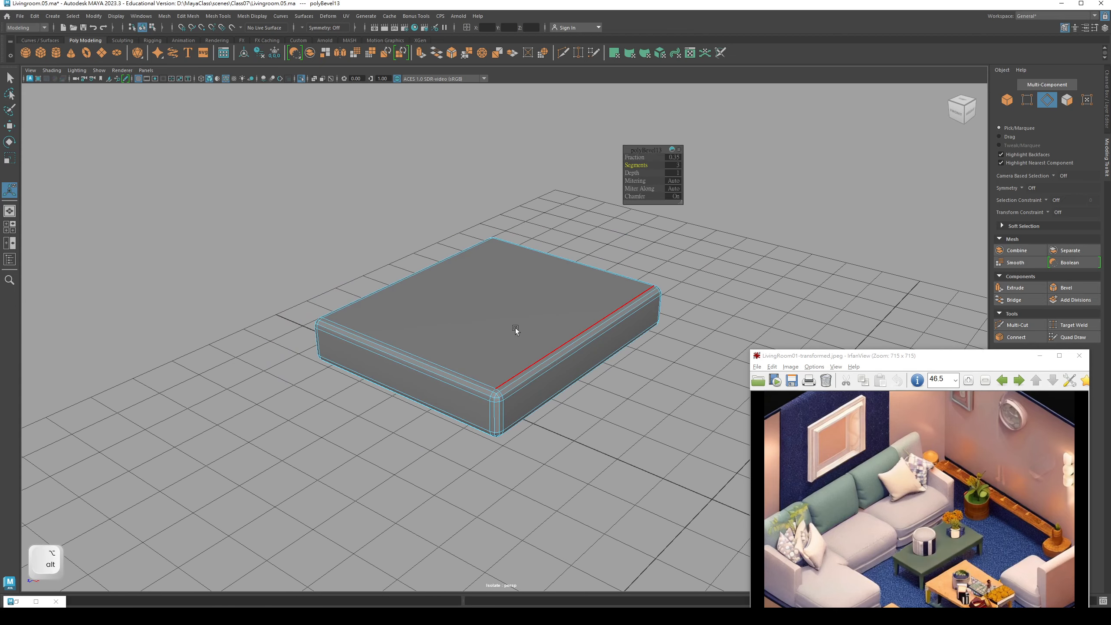
Step: Return to object mode and deselect the bevelled base slab
right_drag(533, 292, 561, 274)
click(599, 247)
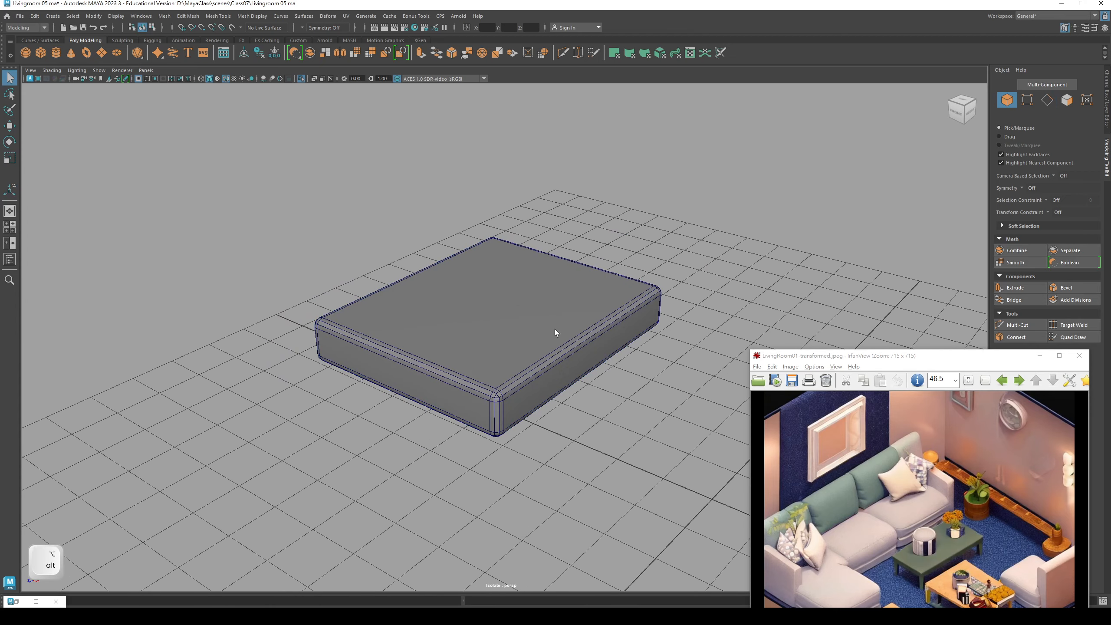
alt+middle_drag(554, 328, 527, 332)
key(q)
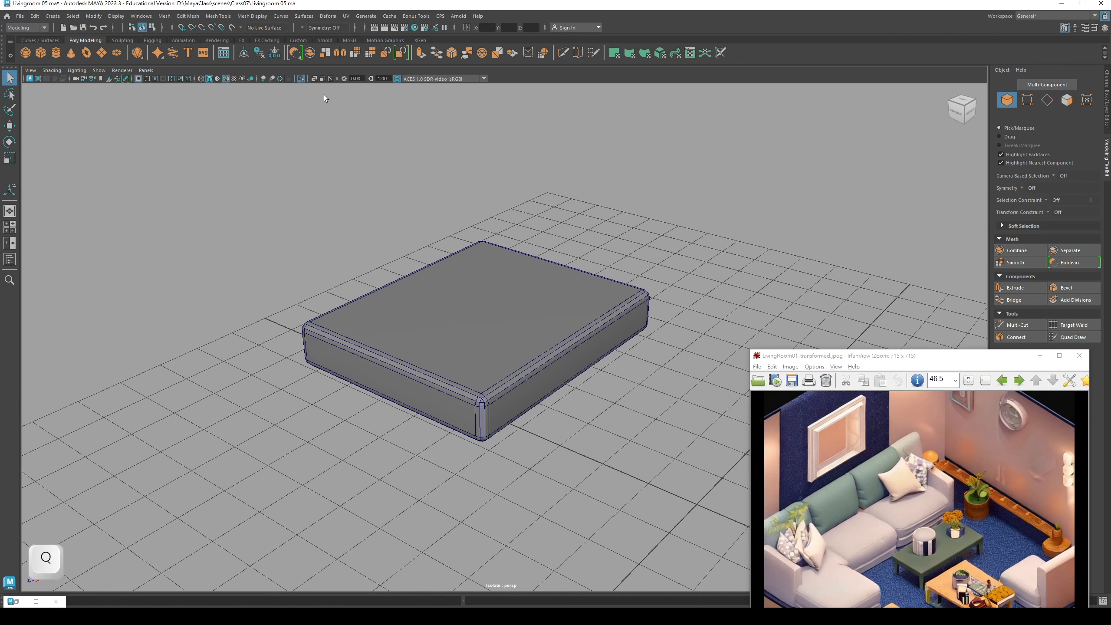
Step: Turn off isolation to show the whole living room scene again
click(300, 78)
alt+drag(363, 308, 396, 326)
alt+middle_drag(395, 326, 374, 343)
alt+drag(374, 343, 685, 369)
key(q)
Step: Clear the reference image out of the way and insert a centred front-to-back edge loop around the seat cushion with Multi-Cut
click(480, 323)
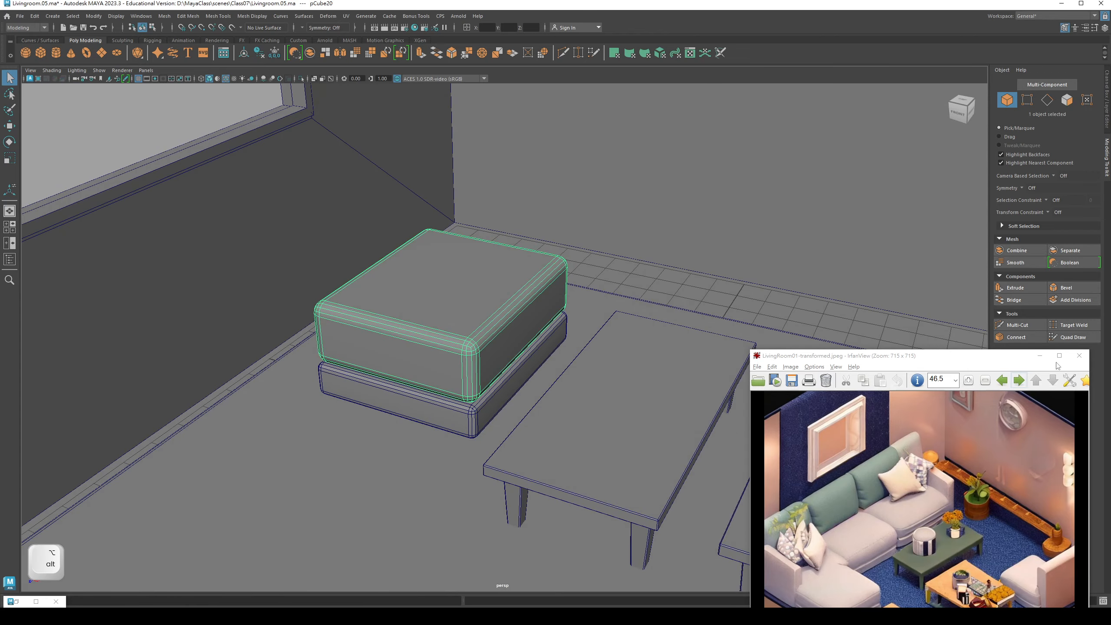
click(1040, 355)
alt+drag(975, 362, 728, 359)
click(1014, 324)
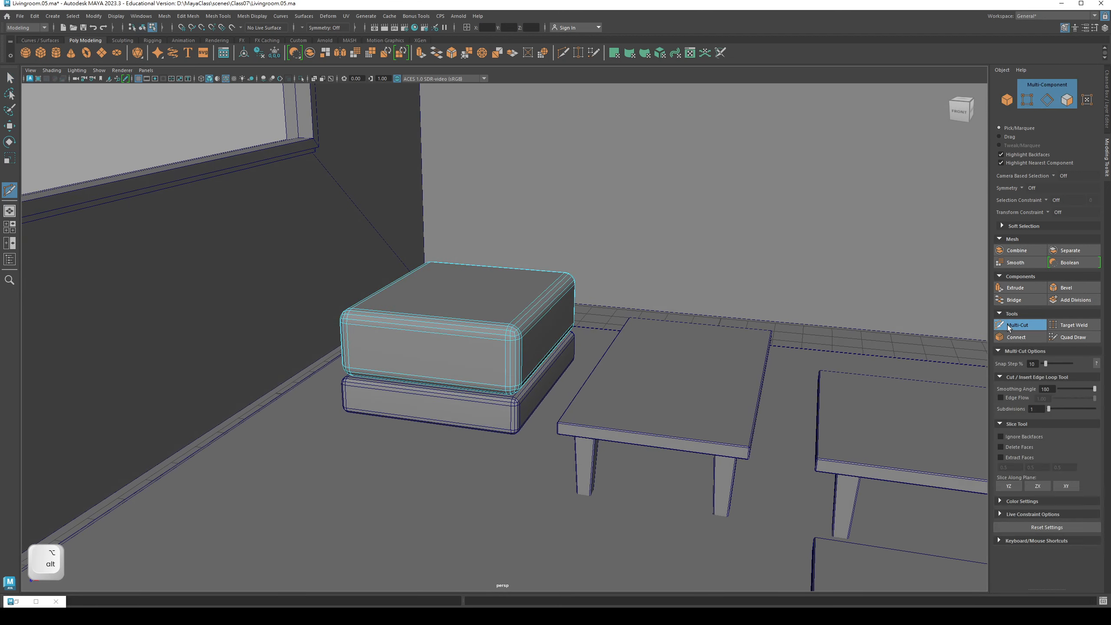
mouse_move(514, 310)
alt+mouse_down()
mouse_move(528, 340)
mouse_move(452, 354)
mouse_move(514, 324)
alt+mouse_up()
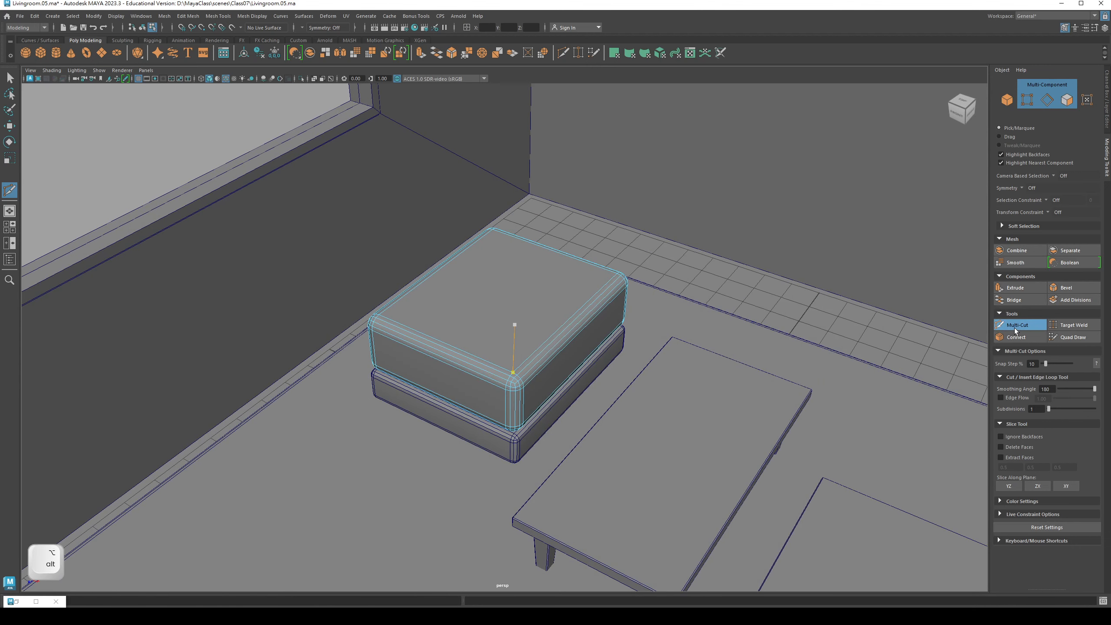
alt+middle_drag(497, 345, 533, 358)
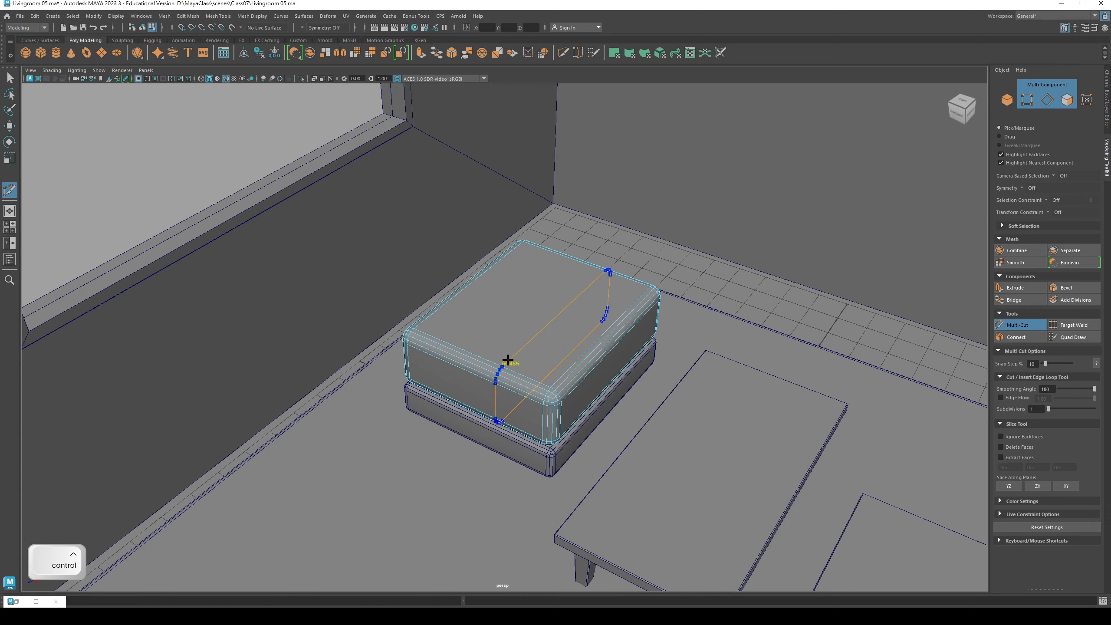
ctrl+click(508, 359)
Step: Insert one more front-to-back edge loop on each side of the seat cushion's centre loop
alt+drag(570, 285, 585, 313)
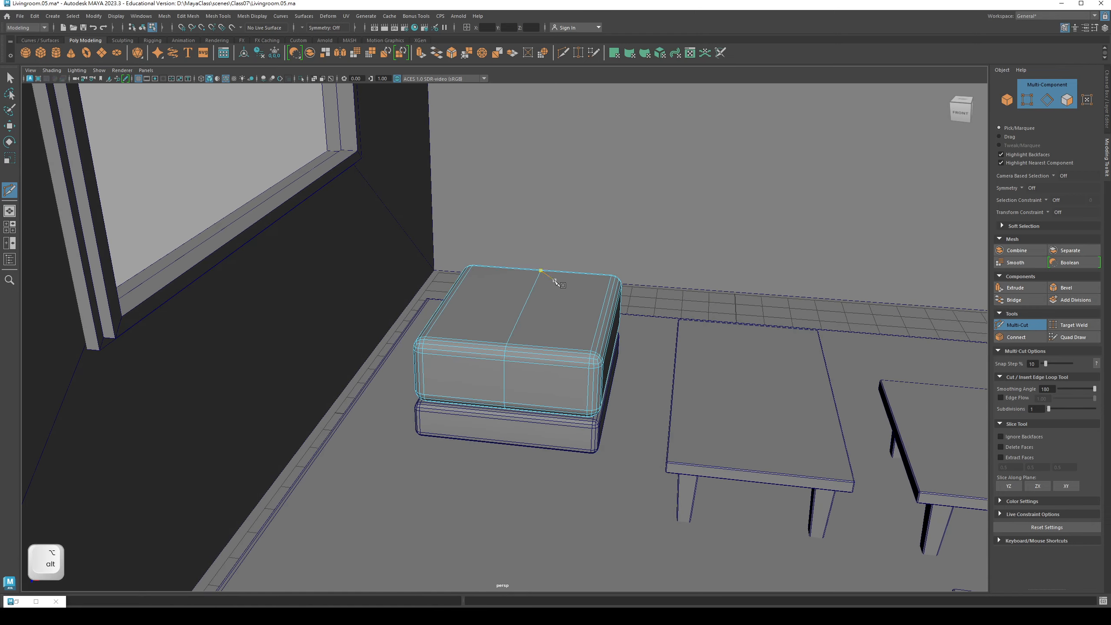
alt+drag(496, 384, 570, 334)
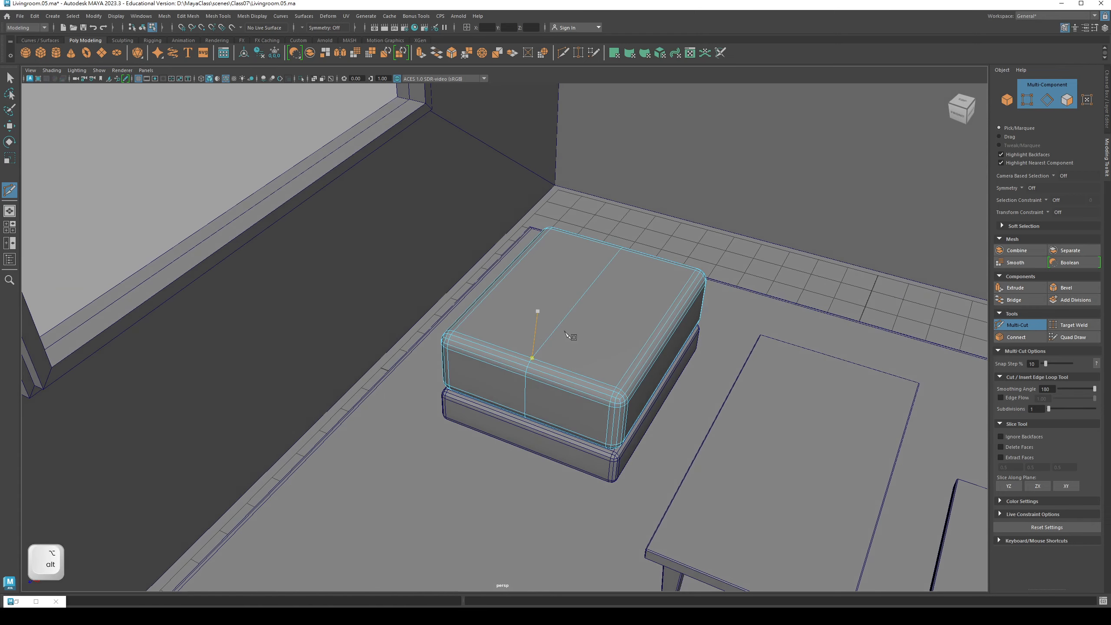
ctrl+click(494, 346)
ctrl+click(567, 379)
Step: Insert three crosswise edge loops around the seat cushion so its top is divided into a four-by-four grid
alt+drag(585, 372, 608, 370)
alt+drag(565, 305, 543, 280)
ctrl+click(623, 308)
ctrl+click(641, 298)
ctrl+click(657, 288)
Step: Leave Multi-Cut, return to object mode and reselect the subdivided seat cushion
key(q)
key(F8)
key(F8)
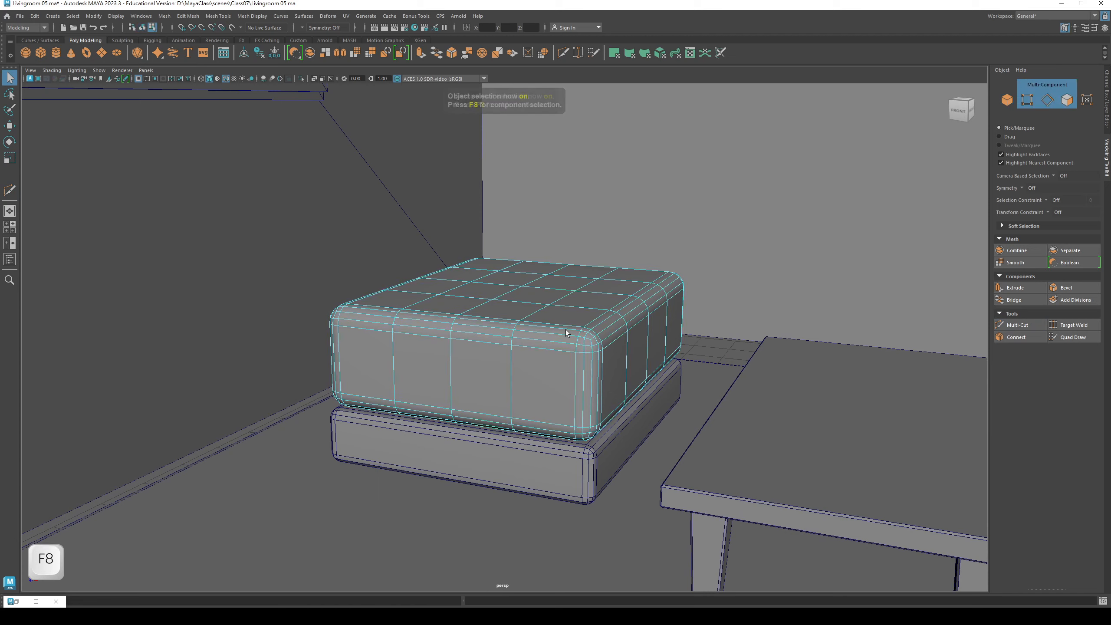
key(F8)
alt+right_drag(567, 337, 450, 321)
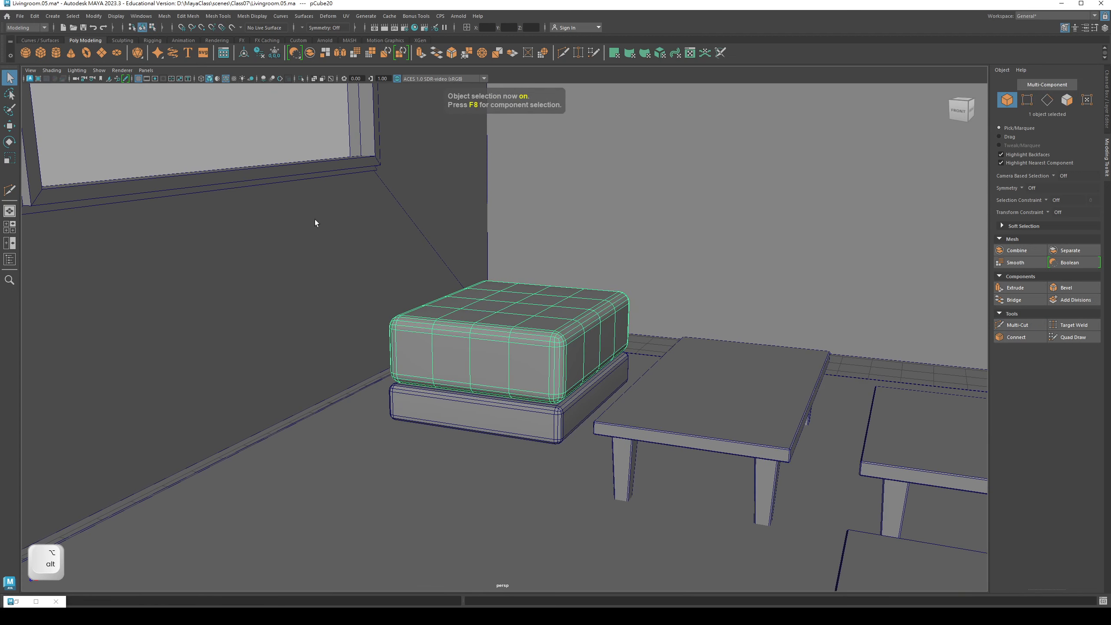
click(255, 150)
key(q)
click(481, 359)
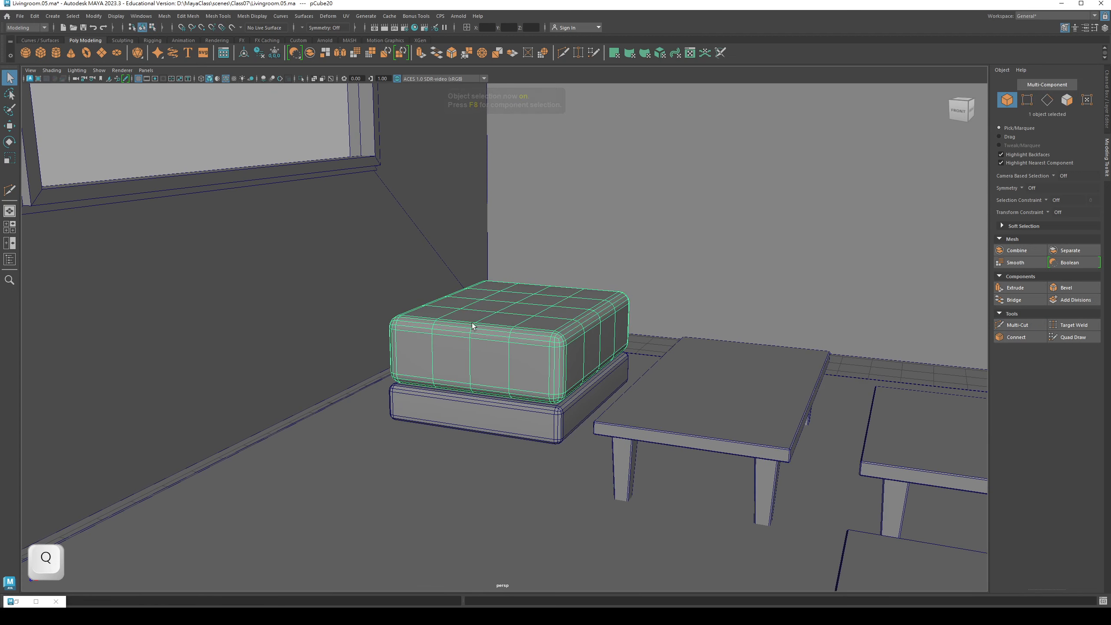
Step: Start the Sculpt Tool on the selected seat cushion
alt+drag(472, 322, 456, 334)
alt+drag(452, 331, 481, 271)
click(218, 17)
mouse_move(236, 144)
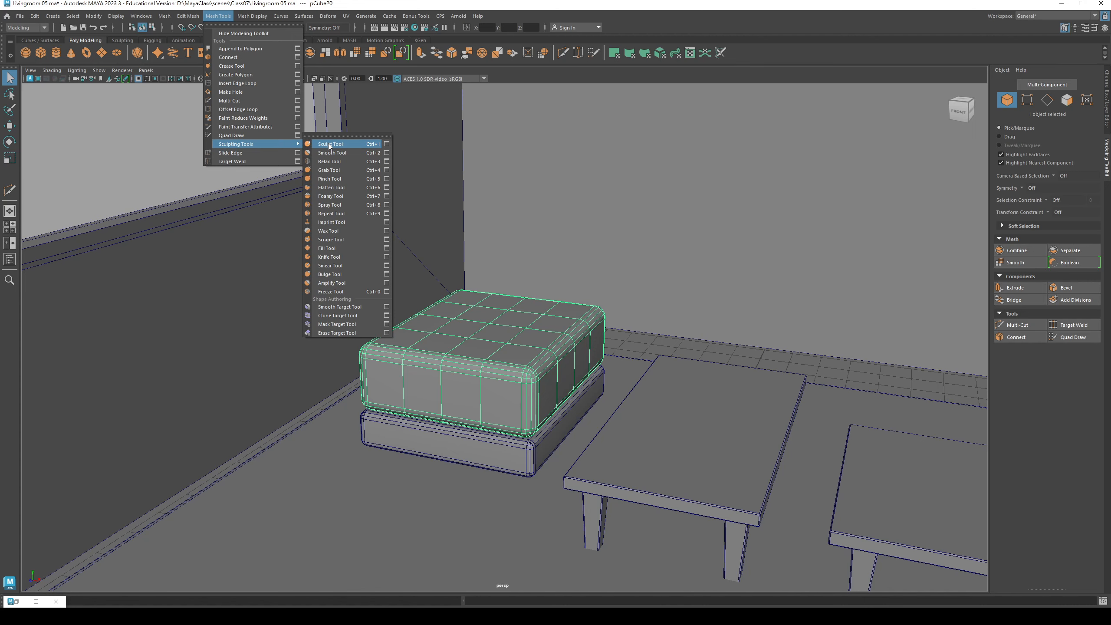
click(350, 150)
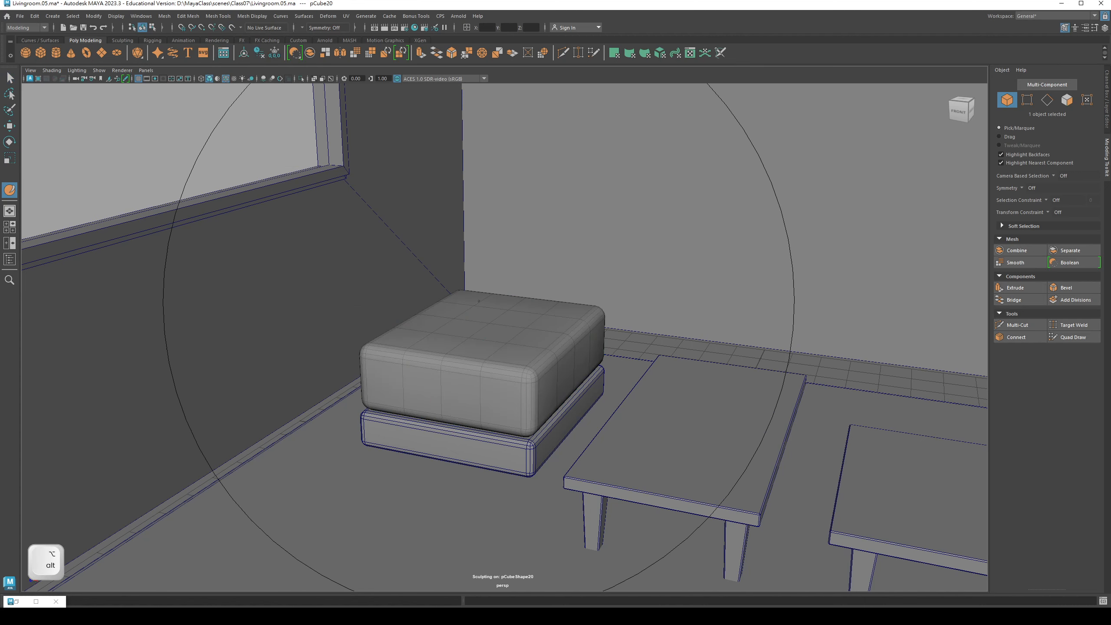
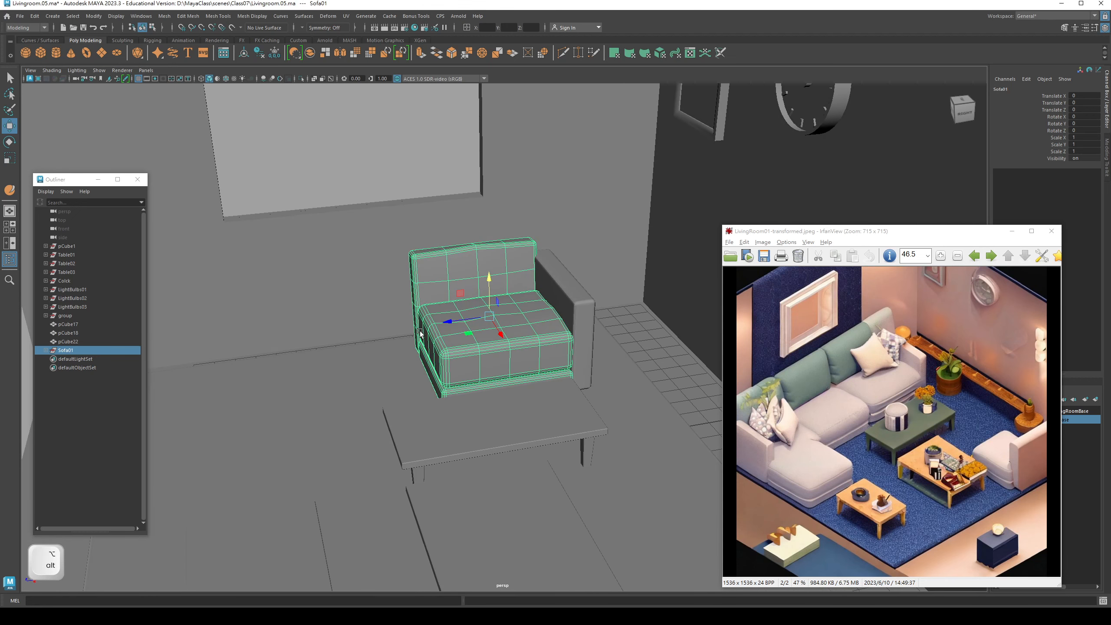
Step: Duplicate the sofa section twice and place the copies side by side at Translate Z about 6.287 and 12.578
key(ctrl+d)
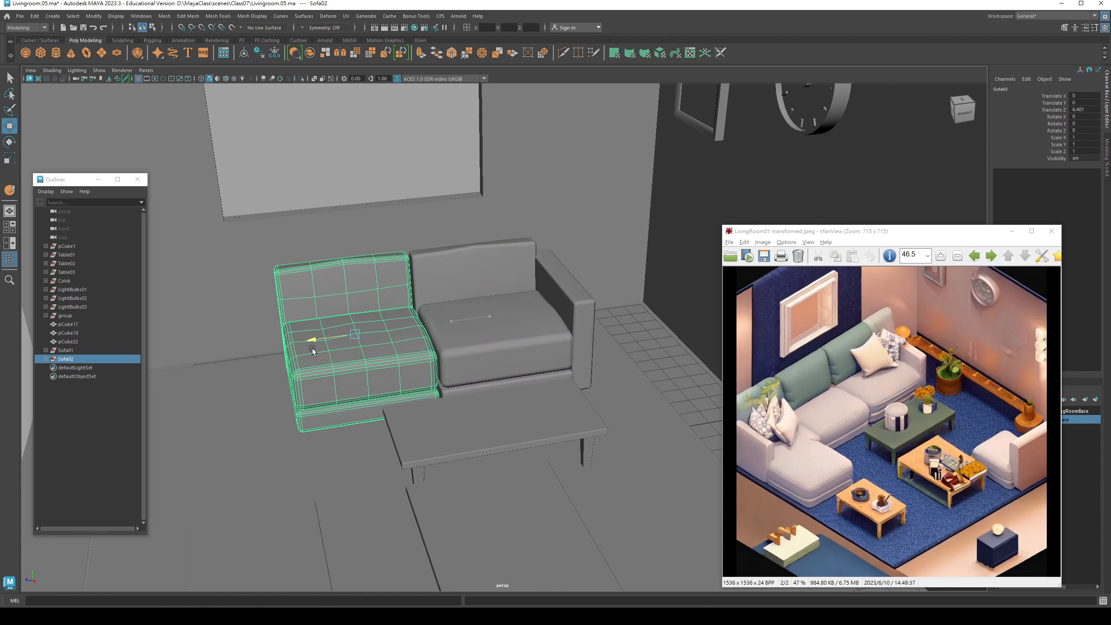
alt+middle_drag(314, 348, 377, 320)
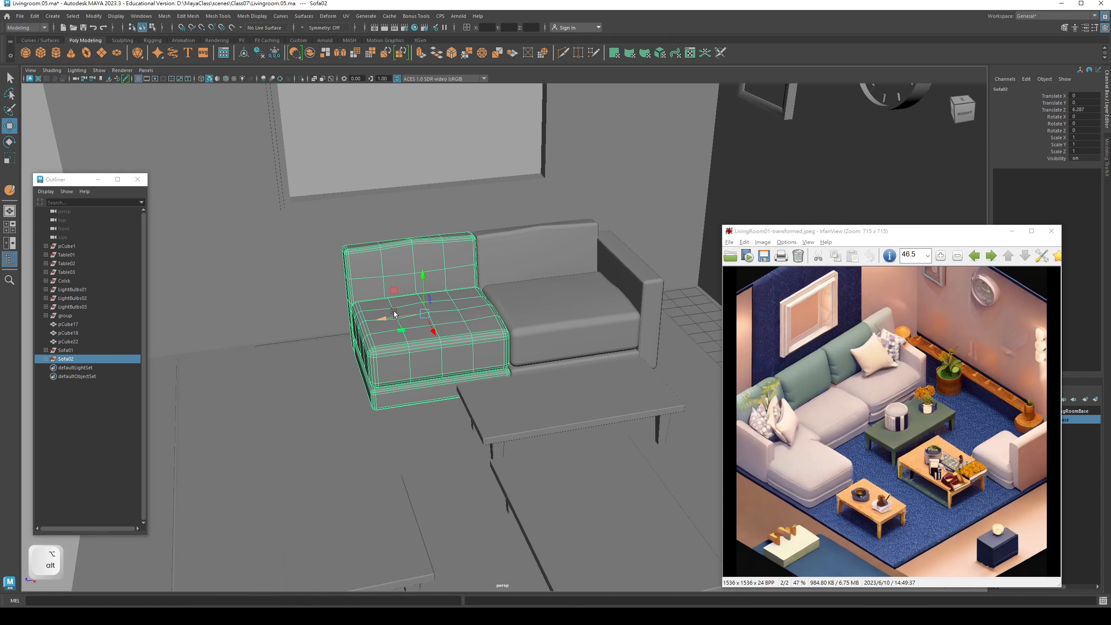
key(ctrl+d)
drag(377, 320, 395, 352)
key(q)
alt+drag(477, 333, 637, 212)
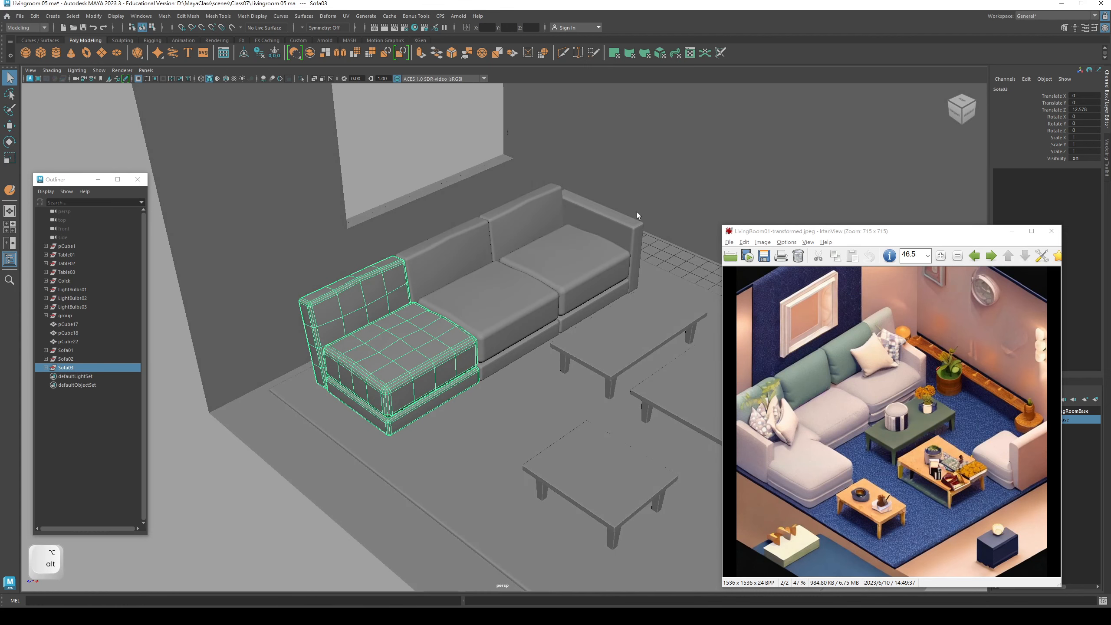
Step: Duplicate the armrest and move the copy to the opposite end of the three-section sofa
click(629, 230)
alt+drag(531, 359, 508, 360)
key(ctrl+d)
key(w)
drag(573, 274, 302, 416)
key(q)
Step: Select the backrests of all three sofa sections, scale them together, and clear the selection
alt+drag(437, 372, 516, 324)
click(424, 355)
shift+click(485, 309)
shift+click(529, 277)
shift+click(481, 312)
click(432, 344)
shift+click(480, 309)
shift+click(522, 275)
key(w)
key(r)
drag(535, 293, 502, 302)
key(q)
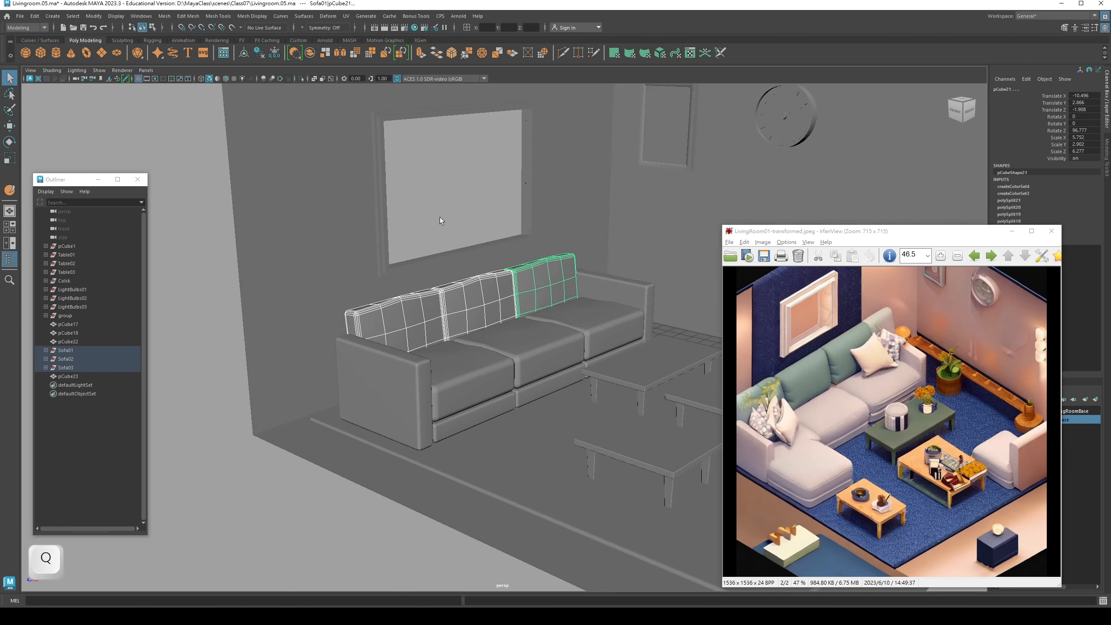
click(439, 217)
Step: Minimise the reference image, detach the sculpting tools as a floating palette, and start the Sculpt Tool on the middle backrest
alt+drag(463, 267, 437, 280)
click(1011, 231)
click(485, 302)
click(225, 17)
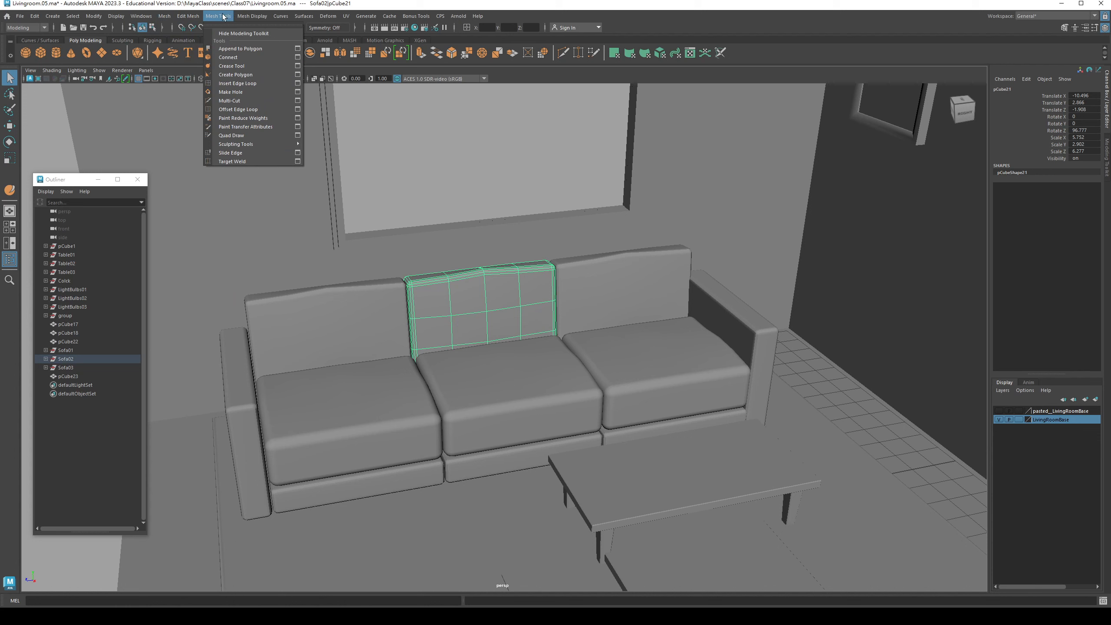
mouse_move(236, 147)
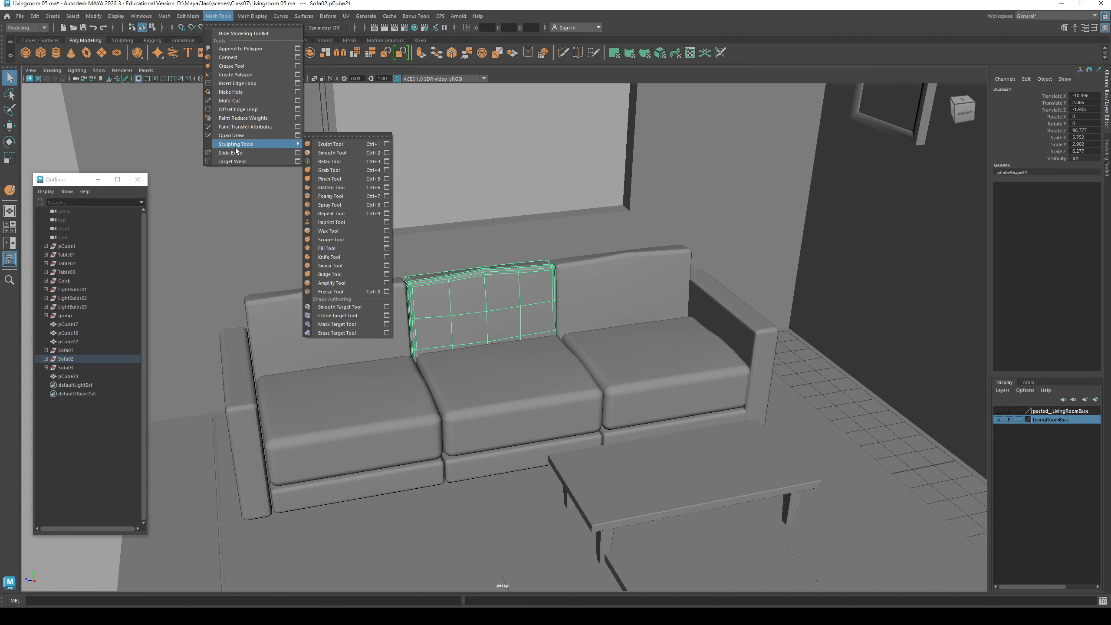
click(347, 135)
mouse_move(338, 129)
mouse_down()
mouse_move(823, 205)
mouse_move(851, 193)
mouse_up()
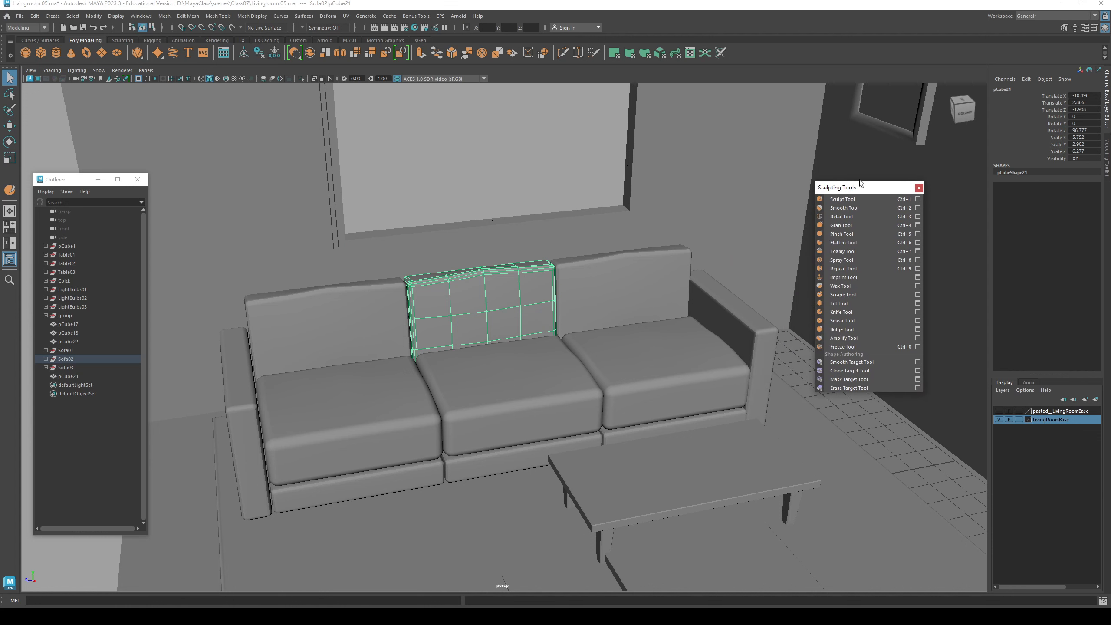
click(851, 202)
Step: Sculpt the front of the middle backrest into a soft cushion, undoing an unwanted stroke and smoothing the surface
mouse_move(460, 317)
alt+mouse_down()
mouse_move(517, 353)
mouse_move(514, 365)
alt+mouse_up()
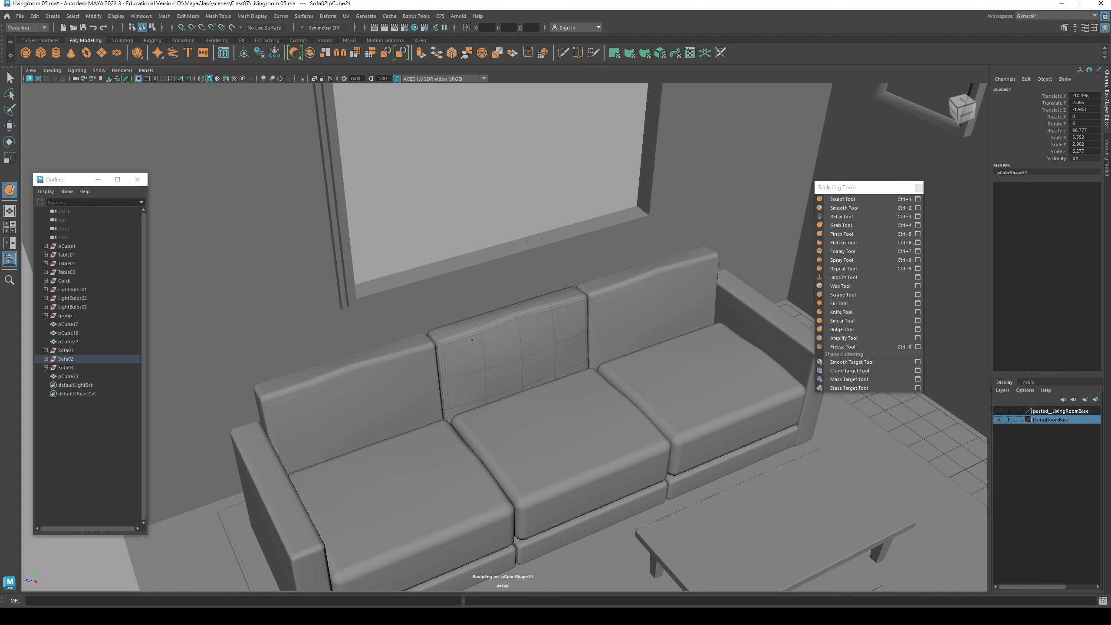
mouse_move(486, 330)
alt+mouse_down()
mouse_move(610, 332)
mouse_move(565, 322)
mouse_move(585, 330)
mouse_move(503, 416)
mouse_move(508, 389)
mouse_move(466, 367)
mouse_move(513, 377)
mouse_move(498, 389)
alt+mouse_up()
key(ctrl+z)
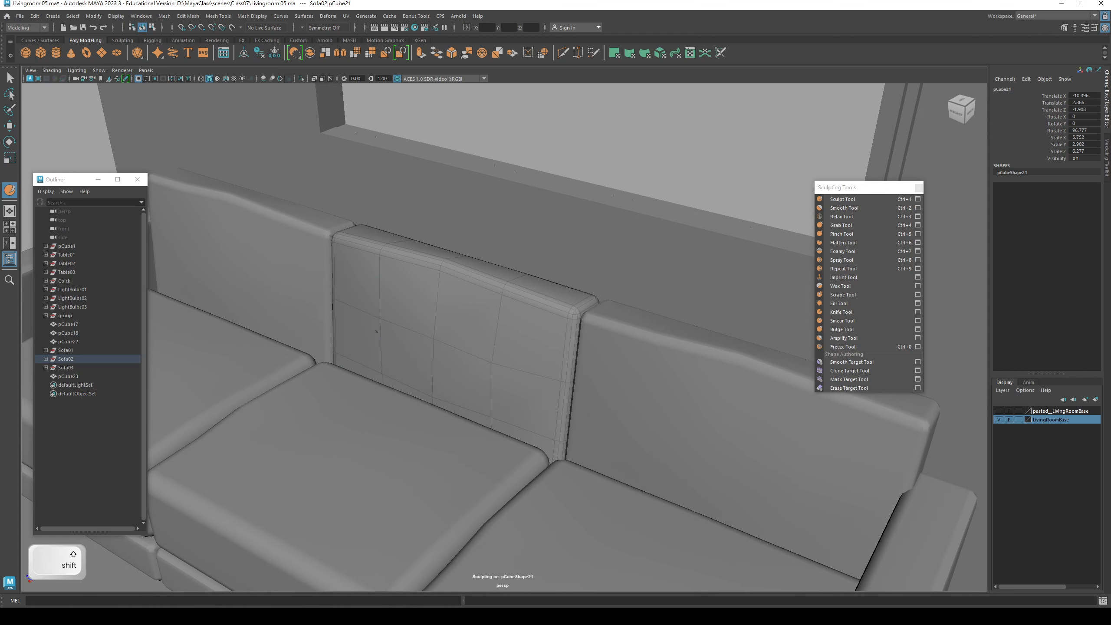
mouse_move(415, 341)
shift+mouse_down()
mouse_move(453, 350)
mouse_move(481, 407)
shift+mouse_up()
mouse_move(367, 367)
alt+mouse_down()
mouse_move(595, 329)
mouse_move(508, 285)
mouse_move(630, 317)
mouse_move(436, 326)
mouse_move(542, 302)
alt+mouse_up()
key(q)
Step: Sculpt the front and top of the end backrest beside the duplicated armrest into a soft cushion, and deselect it
click(434, 325)
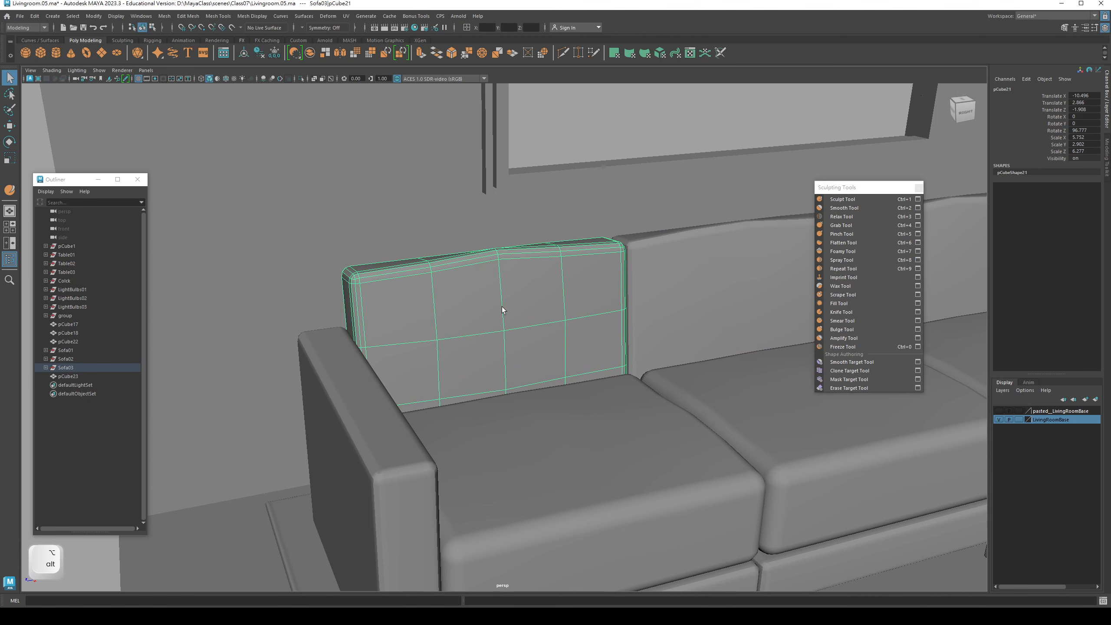
click(842, 199)
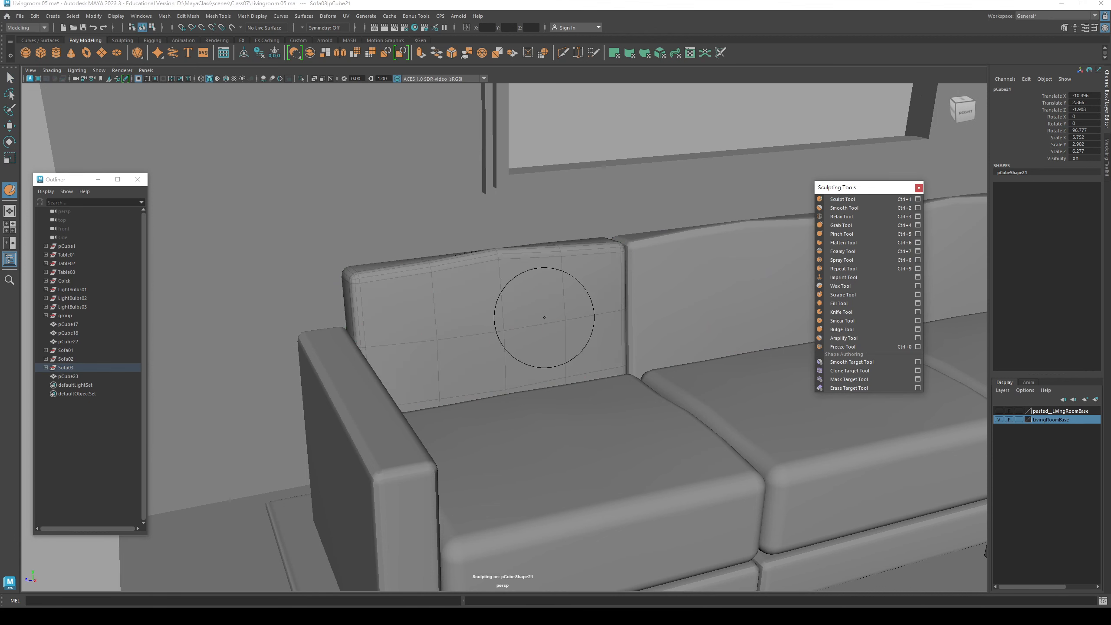
alt+drag(533, 318, 446, 351)
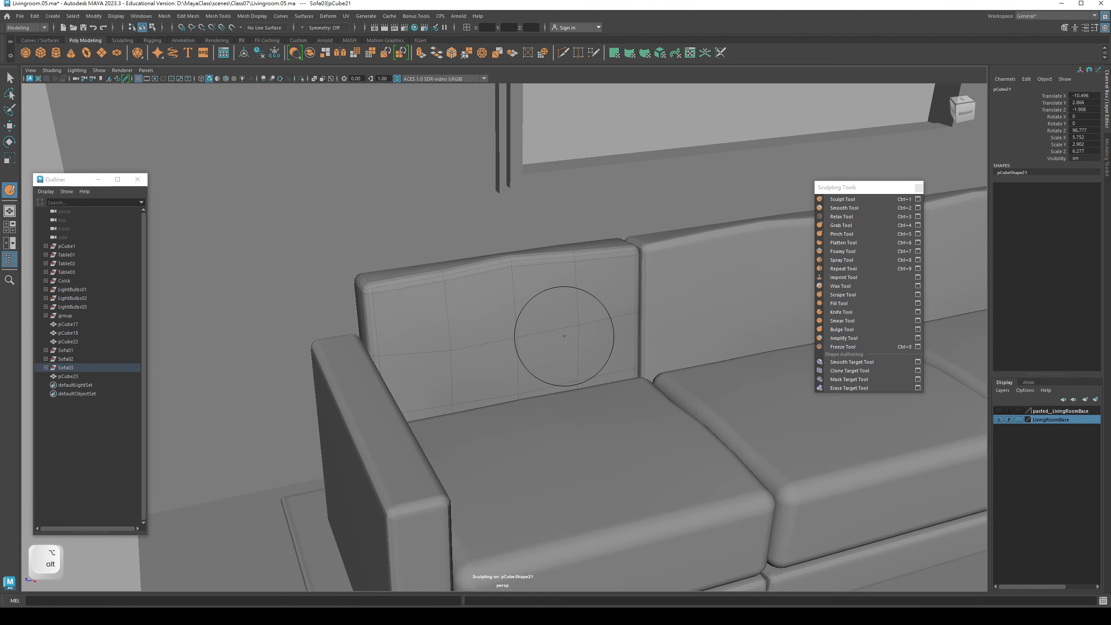
mouse_move(564, 337)
alt+mouse_down()
mouse_move(496, 375)
mouse_move(583, 350)
mouse_move(541, 359)
alt+mouse_up()
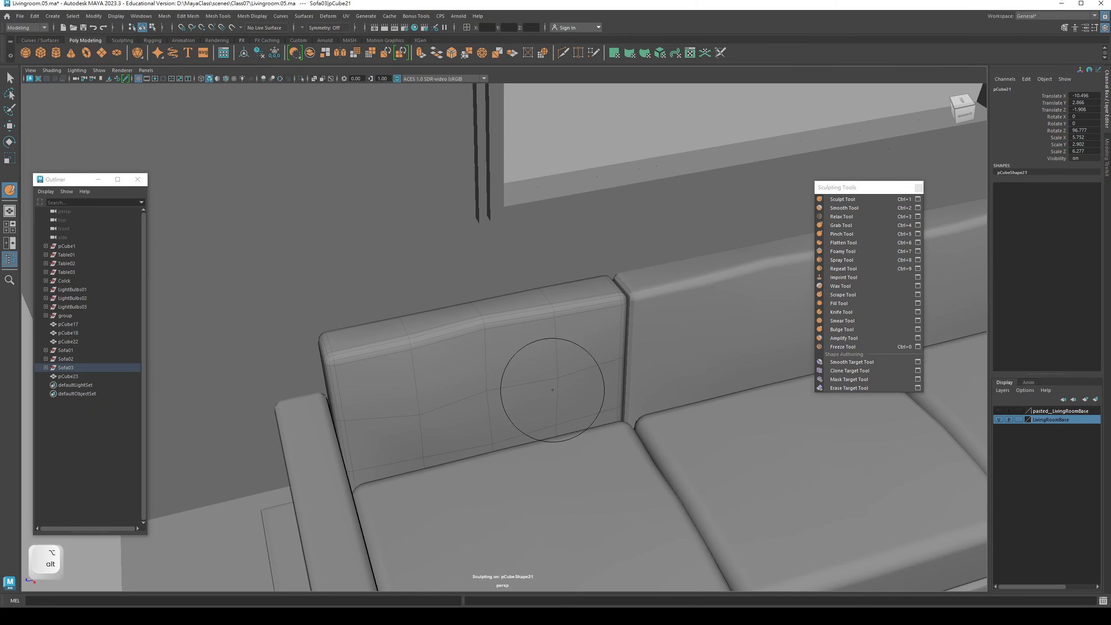
mouse_move(469, 392)
alt+mouse_down()
mouse_move(608, 360)
mouse_move(630, 375)
mouse_move(602, 348)
mouse_move(574, 372)
mouse_move(590, 392)
alt+mouse_up()
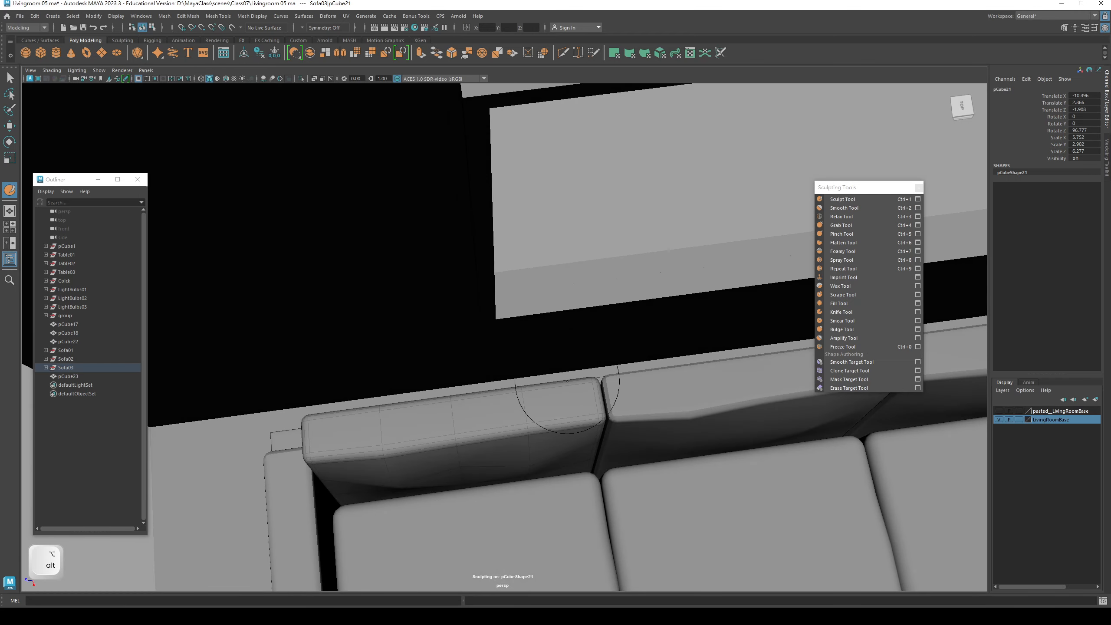
key(q)
click(595, 228)
Step: Select the sofa's three backrests and three seat cushions together to examine their meshes, and clear the selection
mouse_move(562, 350)
alt+mouse_down()
mouse_move(537, 330)
mouse_move(504, 369)
mouse_move(526, 383)
mouse_move(490, 350)
alt+mouse_up()
click(389, 328)
shift+click(620, 409)
shift+click(822, 407)
alt+drag(528, 315, 503, 357)
alt+right_drag(503, 356, 403, 347)
alt+drag(521, 346, 507, 328)
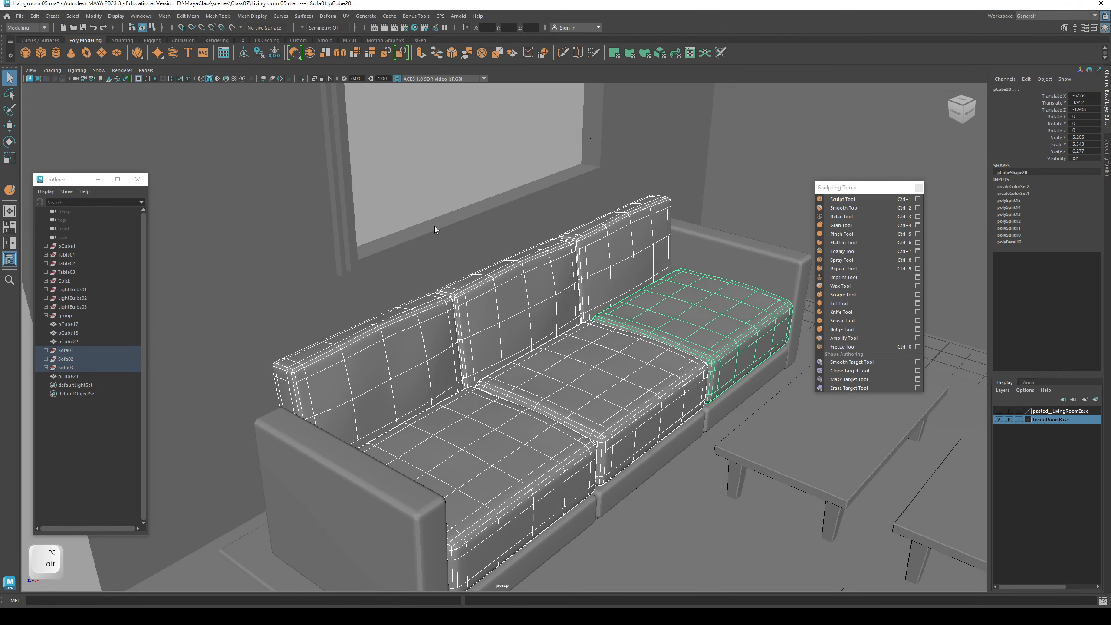
click(415, 189)
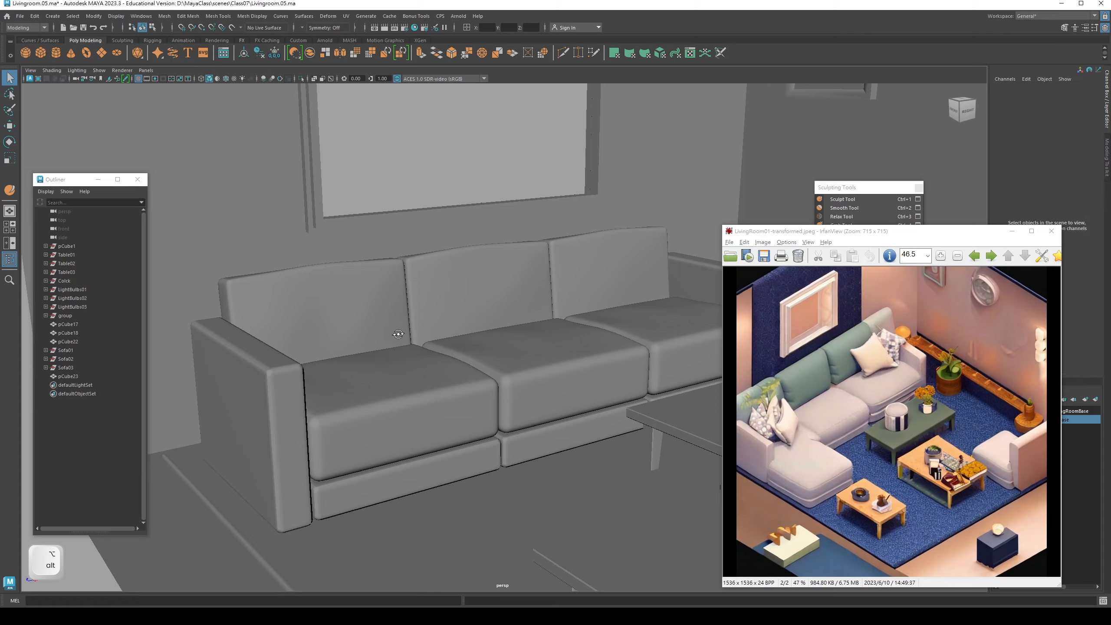
Step: Duplicate the seat cushion and base slab of the end section and place the copies in front of it as a chaise
alt+drag(400, 333, 361, 400)
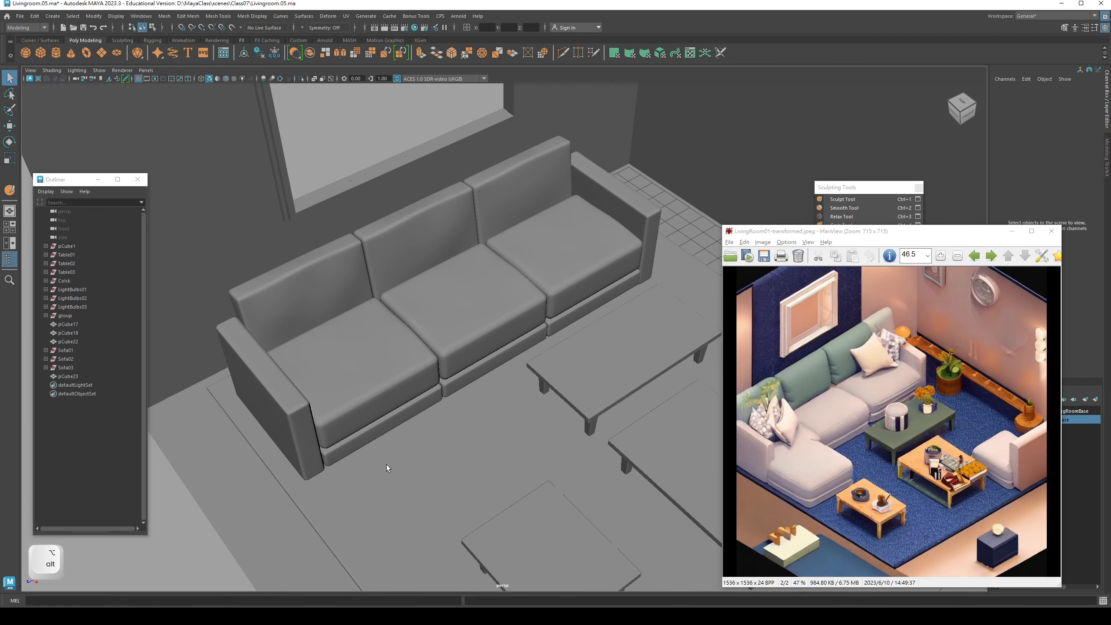
click(368, 403)
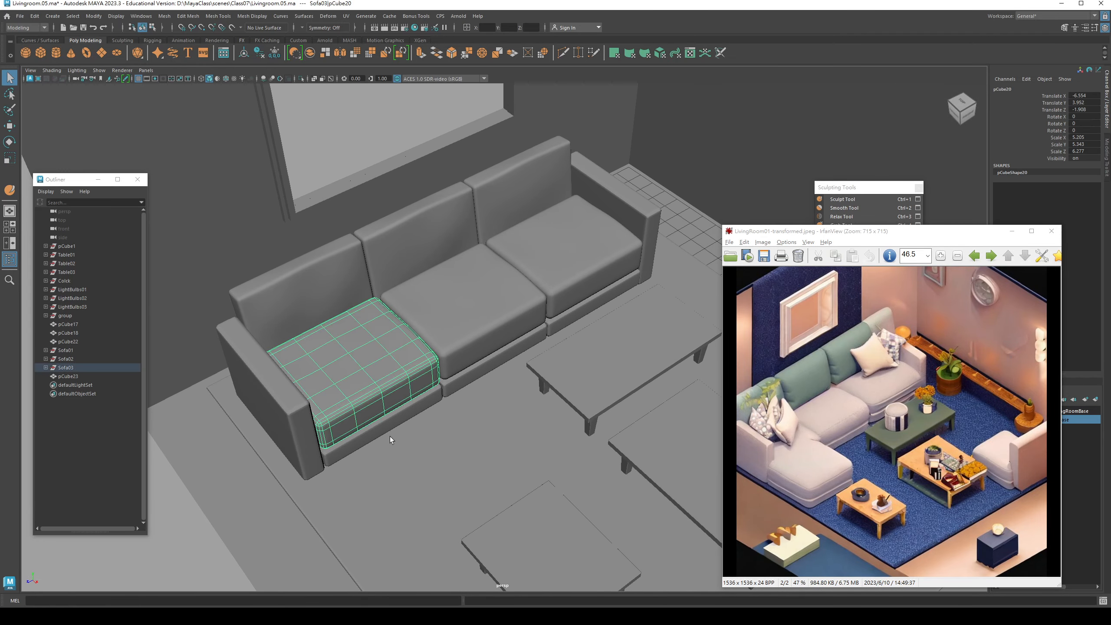
shift+click(385, 425)
key(ctrl+d)
key(w)
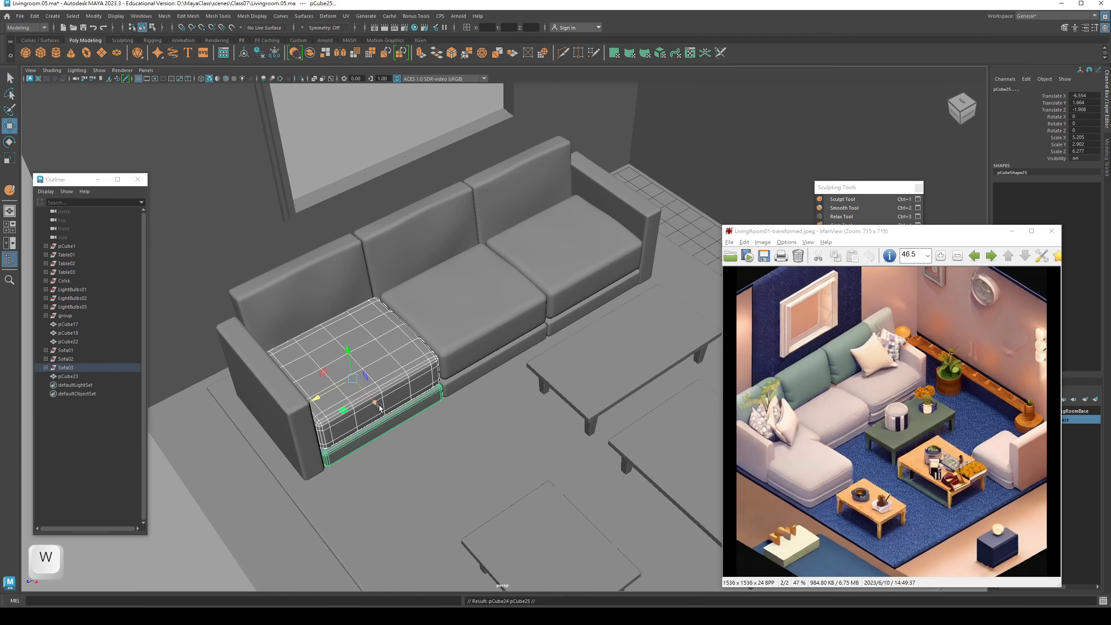
drag(378, 405, 456, 450)
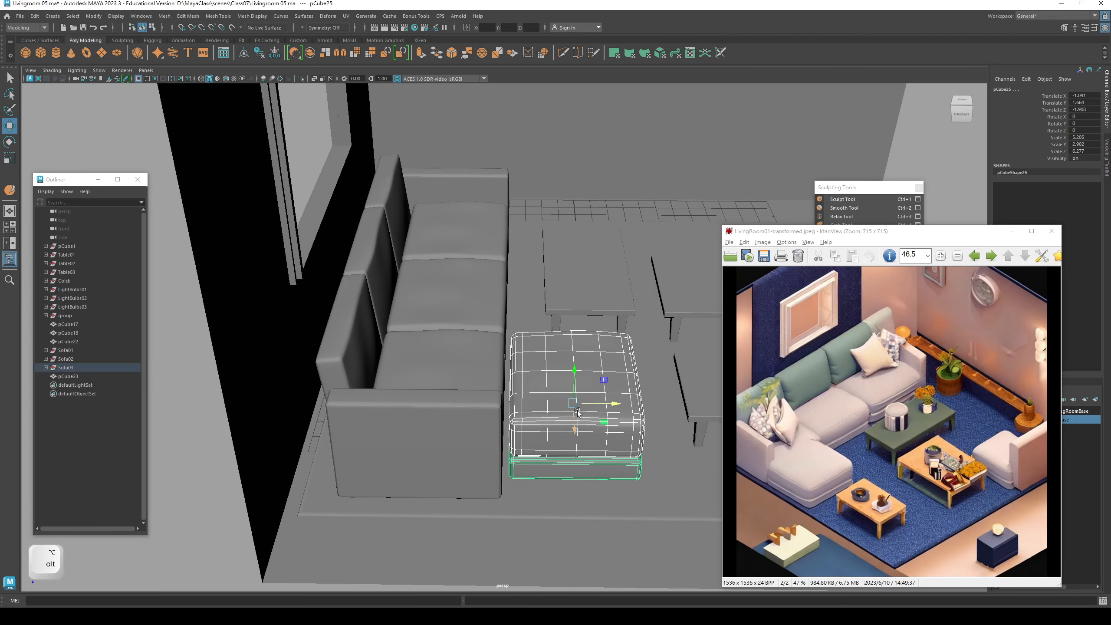
drag(610, 403, 370, 310)
key(q)
click(390, 243)
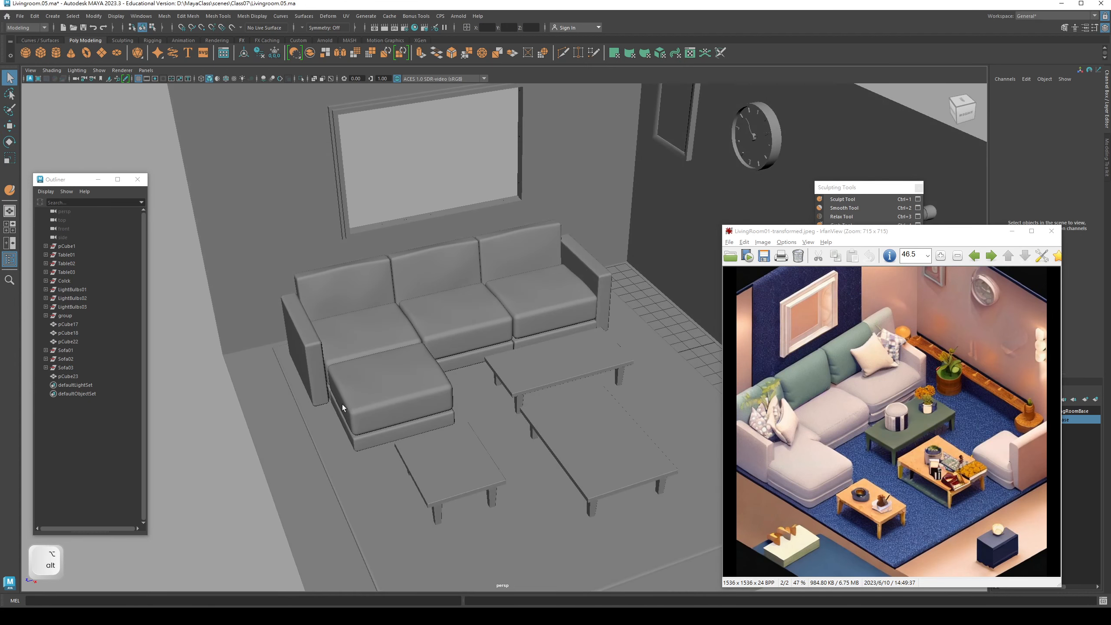
alt+drag(343, 411, 449, 387)
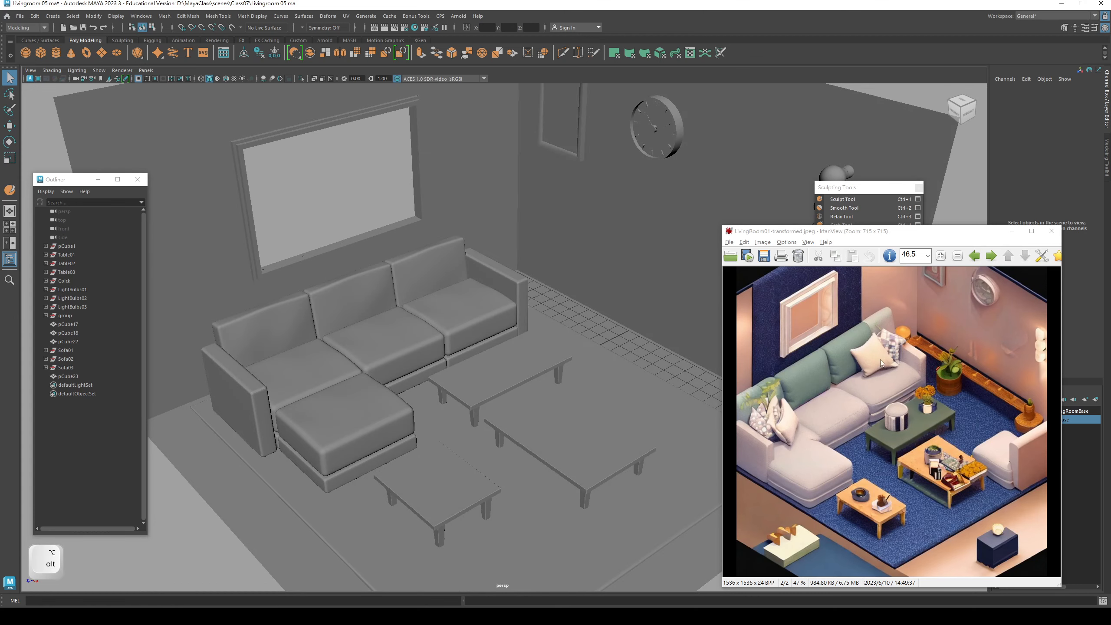
alt+drag(549, 367, 520, 344)
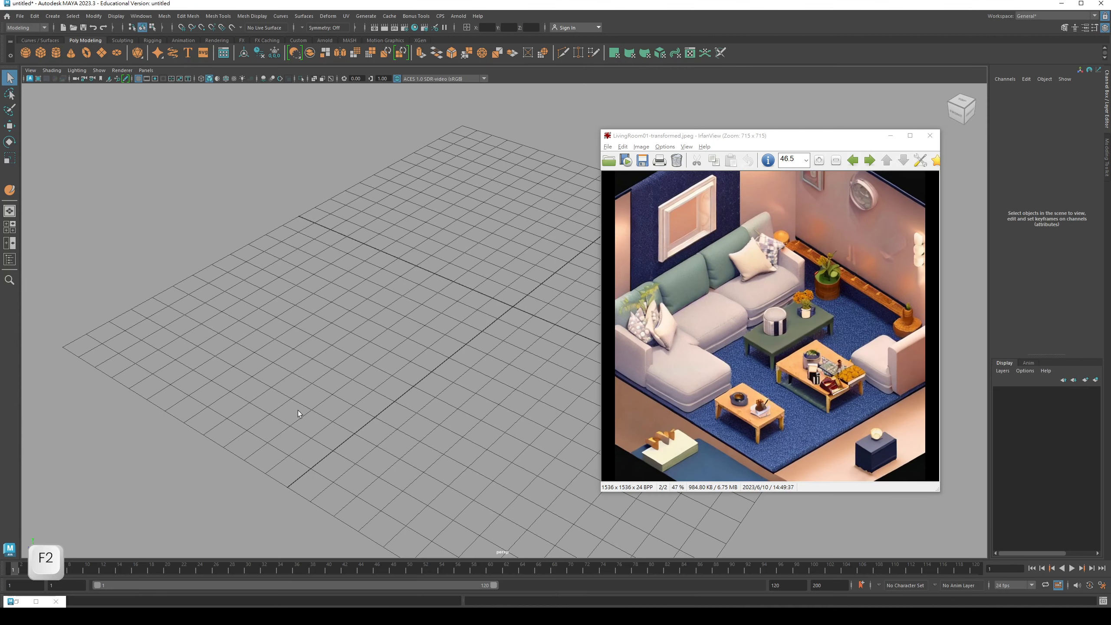
Step: Put away the reference image, create a polygon cube at the origin and scale it to a block about 6.2 wide and 8.1 deep
key(F2)
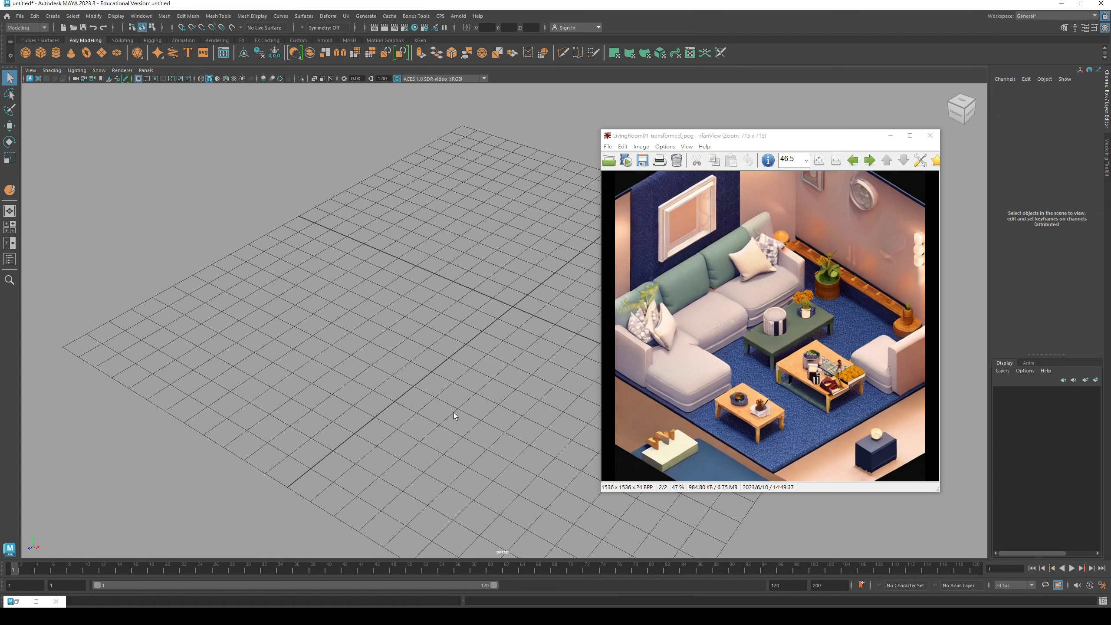
click(889, 136)
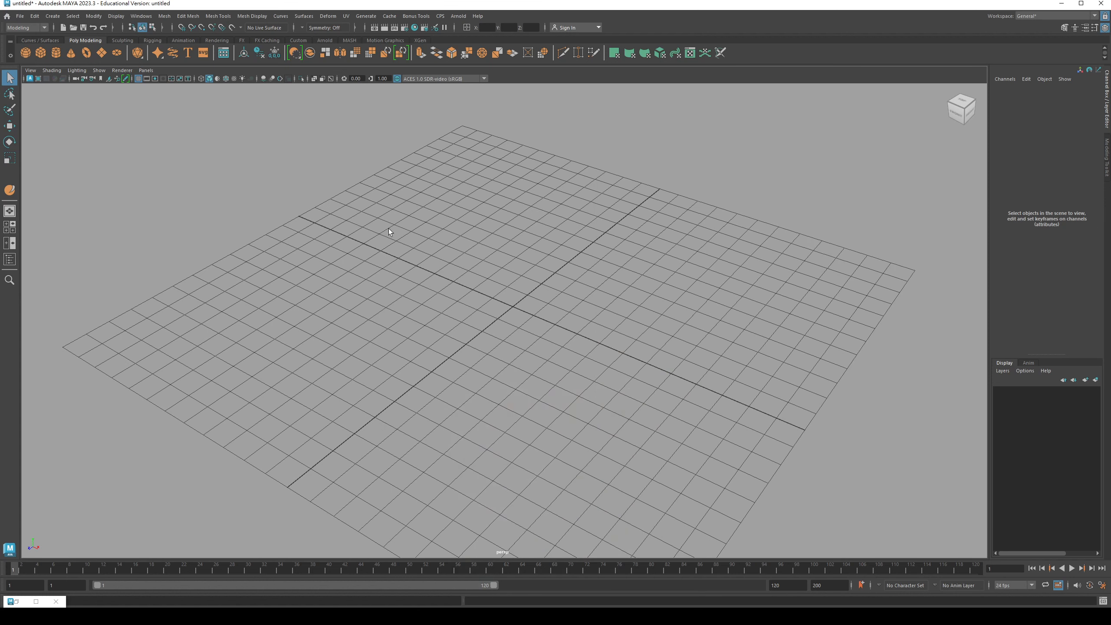
click(38, 55)
alt+middle_drag(462, 305, 442, 305)
key(w)
key(r)
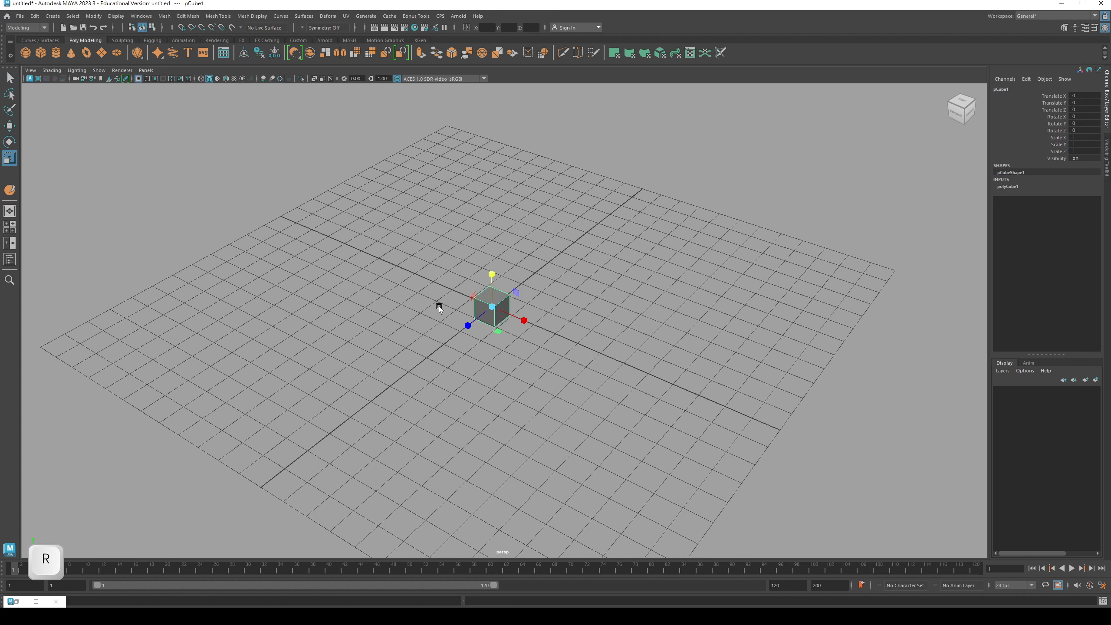
drag(493, 307, 572, 308)
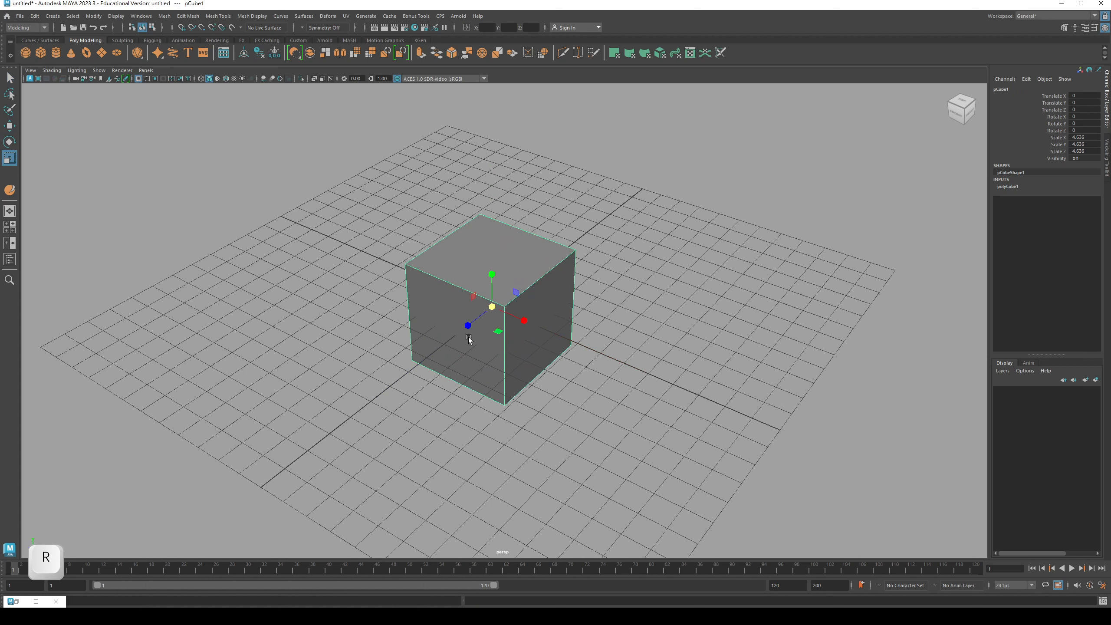
drag(467, 328, 447, 348)
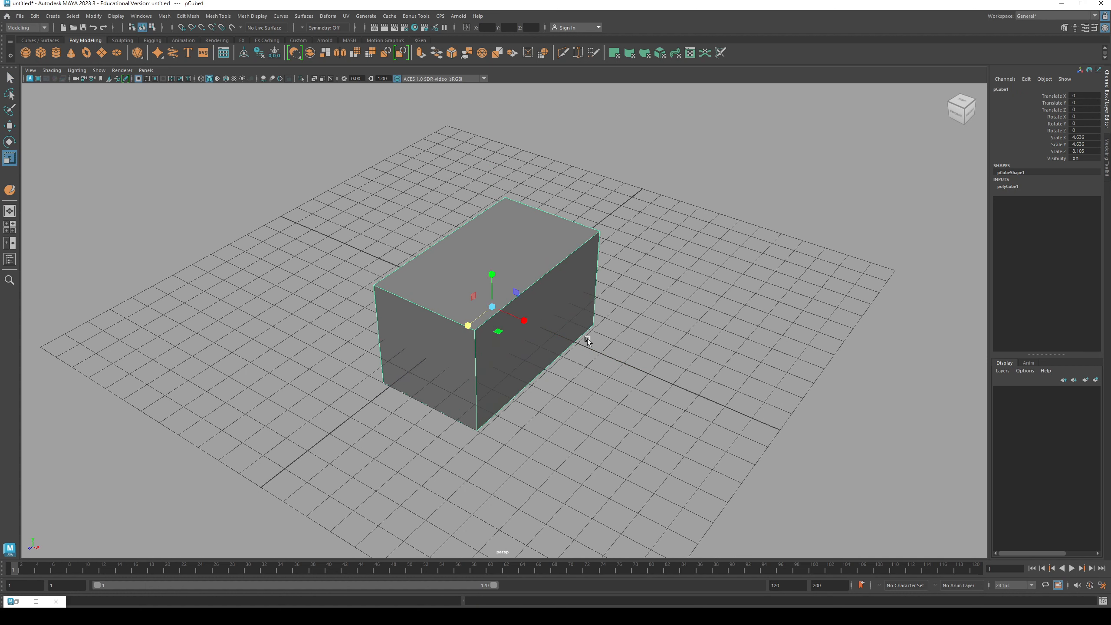
drag(522, 320, 545, 328)
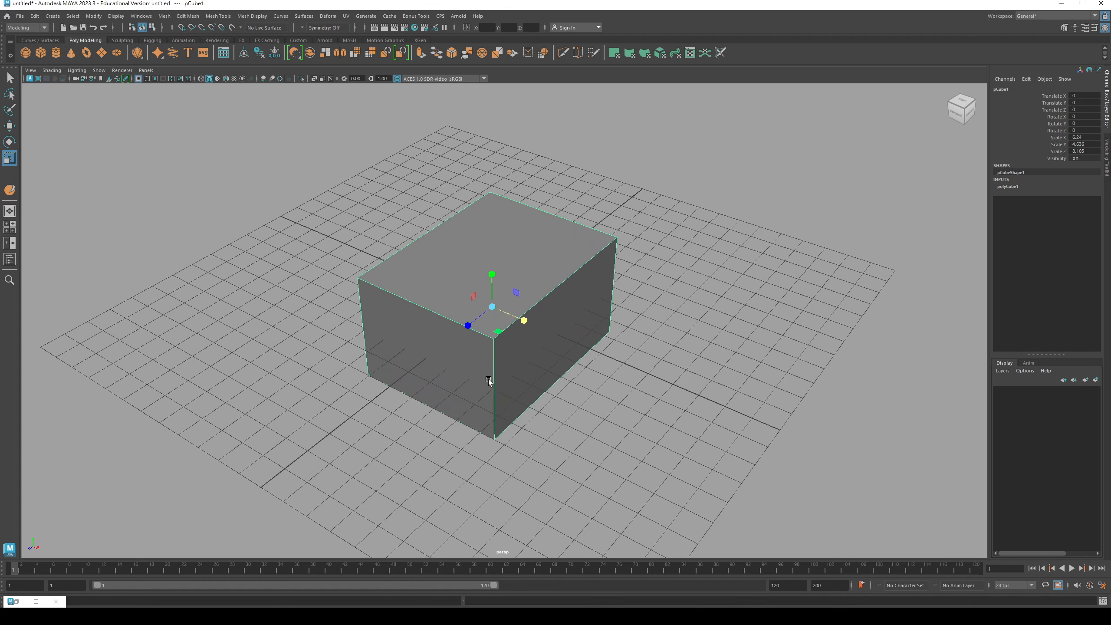
Step: Flatten the block into a thin slab about 0.72 high and adjust its depth to about 8.1
alt+drag(487, 379, 491, 376)
alt+drag(512, 283, 516, 319)
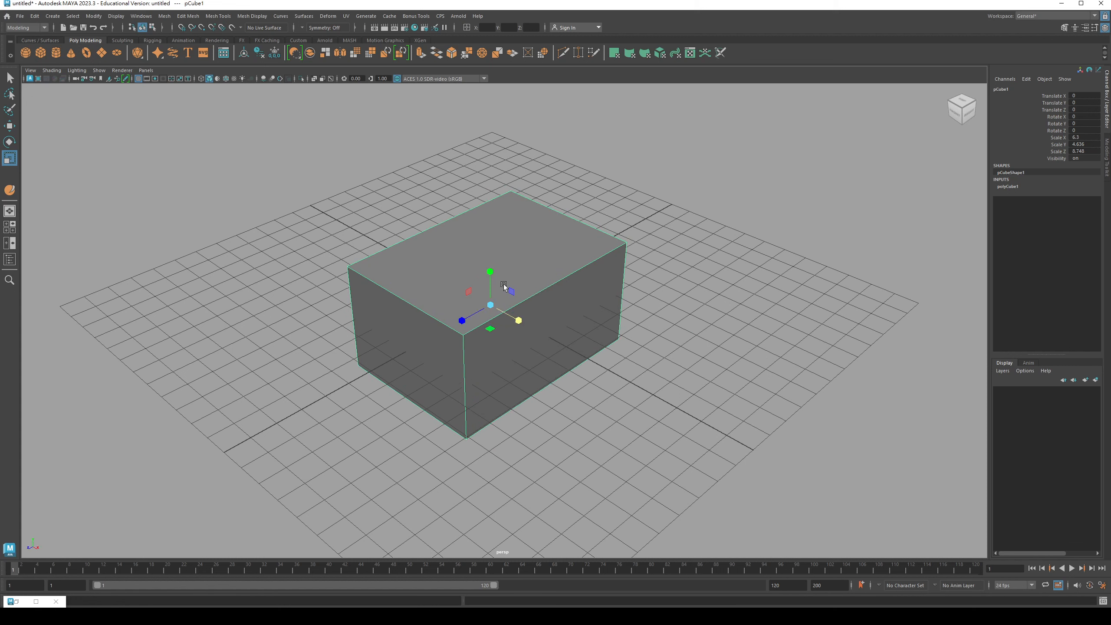
mouse_move(493, 273)
mouse_down()
mouse_move(492, 310)
mouse_move(565, 310)
mouse_move(556, 291)
mouse_move(501, 270)
mouse_up()
alt+drag(521, 272, 470, 302)
alt+middle_drag(475, 300, 437, 285)
alt+drag(438, 287, 508, 312)
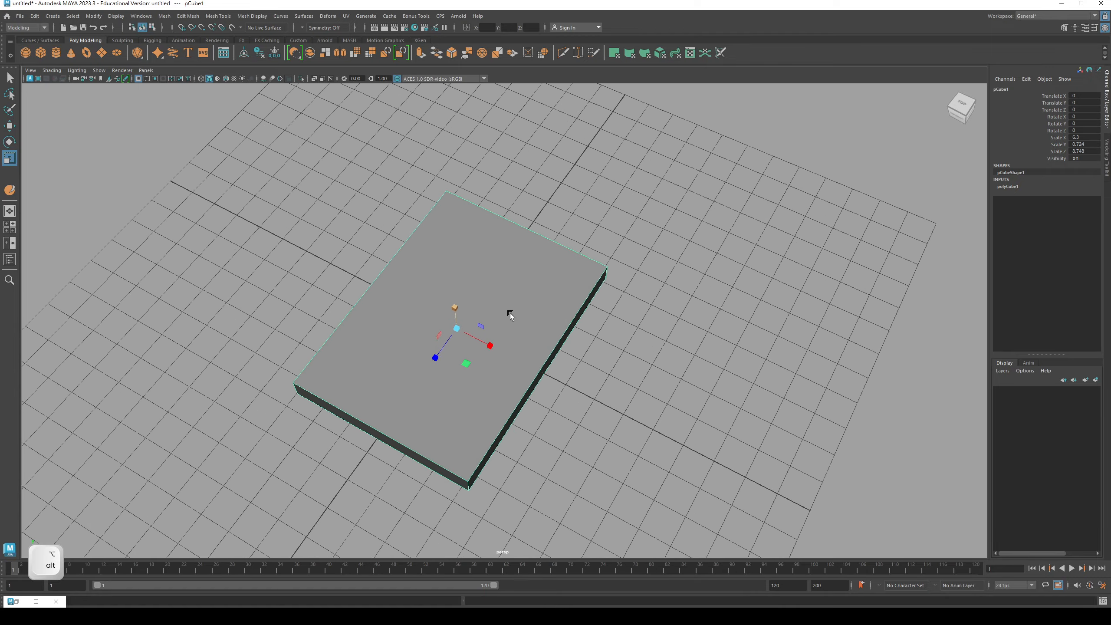
scroll(465, 351, up, 5)
drag(436, 370, 439, 366)
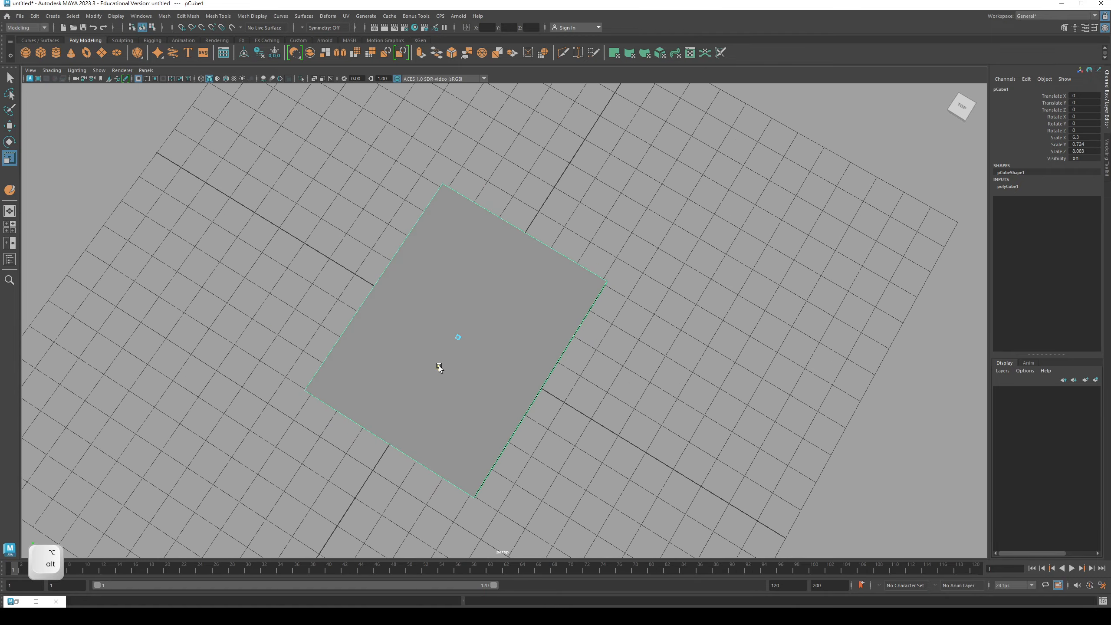
alt+middle_drag(439, 365, 524, 274)
alt+drag(524, 274, 533, 268)
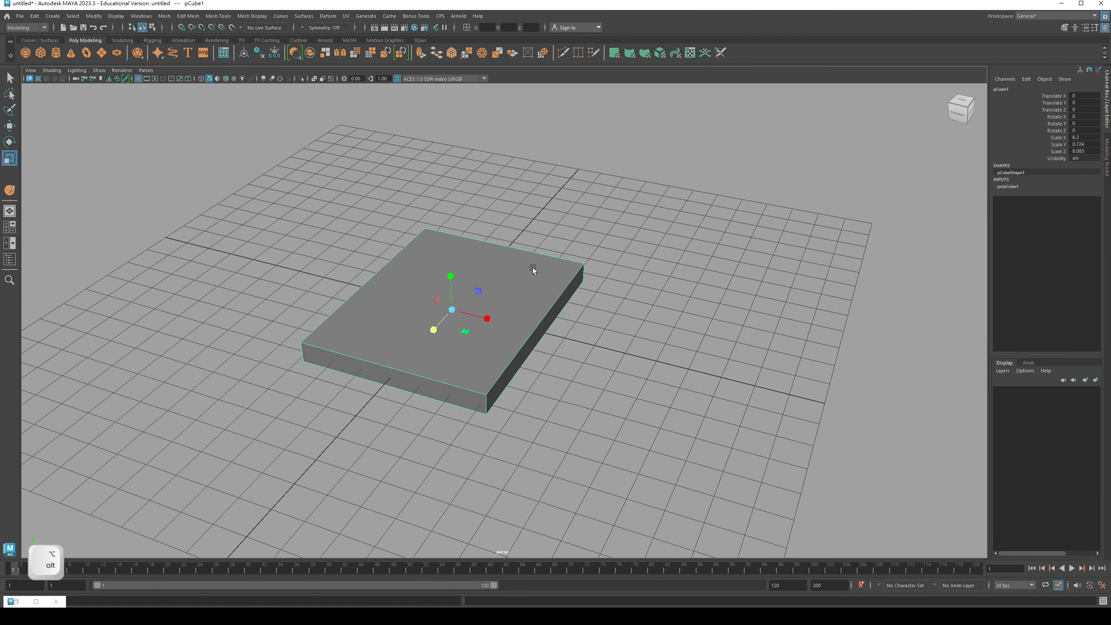
Step: Set the slab's width subdivisions to 14 in its polyCube construction settings
click(1007, 187)
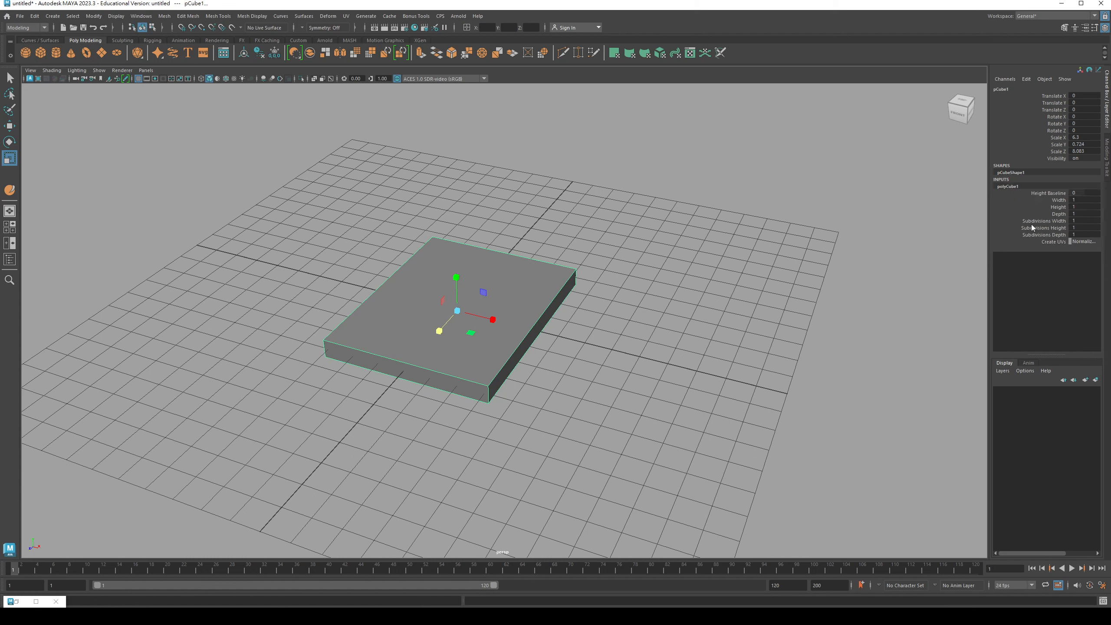
click(1036, 222)
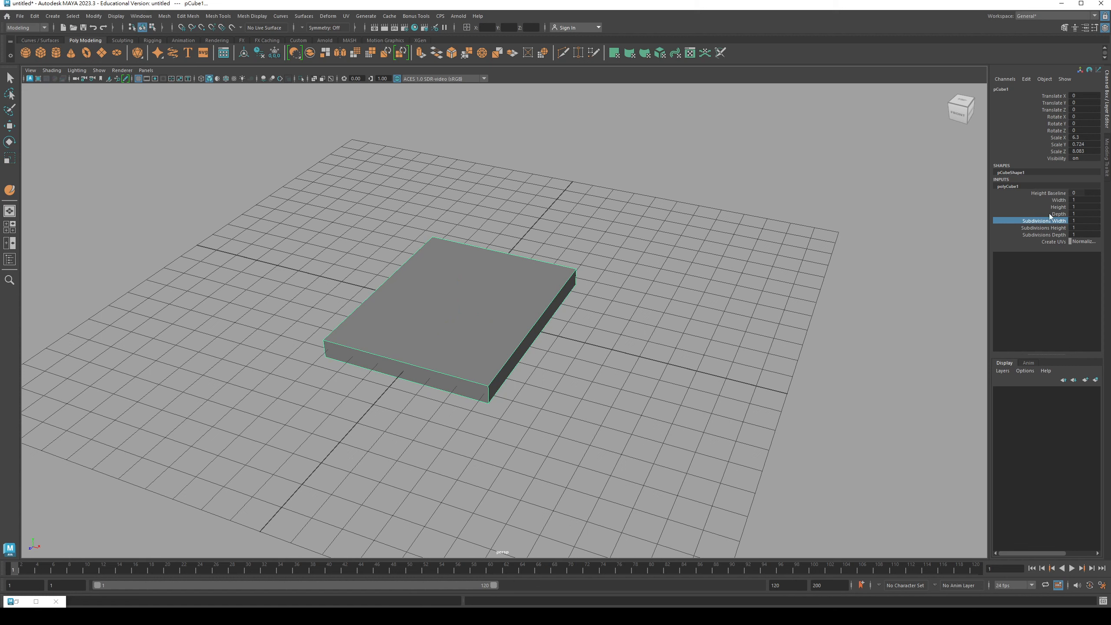
click(1084, 220)
text(14)
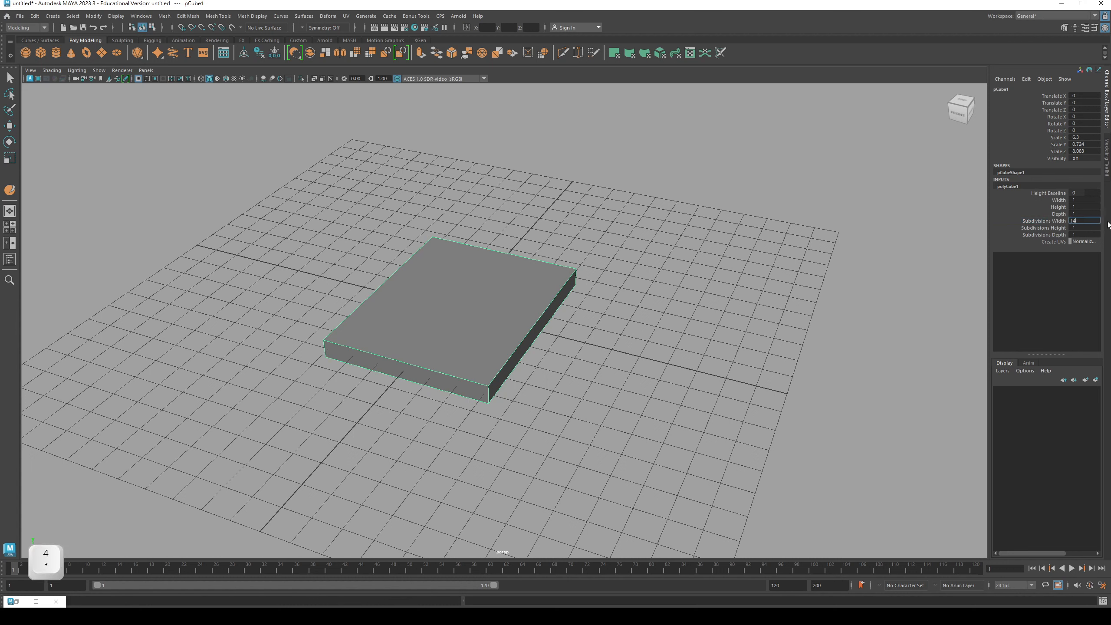
key(Return)
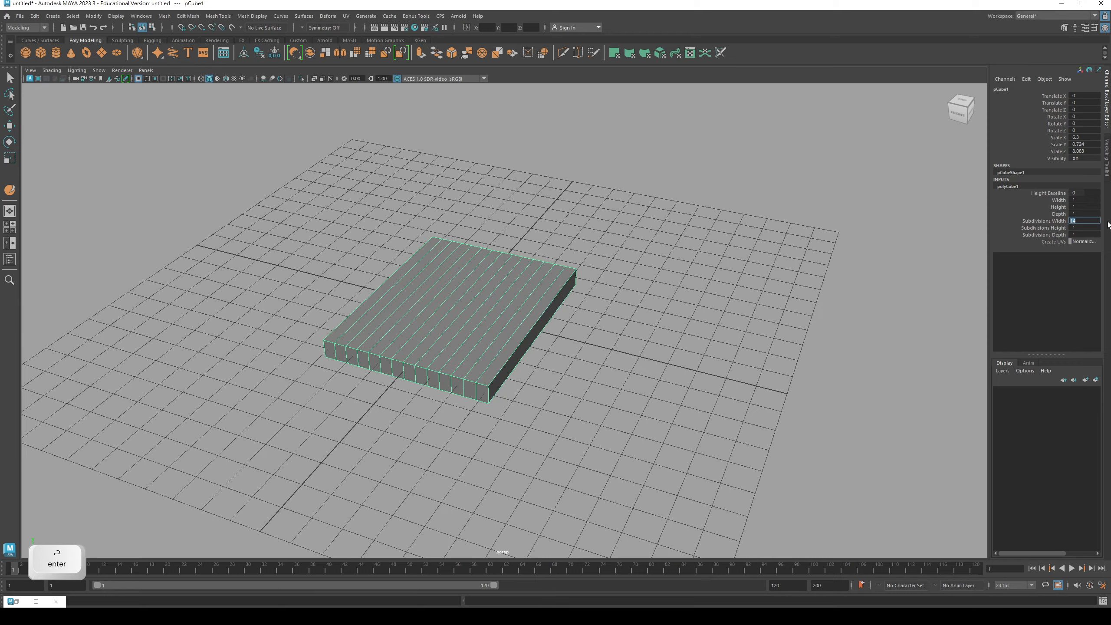
mouse_move(621, 325)
alt+mouse_down()
mouse_move(548, 323)
mouse_move(617, 324)
alt+mouse_up()
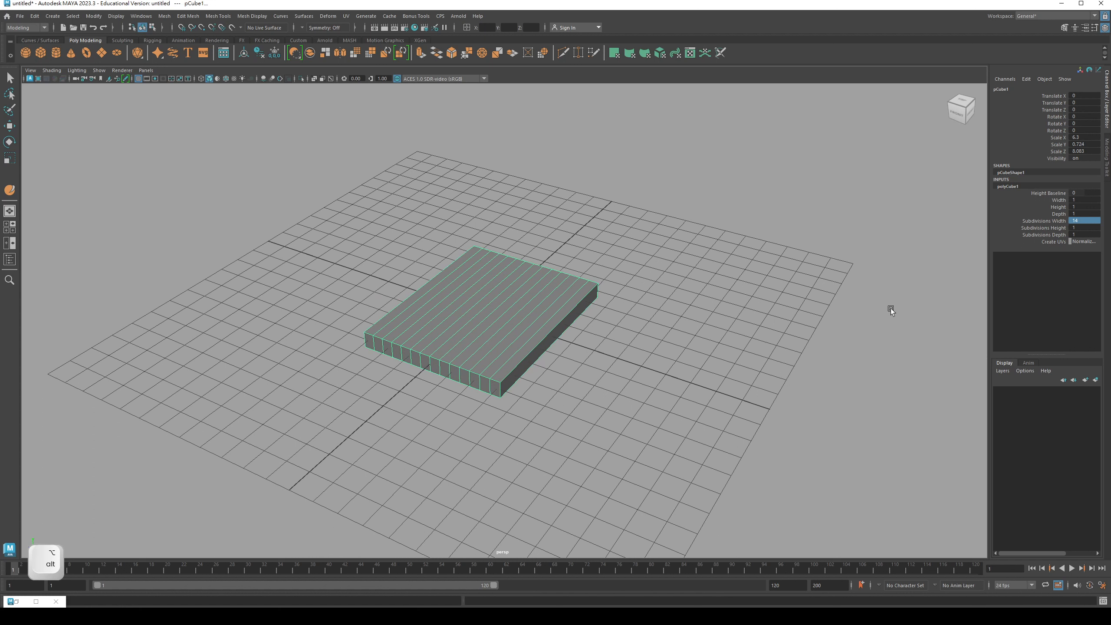
Step: Raise the slab's depth subdivisions to 12 so its top is divided into a regular grid
click(1035, 235)
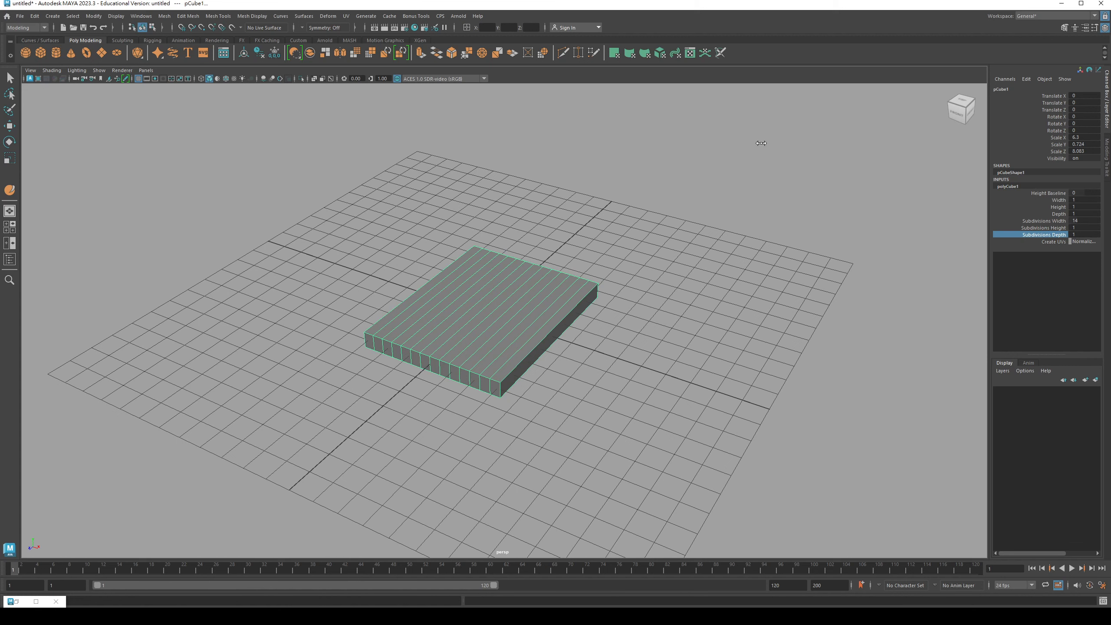
middle_drag(761, 143, 809, 160)
alt+drag(734, 207, 664, 258)
middle_drag(665, 258, 668, 258)
alt+drag(668, 258, 729, 274)
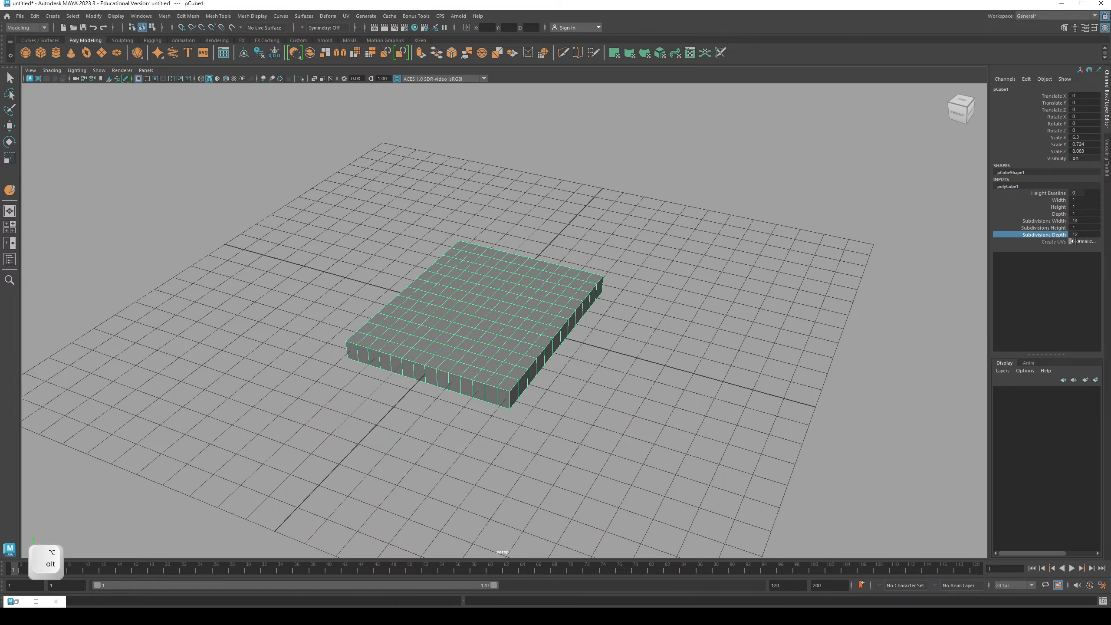
alt+drag(648, 299, 709, 318)
Step: Raise the slab's height subdivisions to 6 to divide its thin side faces
click(1023, 228)
middle_drag(677, 289, 698, 292)
alt+drag(698, 292, 522, 351)
alt+middle_drag(523, 350, 576, 344)
alt+drag(576, 344, 659, 382)
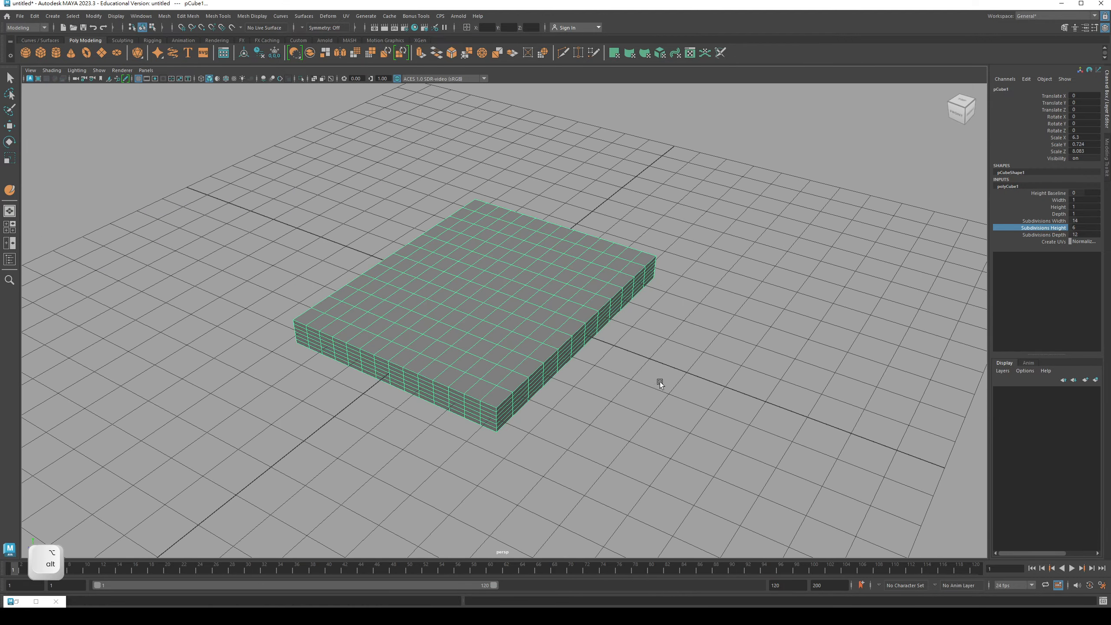
Step: Rename the subdivided slab as Pillow01
double_click(998, 89)
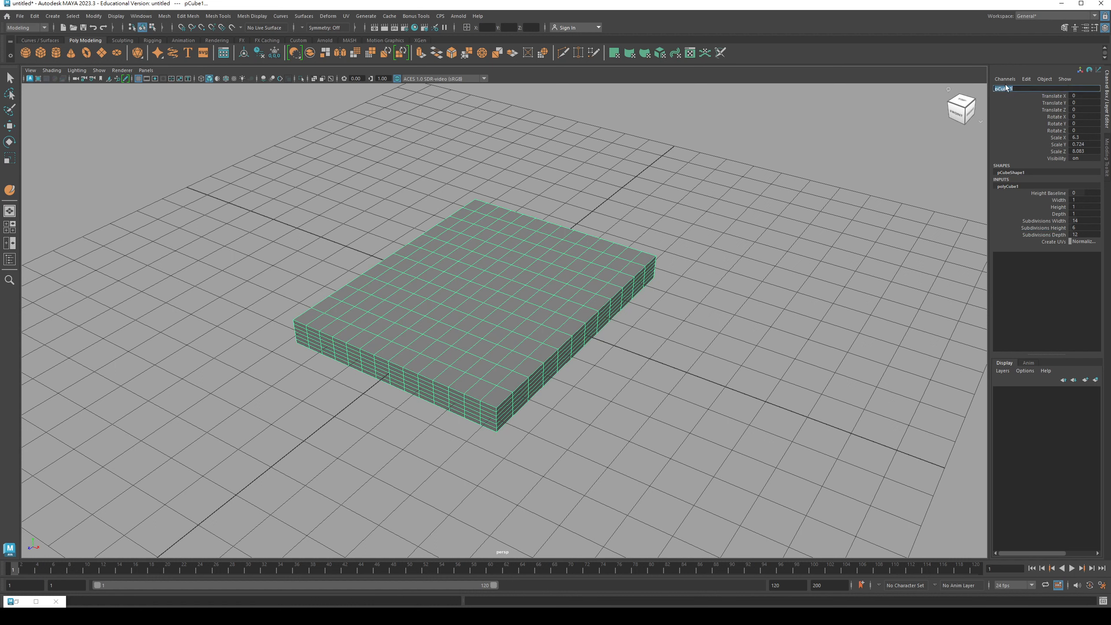
text(Pillow1)
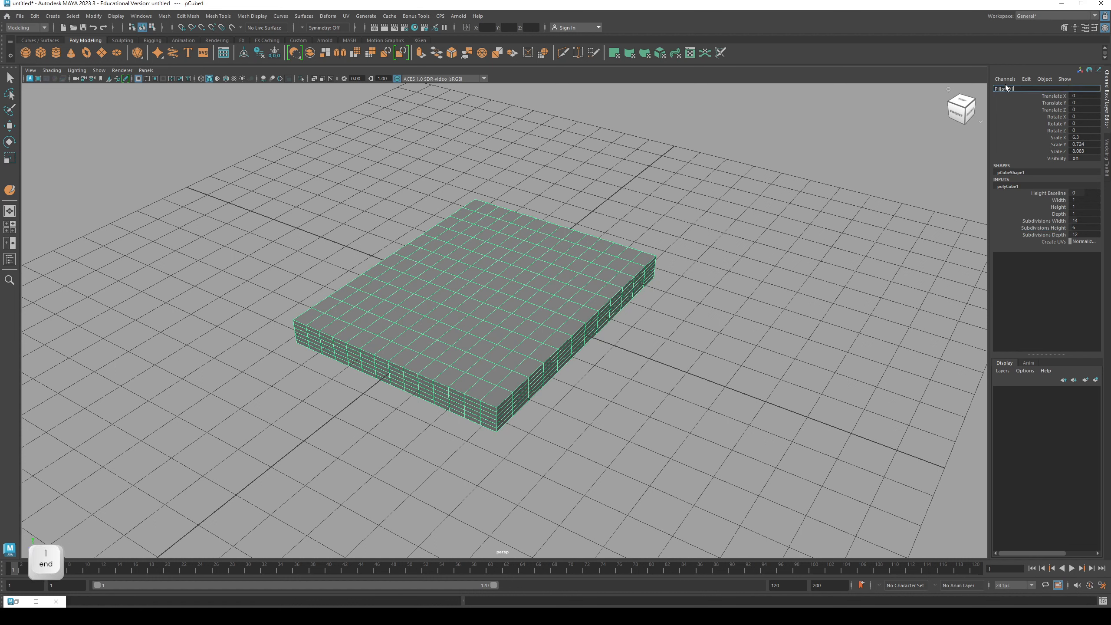
key(Return)
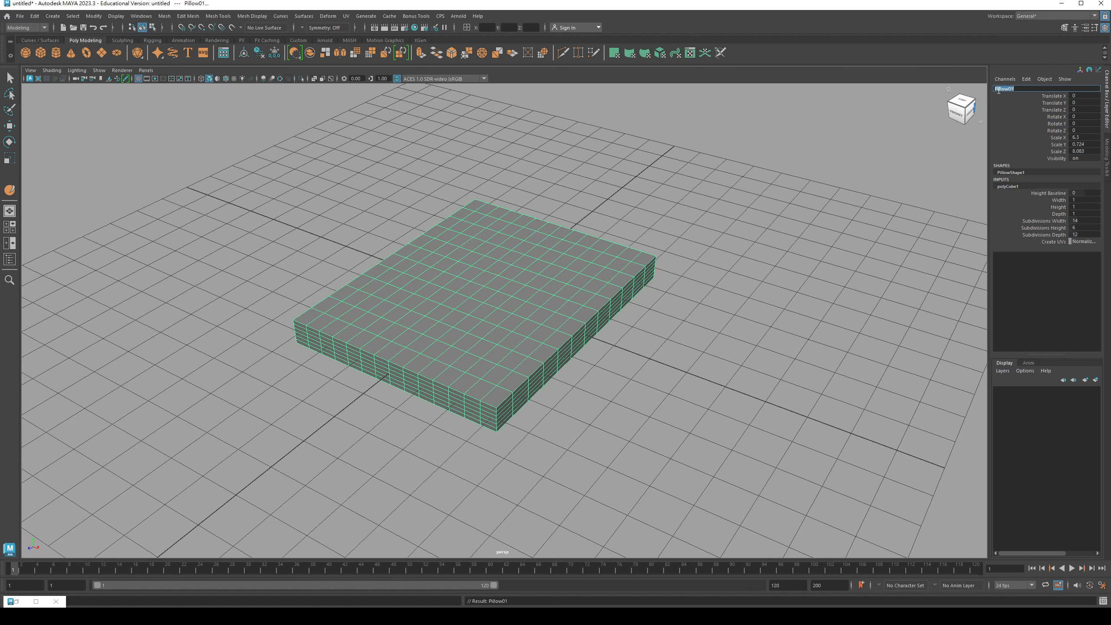
Step: Check the slab's name in the Outliner, and put the Outliner away without changing the name
click(141, 15)
click(158, 122)
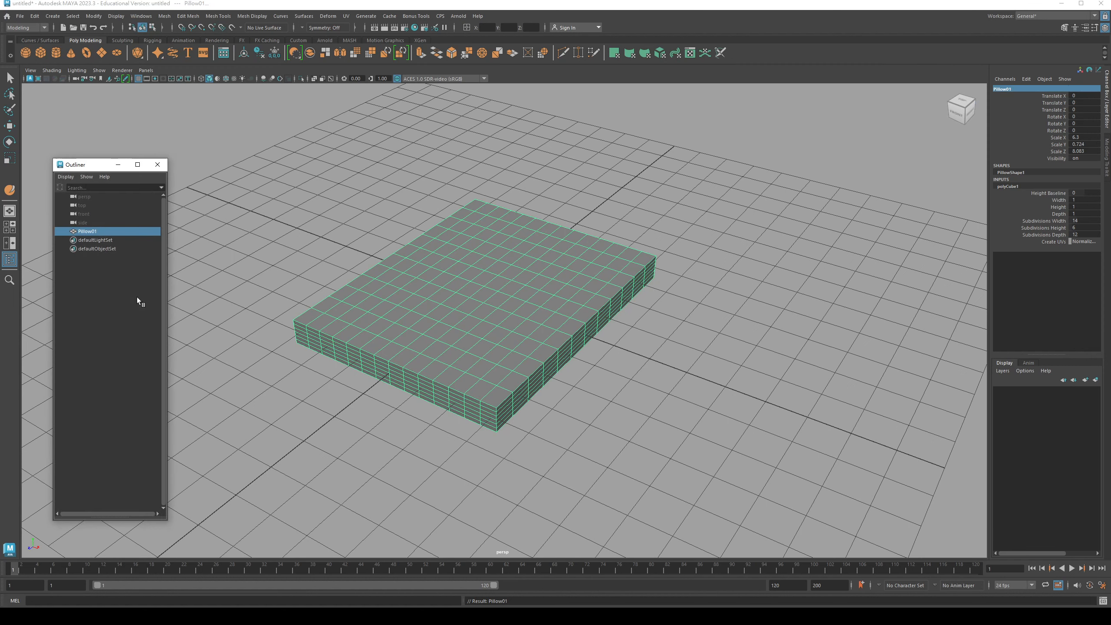
double_click(88, 232)
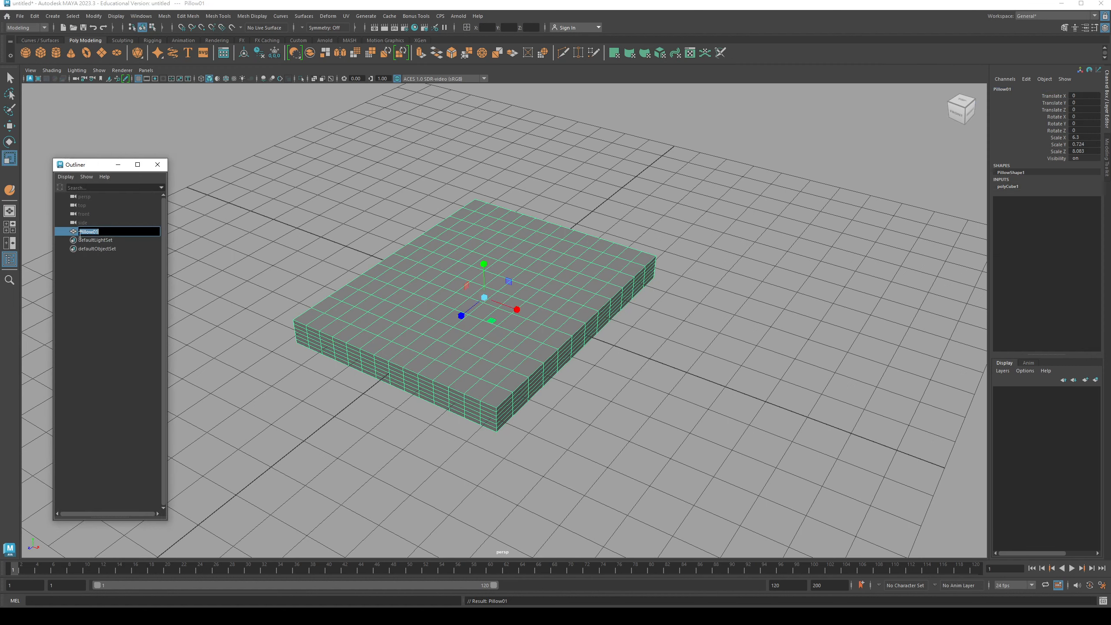
click(97, 339)
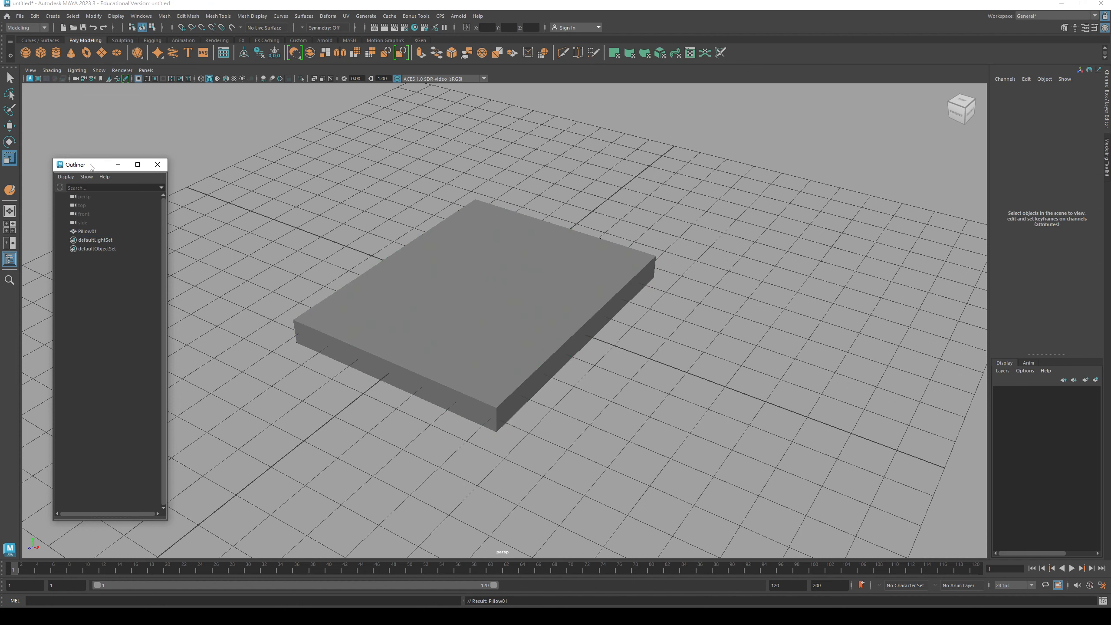
click(117, 164)
Step: Delete the construction history of the Pillow01 slab and freeze its transformations
click(402, 362)
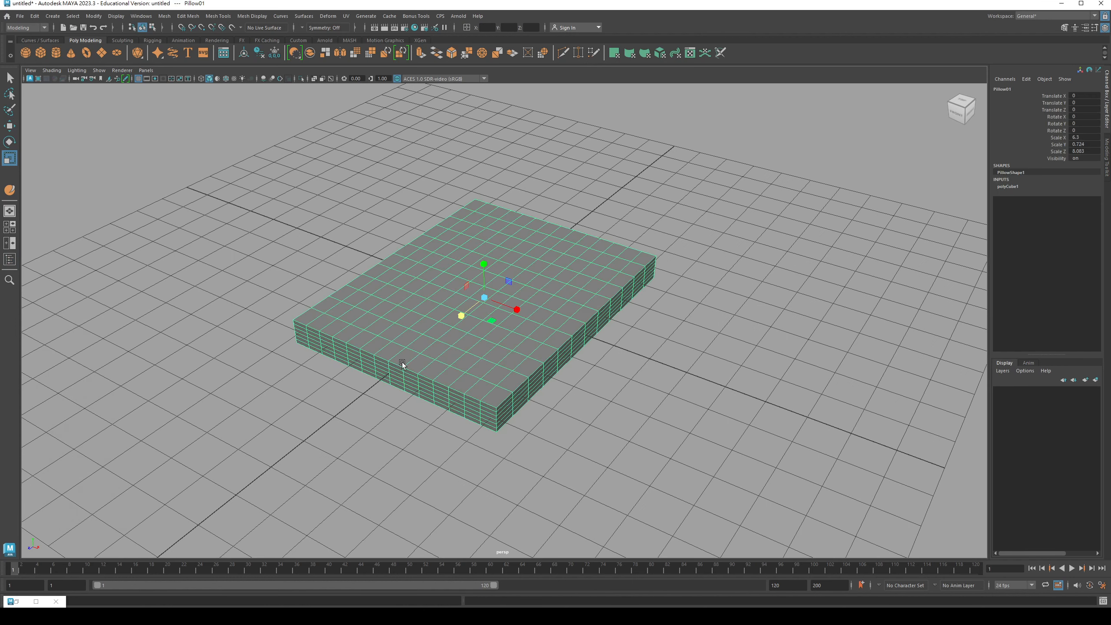
key(q)
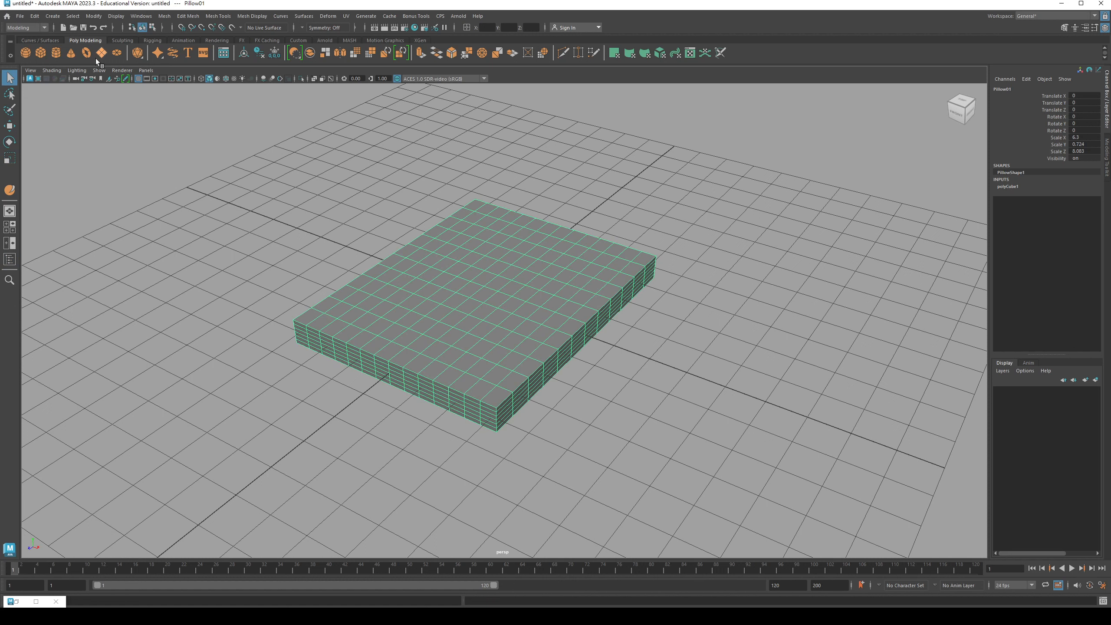
click(34, 16)
mouse_move(100, 119)
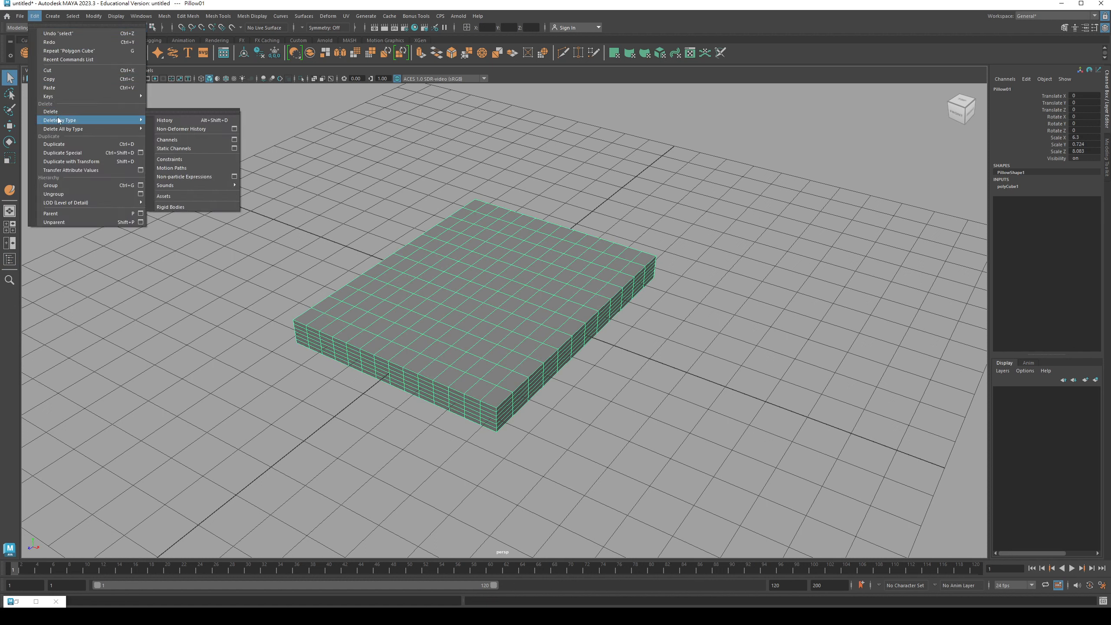
click(175, 121)
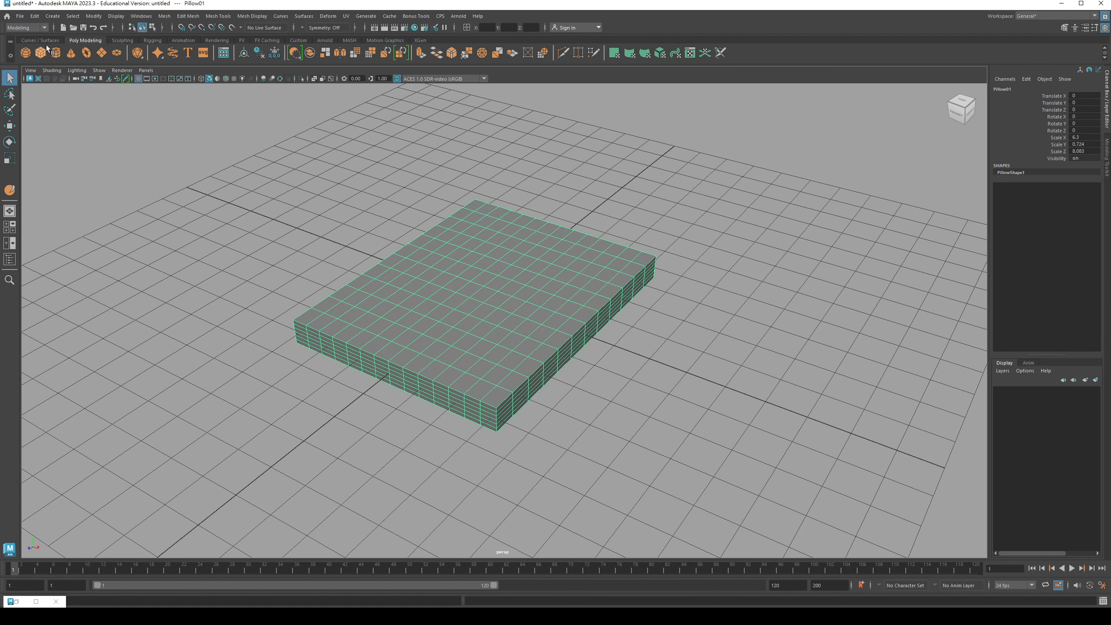
click(91, 17)
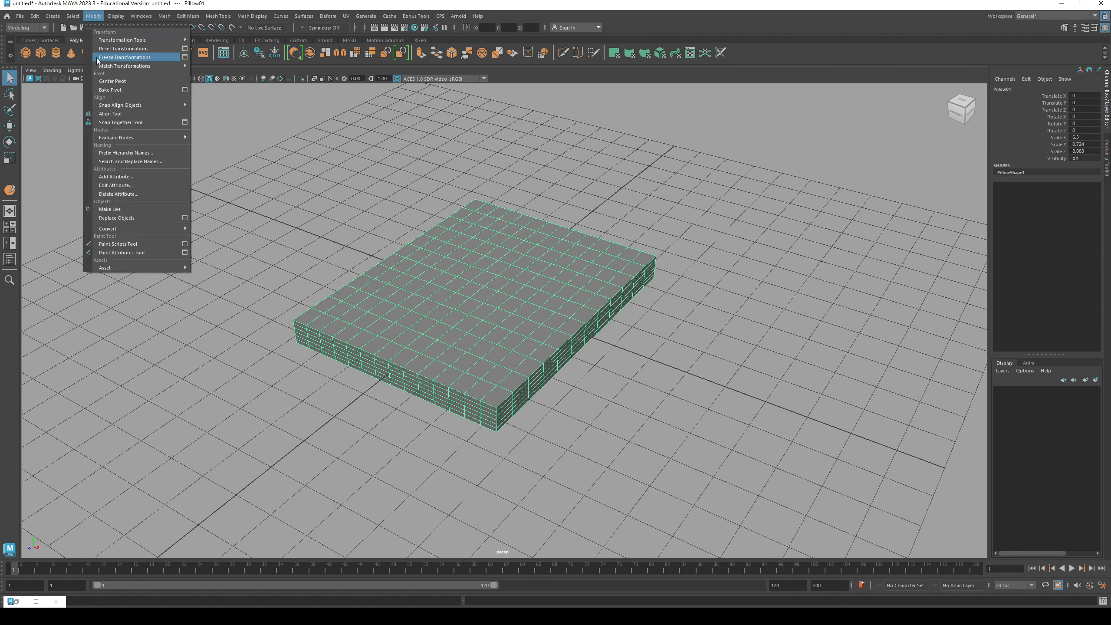
click(124, 59)
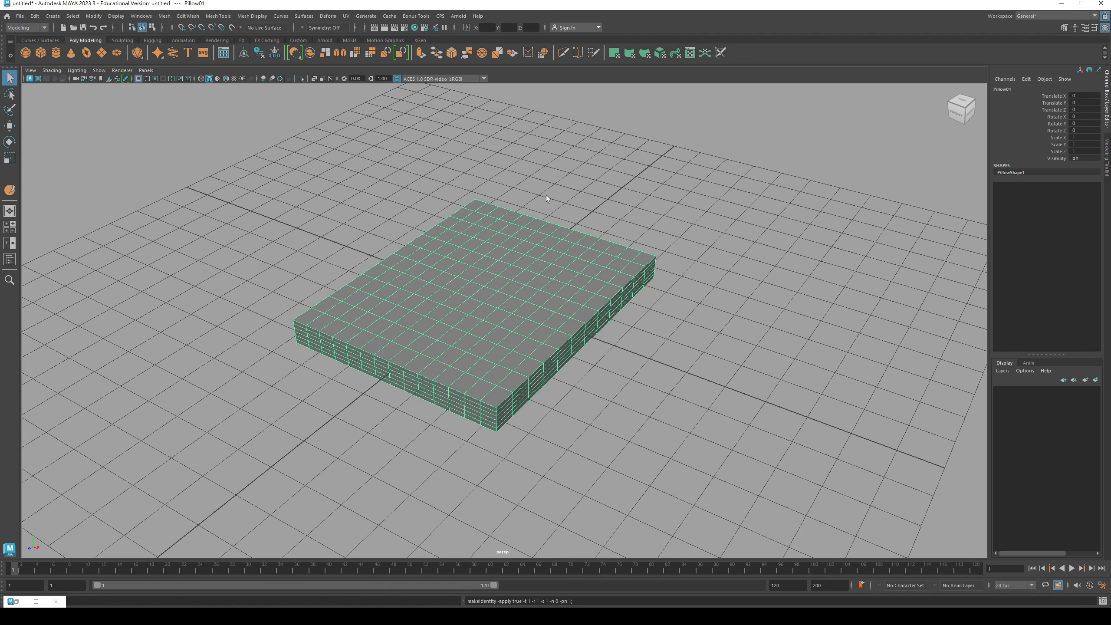
Step: Switch from the Modeling to the FX toolset and make the Pillow01 slab an nCloth object
alt+drag(740, 249, 583, 302)
click(25, 28)
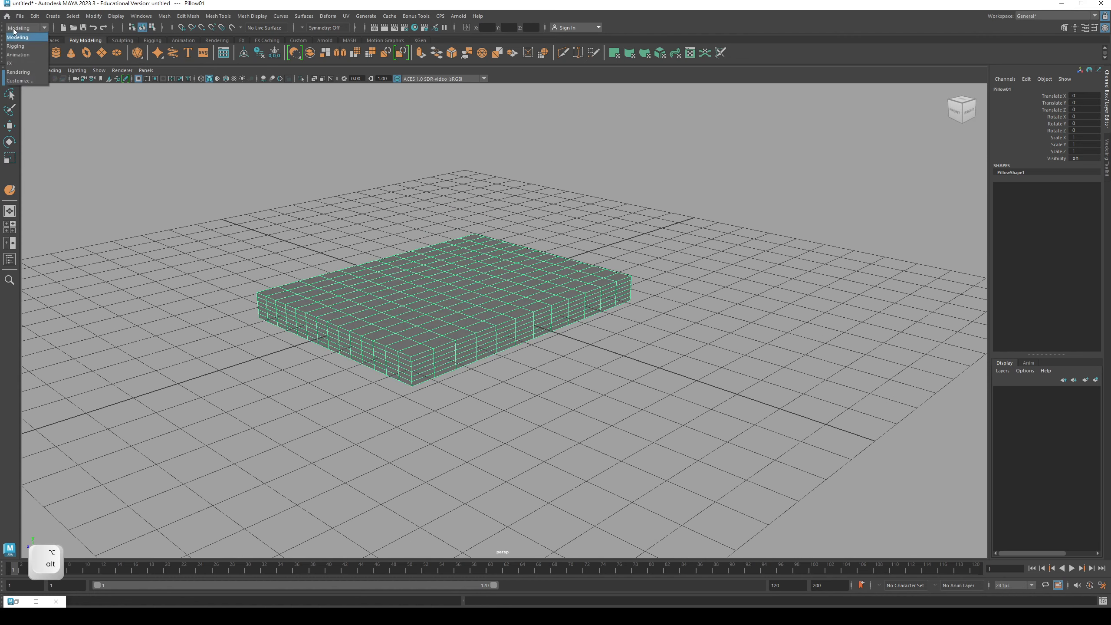
click(21, 64)
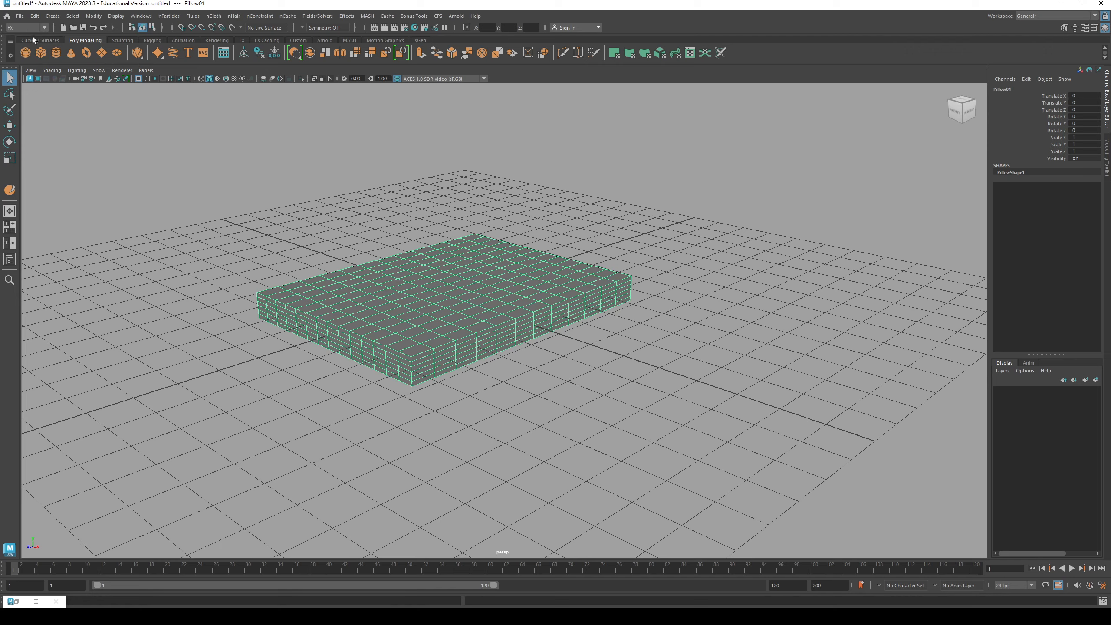
mouse_move(440, 313)
alt+mouse_down()
mouse_move(450, 326)
mouse_move(451, 310)
alt+mouse_up()
alt+middle_drag(452, 310, 447, 306)
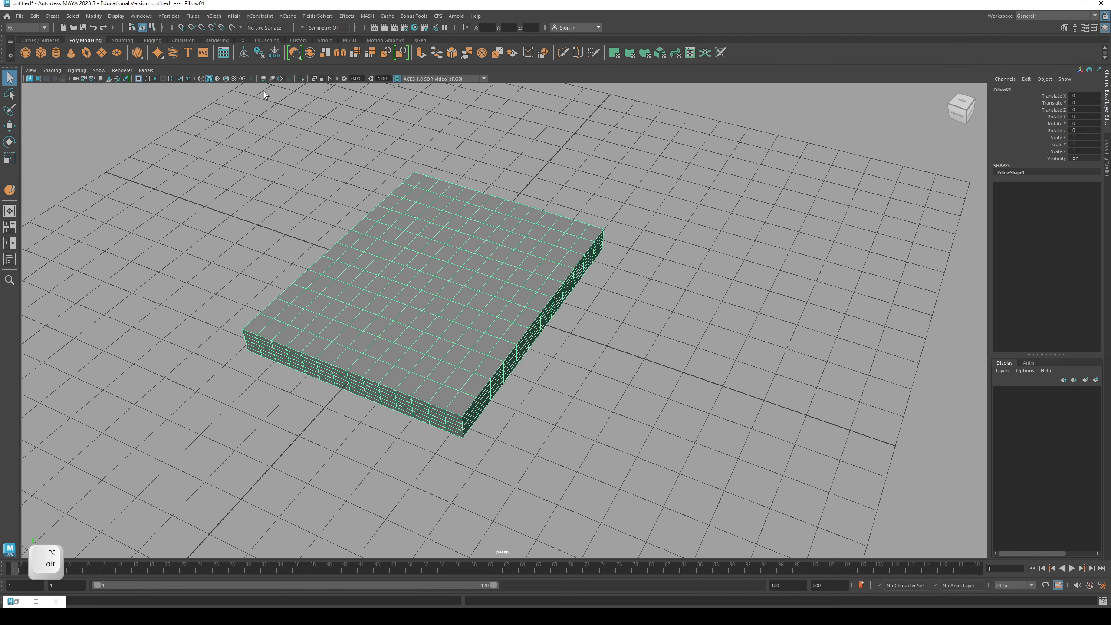
click(213, 16)
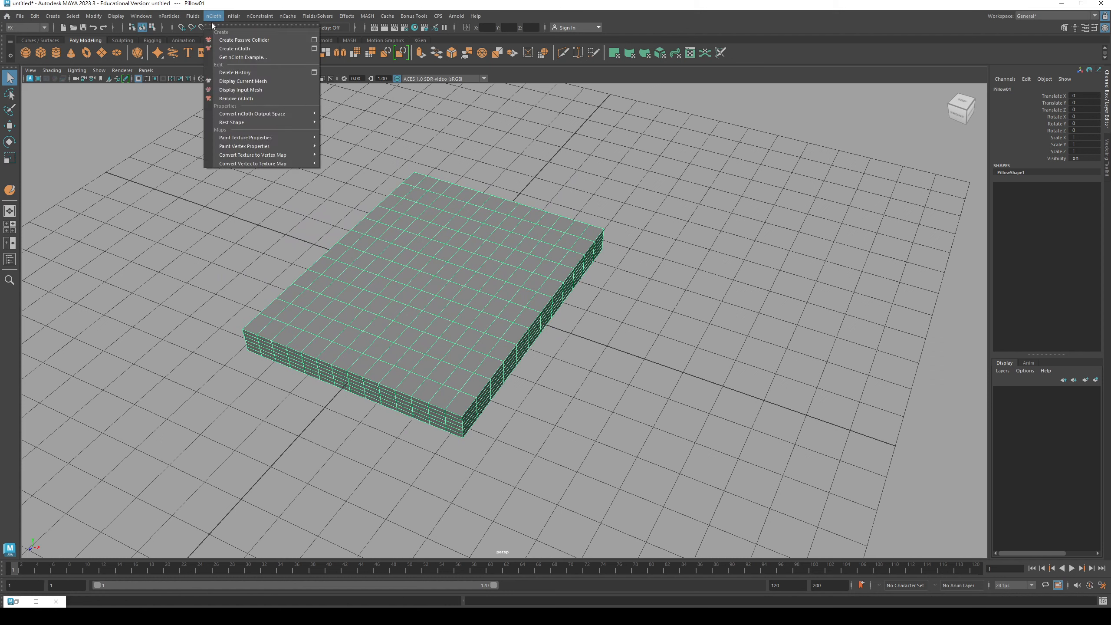
click(267, 51)
alt+drag(373, 265, 409, 267)
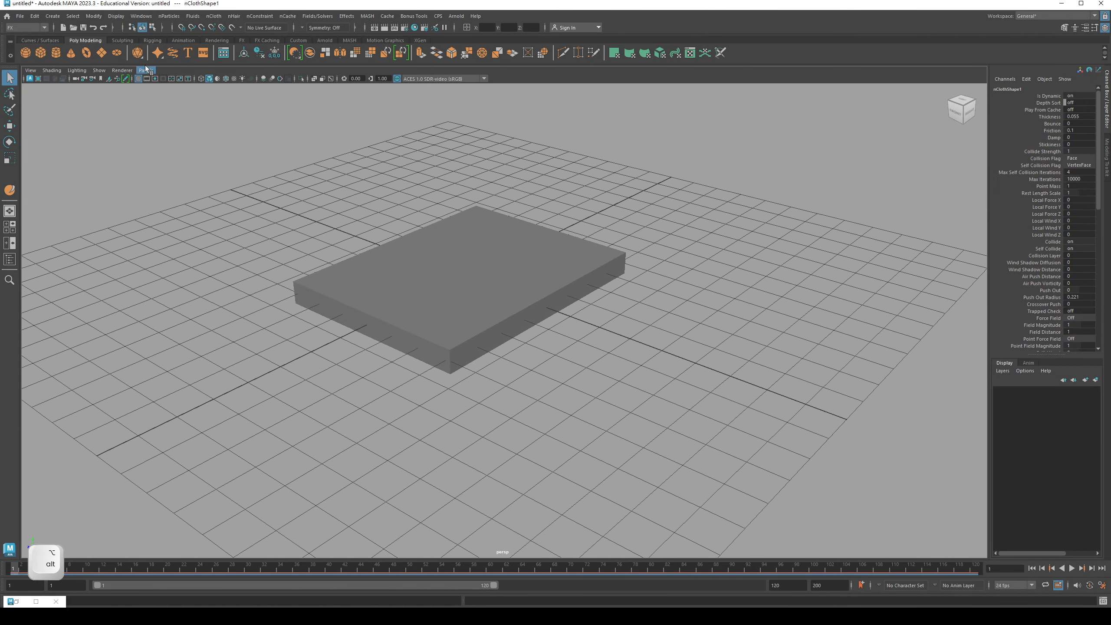
Step: Open the Outliner beside the slab and inspect the nucleus1 solver node, leaving nothing selected
click(141, 16)
click(148, 124)
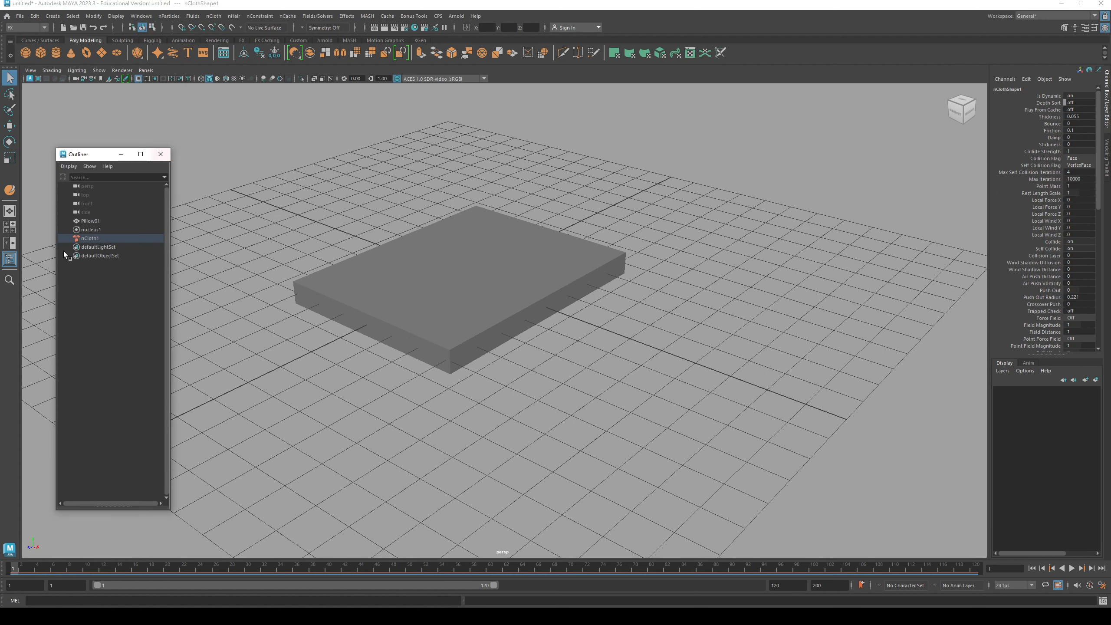
drag(84, 161, 77, 124)
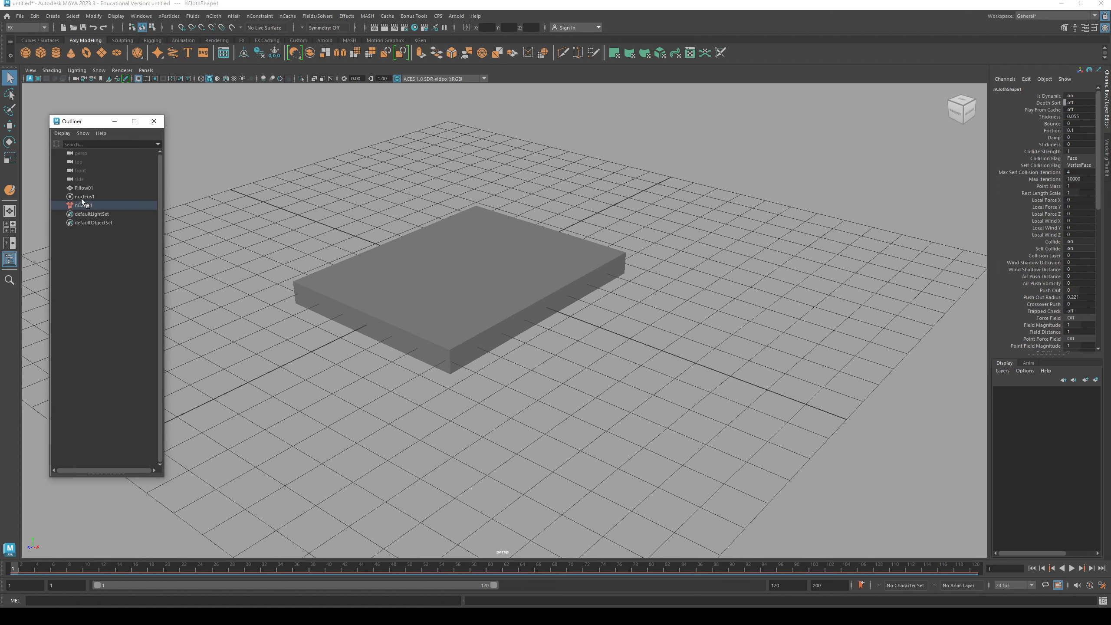
click(81, 197)
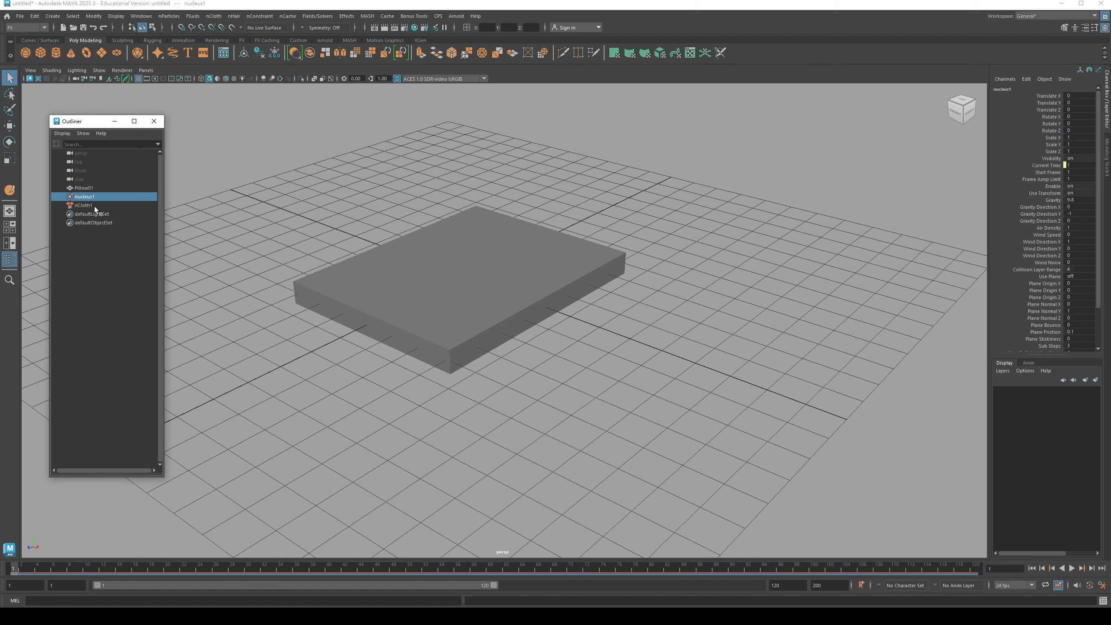
click(94, 301)
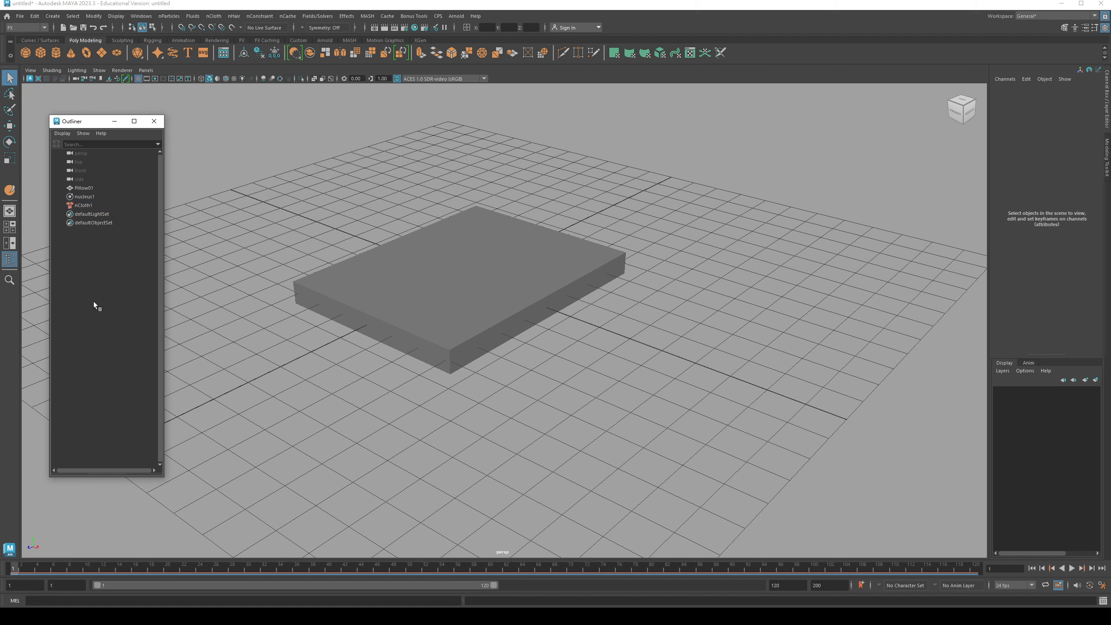
Step: Open the Attribute Editor for the nucleus1 node and review its gravity, ground plane and solver attributes
click(87, 198)
key(ctrl)
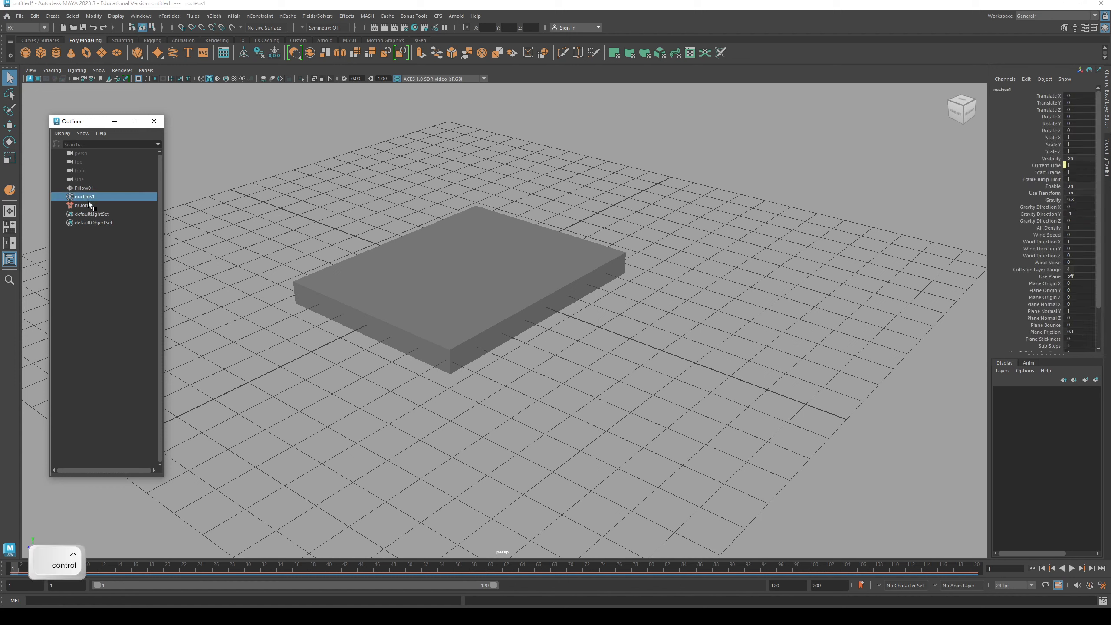
key(ctrl+a)
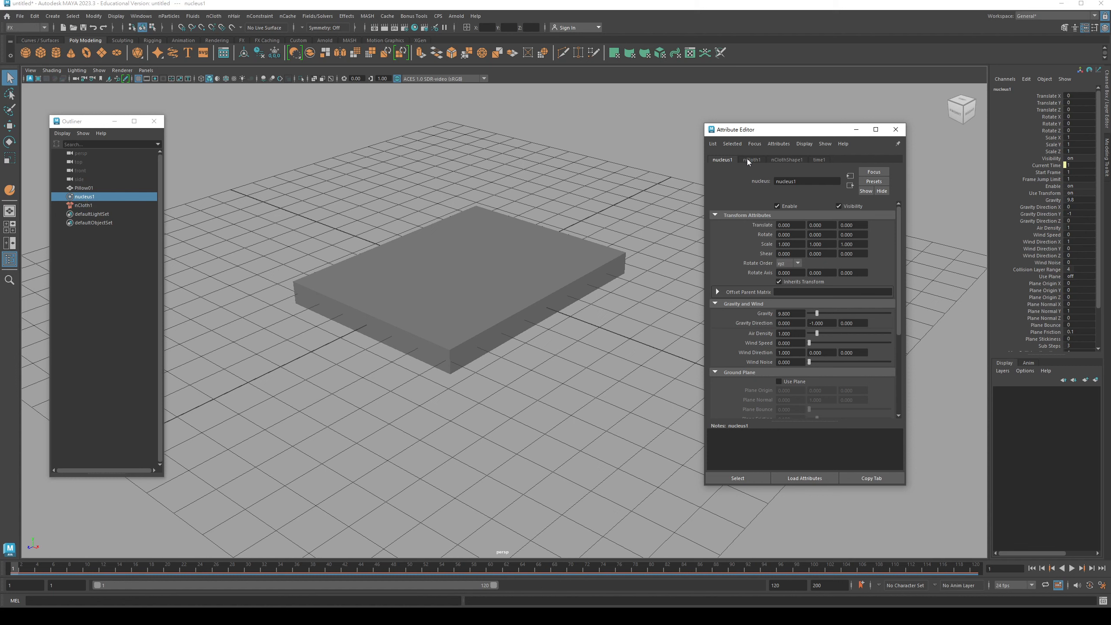
scroll(767, 264, down, 5)
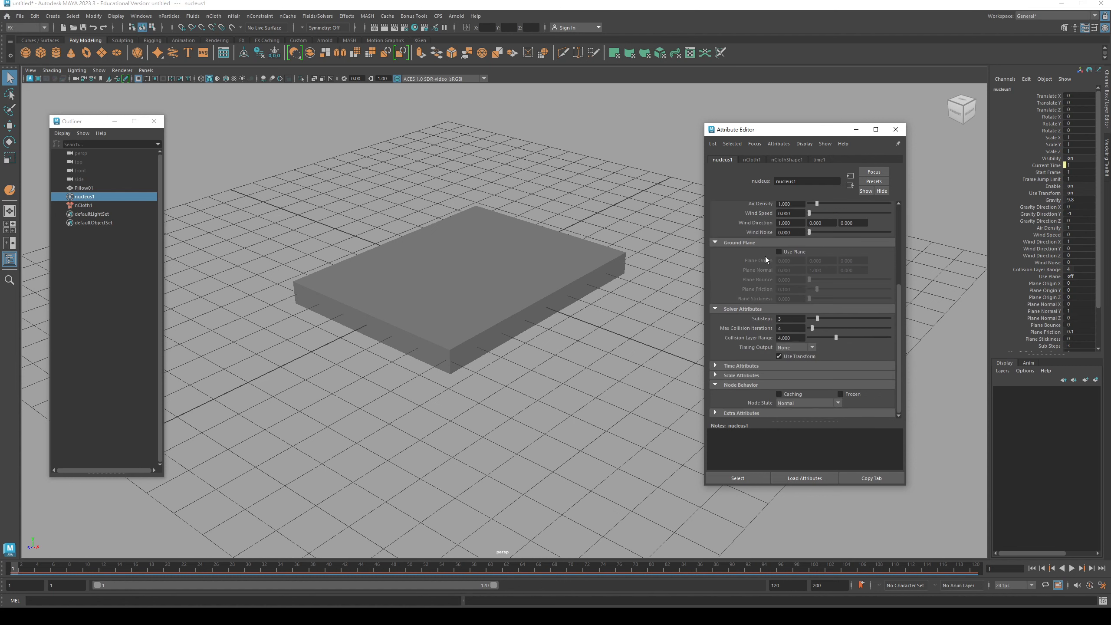
scroll(766, 257, up, 4)
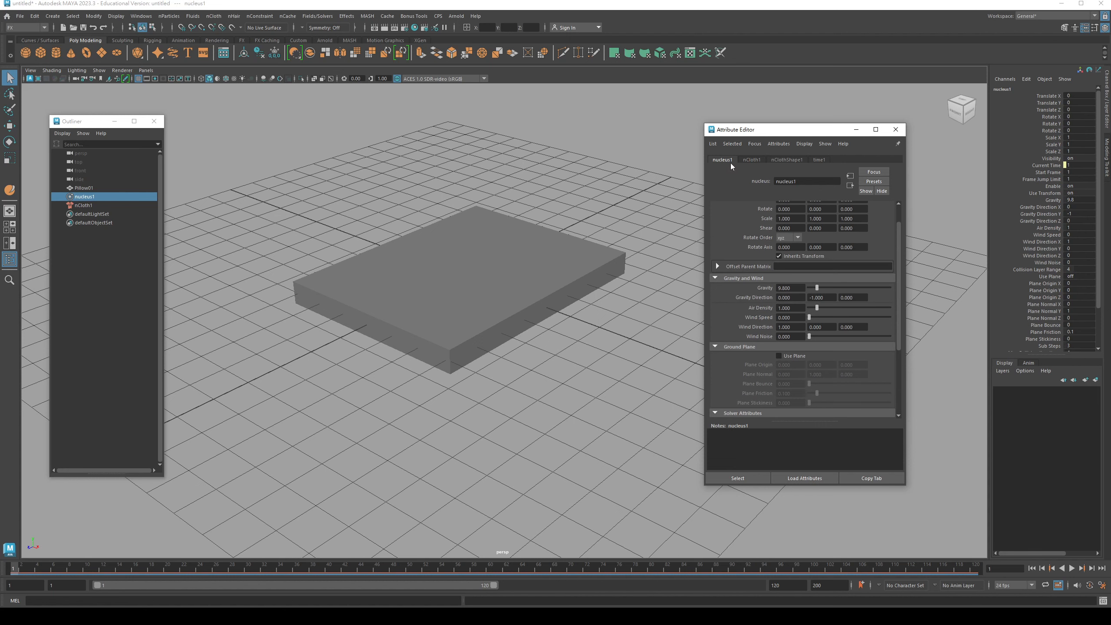
click(781, 160)
click(258, 196)
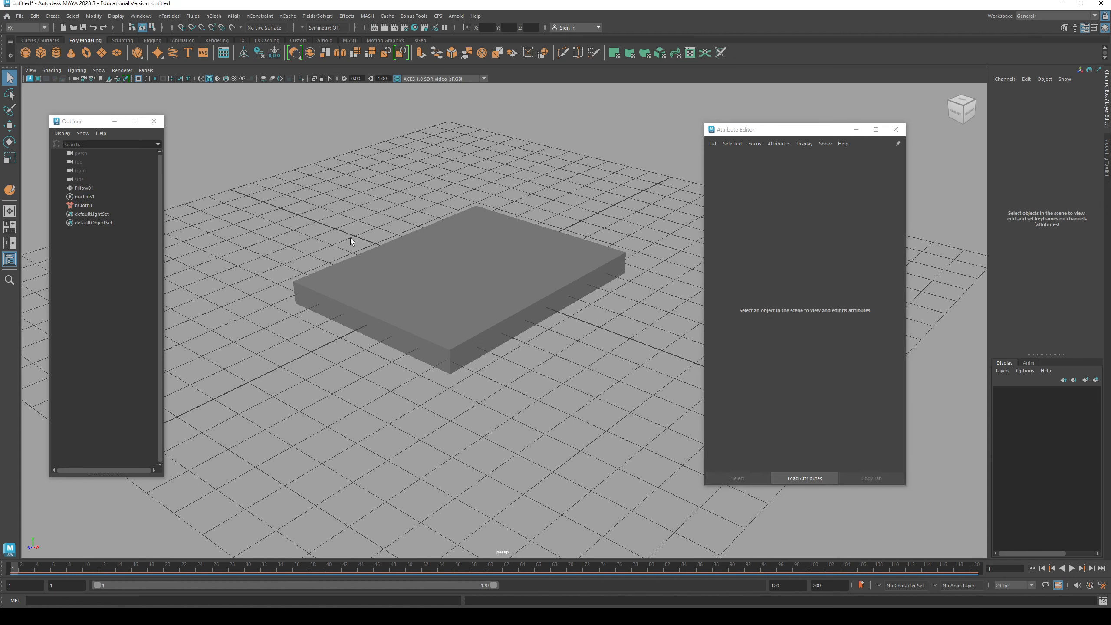
Step: Set the Pressure of the Pillow01 slab's nClothShape1 to 0.7, keeping the Manual Pressure Setting method
click(377, 266)
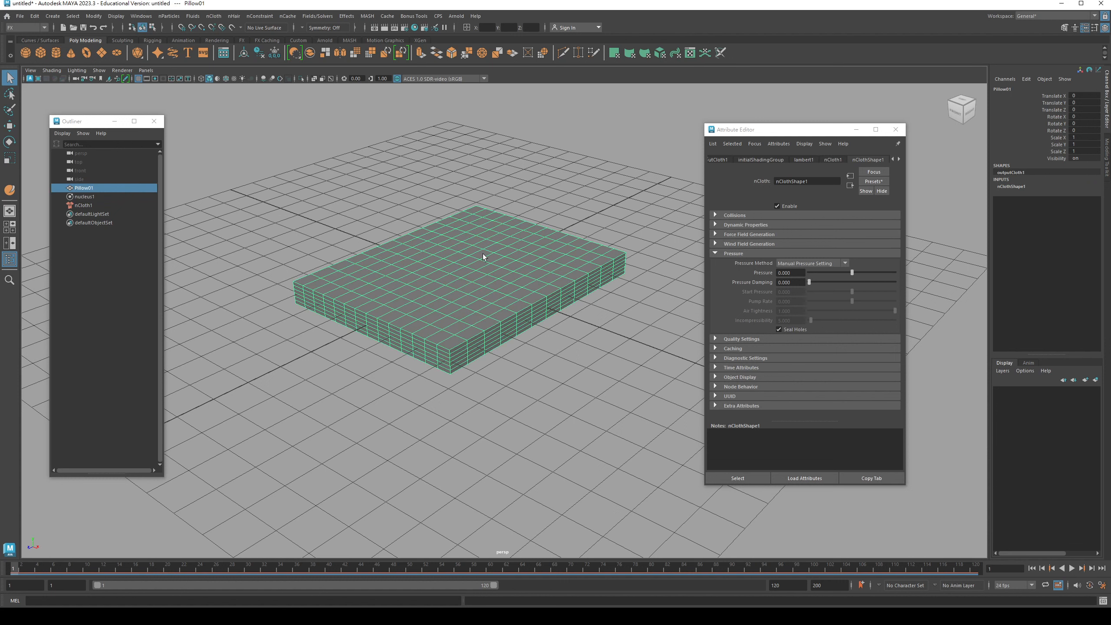
key(ctrl)
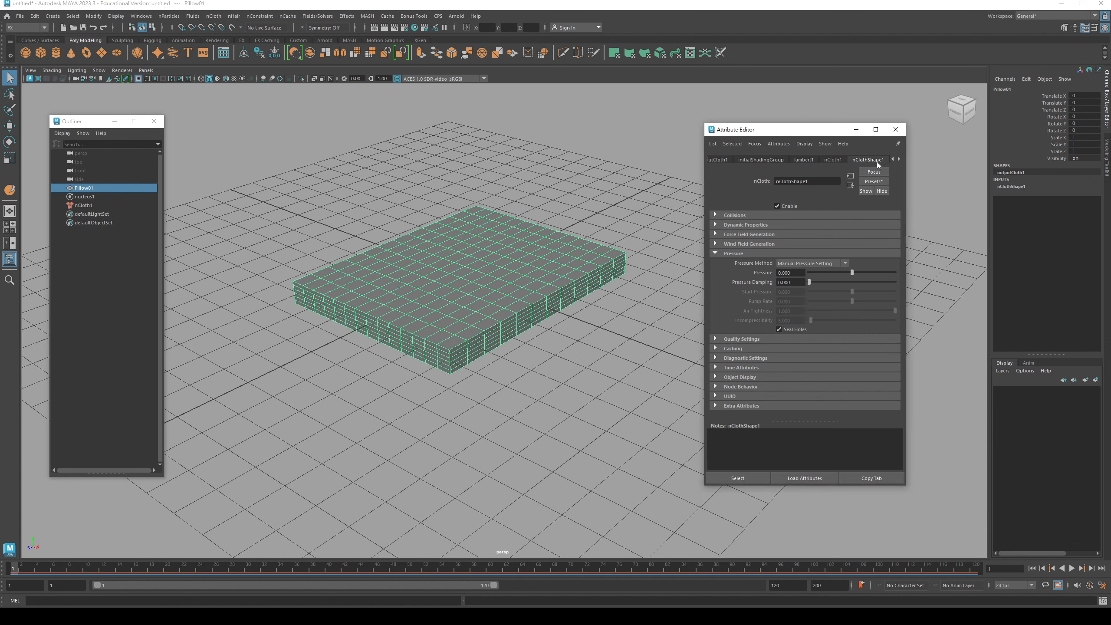
click(715, 252)
click(715, 252)
click(715, 253)
click(715, 253)
click(718, 252)
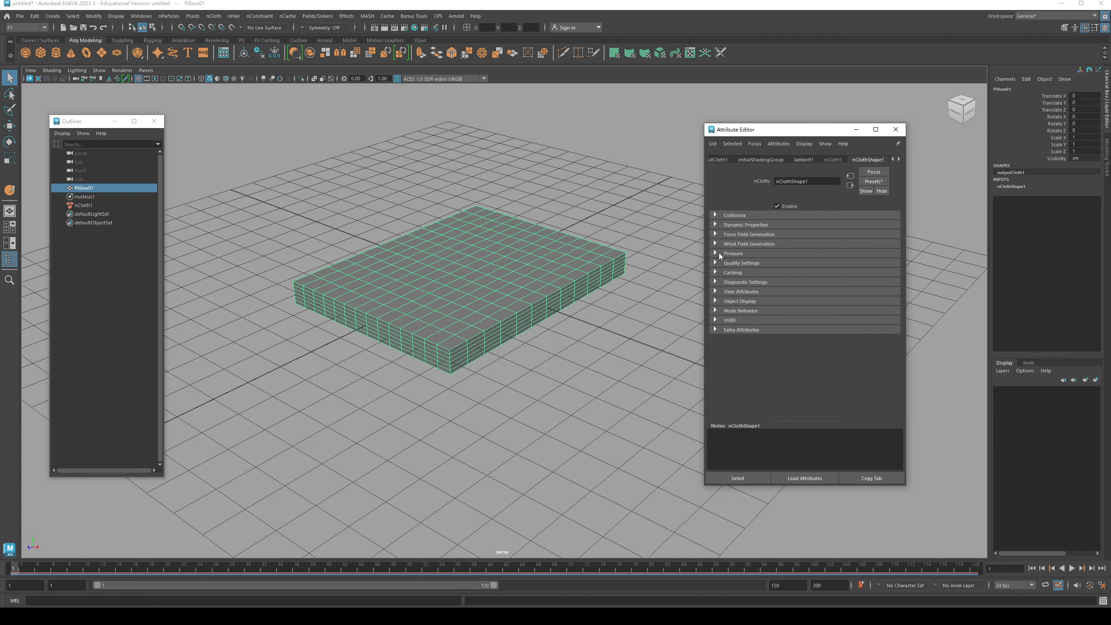
click(717, 252)
click(717, 252)
click(717, 252)
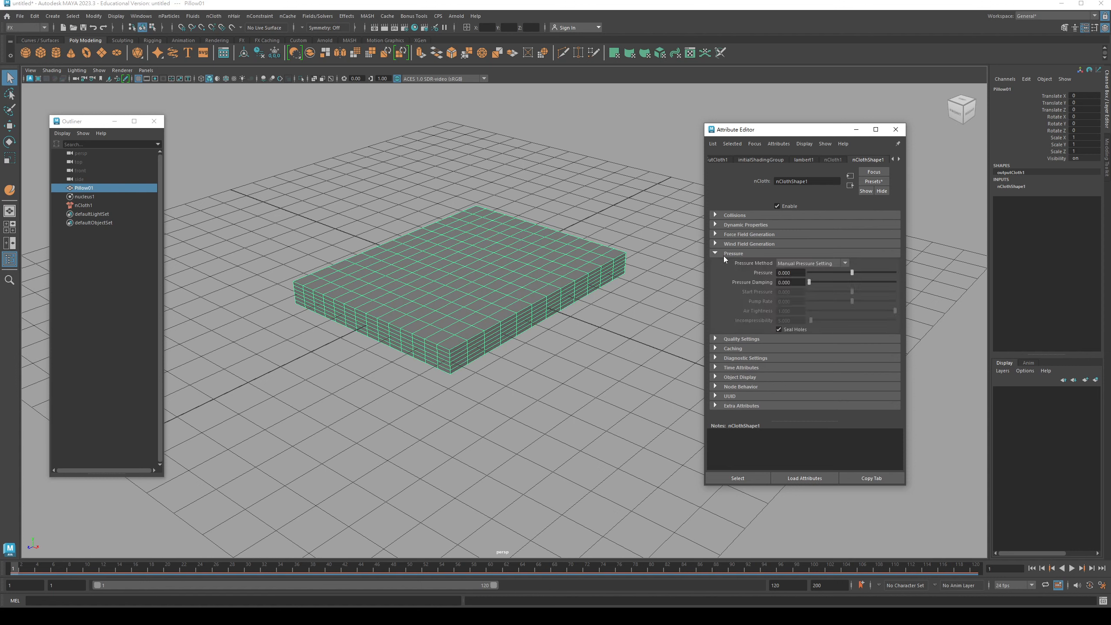
click(781, 272)
text(.)
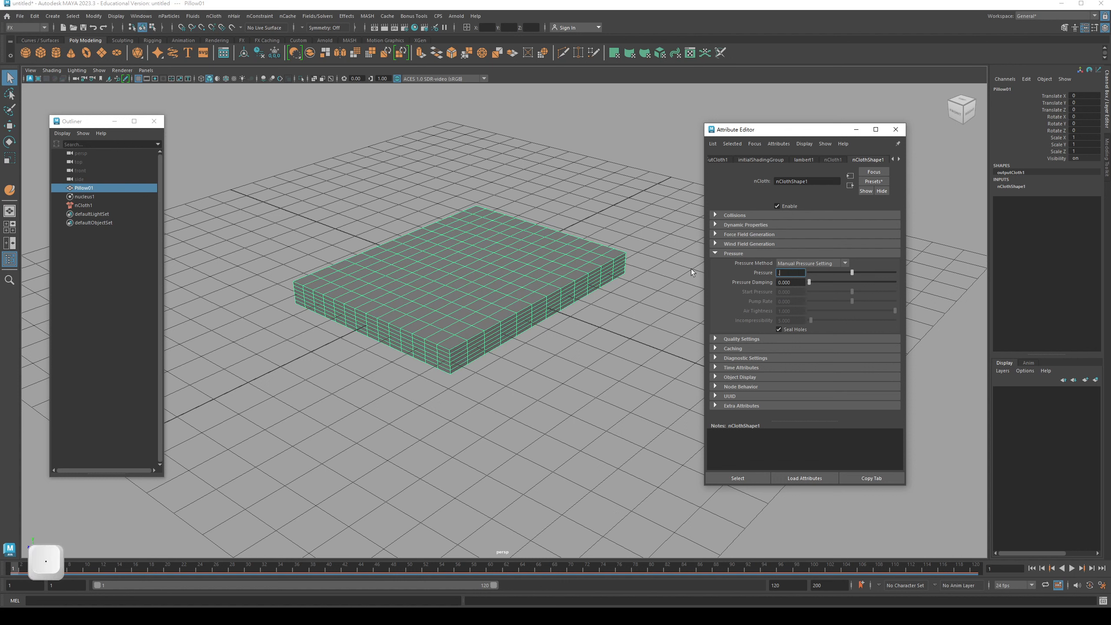
text(7)
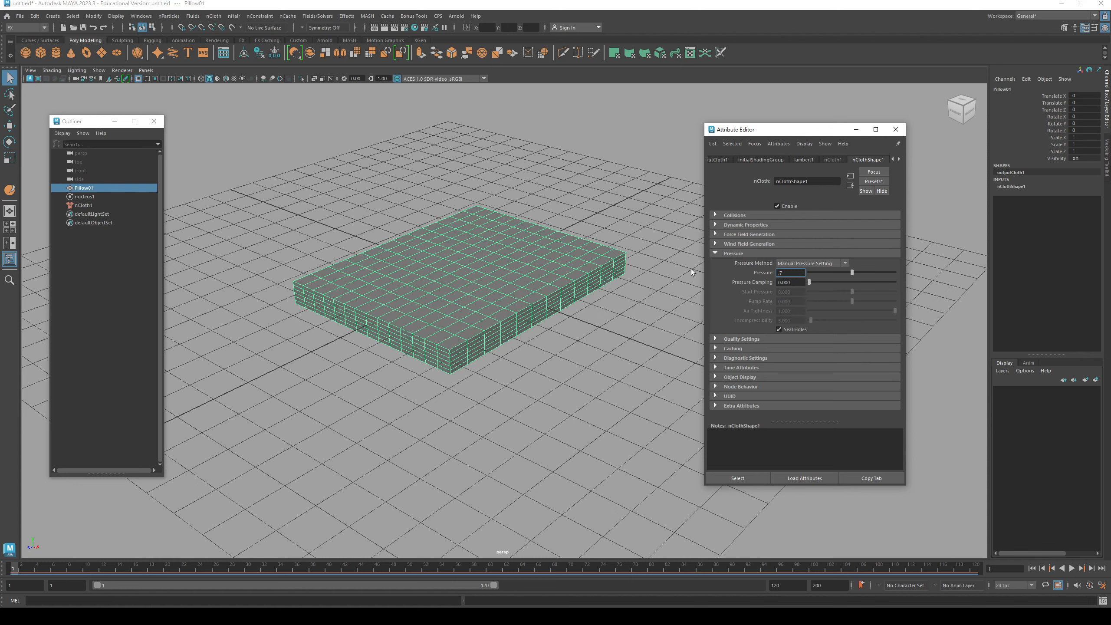
key(Return)
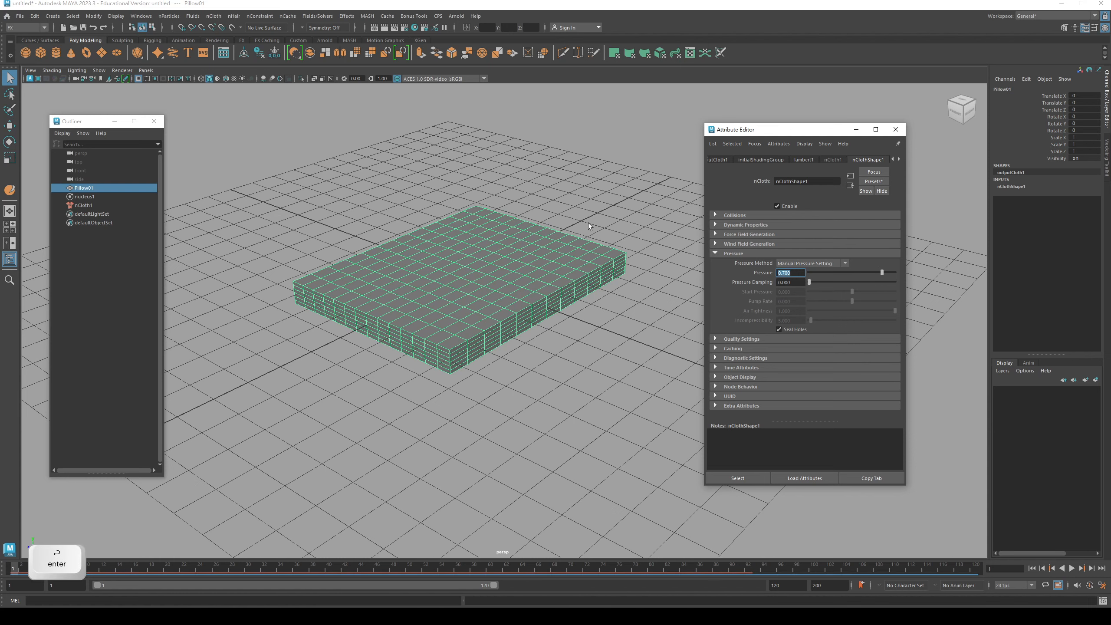
Step: Check the cloth's pressure attributes as reached from the Pillow01, nucleus1 and nCloth1 nodes
click(593, 206)
alt+drag(545, 229, 512, 290)
click(498, 289)
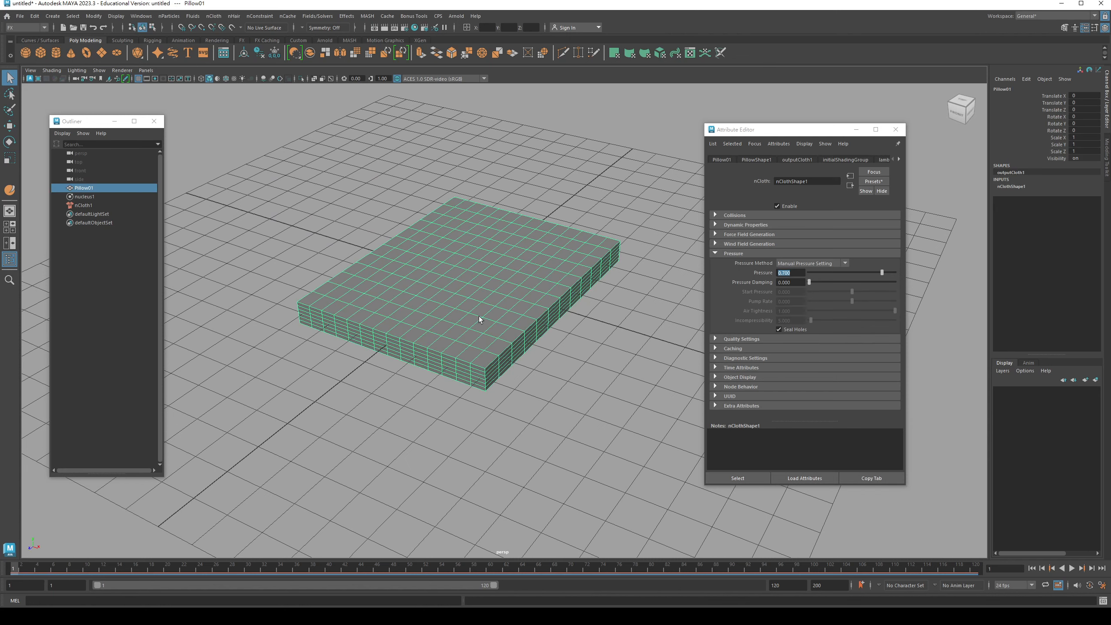
click(605, 257)
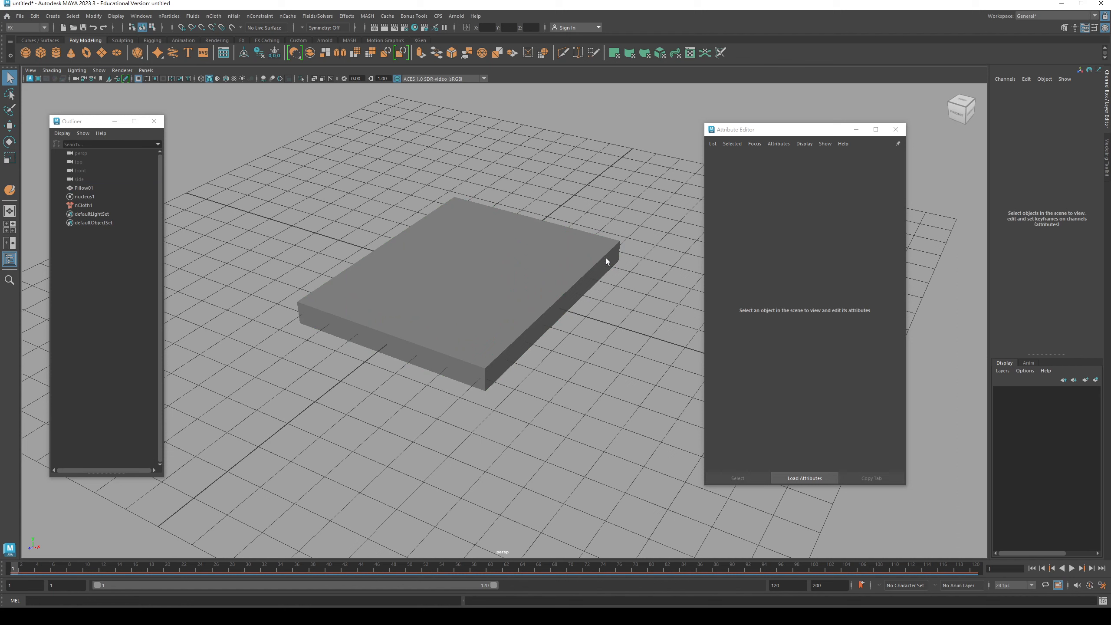
click(478, 260)
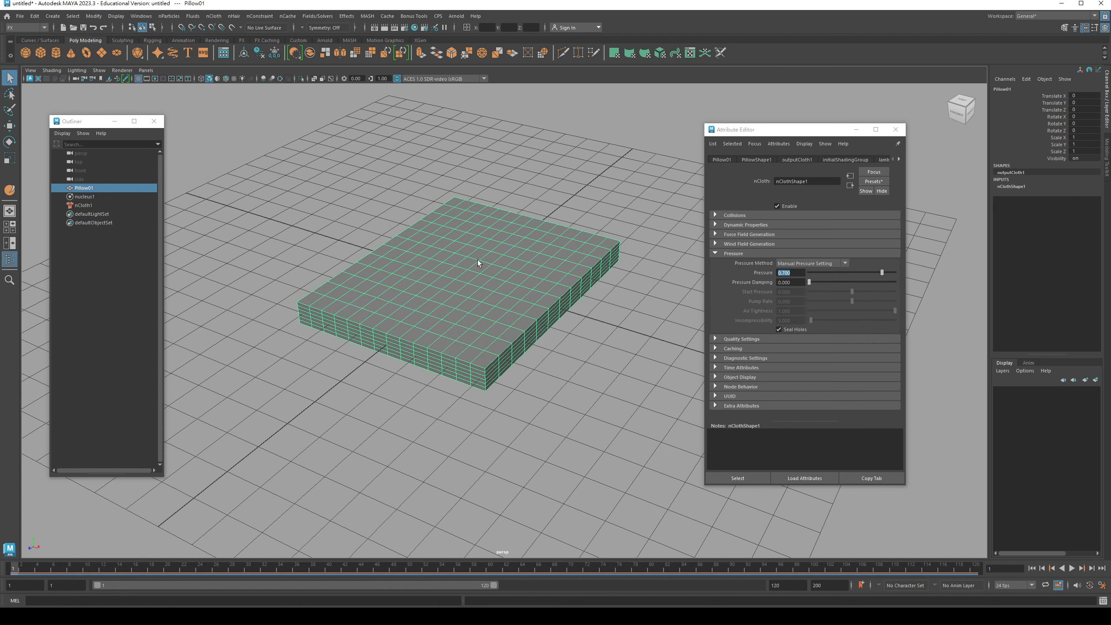
click(91, 198)
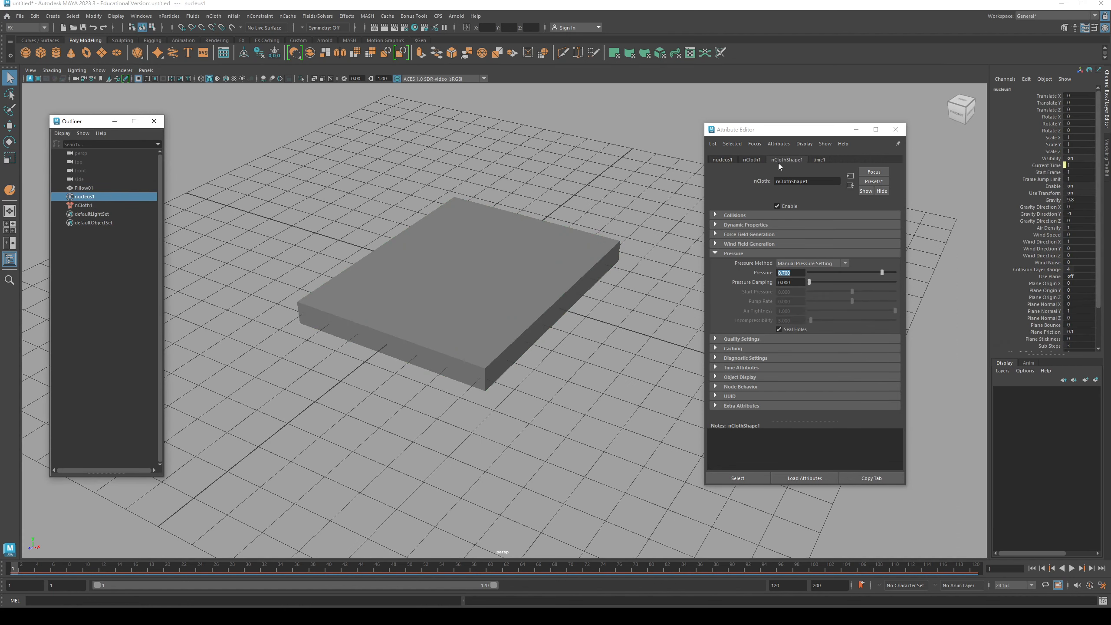
click(787, 273)
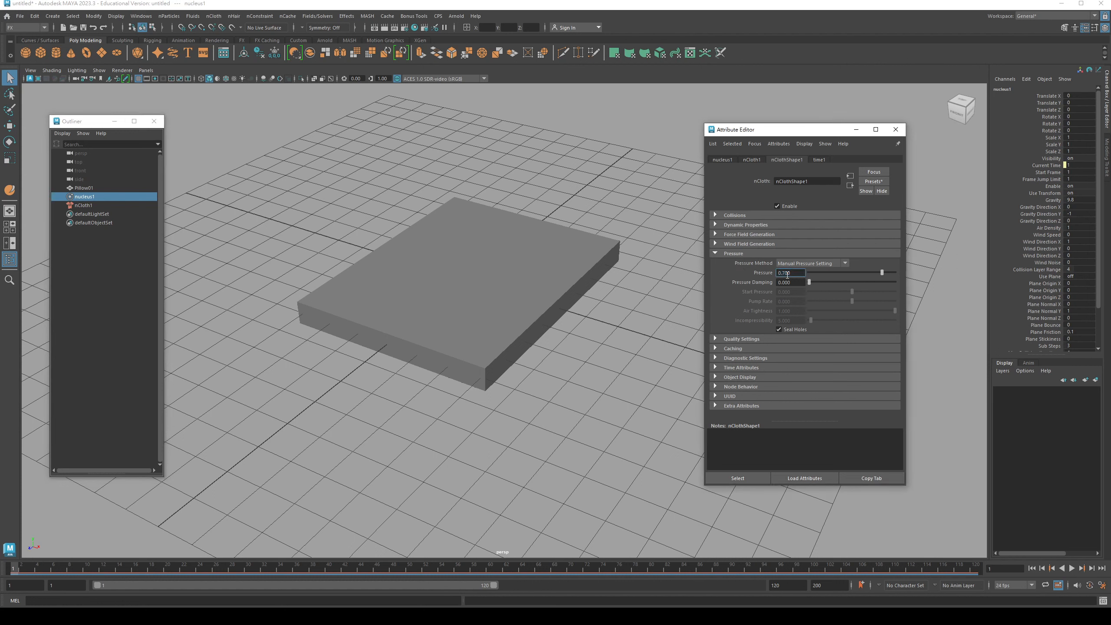
click(100, 208)
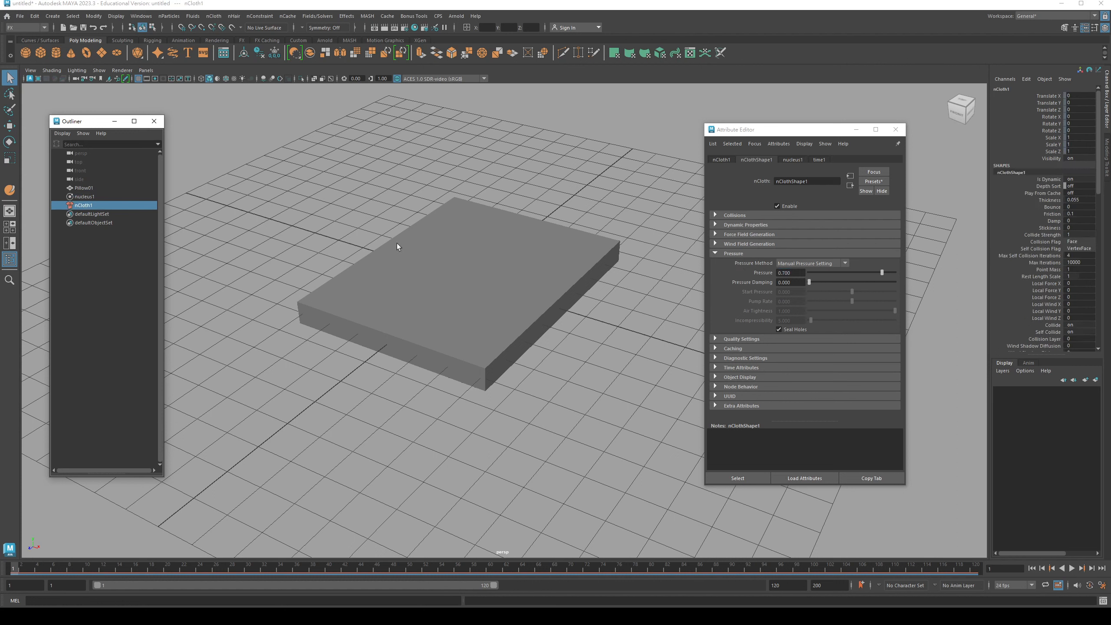
click(397, 246)
Step: Set the nucleus1 solver's Gravity to 0 and minimize the Attribute Editor
click(87, 198)
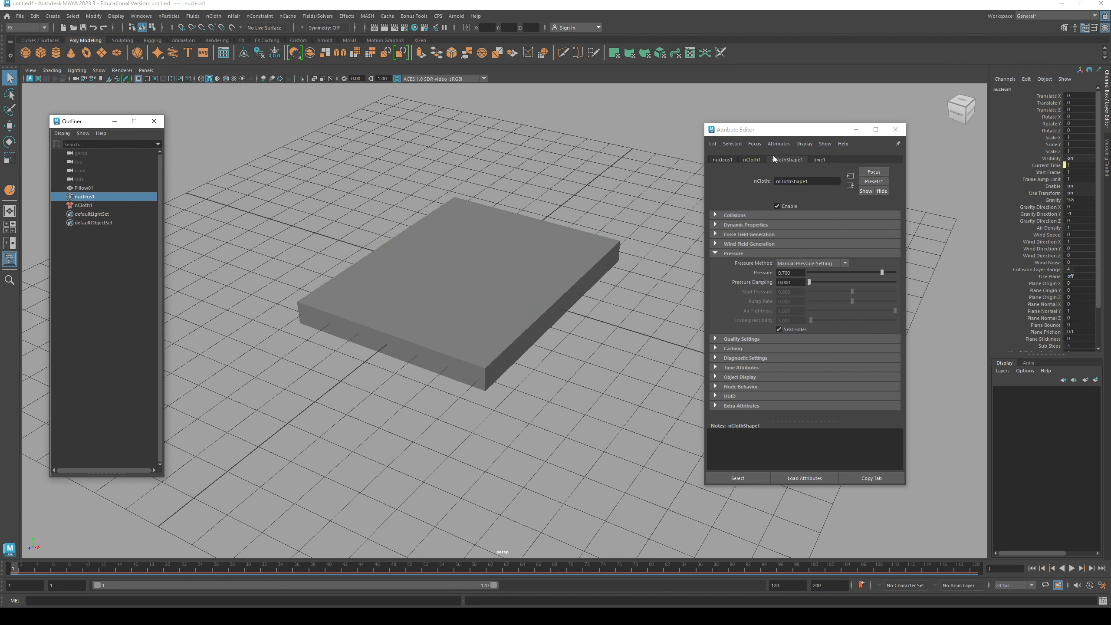
click(729, 160)
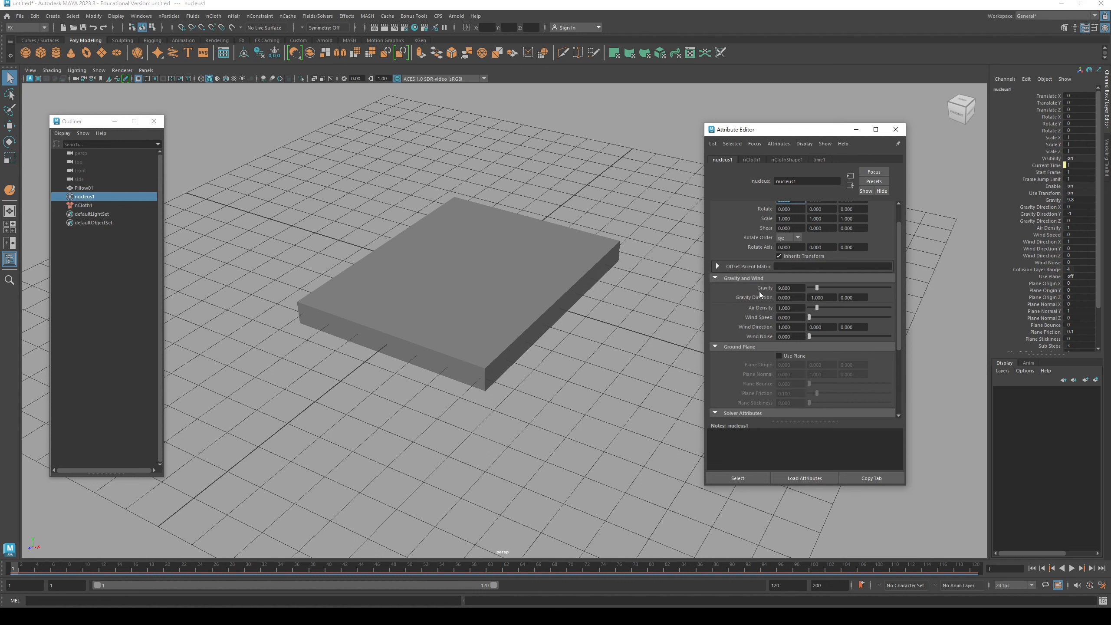
click(789, 288)
text(0)
key(Return)
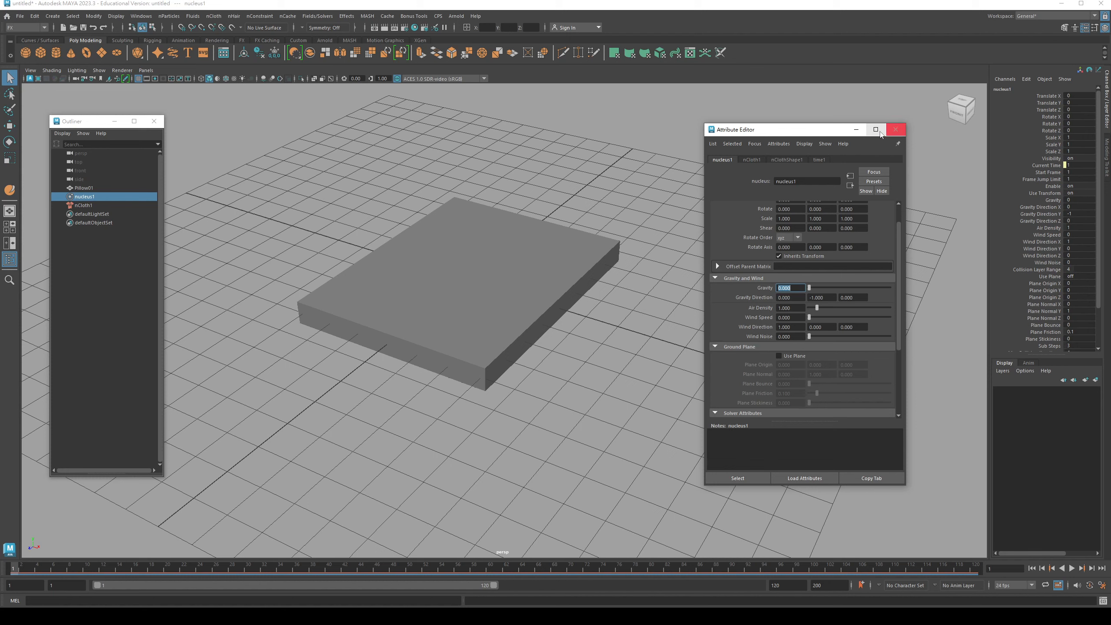
click(661, 327)
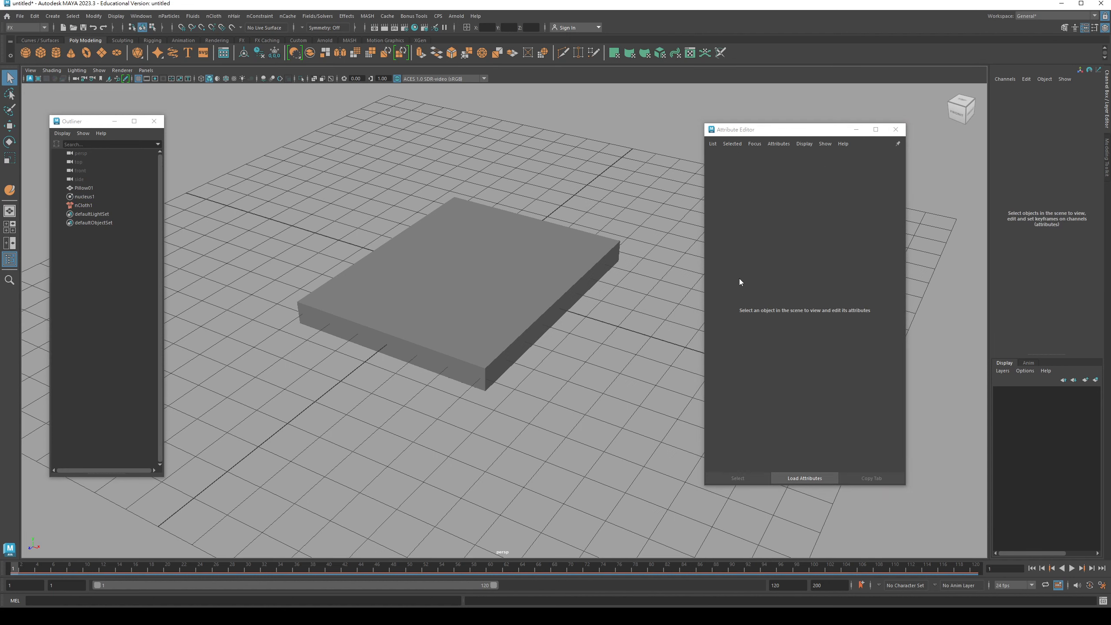
click(855, 129)
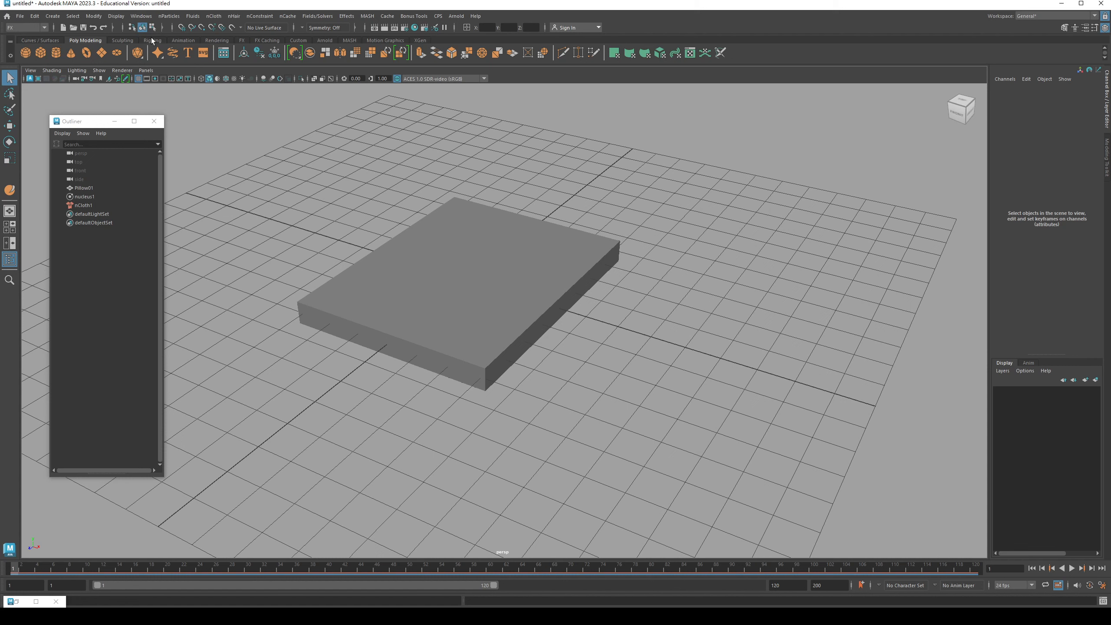
Step: Check the display options for the Time Slider and Range Slider, and switch to the Modeling toolset
click(141, 16)
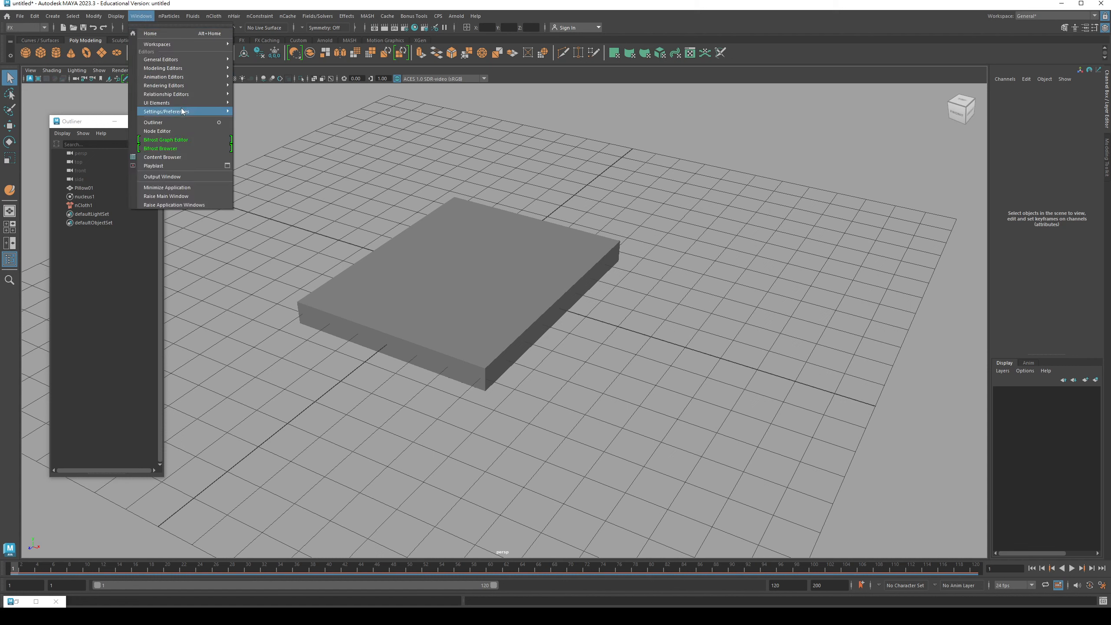
mouse_move(178, 101)
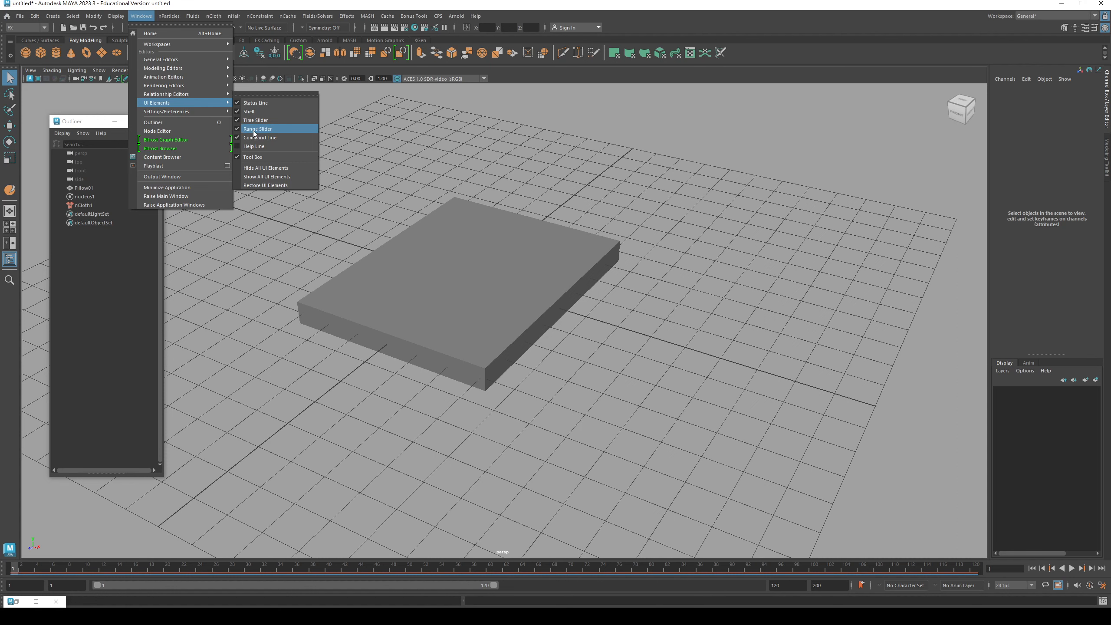
key(F2)
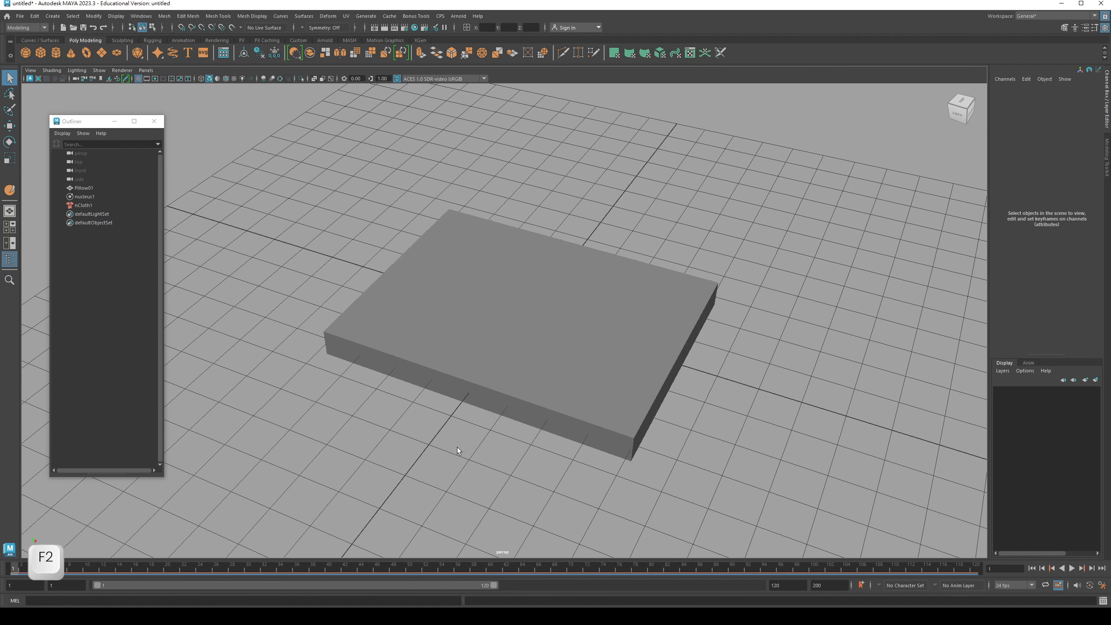
Step: Set the timeline's playback speed to Play Every Frame, Max Real-time, and review the playback speed options again
right_click(411, 568)
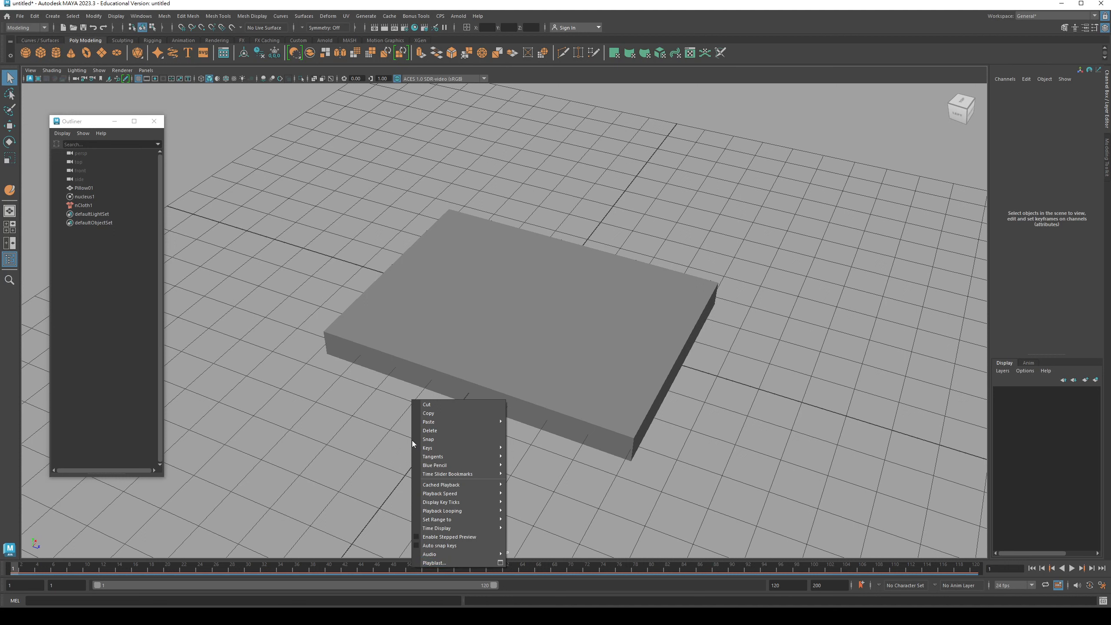
mouse_move(437, 560)
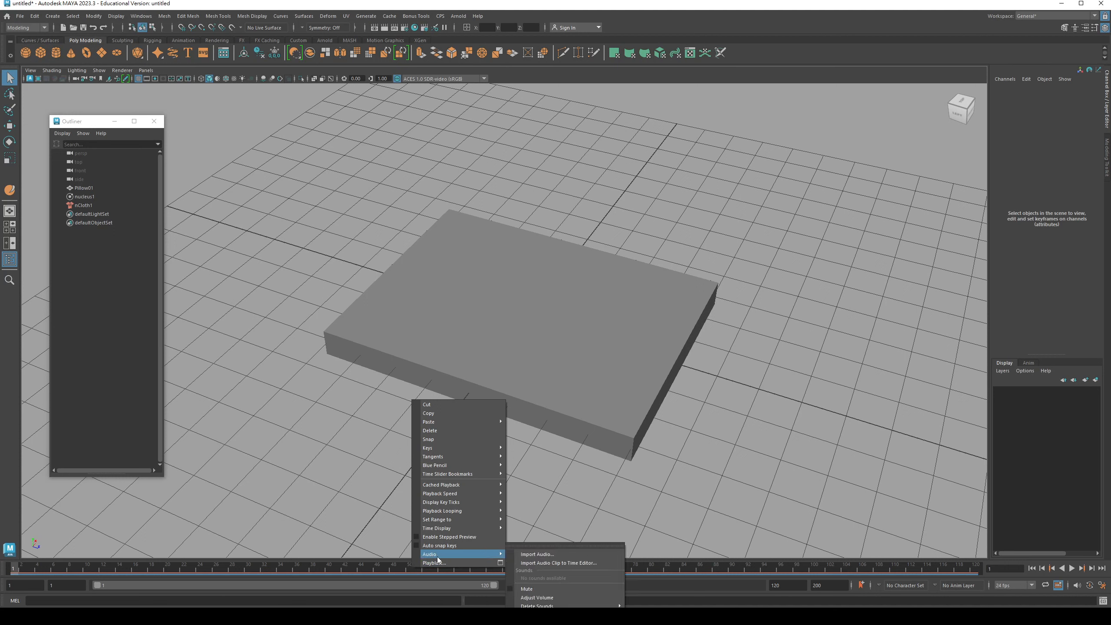
mouse_move(446, 511)
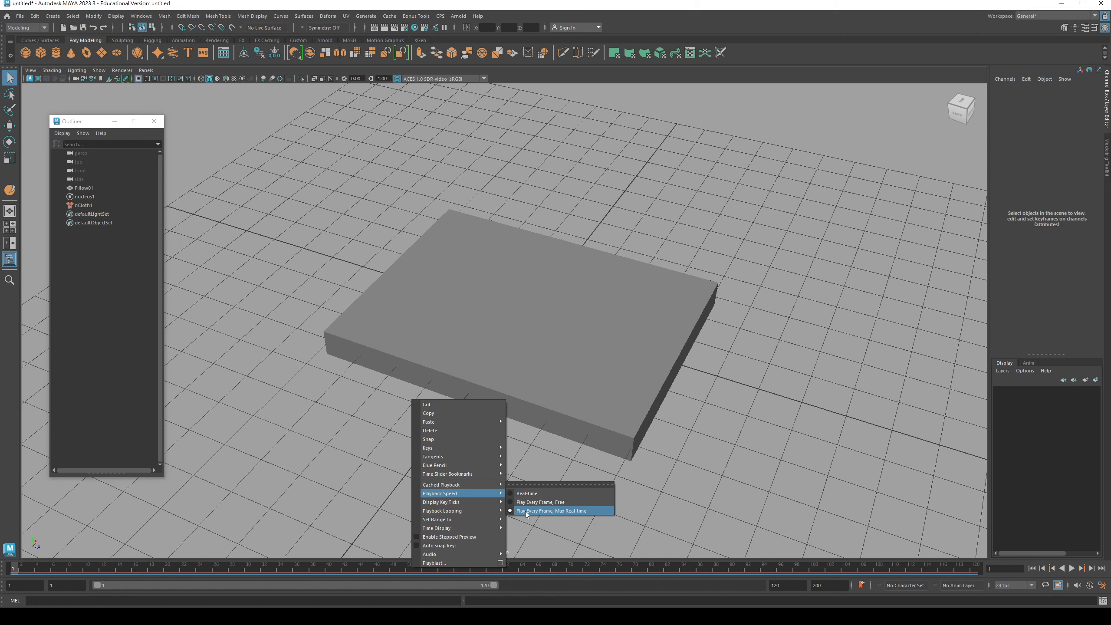
click(597, 511)
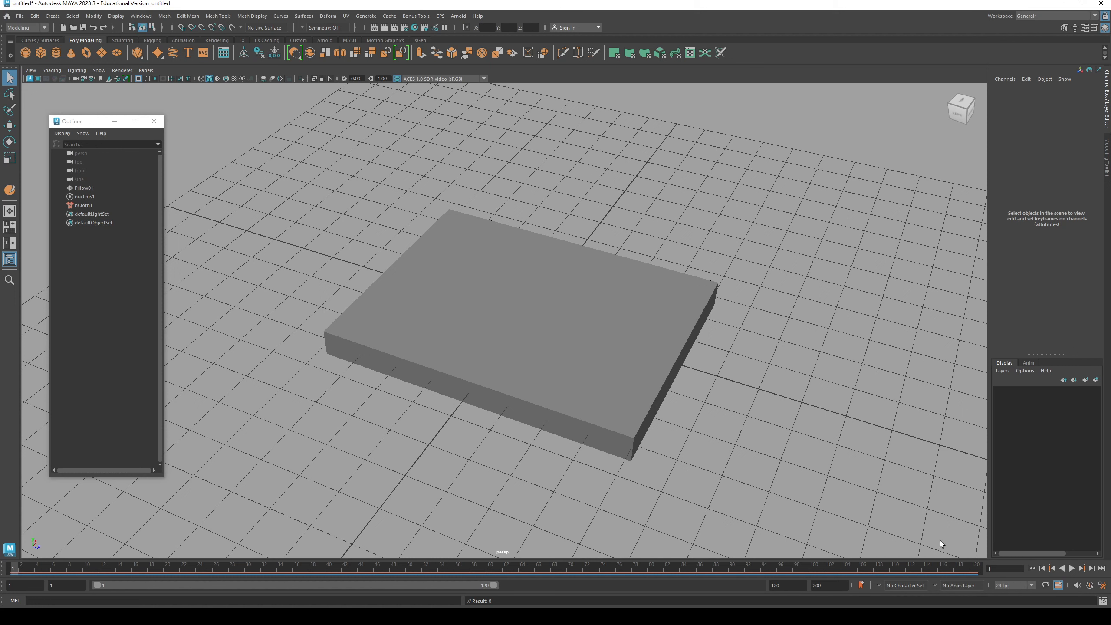
right_click(493, 571)
mouse_move(527, 494)
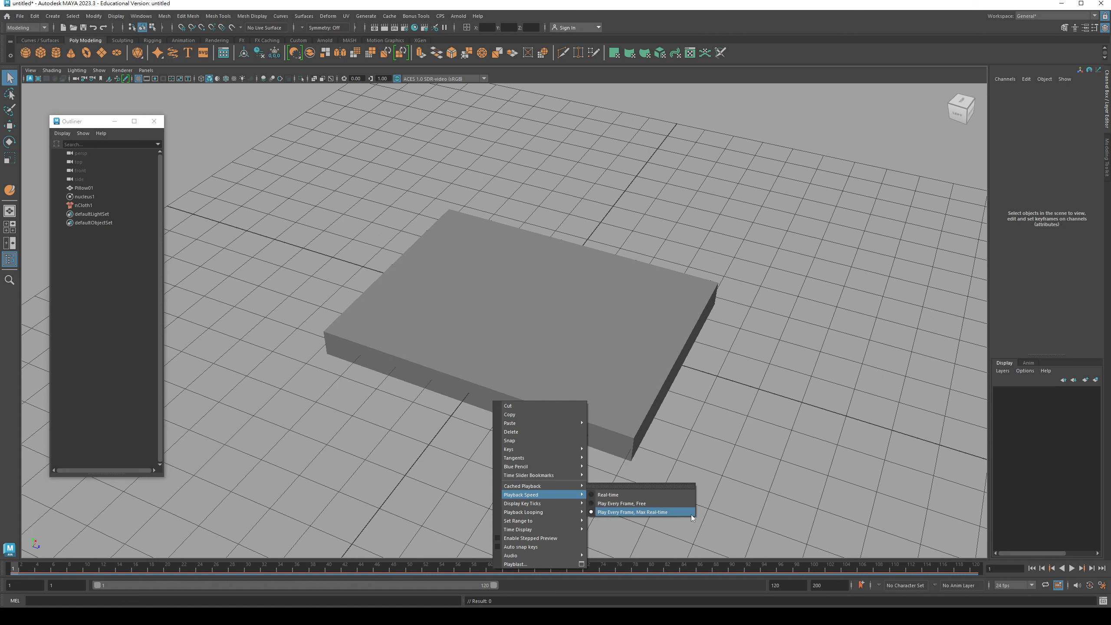
Step: Play the cloth simulation up to frame 80 and inspect the inflated Pillow01 from several sides
key(Escape)
key(Escape)
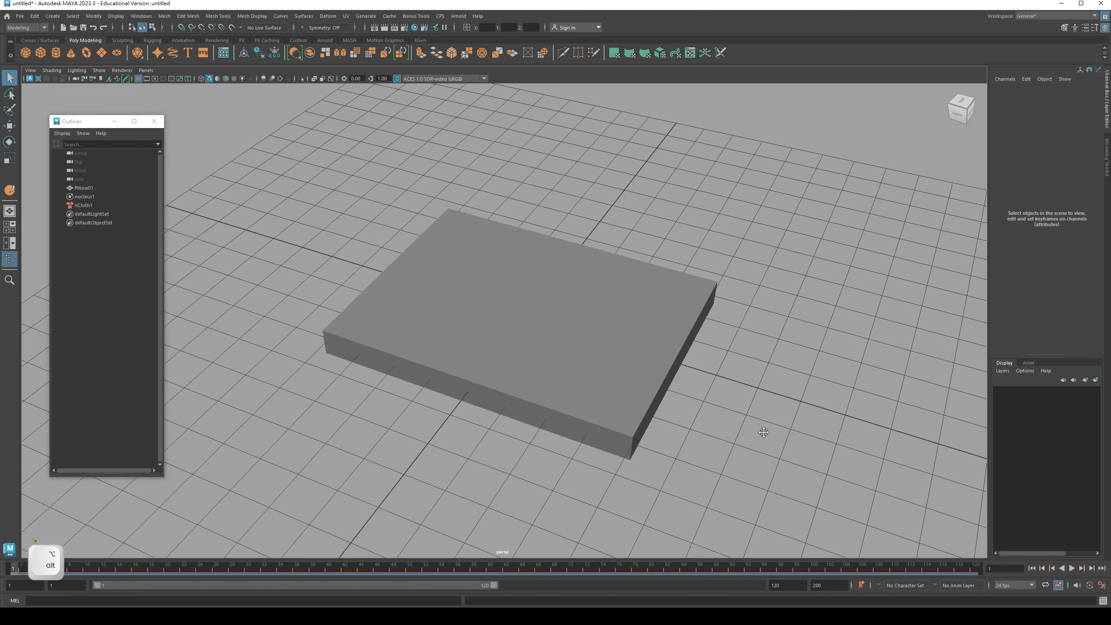
alt+drag(758, 424, 756, 403)
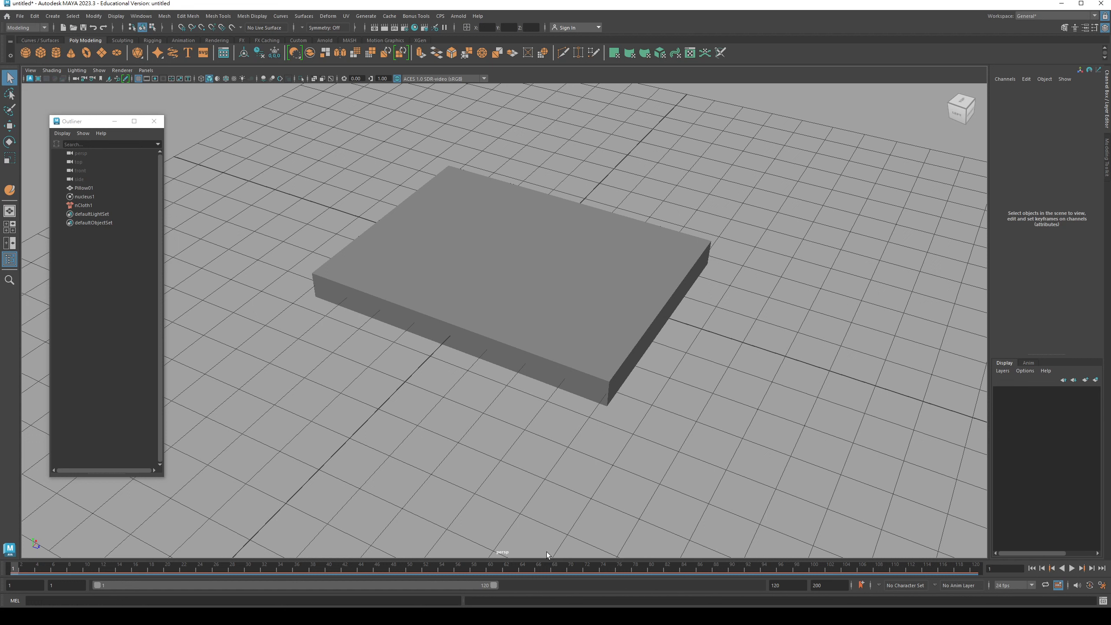
click(1070, 567)
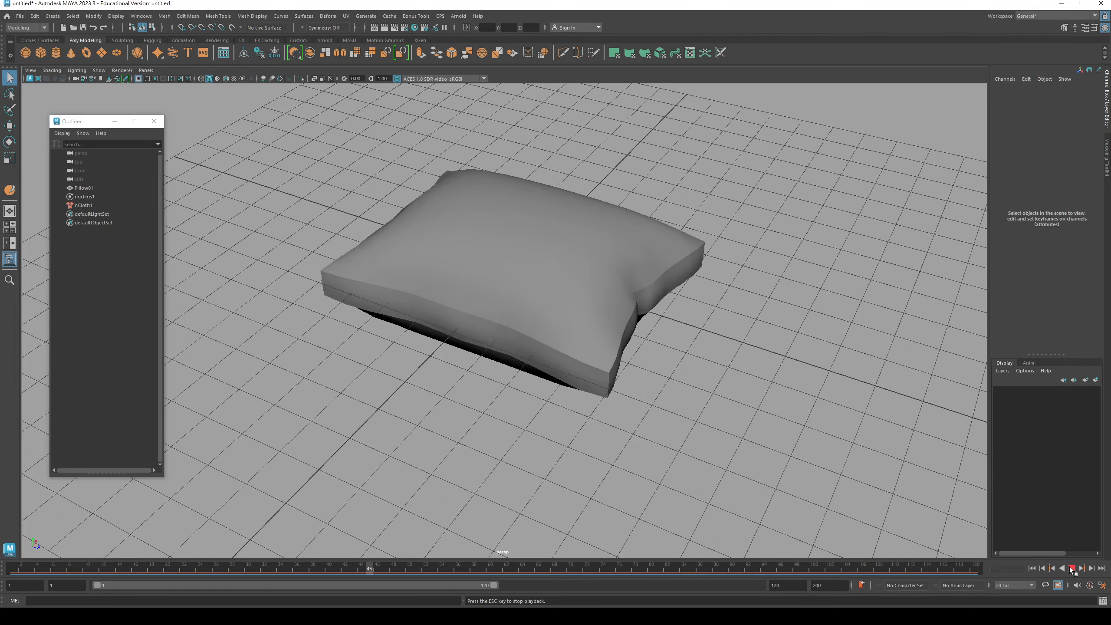
click(1070, 568)
alt+drag(721, 415, 981, 535)
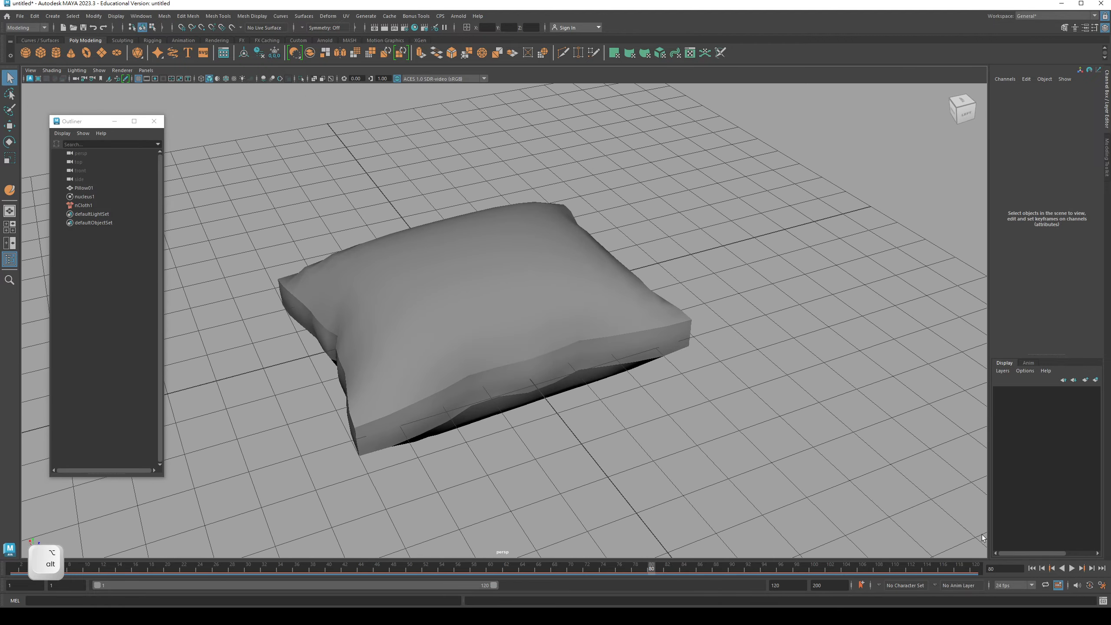
alt+drag(589, 346, 641, 362)
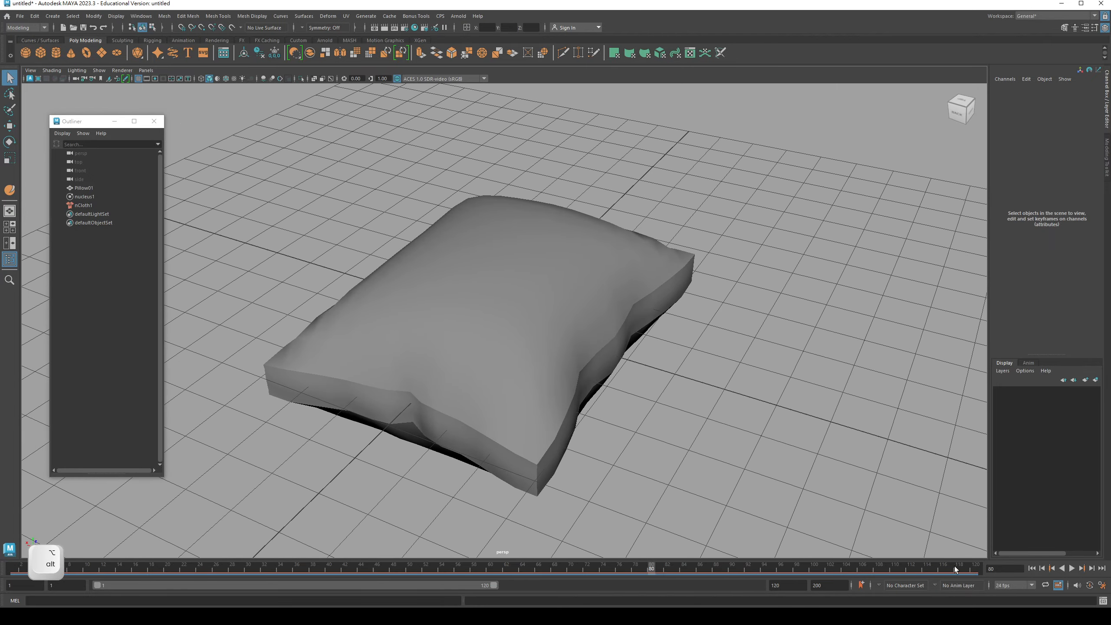
Step: Rewind to frame 1, replay the inflation from a lower viewpoint, and return to the start frame
click(1032, 568)
alt+drag(817, 500, 566, 416)
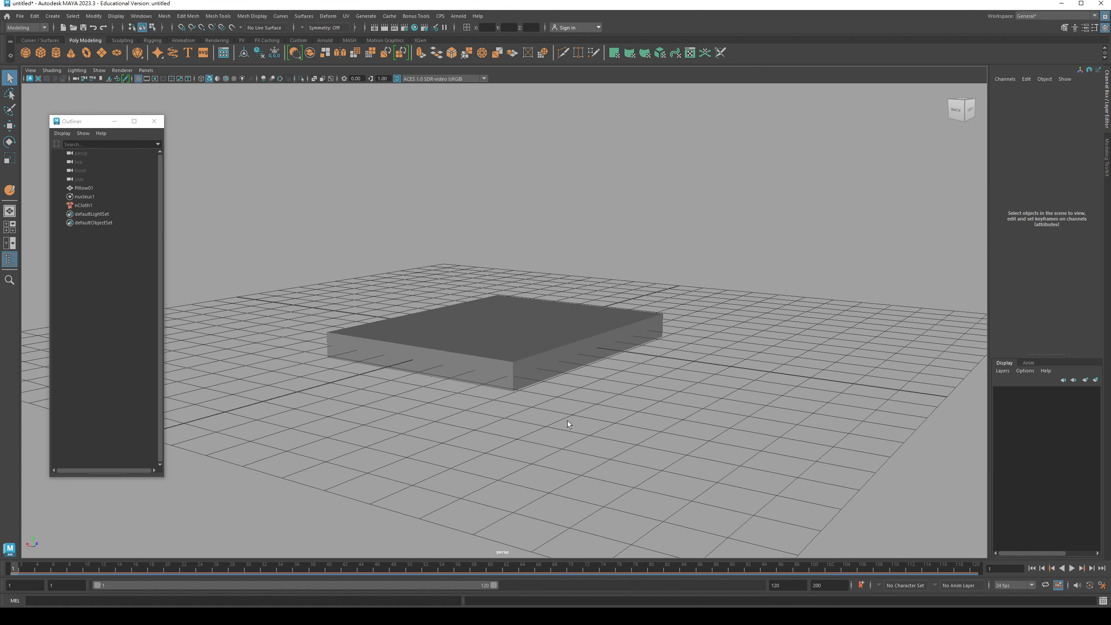
alt+drag(486, 353, 770, 468)
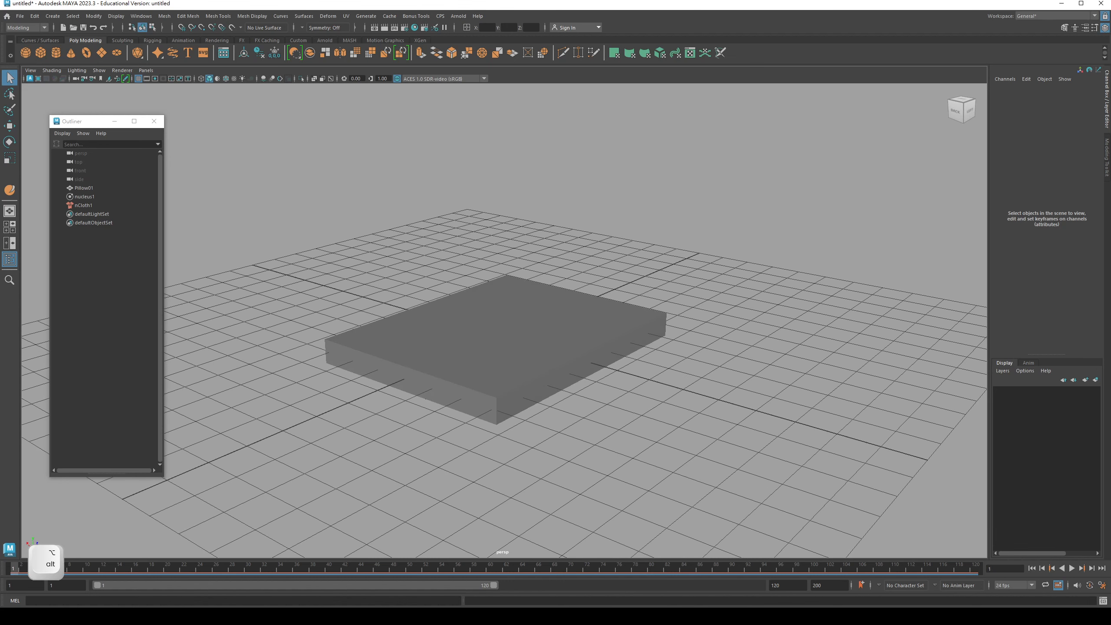
click(1071, 568)
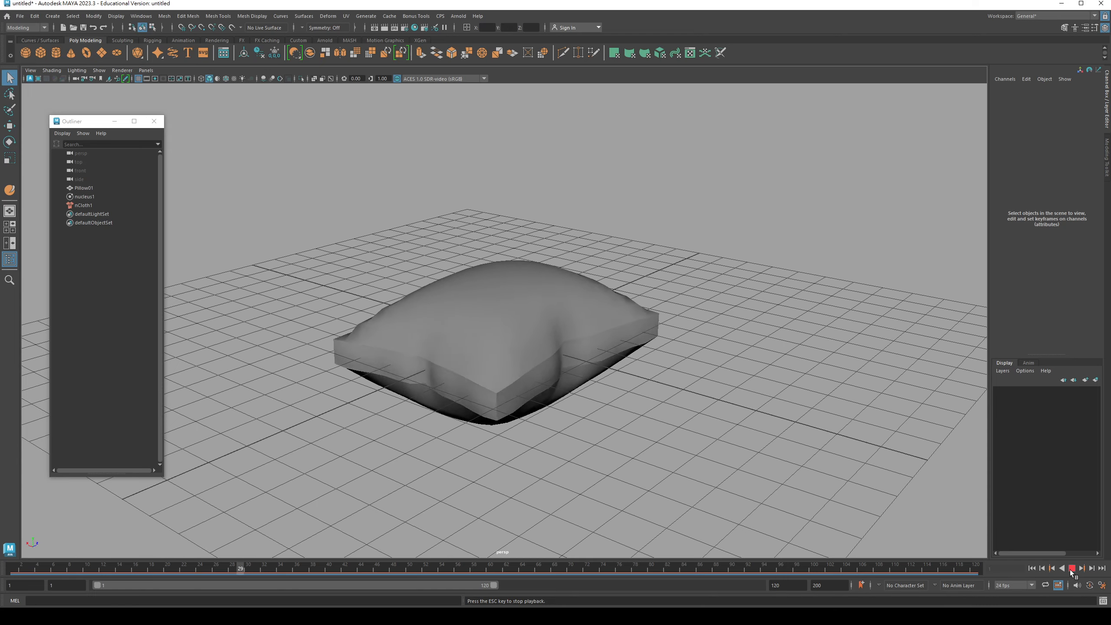
click(1071, 568)
click(1032, 568)
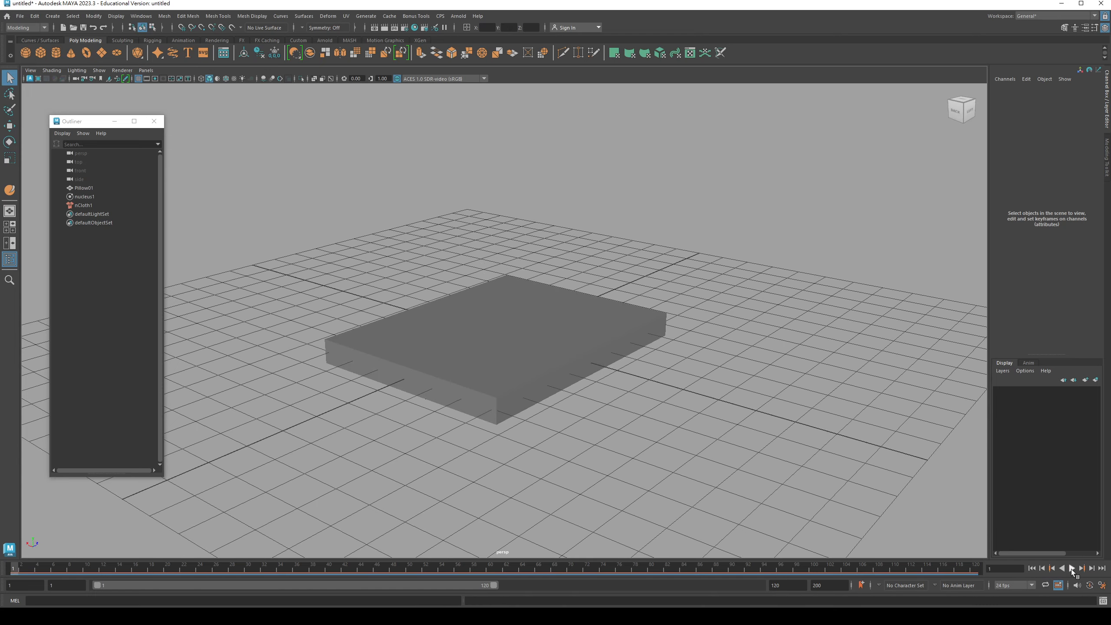
Step: Run the simulation to frame 21 and duplicate the inflated Pillow01
click(1071, 568)
click(1071, 568)
alt+drag(896, 523, 568, 344)
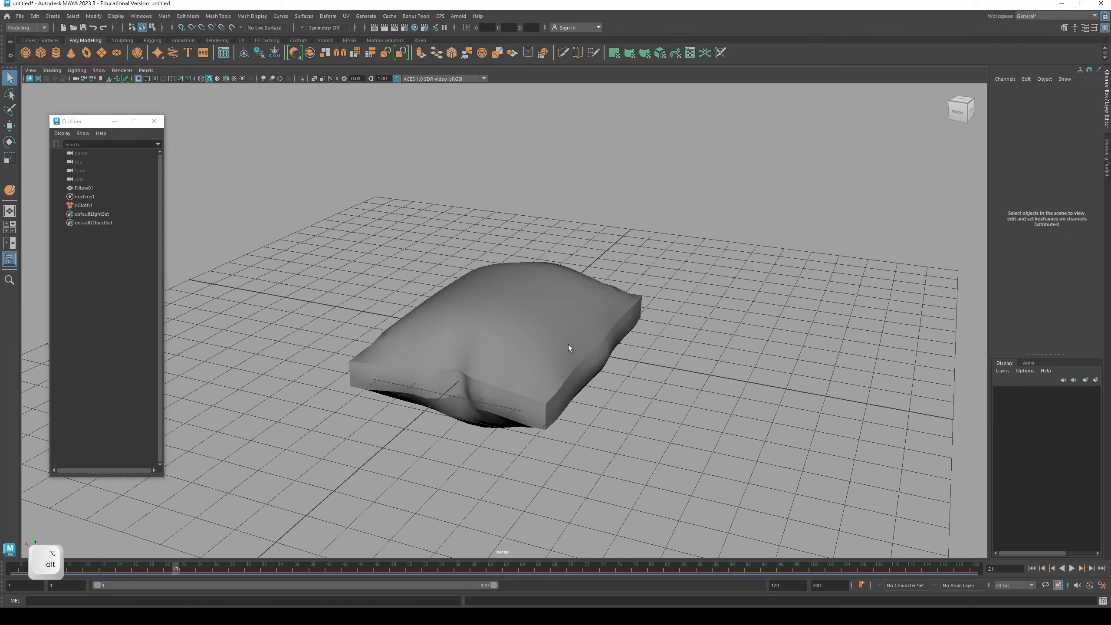
click(515, 369)
mouse_move(515, 368)
alt+mouse_down()
mouse_move(516, 333)
mouse_move(547, 325)
mouse_move(518, 350)
alt+mouse_up()
key(ctrl)
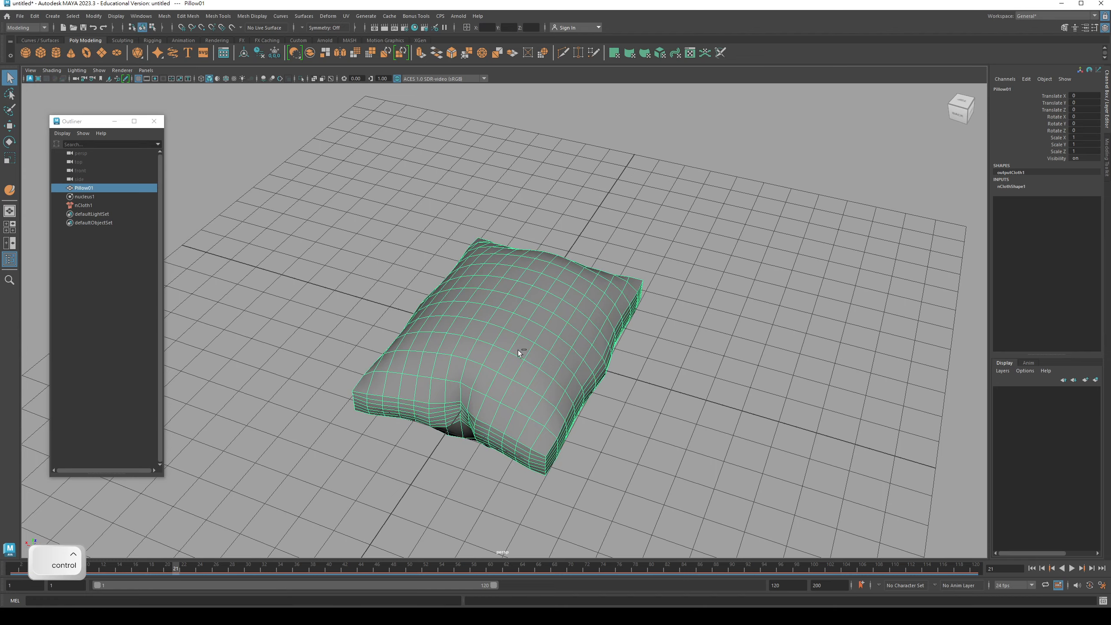
key(ctrl+d)
Step: Move the duplicate Pillow02 away from the original to about X -9.78, Z 18.948
key(w)
alt+drag(540, 368, 693, 403)
alt+right_drag(692, 403, 672, 436)
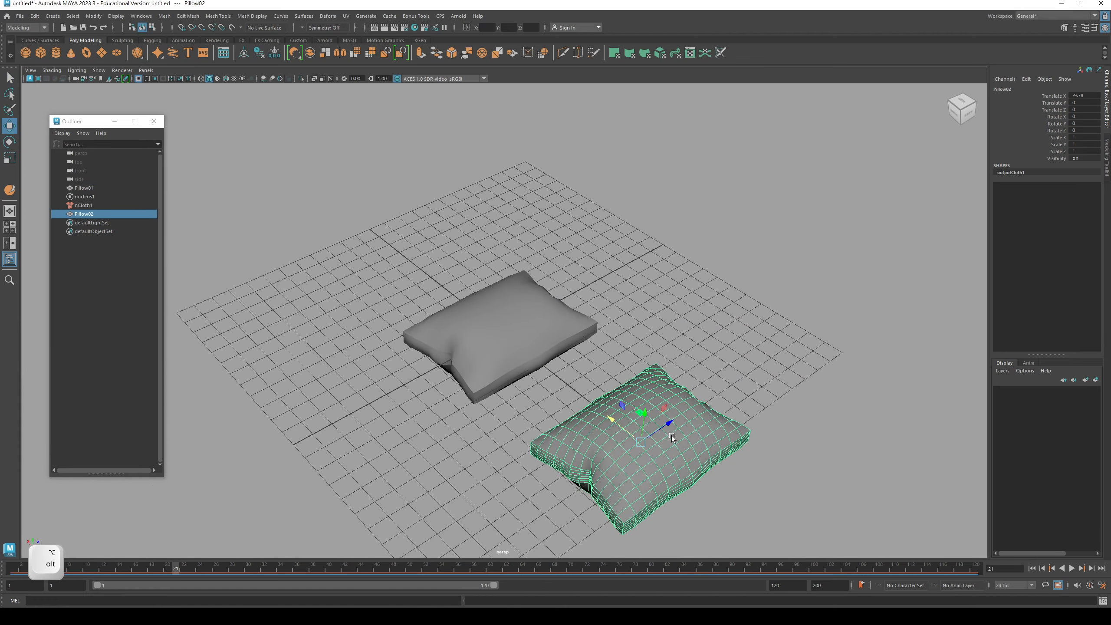
drag(669, 424, 857, 265)
click(709, 282)
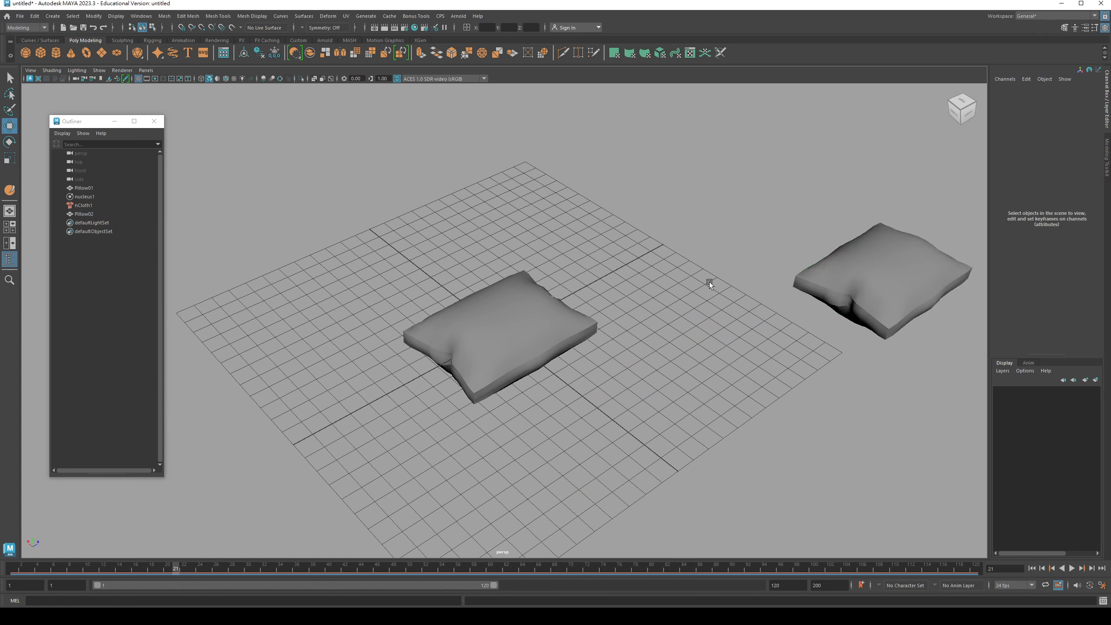
key(q)
alt+drag(709, 281, 867, 518)
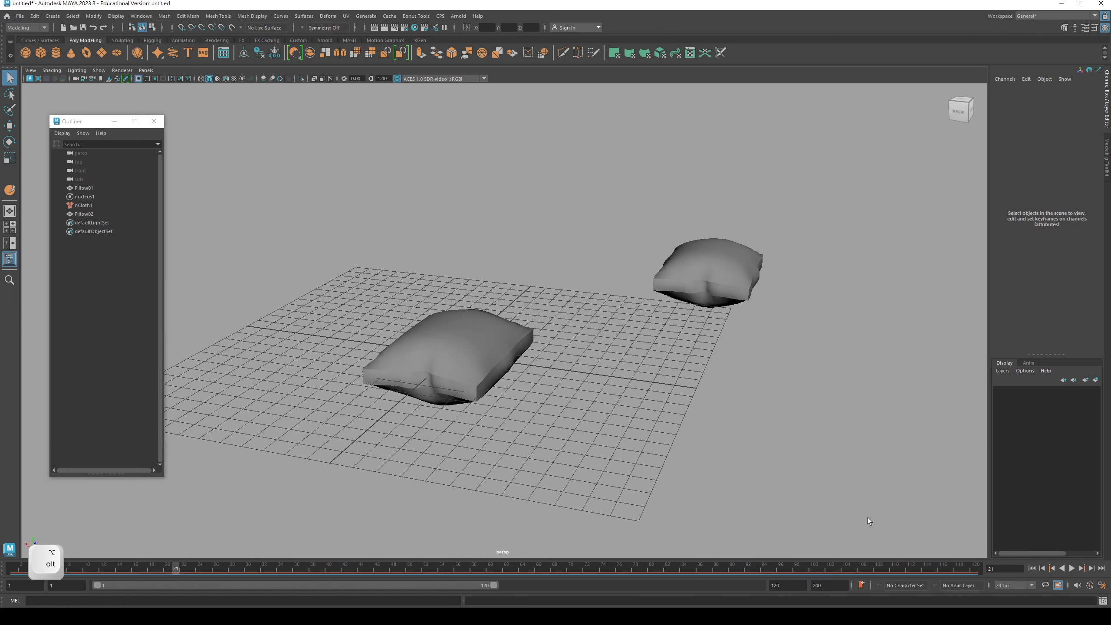
Step: Return the timeline to frame 1 and compare the Pillow02 duplicate with the original Pillow01 slab
click(1031, 569)
alt+drag(690, 402, 689, 422)
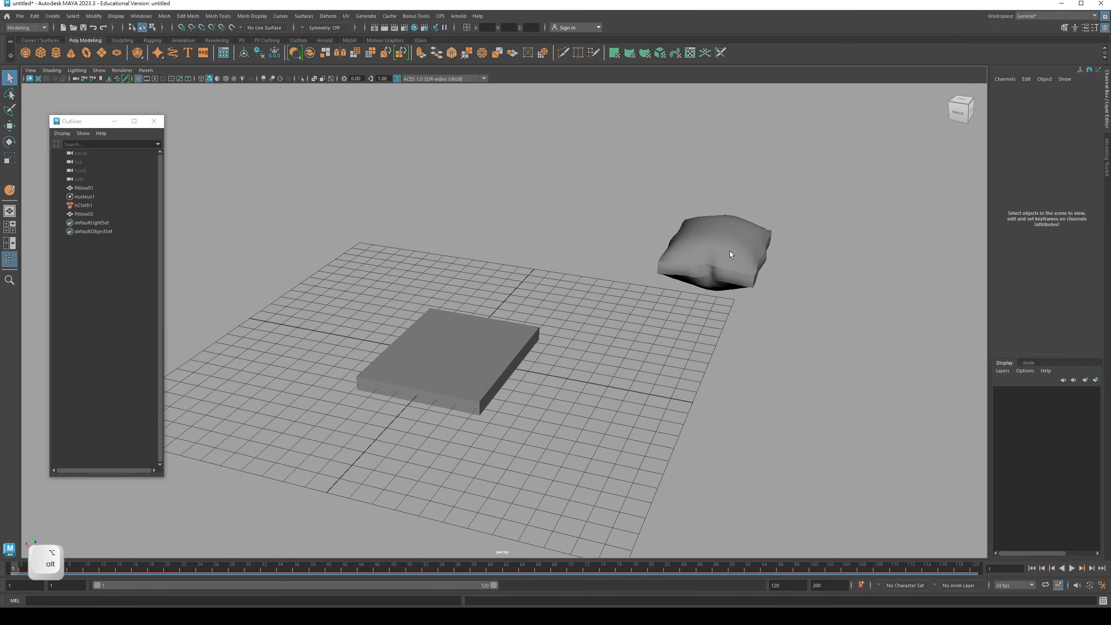
click(729, 252)
alt+drag(708, 255, 672, 285)
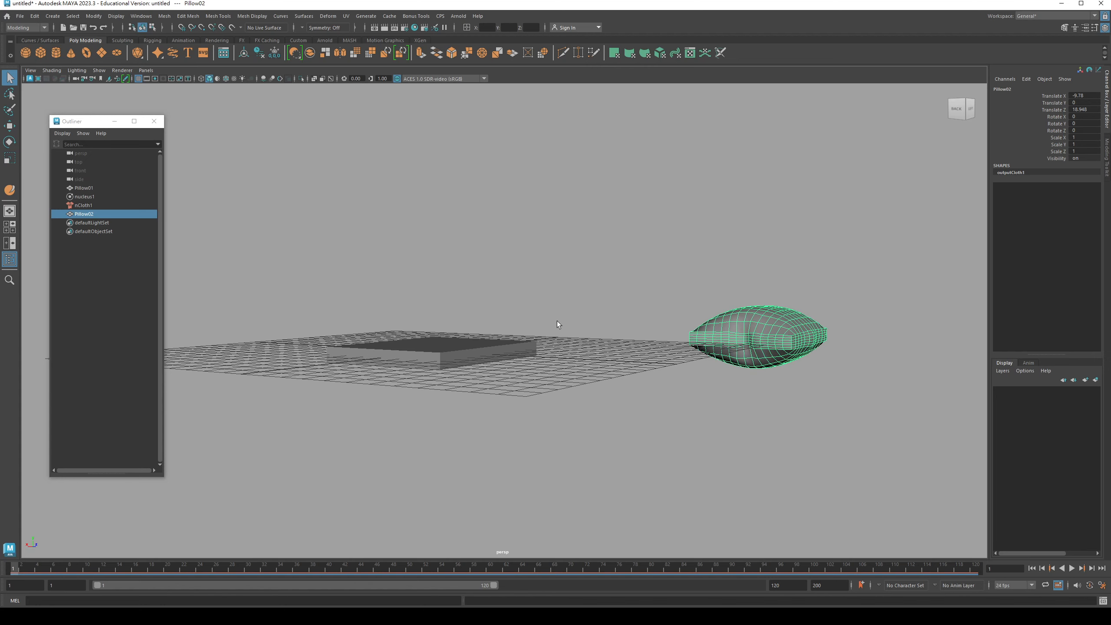
click(412, 349)
alt+drag(411, 349, 487, 374)
alt+middle_drag(487, 374, 503, 328)
alt+right_drag(503, 328, 584, 353)
mouse_move(477, 347)
alt+mouse_down()
mouse_move(527, 313)
mouse_move(490, 347)
alt+mouse_up()
alt+middle_drag(491, 347, 532, 378)
alt+right_drag(678, 431, 652, 425)
alt+drag(651, 425, 656, 459)
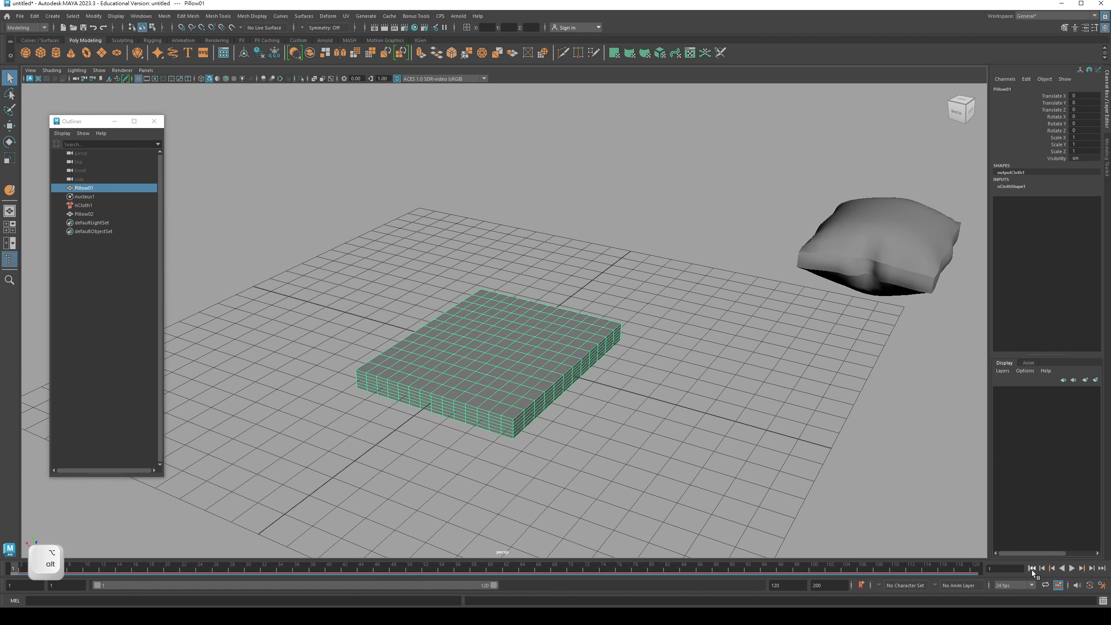
Step: Replay the simulation and inspect Pillow01's inflated shape around frames 93 and 53
click(1070, 568)
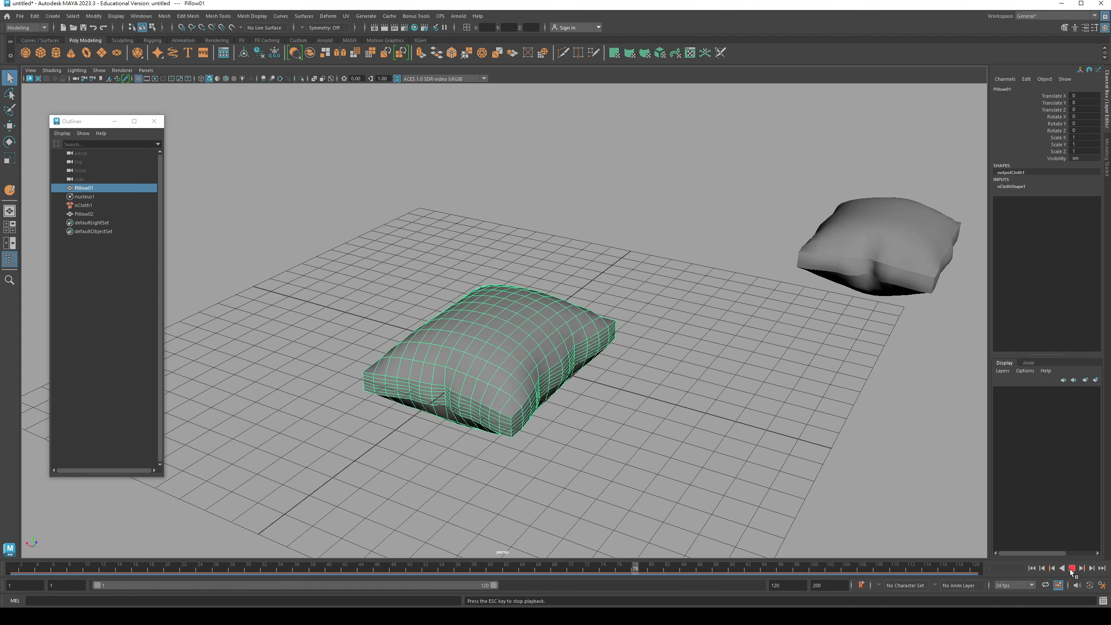
click(1070, 569)
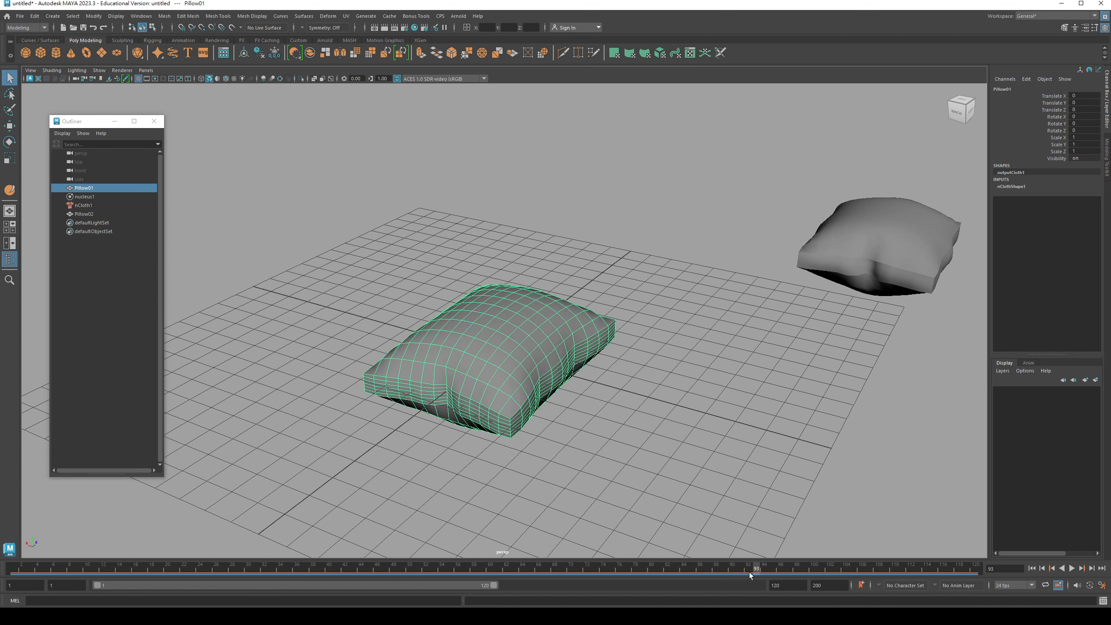
alt+drag(619, 441, 871, 295)
click(876, 241)
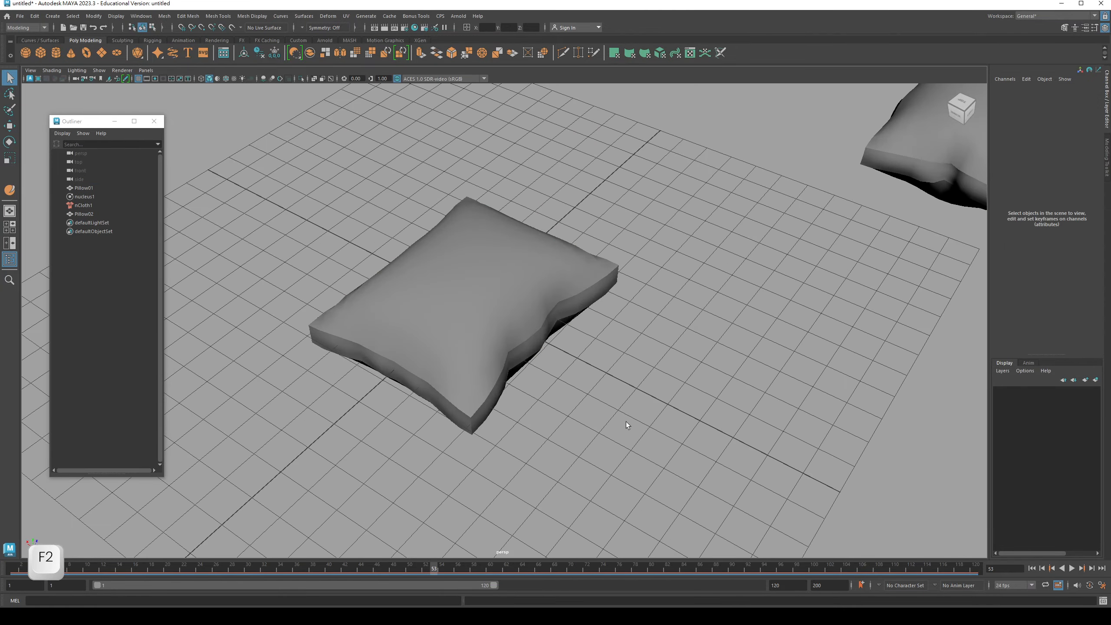
alt+right_drag(604, 411, 594, 402)
alt+drag(595, 402, 615, 413)
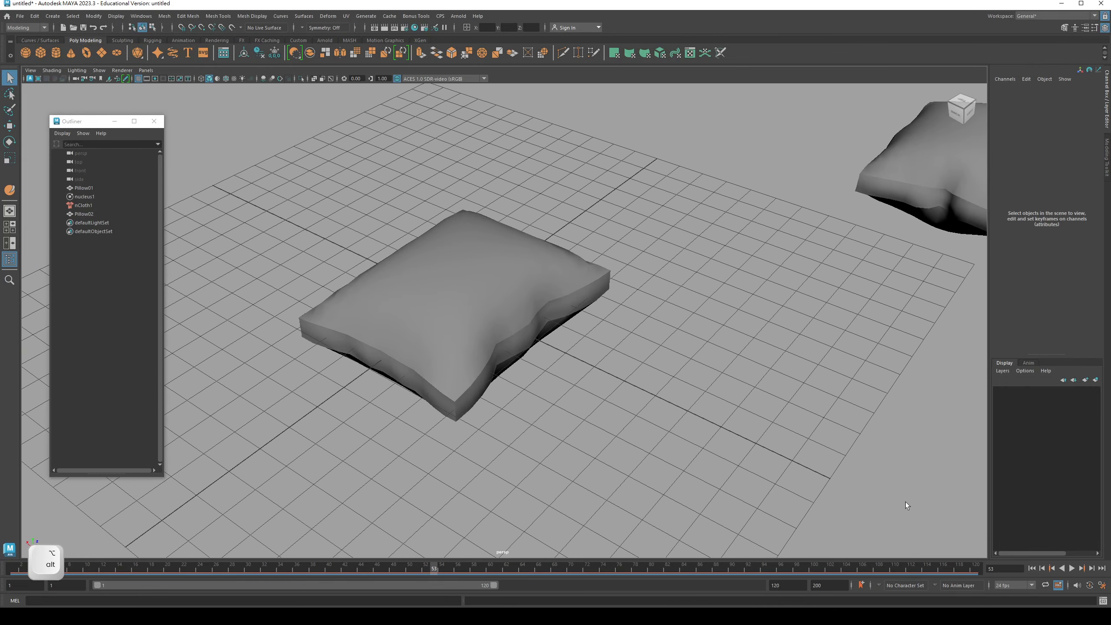
Step: Rewind to frame 1 and run the simulation to frame 45 for a different pillow shape
click(1031, 568)
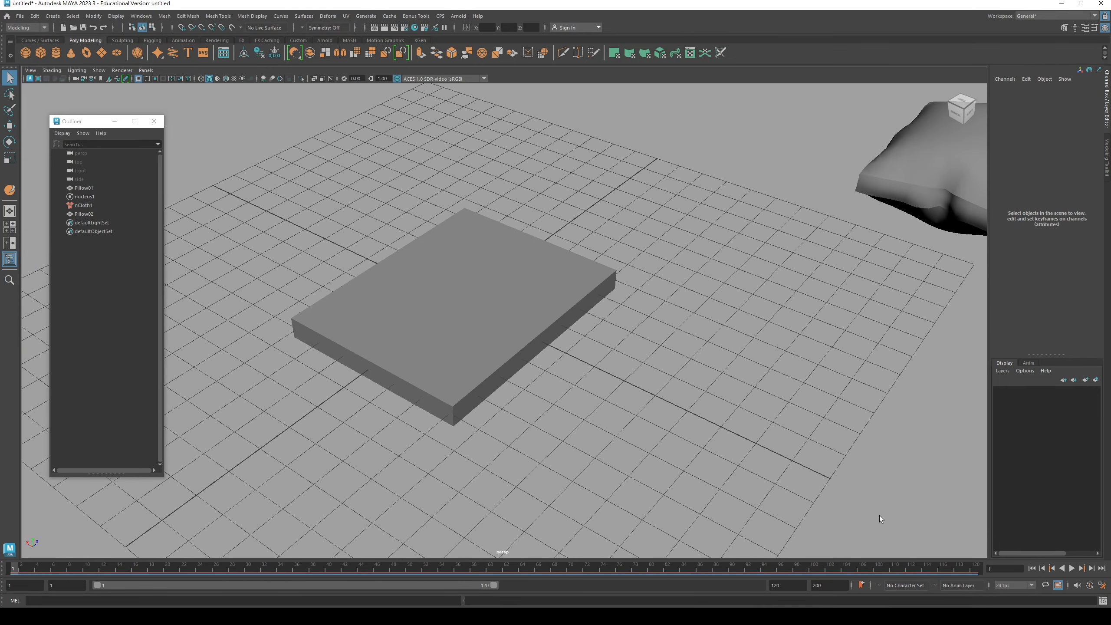
alt+drag(574, 390, 934, 571)
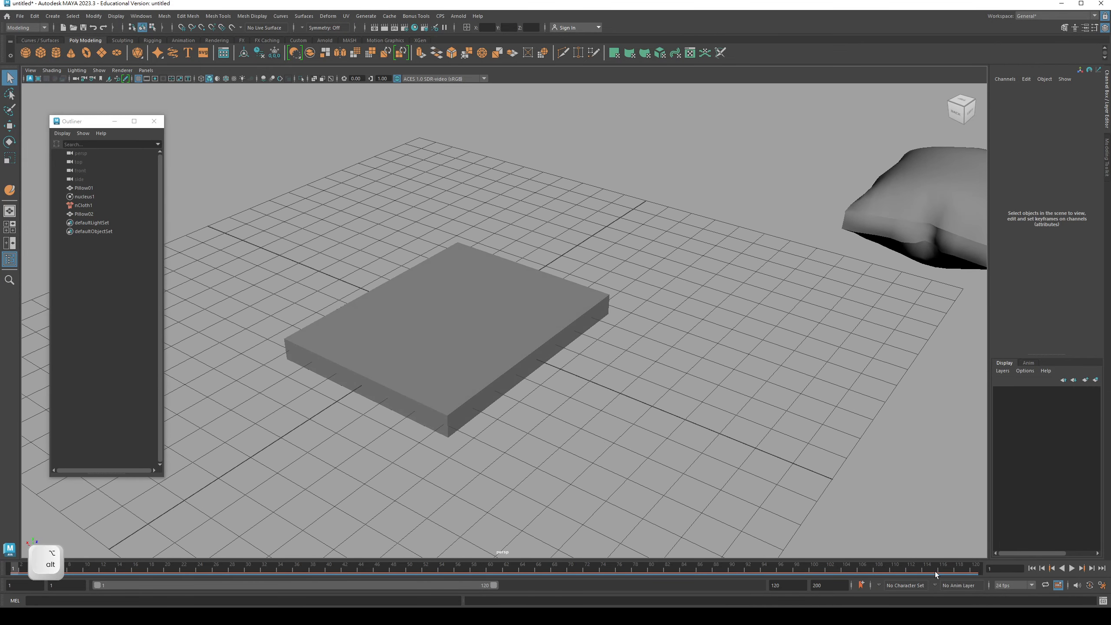
click(1071, 568)
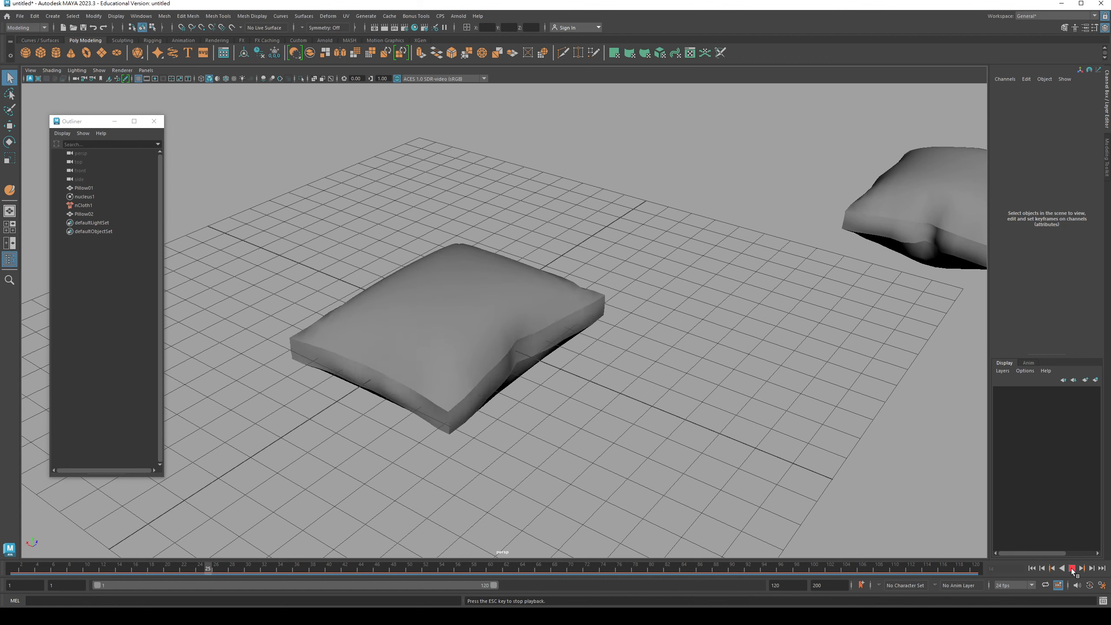
click(1071, 568)
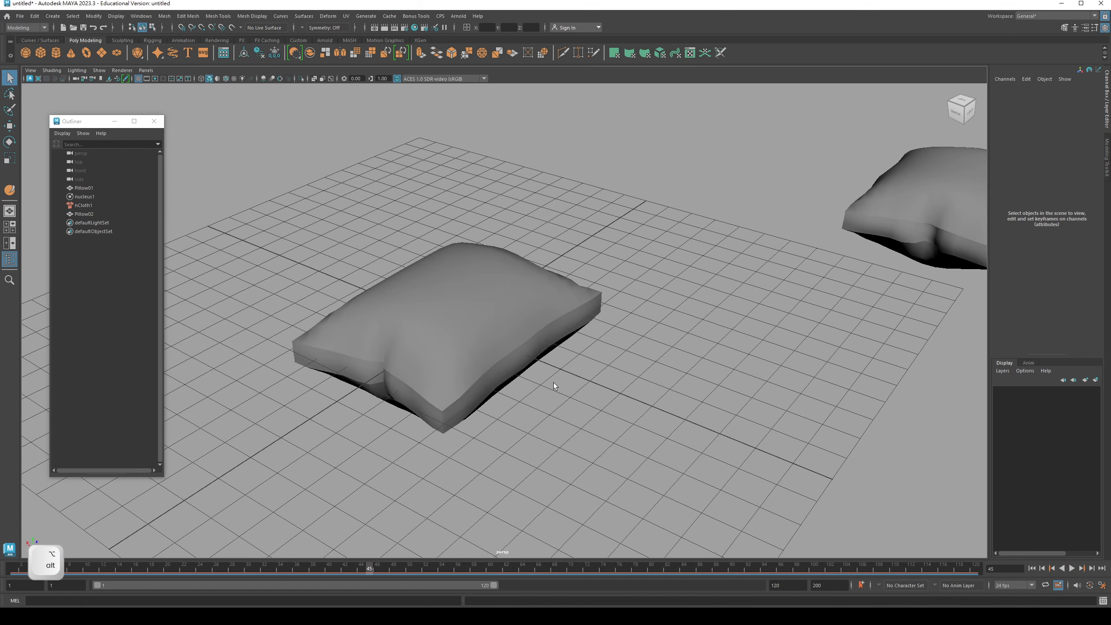
Step: Duplicate the inflated Pillow01 and move the copy beside Pillow02, at about X -16.609, Z 18.657
mouse_move(554, 382)
alt+mouse_down()
mouse_move(600, 387)
mouse_move(540, 378)
alt+mouse_up()
click(505, 352)
key(ctrl+d)
key(w)
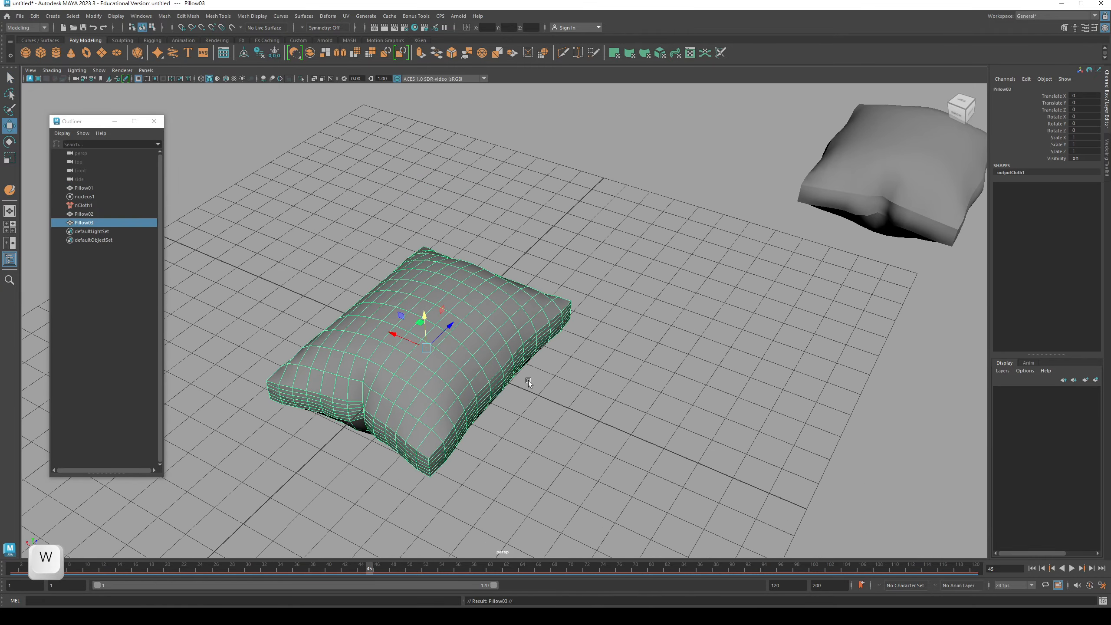
drag(390, 334, 635, 440)
drag(600, 386, 879, 212)
click(597, 388)
Step: Rewind to frame 1 and run the simulation to frame 89 for a third pillow shape
alt+drag(597, 389, 623, 410)
click(1033, 568)
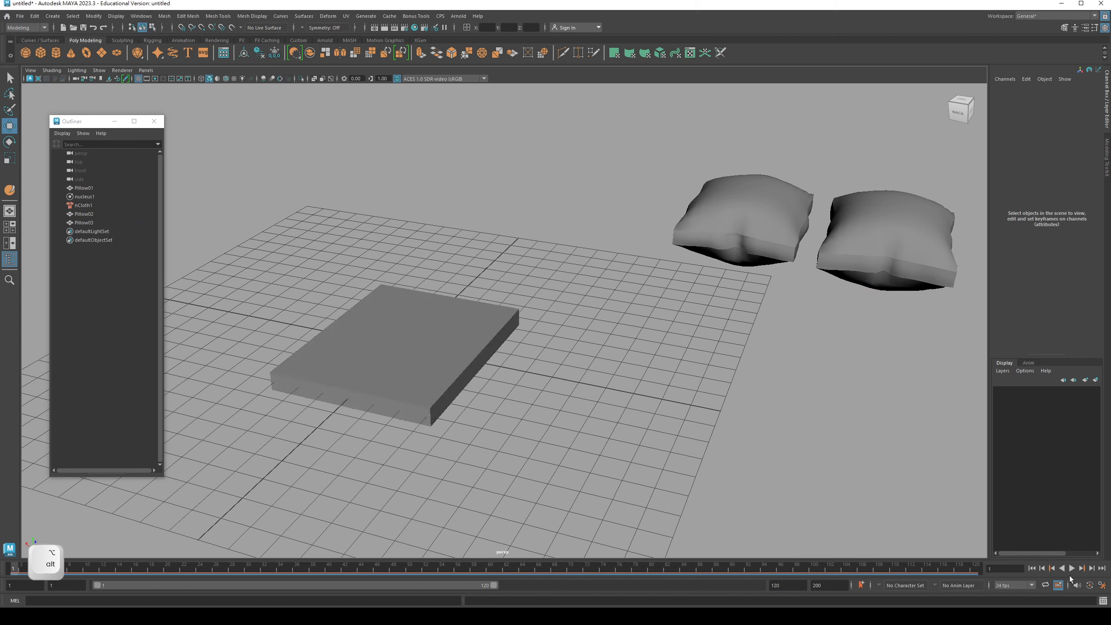
click(1071, 568)
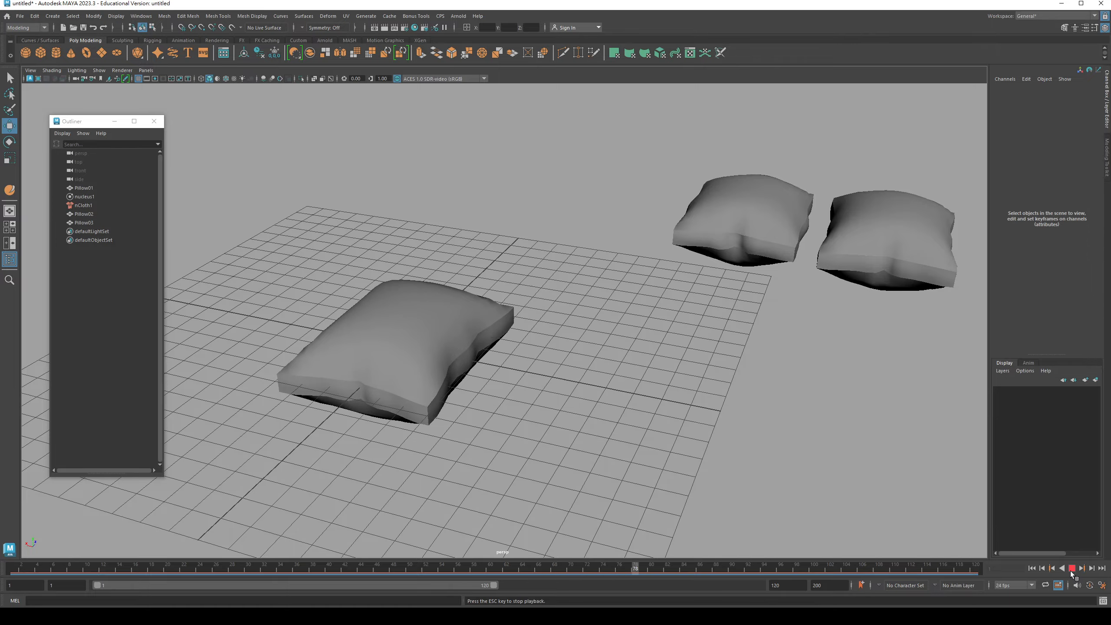
click(1071, 568)
alt+drag(538, 455, 586, 423)
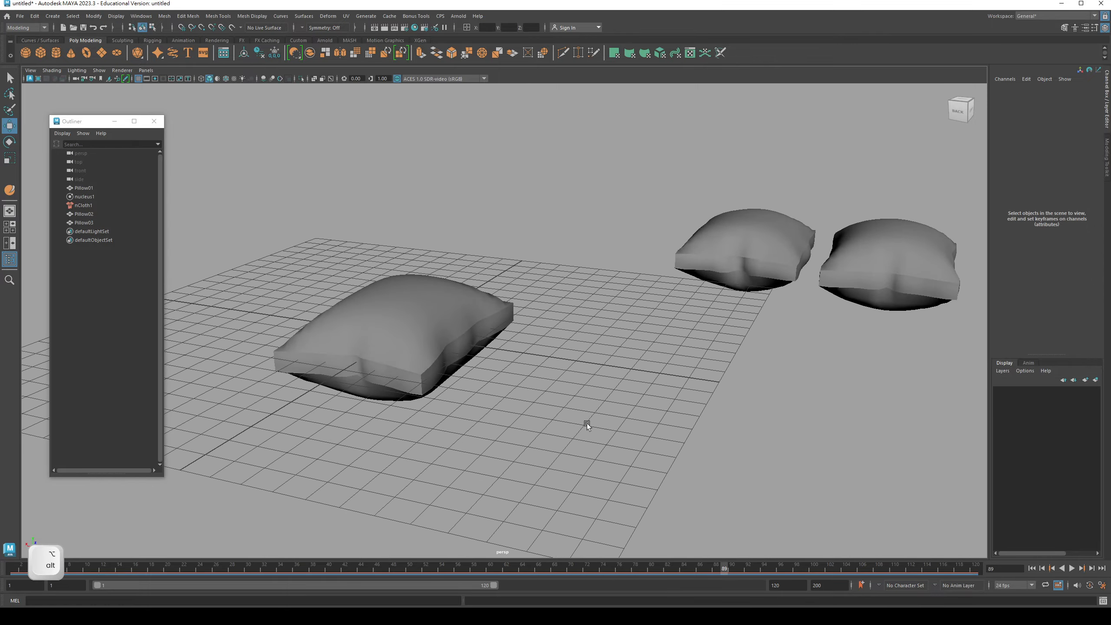
alt+middle_drag(547, 412, 590, 416)
Step: Duplicate Pillow01 again and place the copy on the other side of Pillow02, at about X -2.585, Z 18.497
key(q)
click(498, 325)
alt+drag(490, 249, 506, 301)
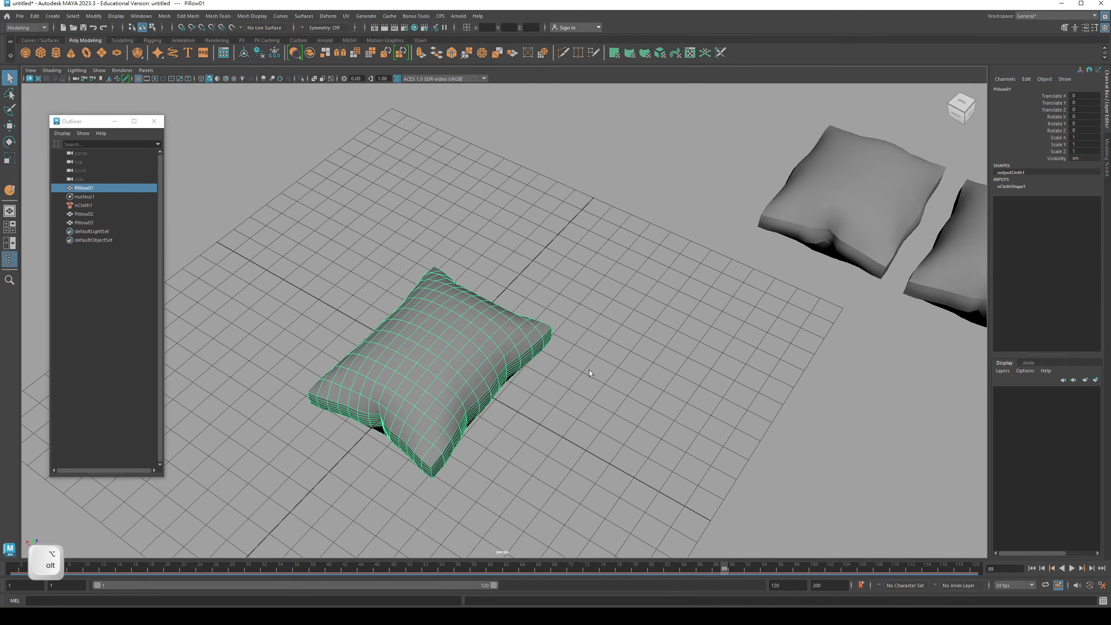
key(ctrl+d)
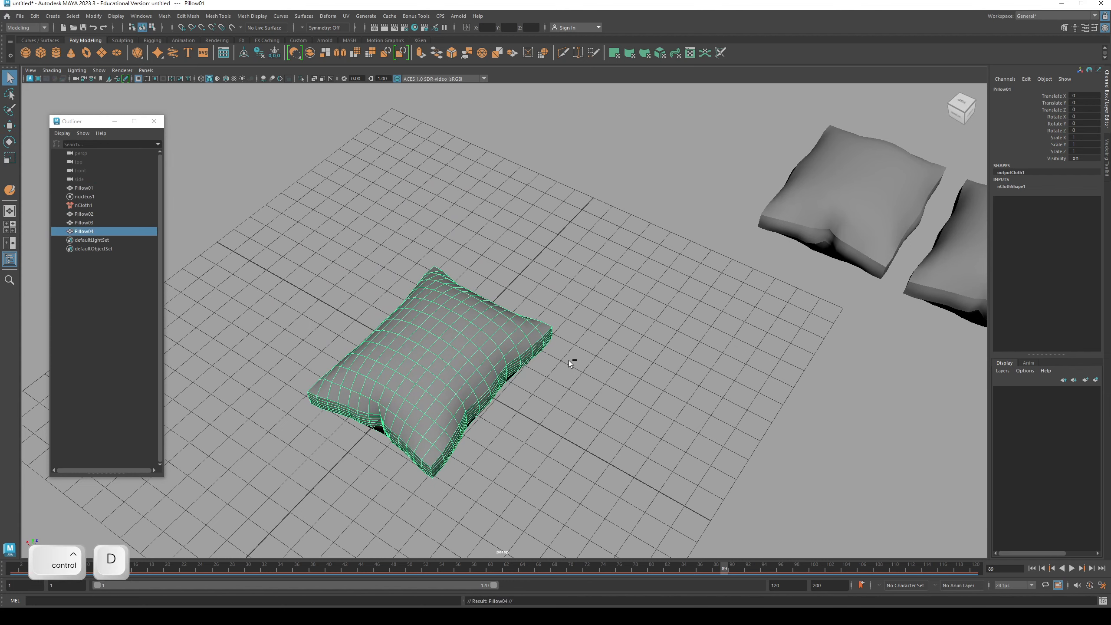
key(w)
drag(458, 341, 713, 158)
alt+middle_drag(697, 181, 627, 274)
drag(553, 208, 667, 211)
key(q)
click(618, 316)
alt+drag(618, 316, 594, 321)
alt+middle_drag(595, 321, 436, 253)
Step: Go through the three duplicated pillows one by one, selecting each to compare their shapes
click(437, 254)
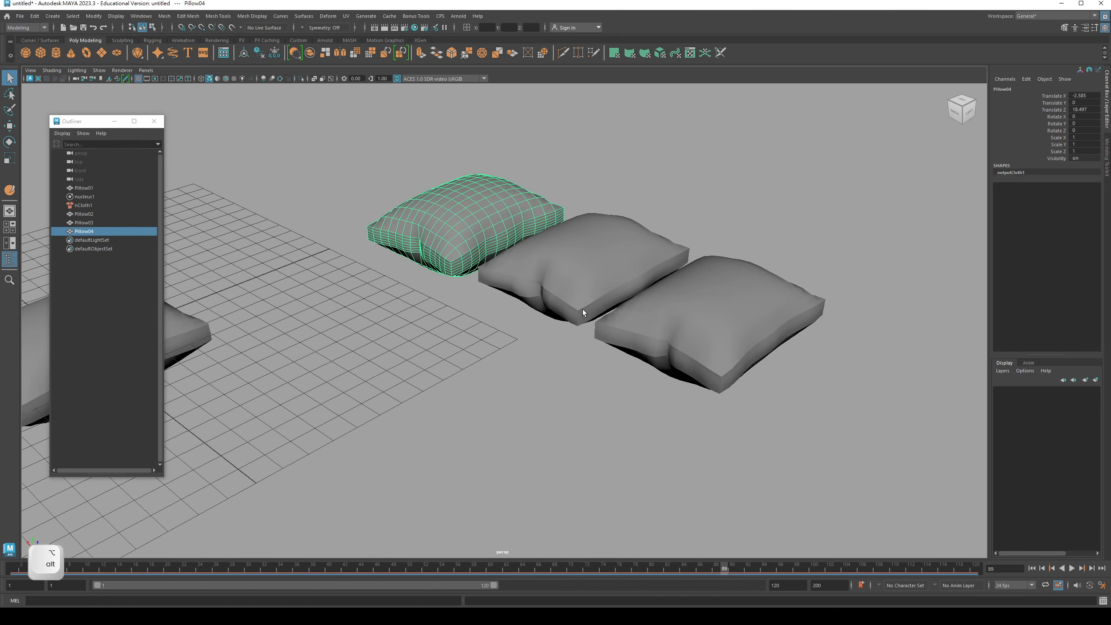
click(583, 308)
click(673, 337)
click(519, 250)
click(415, 212)
click(569, 277)
click(659, 317)
Step: Select the upper and lower border edges of Pillow03's side band along two adjacent sides
mouse_move(520, 366)
alt+mouse_down()
mouse_move(498, 360)
mouse_move(540, 358)
alt+mouse_up()
alt+right_drag(540, 358, 629, 372)
alt+middle_drag(629, 372, 576, 391)
alt+drag(529, 340, 485, 394)
alt+right_drag(486, 394, 572, 419)
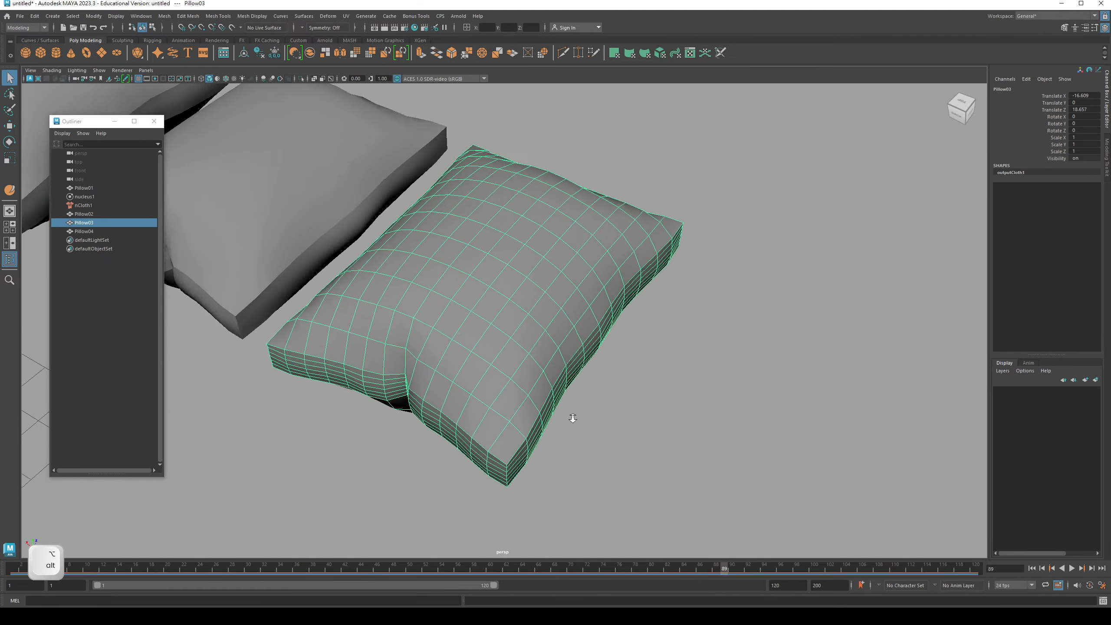
alt+drag(573, 419, 556, 316)
alt+middle_drag(556, 316, 498, 322)
right_drag(586, 359, 575, 236)
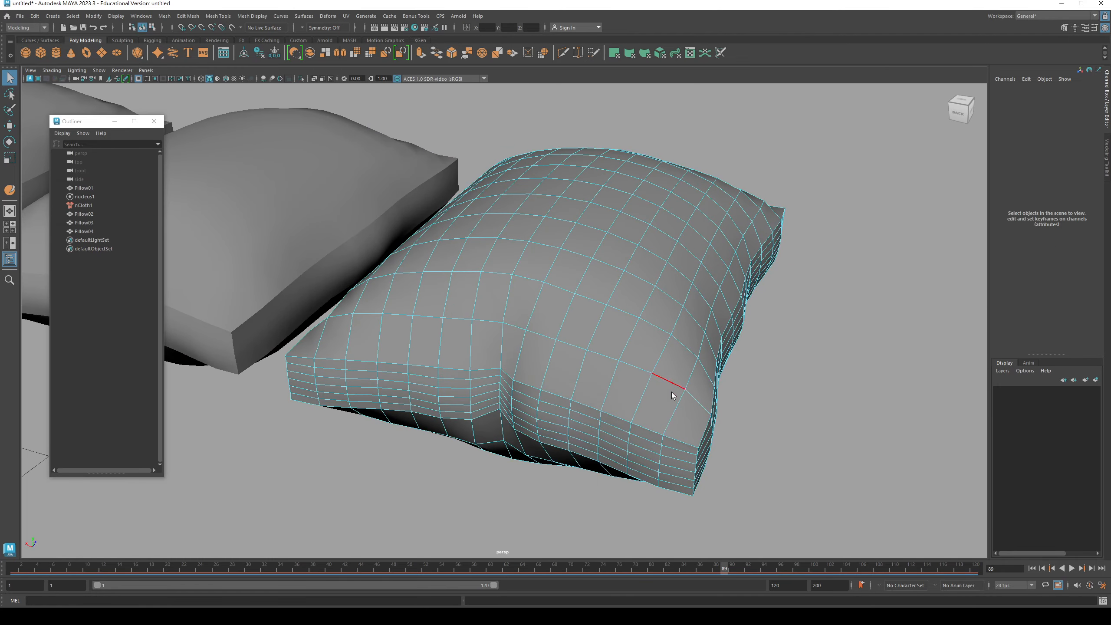
double_click(643, 427)
alt+drag(642, 428, 384, 415)
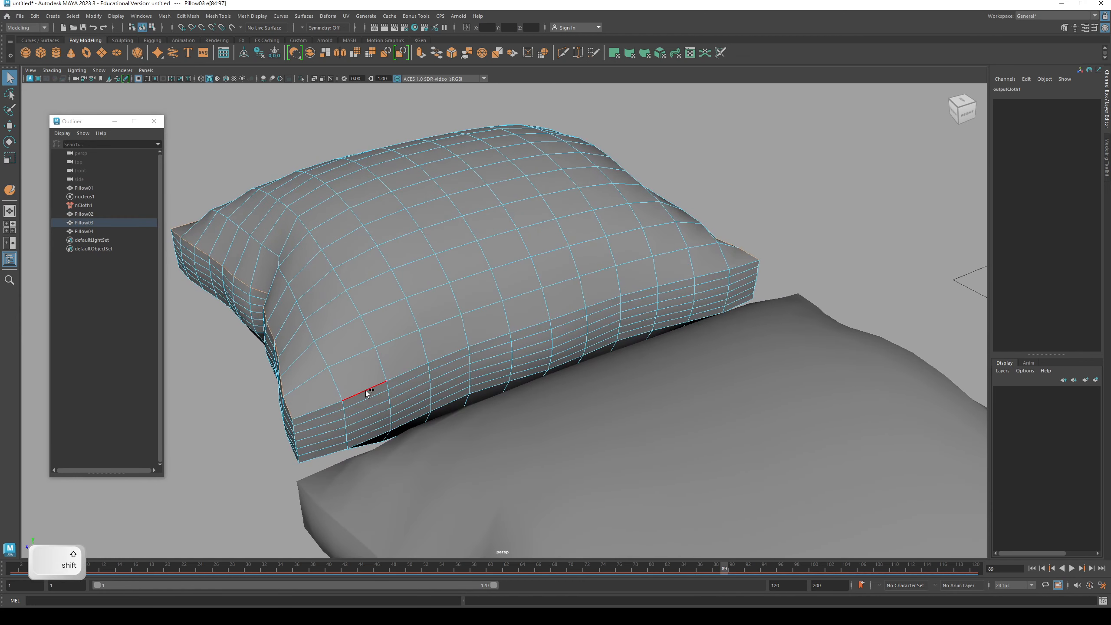
alt+drag(416, 370, 482, 344)
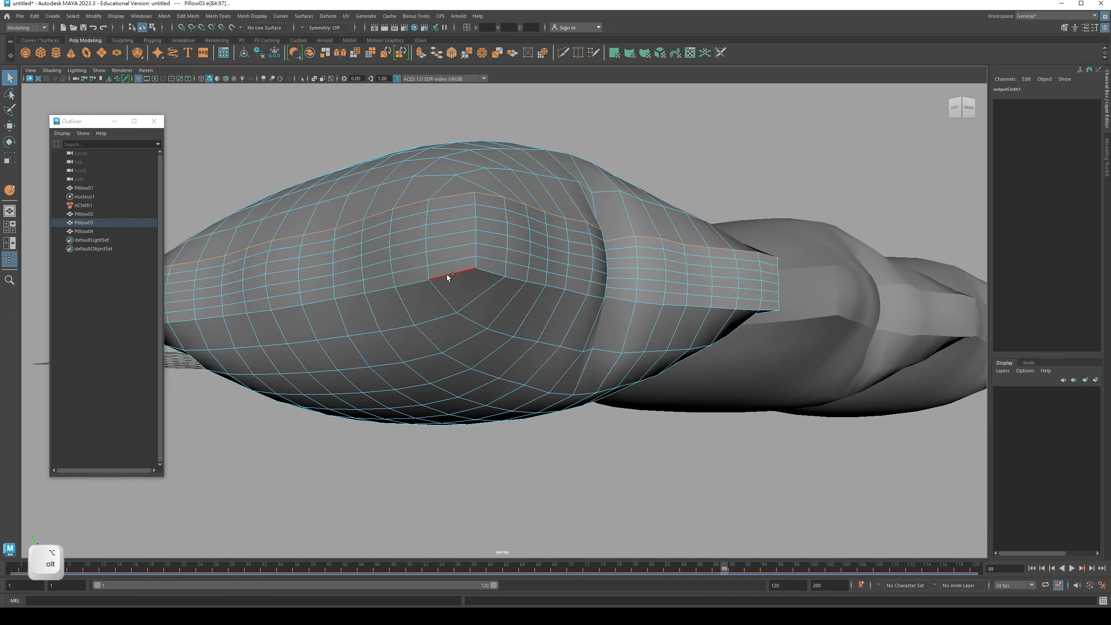
alt+drag(446, 275, 480, 316)
shift+double_click(489, 274)
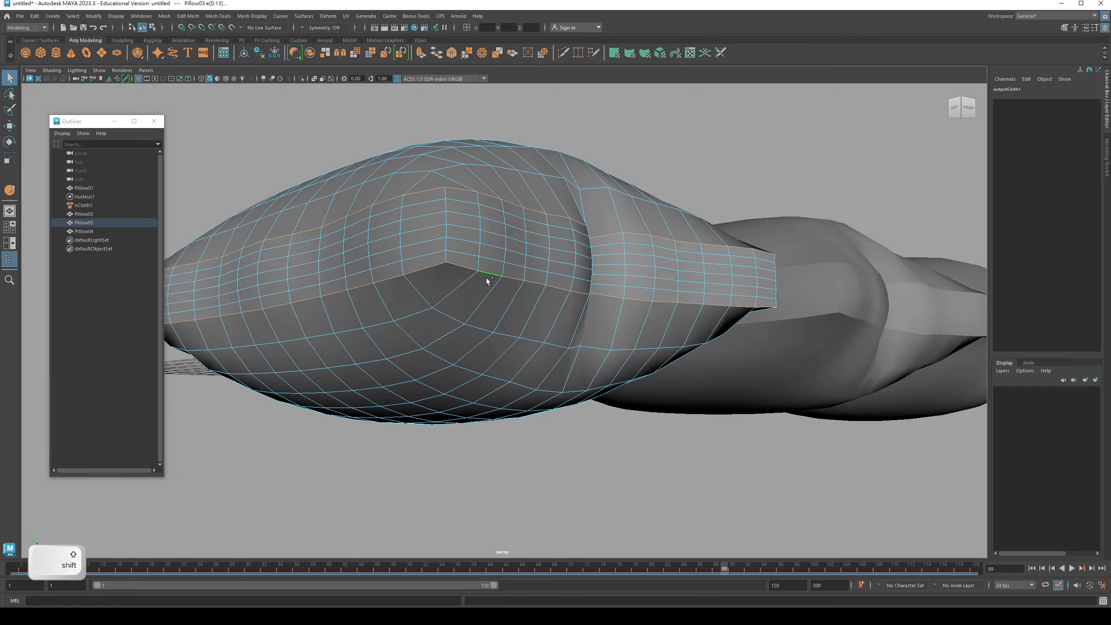
Step: Add the border edges of Pillow03's other two sides to complete both perimeter edge loops
alt+drag(486, 278, 442, 316)
alt+middle_drag(442, 316, 520, 358)
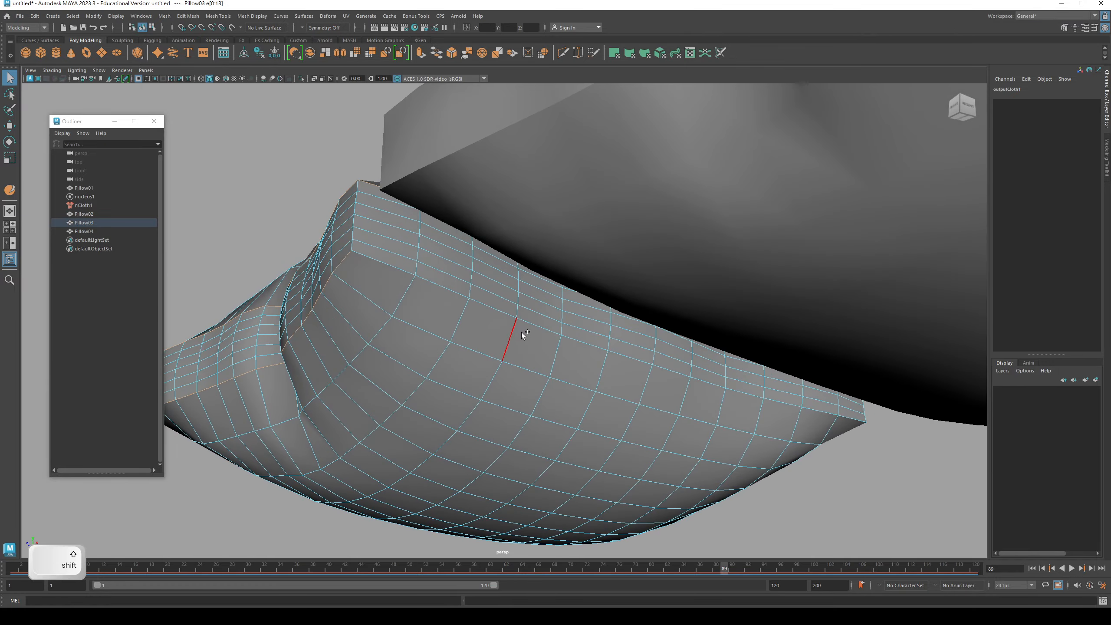
shift+double_click(527, 323)
alt+drag(656, 326, 463, 321)
alt+middle_drag(464, 321, 539, 328)
alt+right_drag(539, 327, 503, 266)
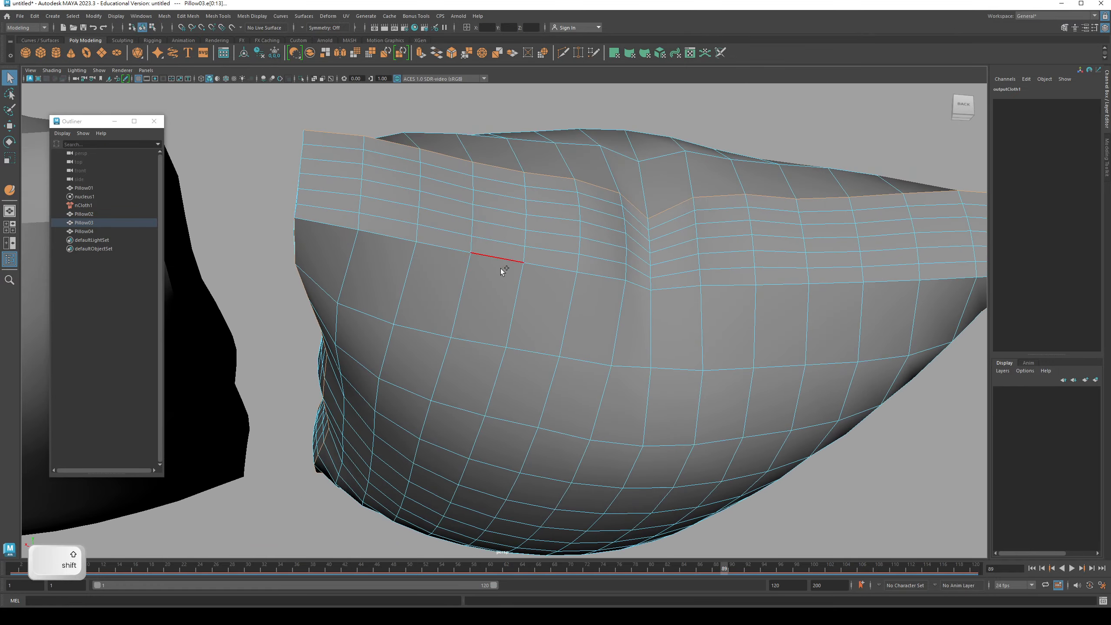
mouse_move(498, 332)
alt+mouse_down()
mouse_move(372, 374)
mouse_move(464, 399)
mouse_move(556, 362)
mouse_move(523, 380)
mouse_move(547, 370)
mouse_move(520, 347)
alt+mouse_up()
key(4)
key(5)
Step: Bevel the selected border edges of Pillow03 with a fraction of 0.25
click(1065, 30)
alt+drag(761, 284, 739, 311)
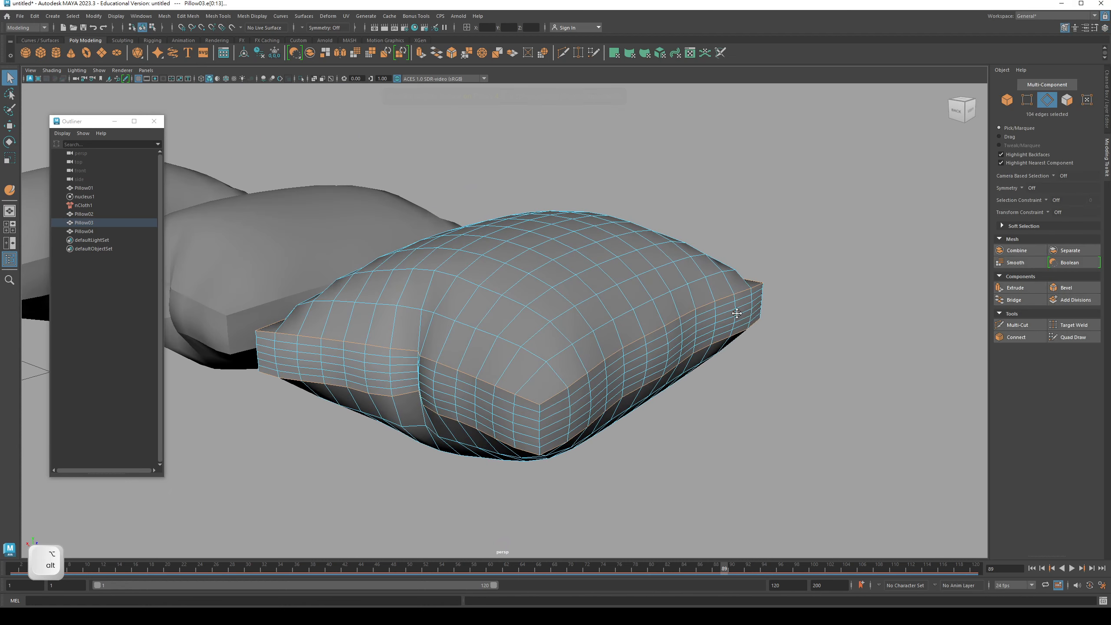
alt+middle_drag(739, 311, 765, 293)
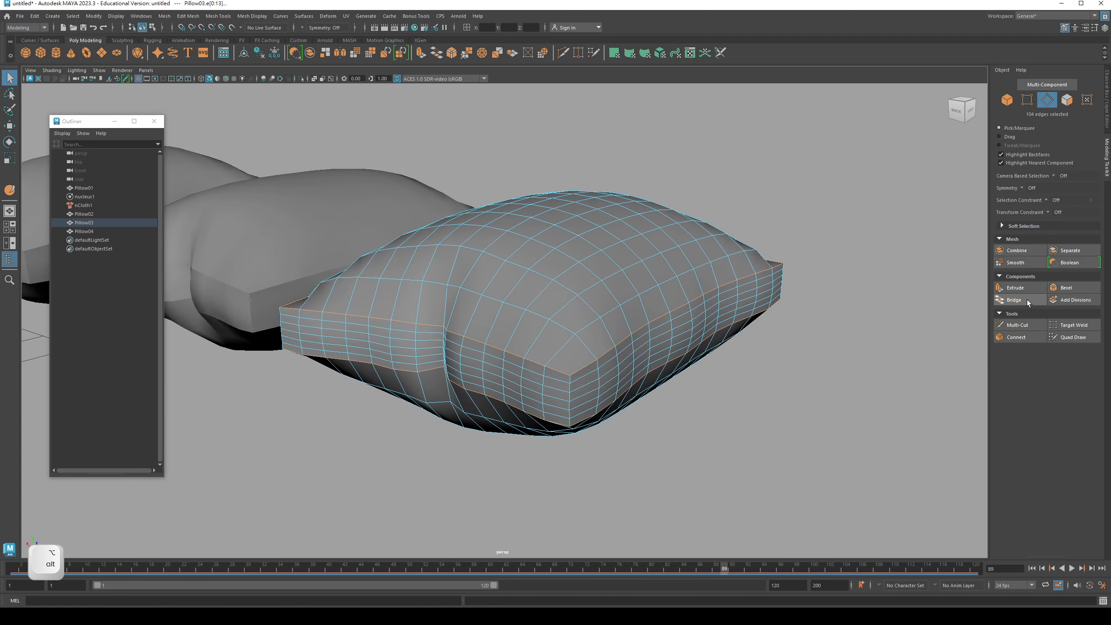
click(1053, 289)
alt+drag(728, 380, 799, 372)
scroll(795, 401, up, 3)
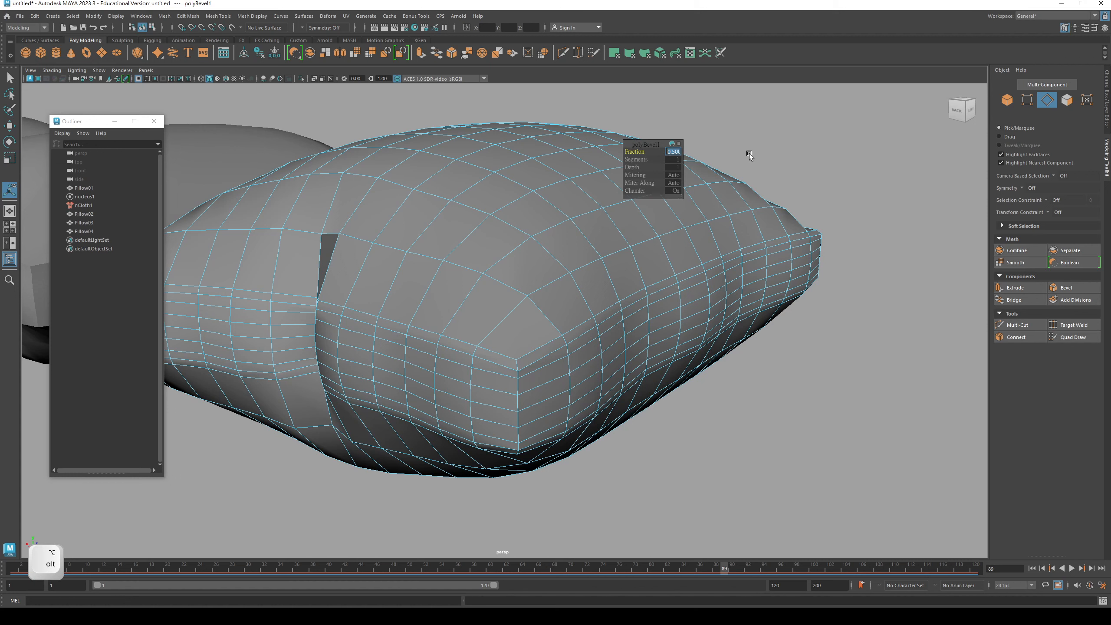
text(.25)
key(Return)
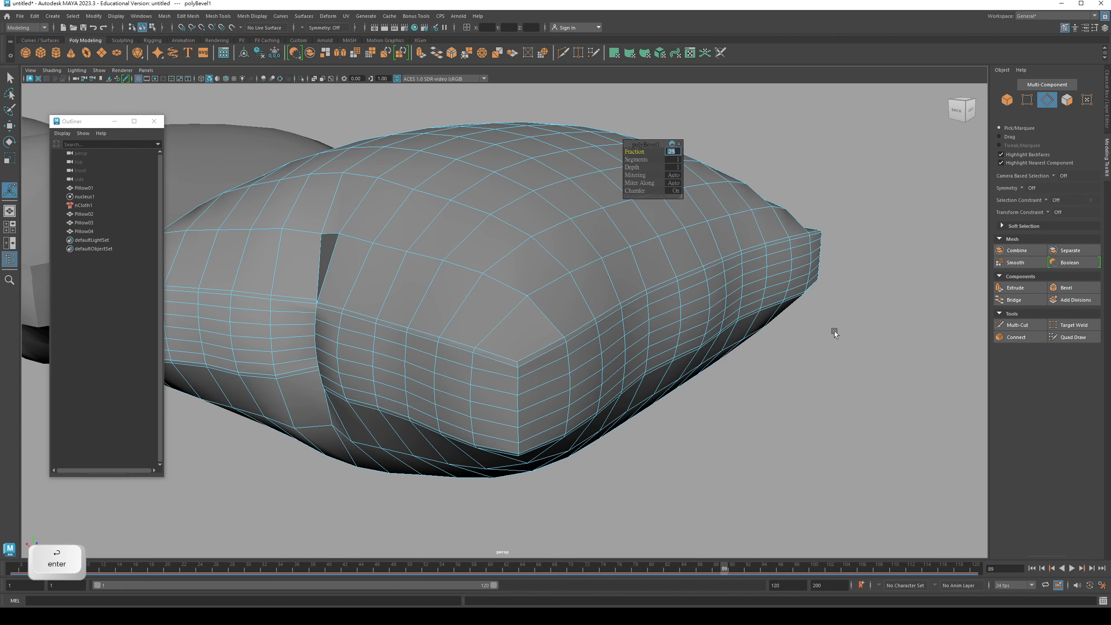
click(758, 377)
Step: Select the complete loop of narrow bevel faces around Pillow03's upper border
alt+drag(759, 377, 763, 444)
scroll(763, 444, up, 3)
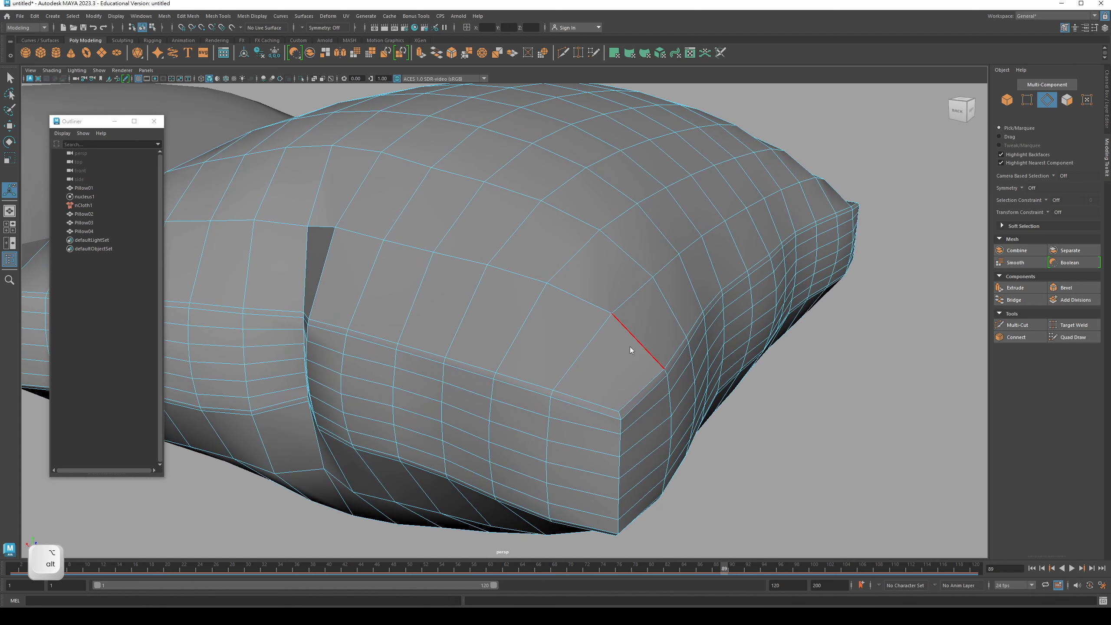
right_drag(629, 346, 636, 368)
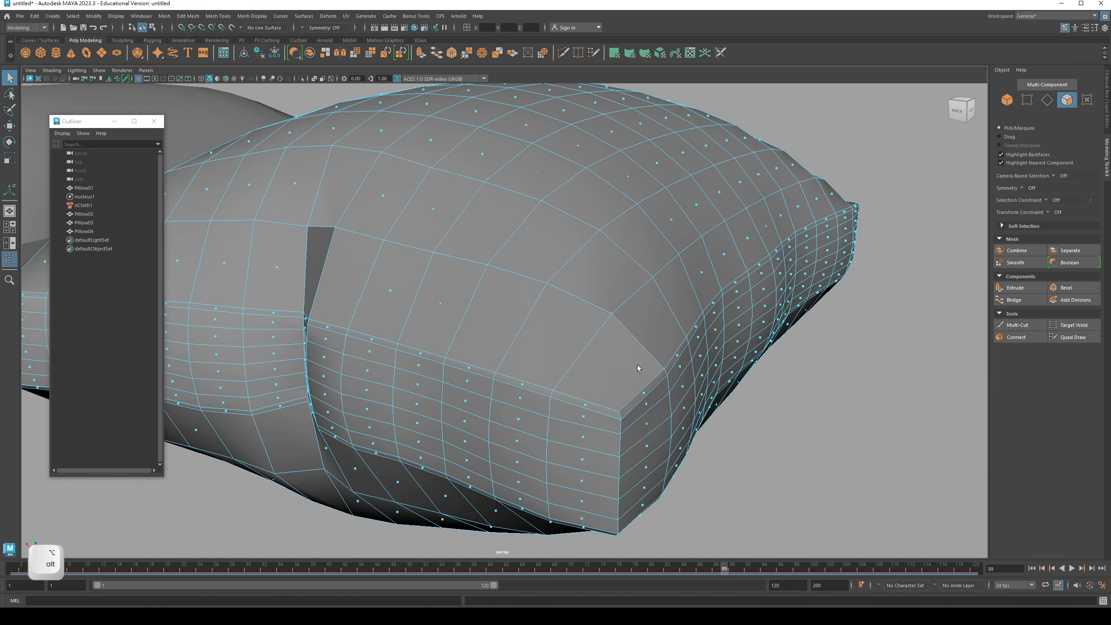
click(640, 393)
alt+drag(640, 393, 525, 418)
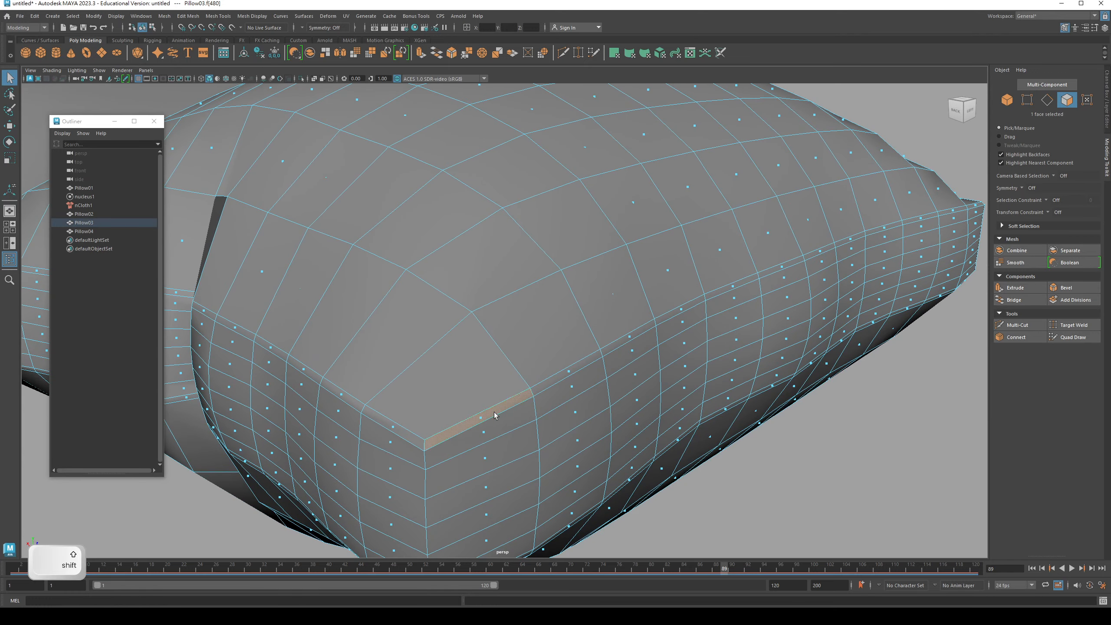
shift+double_click(566, 373)
mouse_move(506, 407)
alt+mouse_down()
mouse_move(433, 397)
mouse_move(502, 376)
mouse_move(578, 377)
mouse_move(478, 348)
mouse_move(503, 414)
alt+mouse_up()
key(4)
key(5)
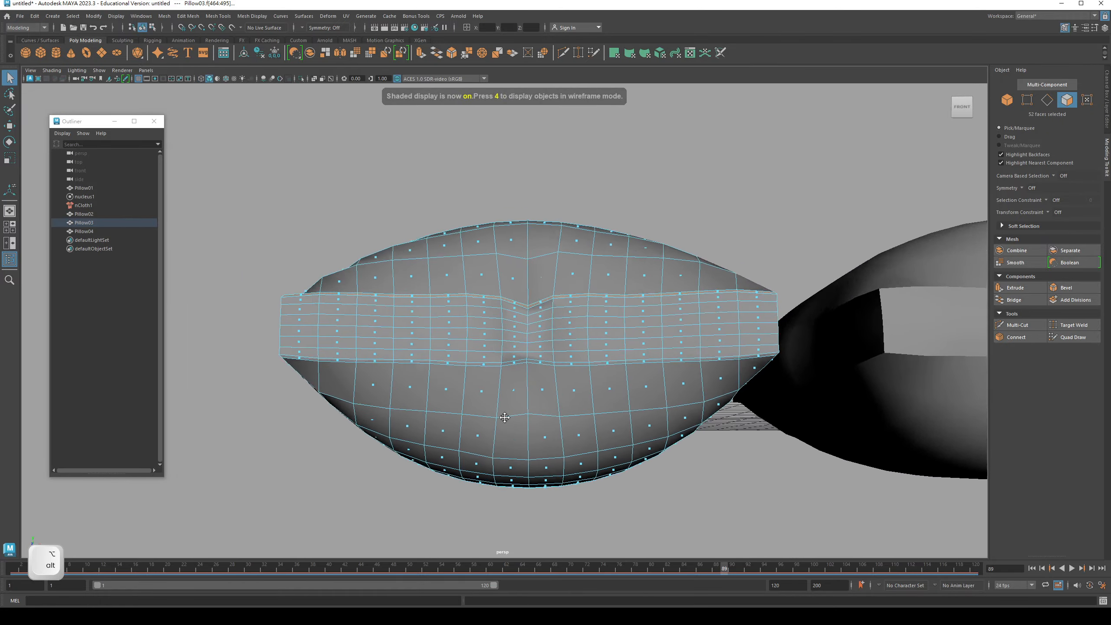
Step: Add the matching loop of narrow bevel faces around Pillow03's lower border to the selection
alt+right_drag(503, 414, 555, 417)
alt+drag(524, 417, 488, 433)
shift+click(489, 432)
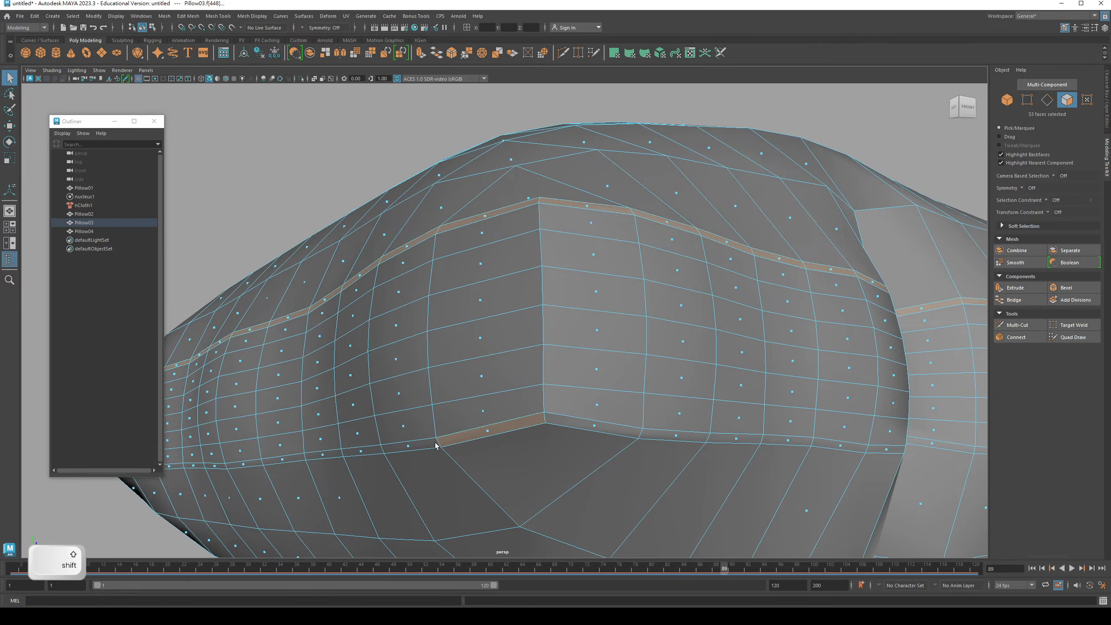
shift+double_click(409, 447)
mouse_move(409, 447)
alt+mouse_down()
mouse_move(596, 355)
mouse_move(367, 347)
mouse_move(493, 339)
mouse_move(445, 371)
mouse_move(547, 396)
mouse_move(546, 346)
alt+mouse_up()
key(4)
key(5)
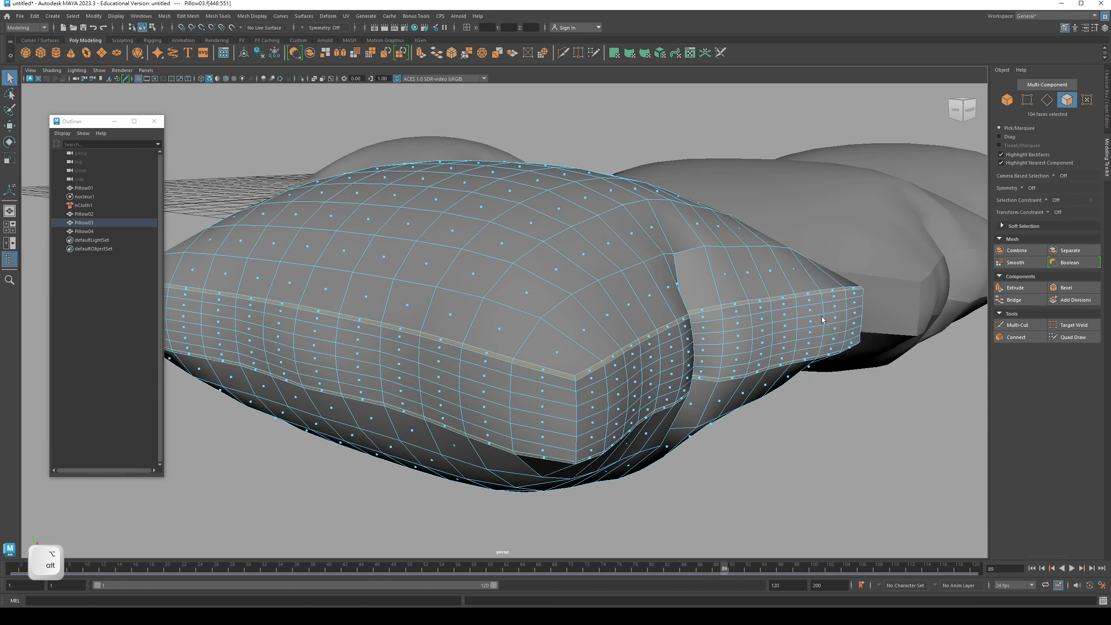
Step: Extrude both loops of bevel faces slightly outward, by about 0.02 in Local Translate Z, to form raised seams on Pillow03
alt+drag(822, 320, 970, 302)
click(1008, 288)
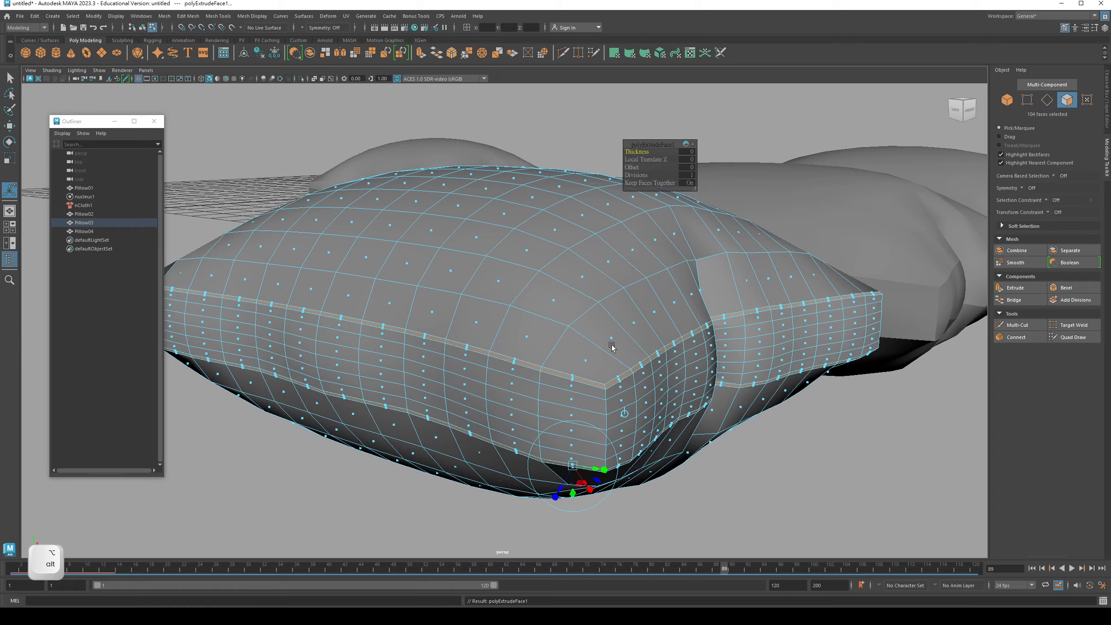
mouse_move(607, 344)
alt+mouse_down()
mouse_move(591, 428)
mouse_move(558, 422)
mouse_move(607, 366)
alt+mouse_up()
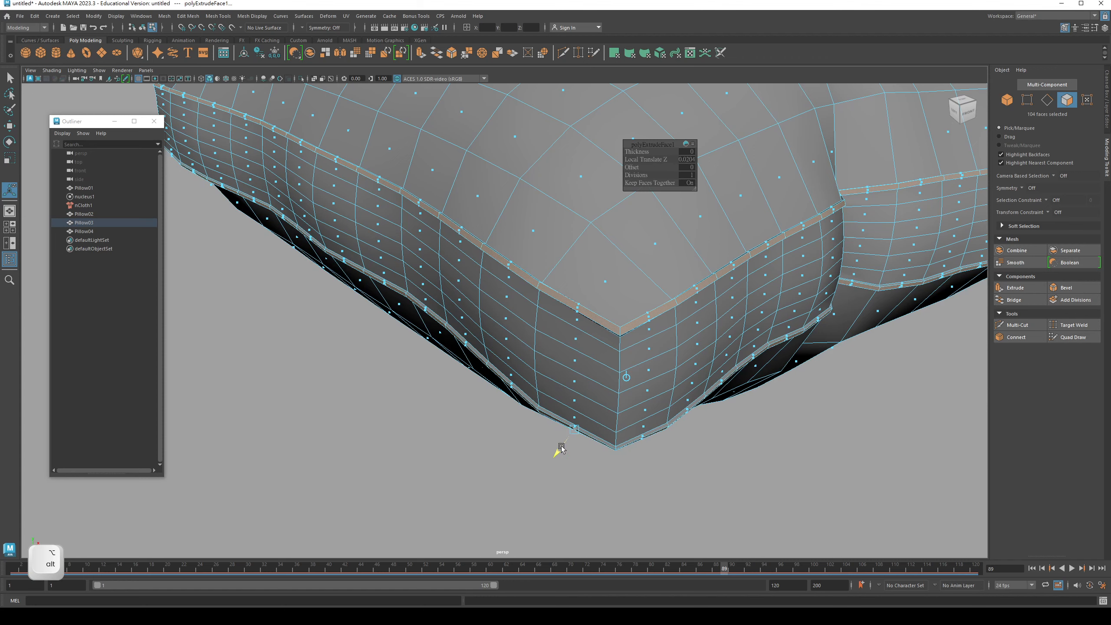
key(q)
alt+drag(516, 319, 617, 343)
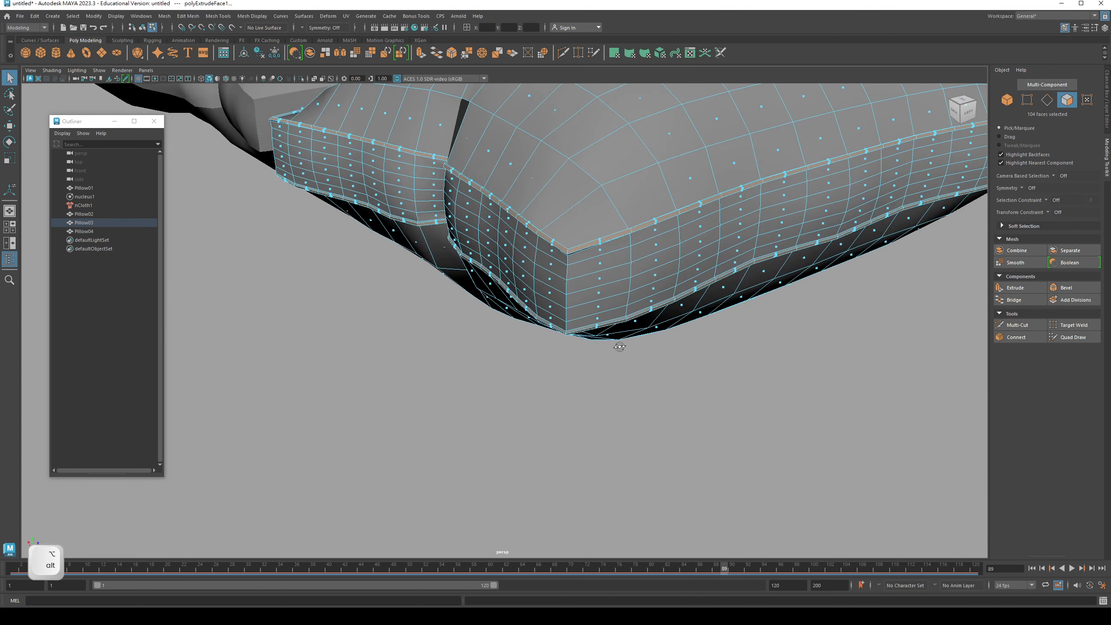
alt+right_drag(618, 343, 514, 329)
alt+middle_drag(514, 329, 520, 370)
Step: Return Pillow03 to object selection and display it in smooth mesh preview
key(F8)
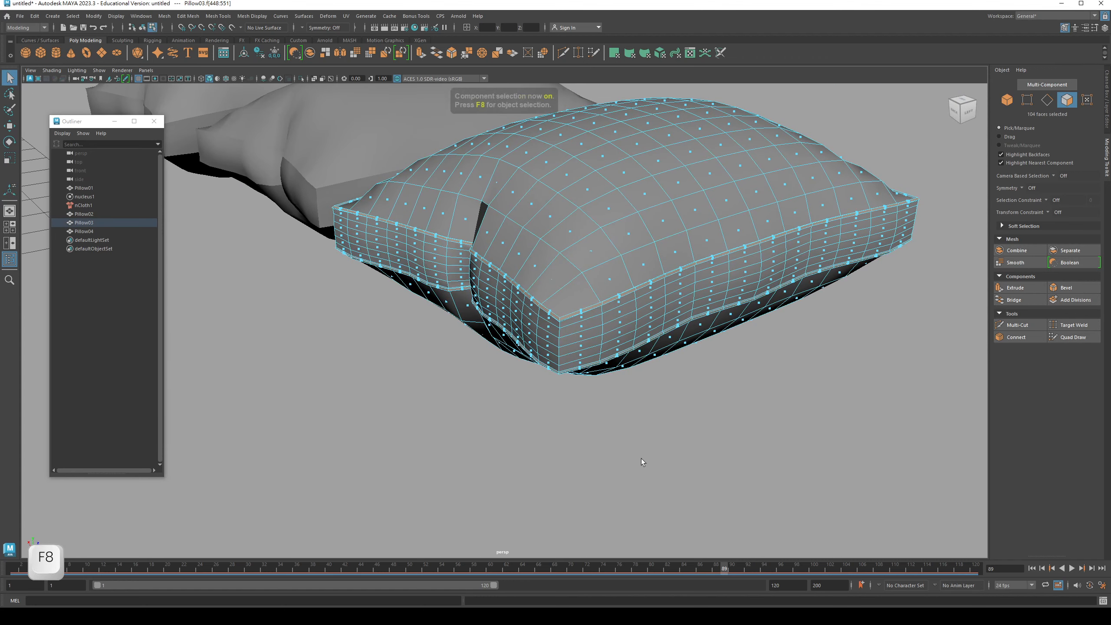
click(636, 460)
alt+drag(648, 346, 763, 374)
click(598, 314)
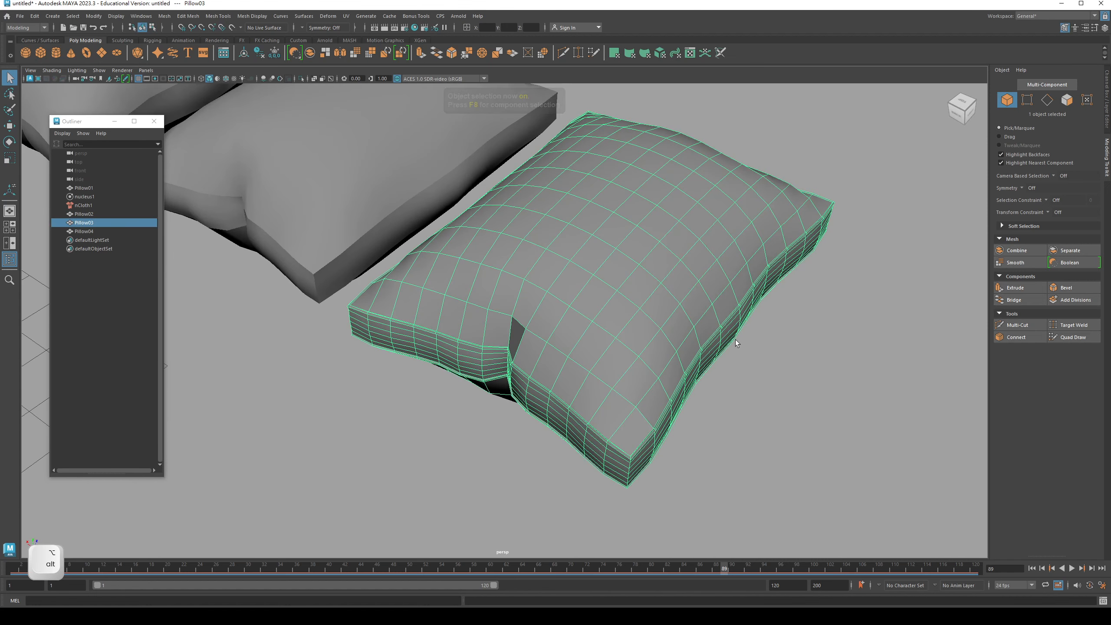
click(784, 414)
alt+drag(805, 428, 628, 439)
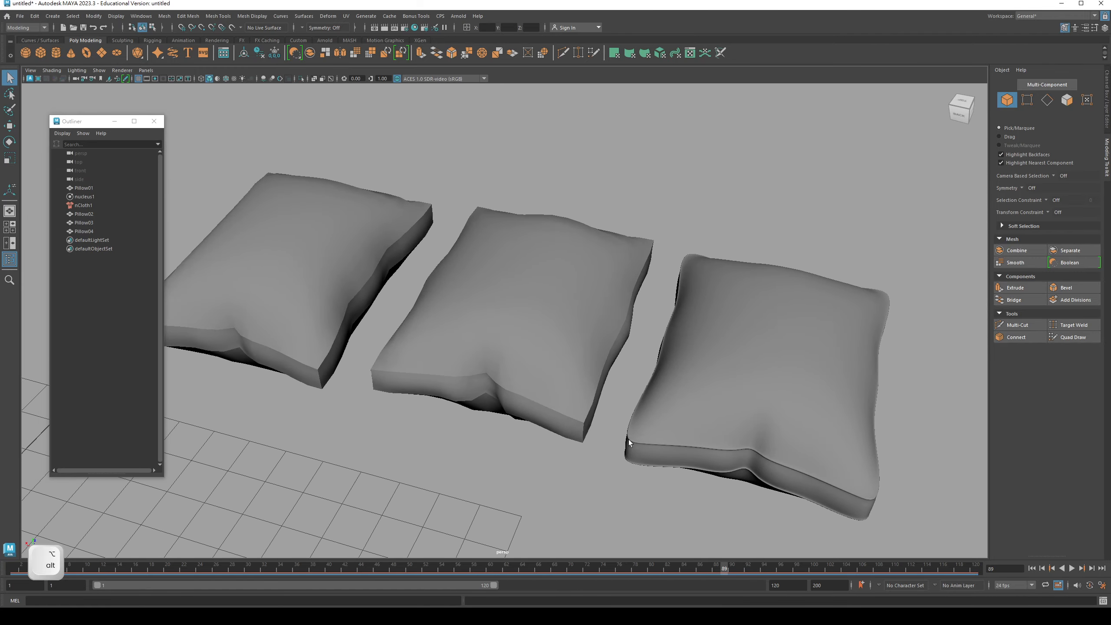
Step: Select the upper and lower border edges of Pillow02's side band along two adjacent sides
alt+right_drag(628, 439, 687, 370)
click(694, 361)
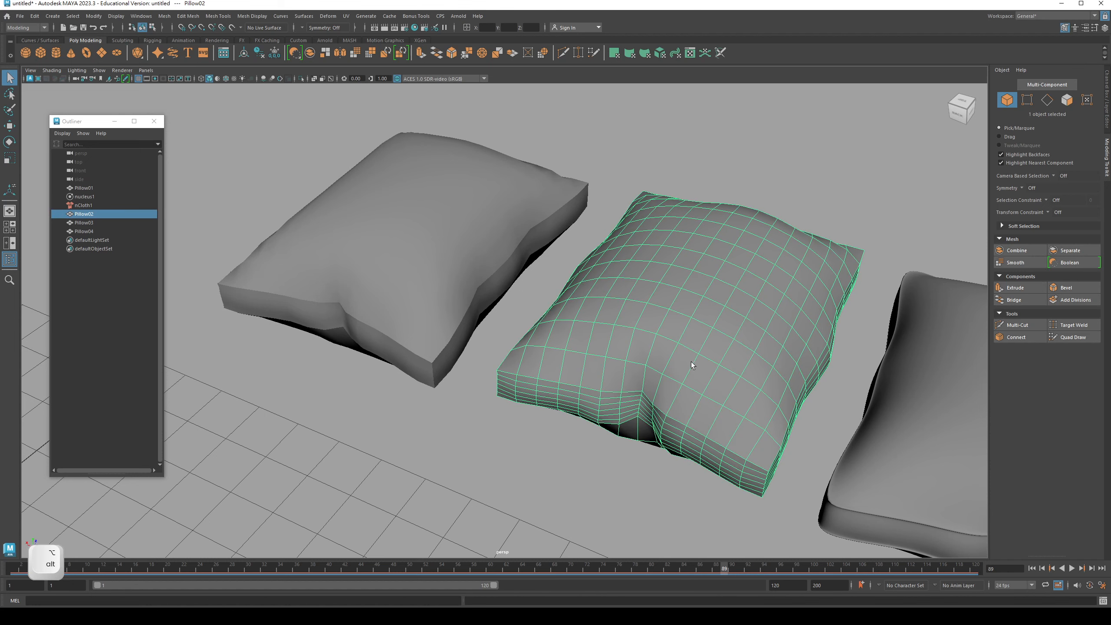
alt+right_drag(644, 366, 633, 329)
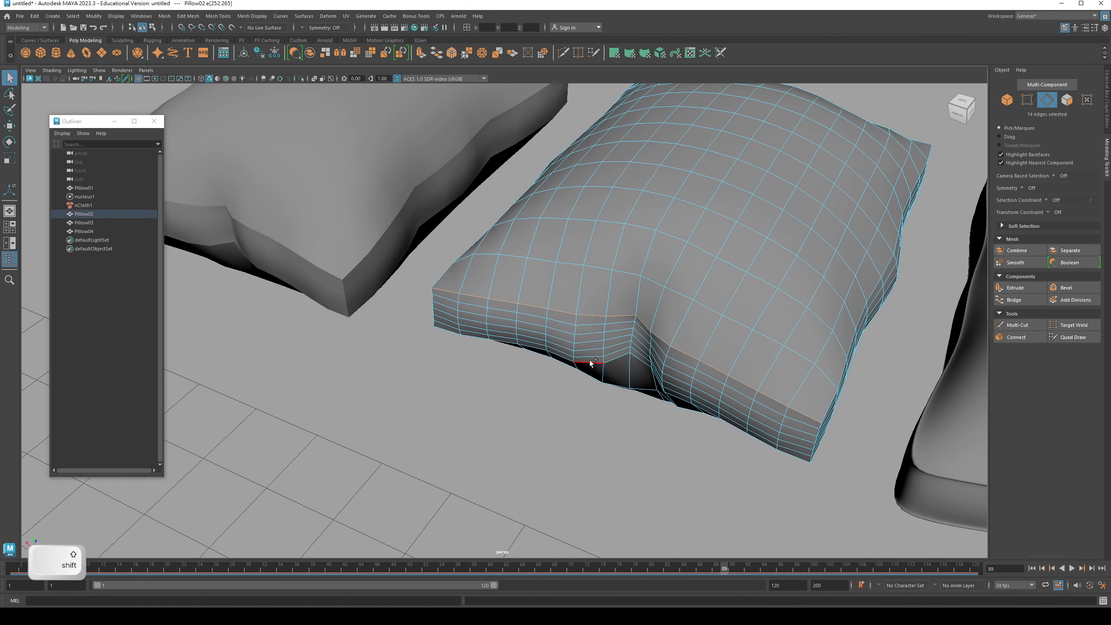
alt+drag(609, 396, 557, 320)
shift+double_click(500, 328)
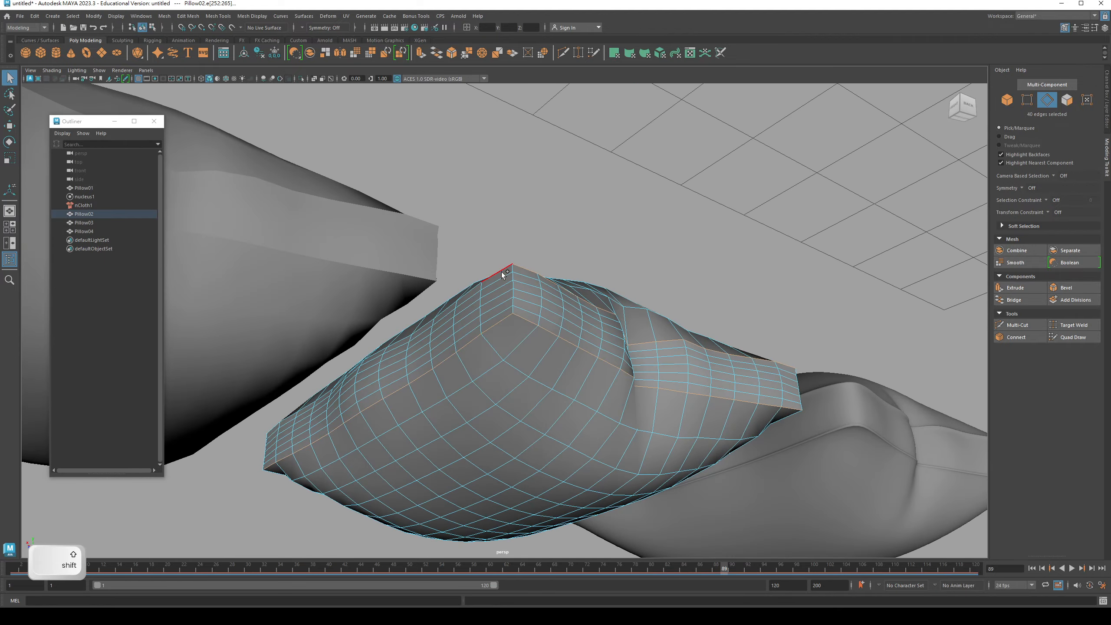
alt+drag(447, 428, 641, 421)
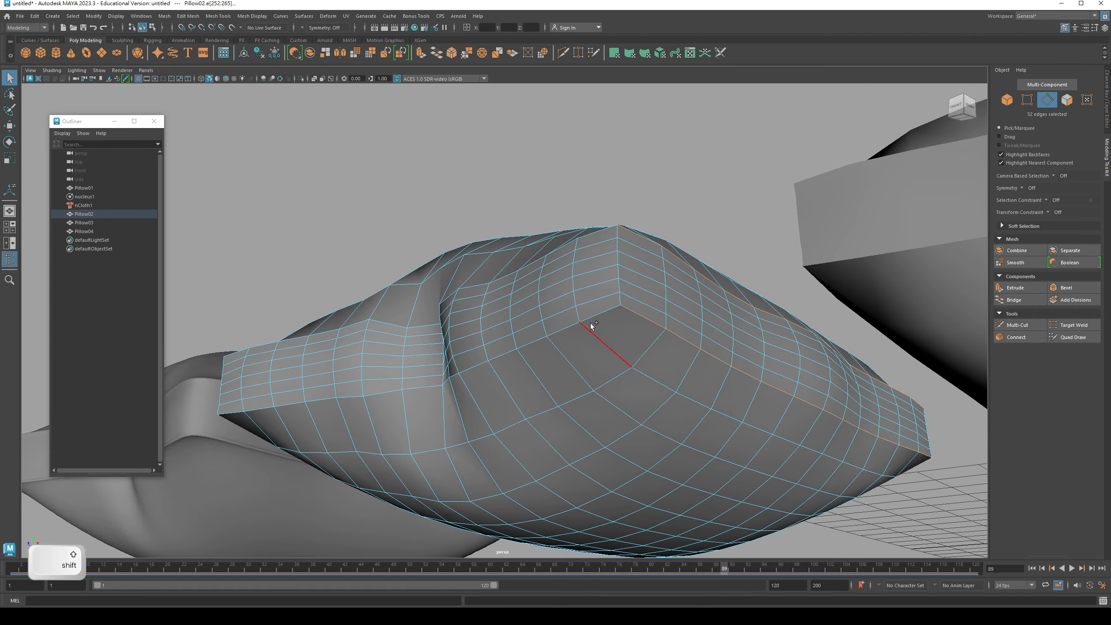
Step: Add the border edges of Pillow02's other two sides to complete both perimeter edge loops
shift+double_click(596, 237)
alt+drag(595, 239, 538, 451)
shift+double_click(514, 455)
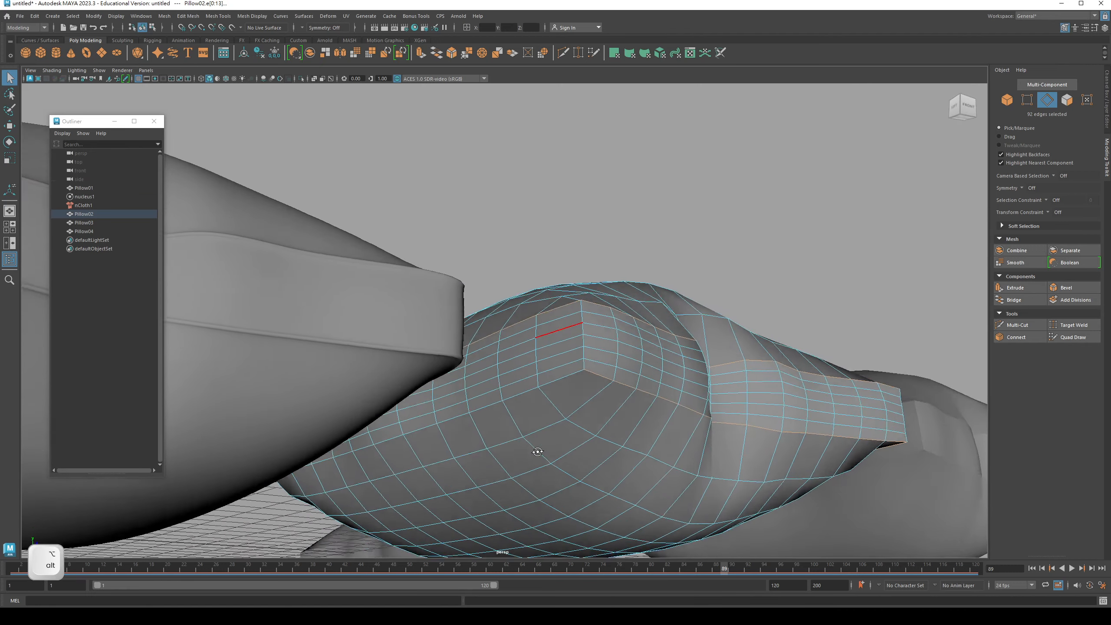
shift+double_click(517, 377)
alt+drag(516, 373, 624, 350)
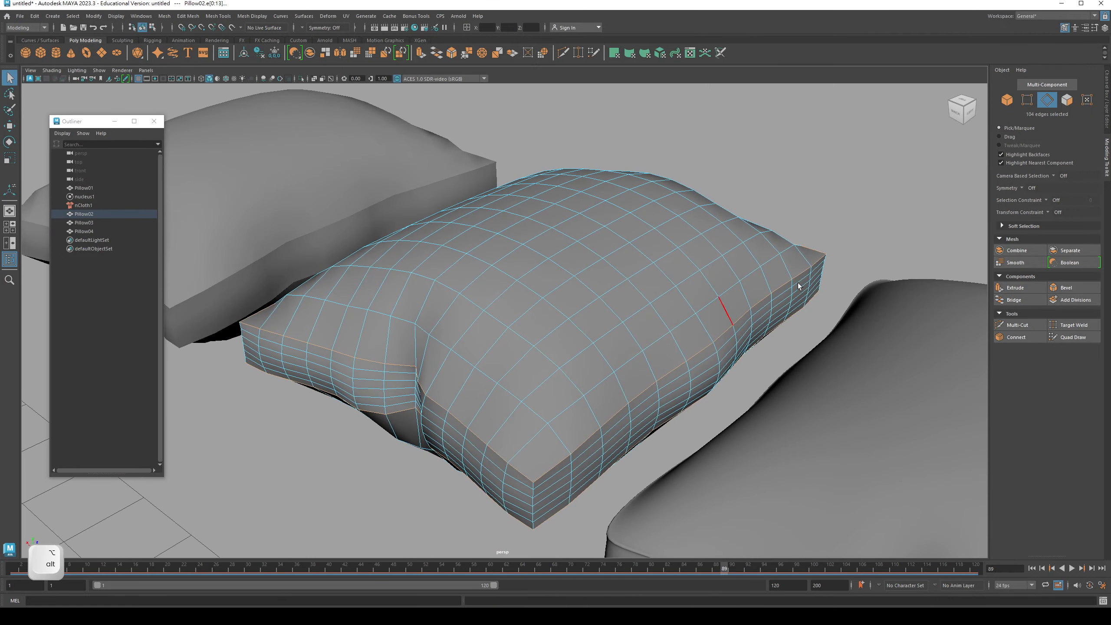
Step: Bevel the selected border edges of Pillow02 with a fraction of 0.25
click(1067, 287)
alt+drag(647, 343, 623, 347)
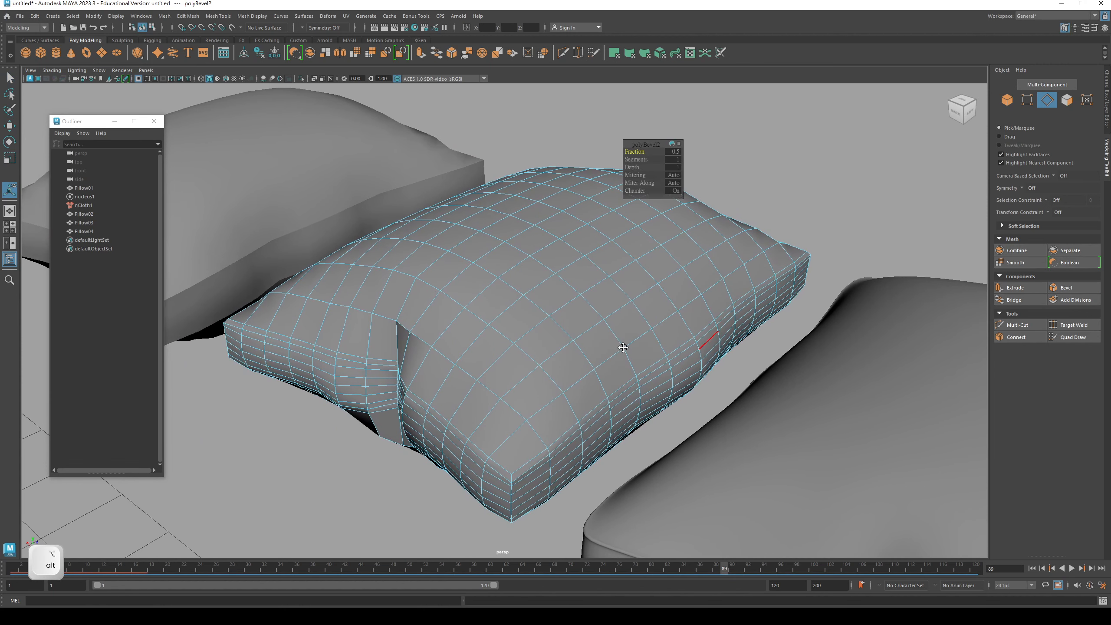
click(673, 153)
text(.25)
key(Return)
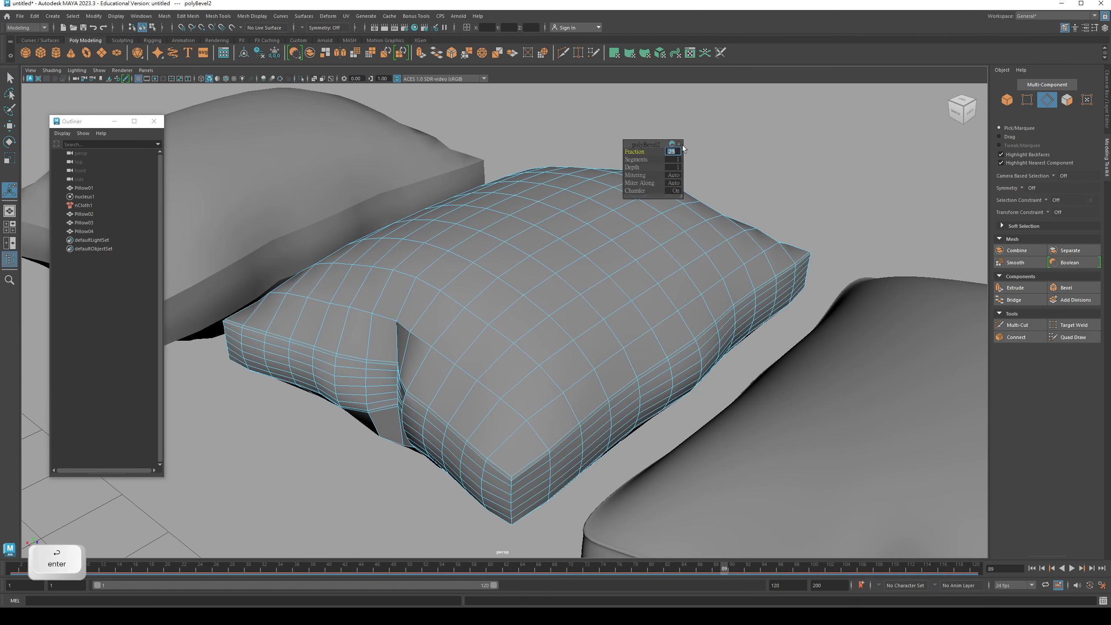
Step: Select the complete loop of narrow bevel faces around Pillow02's upper border
right_drag(457, 328, 659, 378)
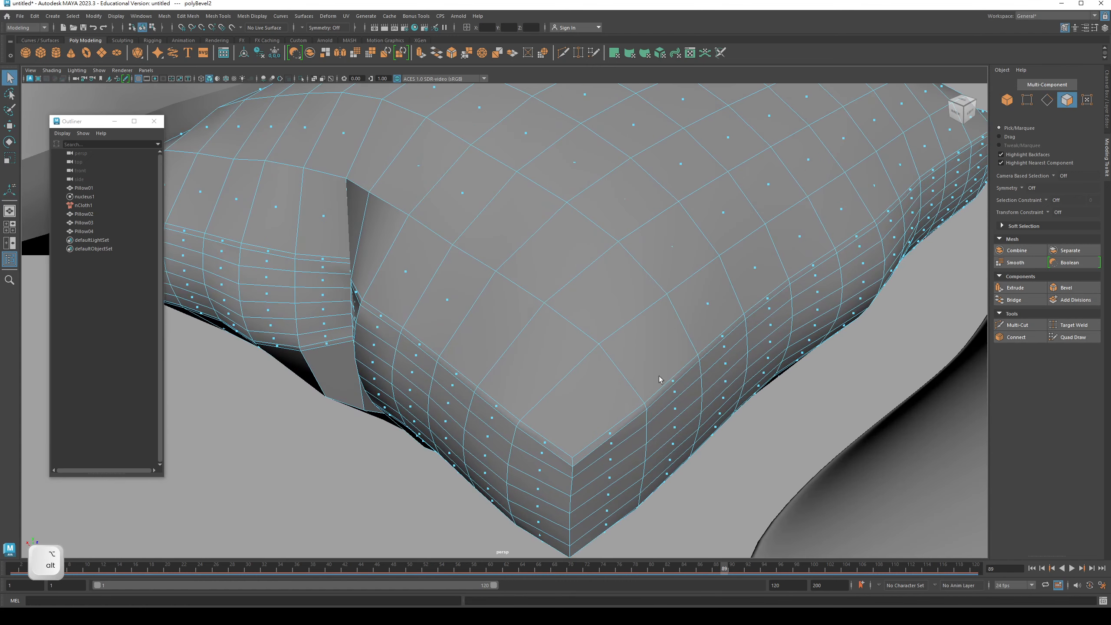
click(544, 443)
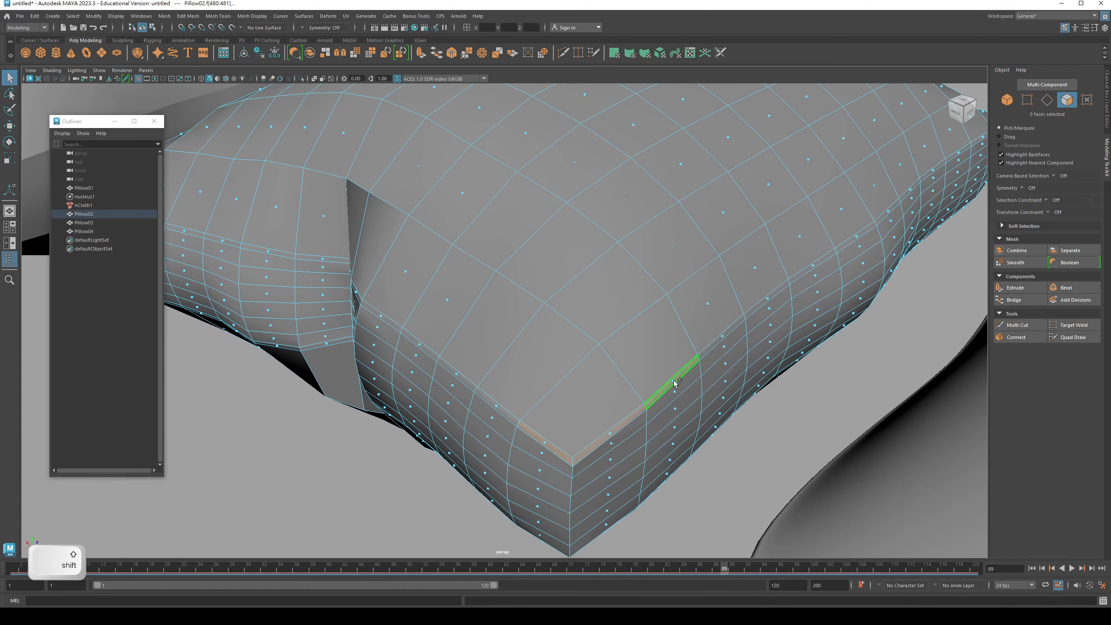
alt+drag(581, 448, 566, 436)
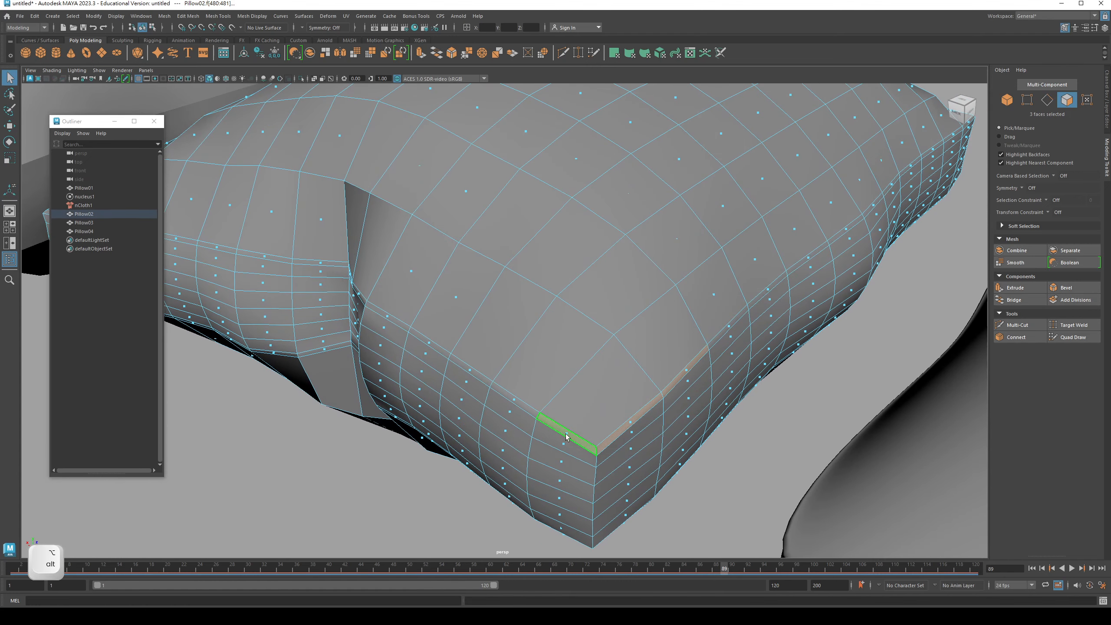
shift+double_click(518, 406)
alt+drag(519, 406, 624, 328)
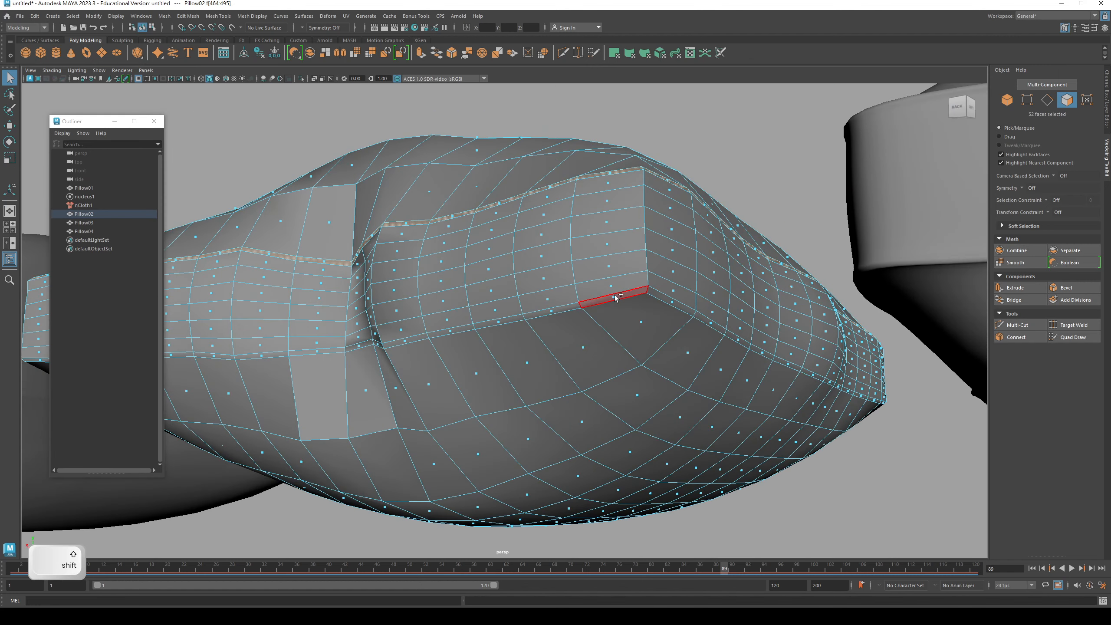
Step: Add the narrow bevel faces around Pillow02's lower border to the selection and extrude both loops as raised seams
shift+double_click(554, 311)
alt+drag(554, 313, 1044, 309)
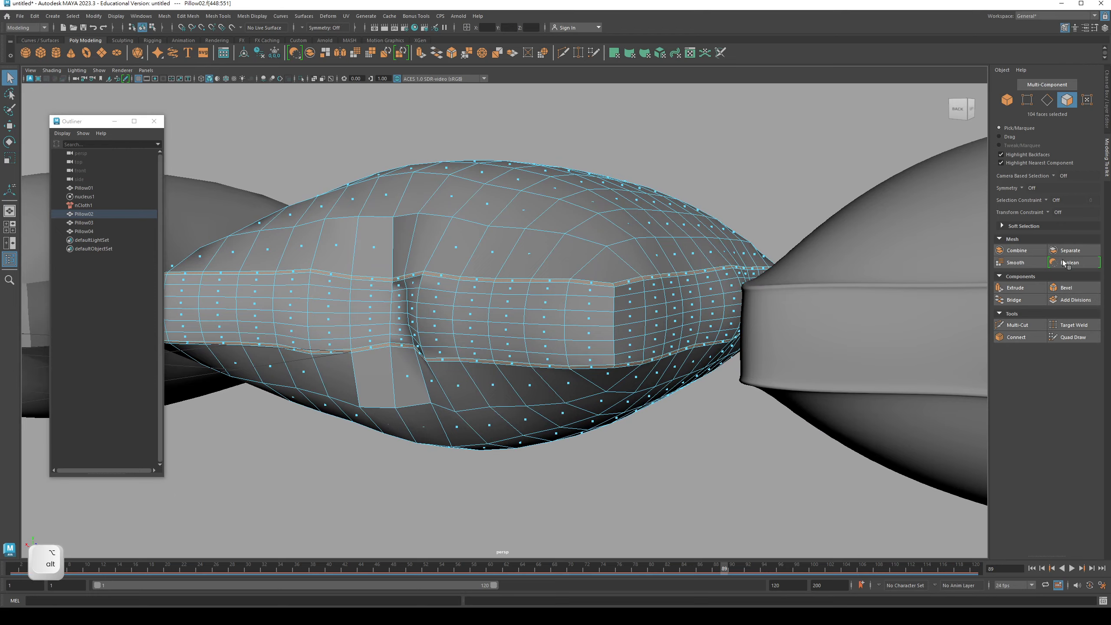
click(1015, 292)
alt+drag(612, 332, 275, 171)
alt+middle_drag(274, 171, 259, 164)
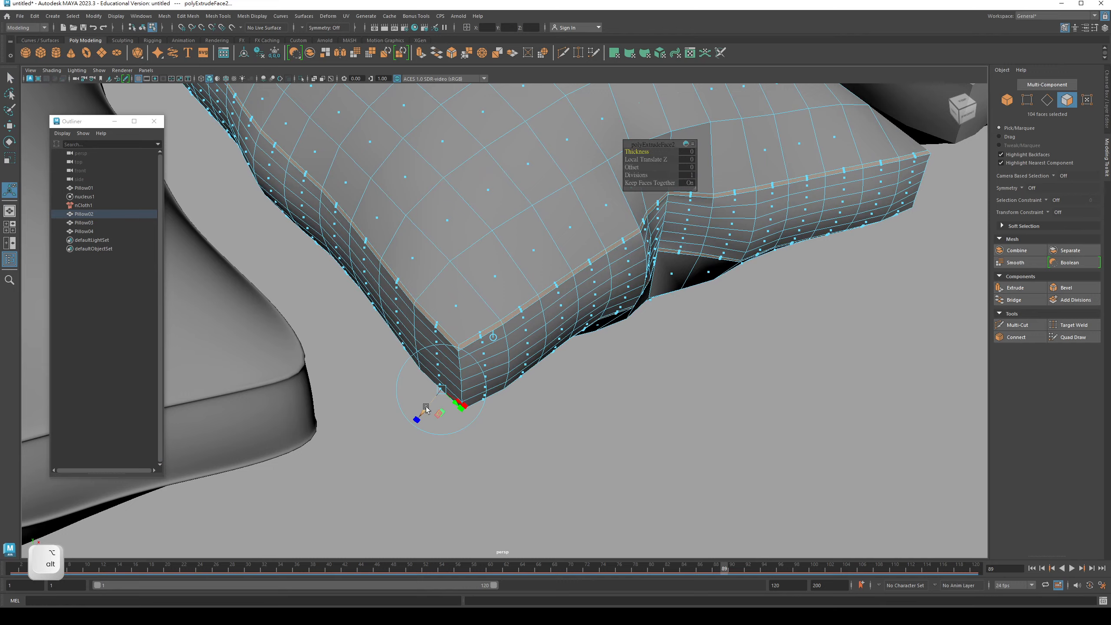
key(q)
alt+drag(421, 409, 406, 367)
alt+middle_drag(407, 367, 418, 414)
key(F8)
scroll(641, 312, down, 5)
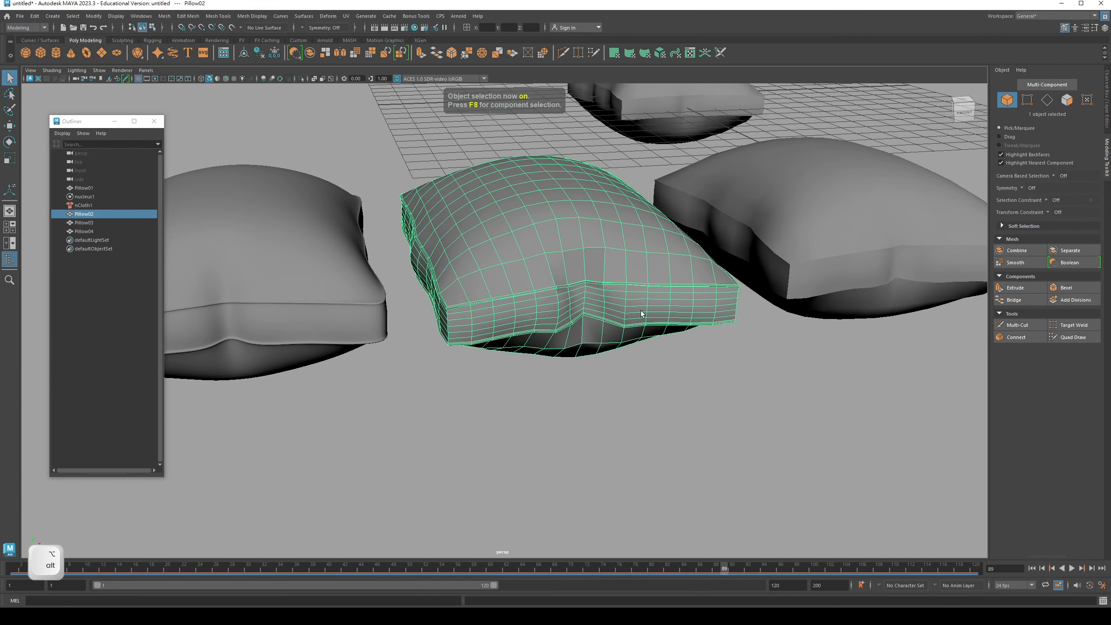
Step: Select Pillow04 and pick the upper and lower border edges of its side band along two adjacent sides
alt+middle_drag(641, 311, 479, 352)
click(567, 308)
alt+drag(568, 307, 538, 317)
alt+right_drag(538, 317, 576, 324)
key(q)
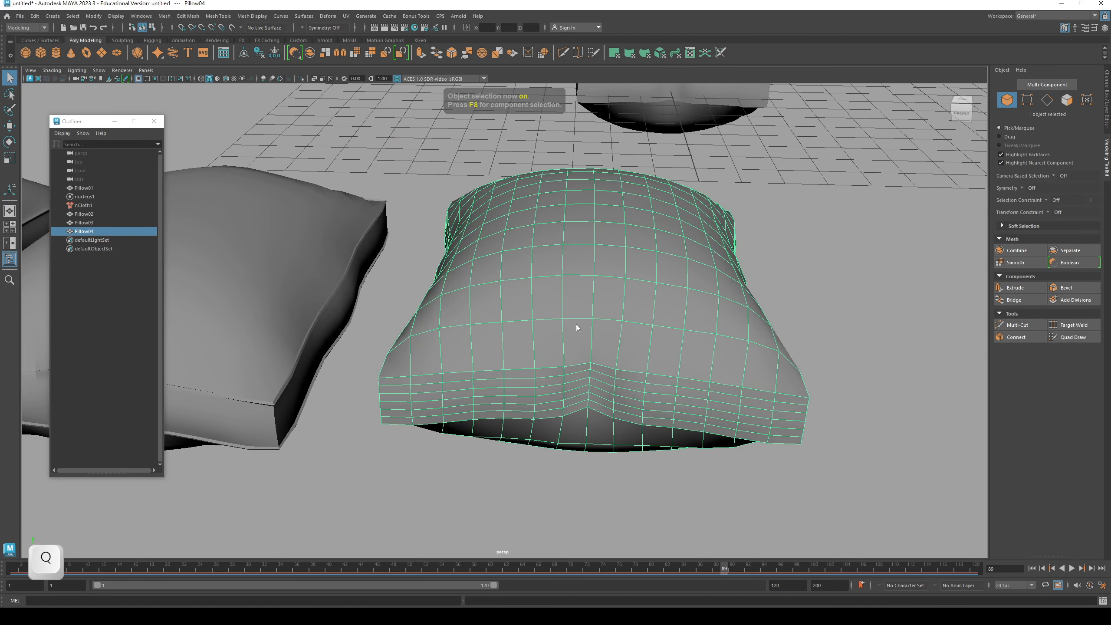
key(F10)
double_click(566, 369)
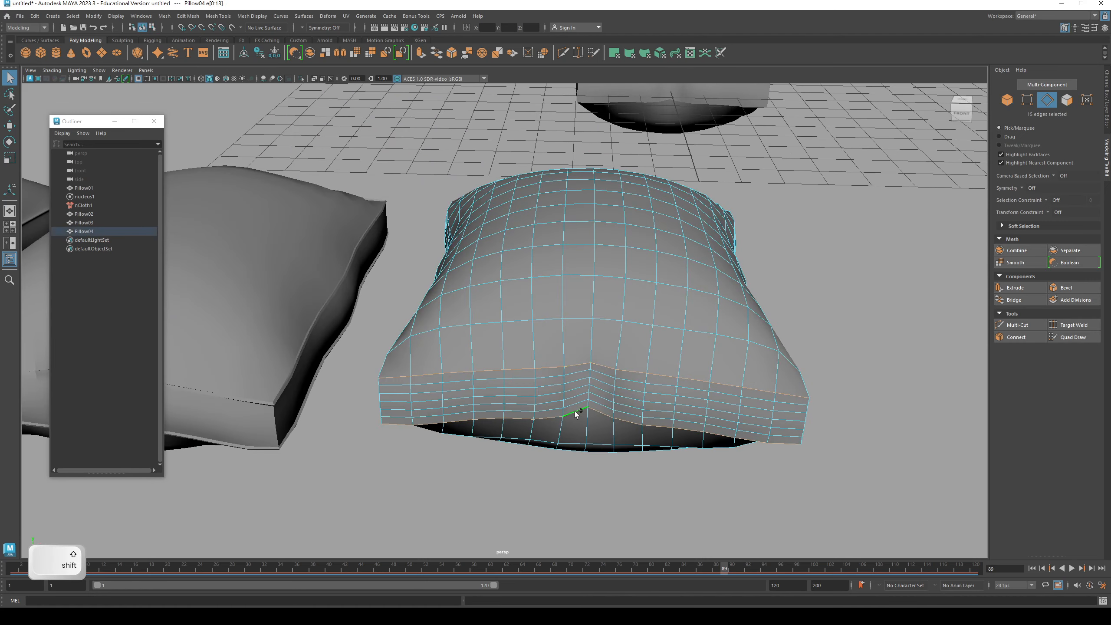
alt+drag(586, 425, 576, 370)
shift+double_click(573, 311)
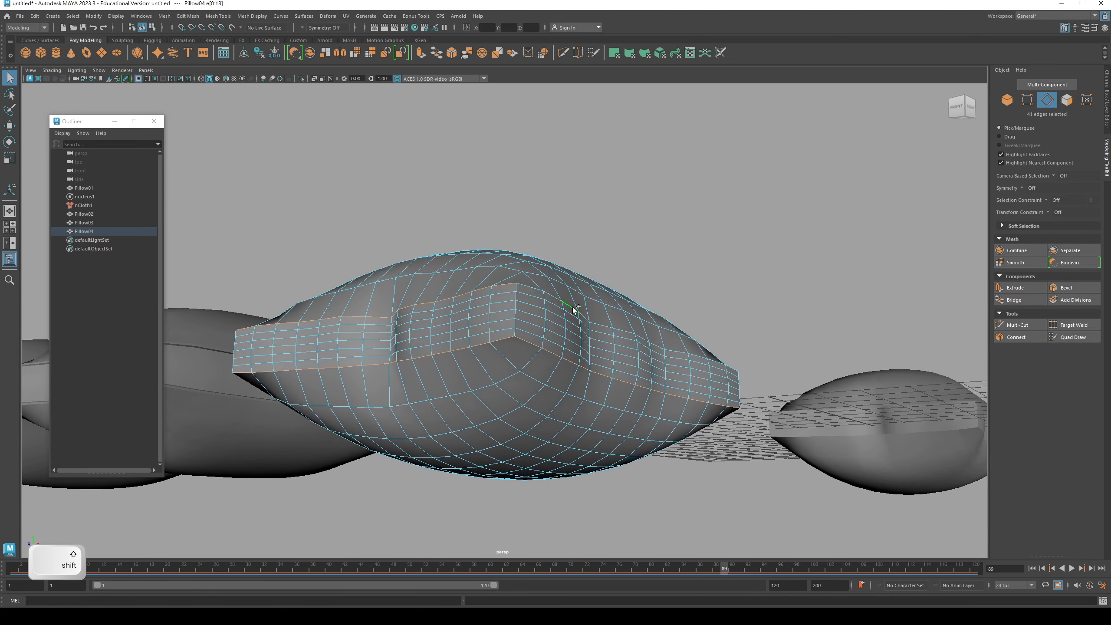
Step: Add the border edges along Pillow04's other two sides to complete both perimeter edge loops
alt+drag(573, 307, 551, 358)
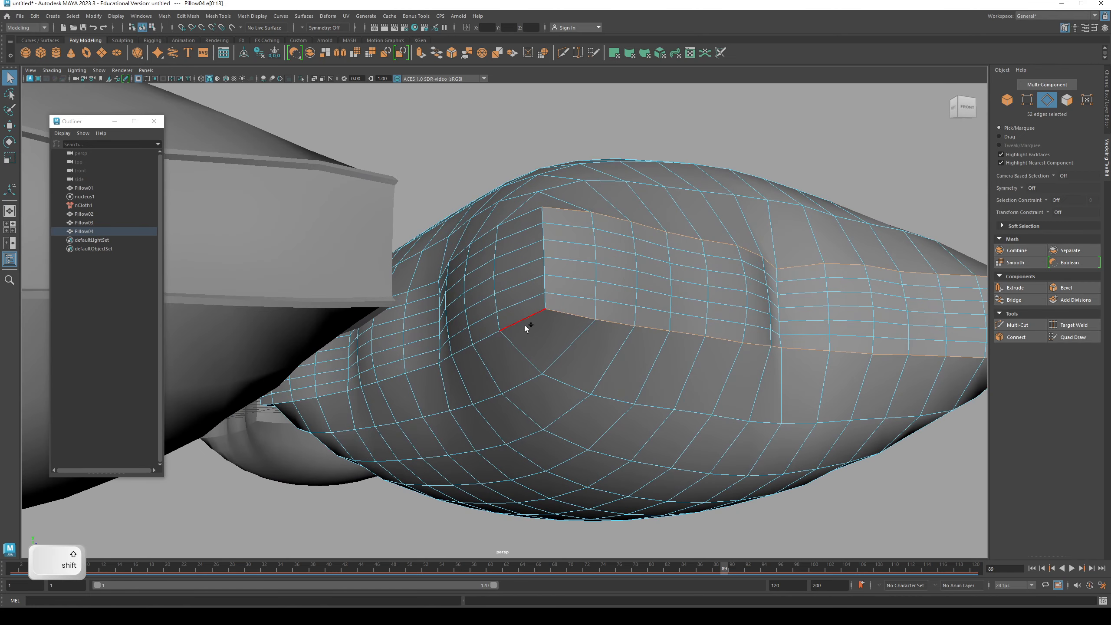
shift+double_click(523, 217)
alt+drag(523, 217, 473, 335)
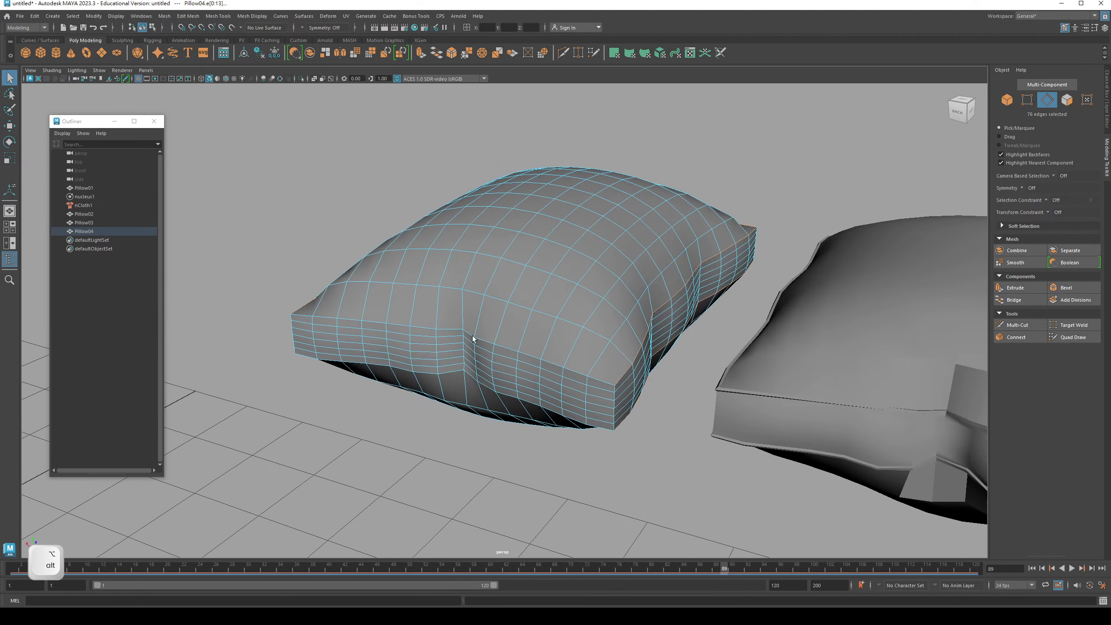
shift+double_click(484, 388)
alt+drag(485, 386, 524, 335)
alt+drag(583, 335, 496, 266)
Step: Bevel the selected border edges of Pillow04 with a fraction of 0.25
click(1065, 287)
click(673, 151)
text(1)
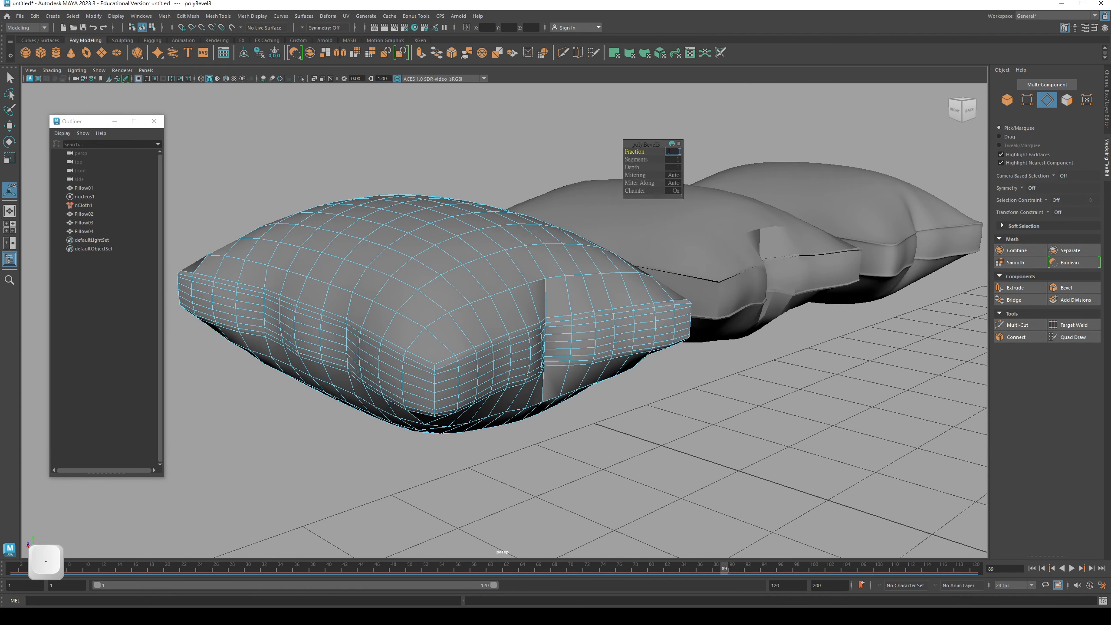
key(Return)
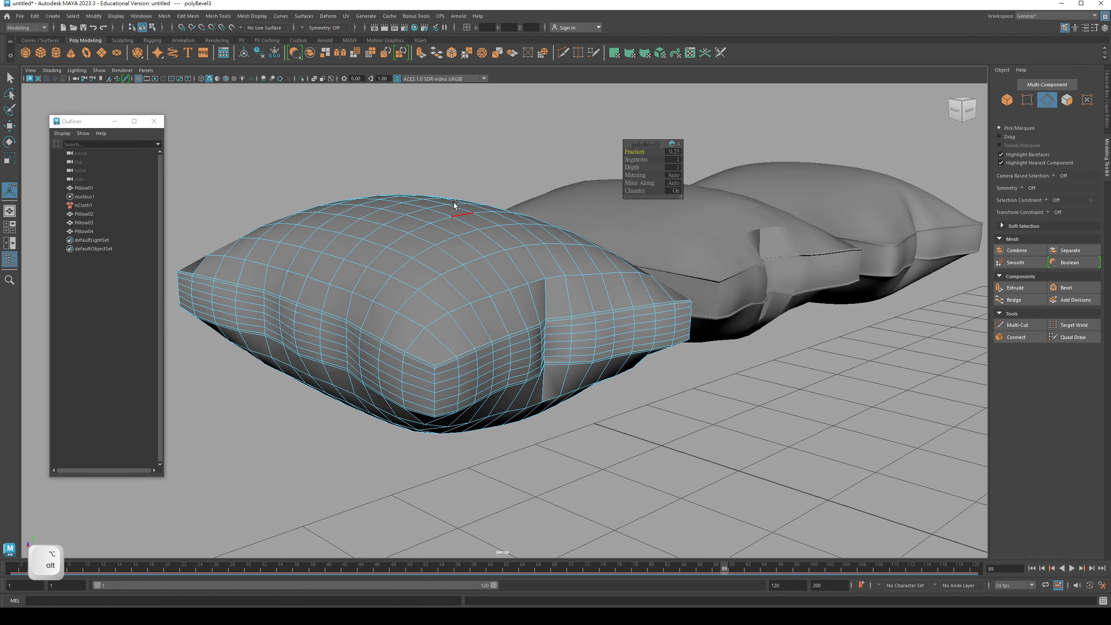
Step: Select the complete loops of narrow bevel faces around Pillow04's upper and lower borders
alt+drag(453, 206, 520, 253)
alt+right_drag(445, 411, 489, 430)
alt+middle_drag(490, 431, 463, 352)
key(q)
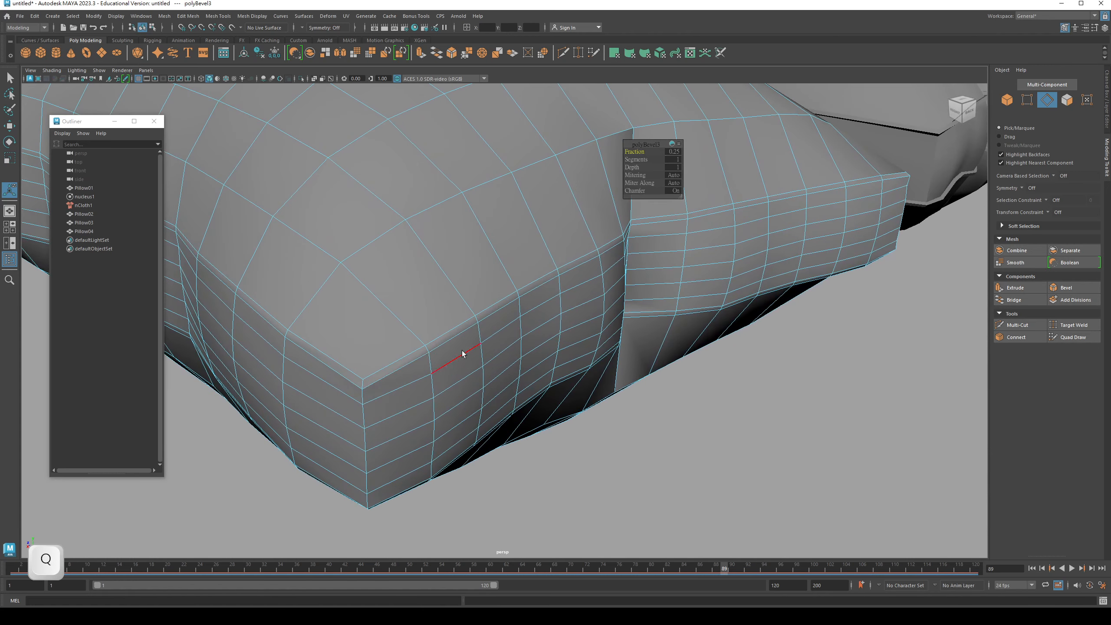
right_drag(441, 330, 443, 347)
double_click(445, 335)
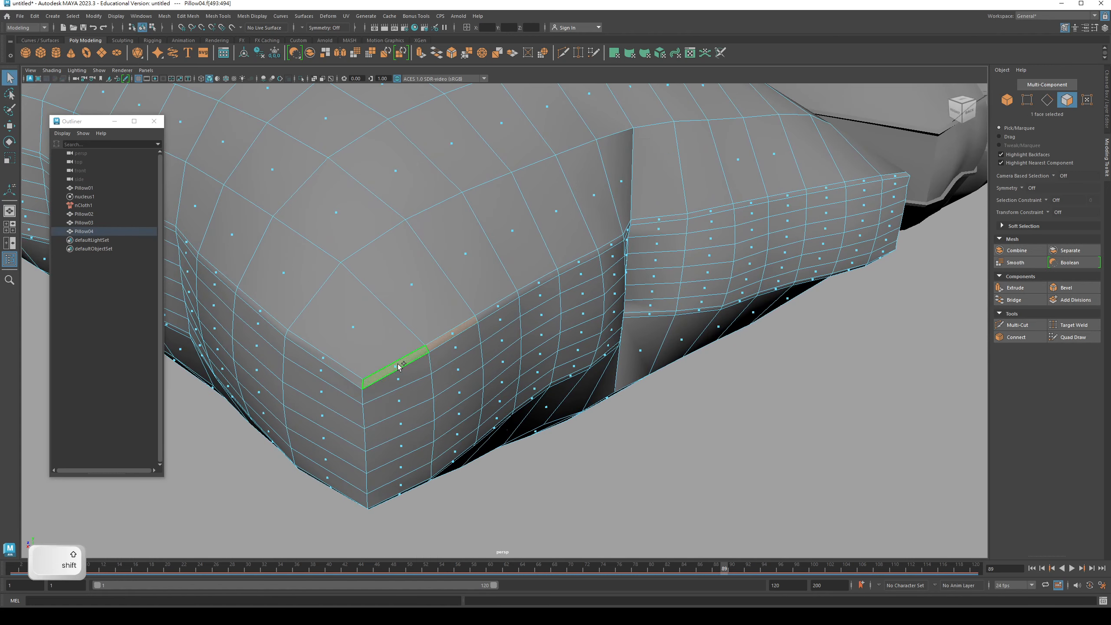
shift+double_click(398, 367)
alt+drag(398, 367, 404, 280)
shift+click(484, 239)
shift+double_click(434, 225)
Step: Extrude Pillow04's selected bevel face loops into raised seams, return to object selection and deselect the pillow
key(ctrl+e)
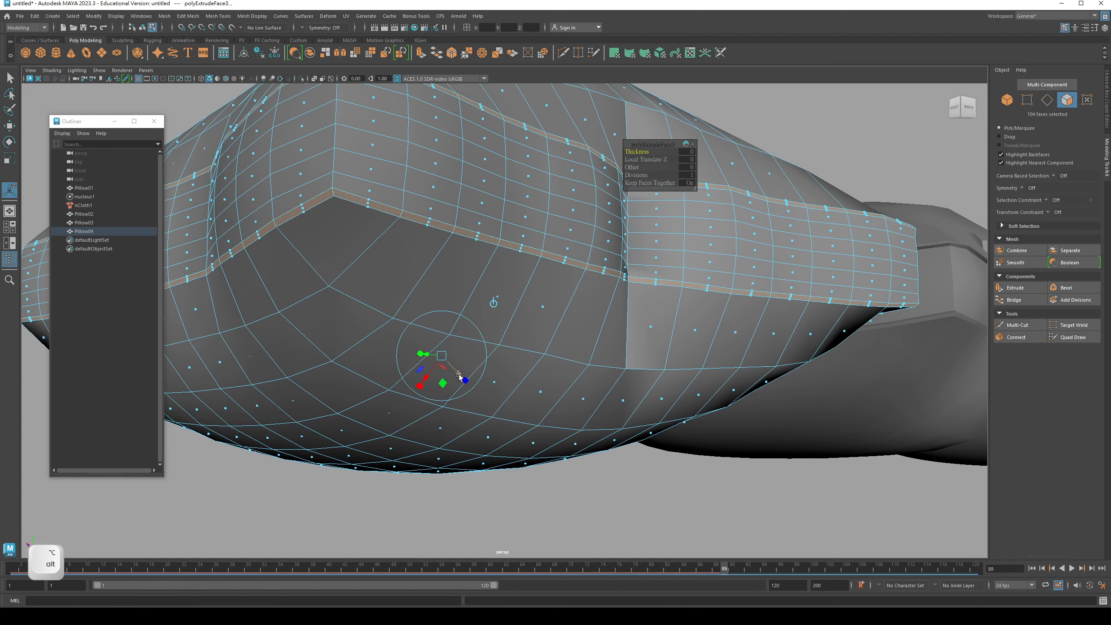
drag(458, 373, 409, 318)
key(F8)
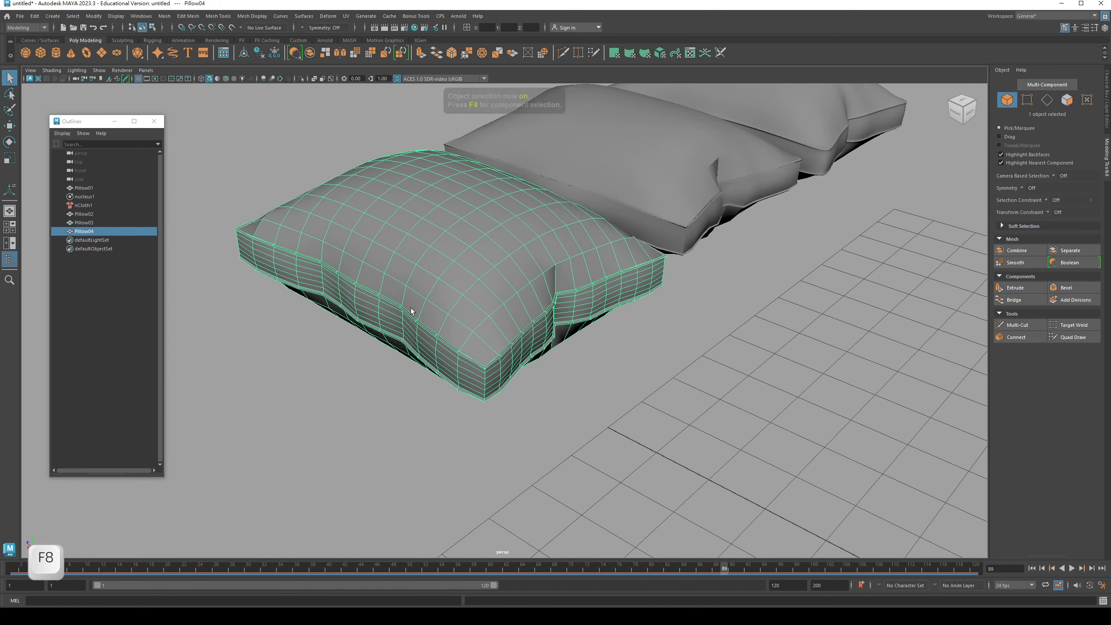
click(384, 417)
Step: Turn on smooth mesh preview for Pillow02 and Pillow04
alt+drag(385, 416, 448, 316)
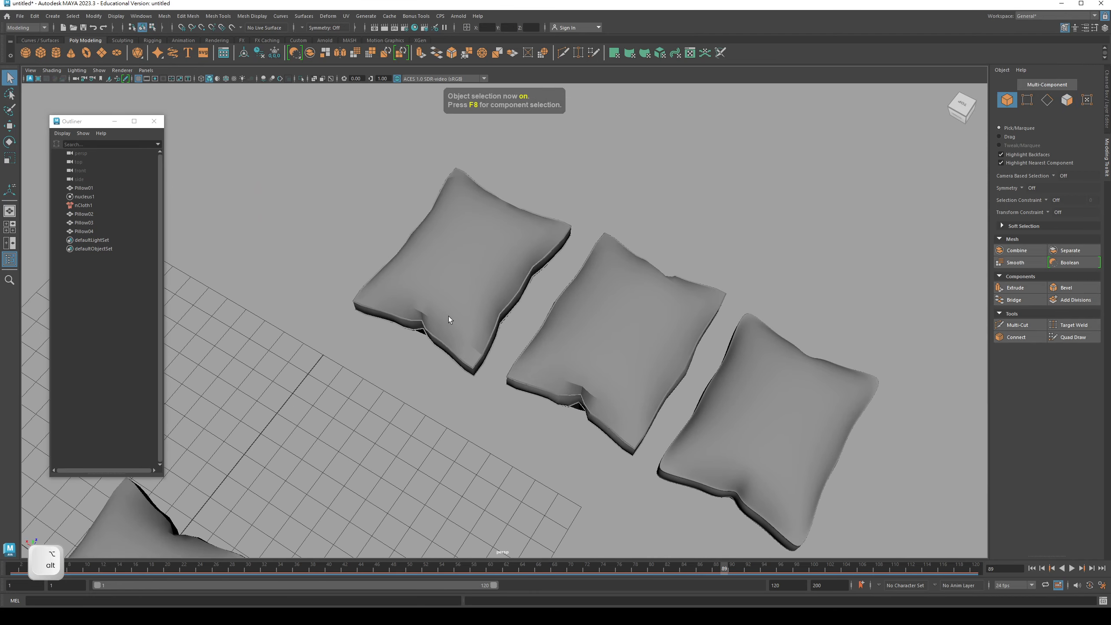
click(448, 316)
shift+click(595, 346)
key(3)
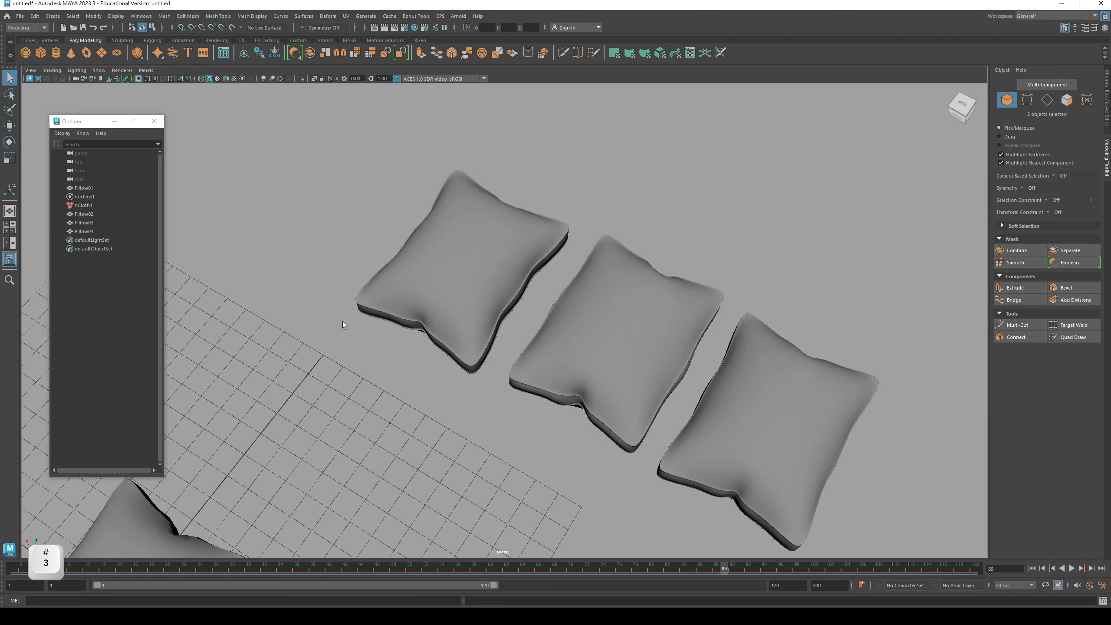
alt+drag(342, 324, 462, 332)
Step: Select Pillow02 and sculpt subtle shape variation into its upper surface with the Sculpt Tool
click(384, 299)
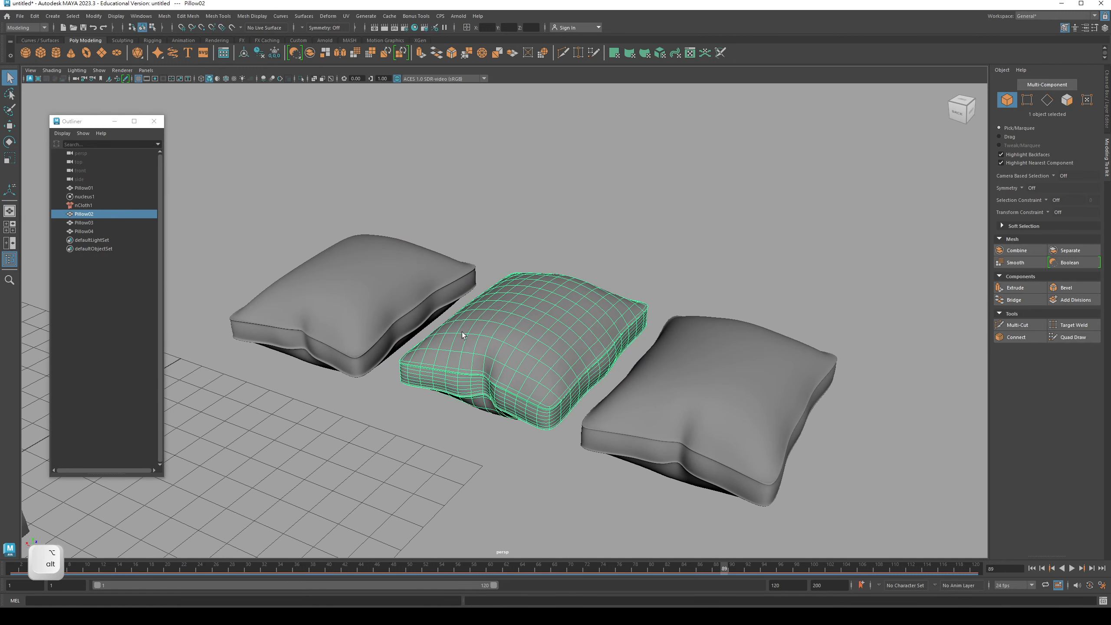
click(231, 17)
mouse_move(246, 145)
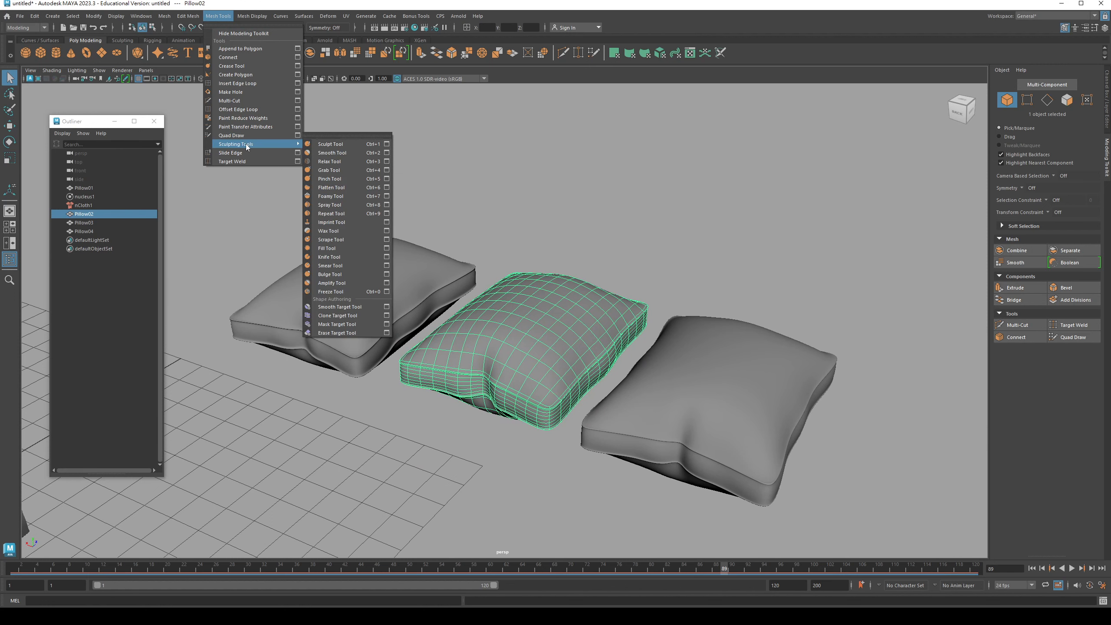
click(313, 144)
alt+drag(565, 303, 509, 308)
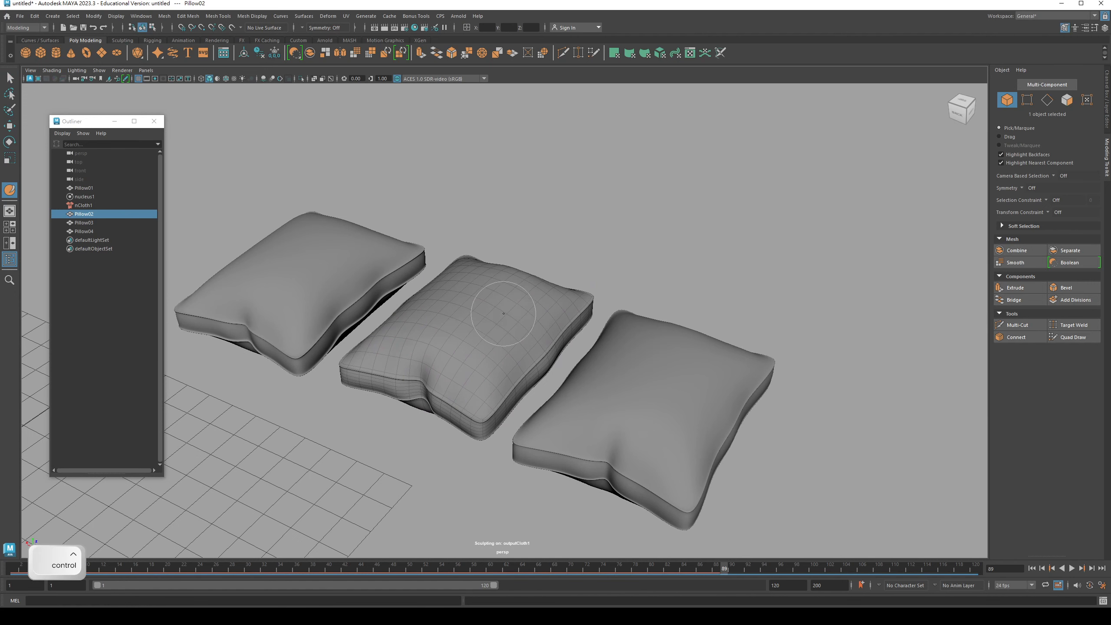
mouse_move(474, 301)
alt+mouse_down()
mouse_move(460, 344)
mouse_move(542, 296)
mouse_move(428, 280)
mouse_move(381, 260)
mouse_move(379, 304)
alt+mouse_up()
alt+middle_drag(378, 296, 432, 286)
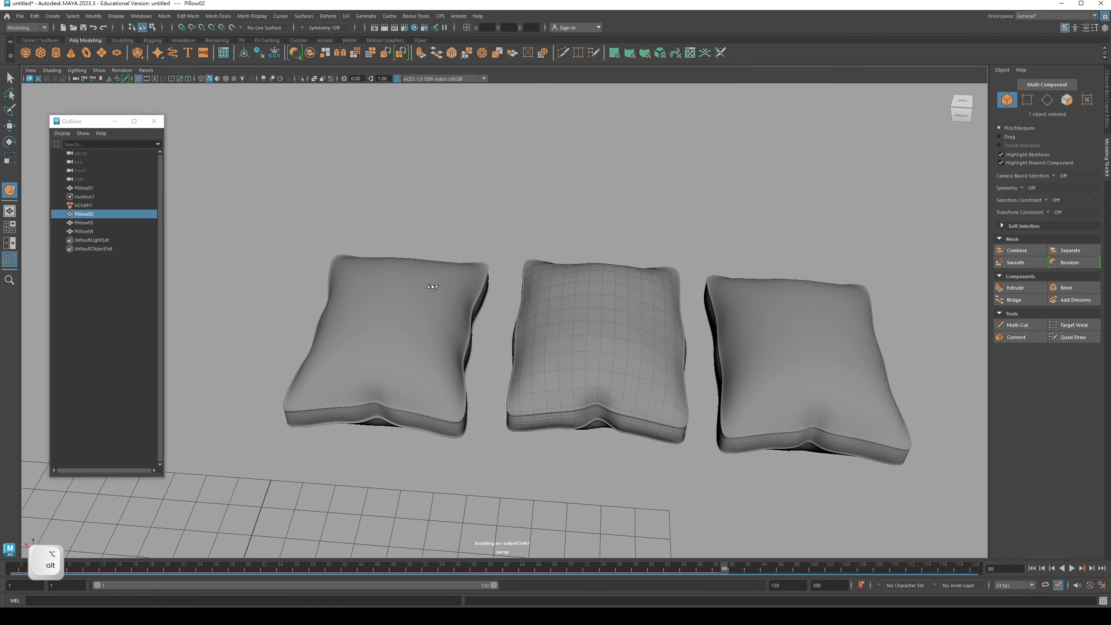
Step: Select Pillow04 and sculpt and smooth its upper surface with the Sculpt Tool, then deselect it
alt+drag(432, 286, 384, 290)
key(q)
click(384, 290)
alt+middle_drag(384, 291, 432, 289)
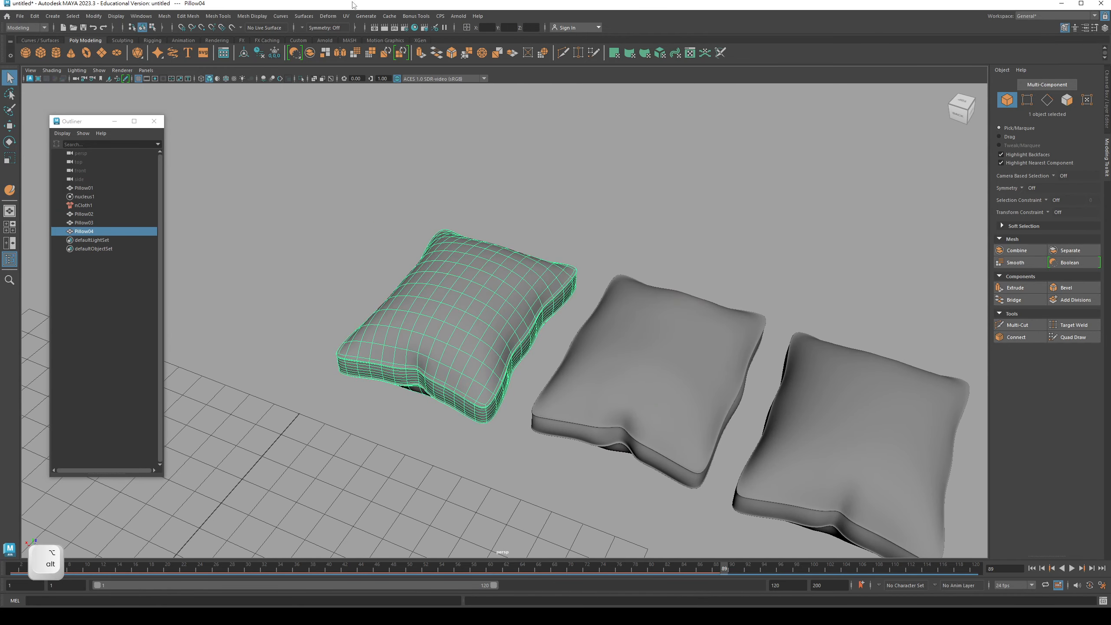
alt+middle_drag(319, 242, 310, 242)
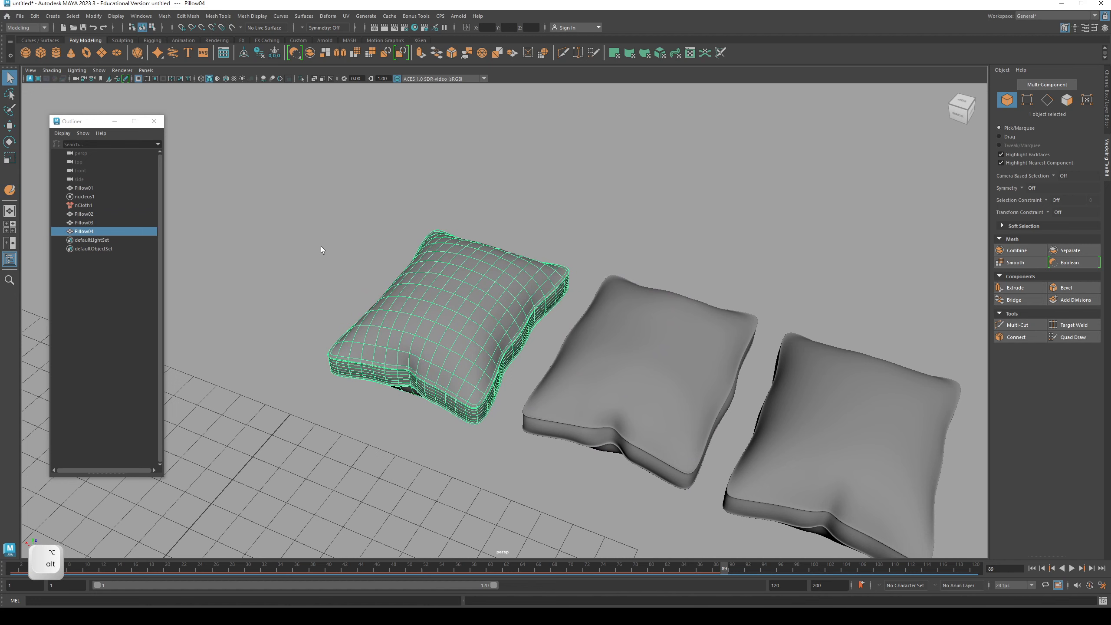
key(y)
alt+drag(416, 323, 461, 284)
key(ctrl)
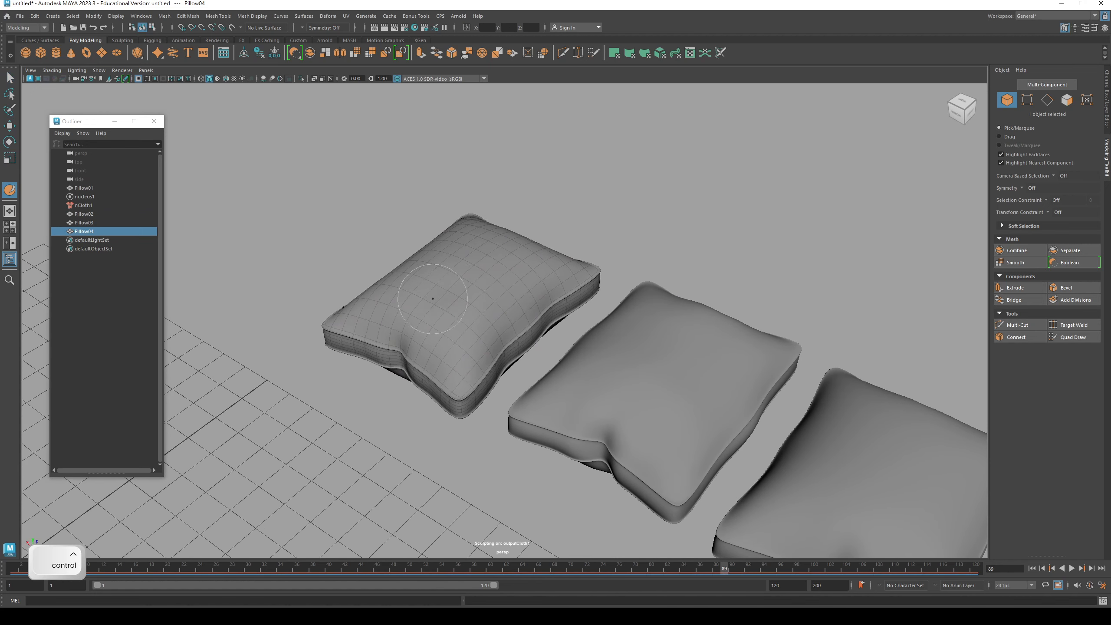
key(shift)
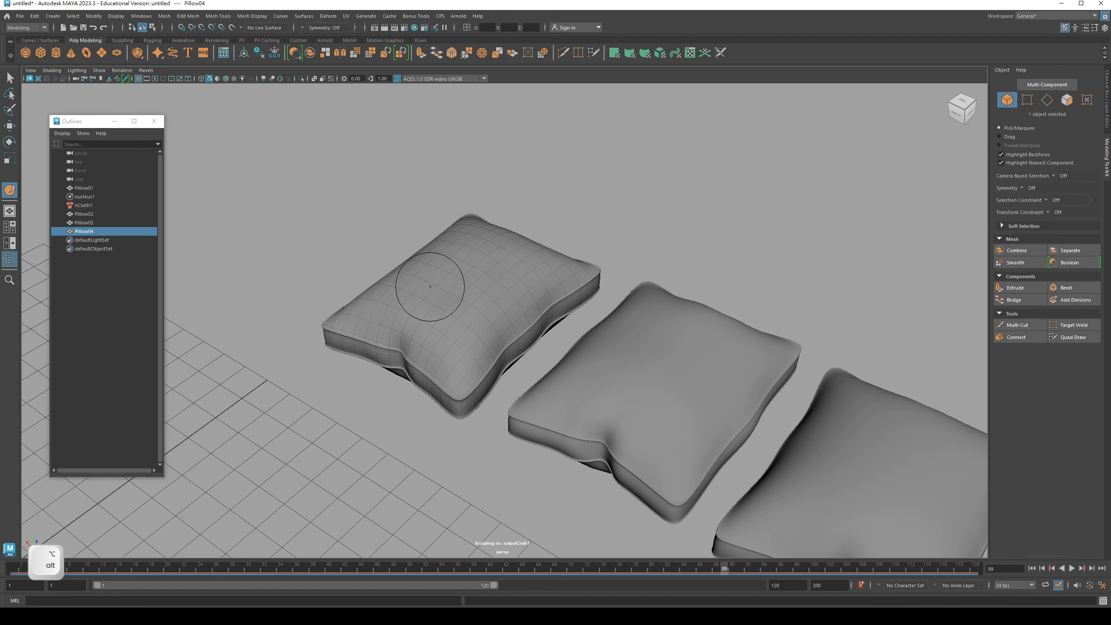
alt+drag(422, 285, 478, 285)
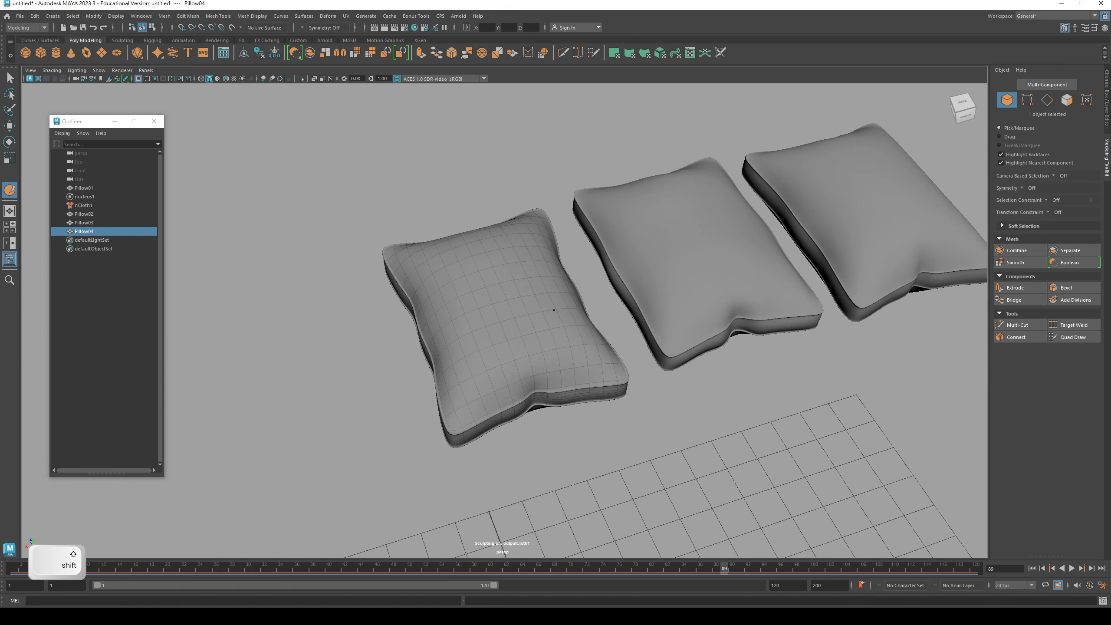
alt+drag(554, 310, 510, 332)
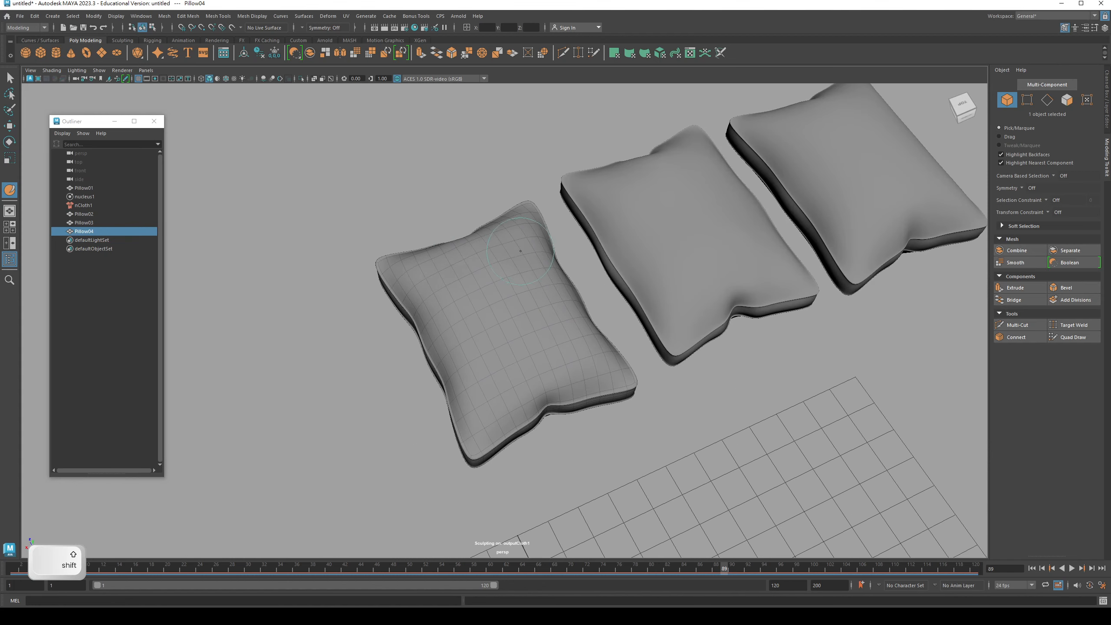
alt+drag(487, 248, 548, 285)
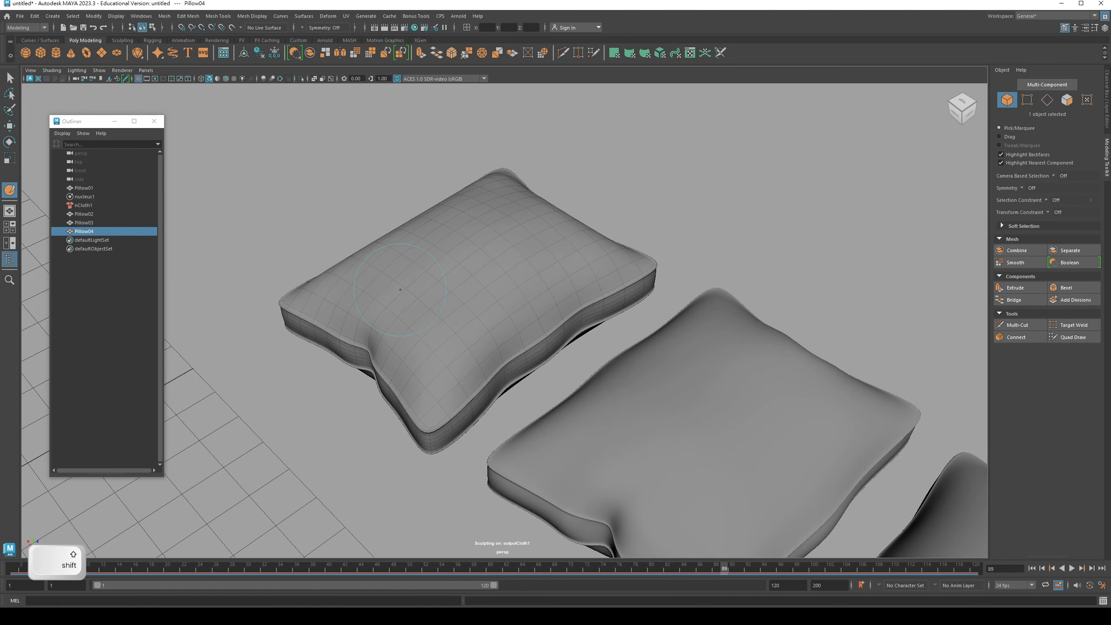
alt+drag(422, 295, 461, 288)
scroll(461, 288, down, 2)
key(q)
click(379, 273)
Step: Select Pillow02, Pillow03 and Pillow04 together and display their transform channels
scroll(557, 315, down, 4)
alt+drag(557, 316, 380, 307)
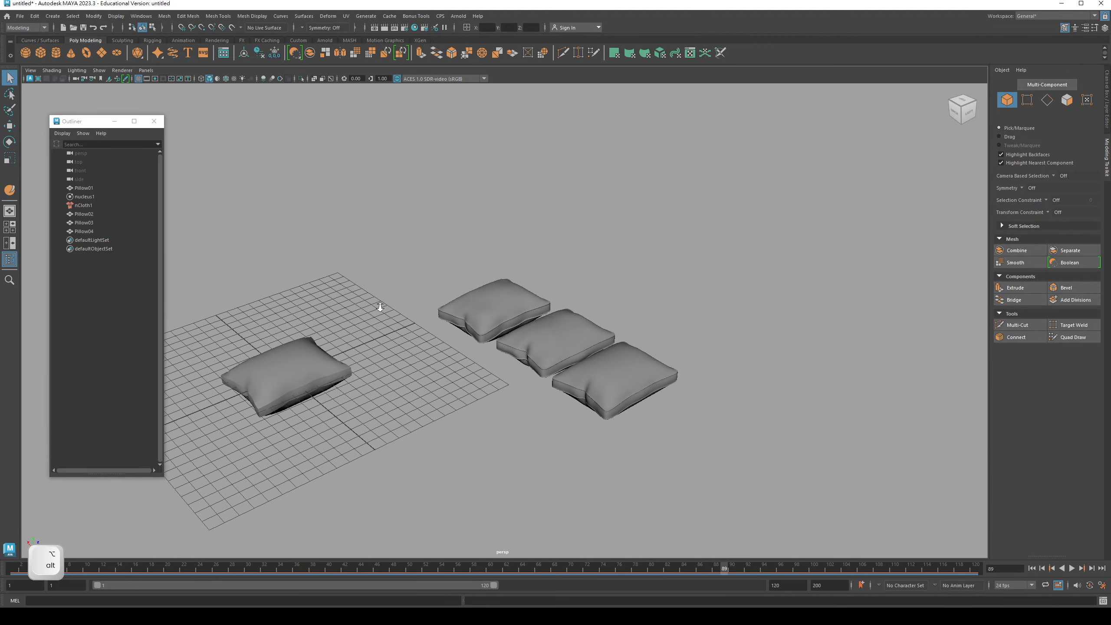
alt+drag(559, 294, 469, 307)
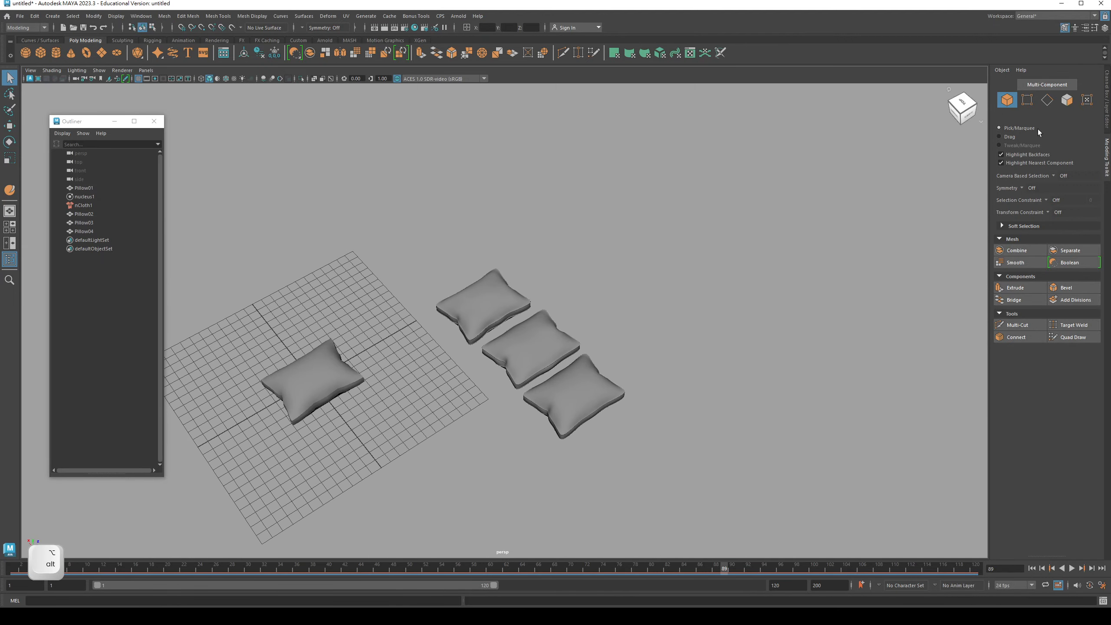
click(1105, 82)
alt+middle_drag(541, 327, 531, 313)
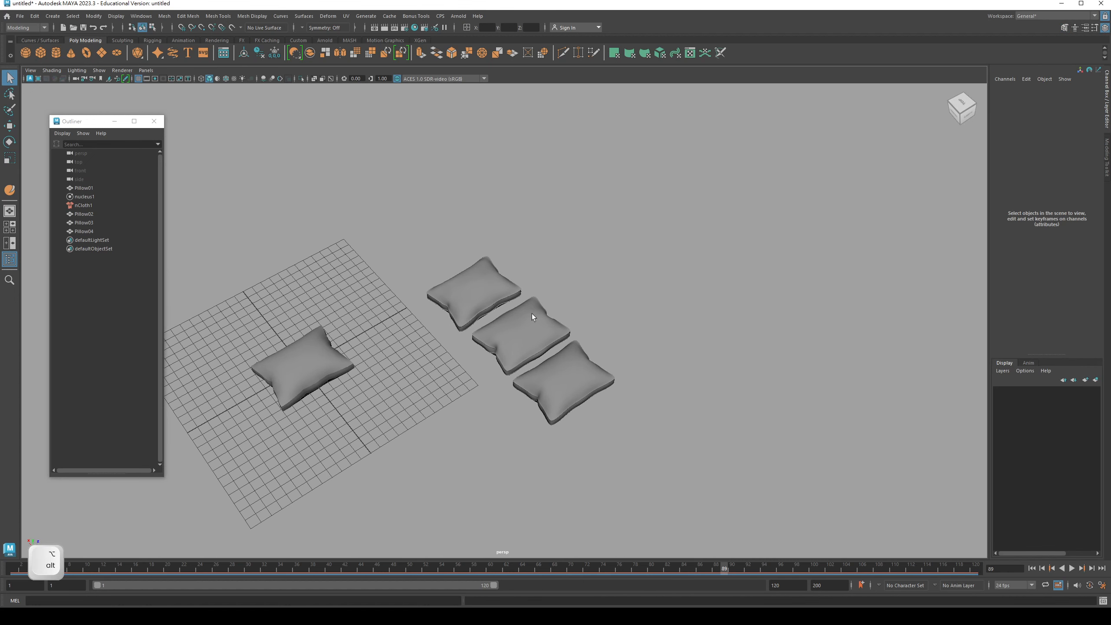
key(q)
click(490, 292)
click(592, 399)
alt+drag(591, 399, 622, 386)
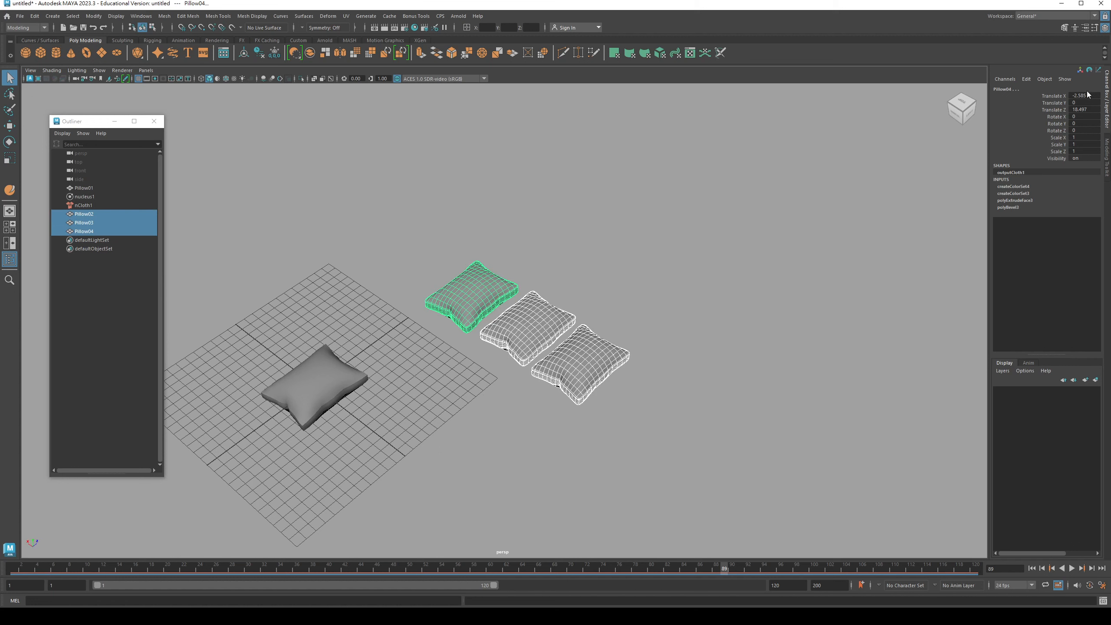
Step: Move Pillow04 alone onto the grid so that it sits next to Pillow01
click(471, 304)
key(w)
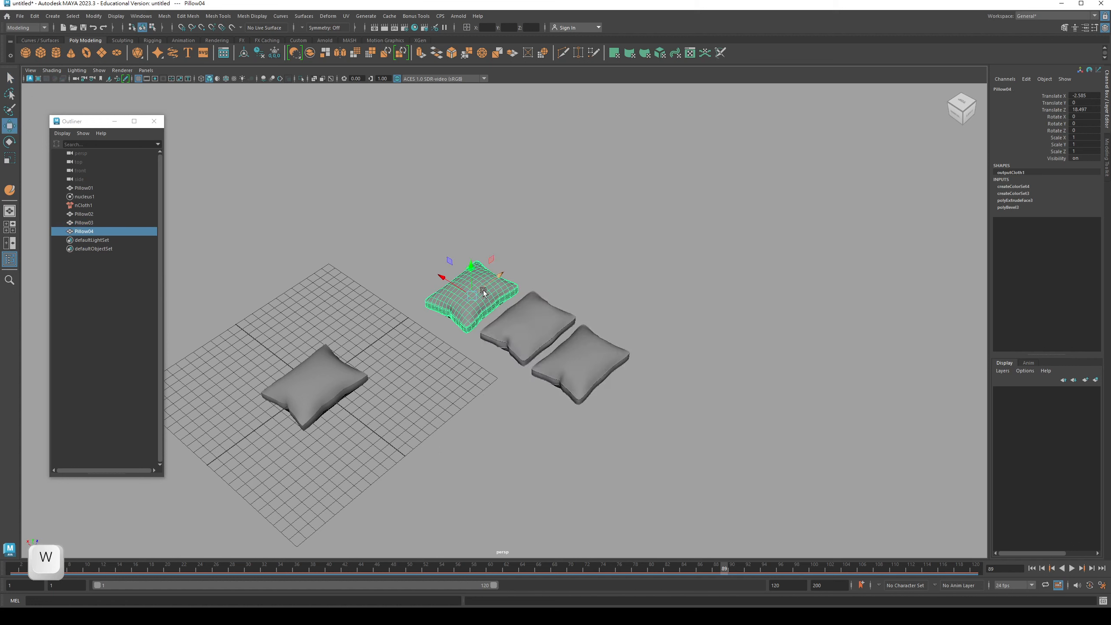
drag(483, 292, 312, 339)
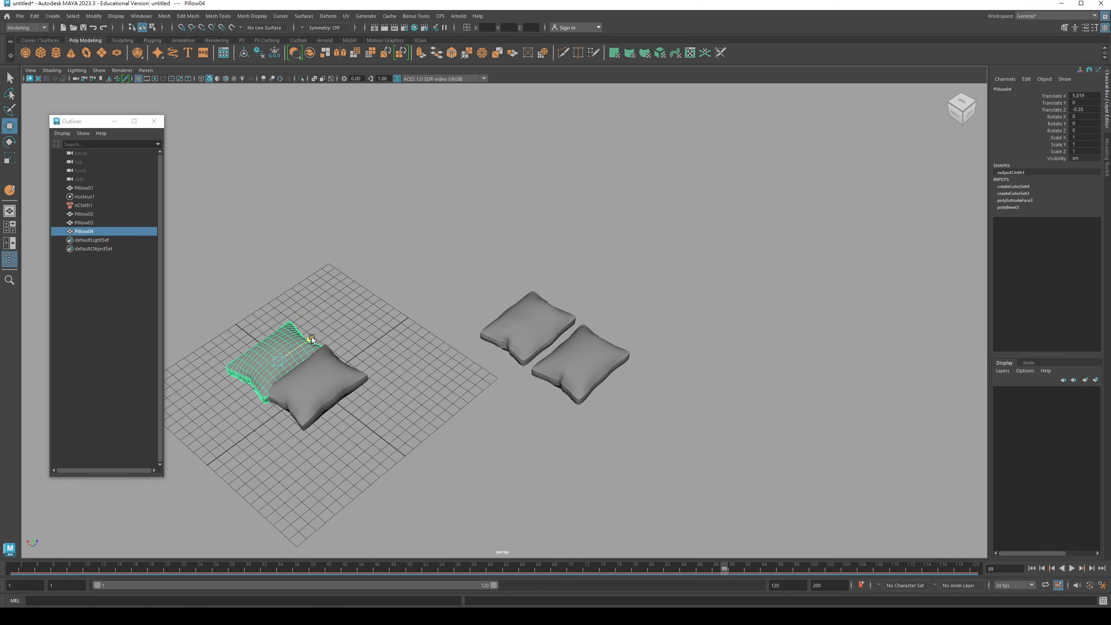
key(q)
Step: Move Pillow02 onto the grid on the opposite side of Pillow01 from Pillow04
click(501, 325)
key(w)
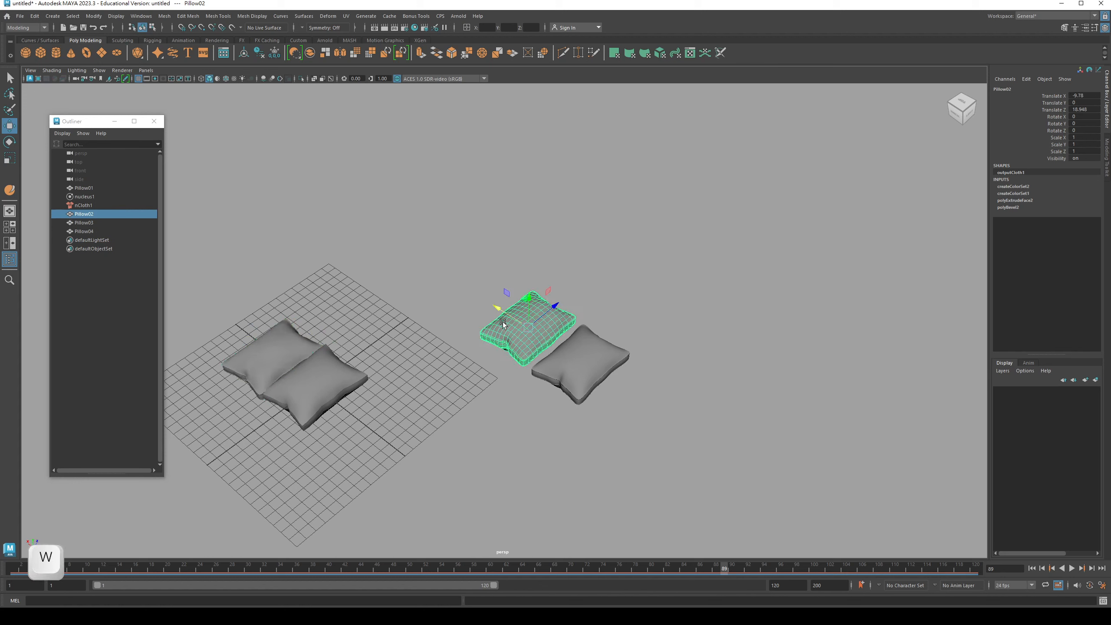
alt+drag(539, 314, 373, 436)
Step: Move Pillow03 onto the grid so that it sits beside the other pillows
key(q)
click(581, 346)
key(w)
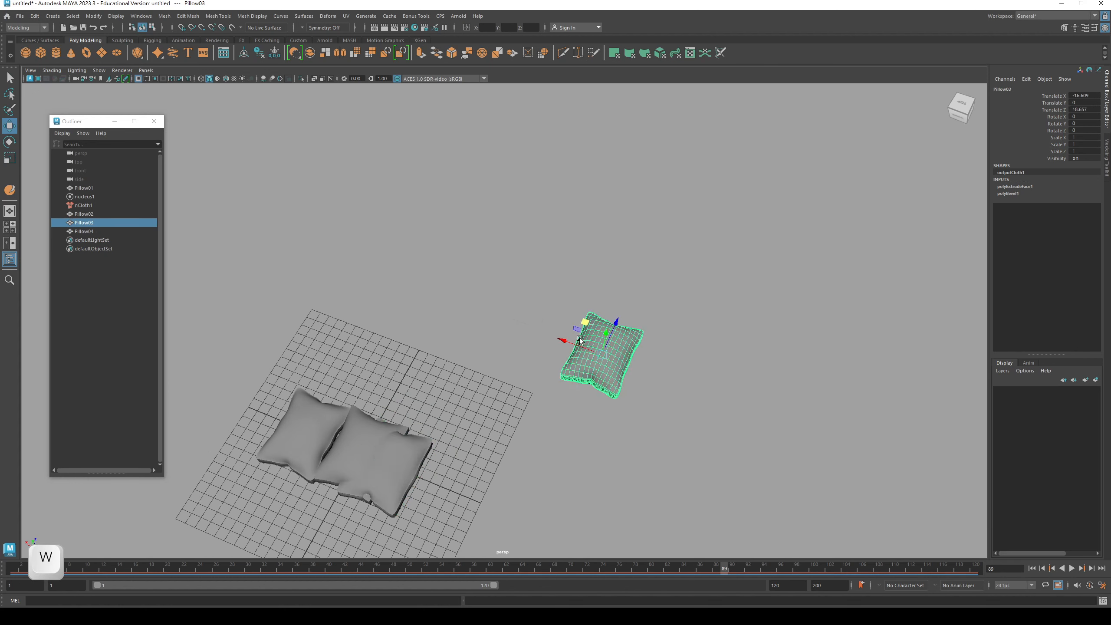
drag(580, 326, 434, 459)
Step: Hide Pillow01, then select Pillow02, Pillow03 and Pillow04 and shift them together along X to centre them on the grid
click(83, 188)
key(ctrl+h)
alt+drag(502, 394, 530, 376)
drag(288, 337, 568, 477)
key(w)
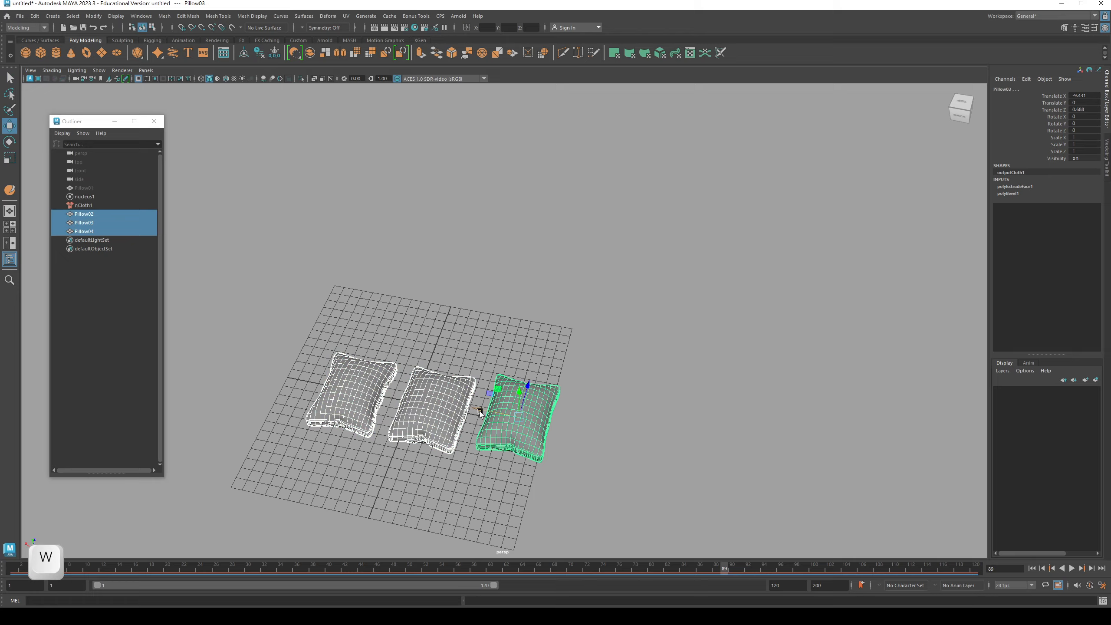
drag(479, 409, 466, 407)
key(q)
alt+drag(402, 387, 446, 340)
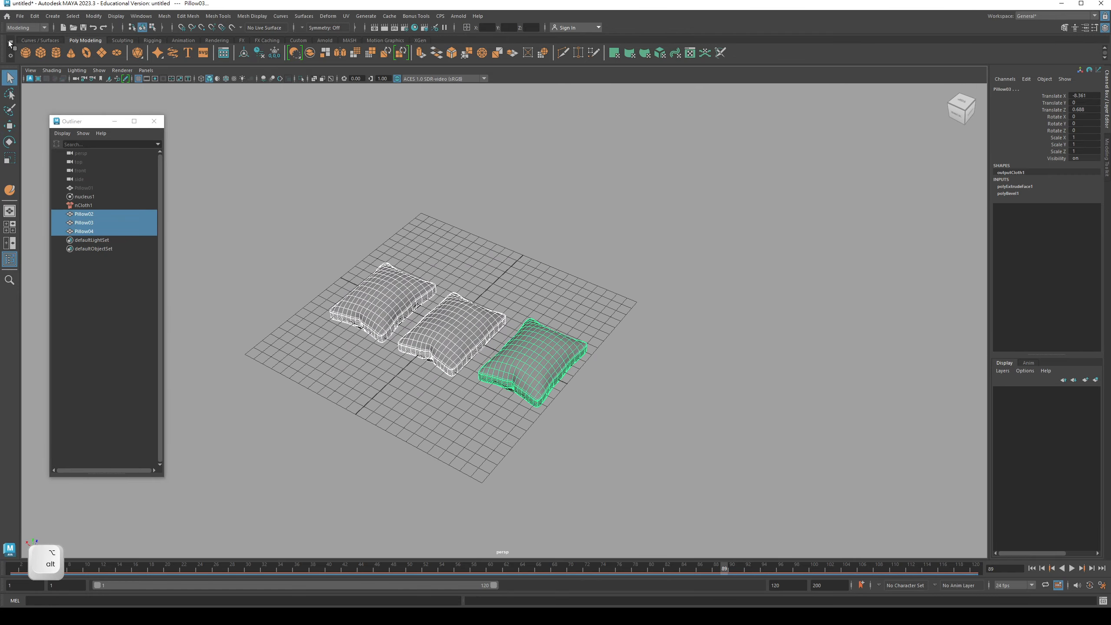
Step: Export the three selected pillows as the Maya Binary file Piloows.mb in the project's scenes folder, then deselect them
click(20, 16)
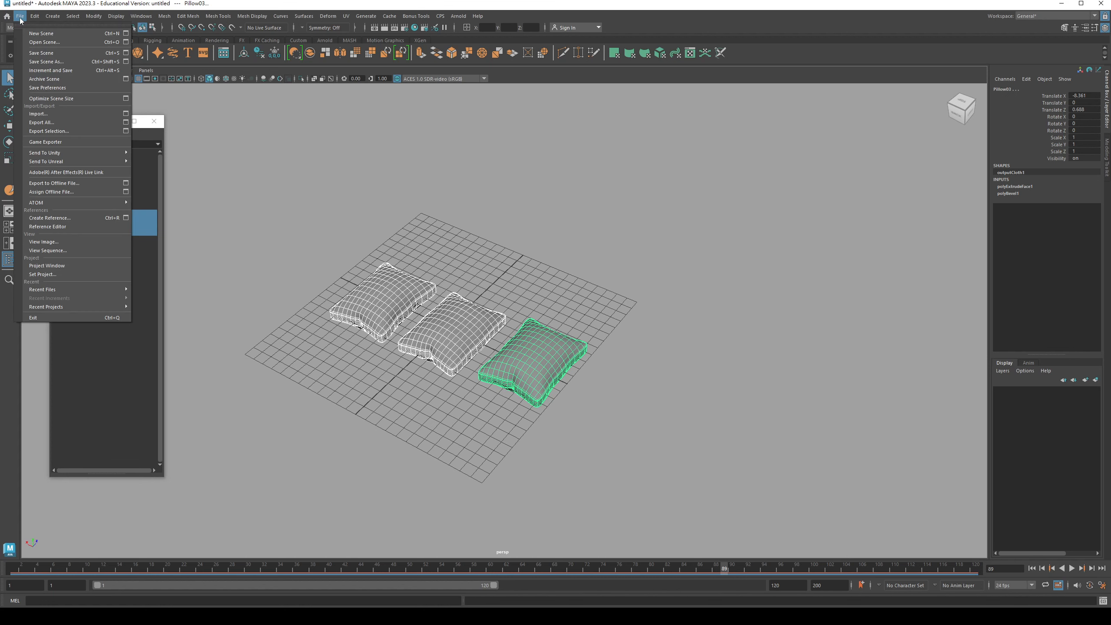
click(49, 132)
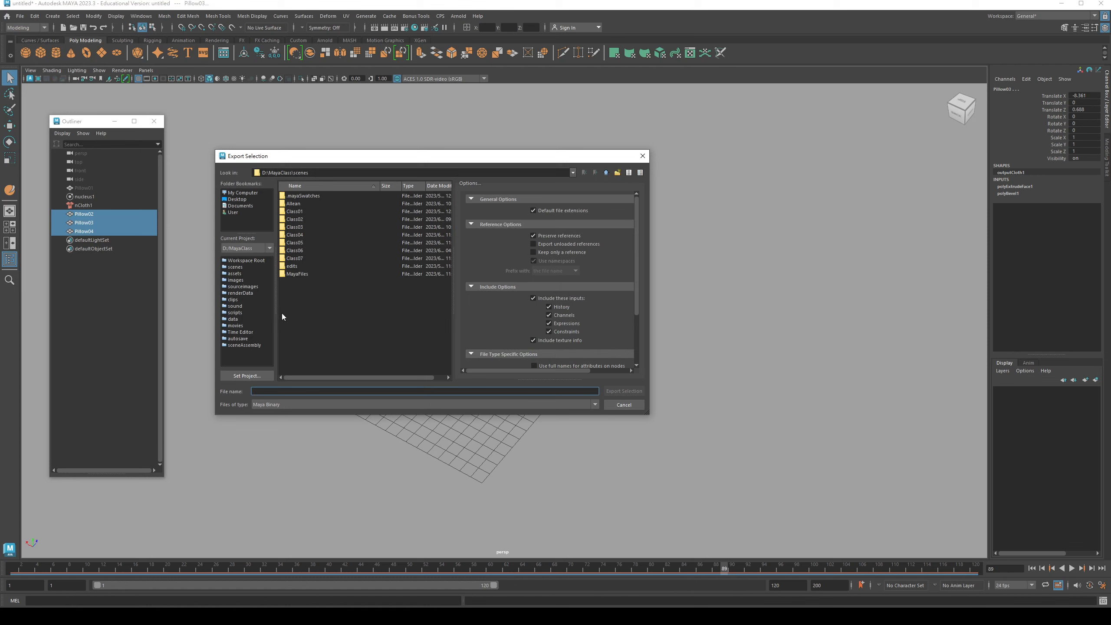
text(P)
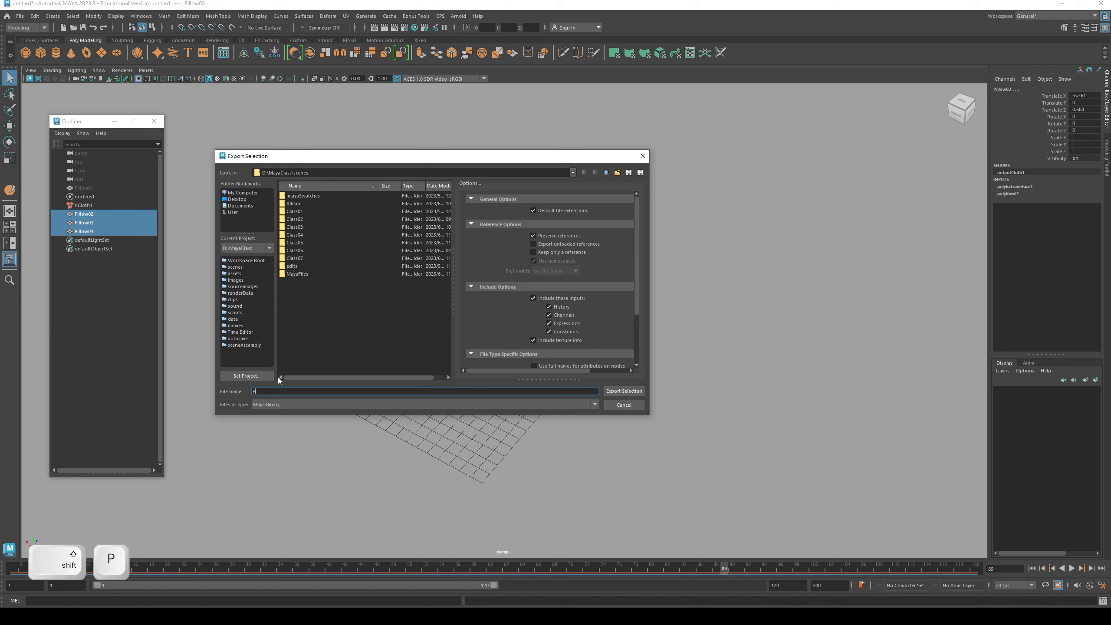
text(iloow)
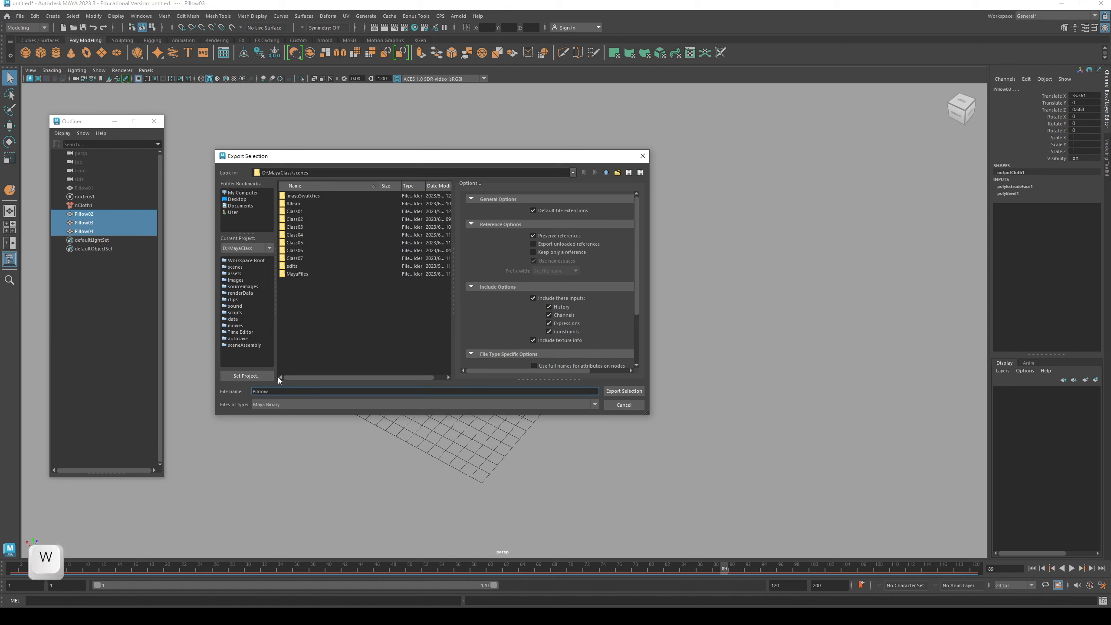
text(s.mb)
click(285, 404)
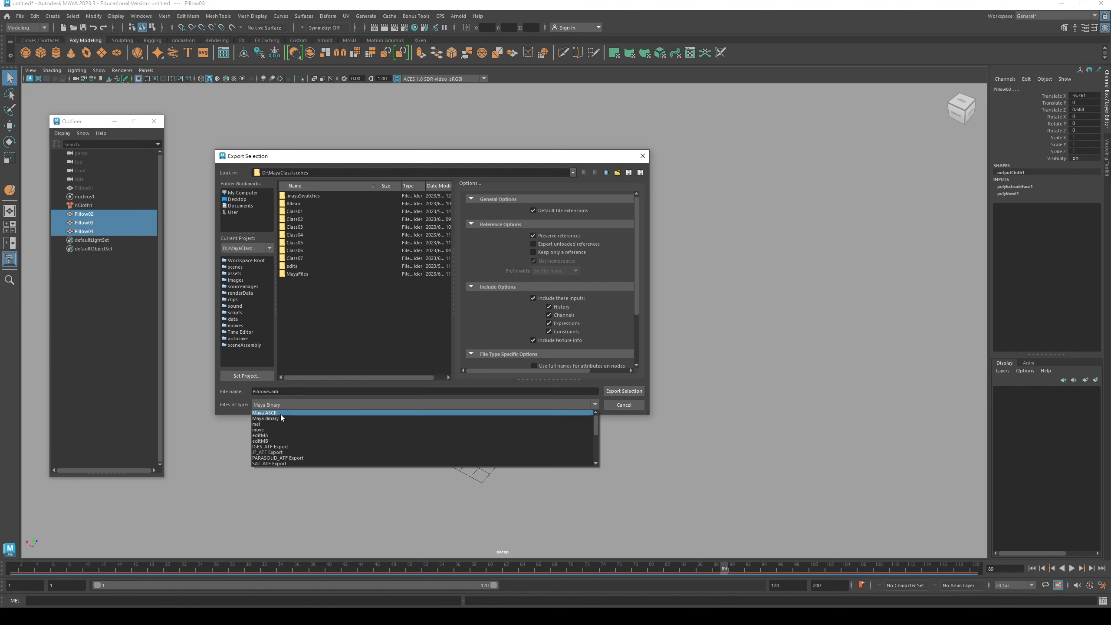
click(295, 391)
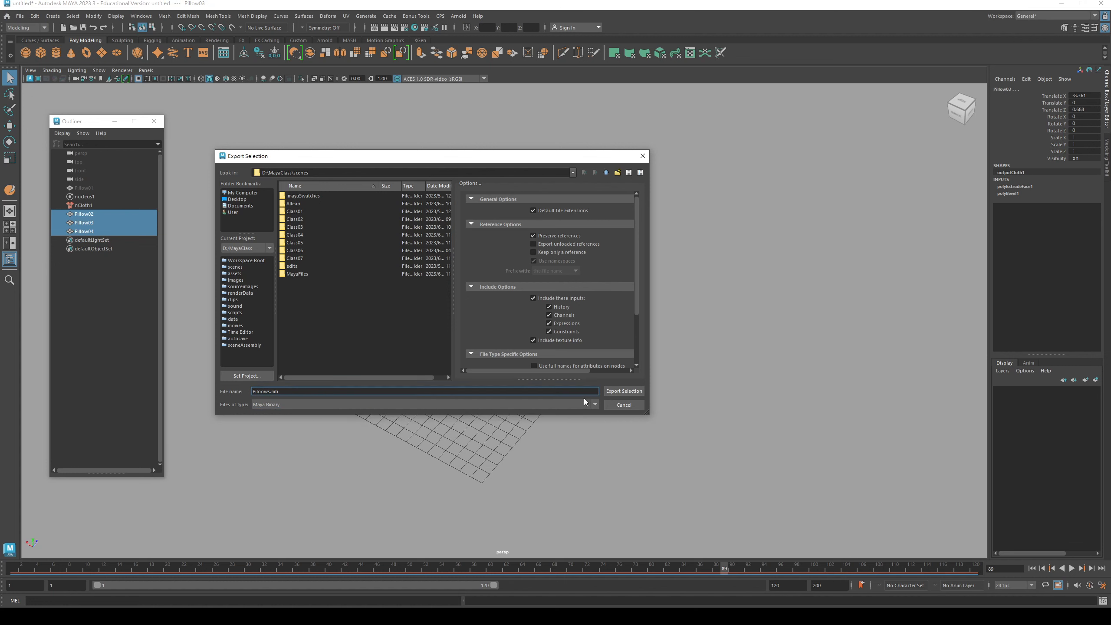
click(613, 389)
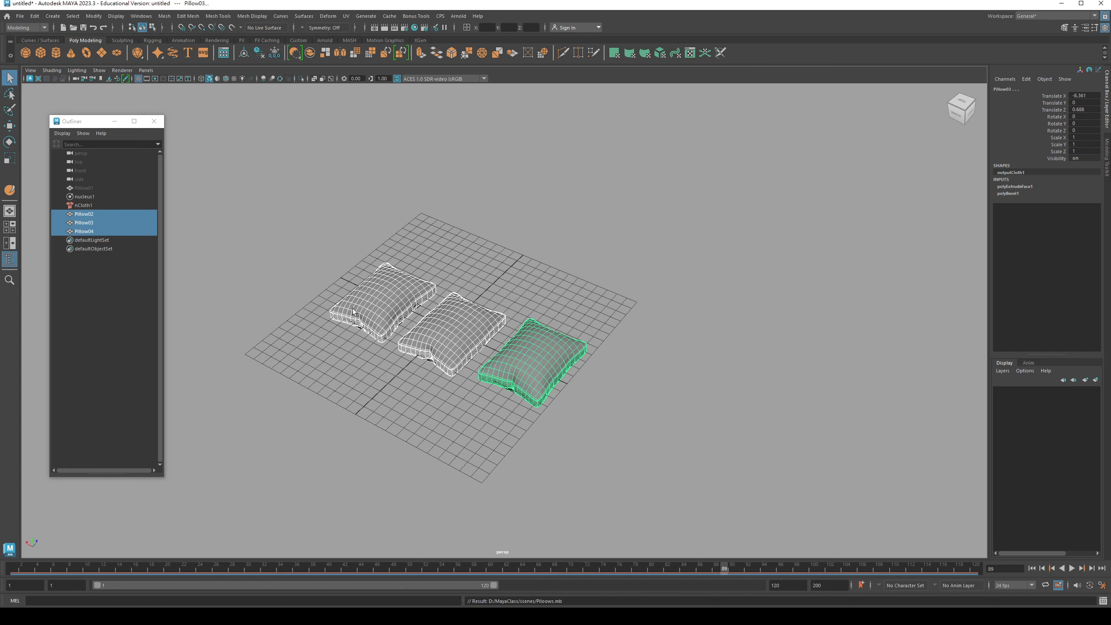
click(485, 302)
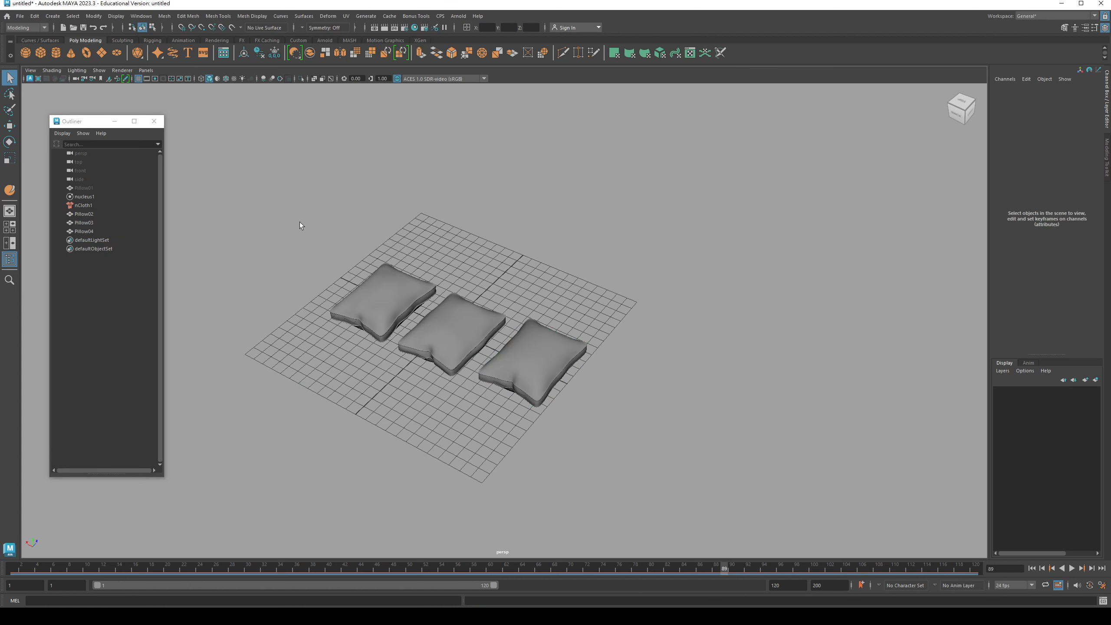
Step: Switch to the Livingroom.06.ma scene and import Piloows.mb from the scenes folder
key(F2)
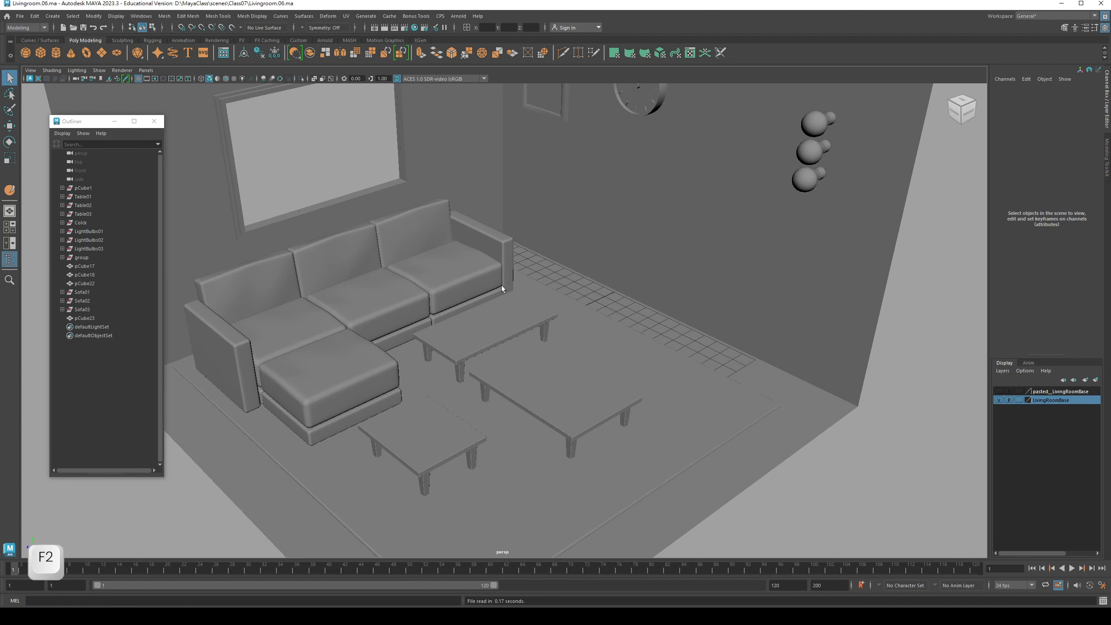
mouse_move(503, 339)
alt+mouse_down()
mouse_move(546, 330)
mouse_move(503, 334)
alt+mouse_up()
alt+right_drag(503, 335, 391, 324)
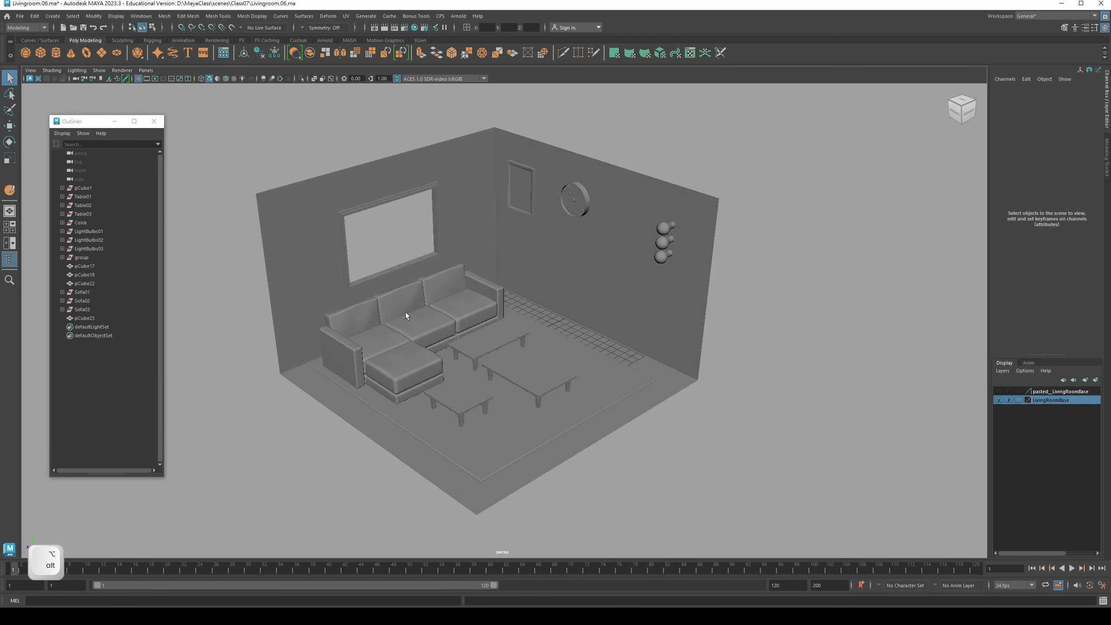
alt+drag(405, 313, 377, 304)
click(19, 16)
click(36, 110)
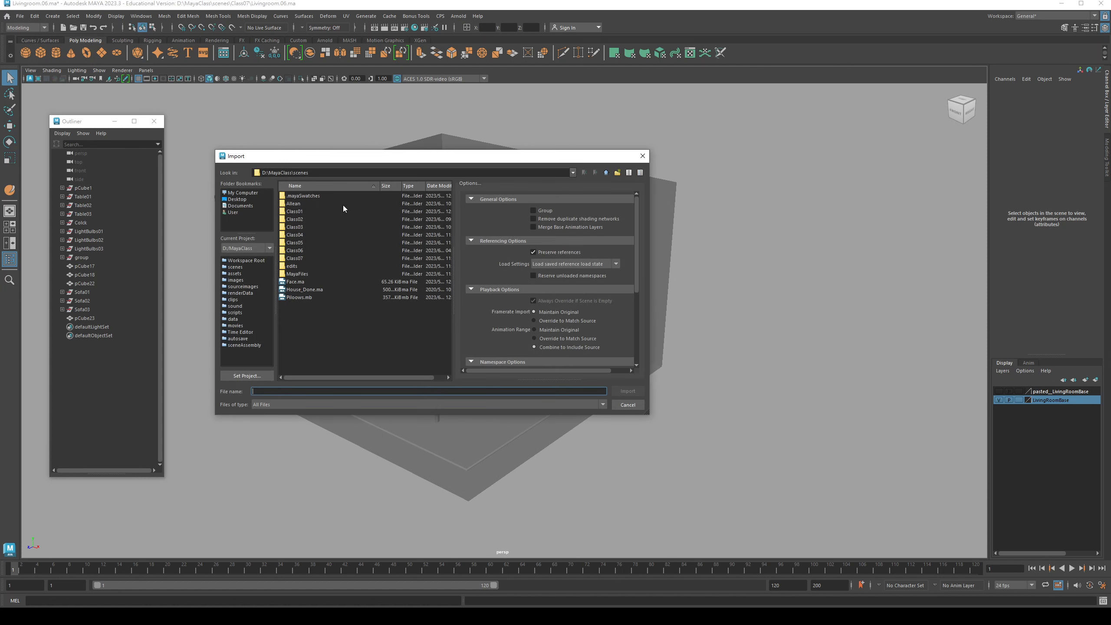
click(304, 298)
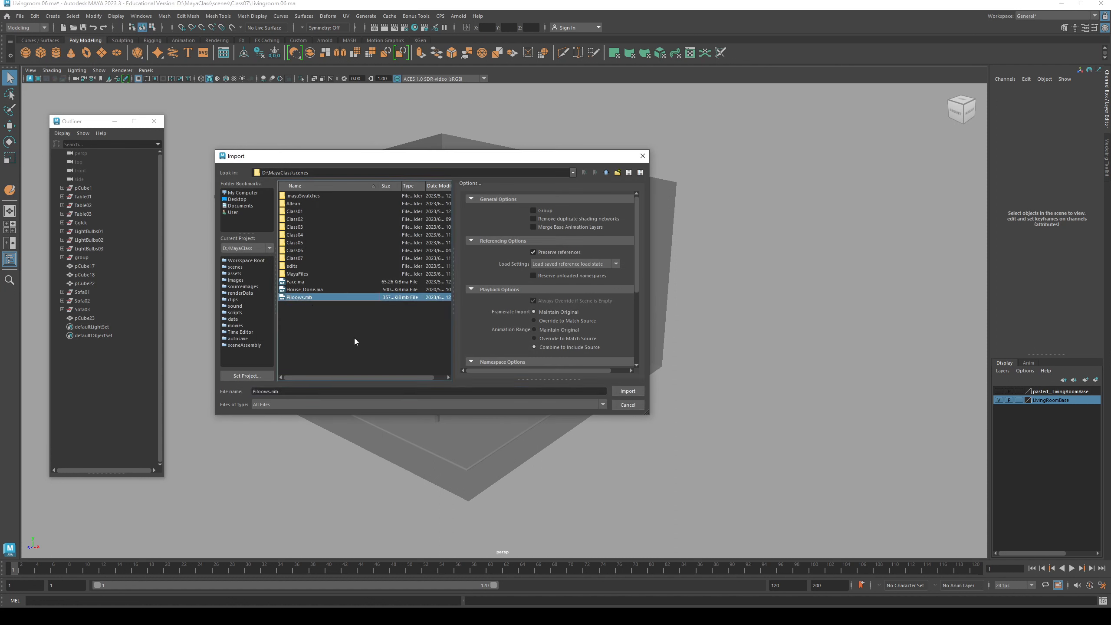
click(626, 390)
Step: Display the room in wireframe and select the imported pillows to identify each one among the furniture
alt+drag(432, 351, 496, 381)
key(4)
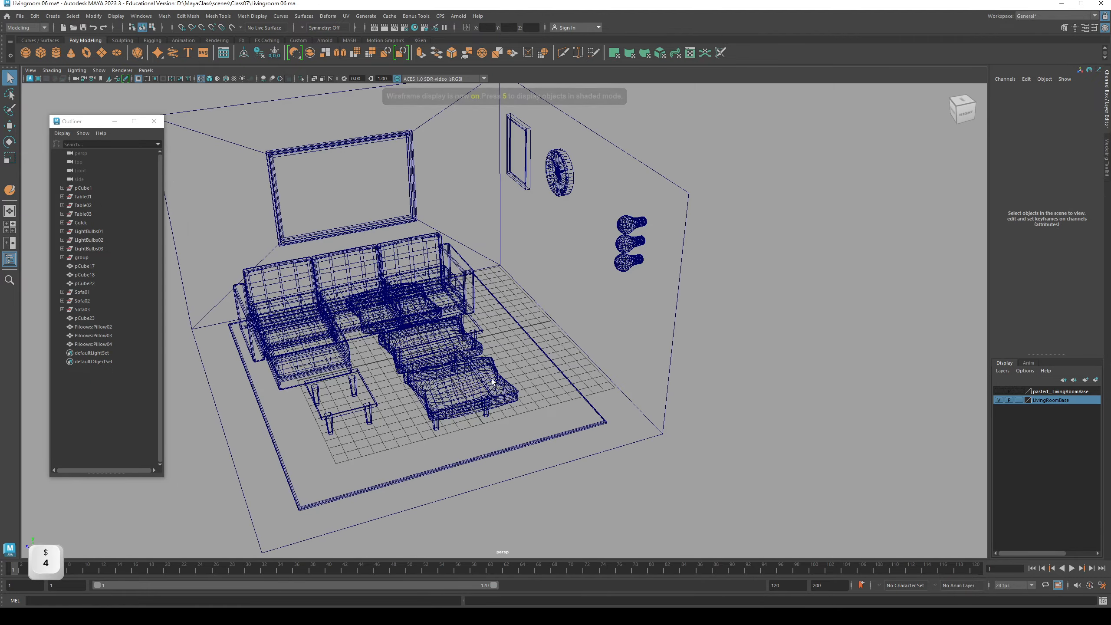
click(506, 387)
shift+click(457, 342)
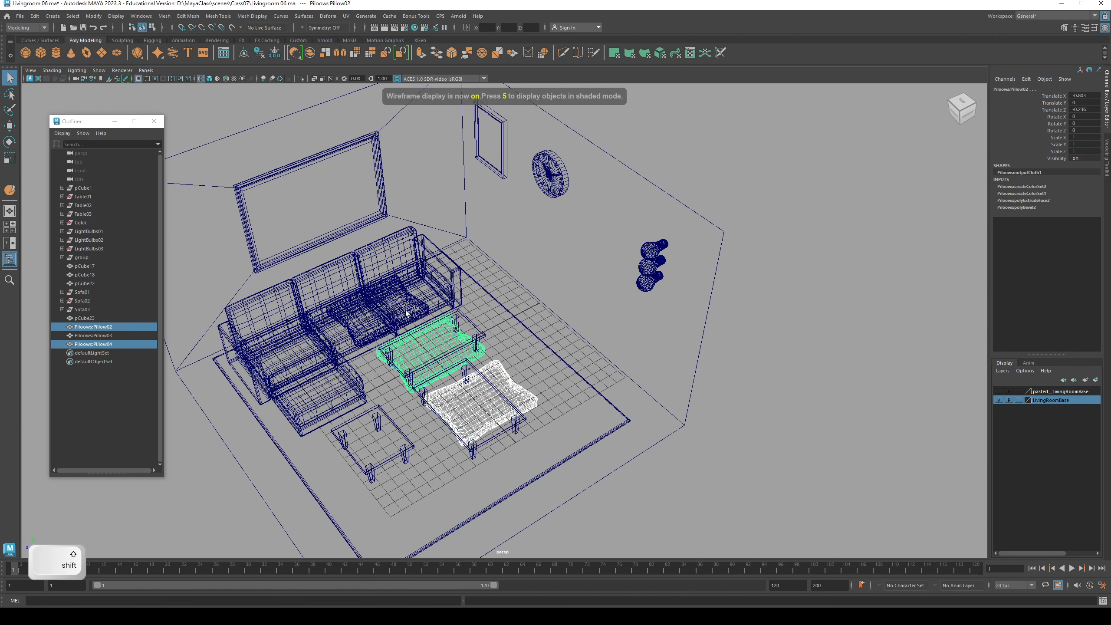
shift+click(415, 337)
click(354, 321)
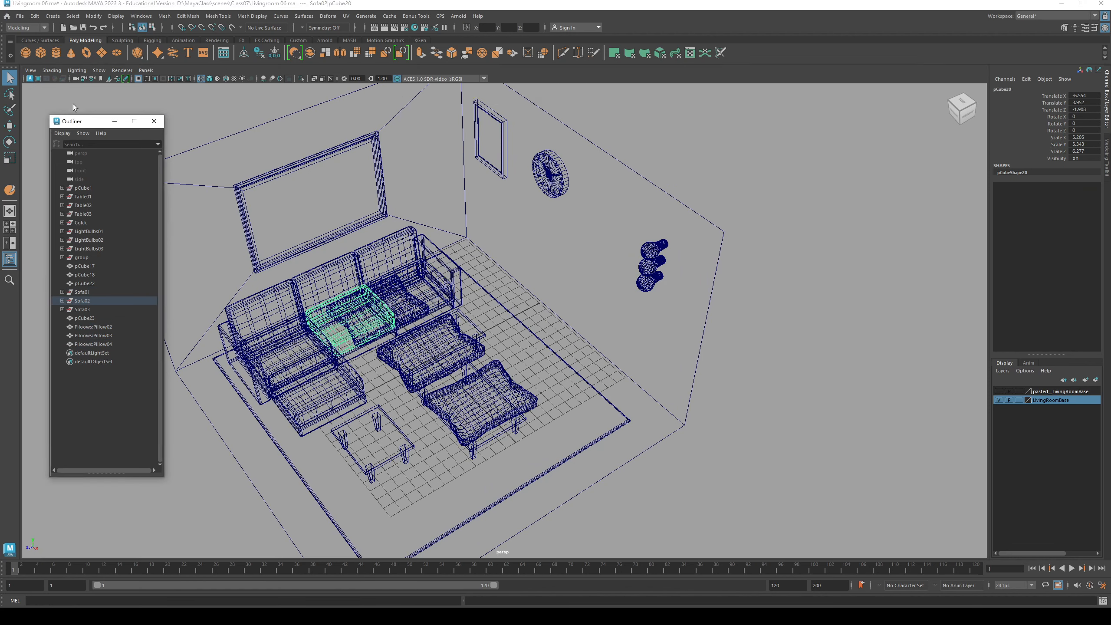
click(97, 329)
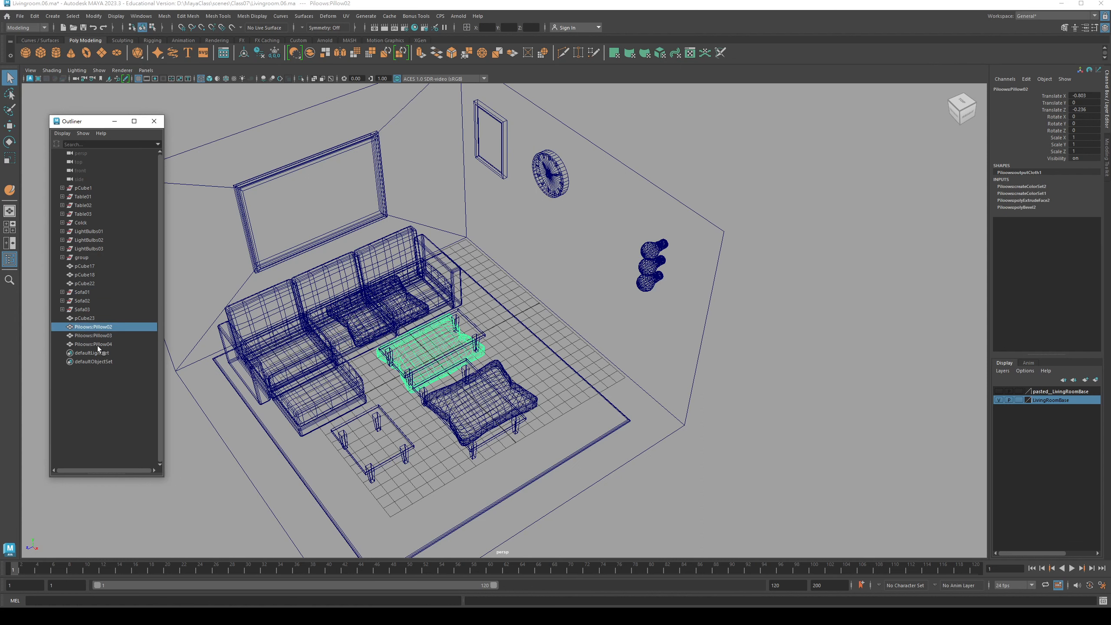
shift+click(99, 348)
click(100, 344)
click(99, 334)
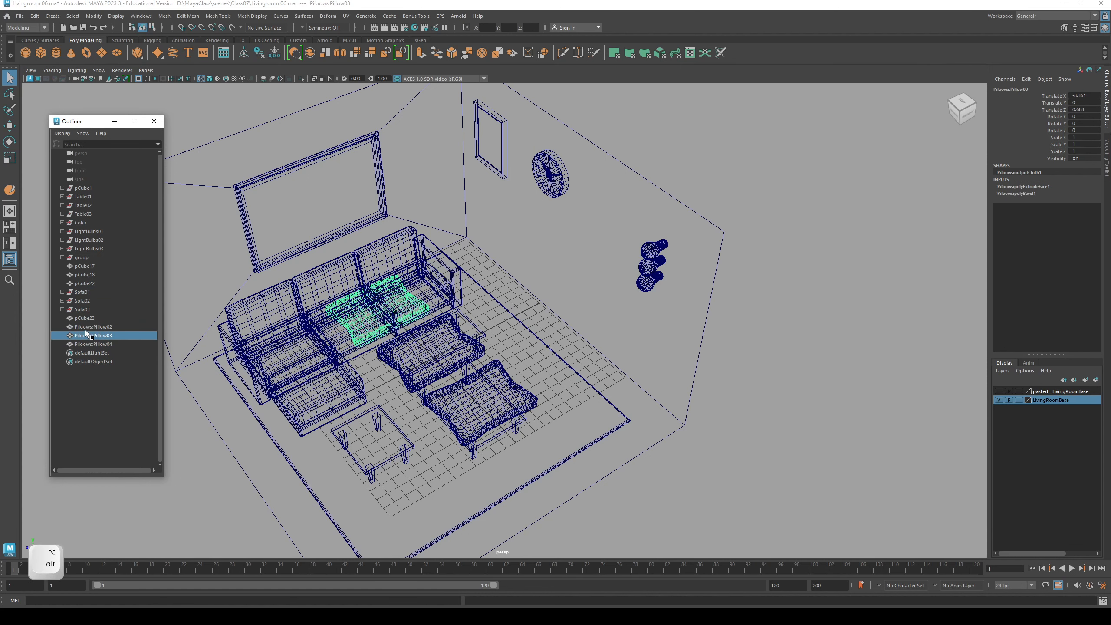
Step: Remove the Piloows: prefix from the first imported pillow so that it is named Pillow02
double_click(100, 328)
drag(95, 329, 3, 332)
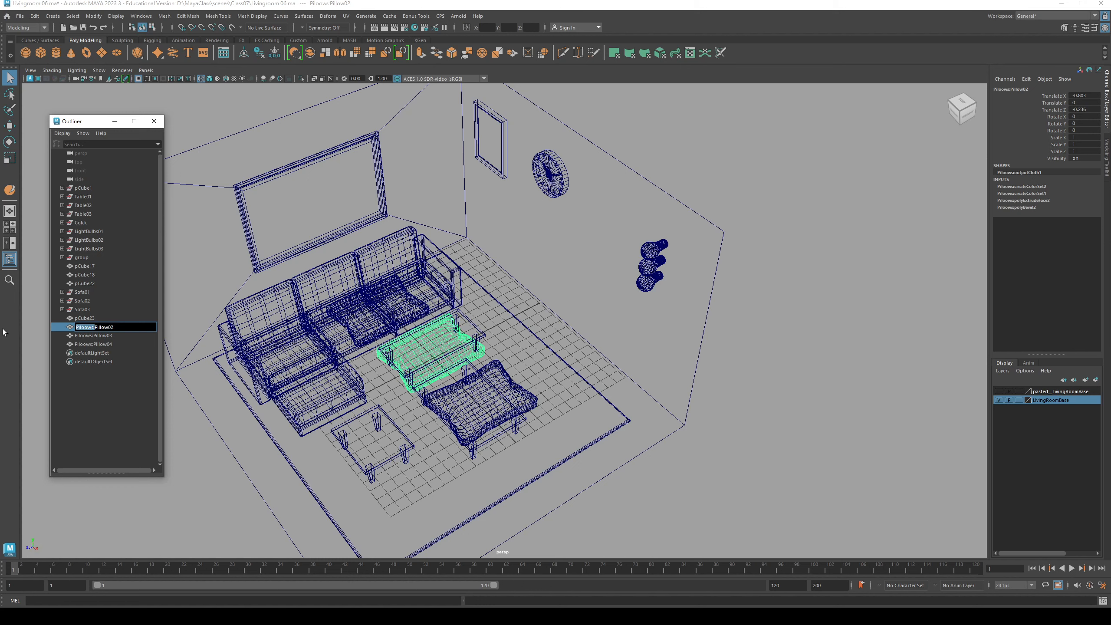
key(BackSpace)
key(Return)
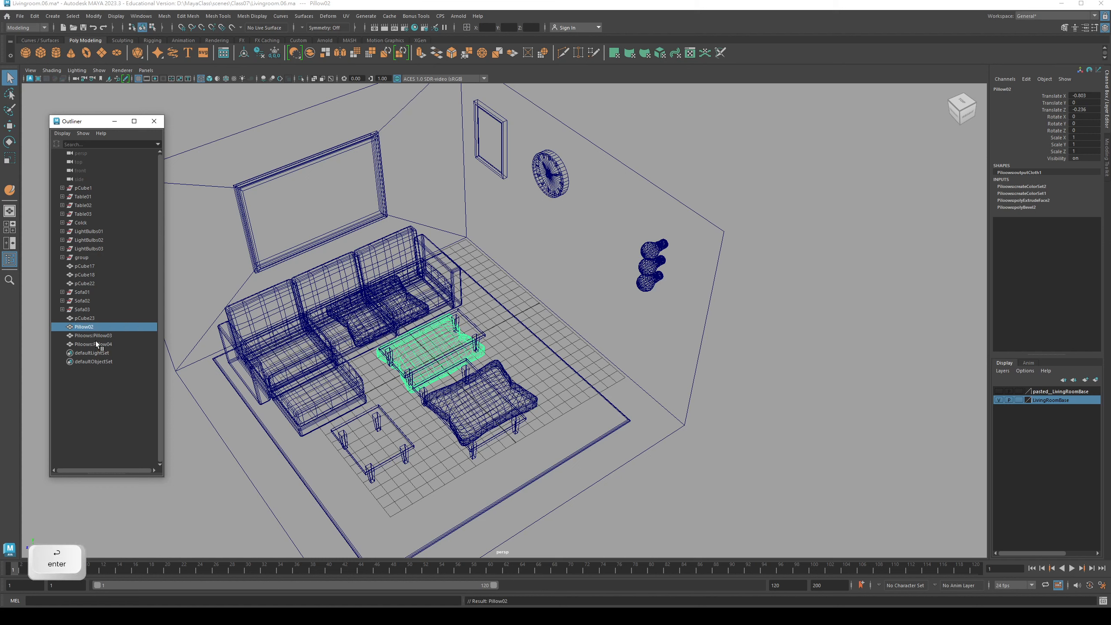
Step: Rename Piloows:Pillow03 as Pillow03 and clear the selection
double_click(96, 335)
drag(96, 336, 31, 340)
key(BackSpace)
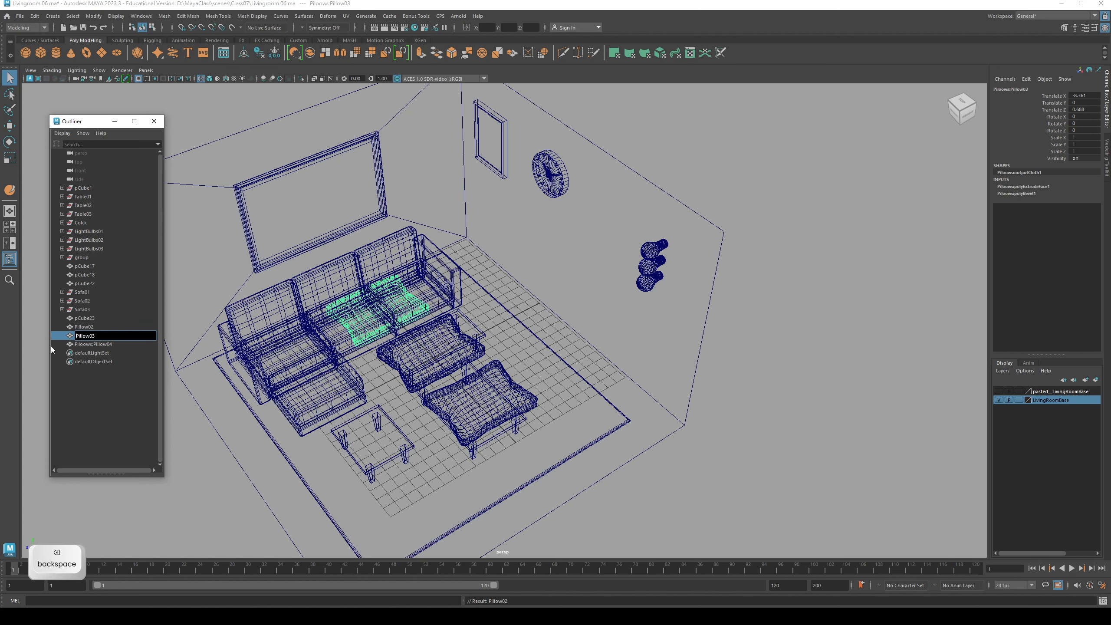
key(Return)
click(106, 397)
Step: Rename Piloows:Pillow04 as Pillow04
double_click(95, 345)
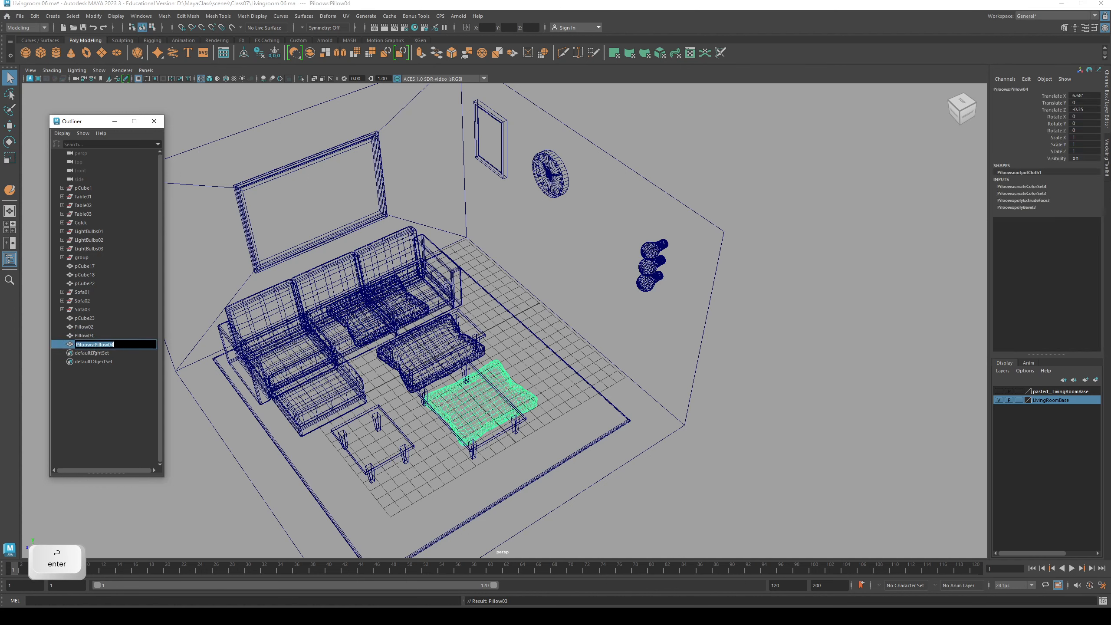
drag(95, 345, 79, 345)
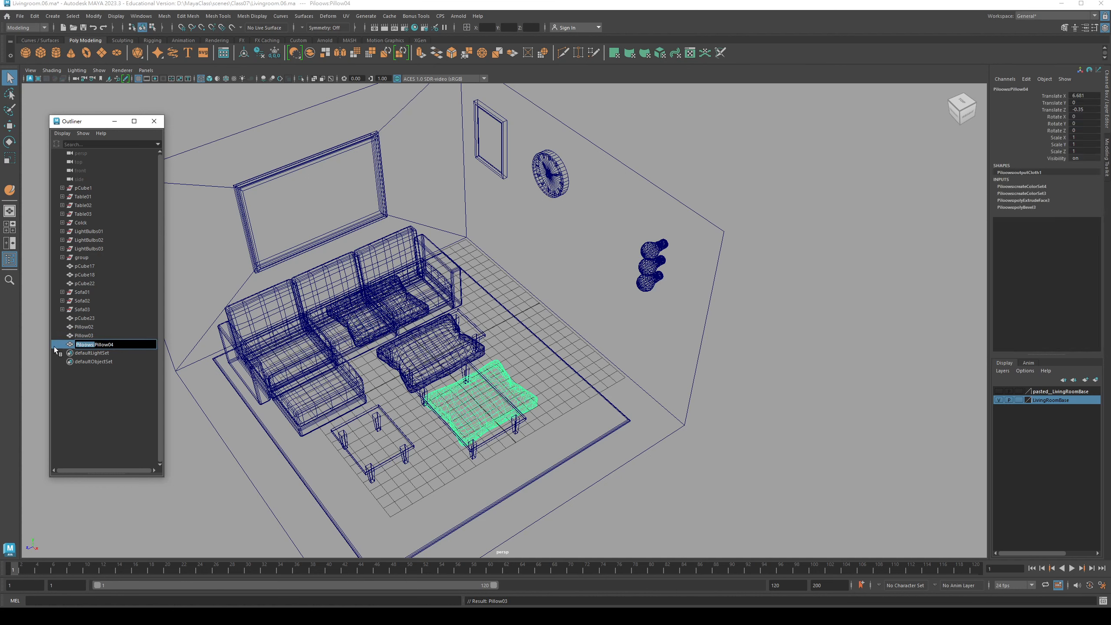
key(BackSpace)
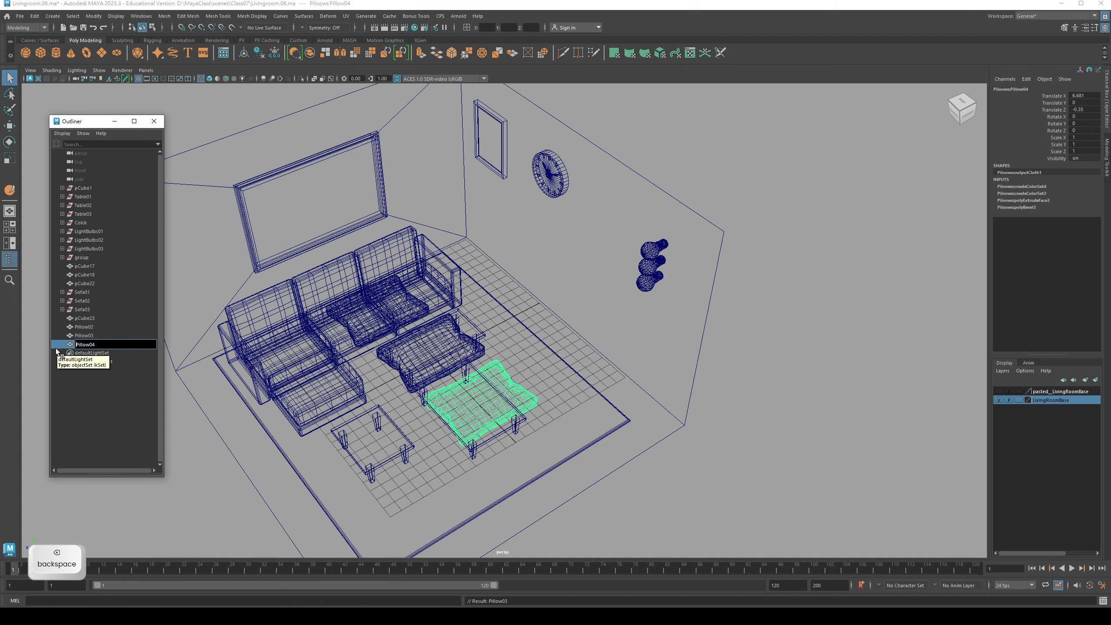
key(Return)
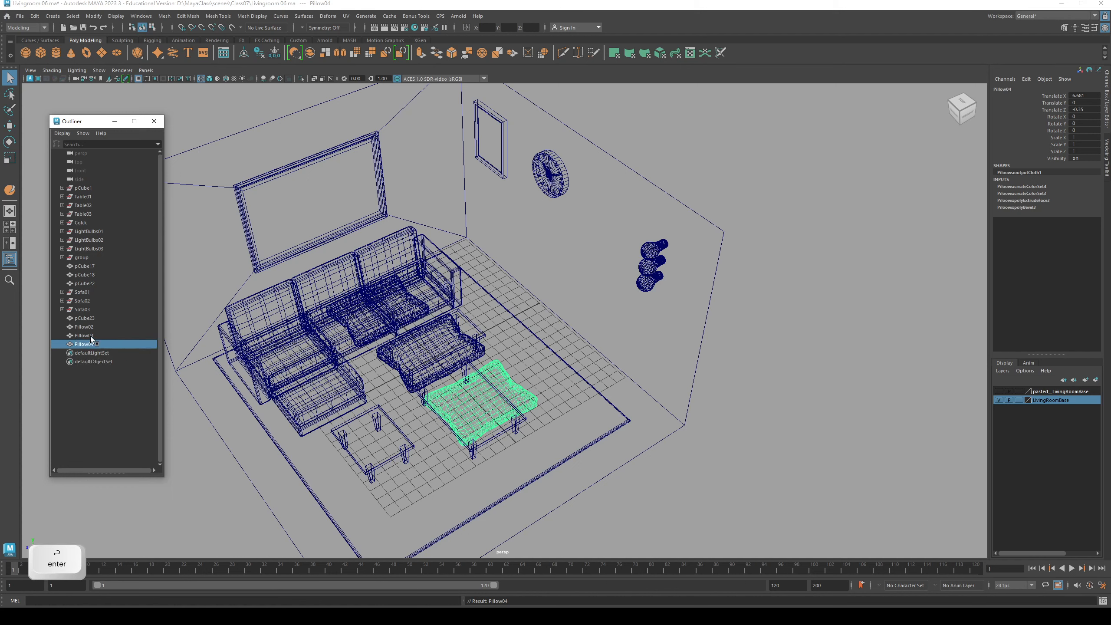
Step: Select all three pillows, return to shaded display, and move them along X out of the room onto the empty floor area
click(85, 326)
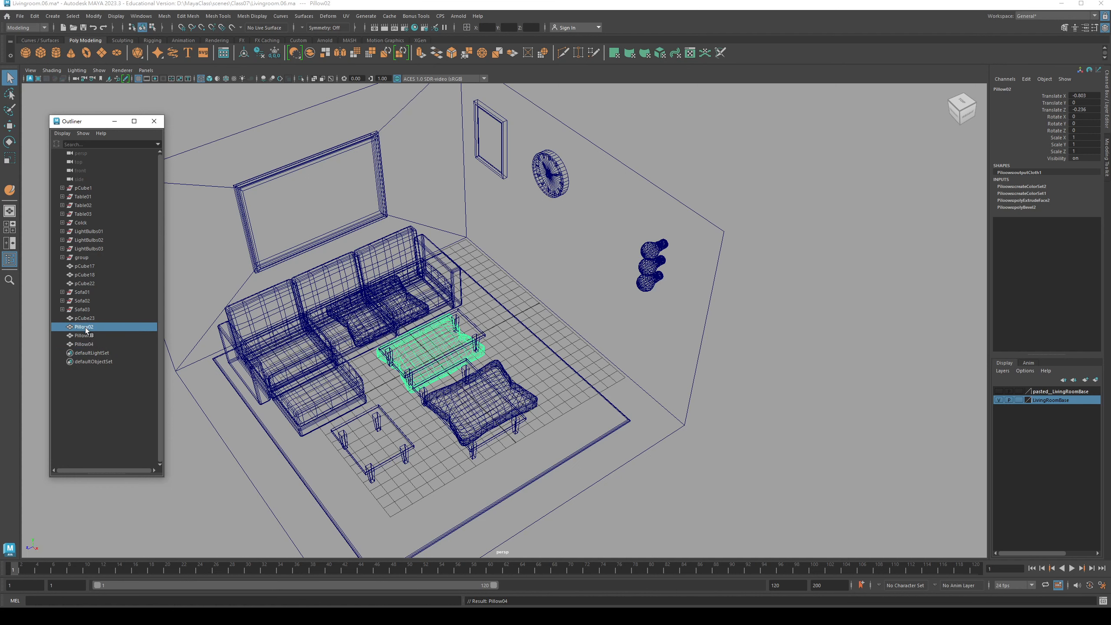
shift+click(91, 344)
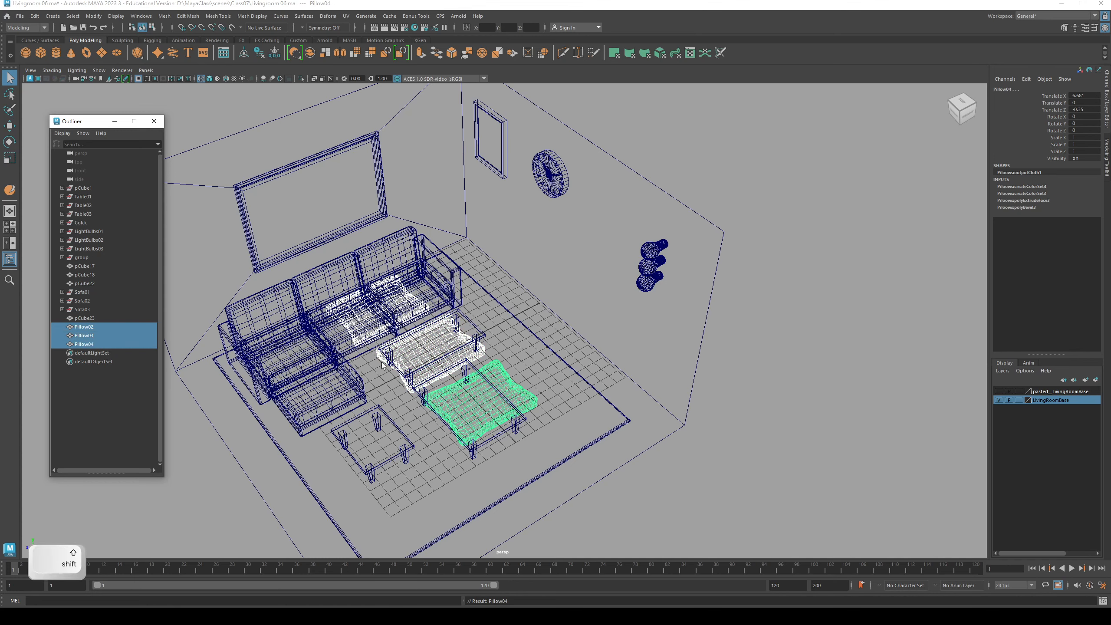
alt+drag(438, 372, 497, 383)
key(w)
key(5)
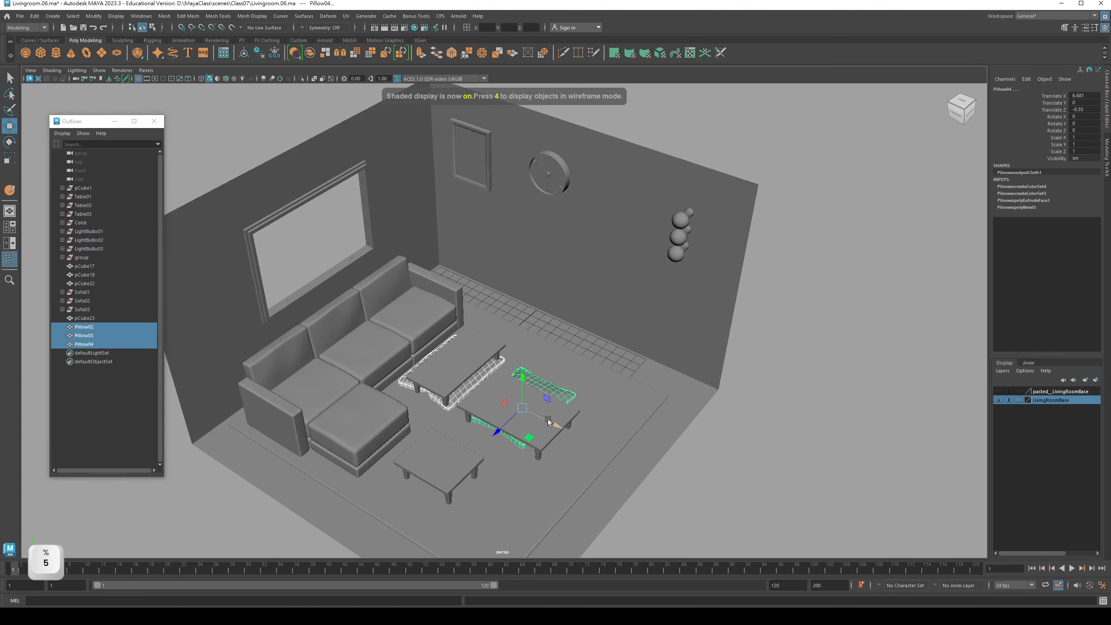
drag(552, 423, 720, 445)
alt+middle_drag(721, 445, 612, 366)
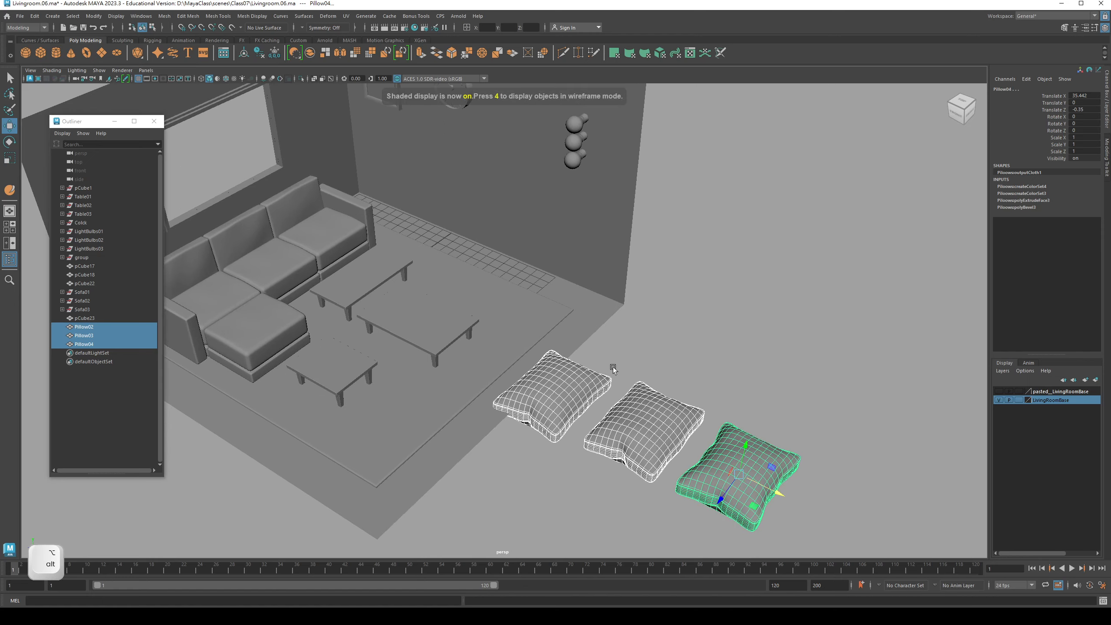
Step: Scale the three pillows down uniformly to 0.71
key(r)
drag(737, 474, 717, 482)
key(q)
Step: Move Pillow02 and Pillow04 individually closer to Pillow03 so that the three form a tight row outside the room
click(620, 435)
key(w)
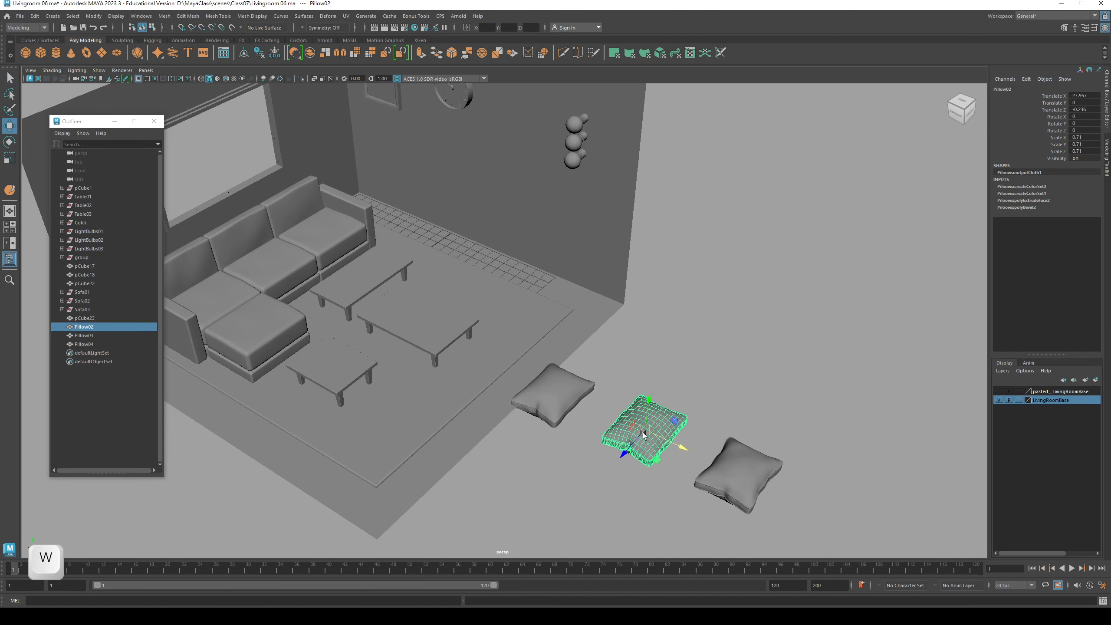
drag(655, 458, 618, 452)
key(q)
key(w)
click(759, 500)
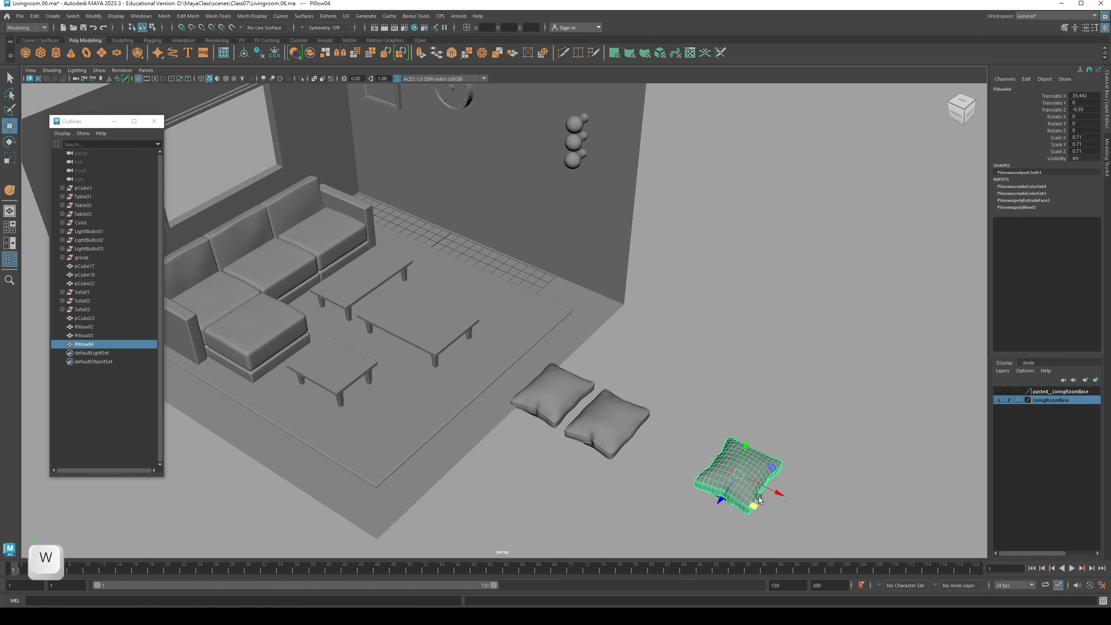
drag(750, 506, 666, 399)
key(q)
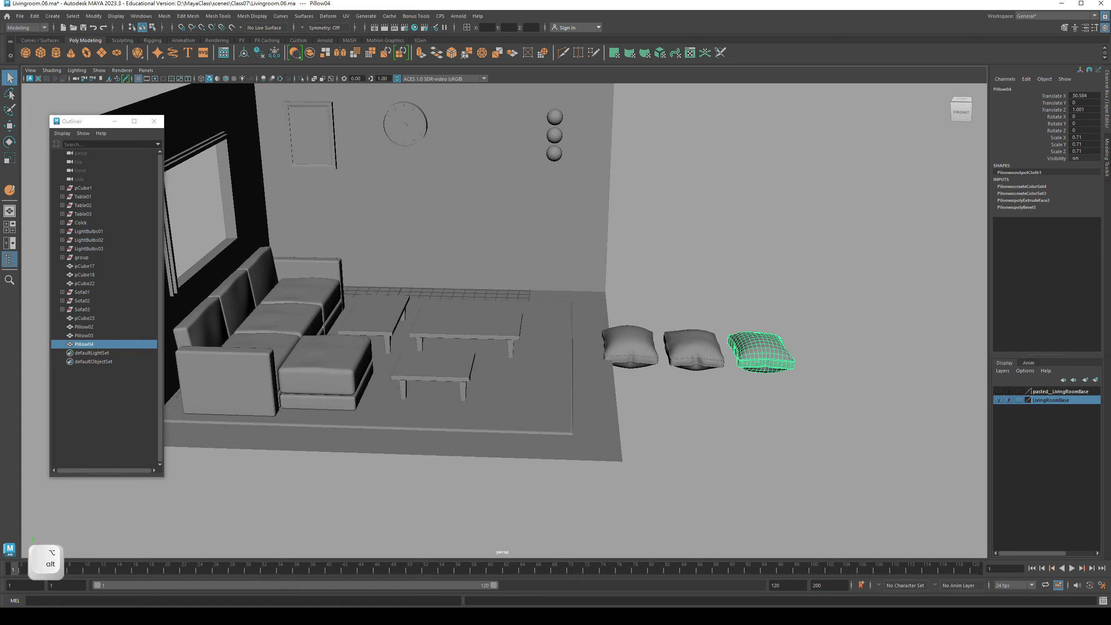
Step: Bring up the LivingRoom01-transformed.jpeg reference beside the scene to compare the pillow placement on the sofa
click(411, 616)
alt+drag(423, 341, 345, 355)
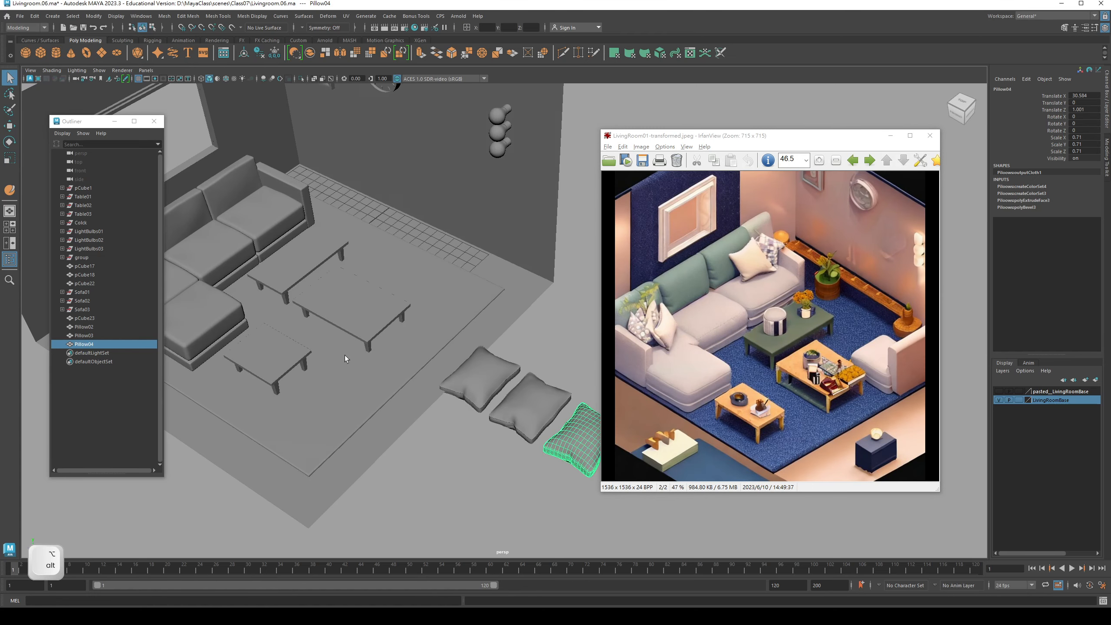
Step: Move Pillow03 onto the sofa's far seat and tilt it to about 14.7, -4.8 and -32.5 degrees in X, Y and Z
alt+middle_drag(345, 356, 413, 377)
key(q)
click(549, 398)
key(w)
alt+drag(539, 420, 565, 415)
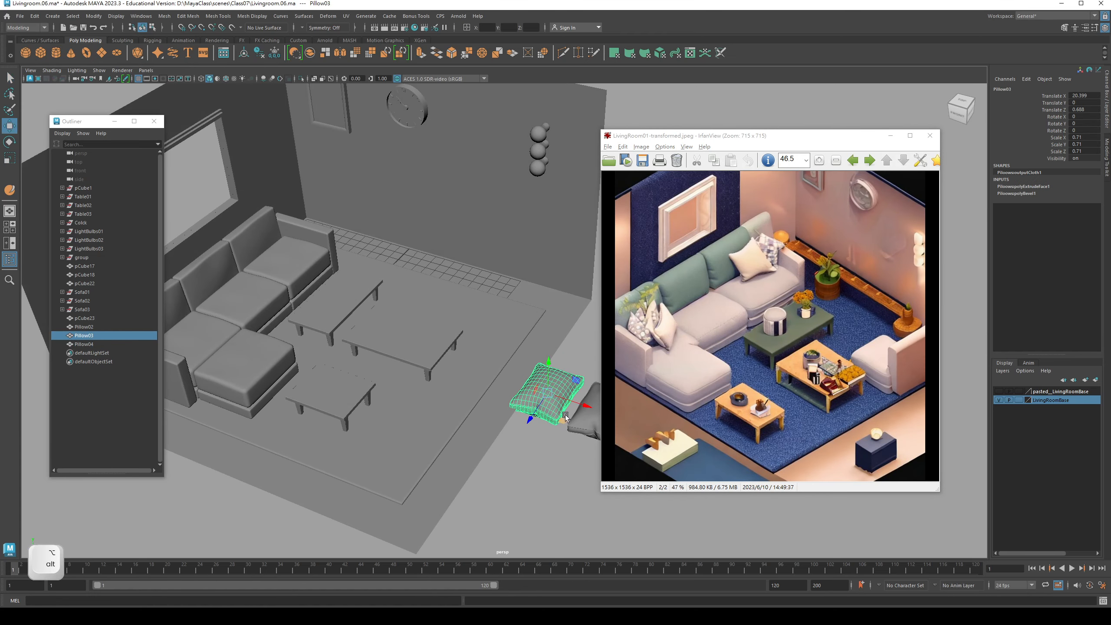
middle_drag(580, 406, 303, 255)
key(e)
drag(305, 247, 315, 269)
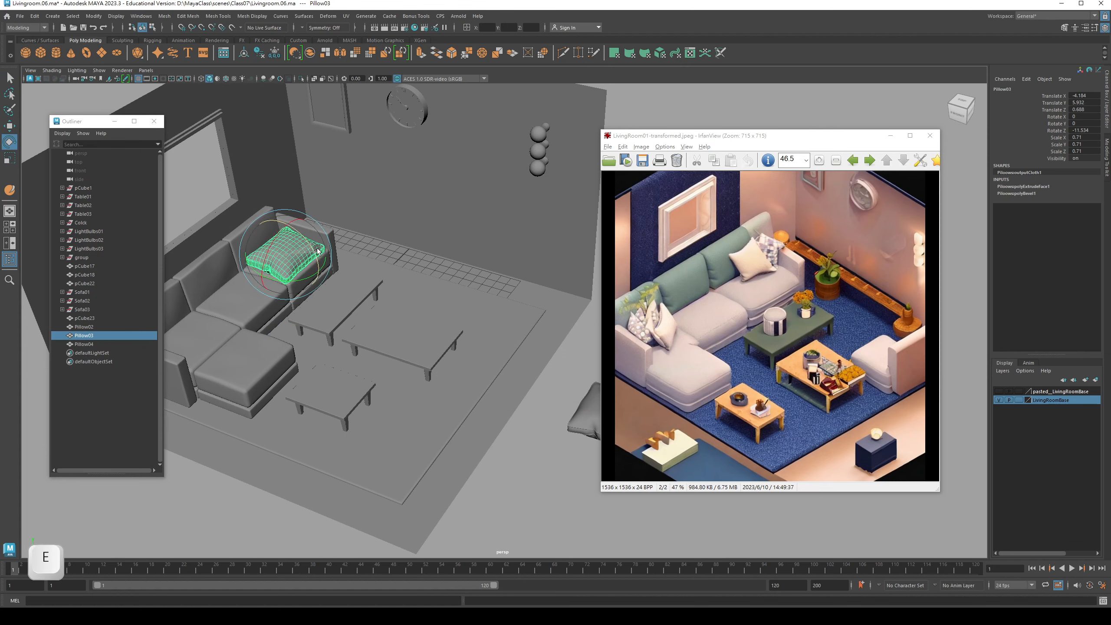
drag(275, 236, 266, 254)
Step: Shift Pillow03 back and down against the far backrest, to about X -7.85, Y 5.15, Z -1.47
key(w)
alt+drag(343, 276, 354, 341)
alt+middle_drag(354, 340, 360, 348)
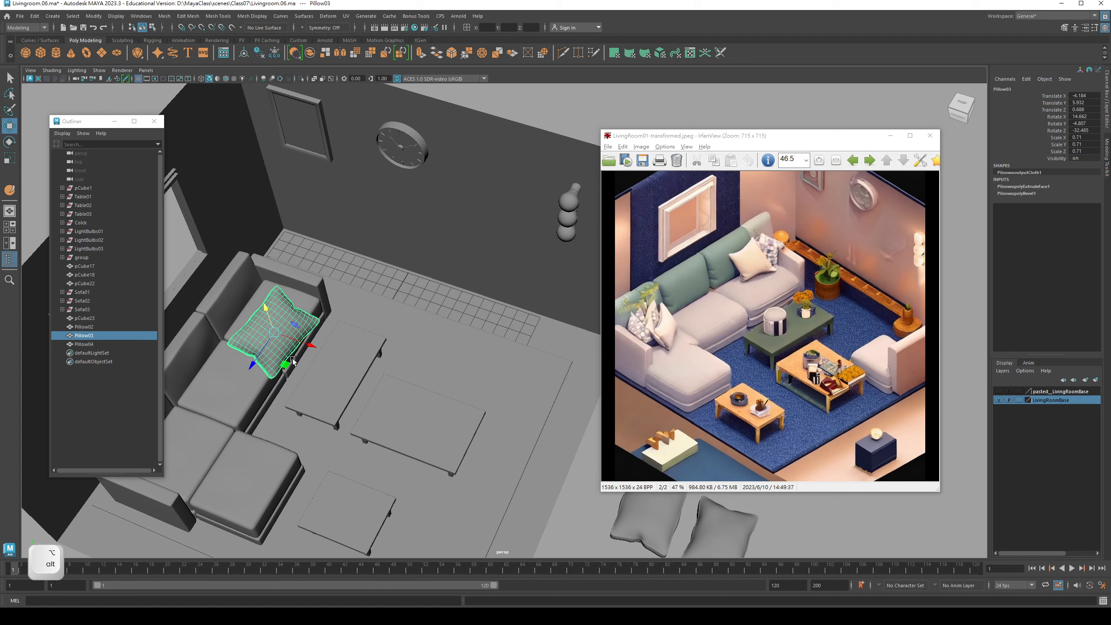
drag(286, 364, 327, 328)
middle_drag(292, 301, 295, 310)
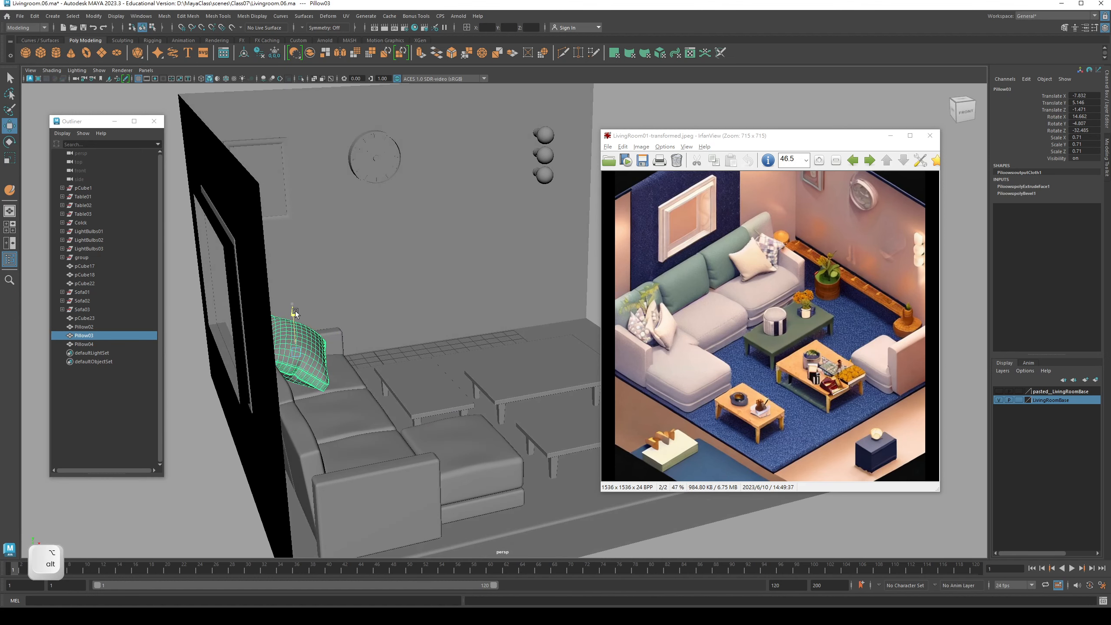
Step: Flatten Pillow03 to a Y scale of about 0.5 and adjust its rotation so it leans on the backrest, about -38 degrees in Z
key(f)
key(r)
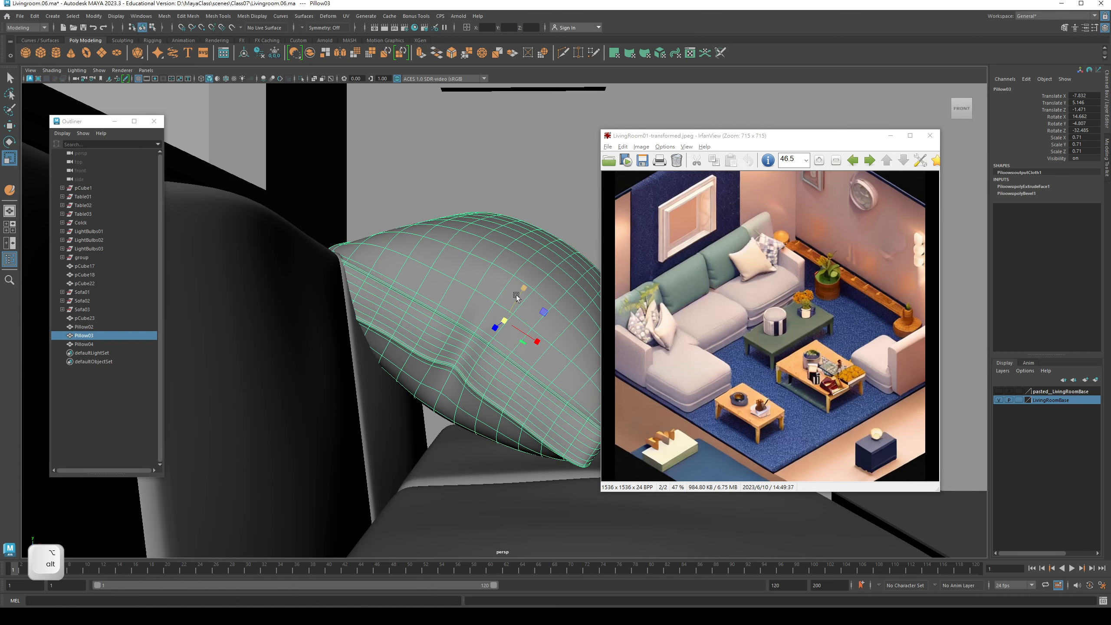
drag(521, 290, 470, 338)
key(e)
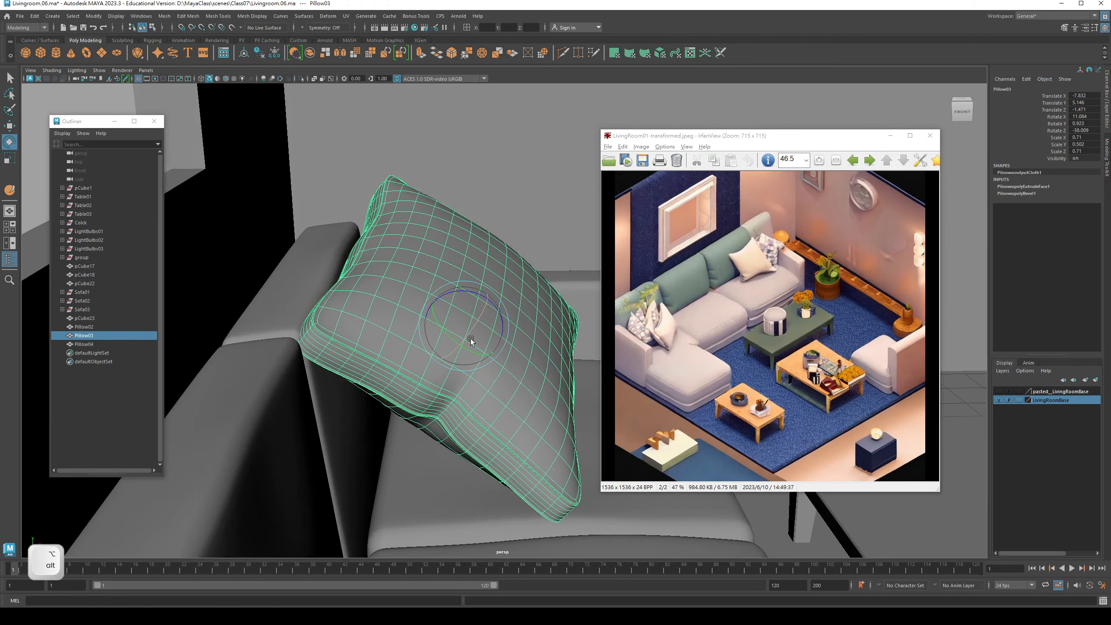
alt+right_drag(471, 339, 448, 340)
alt+drag(448, 340, 441, 351)
key(q)
scroll(453, 309, down, 5)
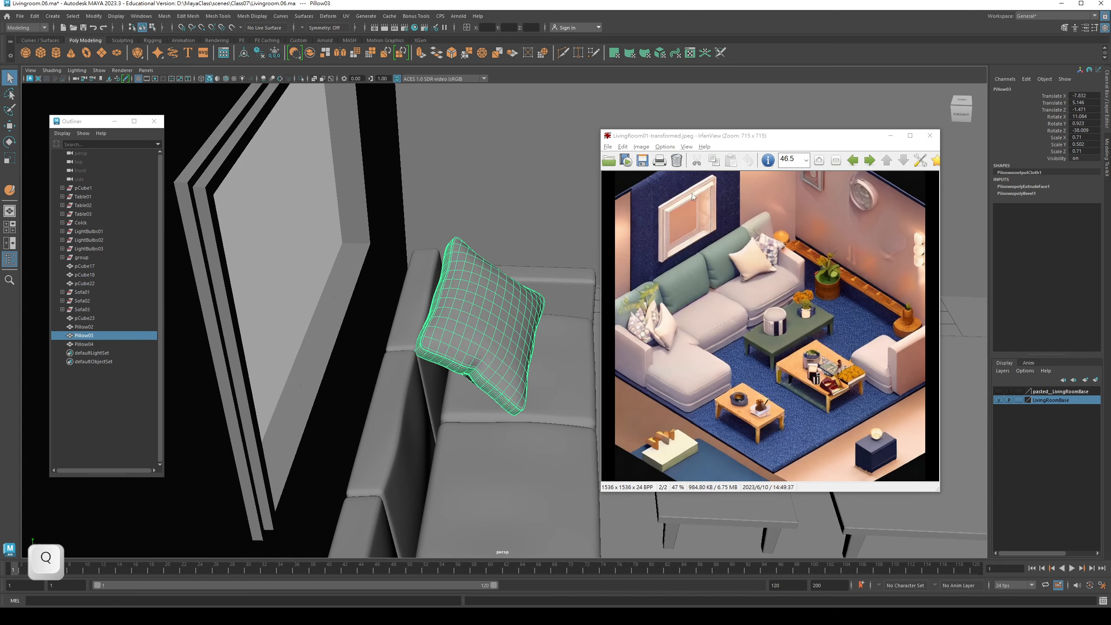
Step: Put away the LivingRoom01-transformed.jpeg reference and check how Pillow03 sits on the sofa
click(889, 136)
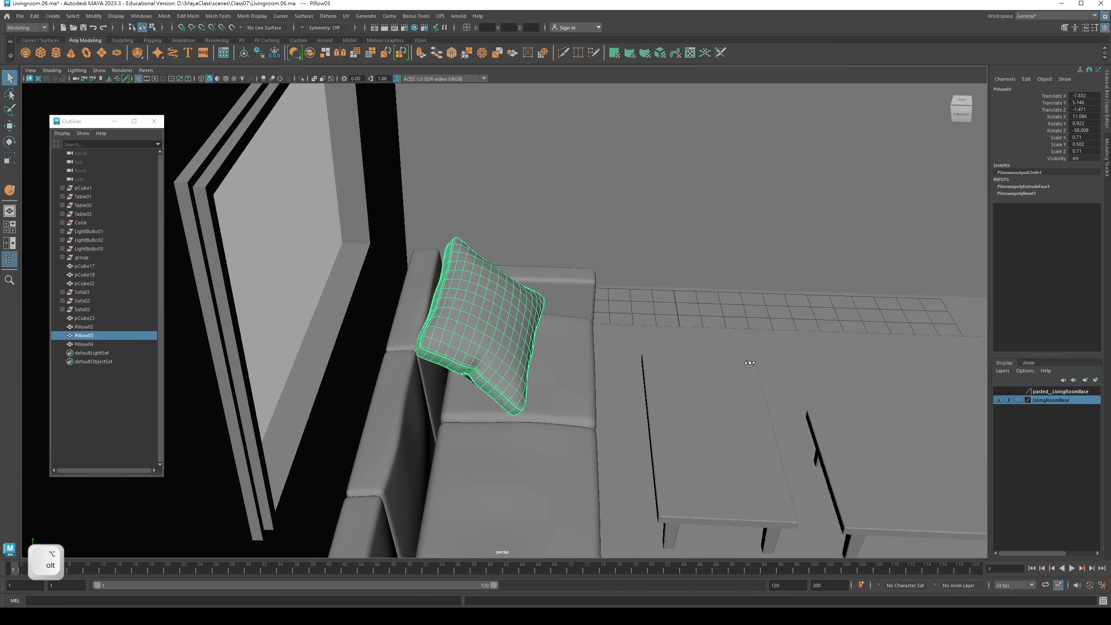
alt+drag(538, 324, 566, 326)
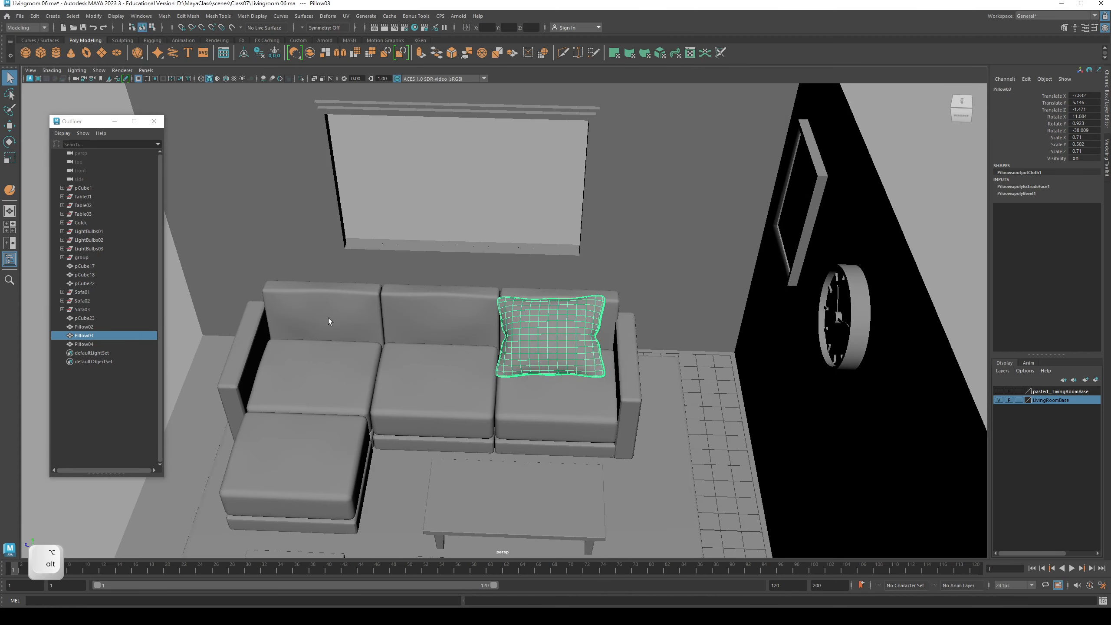
scroll(349, 321, down, 5)
alt+middle_drag(392, 331, 393, 262)
alt+drag(437, 306, 642, 465)
Step: Move Pillow02 from outside the room to above the corner seat beside the near armrest, about X -5.07, Y 5.14, Z 10.51
key(q)
click(709, 475)
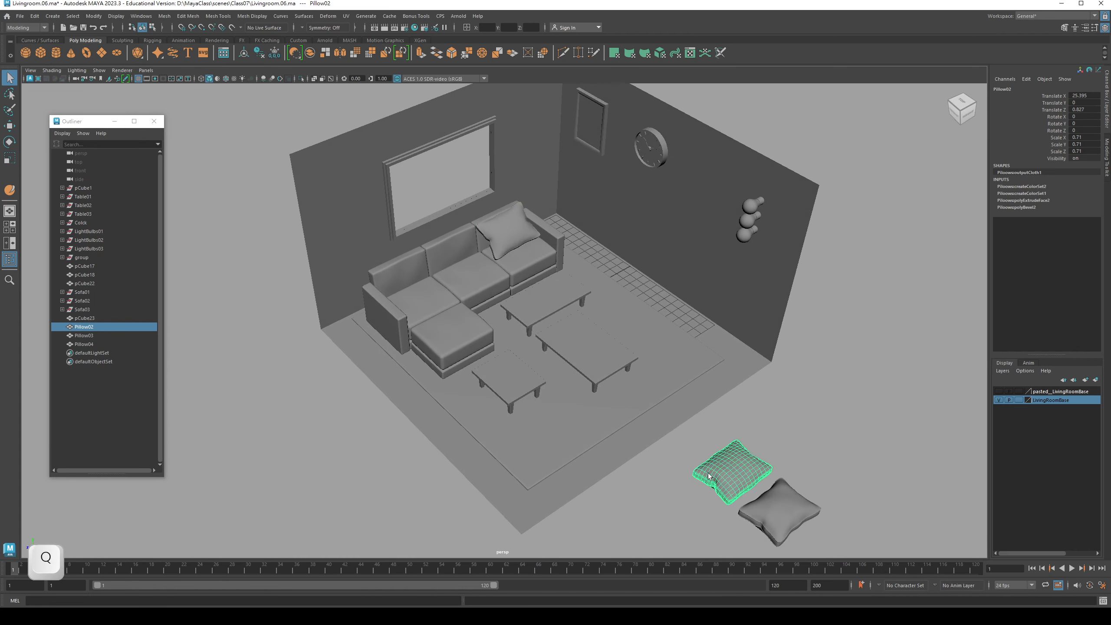
drag(728, 482, 435, 353)
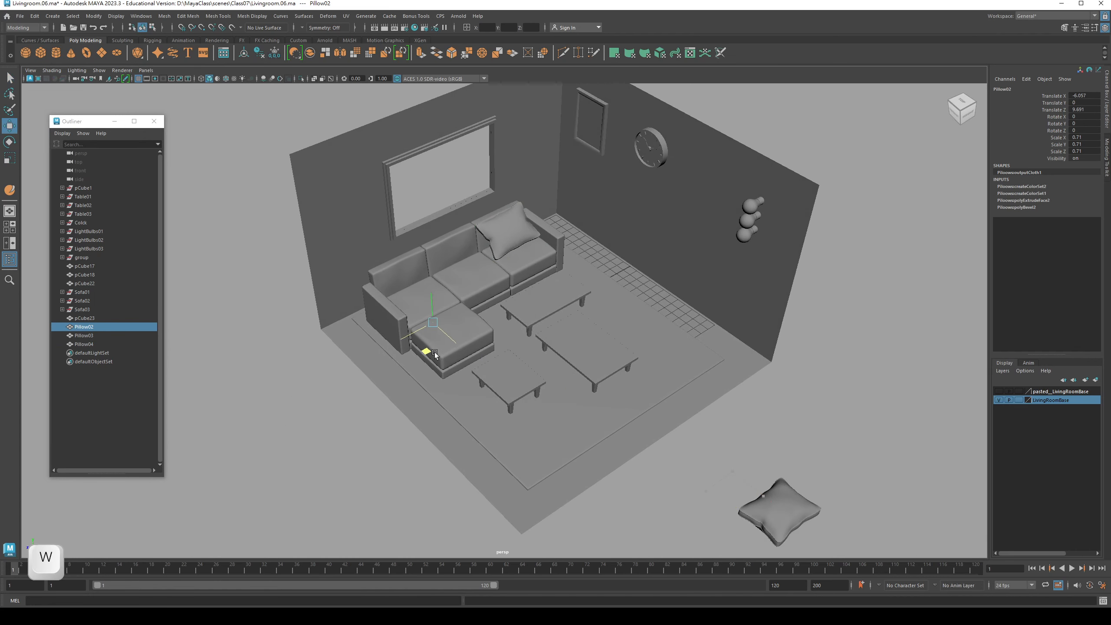
middle_drag(415, 253, 415, 258)
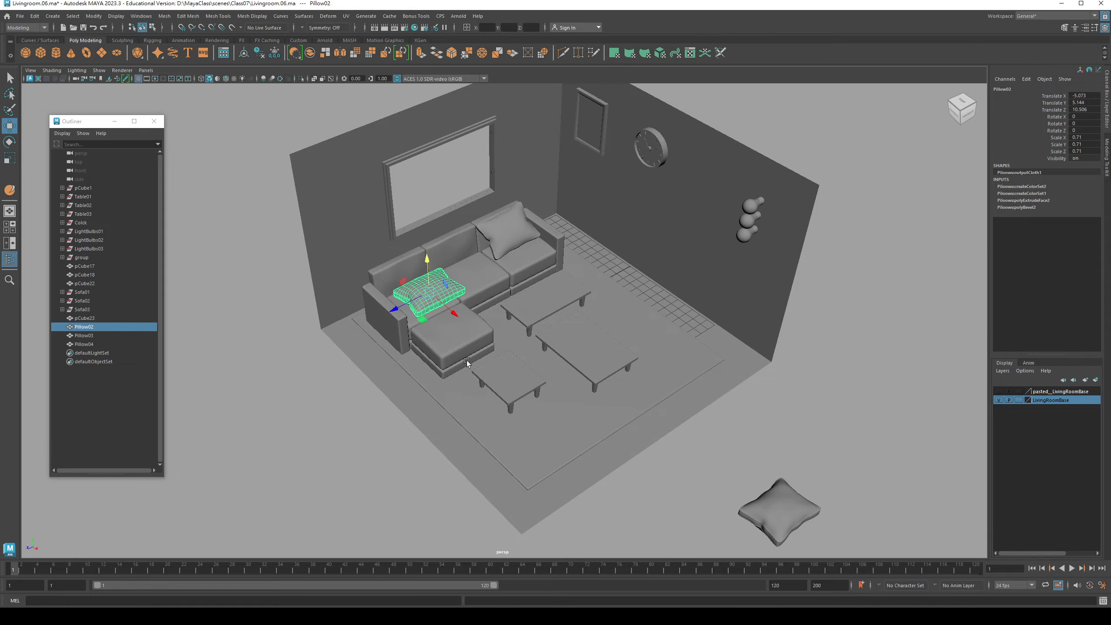
Step: Lower Pillow02 to about Y 4.44, flatten its Y scale to about 0.61, and turn it about -23 degrees in Y
key(f)
alt+drag(466, 361, 422, 327)
drag(504, 279, 515, 409)
key(r)
key(e)
key(w)
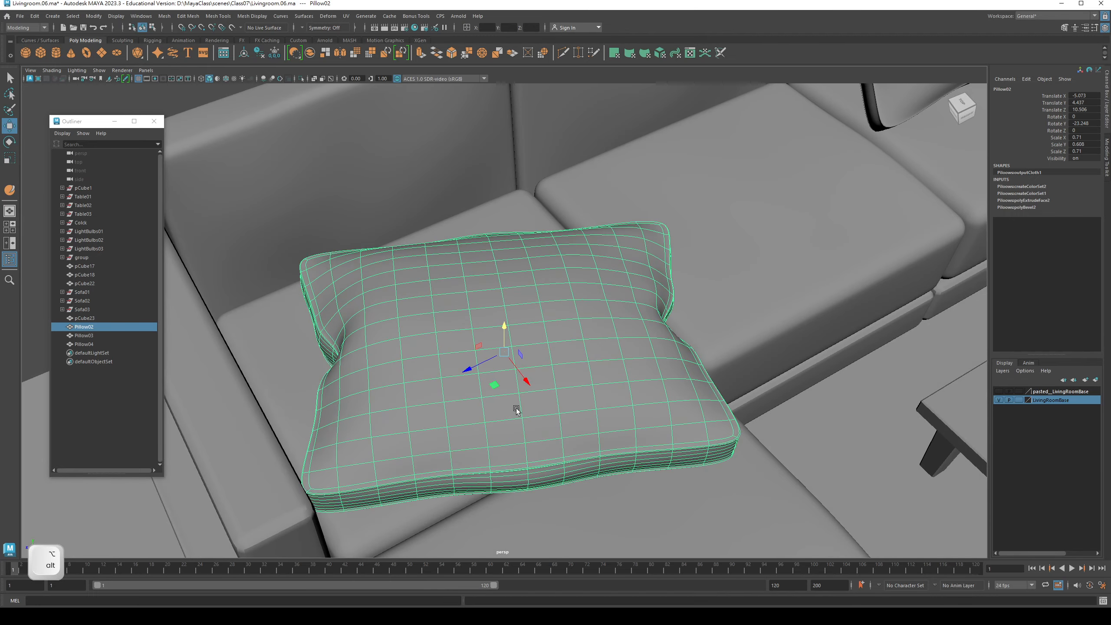
Step: Tilt Pillow02 to about -21, -15 and 5.5 degrees and shift it into the armrest corner, about X -6.18, Z 11.48
key(e)
drag(491, 349, 326, 373)
key(w)
key(q)
key(w)
key(q)
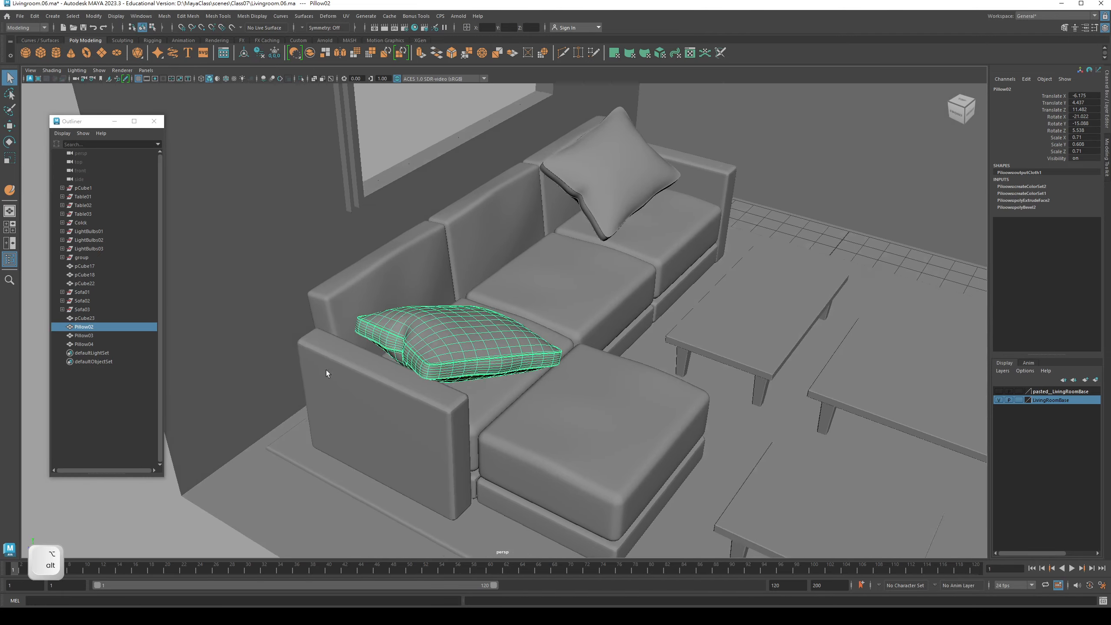
Step: Move Pillow04 from outside the room to above the chaise in front of Pillow02, about X -0.16, Y 5.22, Z 12.75
alt+middle_drag(326, 369, 241, 361)
scroll(492, 357, down, 9)
drag(823, 420, 915, 481)
key(w)
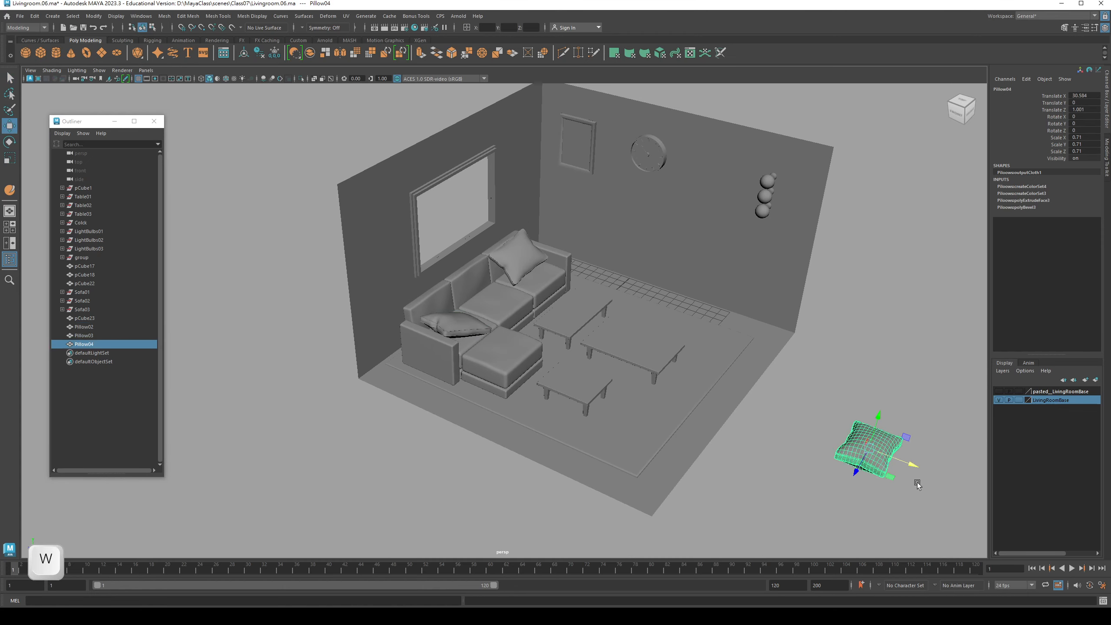
drag(906, 436, 601, 357)
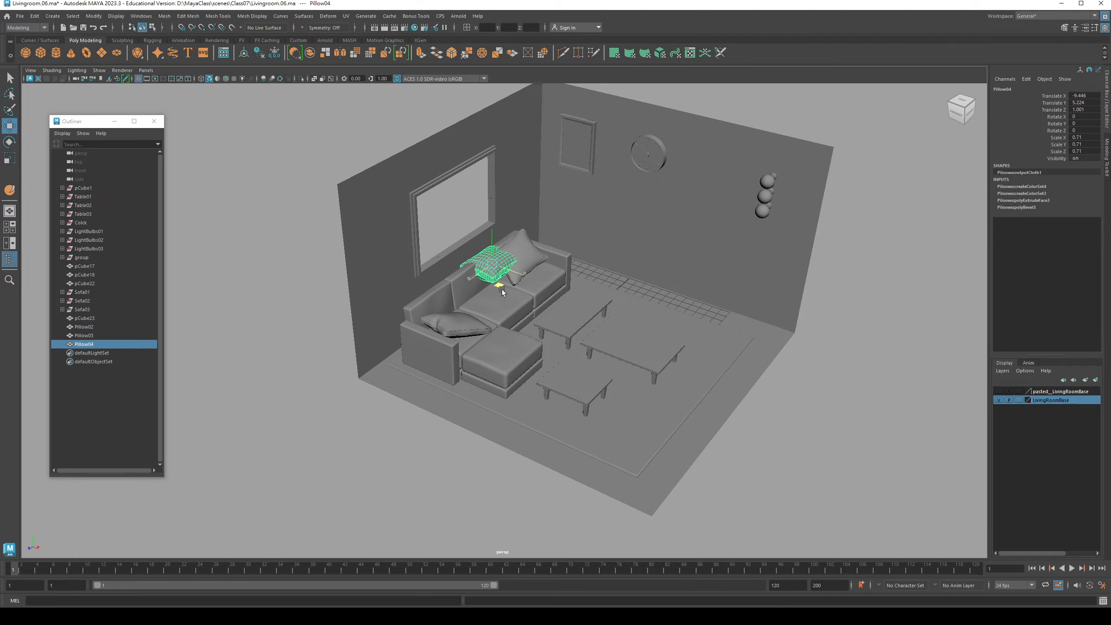
drag(502, 290, 539, 336)
key(f)
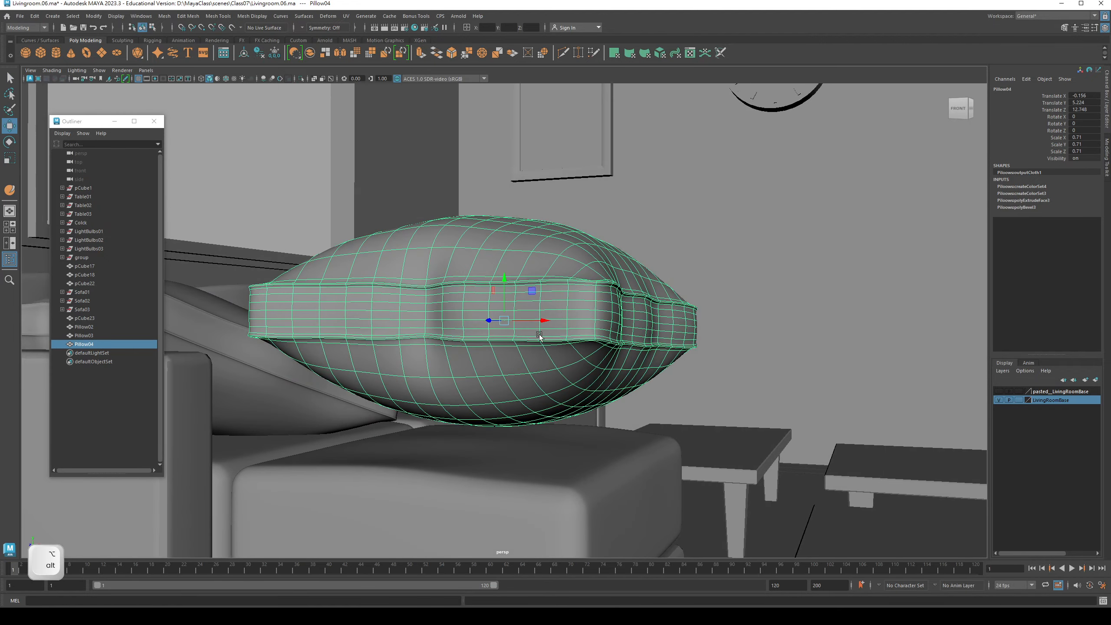
Step: Flatten Pillow04 to a Y scale of about 0.56, set it down beside Pillow02 at about Y 4.36, and turn it about -10 degrees in Y
drag(503, 277, 549, 416)
key(w)
middle_drag(549, 417, 485, 381)
key(e)
drag(432, 345, 481, 377)
key(w)
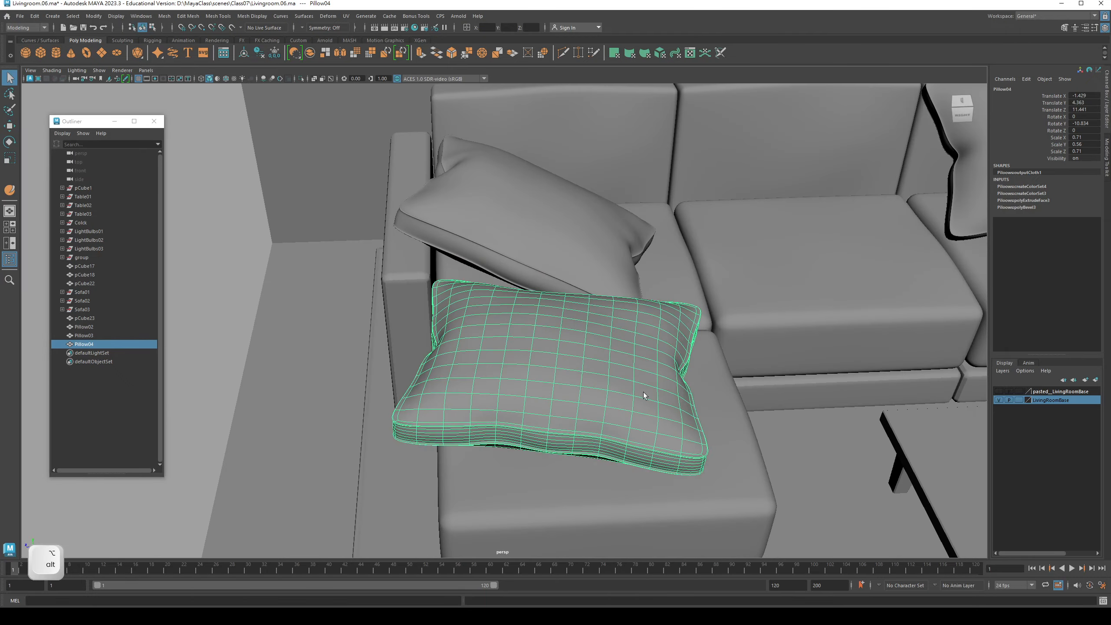
Step: Adjust the rotation and position of the pillow resting in the armrest corner of the sofa
alt+right_drag(643, 392, 290, 311)
click(291, 310)
alt+drag(452, 351, 490, 311)
alt+right_drag(489, 341, 350, 315)
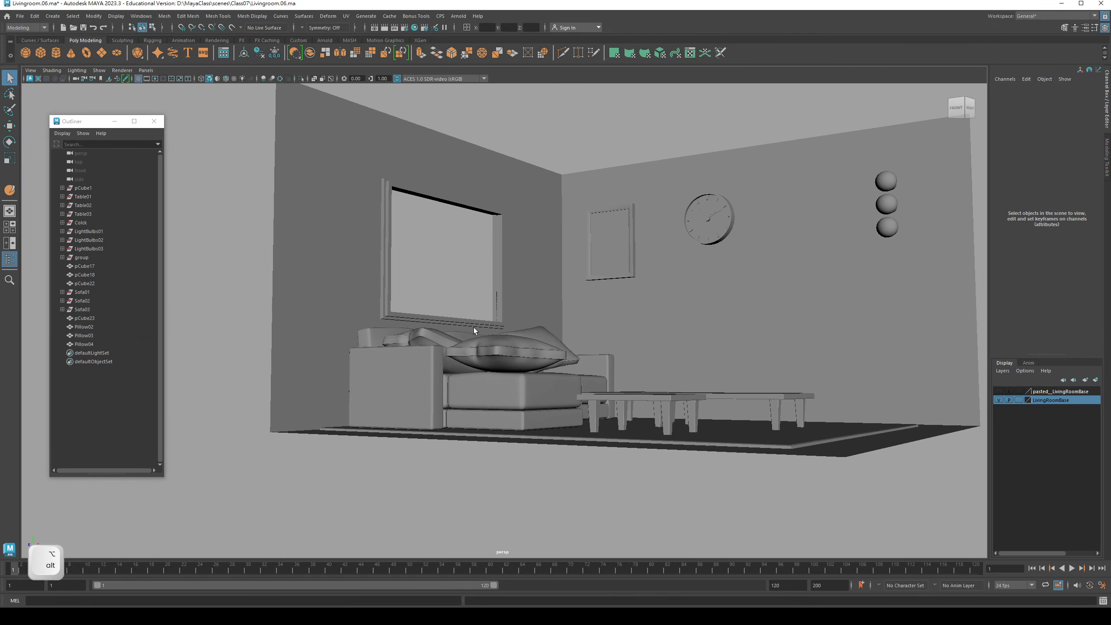
alt+drag(474, 327, 525, 335)
key(q)
alt+drag(425, 239, 453, 384)
click(460, 362)
key(e)
key(w)
key(q)
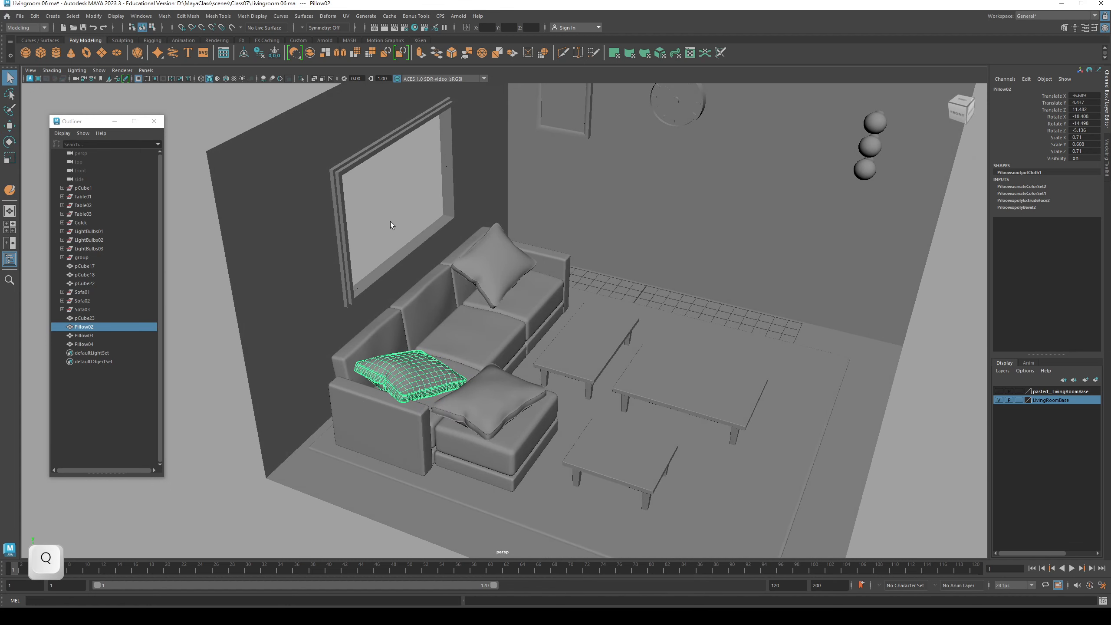
click(390, 221)
Step: Lower the pillow on the chaise onto the seat, at about 3.97 in Translate Y
alt+drag(544, 366, 546, 326)
click(427, 368)
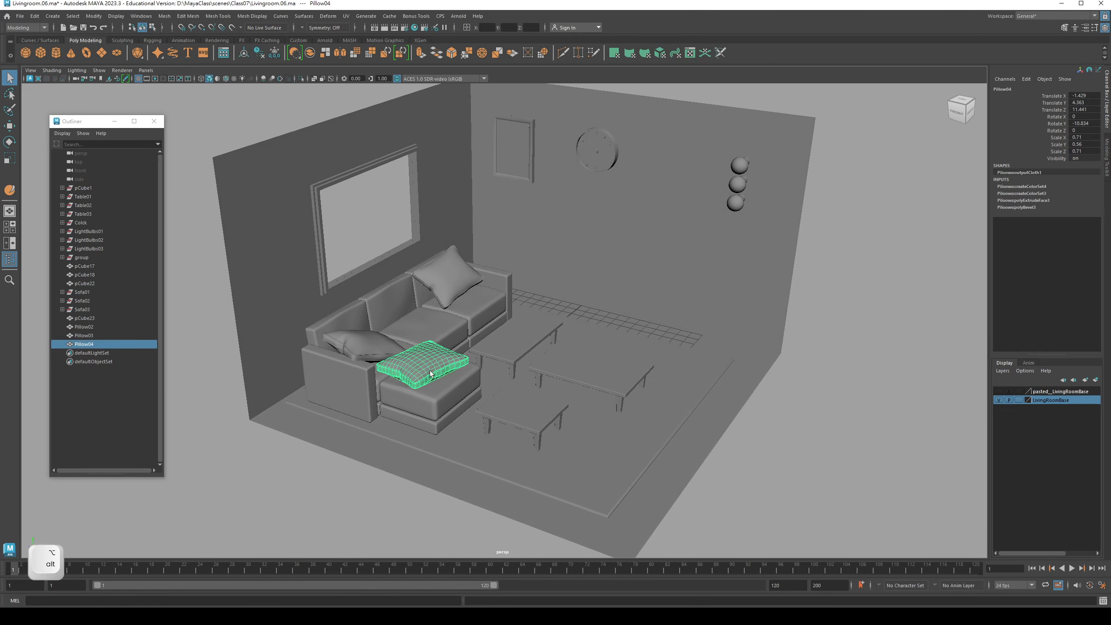
key(w)
drag(424, 315, 423, 321)
key(q)
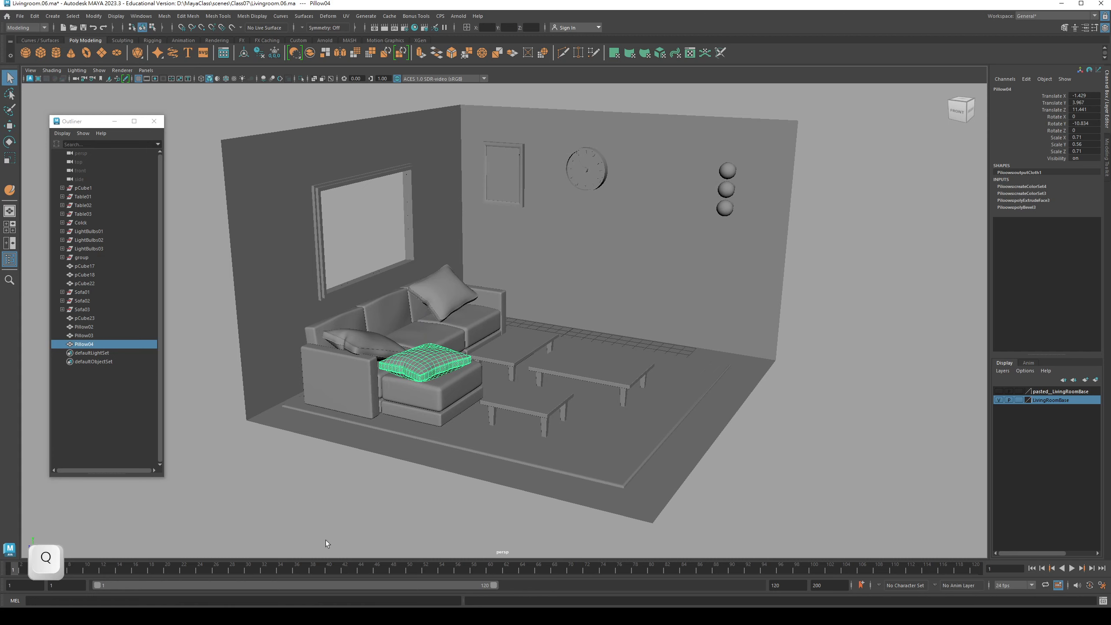
click(325, 539)
Step: Duplicate the chaise seat cushion with its base and move the copies across the rug, beside the tables near the clock wall
alt+drag(558, 392, 583, 449)
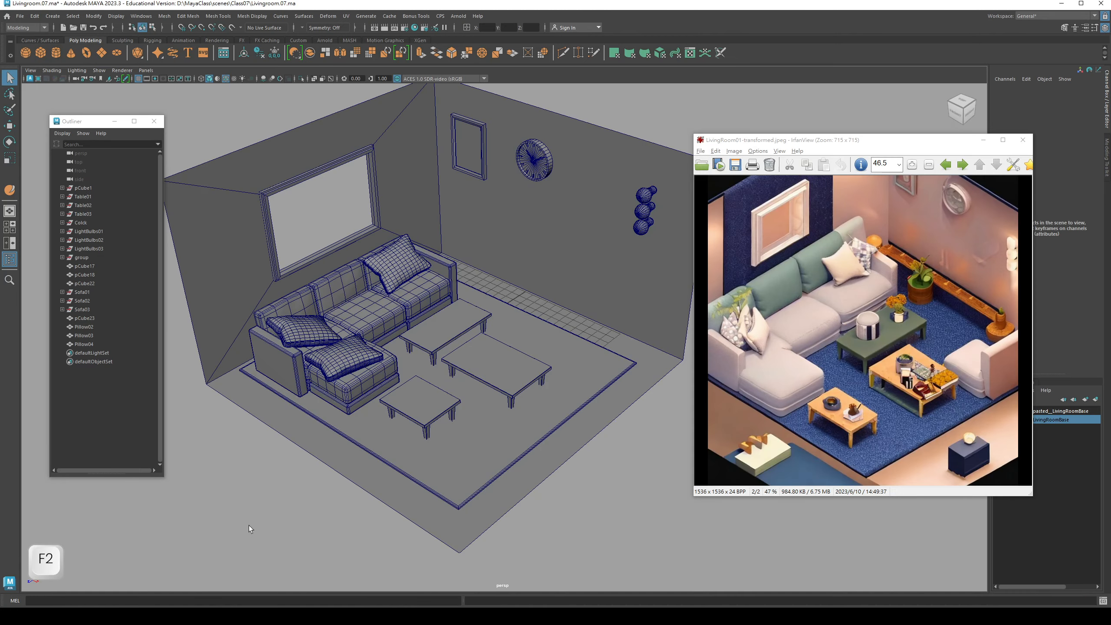
alt+drag(390, 350, 379, 367)
key(q)
click(379, 369)
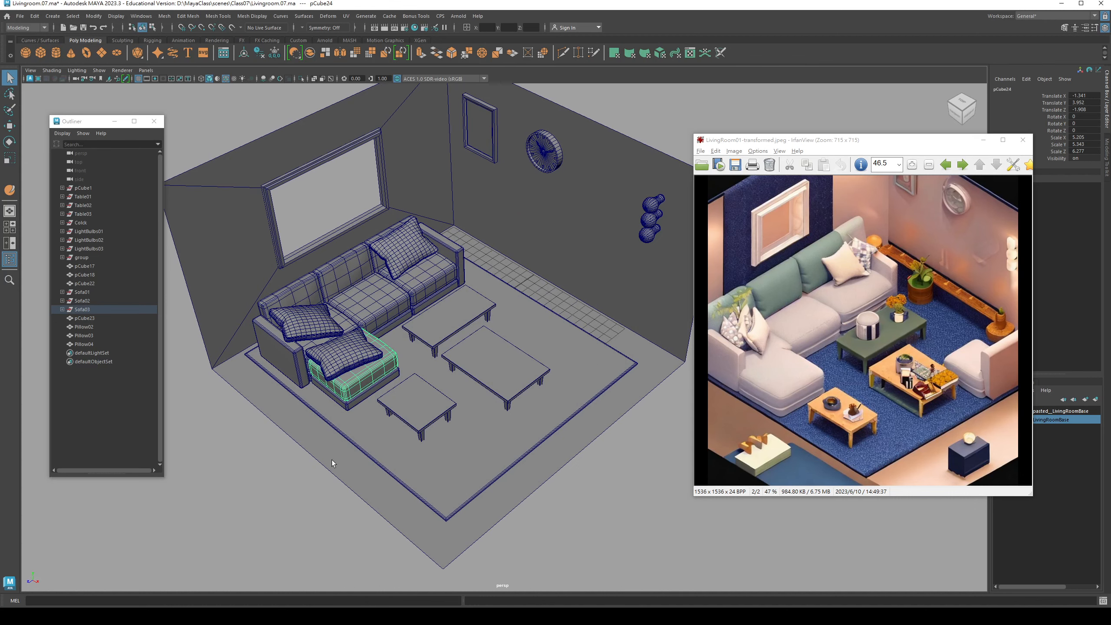
click(281, 461)
alt+drag(281, 461, 398, 401)
click(406, 409)
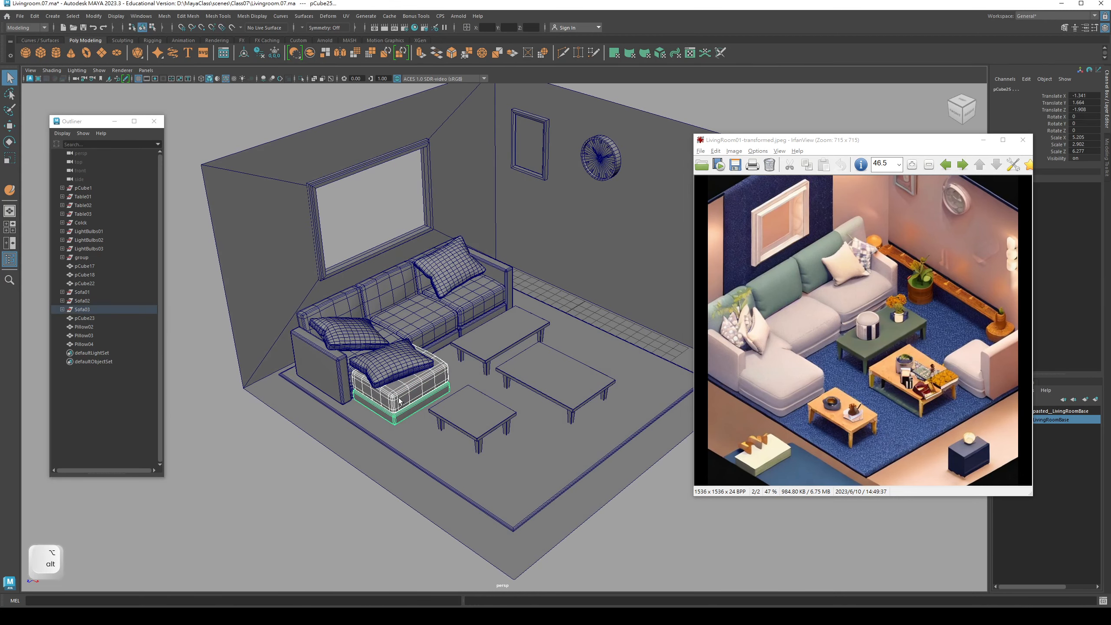
key(ctrl+d)
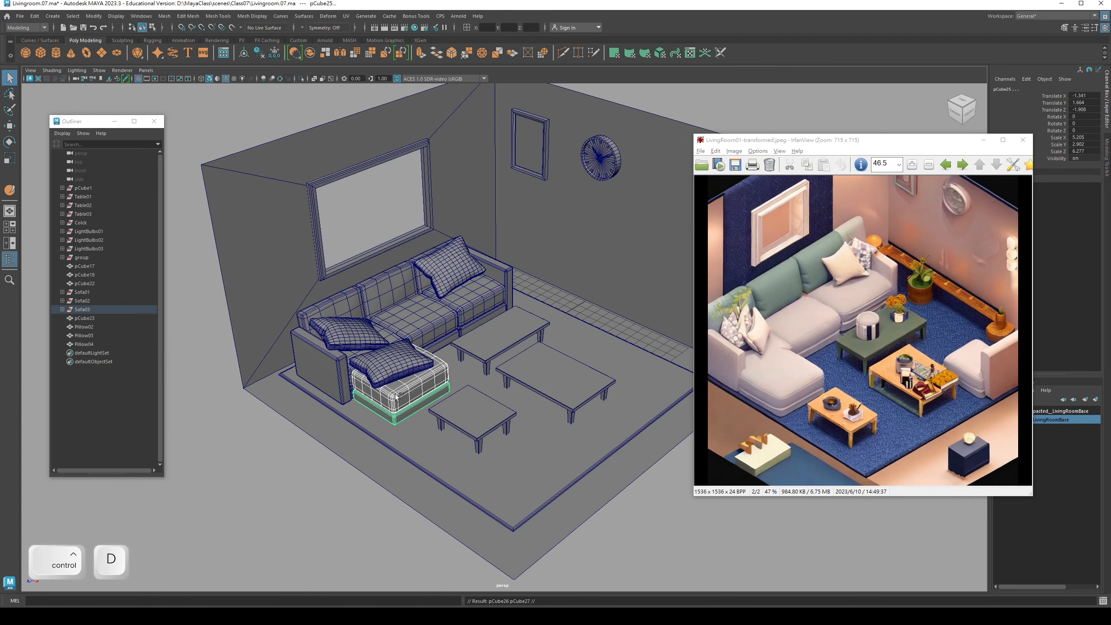
key(w)
alt+drag(395, 404, 625, 401)
alt+drag(625, 401, 494, 444)
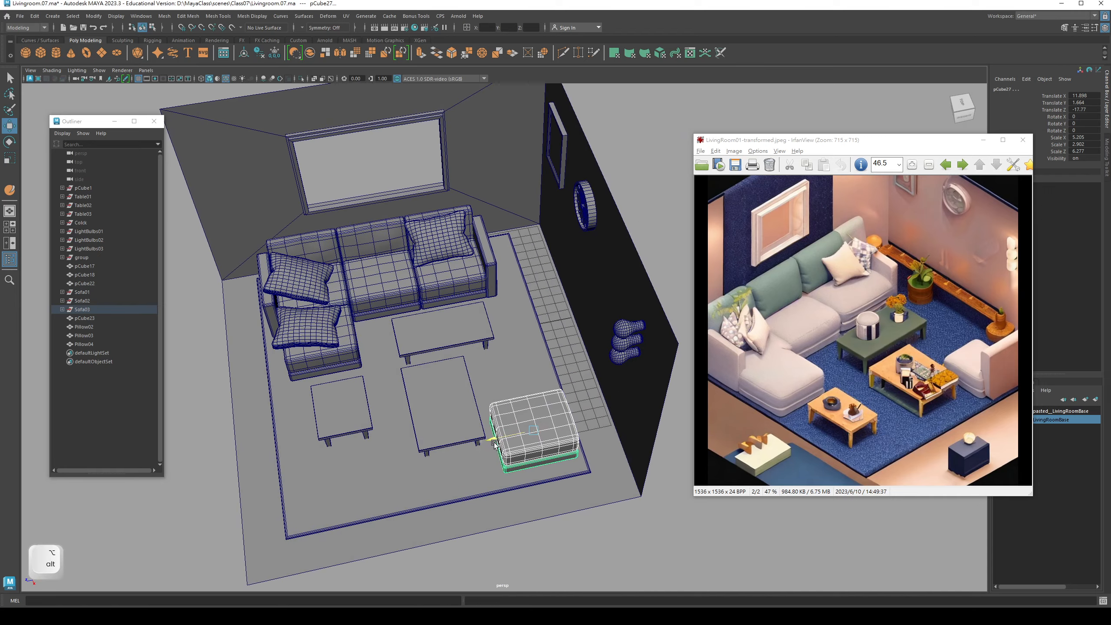
Step: Select the large coffee table's parent group and move it away from the new seat, to about 3.37 in Translate Z
click(431, 426)
alt+drag(431, 426, 378, 433)
key(Up)
key(w)
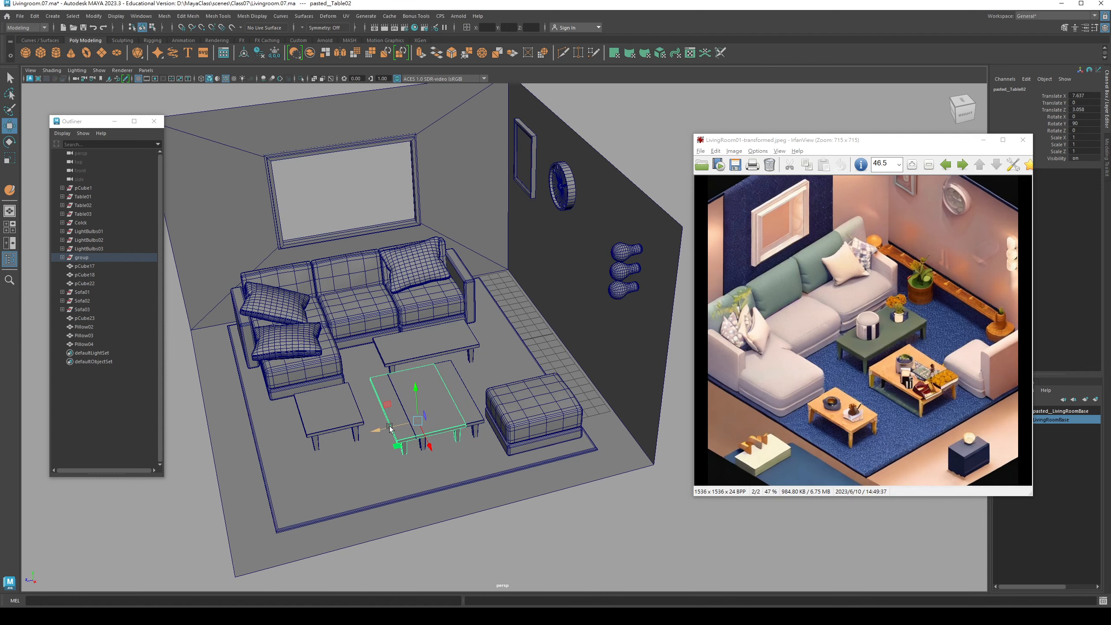
alt+drag(417, 394, 392, 381)
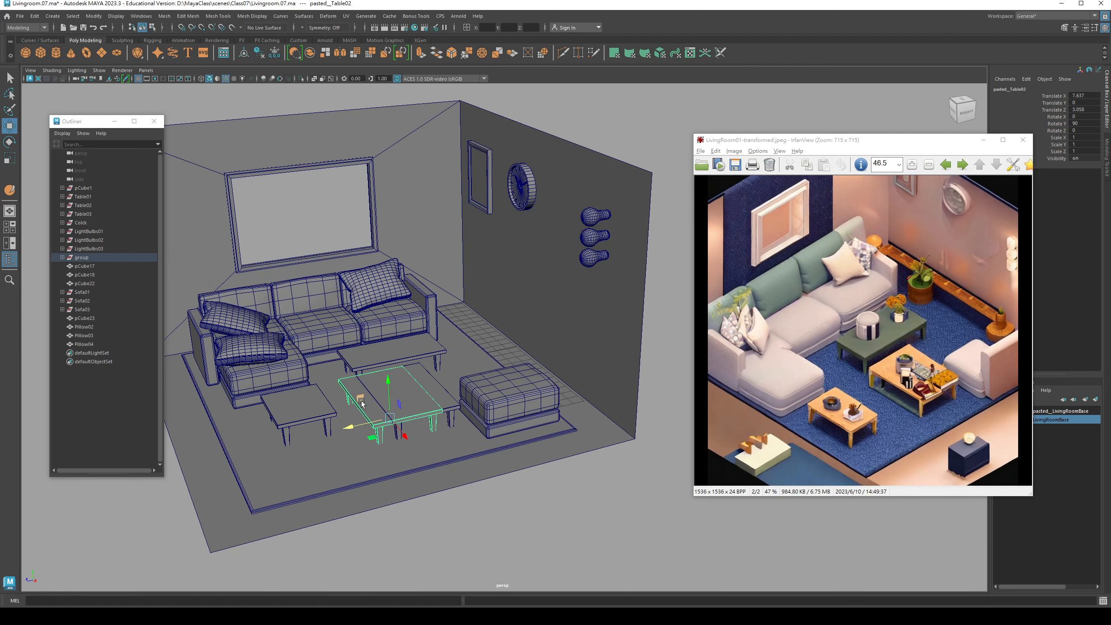
key(Up)
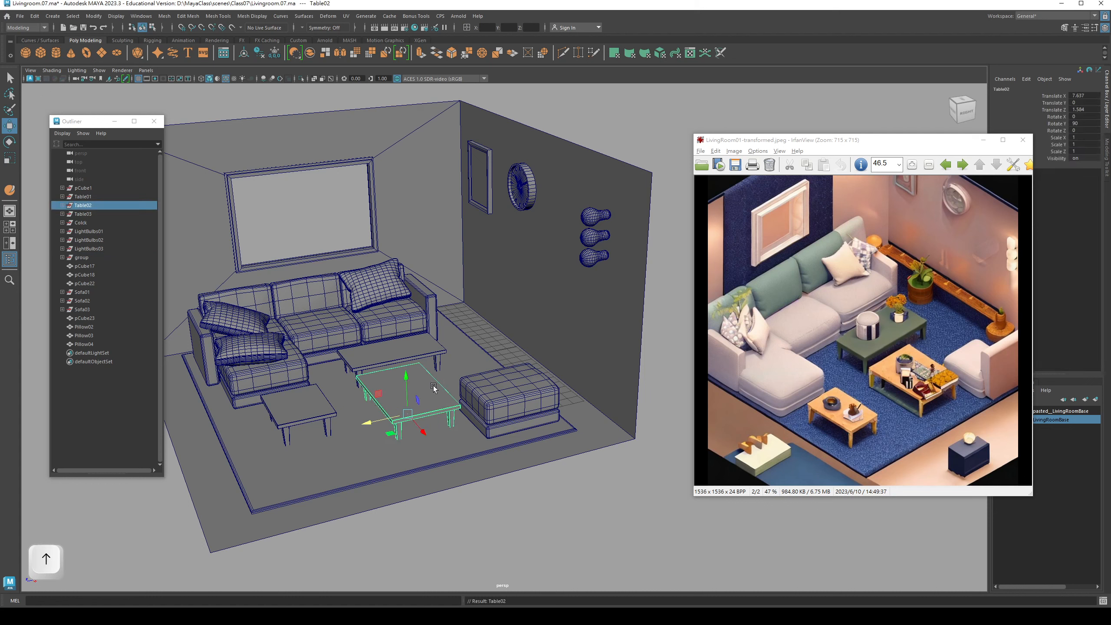
drag(379, 421, 359, 427)
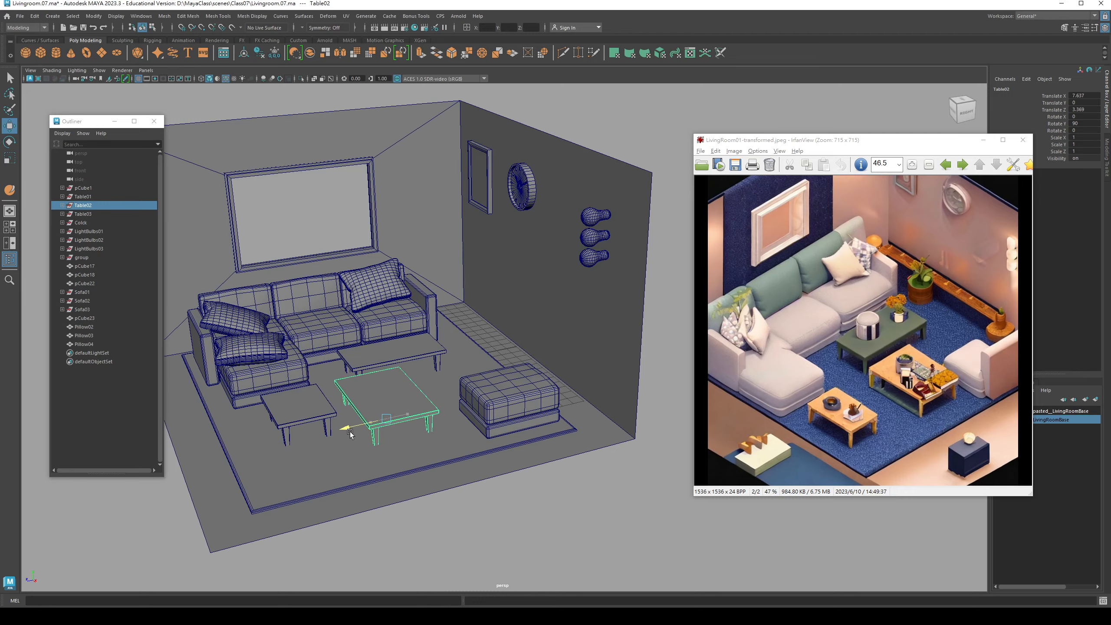
Step: Delete the overlapping duplicate of the long coffee table and move the remaining one to about 1.74 in Translate Z
mouse_move(350, 433)
alt+mouse_down()
mouse_move(380, 362)
mouse_move(377, 383)
mouse_move(389, 377)
mouse_move(362, 385)
mouse_move(346, 414)
alt+mouse_up()
key(q)
click(383, 365)
key(Up)
key(w)
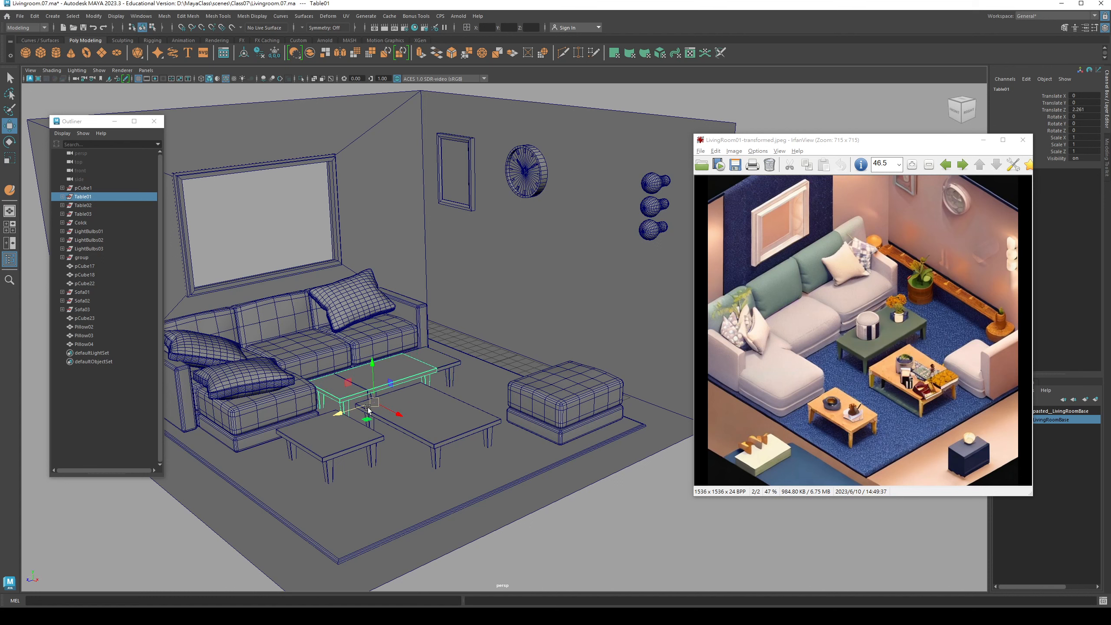
key(Delete)
key(ctrl+v)
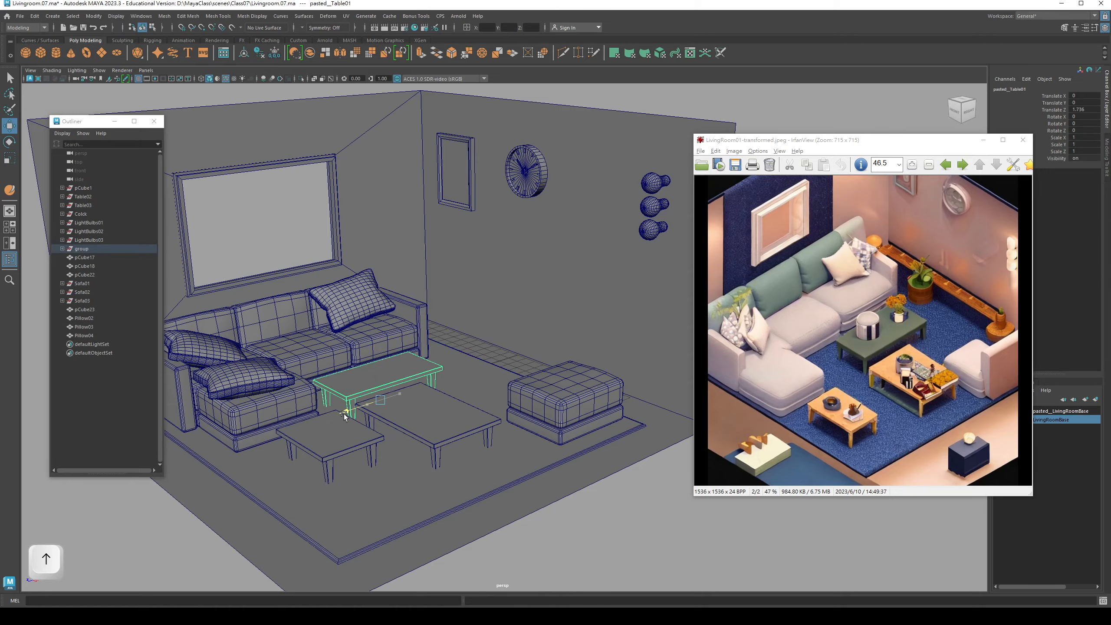
Step: Try to shift the base beneath the chaise seat along Z, and undo the move
alt+drag(366, 406, 345, 387)
key(q)
click(343, 399)
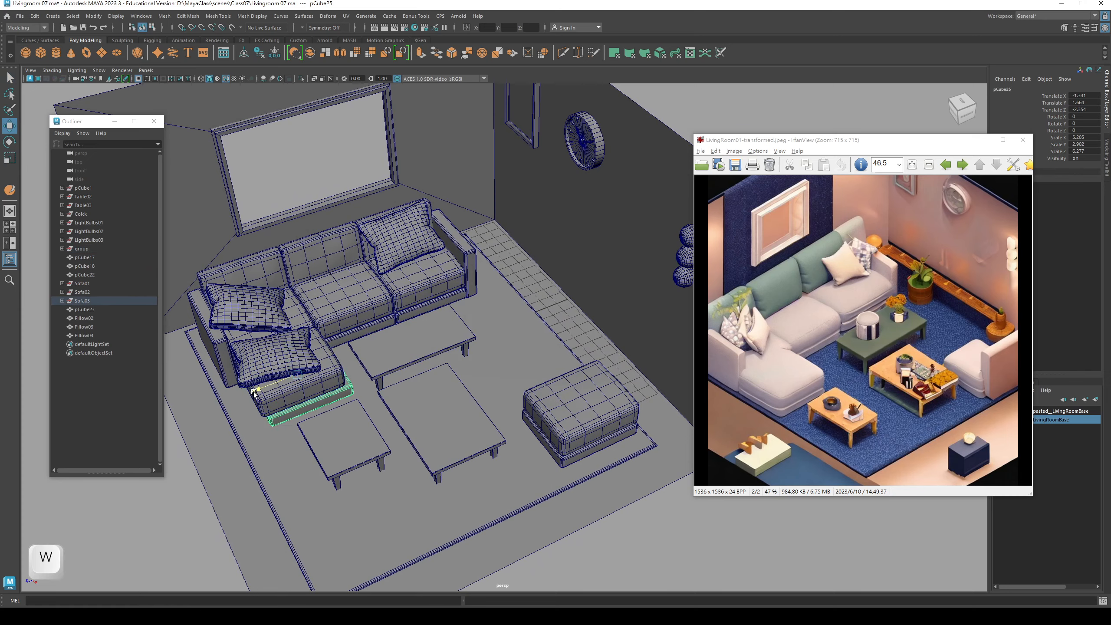
drag(254, 392, 263, 389)
key(z)
alt+drag(372, 411, 420, 374)
key(q)
click(304, 254)
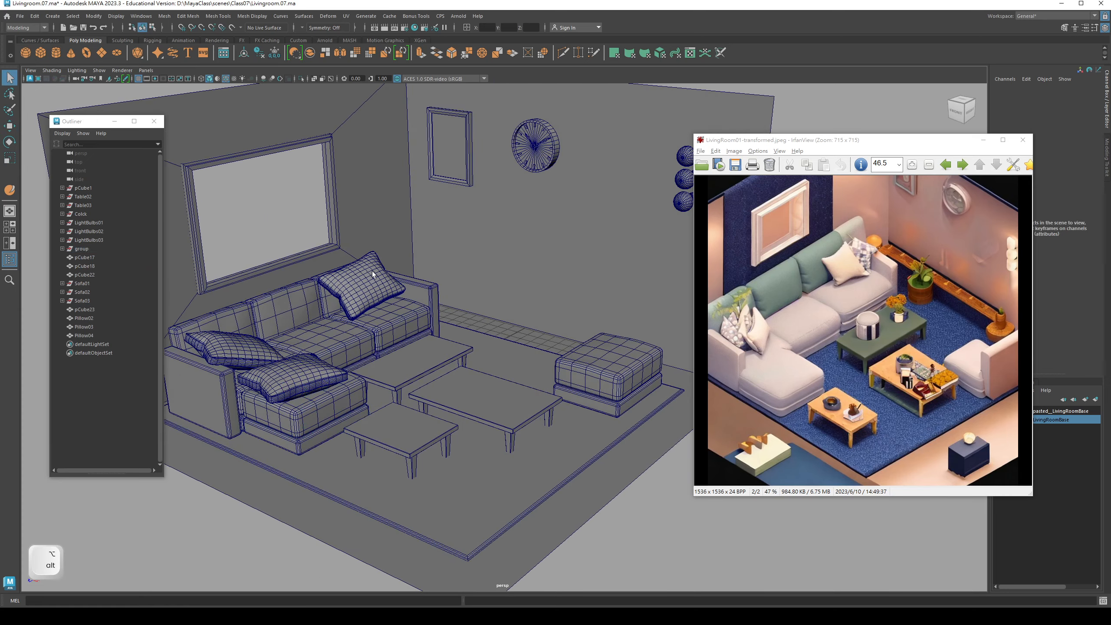
alt+drag(372, 274, 309, 296)
key(q)
click(339, 254)
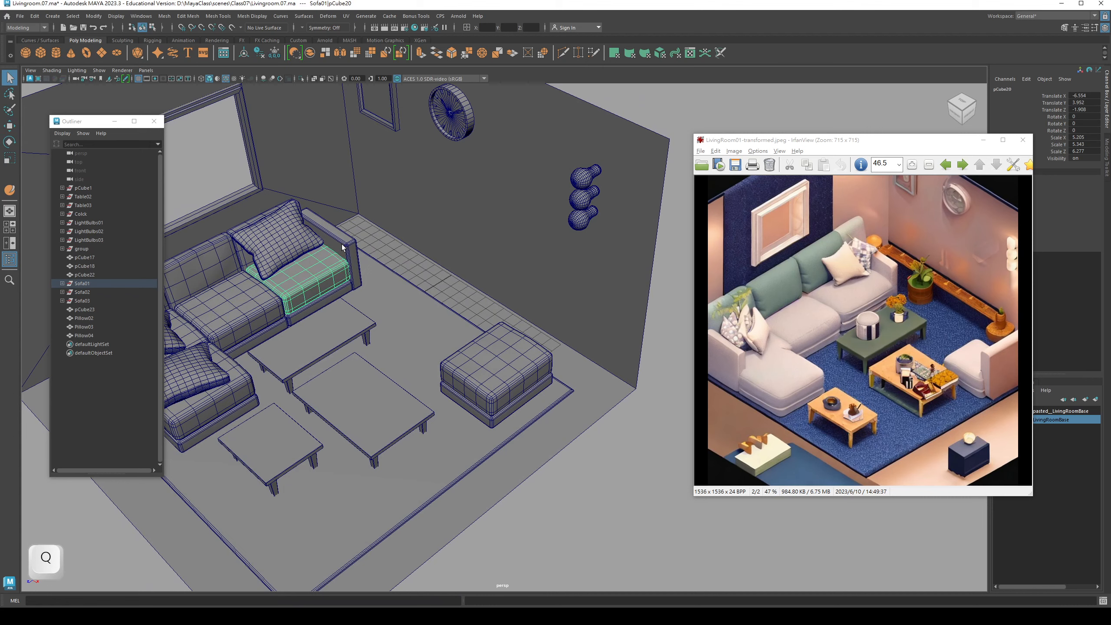
alt+drag(342, 248, 442, 316)
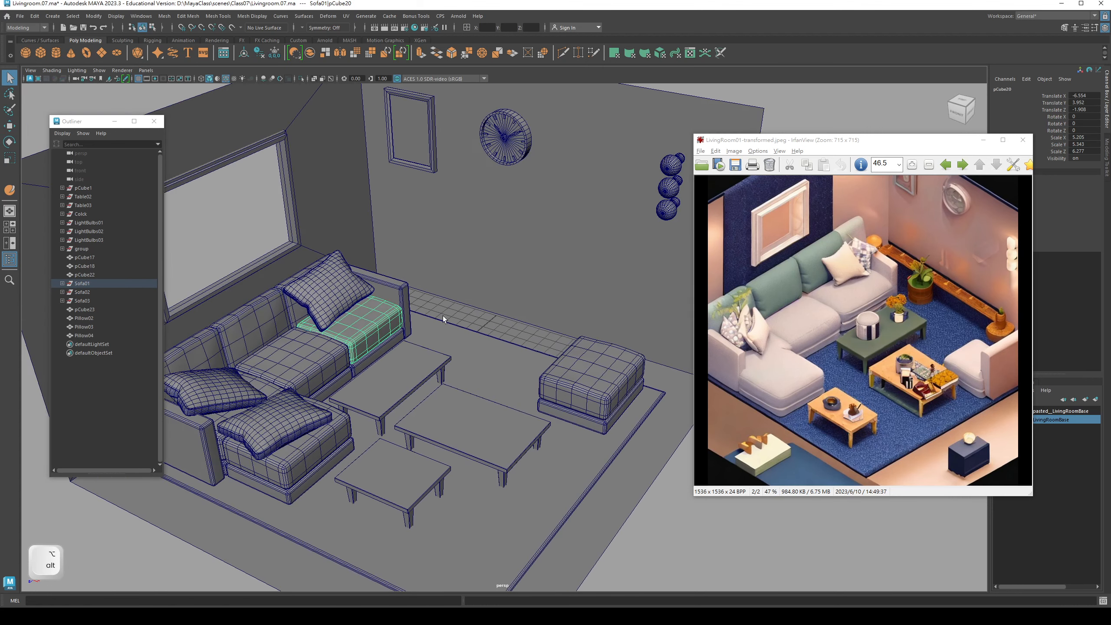
click(389, 289)
Step: Duplicate the base of the new single seat and set the copy's Z rotation to 90
click(583, 424)
alt+middle_drag(584, 425, 444, 435)
alt+right_drag(444, 434, 499, 437)
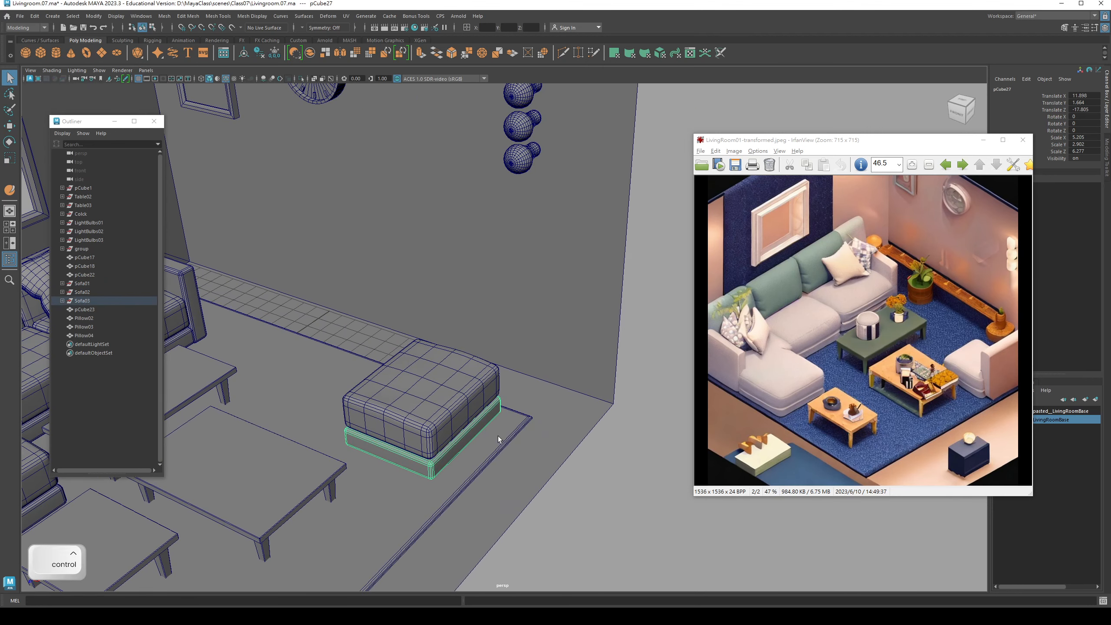
key(ctrl+d)
key(e)
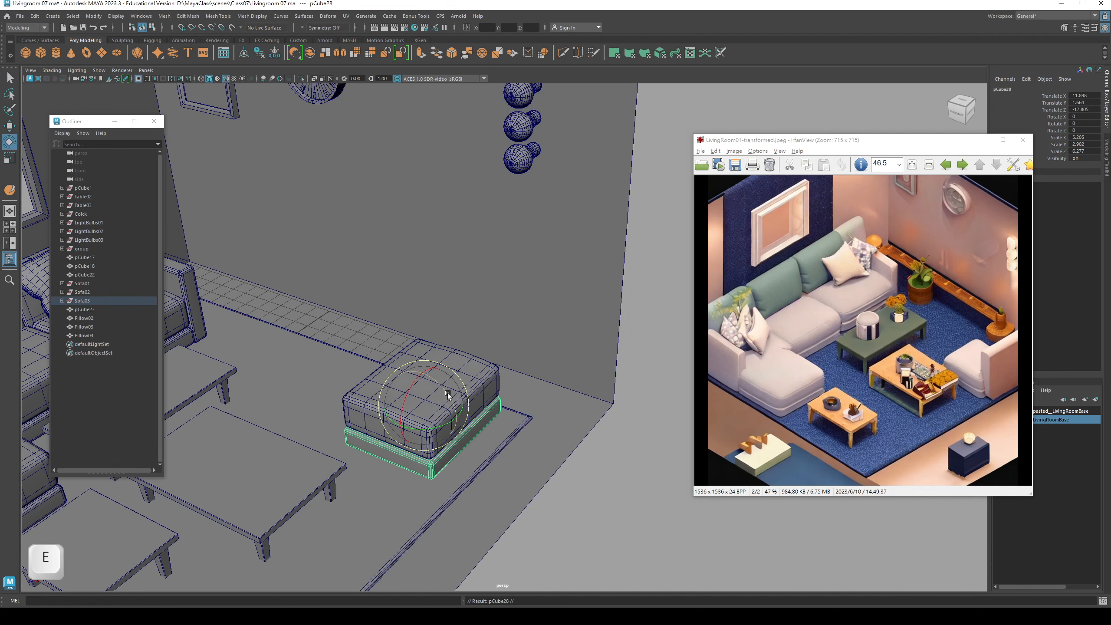
drag(449, 396, 459, 413)
double_click(1080, 130)
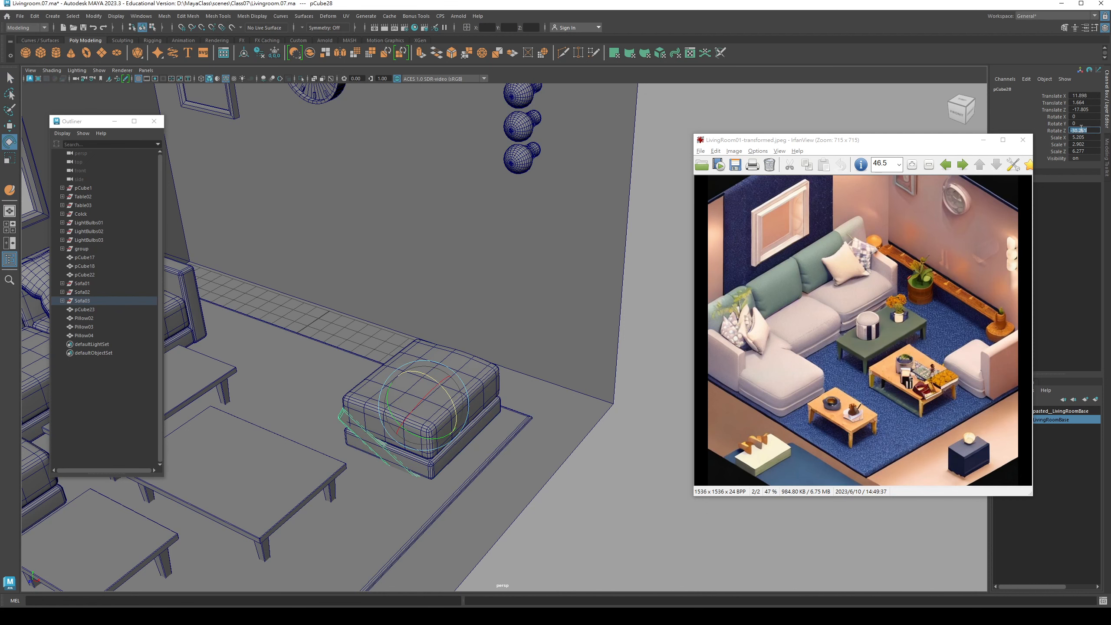
text(90)
key(Return)
Step: Move the upright copy to the seat's outer side as a backrest and place its pivot at the bottom
alt+drag(575, 296, 538, 301)
key(w)
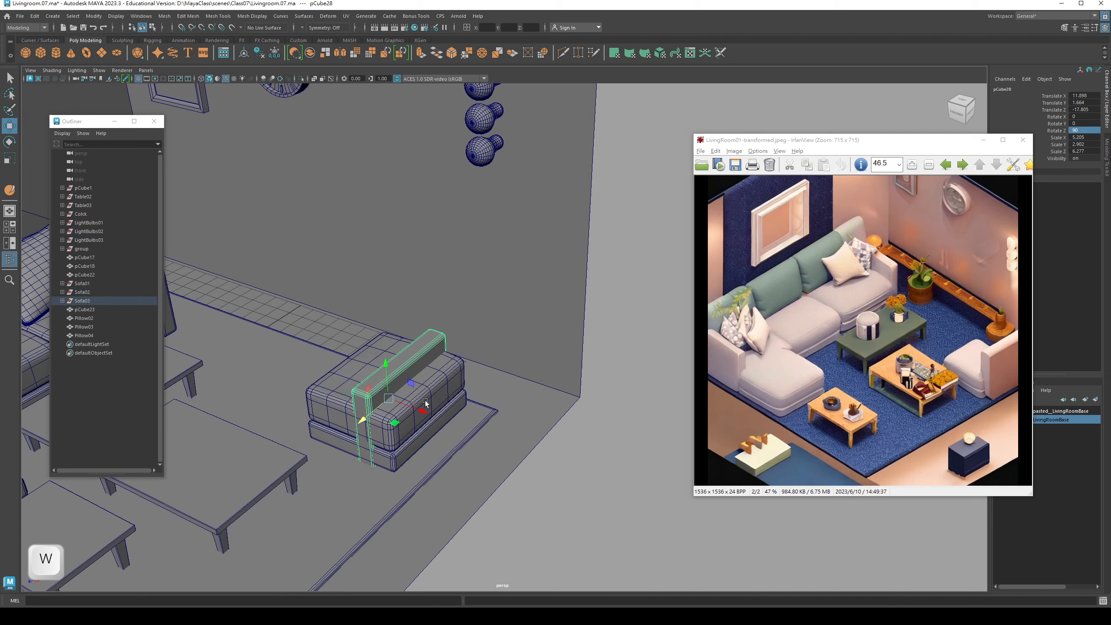
alt+drag(404, 409, 433, 364)
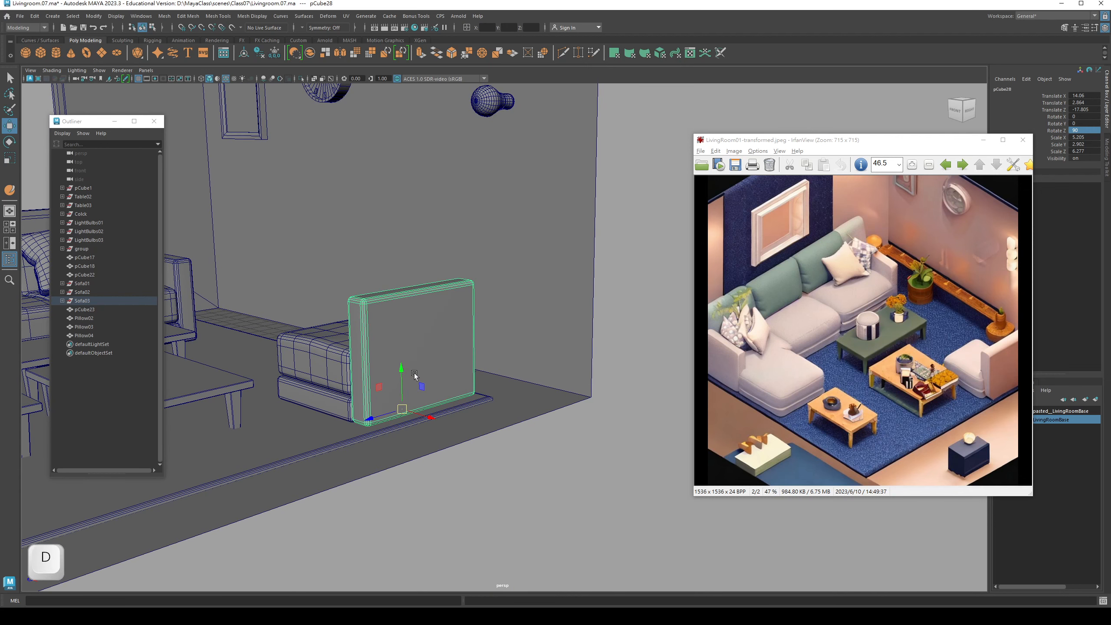
Step: Tilt the backrest to about 85.8 in Rotate Z and nudge it against the seat, at about 14.01 in Translate X
key(e)
drag(416, 379, 476, 391)
key(w)
drag(545, 410, 541, 409)
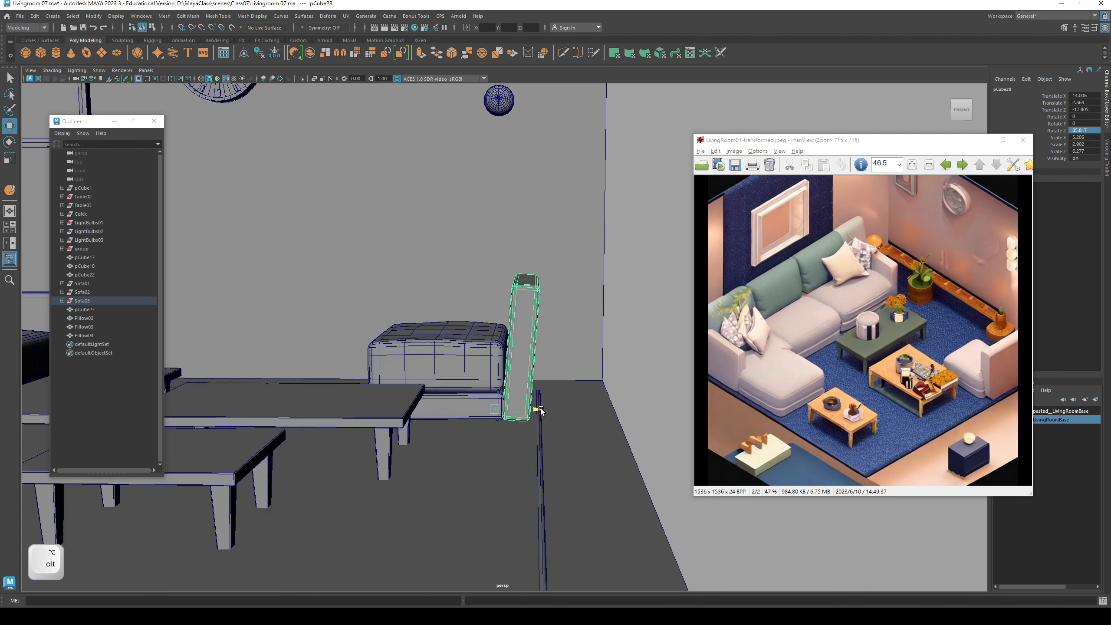
click(628, 387)
Step: Select the armchair's cushion, base and backrest and move them together along Z, bringing the base to about -16.39
alt+drag(628, 387, 553, 385)
alt+right_drag(553, 386, 425, 396)
alt+drag(426, 396, 483, 390)
key(q)
click(466, 416)
alt+middle_drag(505, 411, 476, 415)
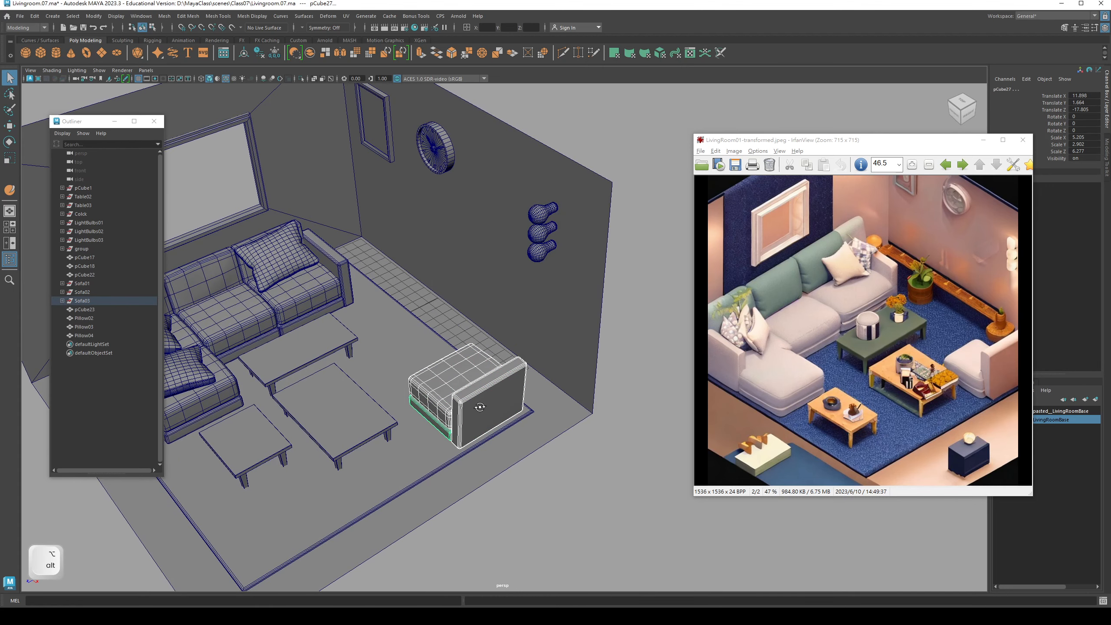
key(w)
drag(426, 415, 475, 432)
key(q)
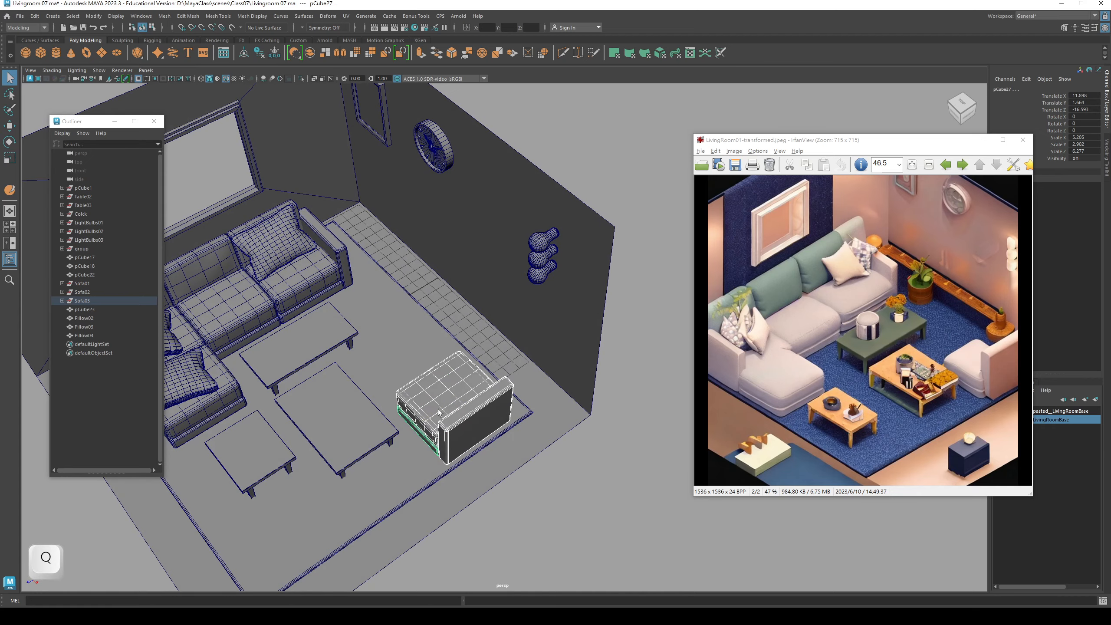
Step: Duplicate the armchair's base, set its X rotation to 90, and place the copy along the seat's wall-facing side as an armrest
click(476, 415)
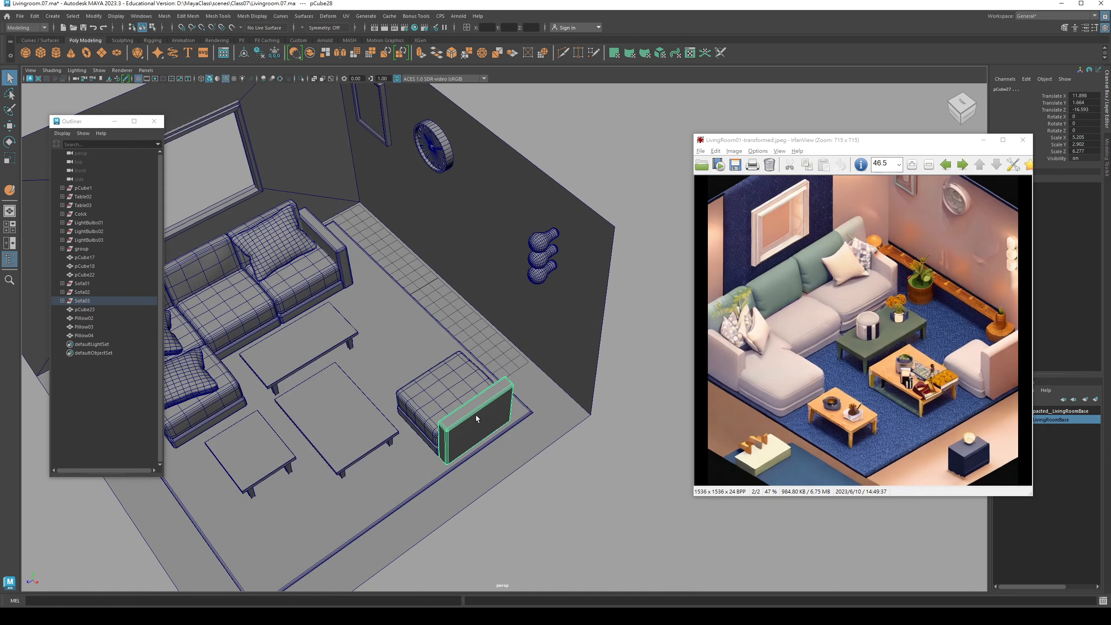
alt+drag(475, 415, 443, 409)
click(503, 423)
key(ctrl+d)
key(w)
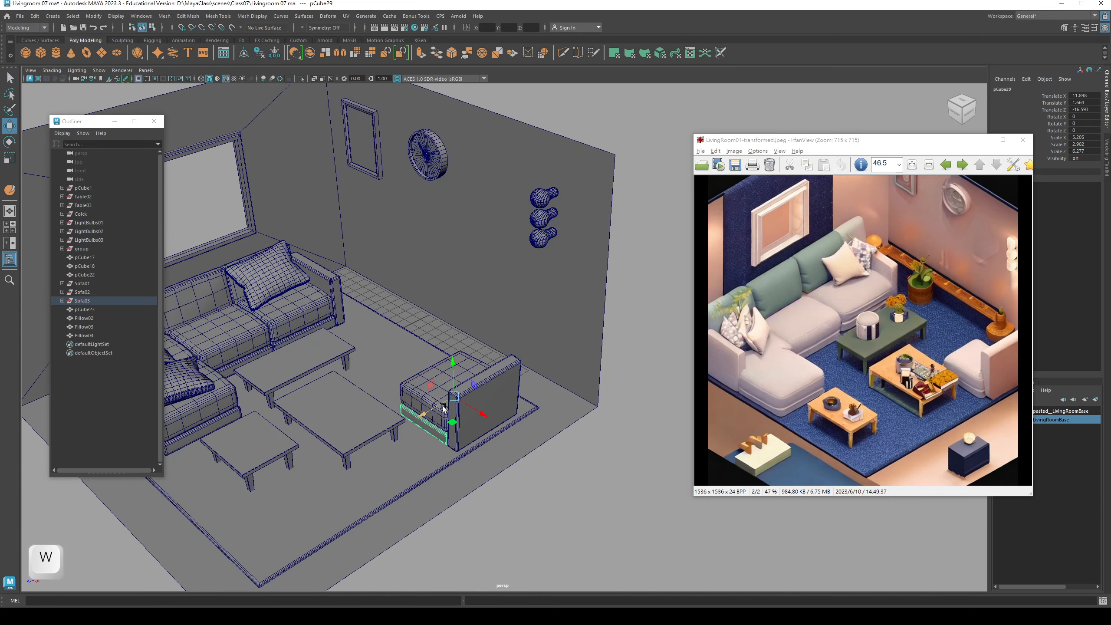
drag(452, 365, 516, 370)
key(e)
text(908)
key(Return)
key(w)
alt+right_drag(516, 369, 676, 384)
alt+drag(676, 384, 441, 355)
Step: Select the armrest's upper vertices and lower them to reduce its height above the seat
drag(427, 270, 465, 344)
key(q)
right_drag(433, 297, 409, 296)
drag(416, 260, 491, 315)
key(w)
drag(444, 240, 443, 292)
alt+drag(442, 292, 526, 331)
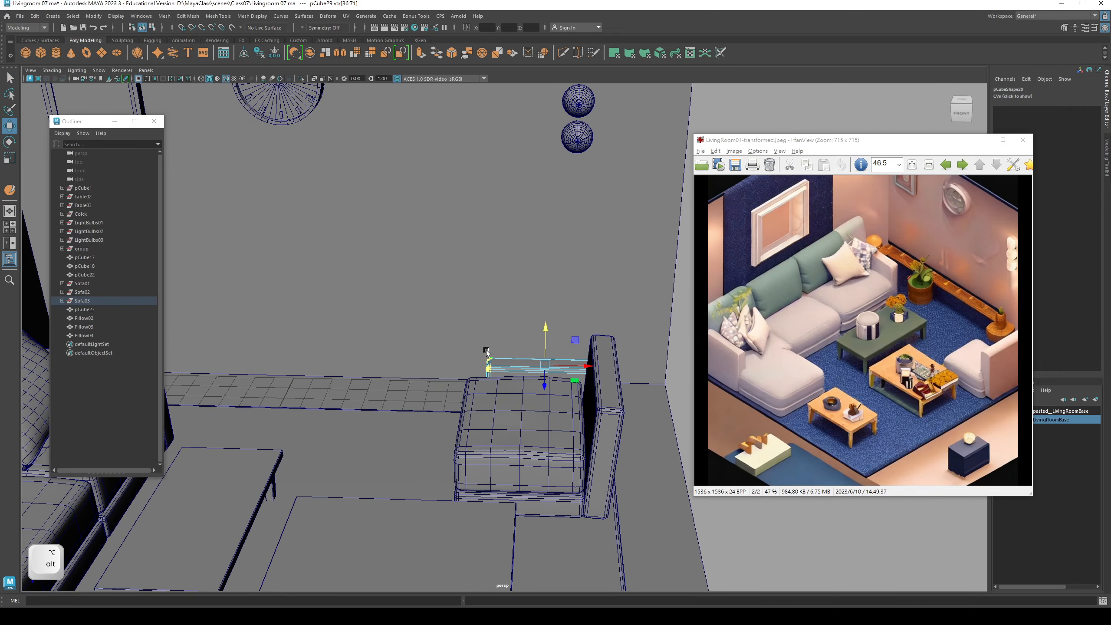
Step: Move the vertices at the armrest's front end to fit its length to the seat, and return to object selection
key(q)
alt+middle_drag(482, 345, 483, 303)
key(4)
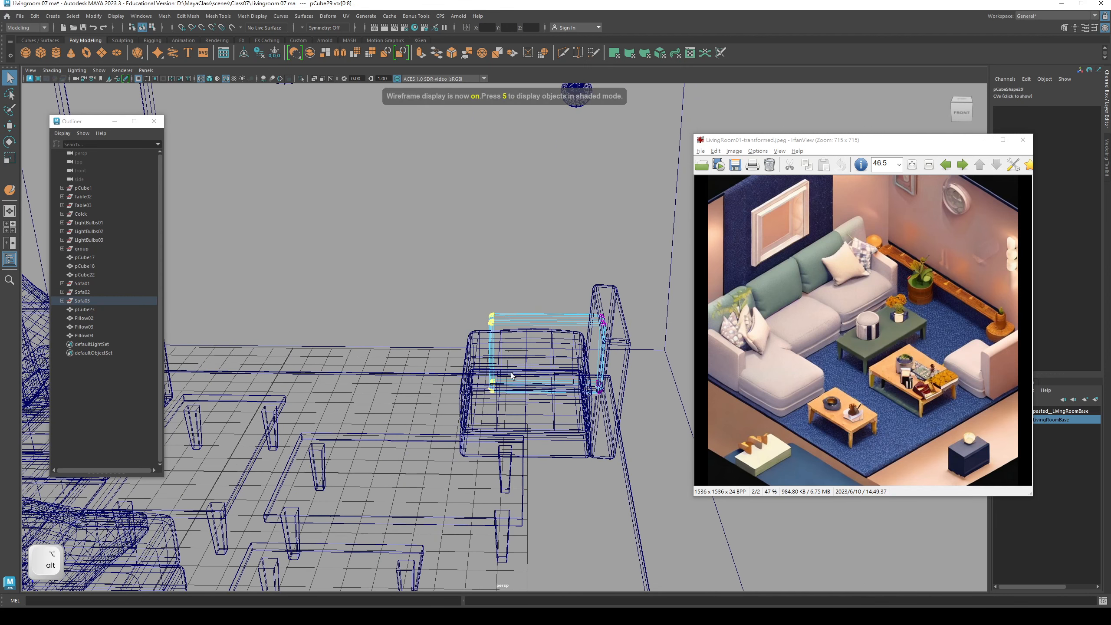
key(5)
key(w)
mouse_move(537, 355)
mouse_down()
mouse_move(516, 358)
mouse_move(565, 383)
mouse_move(580, 366)
mouse_move(471, 348)
mouse_move(456, 357)
mouse_move(486, 353)
mouse_move(470, 381)
mouse_move(450, 370)
mouse_move(518, 371)
mouse_up()
key(q)
key(F8)
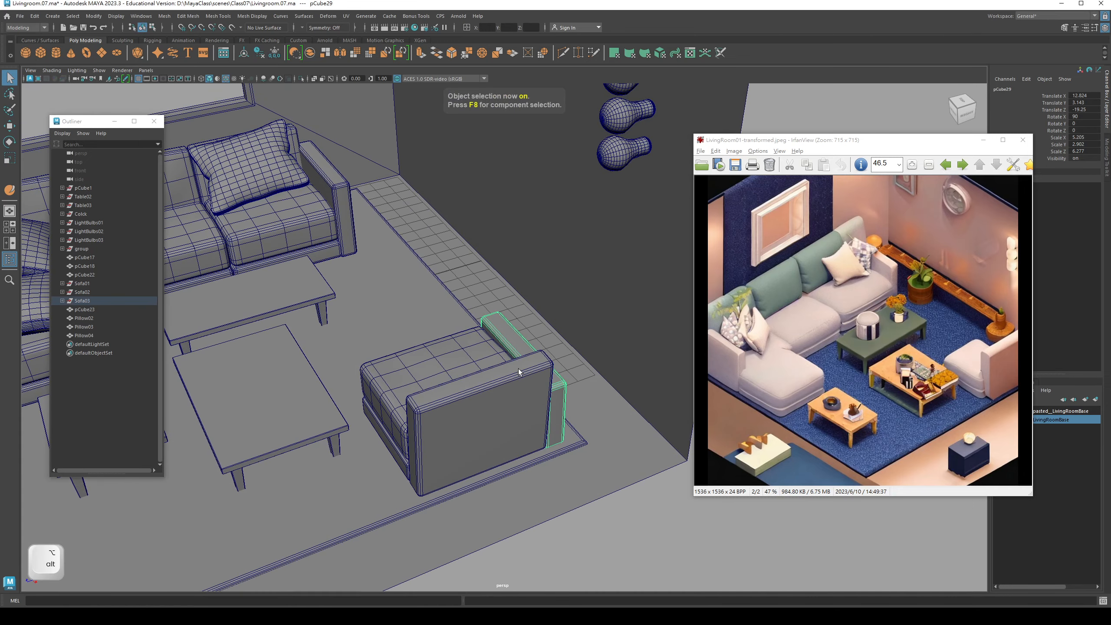
Step: Group the armchair's backrest, seat cushion, base and armrest together
click(498, 416)
shift+click(422, 389)
shift+click(385, 437)
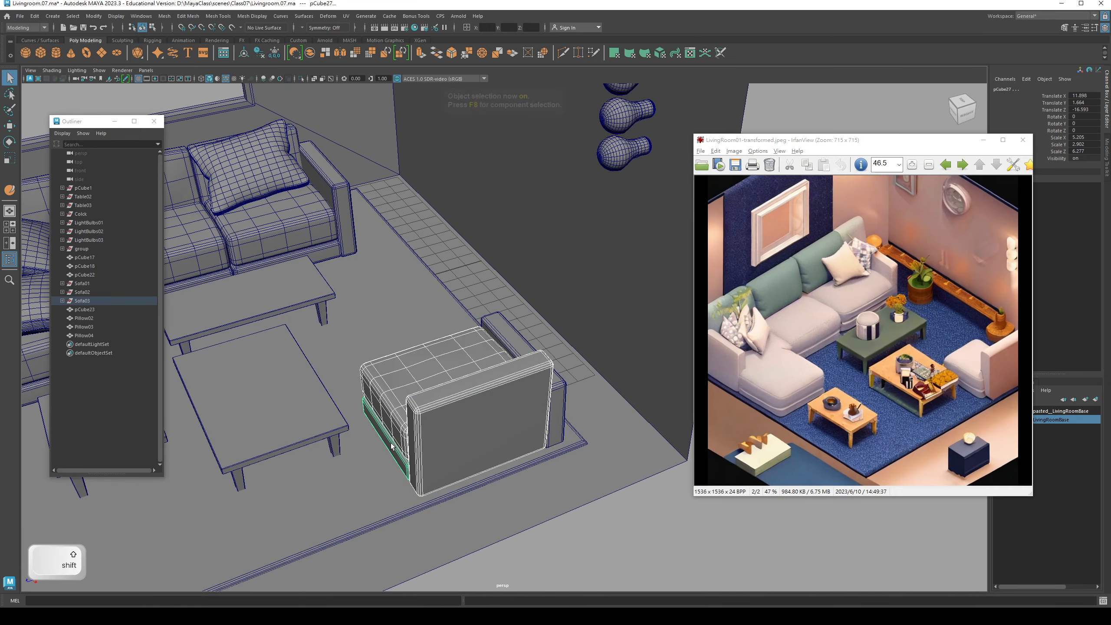
shift+click(522, 343)
alt+drag(522, 343, 474, 321)
key(ctrl+g)
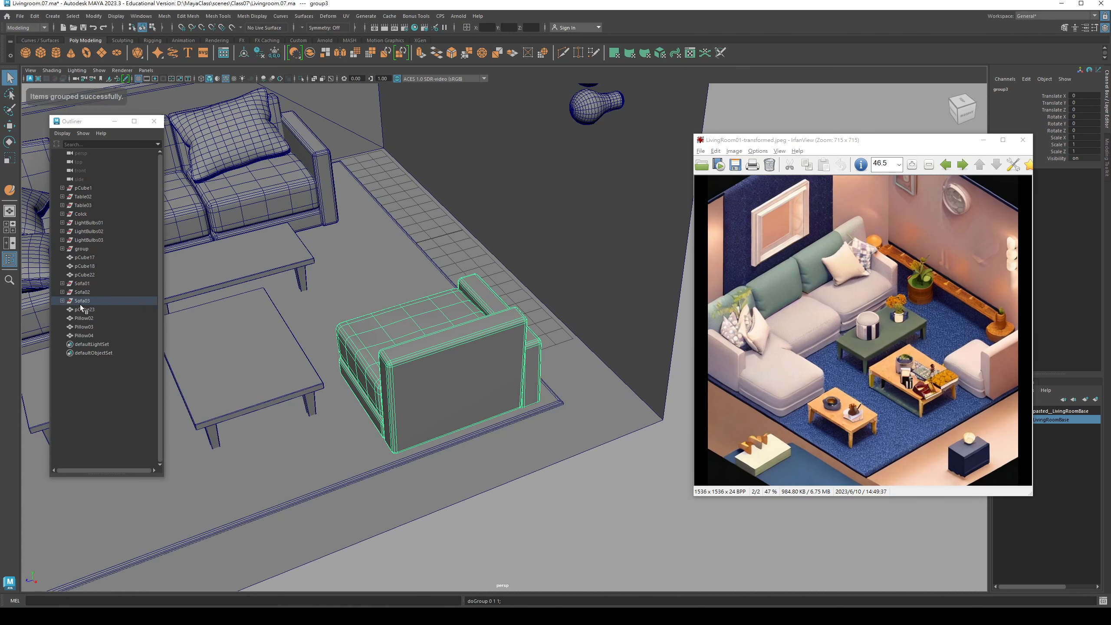
alt+drag(425, 362, 440, 358)
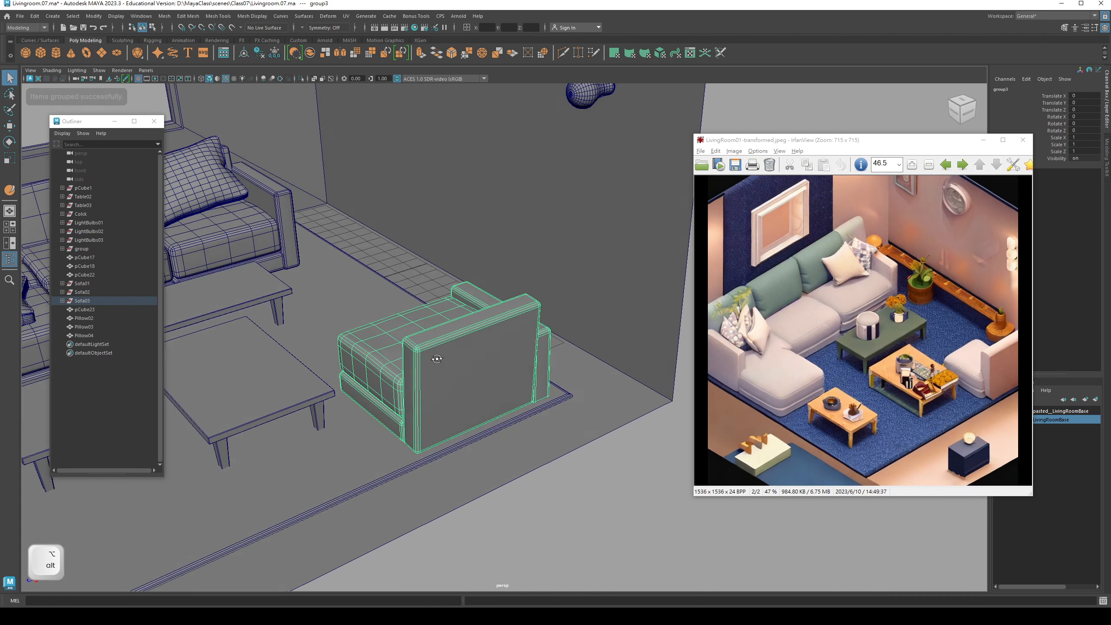
Step: Rename the armchair's group inside Sofa03 to Sofa04 and unparent it so it sits at the top level of the scene
click(63, 301)
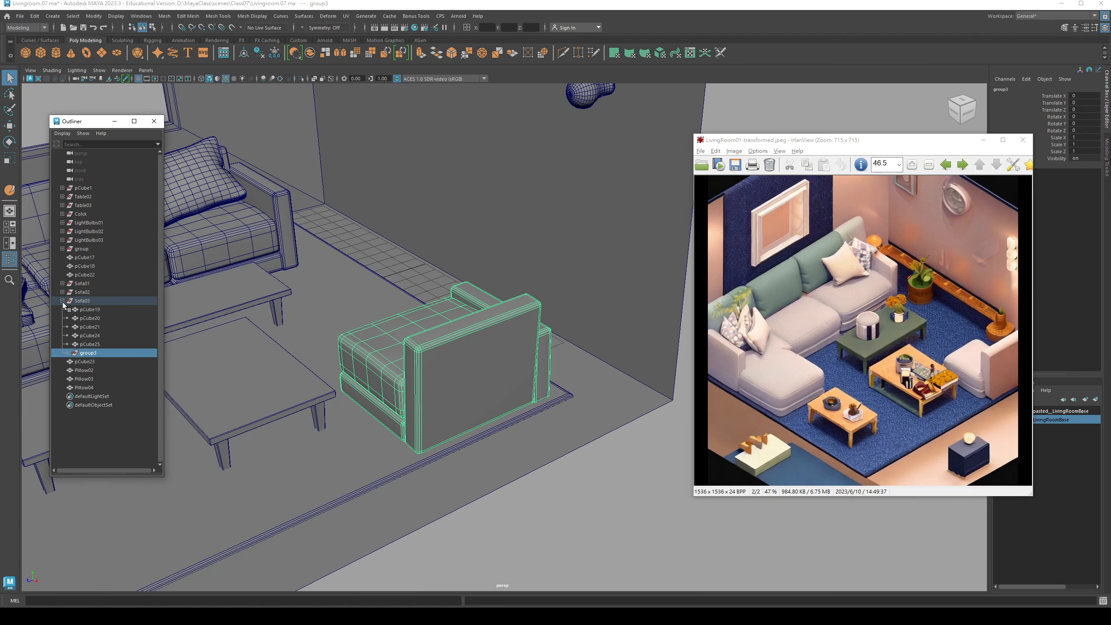
double_click(94, 353)
text(So)
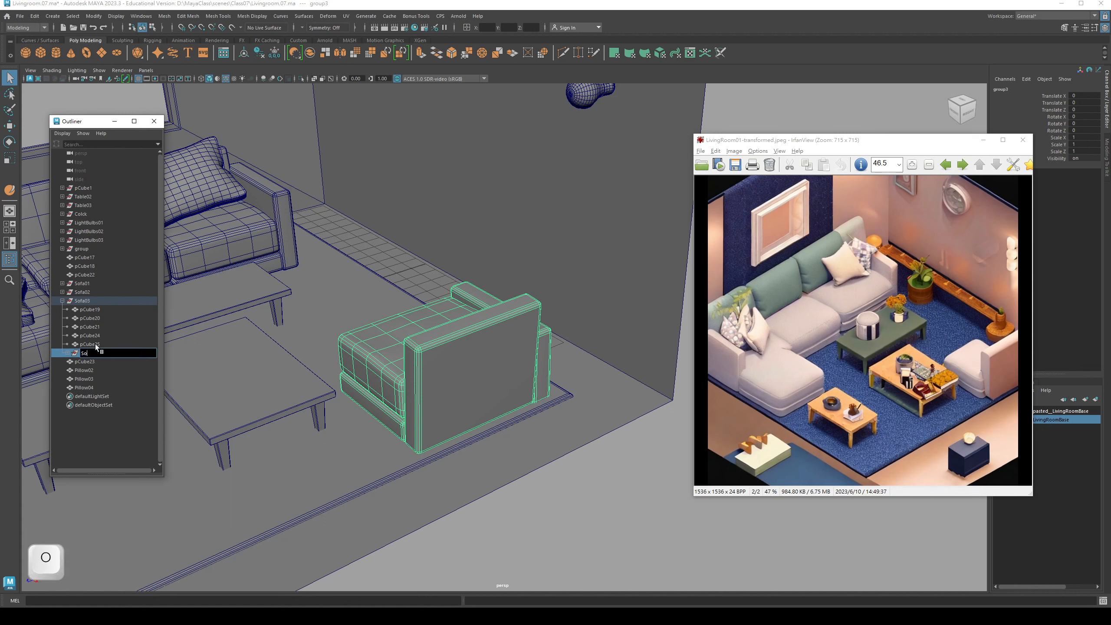
text(fa04)
key(Return)
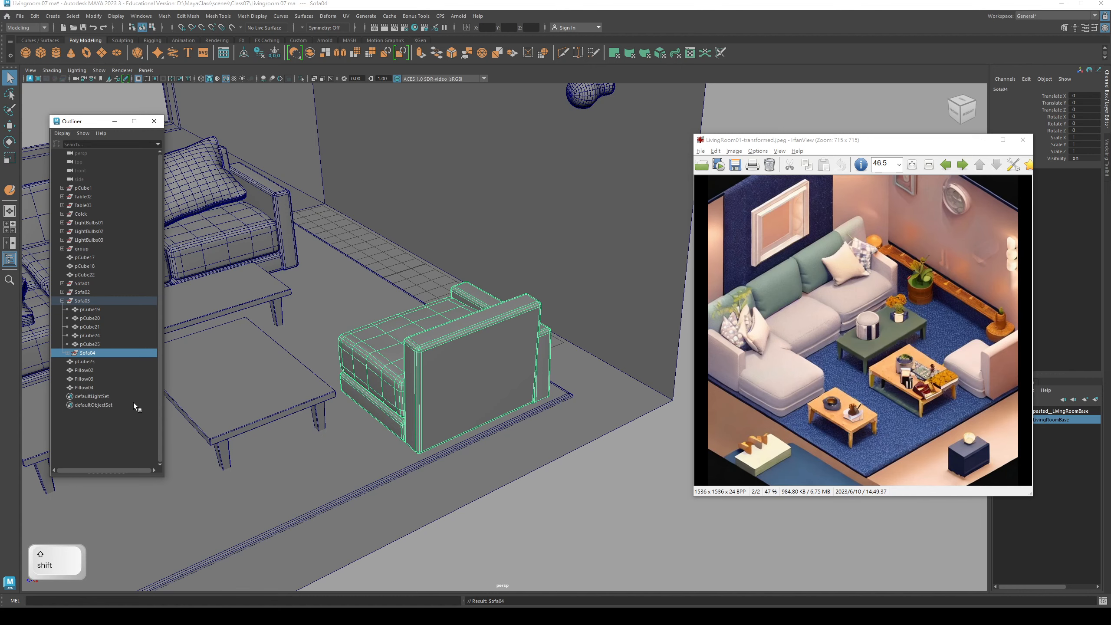
key(shift+p)
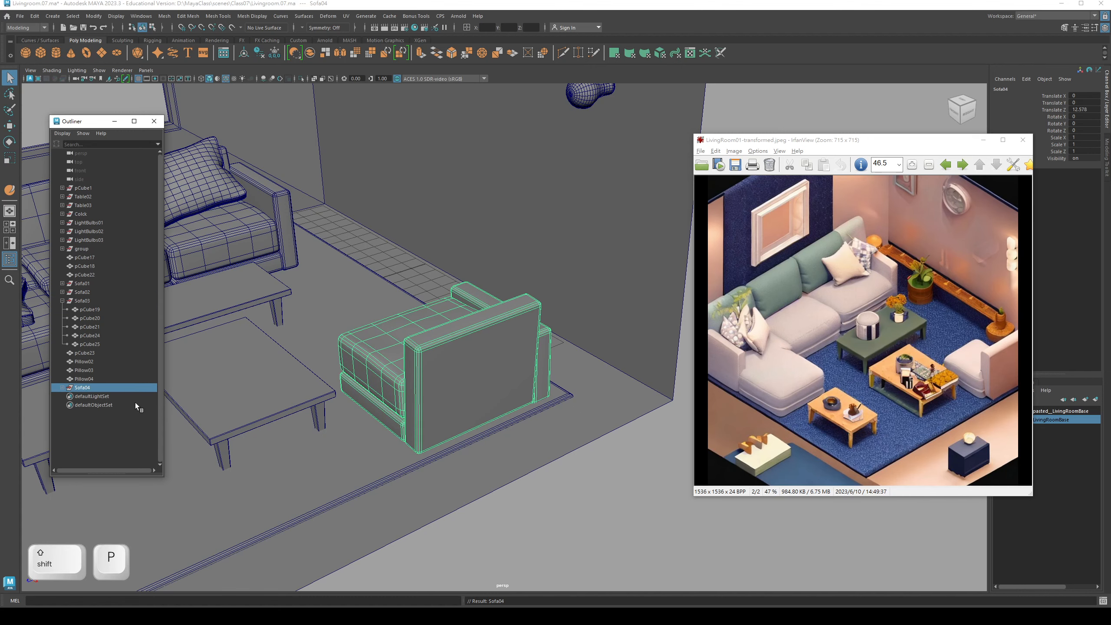
click(83, 301)
click(64, 301)
Step: Check which furniture the separate Sofa03 and Sofa04 groups contain, and clear the selection
alt+drag(291, 347, 317, 369)
click(100, 345)
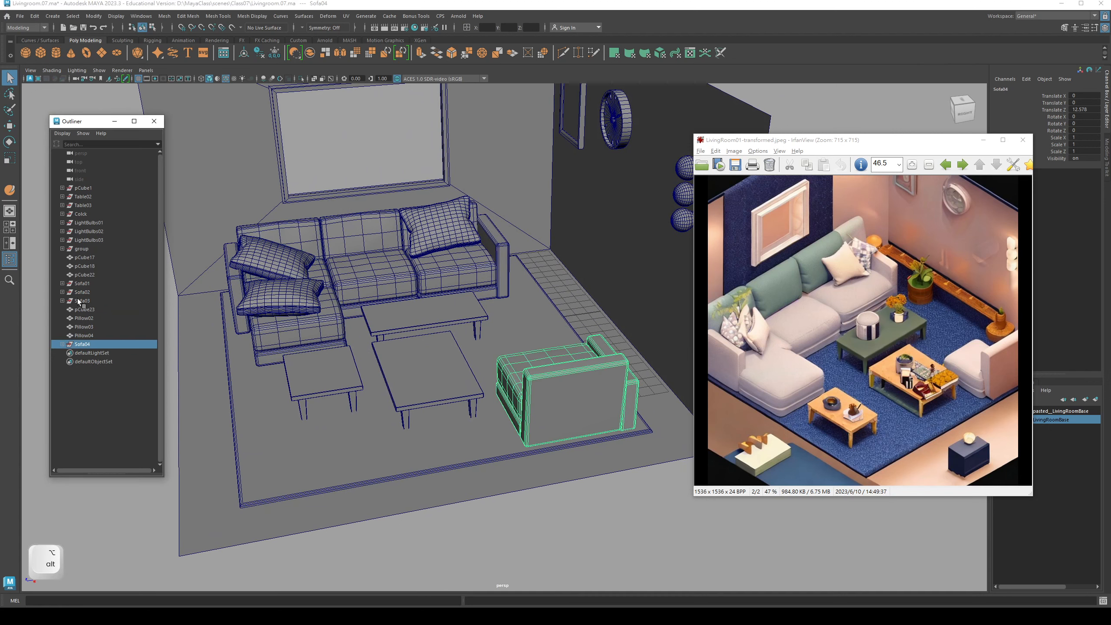
ctrl+click(79, 300)
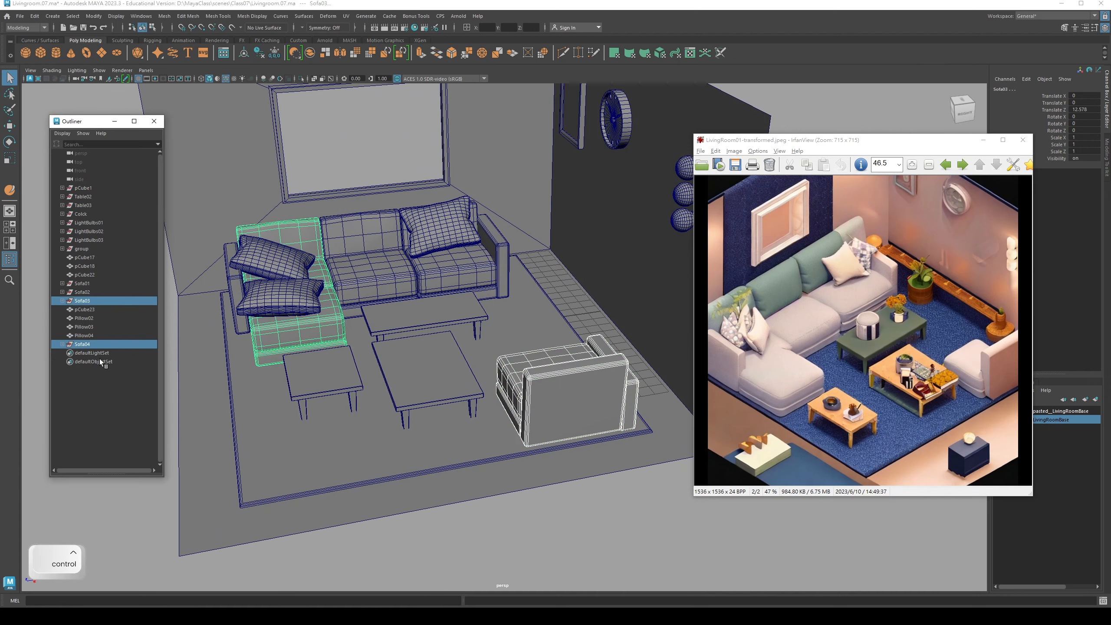
click(142, 508)
Step: Raise the upper vertices of the armchair's armrest so it stands higher above the seat cushion, and return to object selection
alt+drag(267, 394, 409, 382)
alt+middle_drag(408, 382, 303, 380)
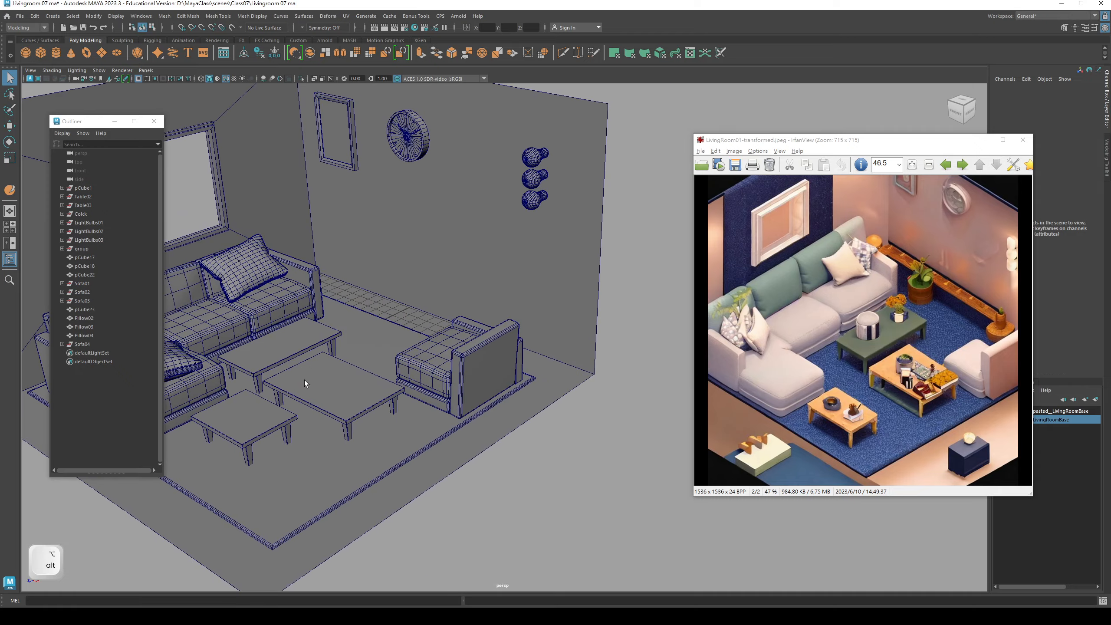
alt+drag(304, 380, 423, 364)
click(478, 353)
alt+middle_drag(478, 352, 428, 367)
scroll(429, 369, up, 2)
alt+drag(429, 370, 427, 384)
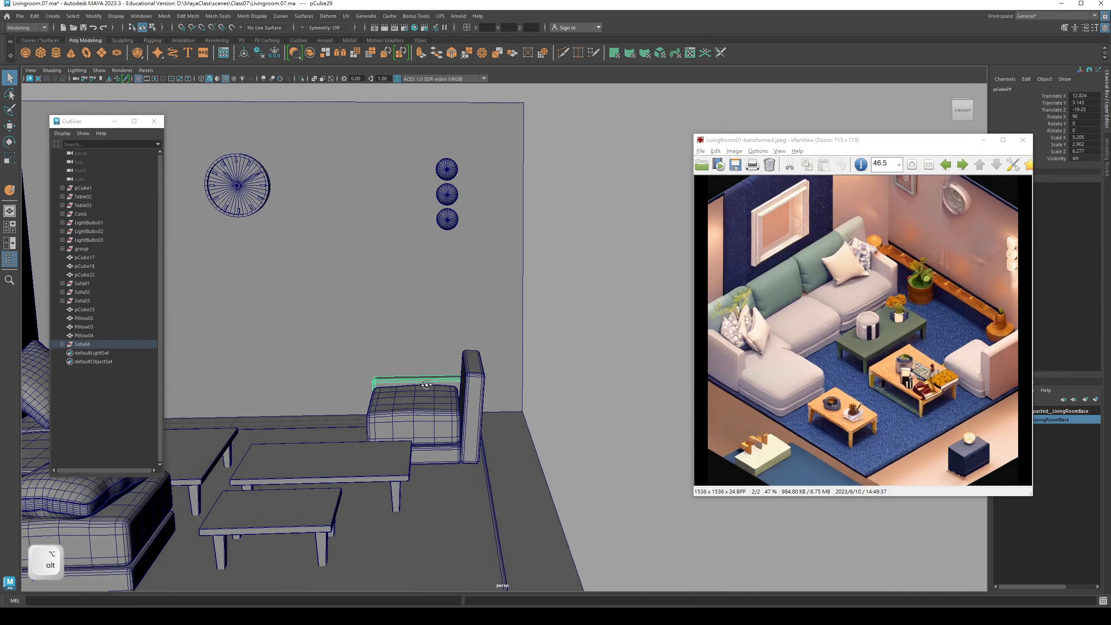
alt+middle_drag(426, 385, 509, 387)
mouse_move(510, 387)
alt+mouse_down()
mouse_move(479, 392)
mouse_move(509, 369)
mouse_move(501, 382)
alt+mouse_up()
alt+middle_drag(500, 382, 467, 385)
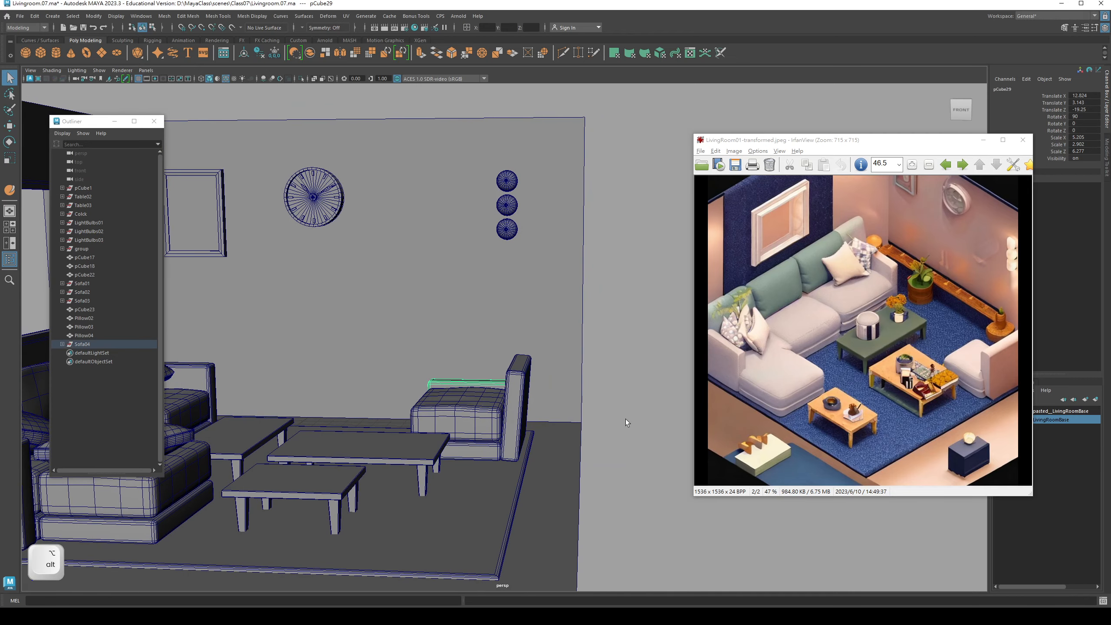
right_drag(642, 359, 599, 372)
alt+drag(522, 410, 418, 369)
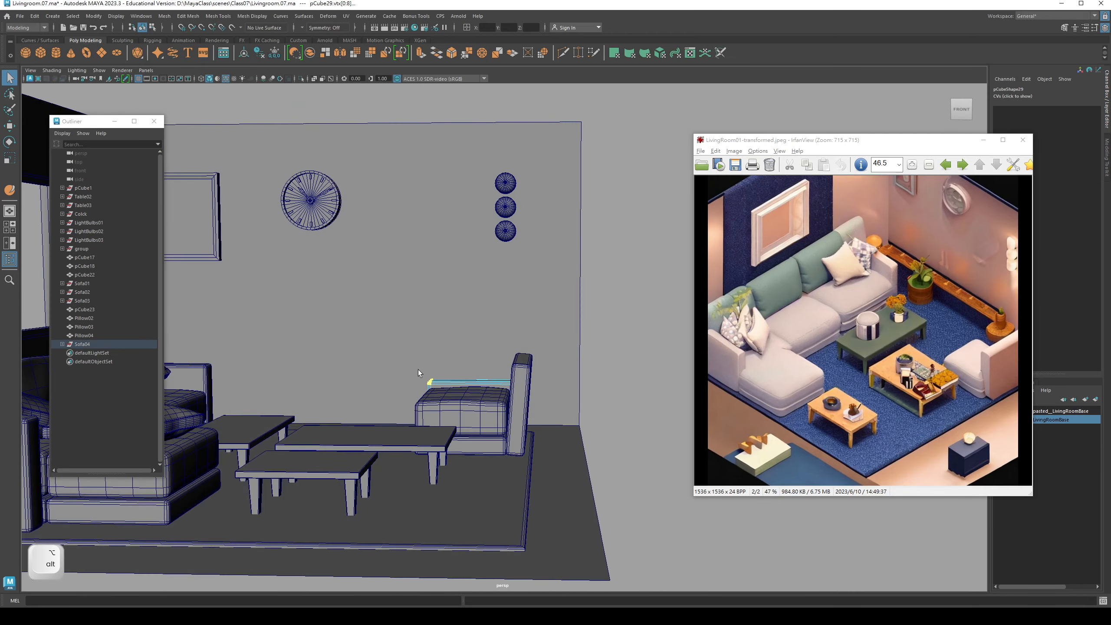
drag(561, 395, 558, 393)
key(4)
key(w)
key(5)
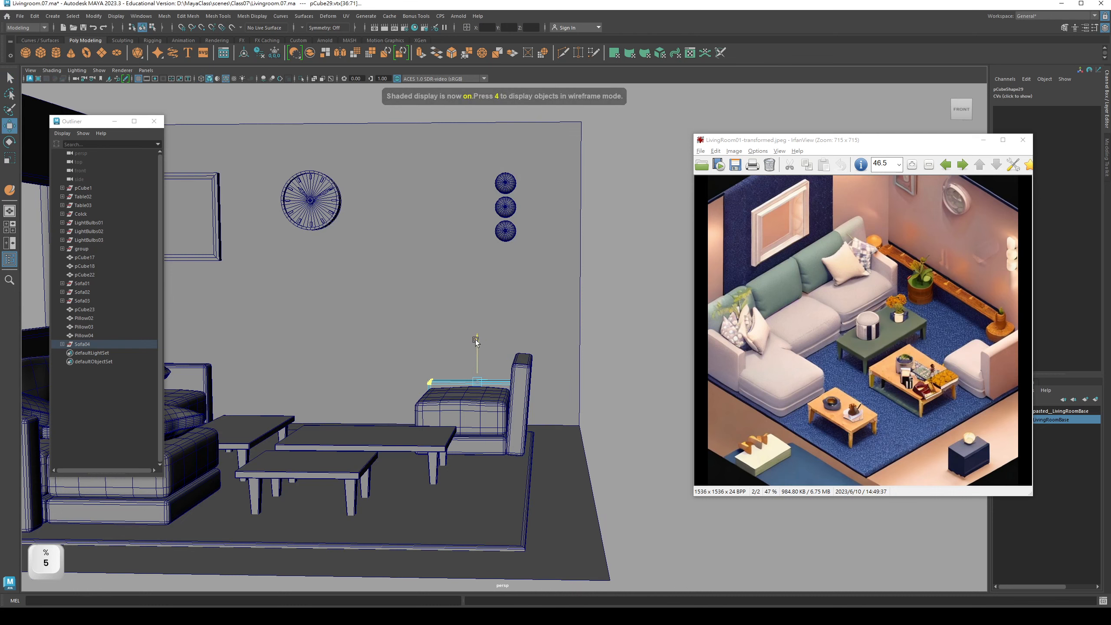
drag(478, 340, 477, 326)
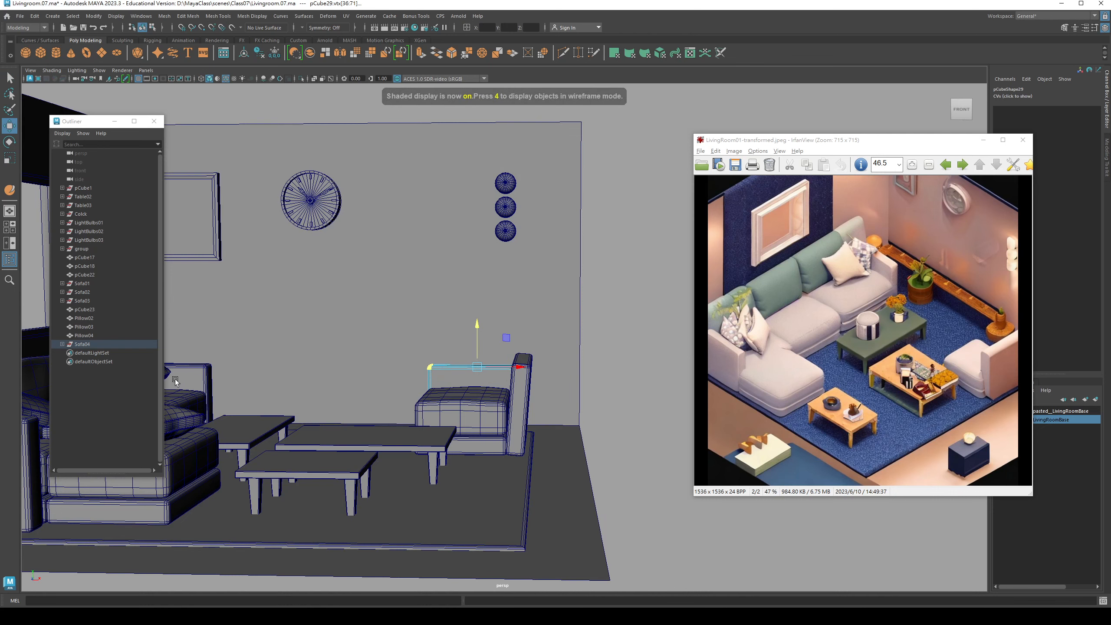
alt+drag(230, 377, 329, 379)
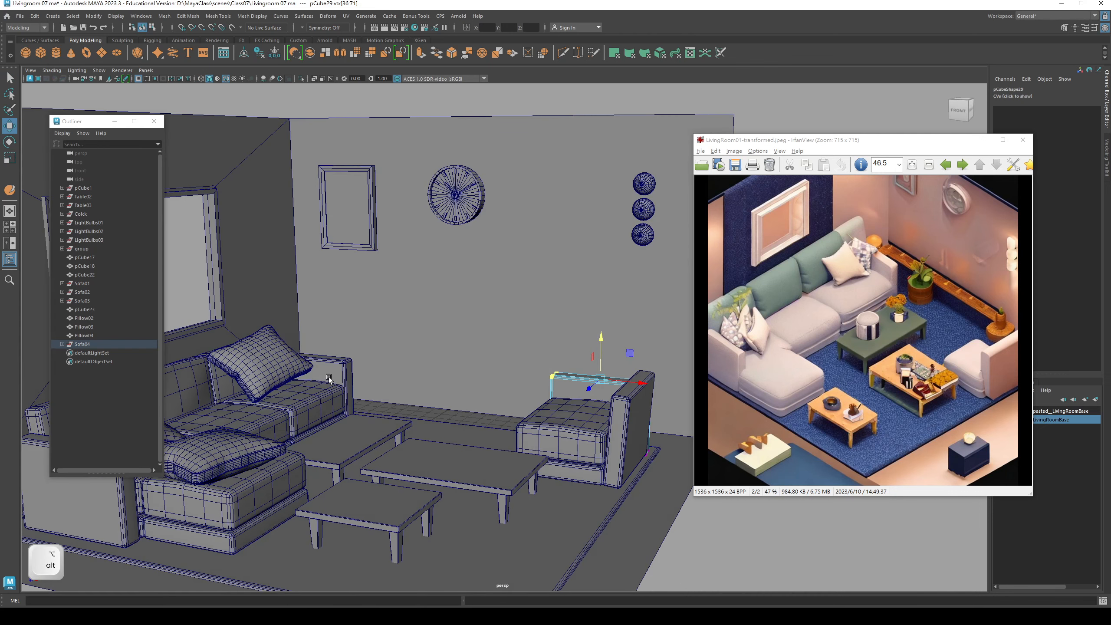
alt+drag(463, 383, 362, 503)
key(q)
key(F8)
click(595, 538)
key(F2)
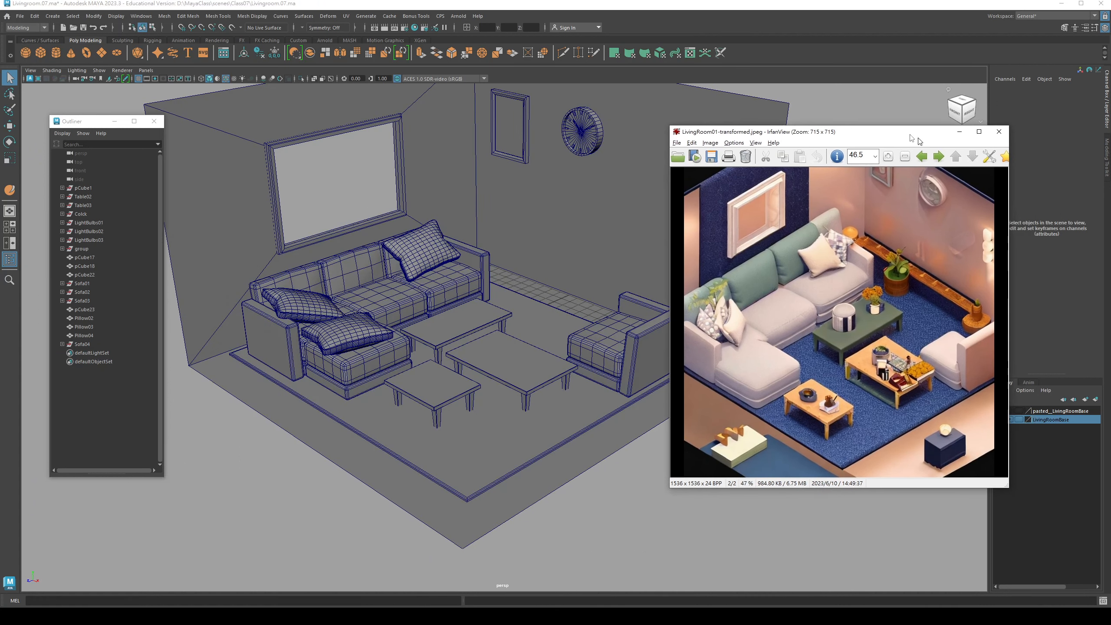
Step: Create a polygon cube, scale it to about 2.16 by 2.16 by 3.55, and place it on the floor in front of the coffee tables
drag(962, 140, 919, 122)
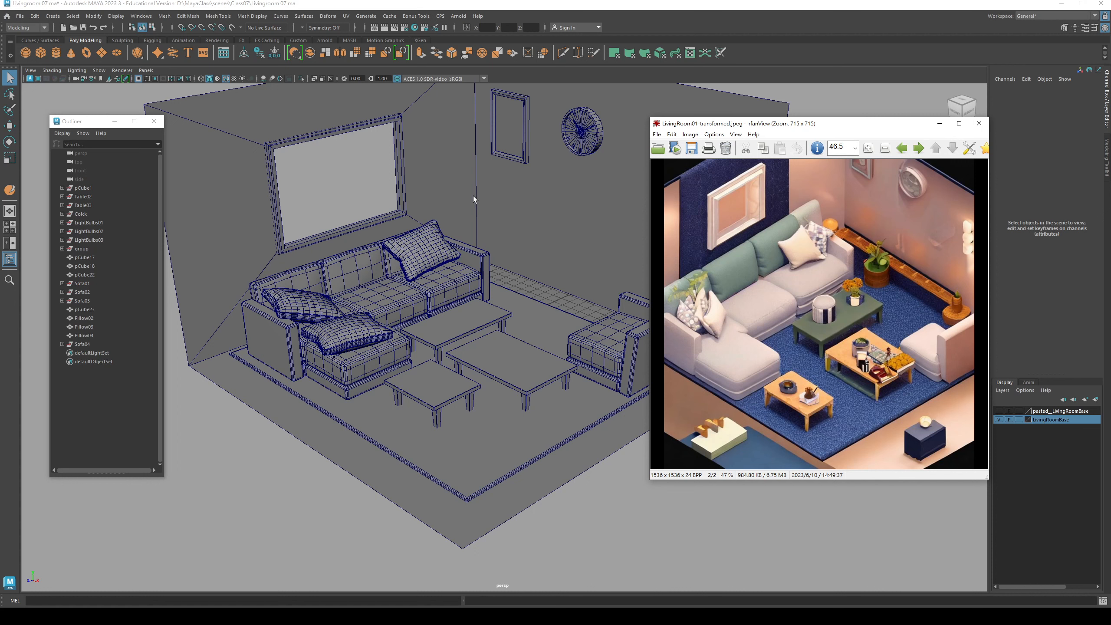
click(37, 56)
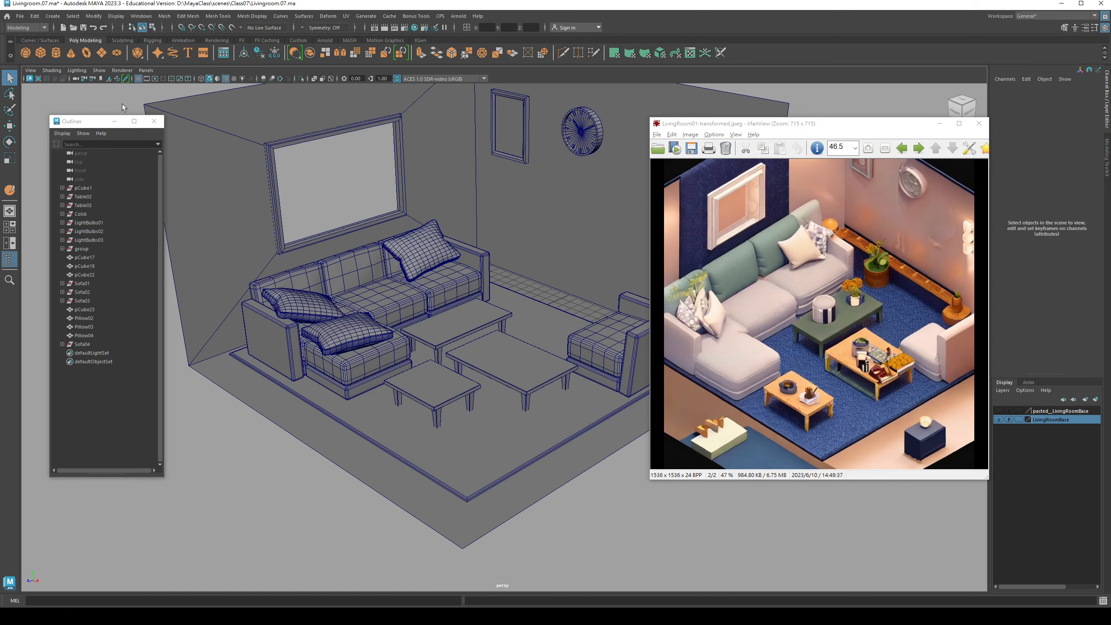
alt+drag(331, 333, 406, 380)
key(w)
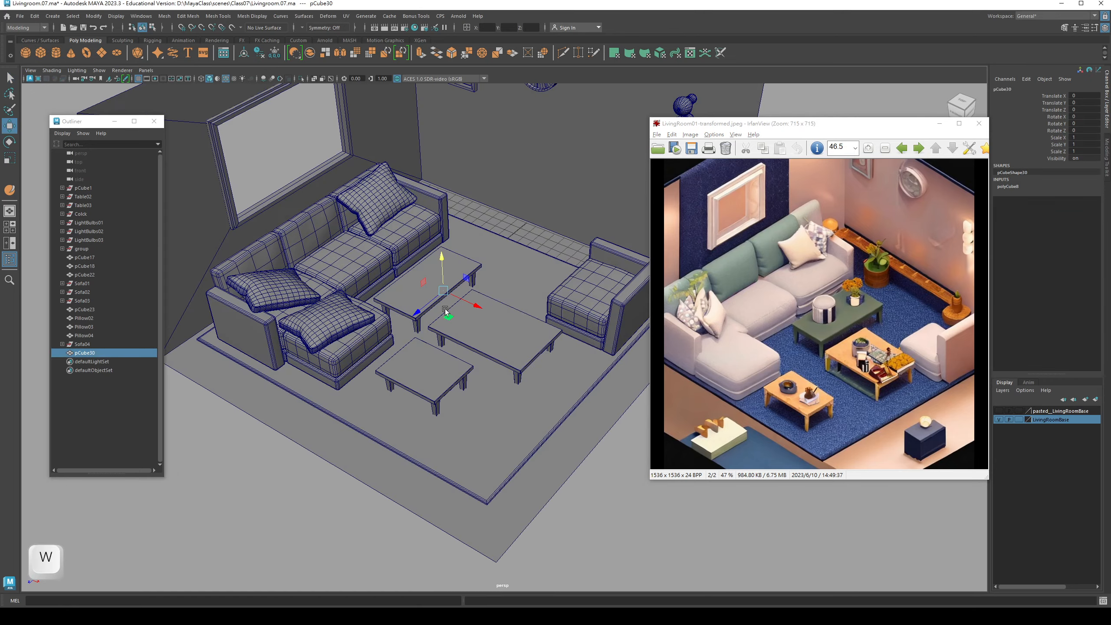
drag(444, 309, 404, 382)
key(r)
key(w)
scroll(404, 382, up, 3)
drag(406, 338, 439, 394)
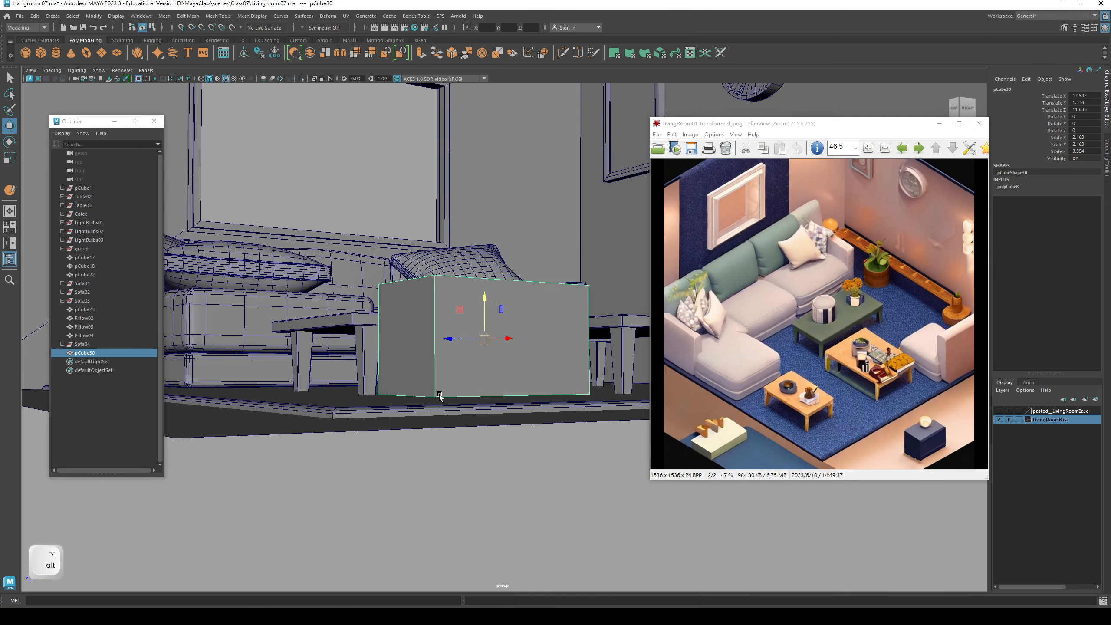
Step: Extrude the box's long face pointing away from the coffee tables with an offset of 0.1
scroll(409, 427, up, 3)
alt+drag(401, 431, 444, 332)
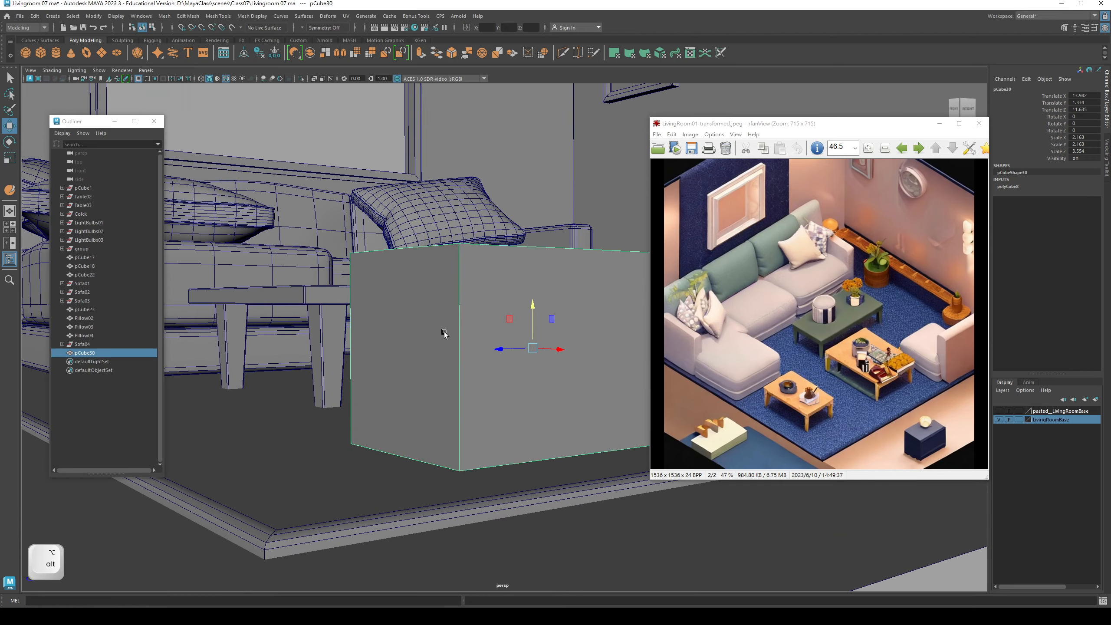
alt+drag(419, 470, 374, 354)
key(q)
right_drag(421, 297, 423, 316)
click(488, 330)
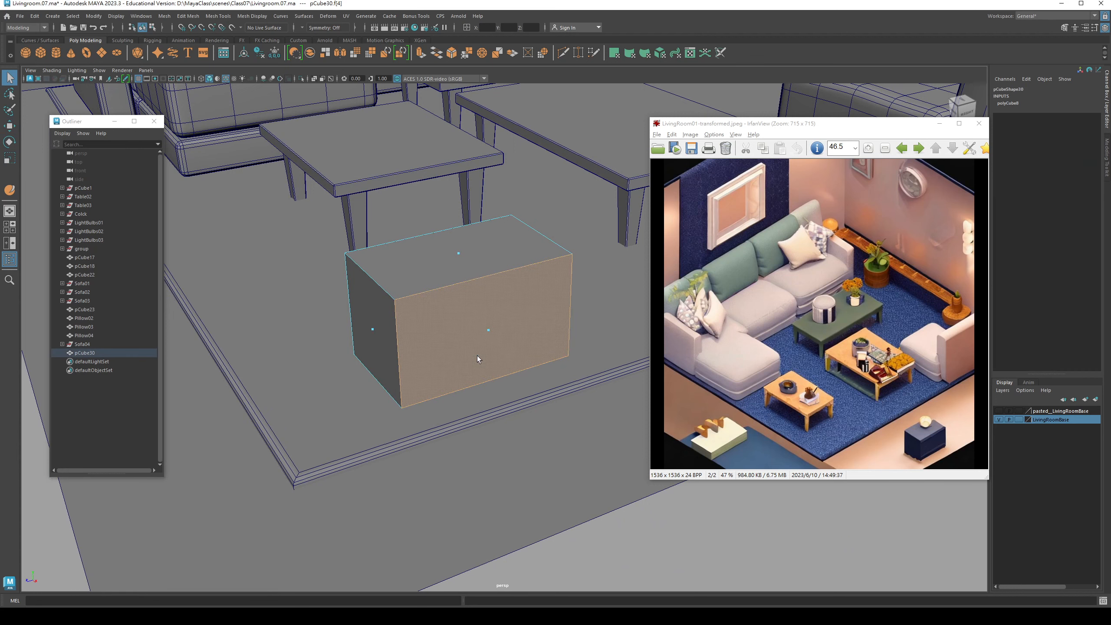
click(940, 126)
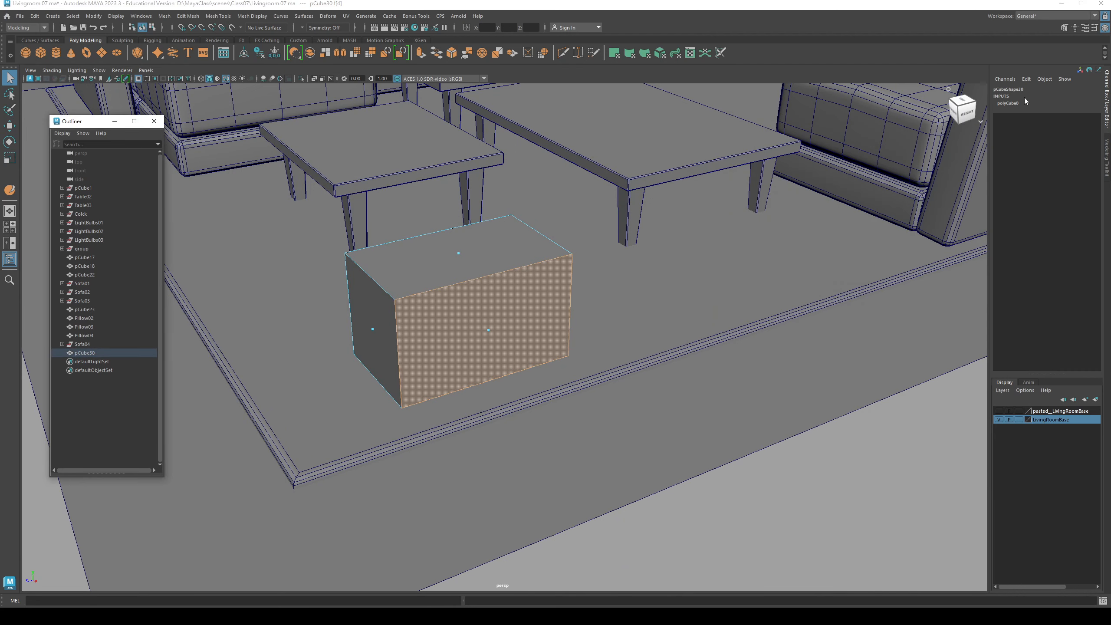
click(1064, 28)
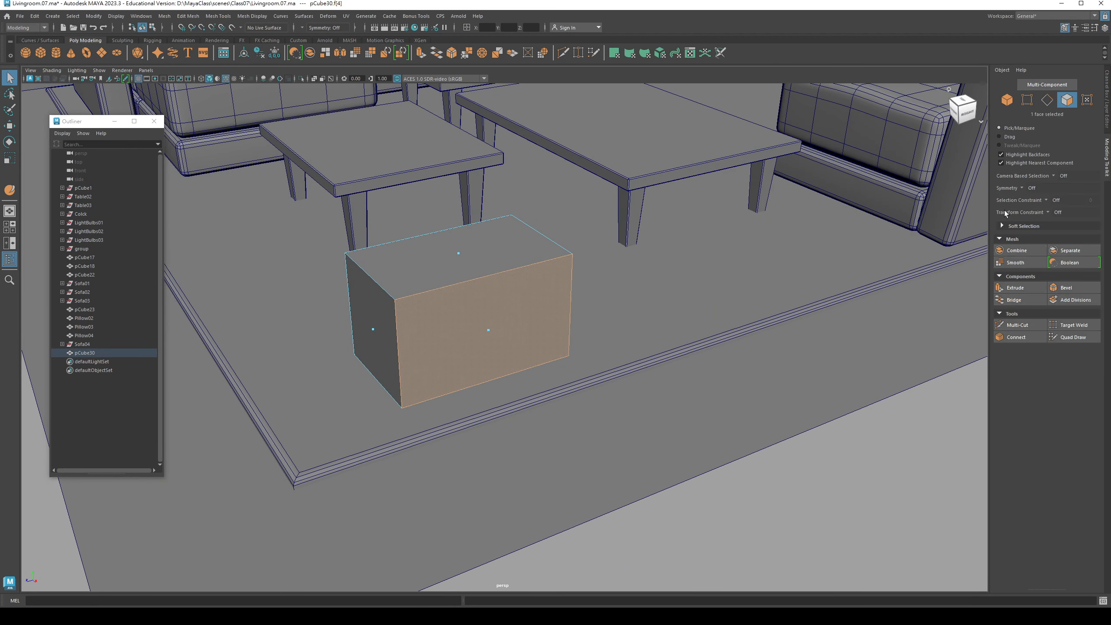
click(1014, 288)
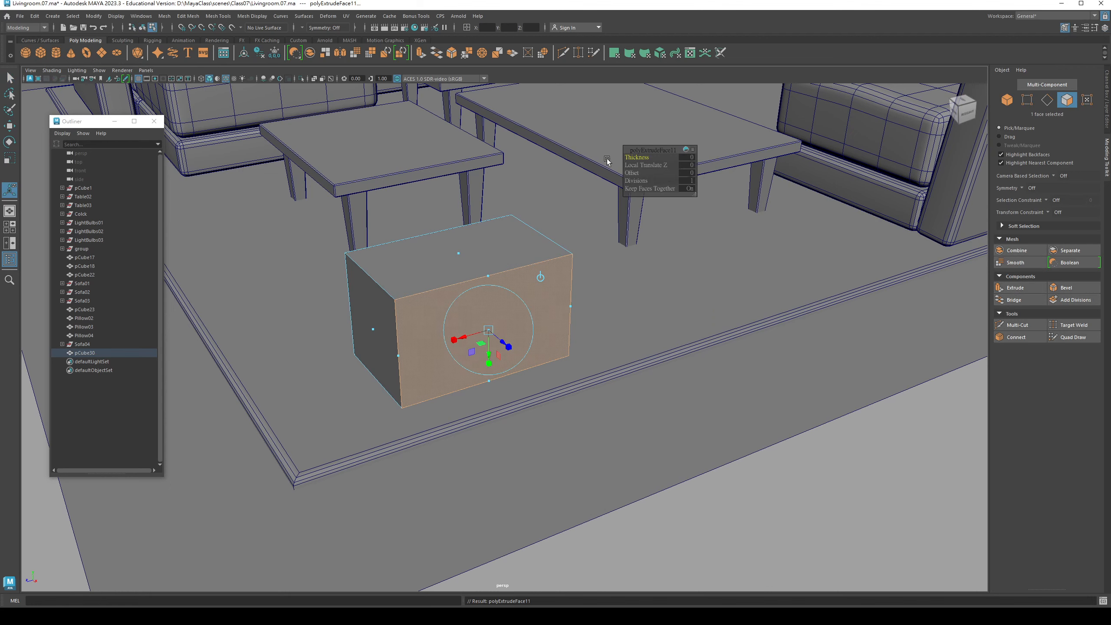
drag(629, 172, 643, 172)
alt+drag(520, 334, 519, 358)
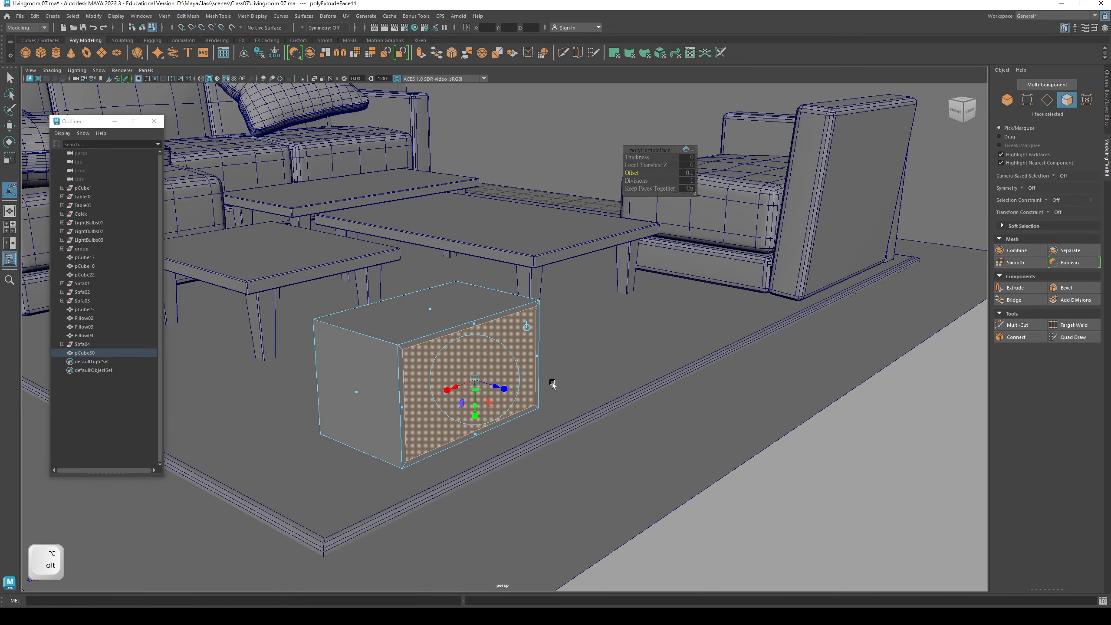
Step: Extrude the inset face again and push it slightly into the box to form a shallow recess
alt+middle_drag(553, 384, 590, 375)
click(1008, 292)
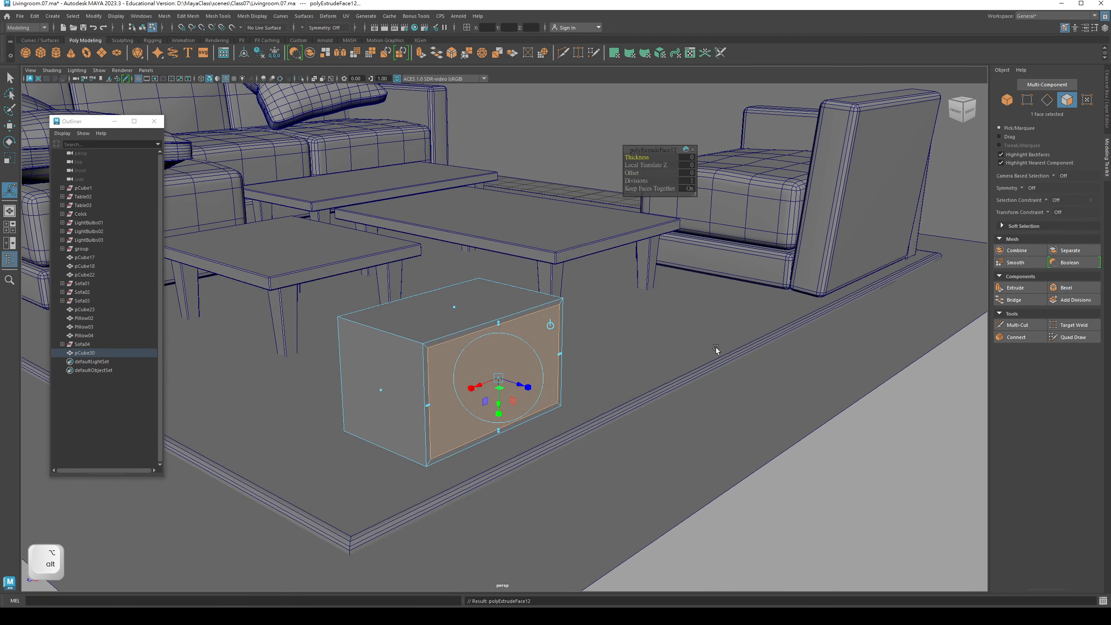
alt+drag(546, 391, 520, 393)
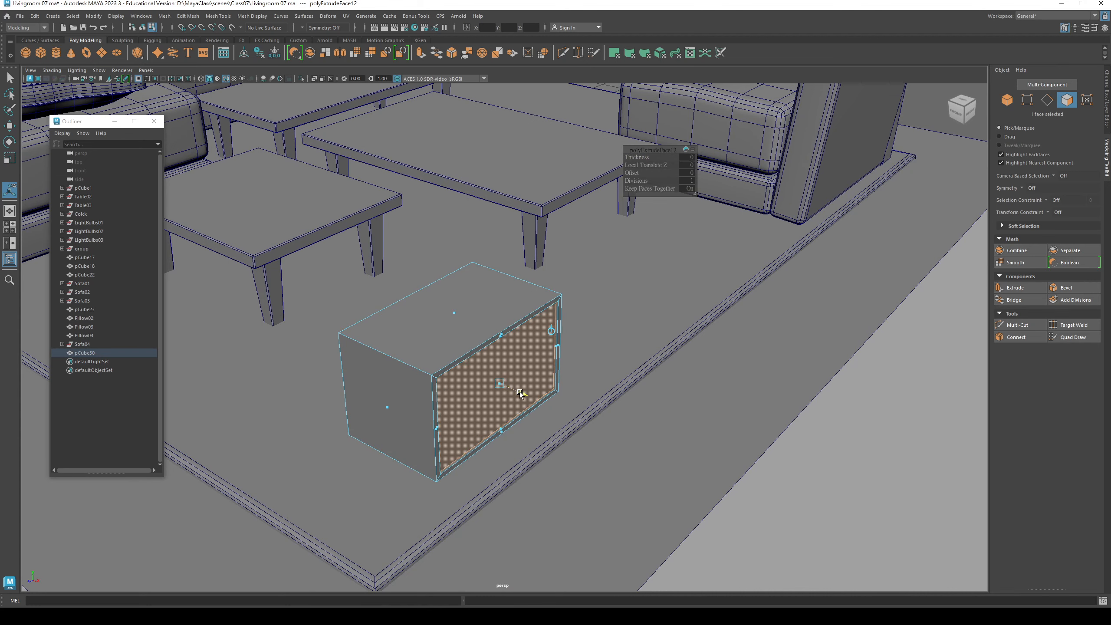
key(q)
Step: Extrude the box's opposite long face with an offset of 0.1
alt+drag(427, 352, 516, 337)
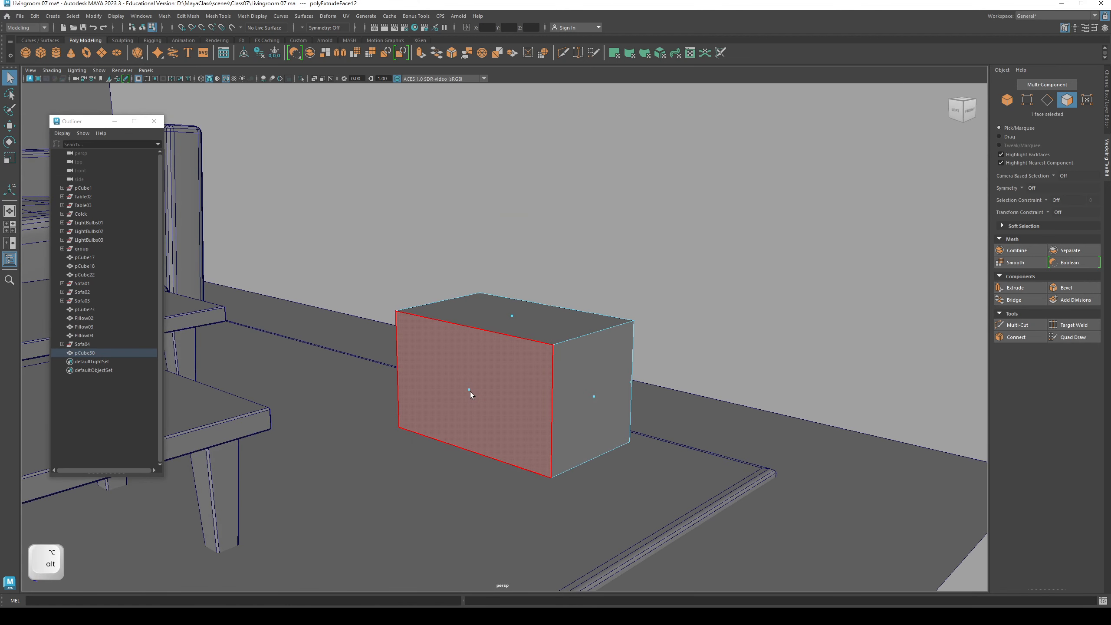
click(470, 392)
alt+drag(578, 371, 550, 375)
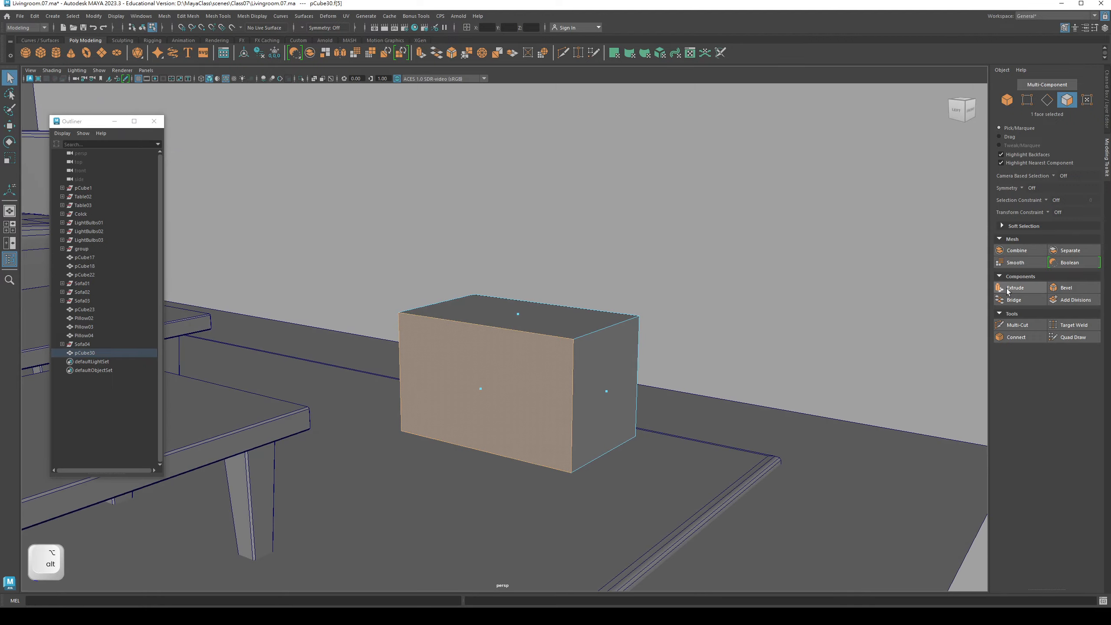
alt+drag(607, 319, 582, 317)
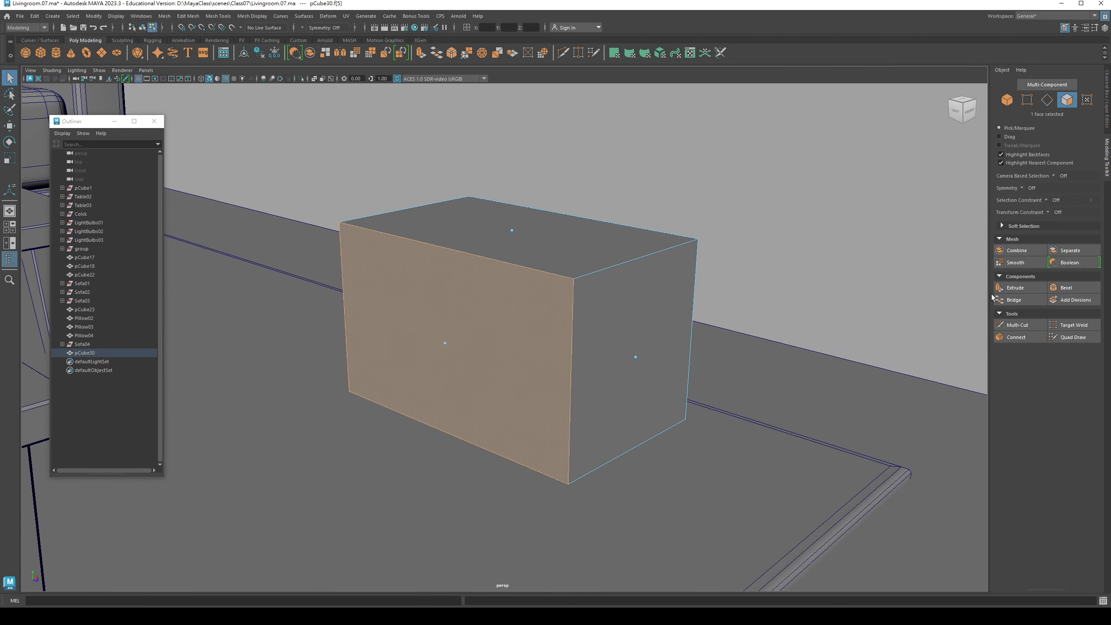
click(1006, 290)
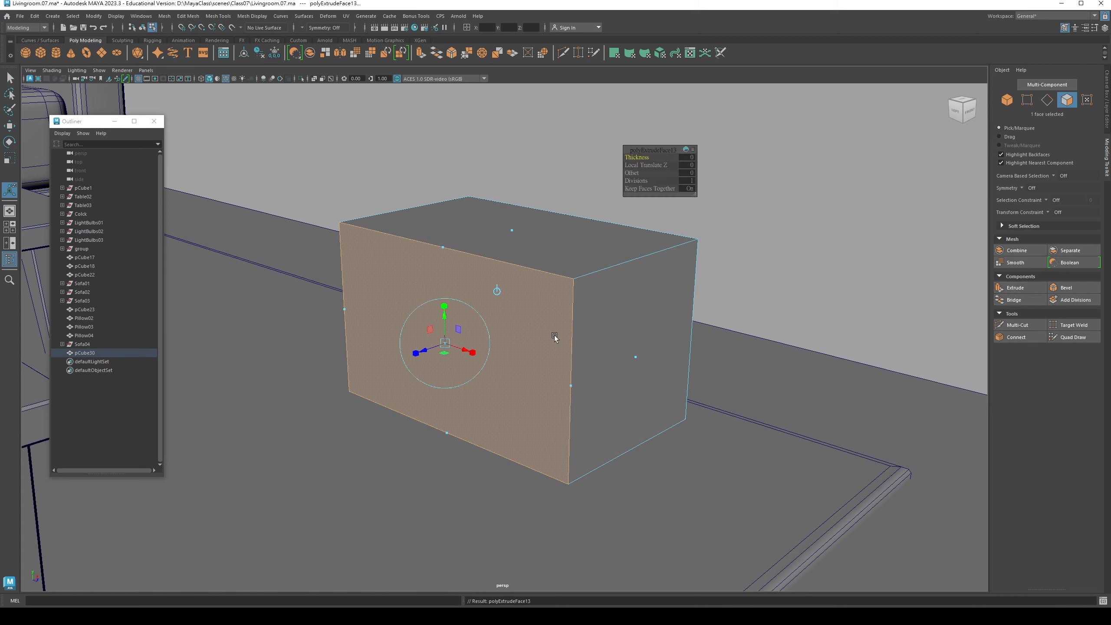
drag(632, 173, 634, 174)
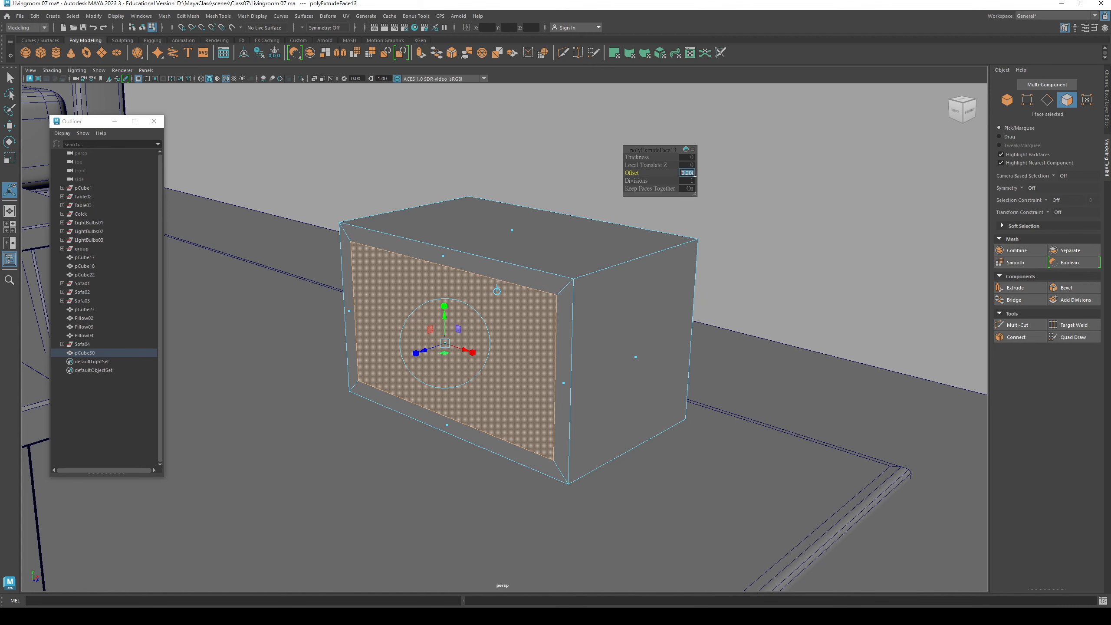
text(0.1)
key(Return)
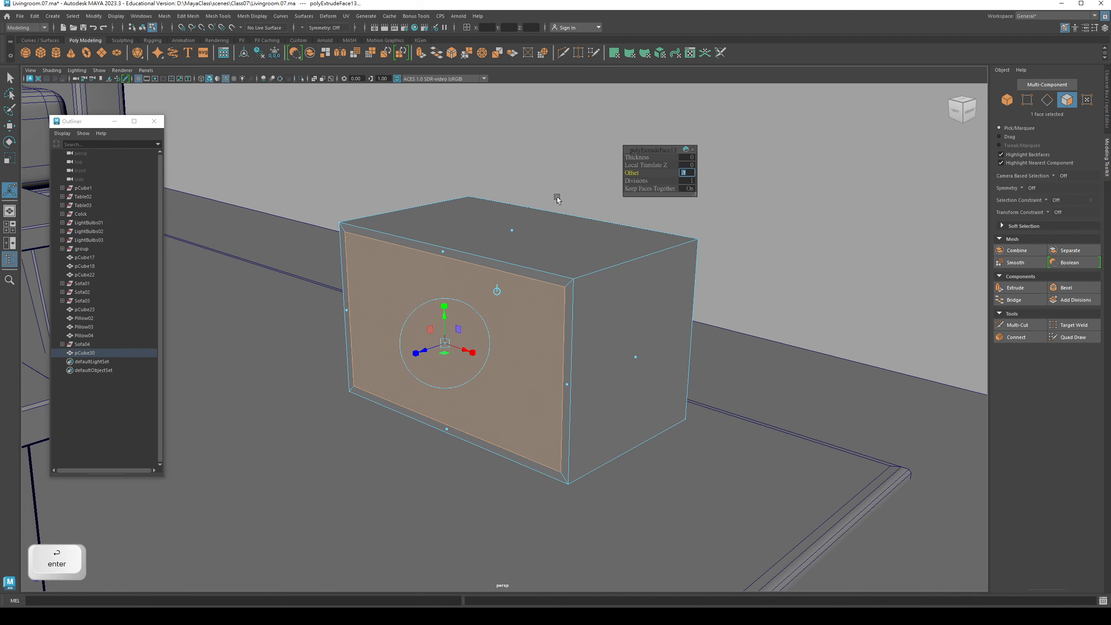
Step: Extrude this inset face again about 1.57 into the box to hollow out an open compartment, and return to object selection
alt+middle_drag(474, 243, 456, 246)
click(1036, 288)
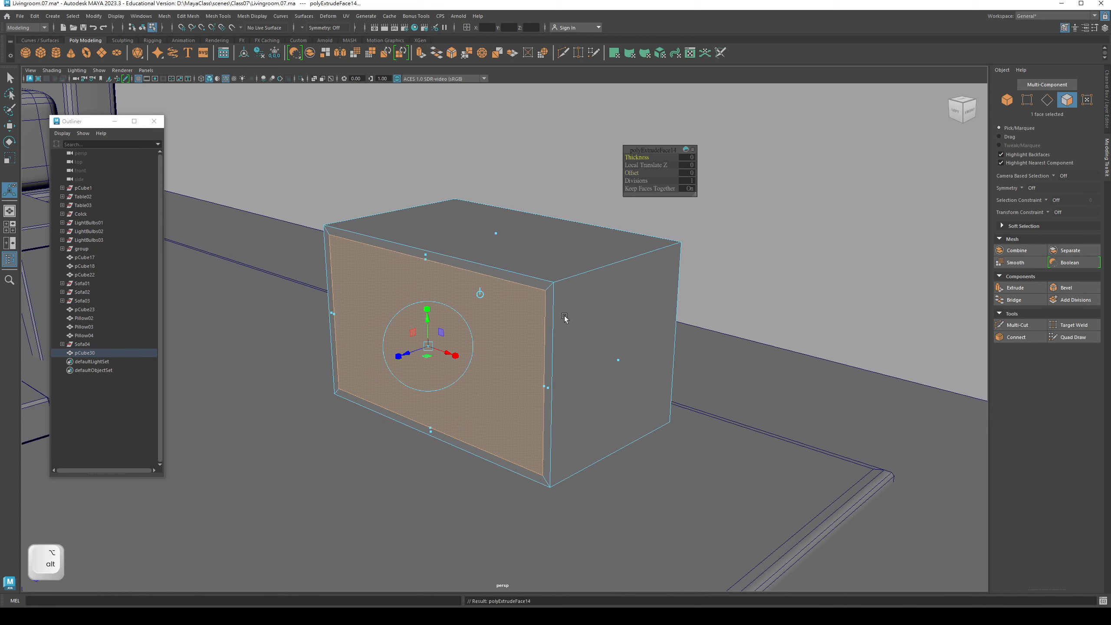
drag(412, 348, 511, 333)
mouse_move(457, 372)
alt+mouse_down()
mouse_move(497, 364)
mouse_move(477, 369)
alt+mouse_up()
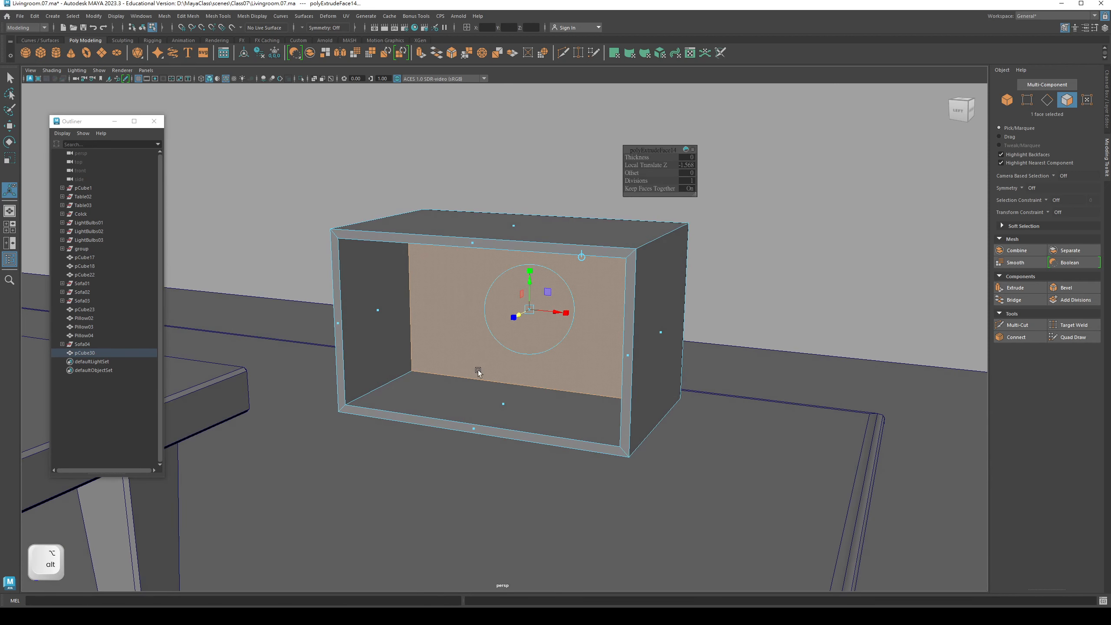
key(q)
key(F8)
click(281, 208)
alt+drag(473, 286, 441, 303)
key(q)
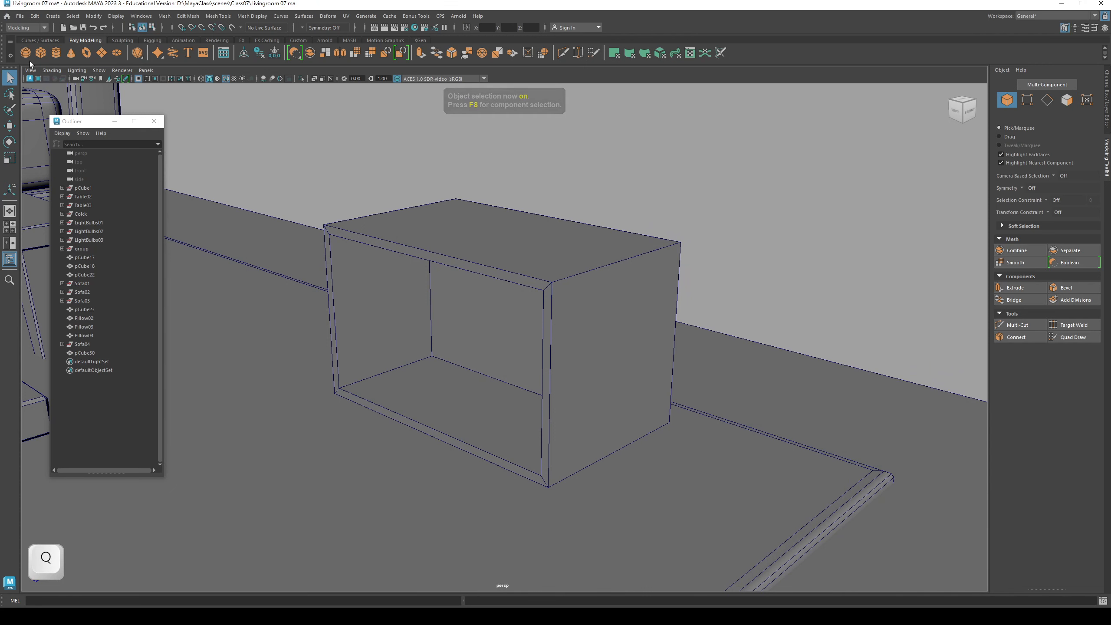
Step: Duplicate the bottom inner face of the cabinet's open compartment as a separate piece and return to object selection
alt+drag(428, 384, 457, 396)
click(457, 396)
right_drag(457, 396, 459, 410)
click(494, 413)
click(497, 410)
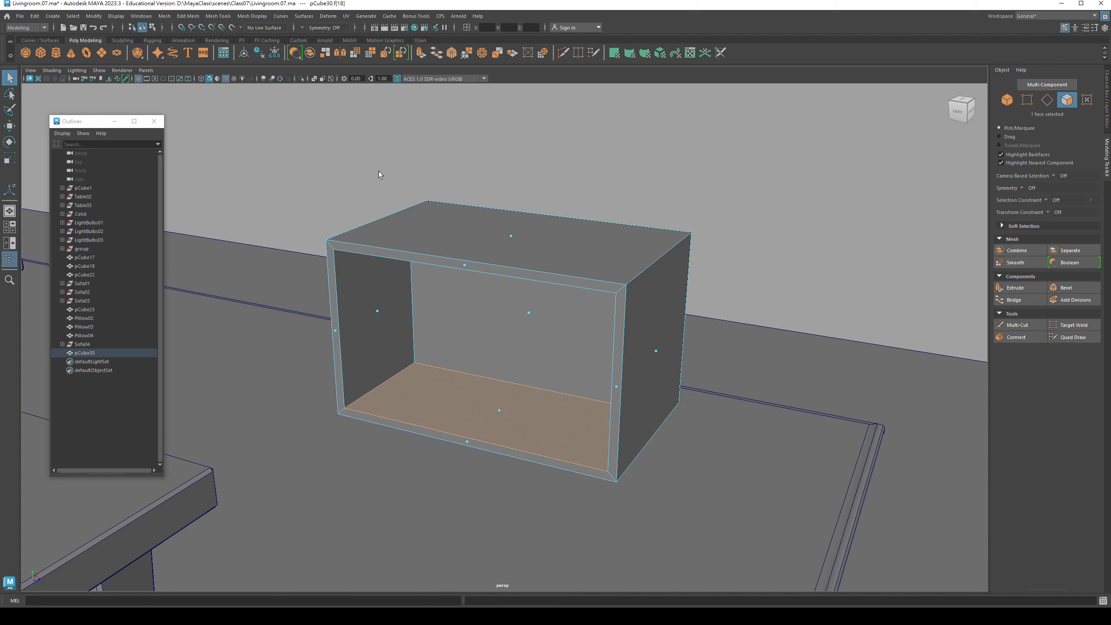
click(195, 19)
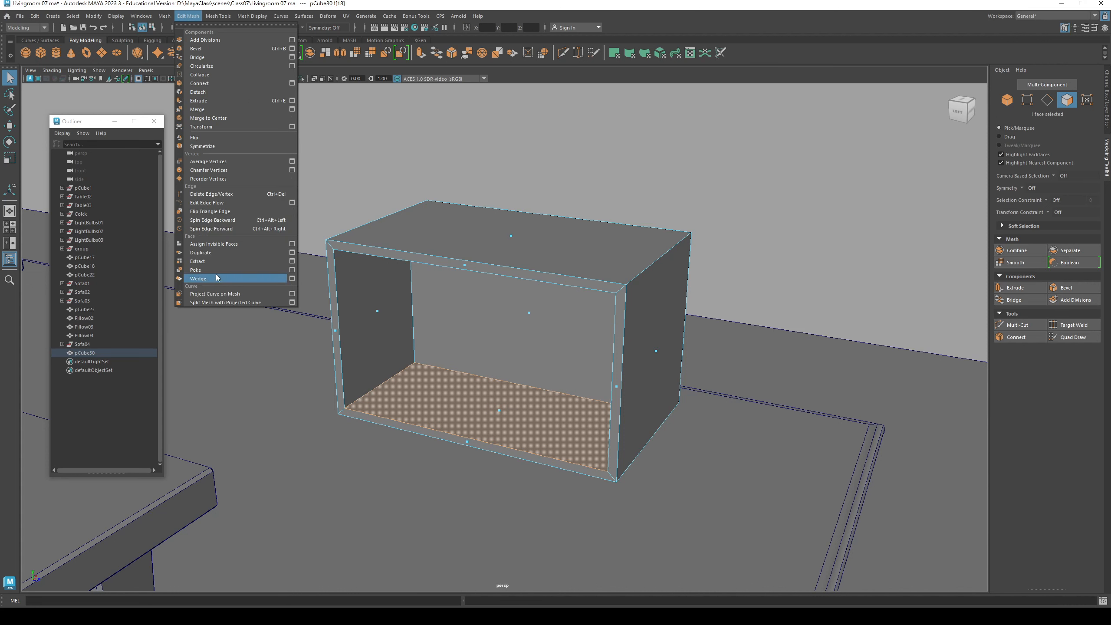
click(216, 254)
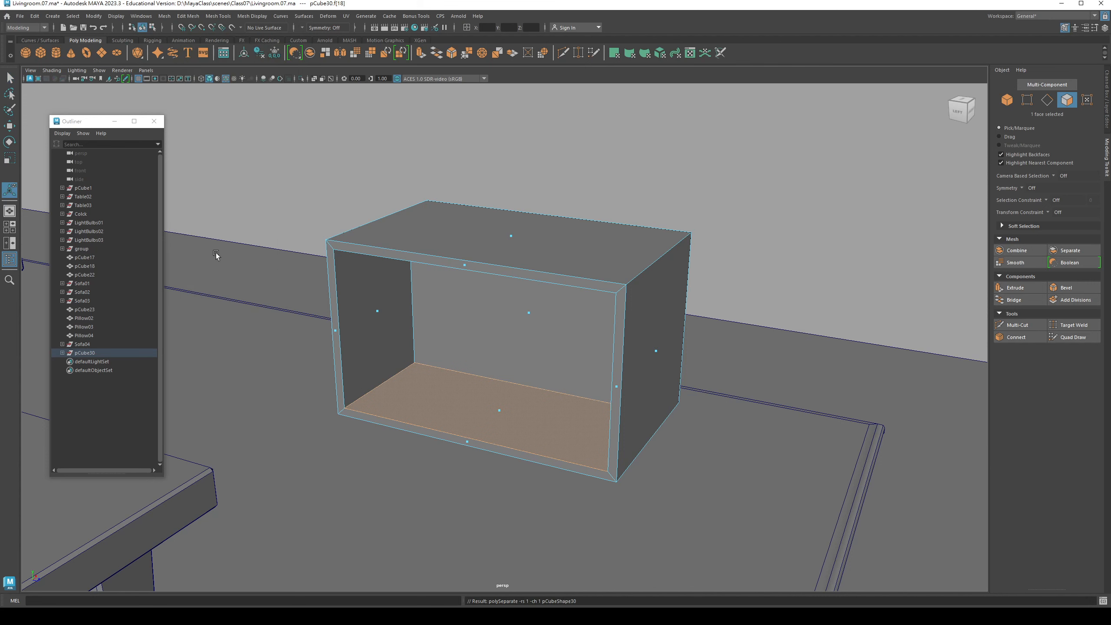
click(467, 469)
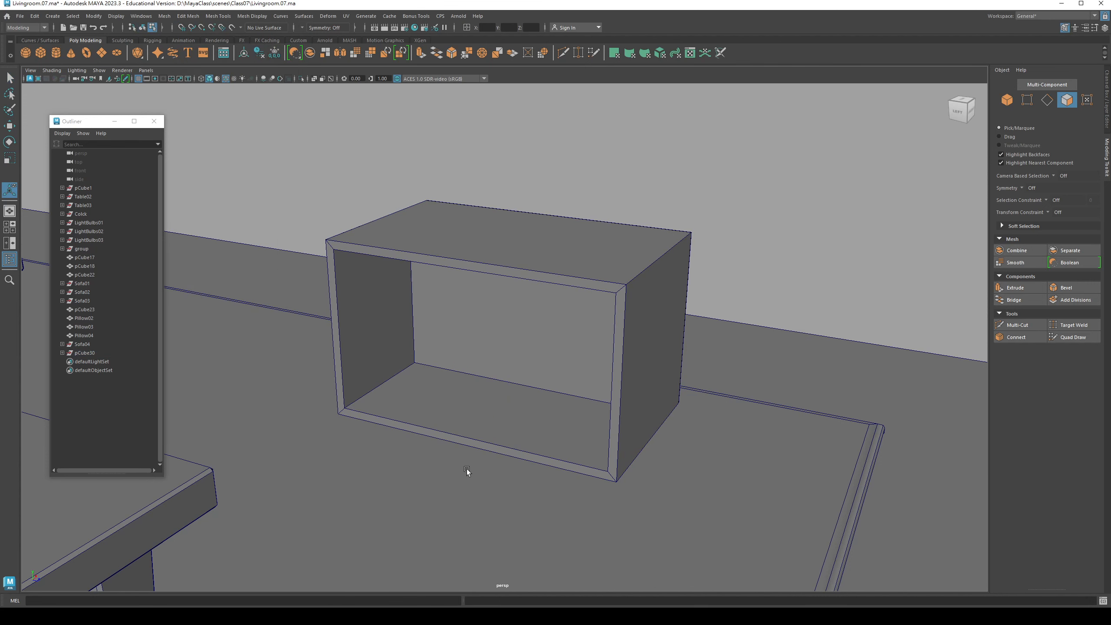
key(F8)
Step: Center the duplicated face's pivot and raise the face to about mid-height of the compartment, at about Y 1.12
click(448, 388)
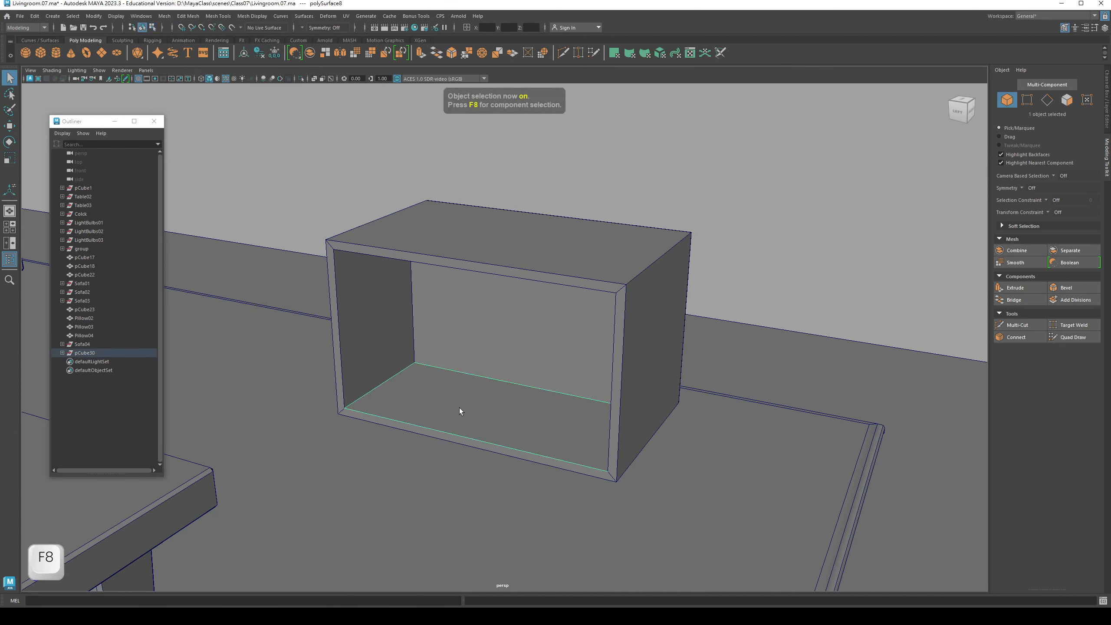
key(w)
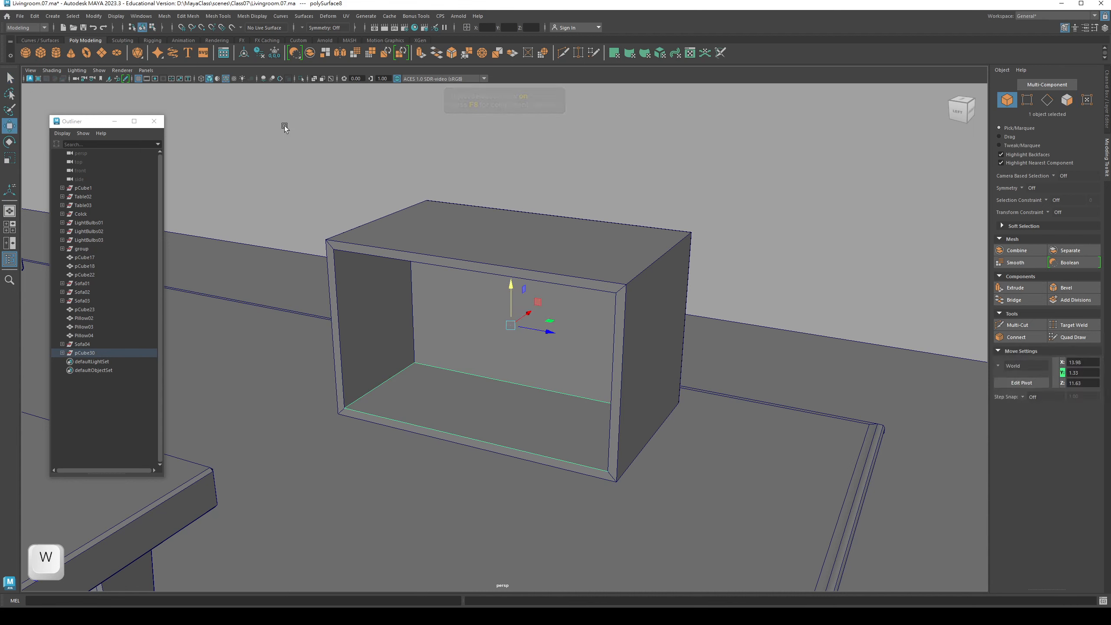
click(88, 17)
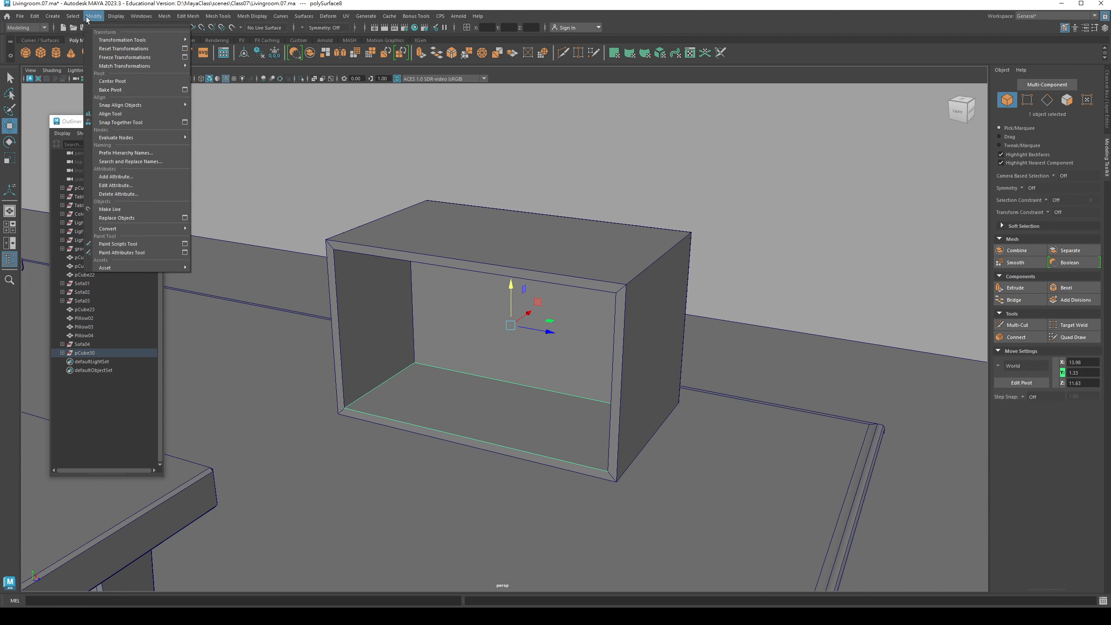
click(116, 82)
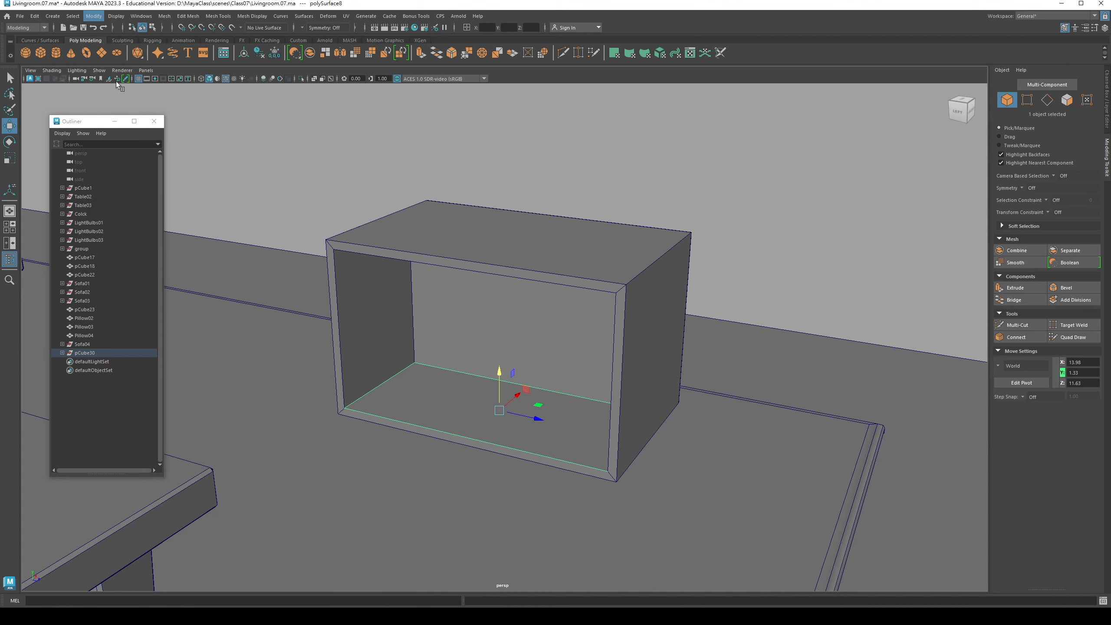
drag(501, 371, 594, 289)
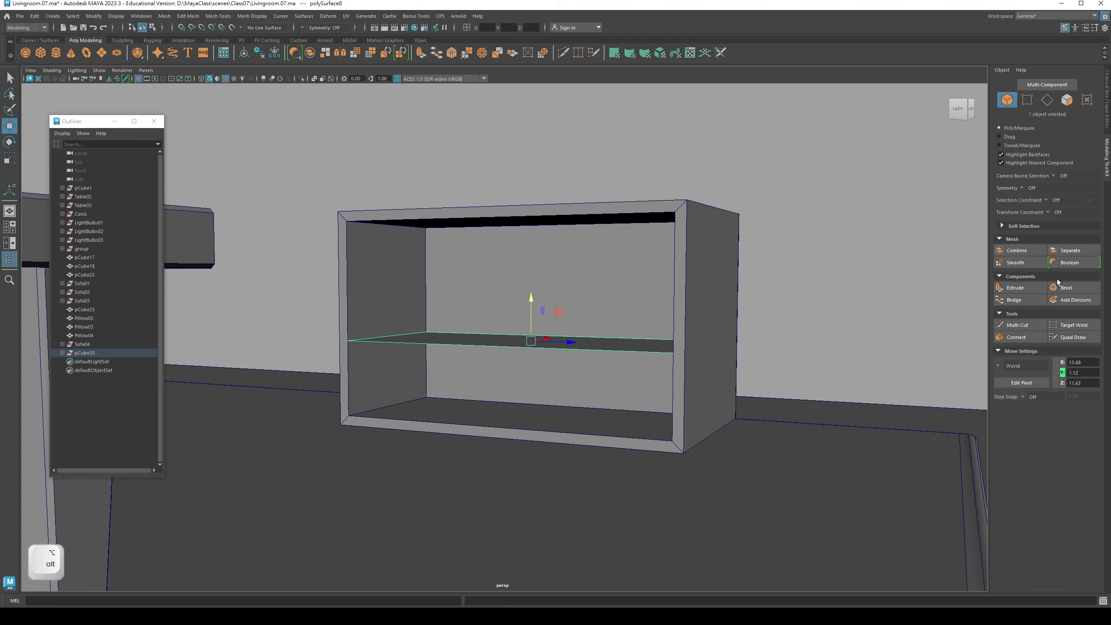
Step: Extrude the raised face slightly to turn it into a thin shelf, and return to object selection
click(1034, 288)
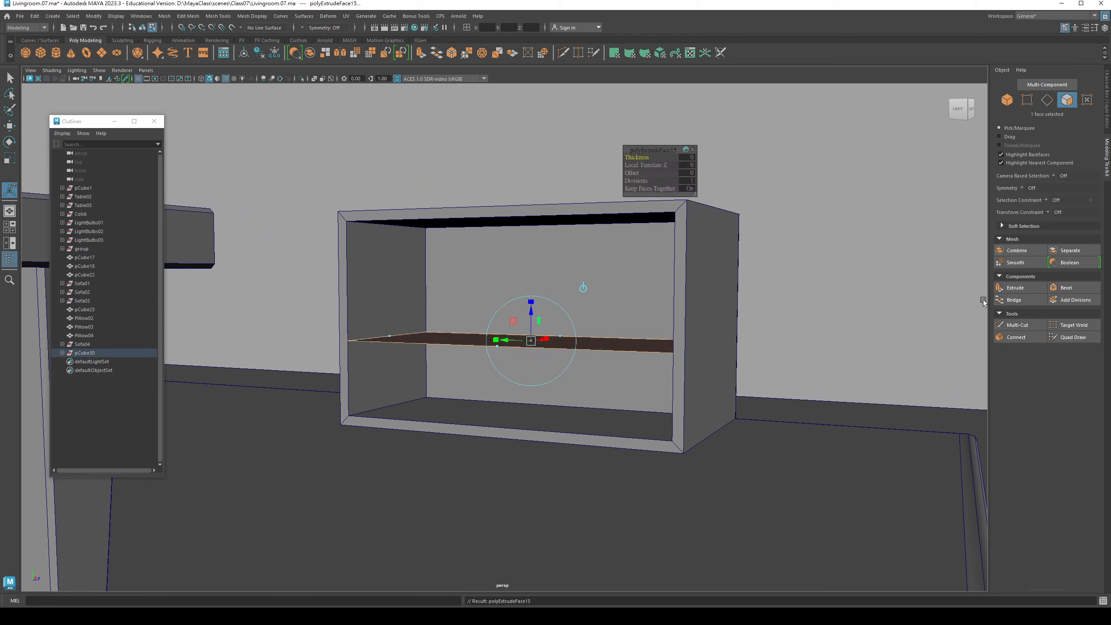
drag(536, 313, 509, 346)
key(q)
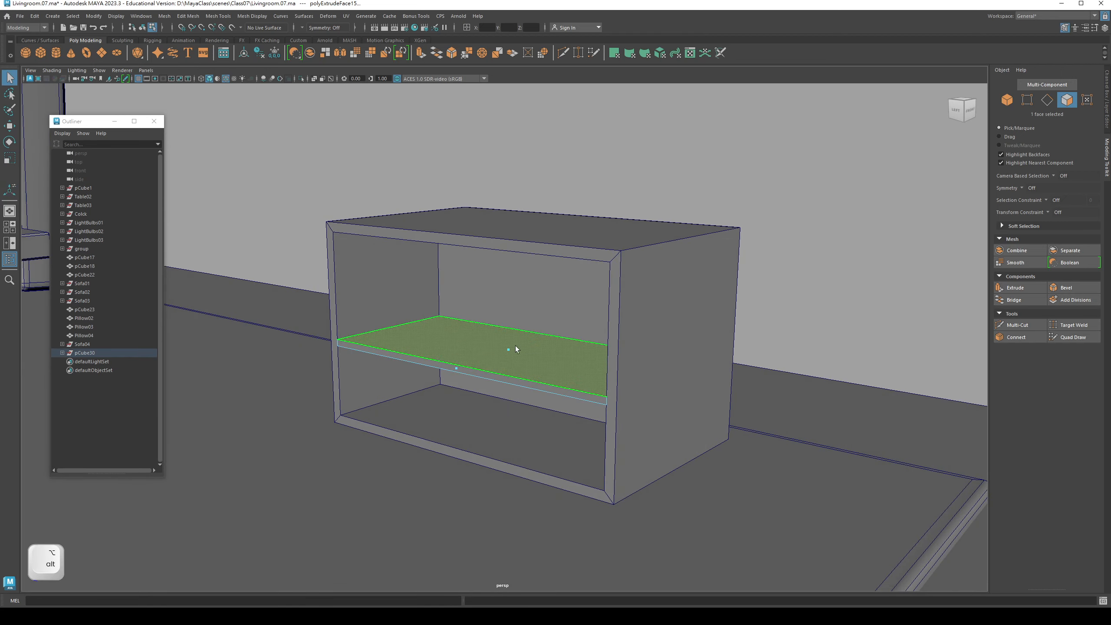
key(F8)
Step: Select the cabinet's outer edges around its shallow-recess side, including one upper short edge
alt+drag(372, 272, 523, 306)
click(520, 334)
right_drag(523, 306, 521, 282)
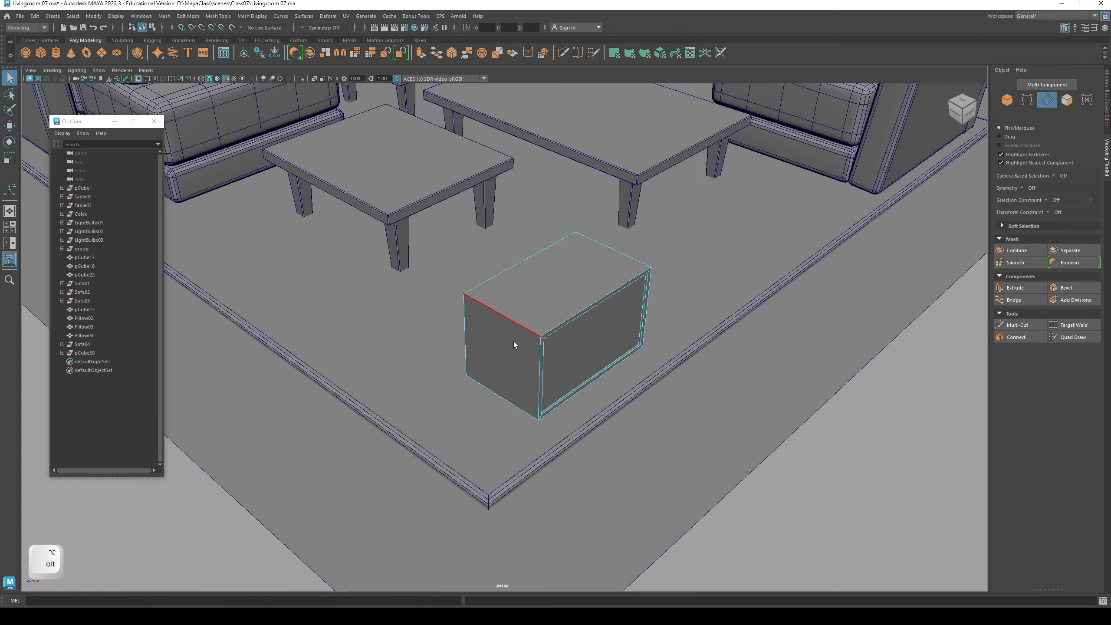
click(504, 318)
alt+drag(505, 318, 477, 304)
alt+right_drag(476, 304, 681, 363)
shift+click(552, 311)
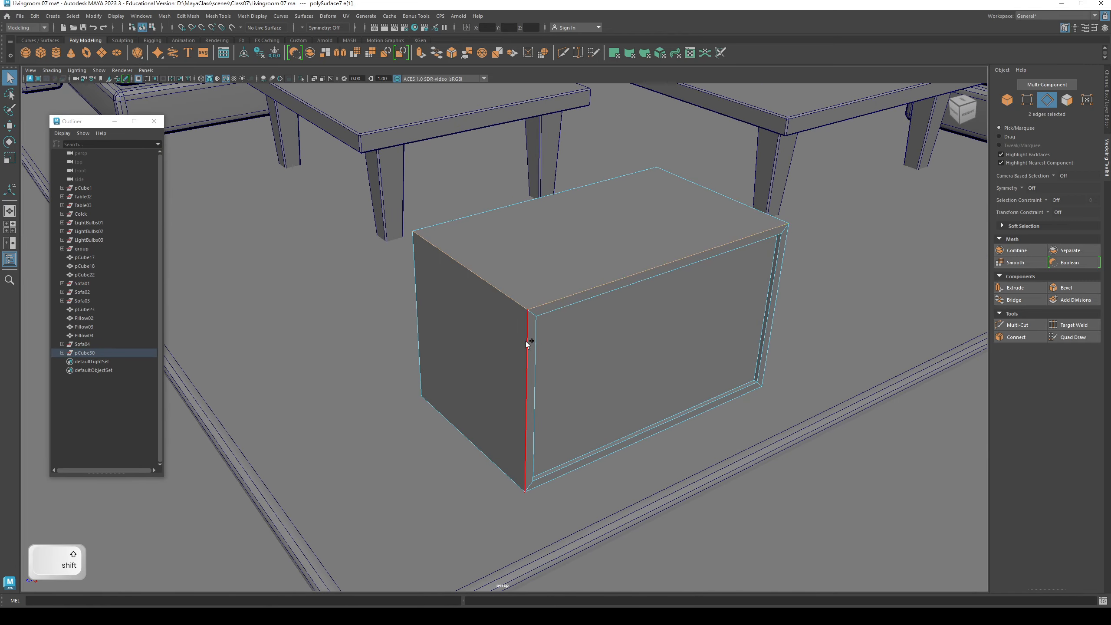
shift+click(526, 341)
alt+drag(505, 356, 590, 324)
shift+click(494, 399)
alt+drag(552, 356, 446, 369)
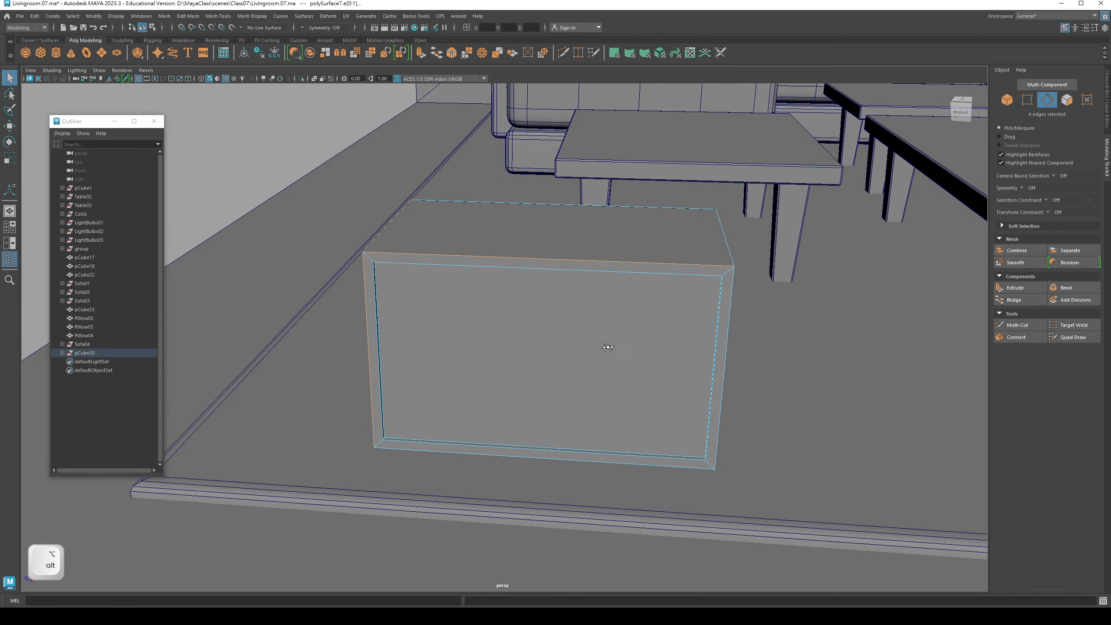
Step: Add the cabinet's remaining outer edges and the inner rim edges of the open compartment to the selection
alt+drag(607, 347, 441, 267)
shift+click(466, 331)
shift+click(446, 371)
shift+double_click(435, 255)
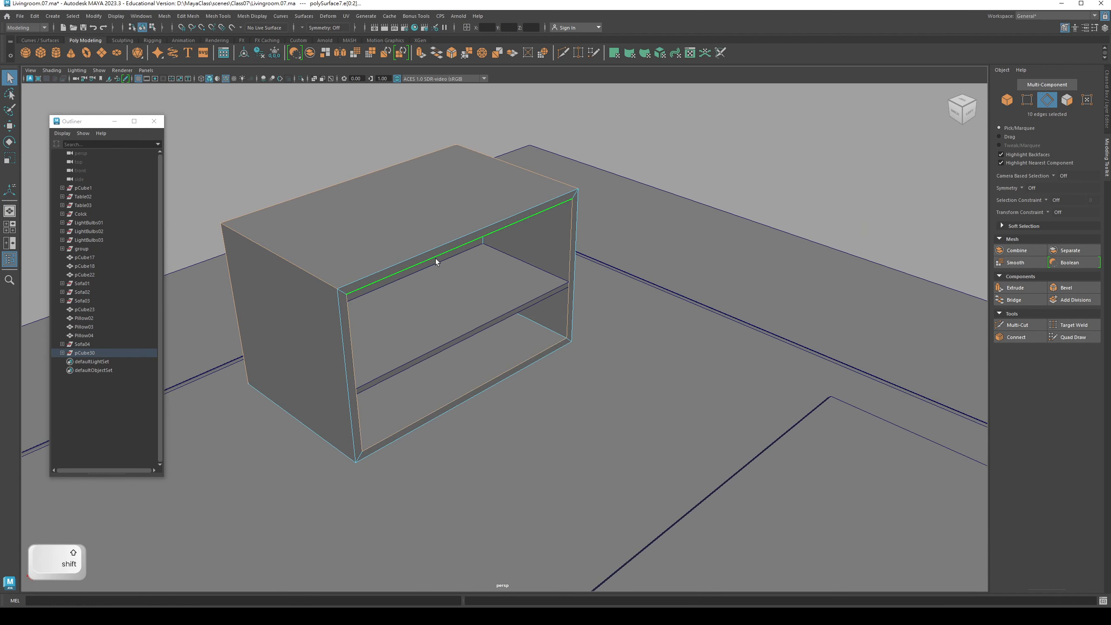
shift+double_click(438, 249)
alt+drag(387, 346, 432, 309)
shift+click(398, 458)
alt+drag(397, 458, 479, 432)
shift+click(470, 434)
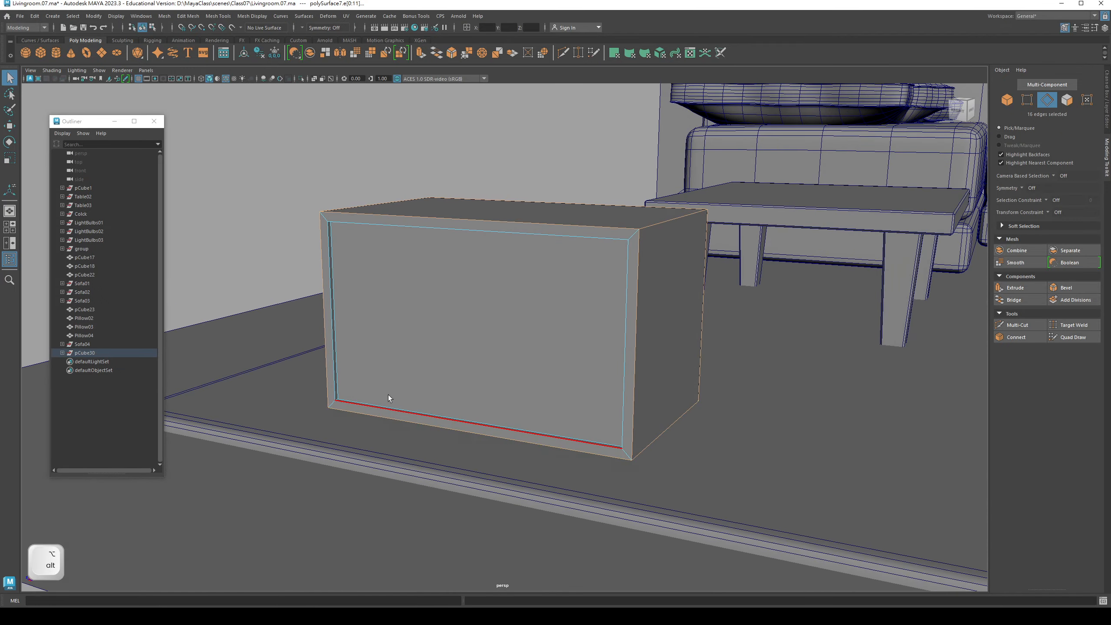
Step: Add the upper rim edge of the shallow recess to the selection, undoing the wrongly picked inner edge
alt+drag(388, 395, 420, 361)
alt+drag(485, 253, 496, 217)
alt+middle_drag(477, 225, 476, 230)
alt+right_drag(476, 231, 515, 237)
alt+middle_drag(515, 236, 526, 335)
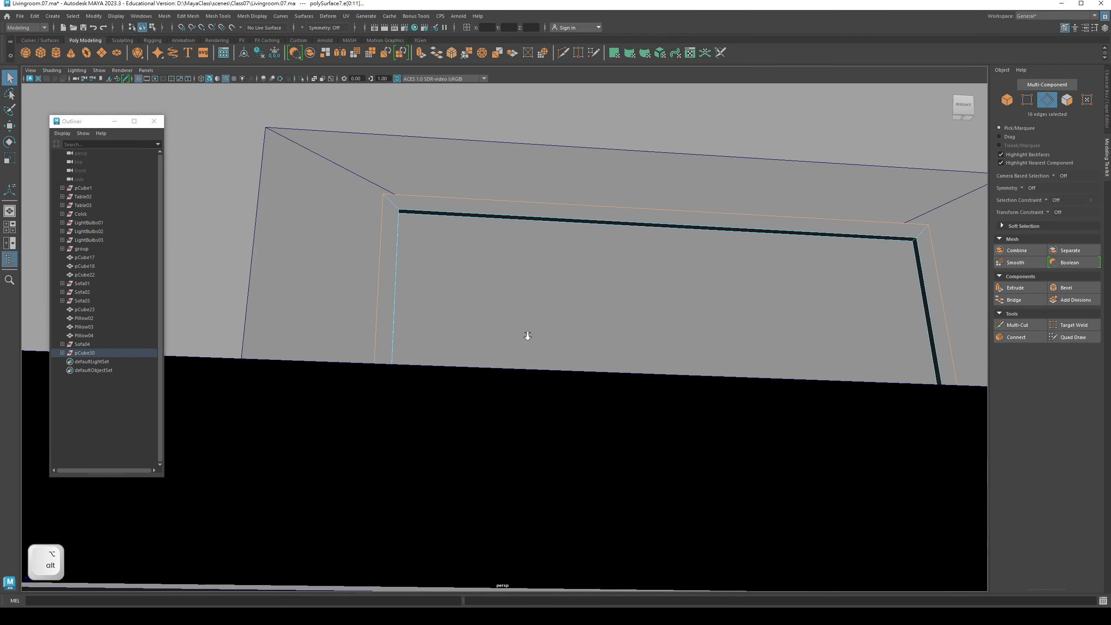
alt+right_drag(525, 335, 547, 332)
shift+click(475, 196)
shift+click(474, 193)
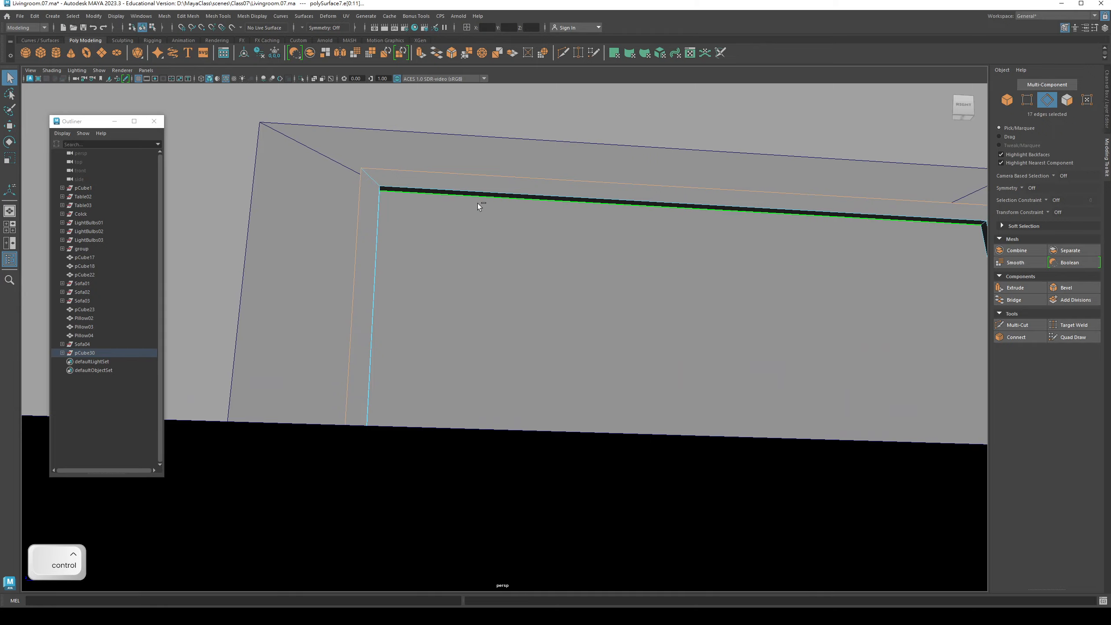
key(ctrl+z)
shift+click(478, 190)
Step: Add the recess's vertical rim edges to the selection, bevel all selected cabinet edges, and return to object selection
alt+drag(512, 192, 486, 265)
alt+right_drag(486, 265, 401, 277)
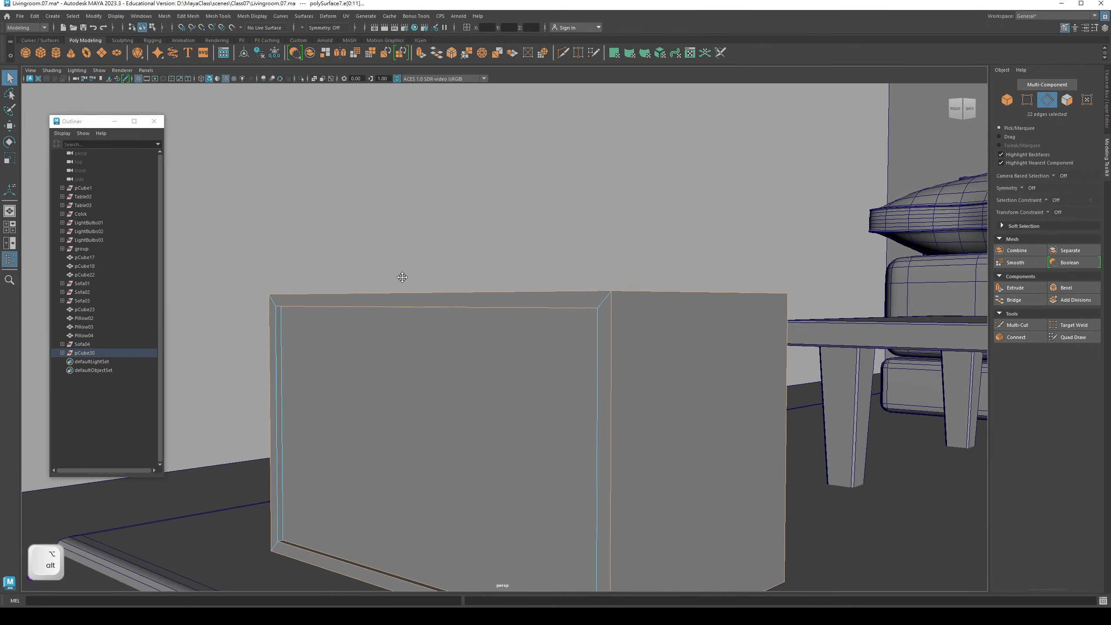
alt+drag(401, 278, 398, 268)
shift+click(278, 354)
alt+drag(280, 357, 376, 442)
alt+middle_drag(376, 442, 397, 476)
alt+drag(397, 475, 795, 289)
shift+click(822, 299)
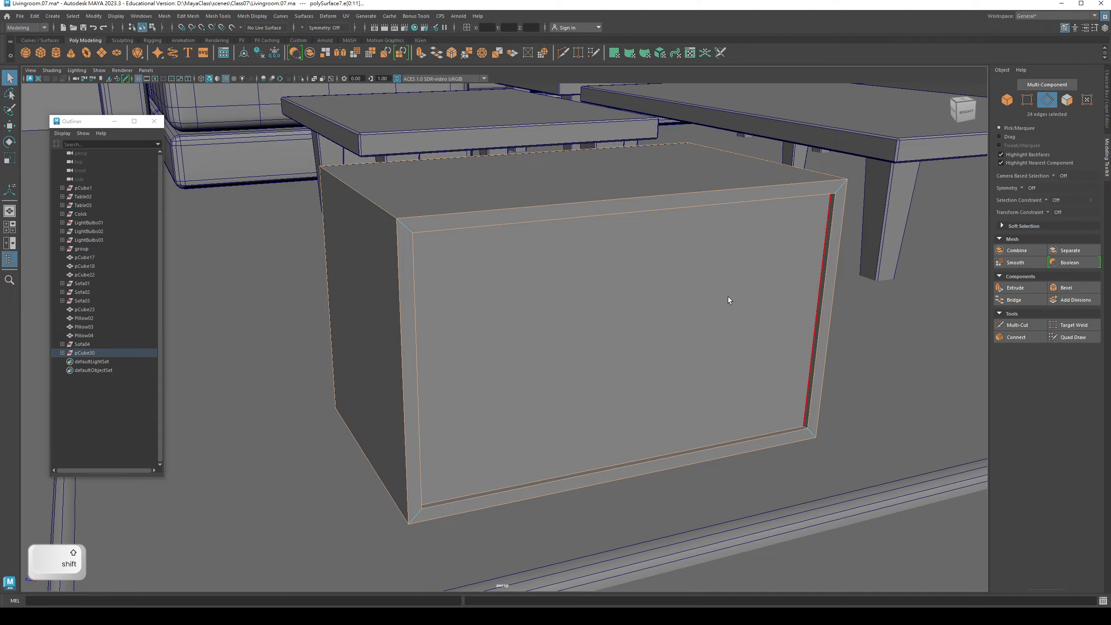
alt+drag(728, 297, 573, 263)
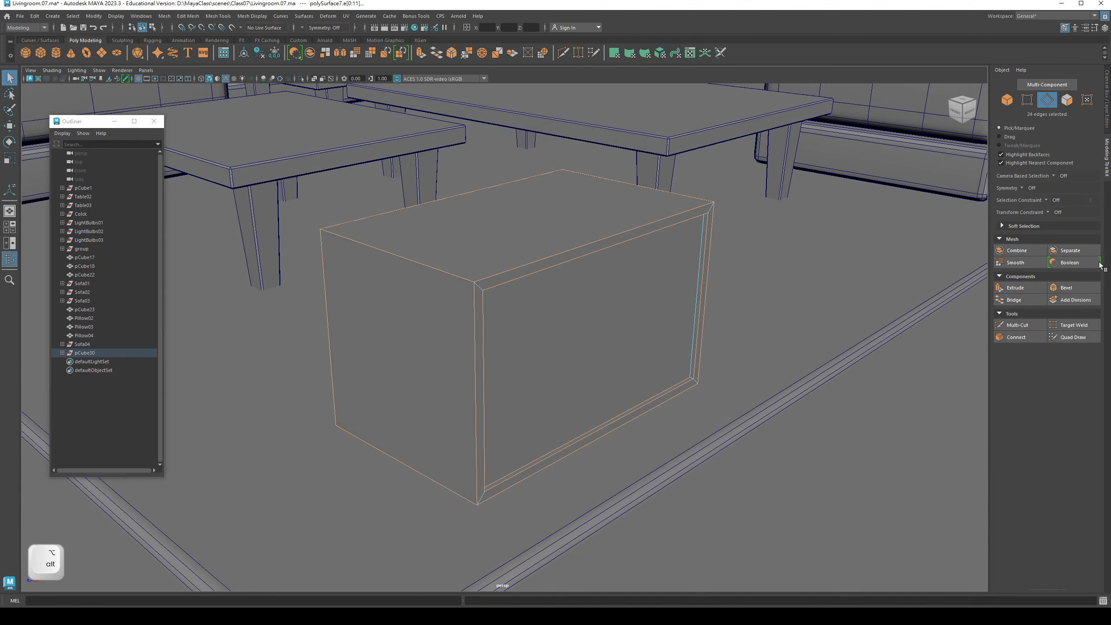
click(1075, 290)
alt+drag(617, 265, 577, 321)
alt+drag(513, 302, 469, 289)
right_click(464, 287)
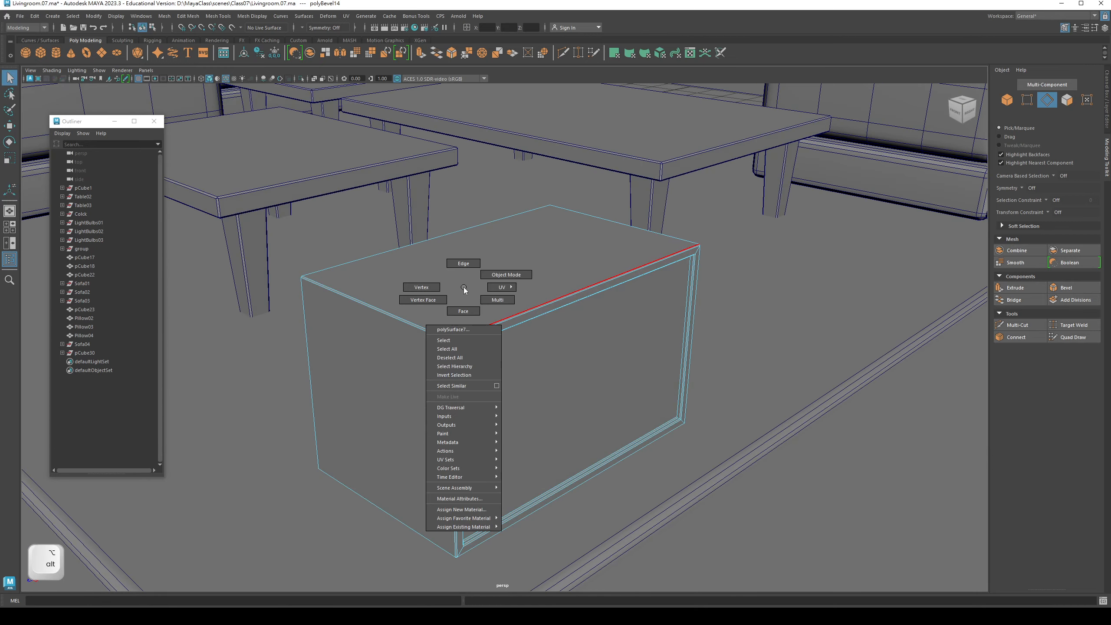
right_drag(463, 286, 492, 268)
scroll(587, 254, down, 5)
click(705, 458)
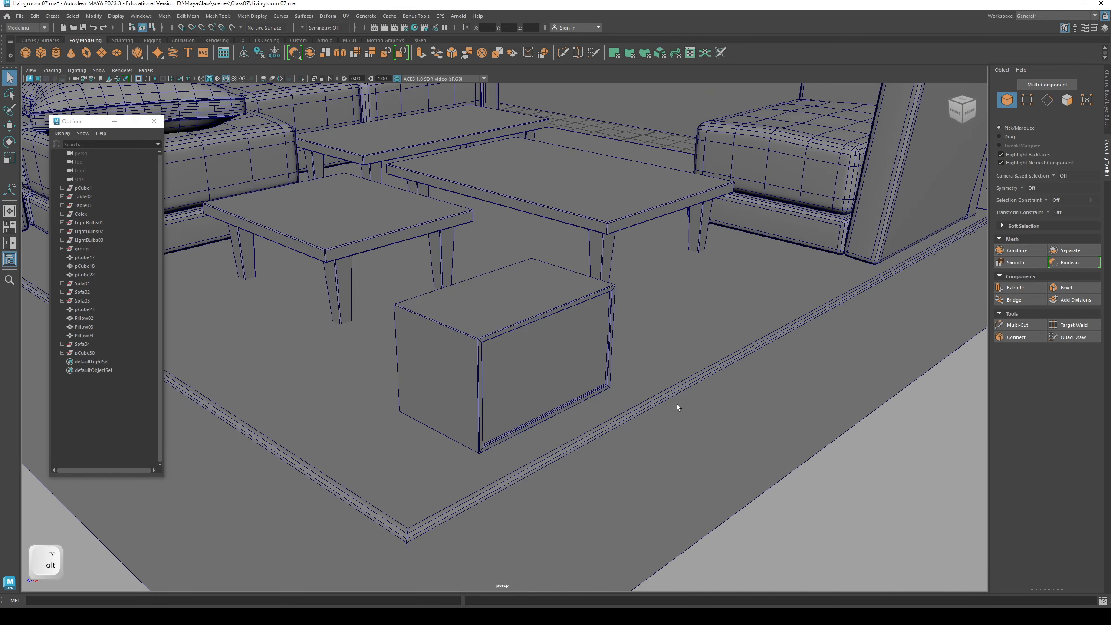
Step: Turn off the wireframe overlay on the shaded models
alt+drag(677, 407, 584, 345)
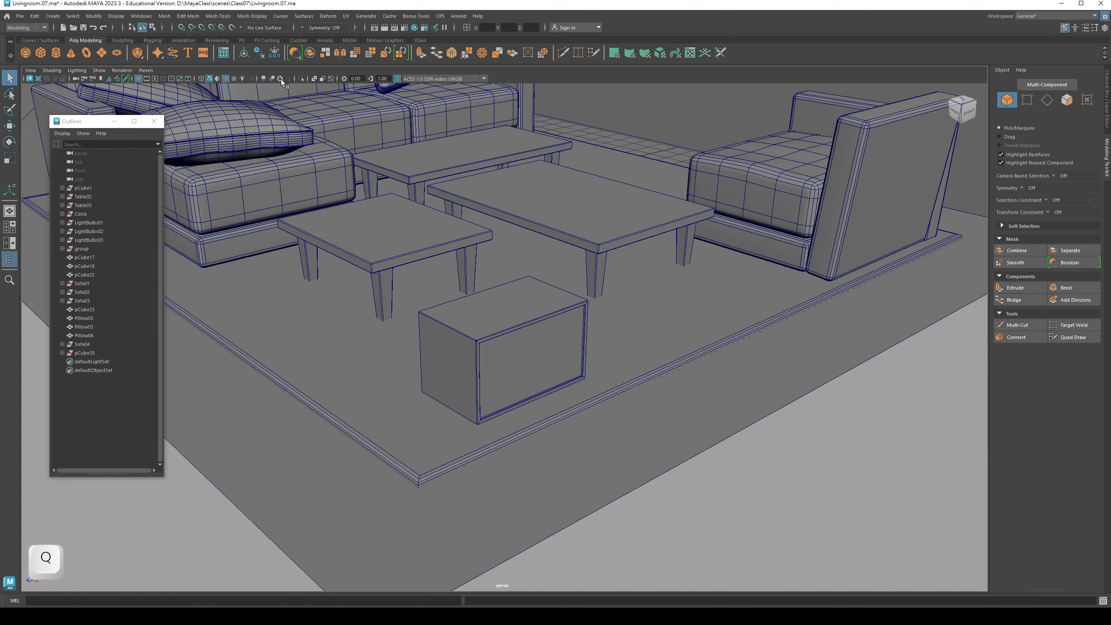
click(224, 79)
click(225, 79)
click(224, 79)
Step: Examine the cabinet's placement and proportions among the tables, sofa and armchair from several angles
alt+drag(446, 237, 508, 353)
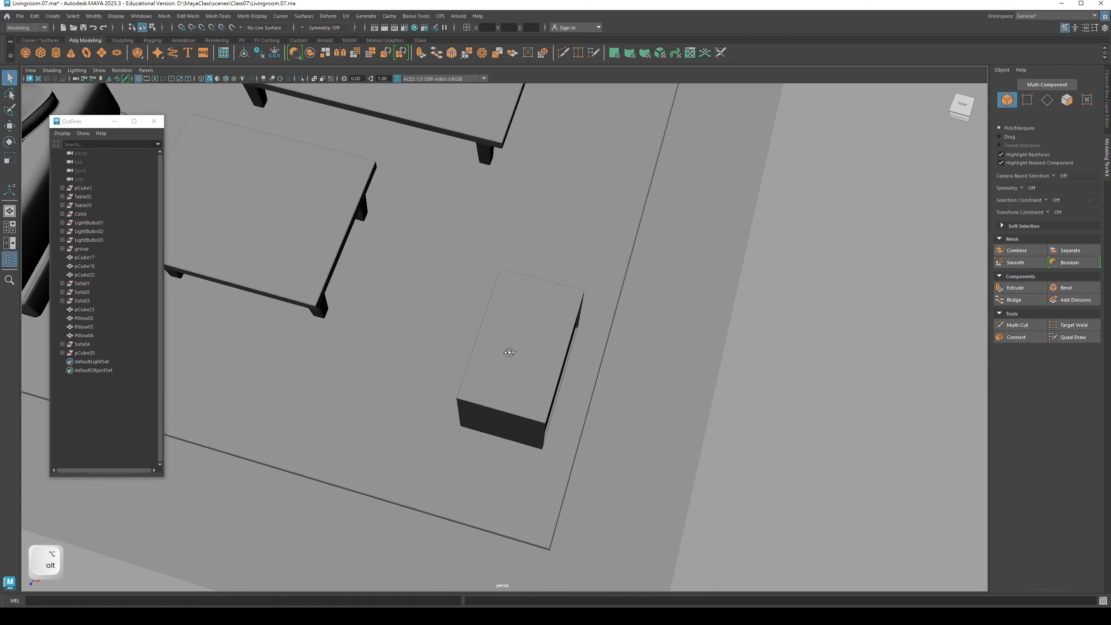
scroll(481, 324, down, 4)
alt+middle_drag(450, 298, 462, 321)
alt+drag(462, 320, 494, 289)
mouse_move(494, 289)
alt+right_down()
mouse_move(680, 351)
mouse_move(488, 325)
mouse_move(514, 280)
alt+right_up()
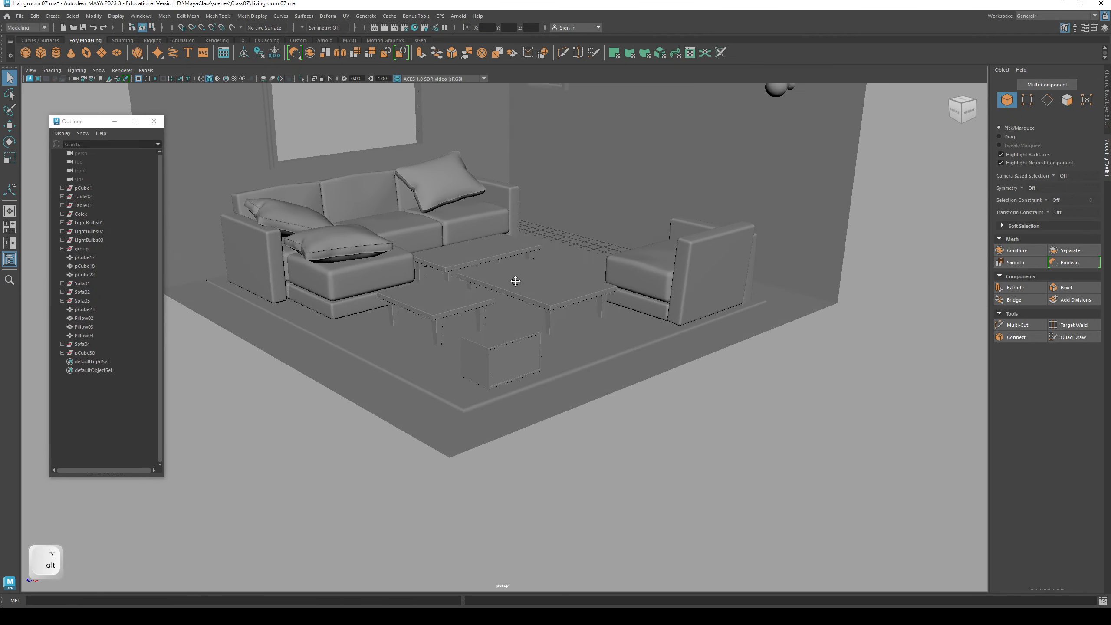
alt+drag(513, 280, 489, 389)
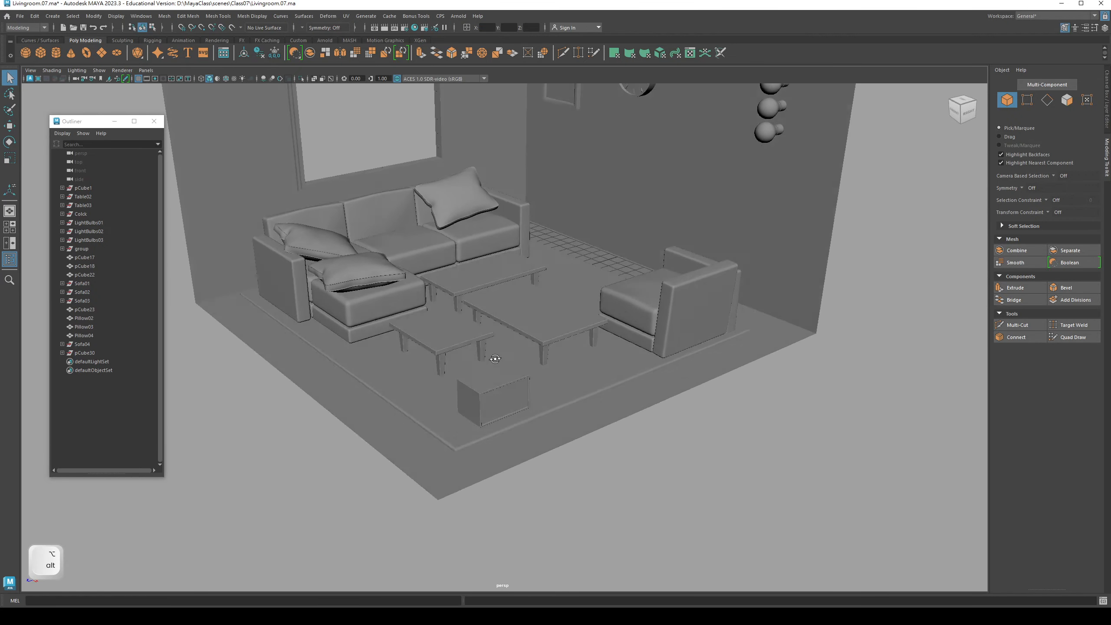
alt+right_drag(488, 389, 483, 357)
alt+drag(483, 356, 503, 370)
alt+middle_drag(502, 369, 509, 267)
alt+right_drag(510, 267, 588, 263)
alt+middle_drag(588, 262, 594, 304)
key(q)
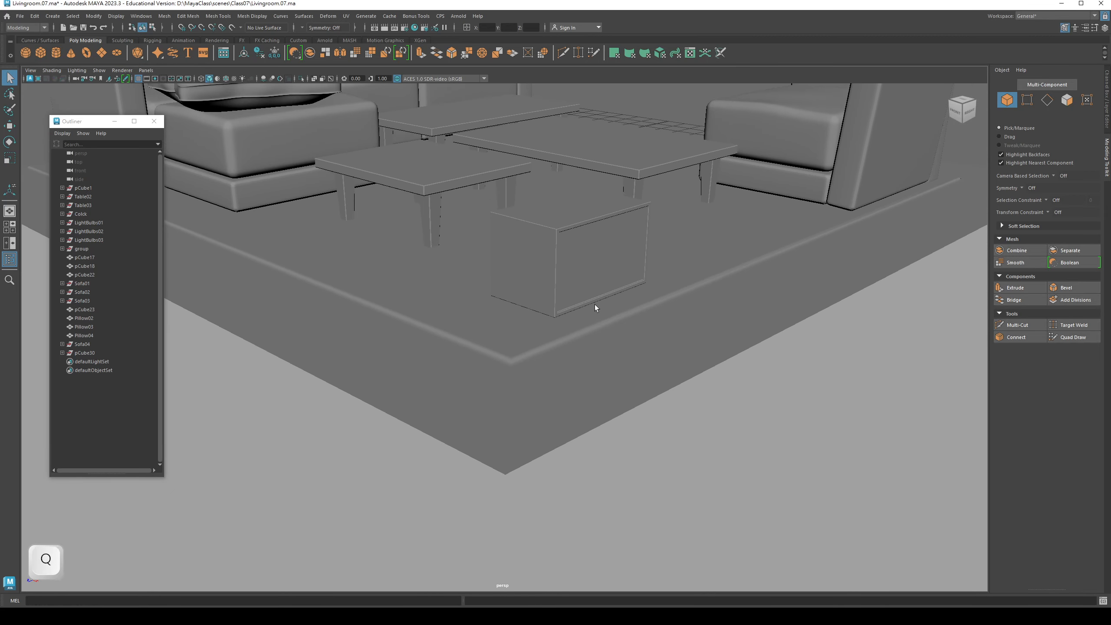
Step: Create a polygon cylinder for a cabinet foot and move it across the floor to beneath the cabinet
click(55, 53)
key(w)
alt+drag(345, 278, 362, 256)
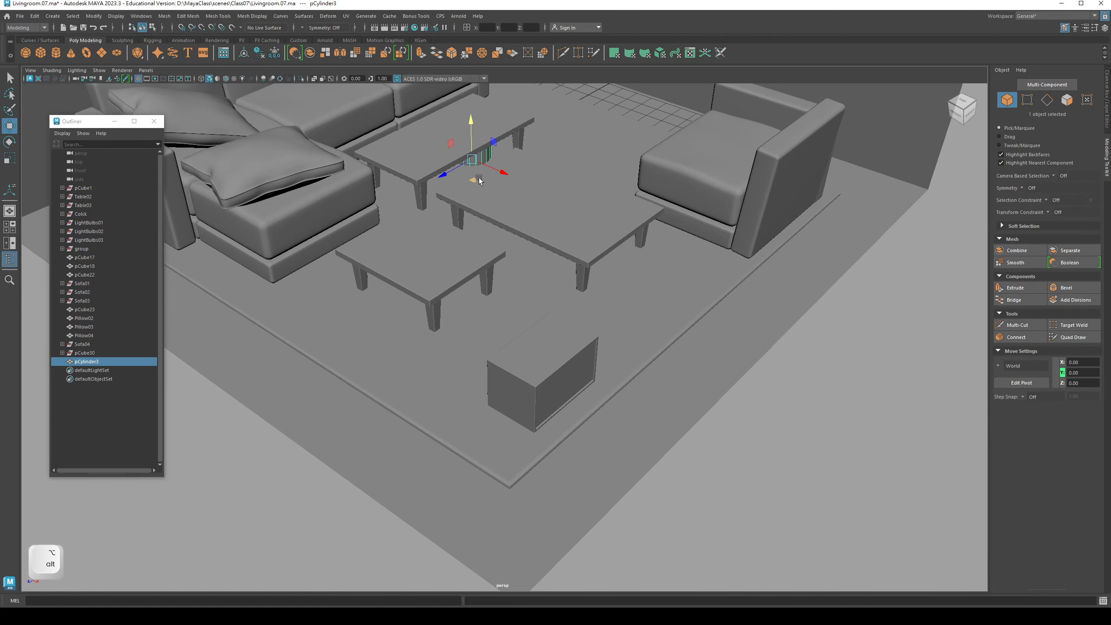
drag(479, 179, 516, 403)
Step: Scale the cylinder down uniformly to foot size and raise it to the cabinet's underside, at about Y 0.19
key(r)
key(f)
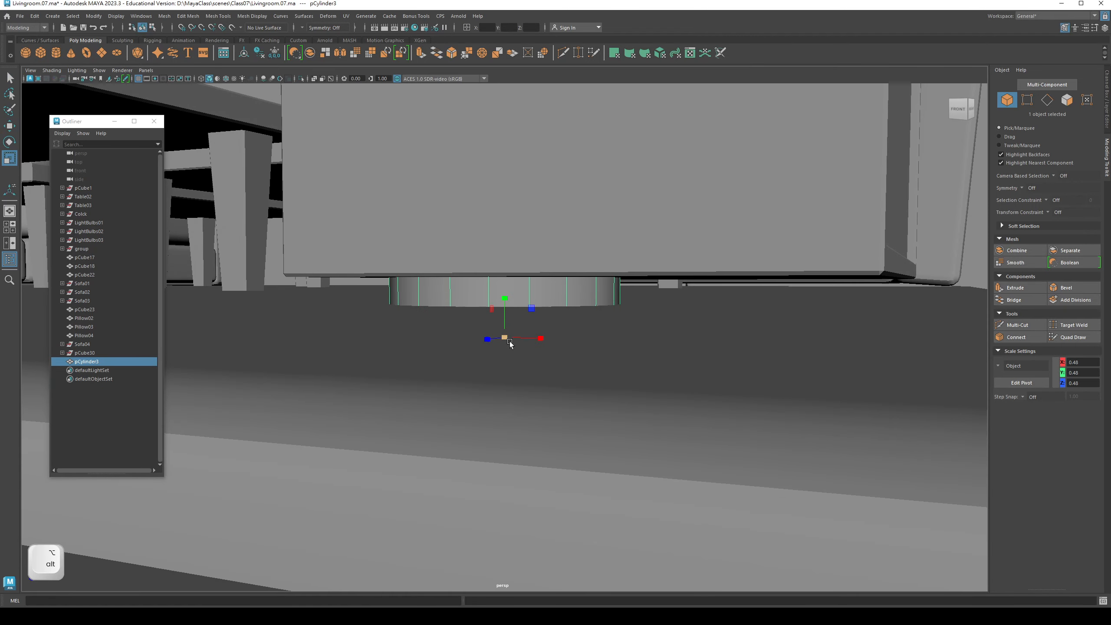
drag(505, 337, 377, 377)
key(w)
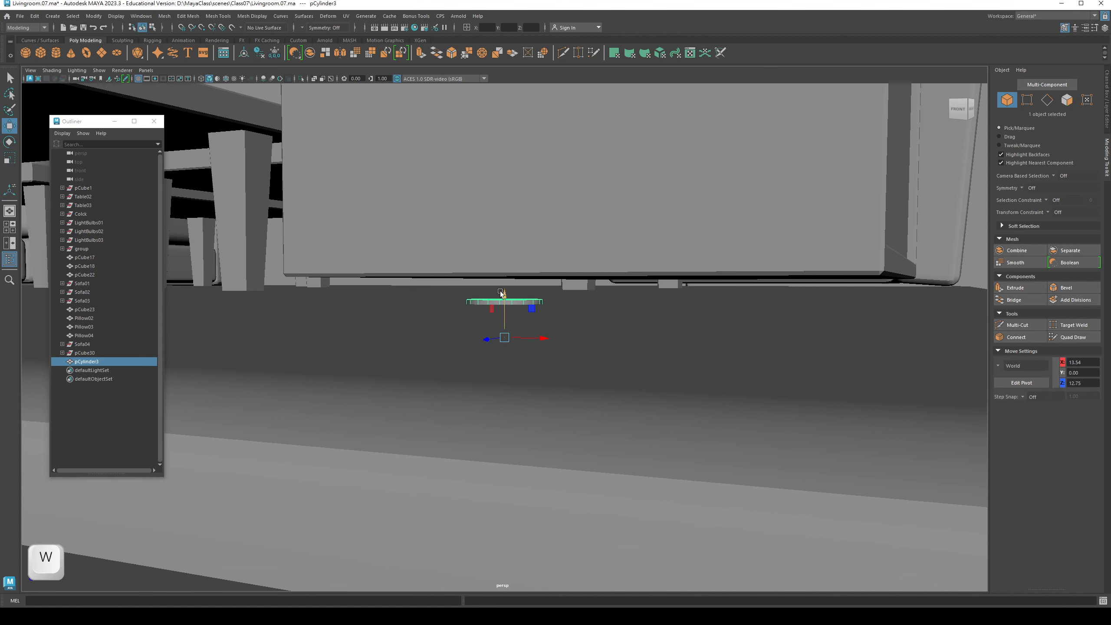
drag(502, 294, 505, 248)
Step: In the top wireframe view, move the foot to the cabinet's corner near X 13.21, Z 13.12, and shrink it slightly
key(space)
drag(491, 301, 451, 301)
key(4)
alt+middle_drag(540, 418, 406, 269)
alt+right_drag(406, 268, 547, 420)
alt+right_drag(302, 325, 471, 359)
alt+middle_drag(472, 360, 526, 386)
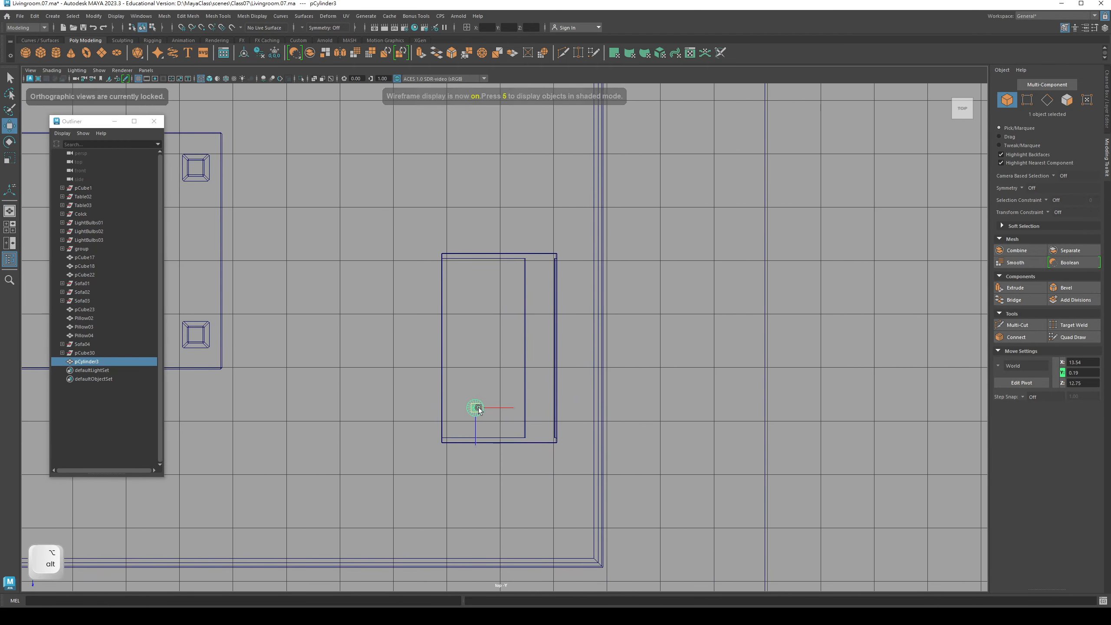
drag(479, 407, 461, 428)
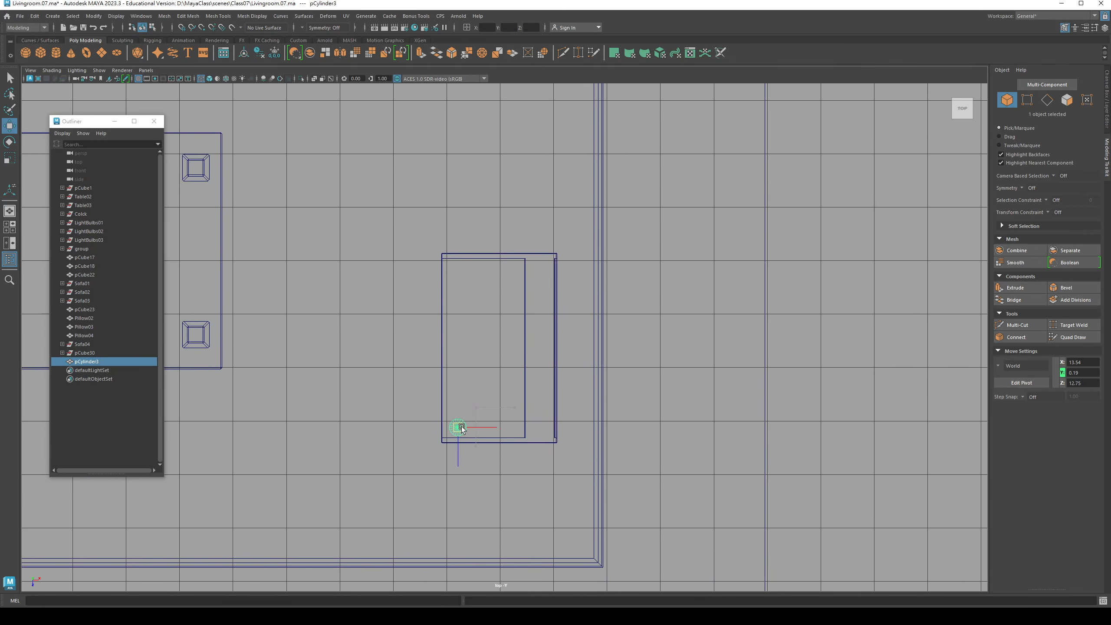
key(r)
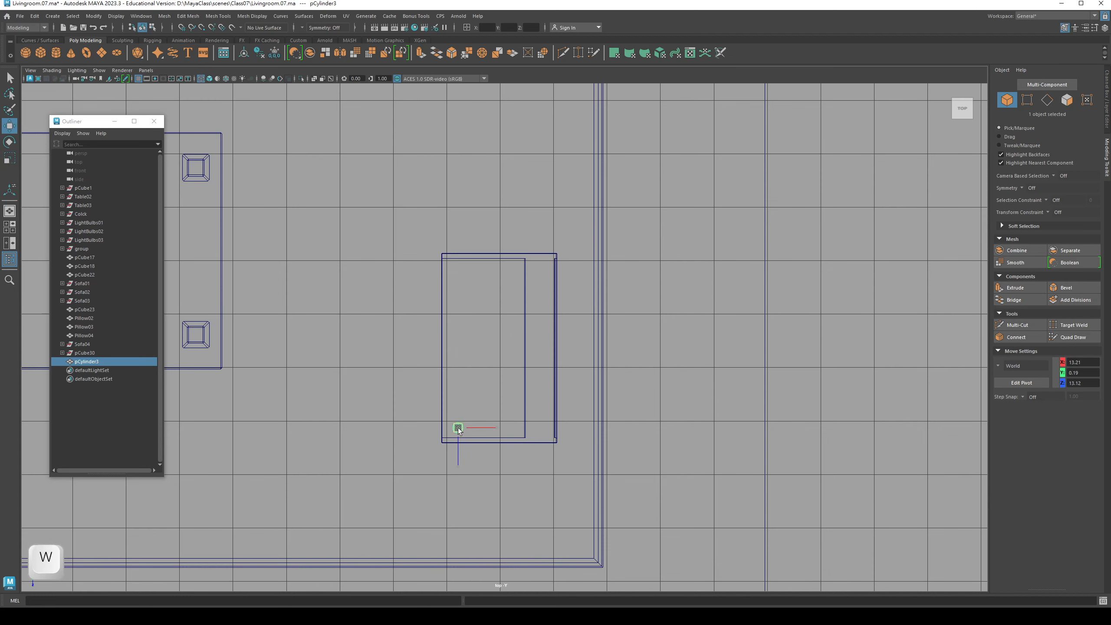
key(q)
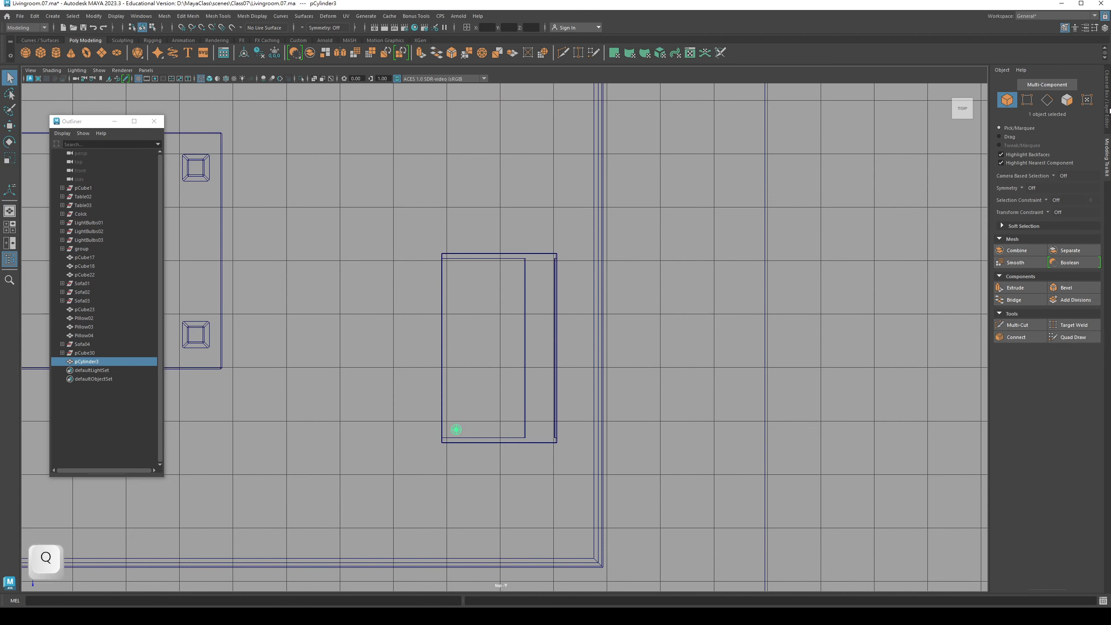
Step: Set the cabinet foot cylinder's axis subdivisions to 10
click(1108, 110)
alt+right_drag(830, 301, 835, 459)
alt+middle_drag(835, 459, 892, 320)
alt+right_drag(555, 315, 735, 346)
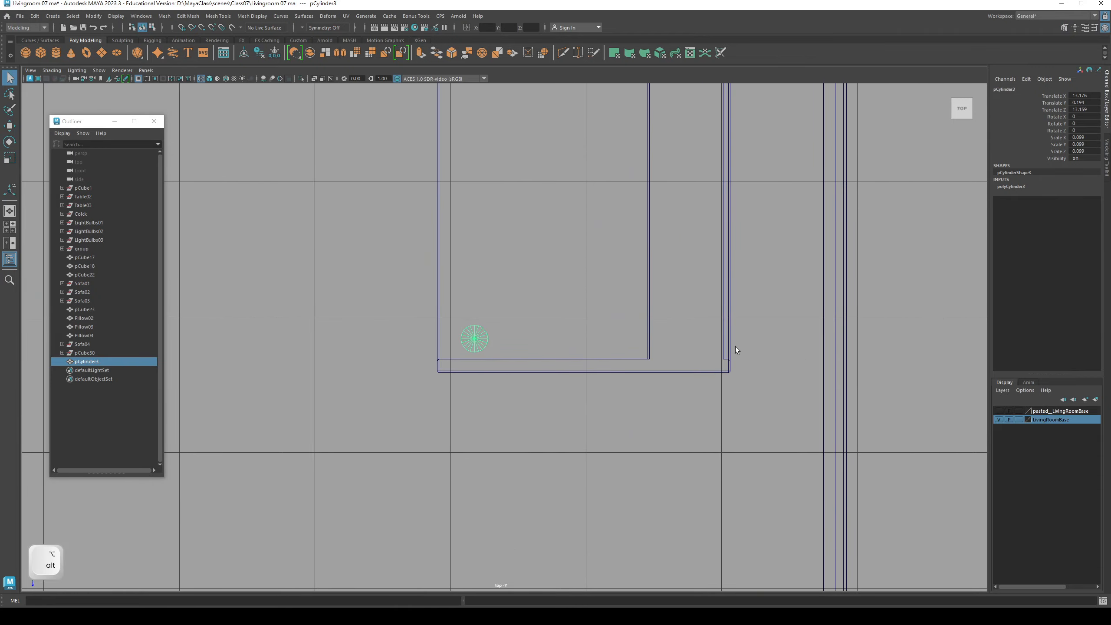
alt+middle_drag(364, 375, 337, 402)
alt+right_drag(337, 402, 461, 382)
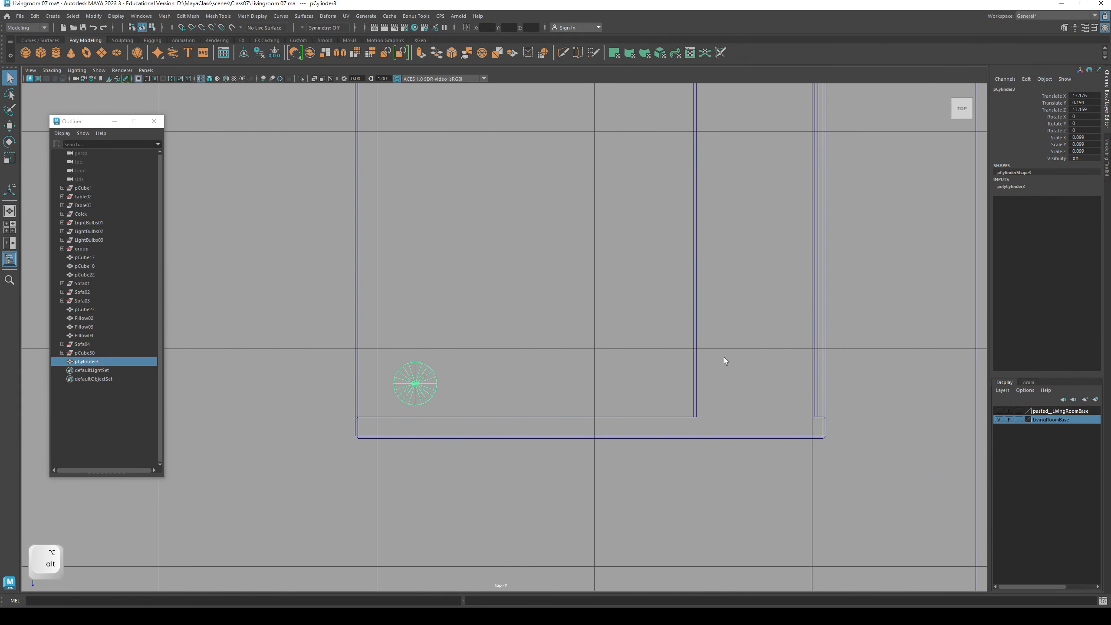
click(1010, 186)
alt+middle_drag(720, 335, 757, 314)
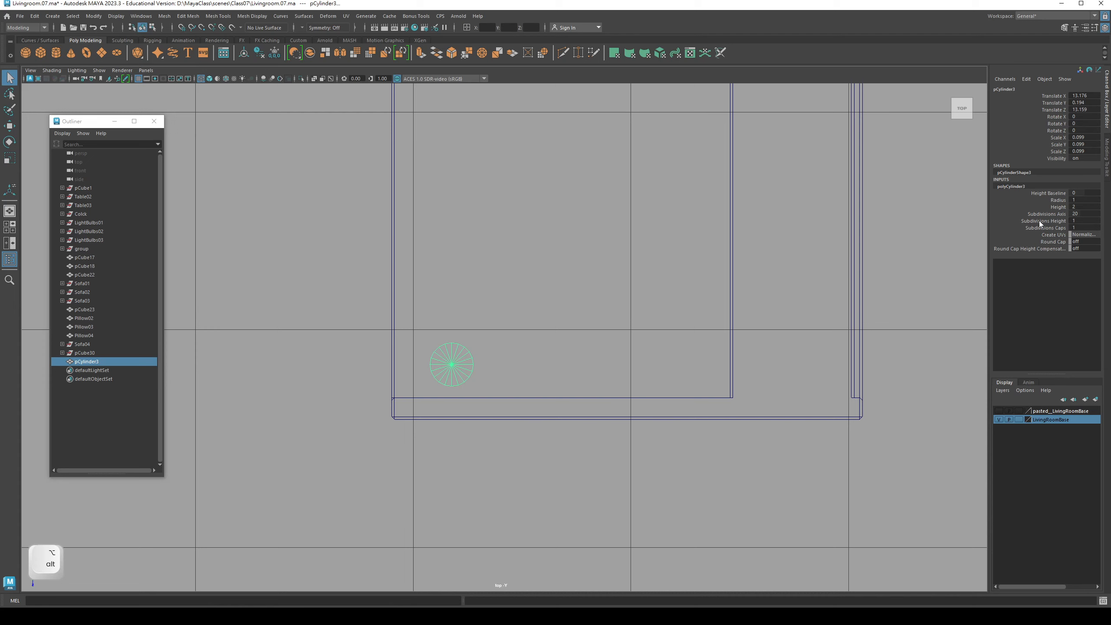
click(1079, 214)
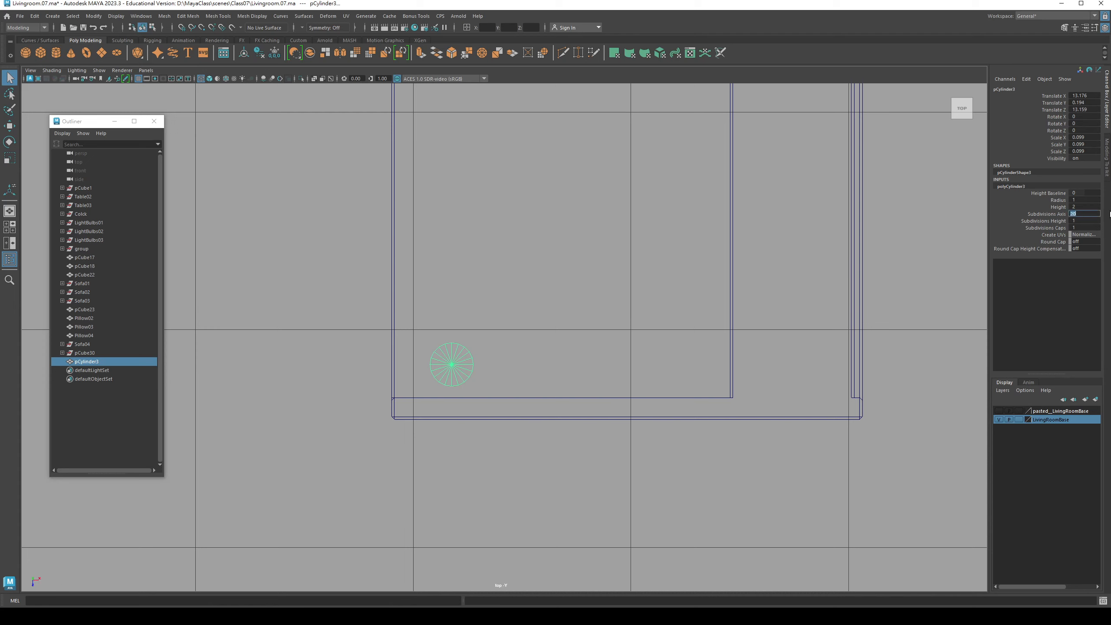
text(10)
key(Return)
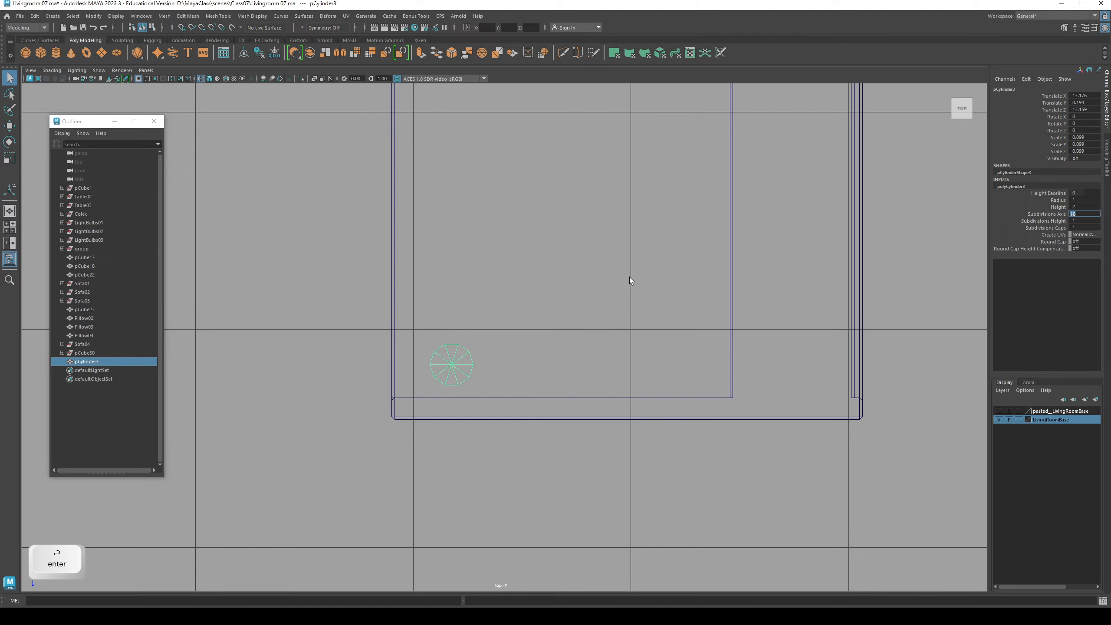
Step: Taper the cabinet foot by scaling its bottom vertices inward in the perspective view, and return it to object selection
alt+middle_drag(509, 337, 468, 341)
key(space)
drag(469, 340, 471, 265)
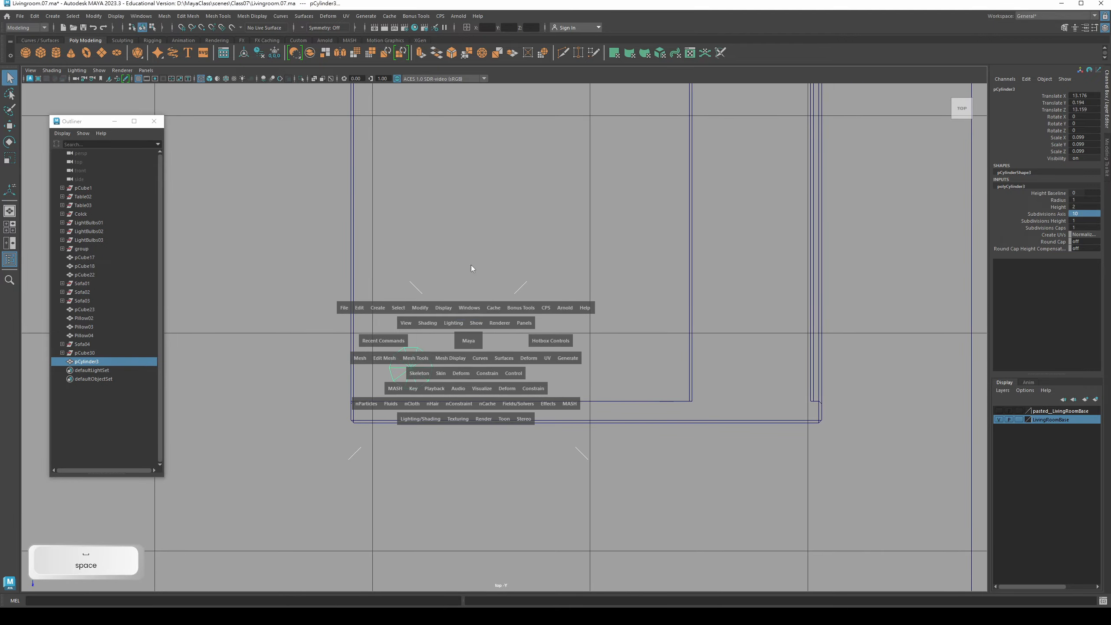
alt+drag(458, 375, 463, 373)
key(5)
alt+drag(432, 293, 454, 289)
right_drag(425, 285, 361, 283)
key(4)
drag(357, 304, 458, 328)
key(w)
drag(404, 273, 406, 269)
key(5)
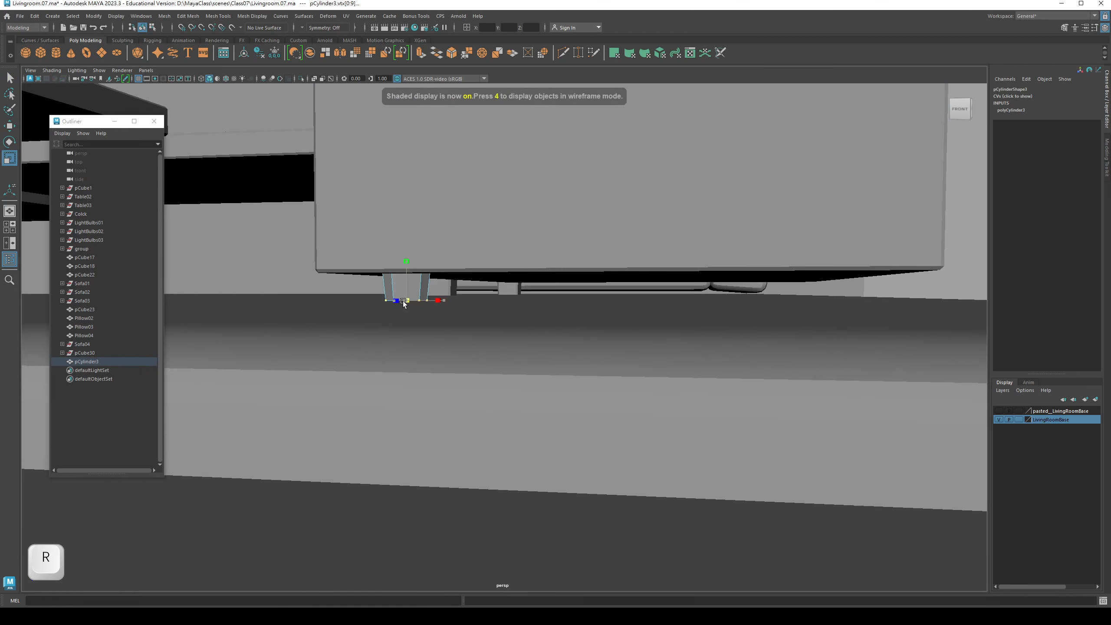
mouse_move(397, 307)
alt+mouse_down()
mouse_move(396, 335)
mouse_move(380, 343)
mouse_move(404, 323)
alt+mouse_up()
key(q)
right_click(410, 288)
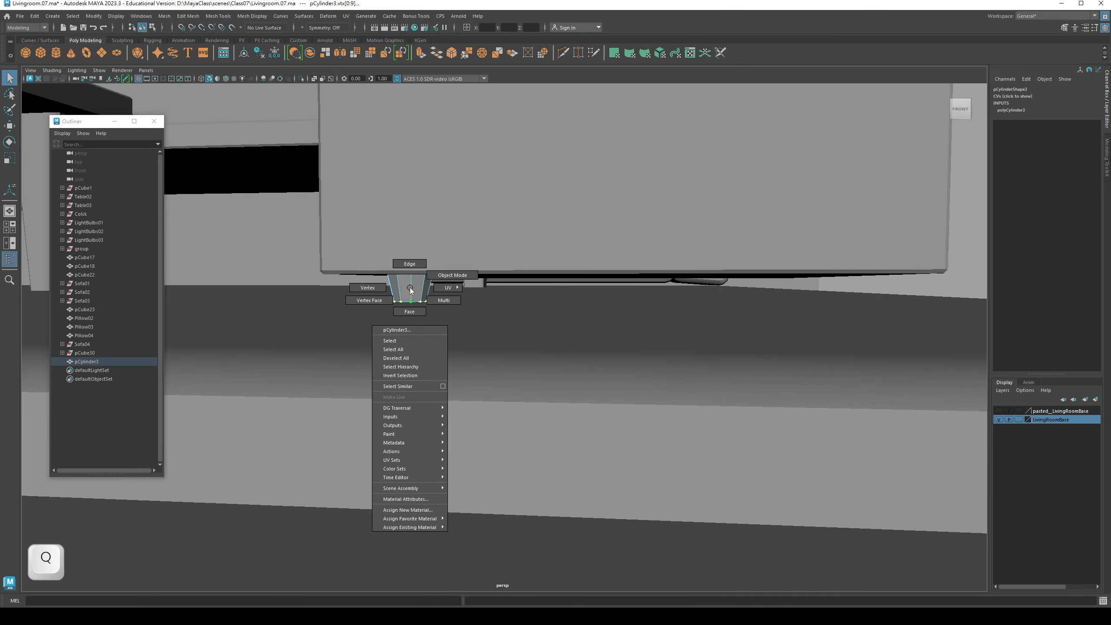
click(405, 263)
click(372, 285)
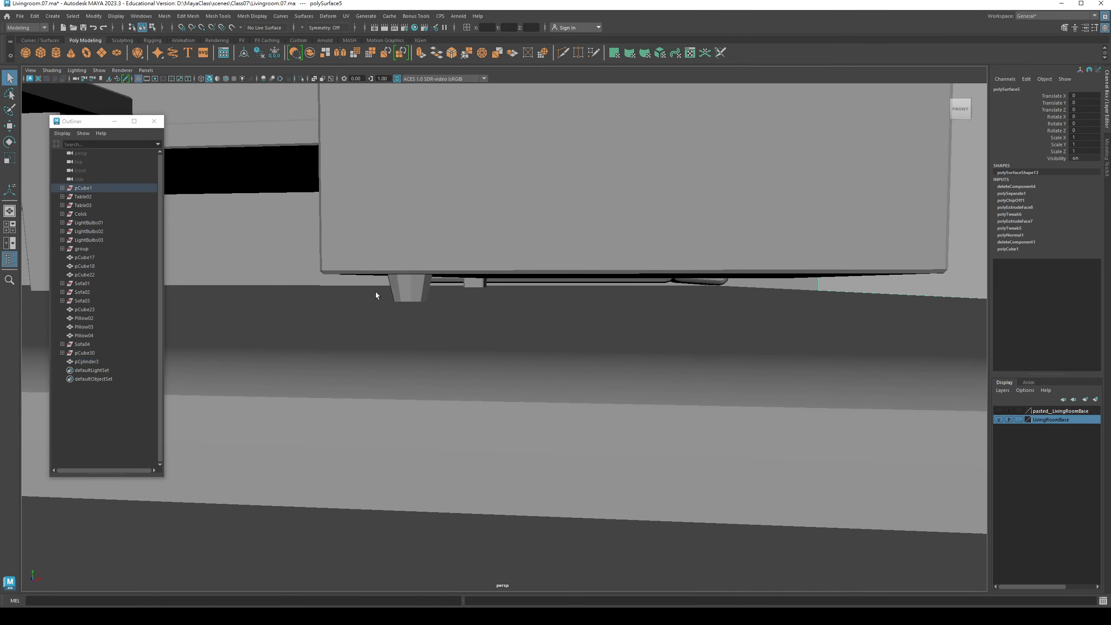
alt+drag(385, 290, 538, 294)
click(538, 294)
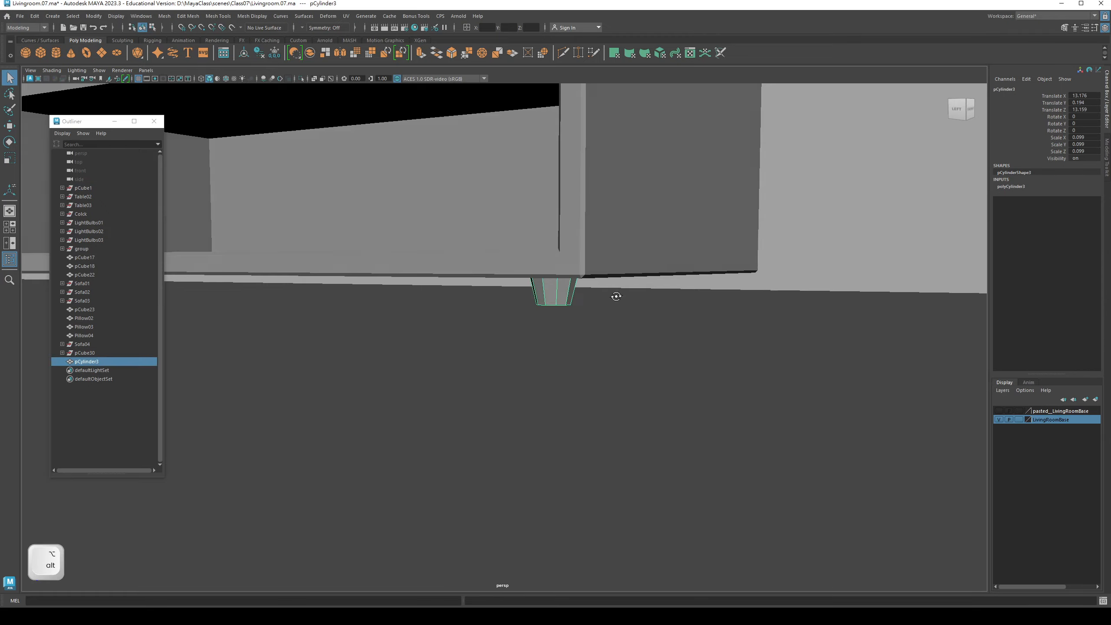
alt+drag(615, 296, 557, 300)
Step: In the top wireframe view, duplicate the foot and move the copy along X to about 14.88, at the cabinet's adjacent corner
key(space)
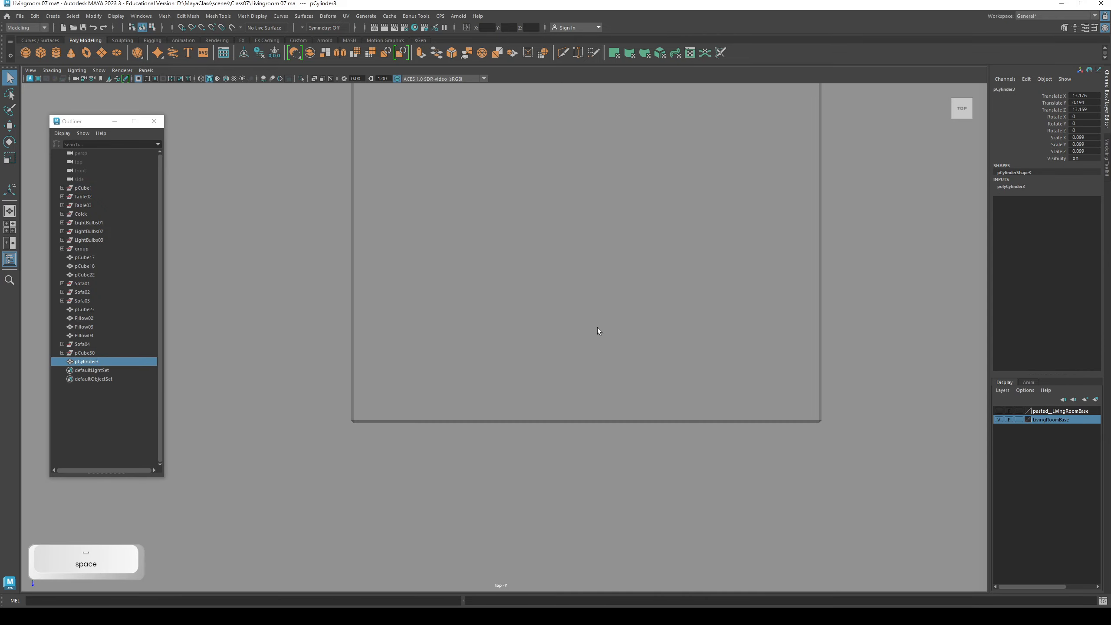
alt+right_drag(597, 327, 422, 314)
key(4)
alt+middle_drag(478, 313, 501, 335)
alt+right_drag(715, 401, 693, 425)
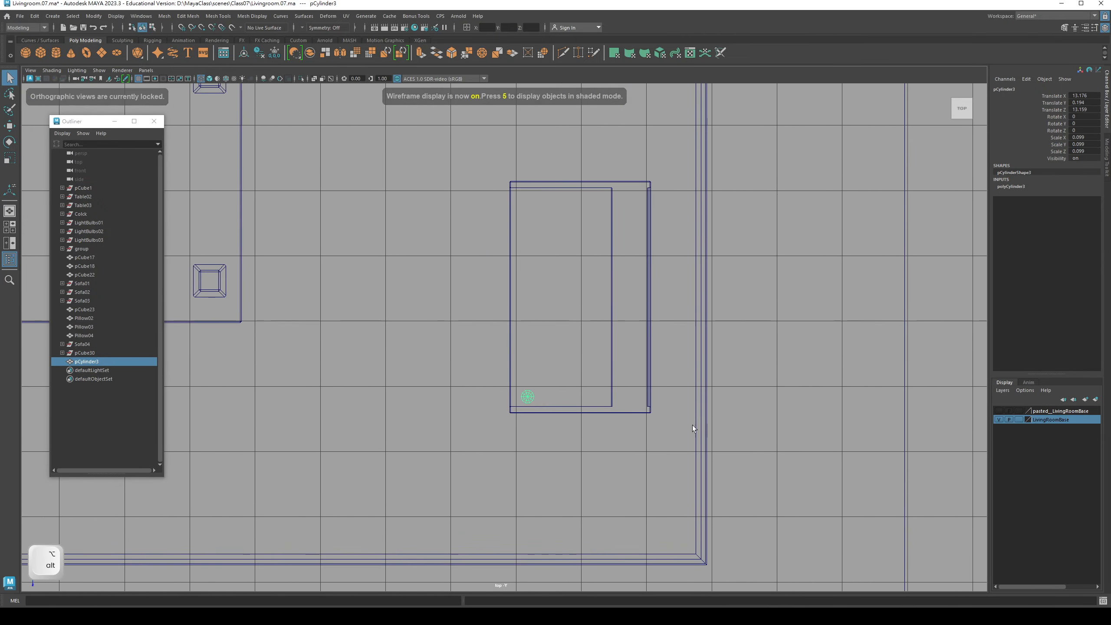
alt+middle_drag(625, 410, 584, 409)
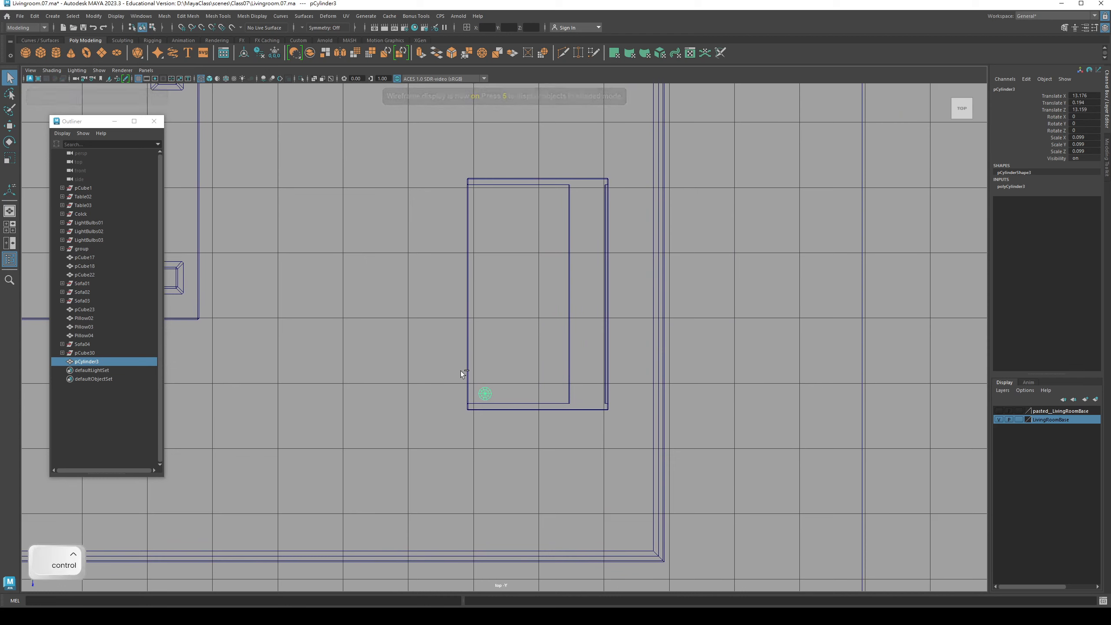
key(ctrl+d)
key(w)
drag(519, 391, 632, 401)
key(q)
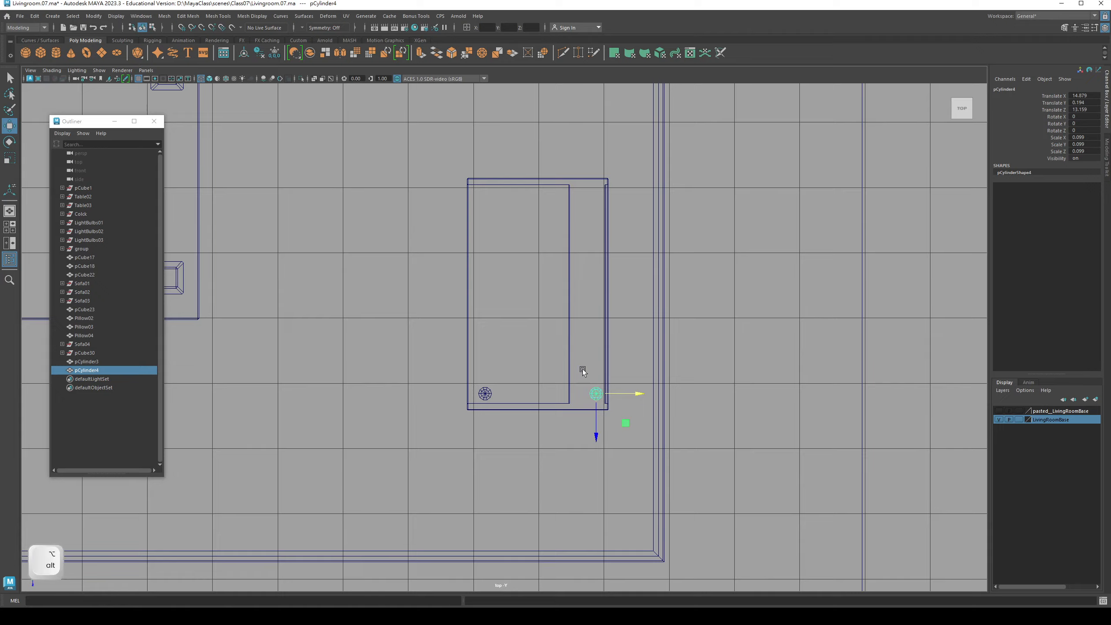
Step: Duplicate both feet together and move the copies along Z to about 10.09, beneath the cabinet's other two corners
alt+middle_drag(582, 369, 516, 420)
shift+click(414, 429)
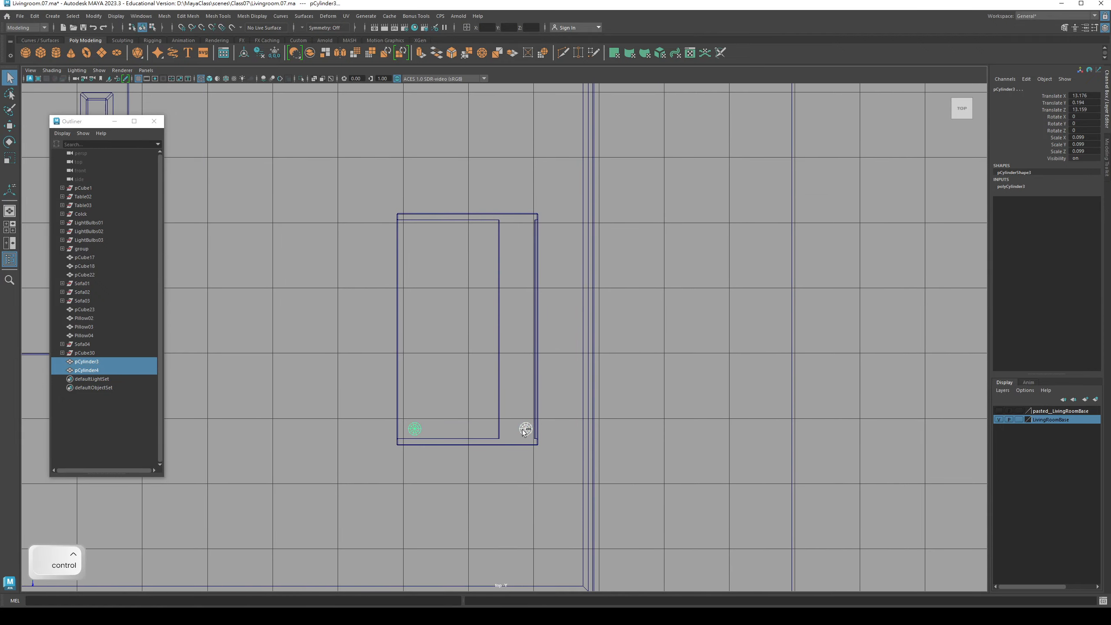
key(ctrl+d)
key(w)
drag(416, 470, 419, 266)
key(q)
alt+middle_drag(471, 335, 425, 348)
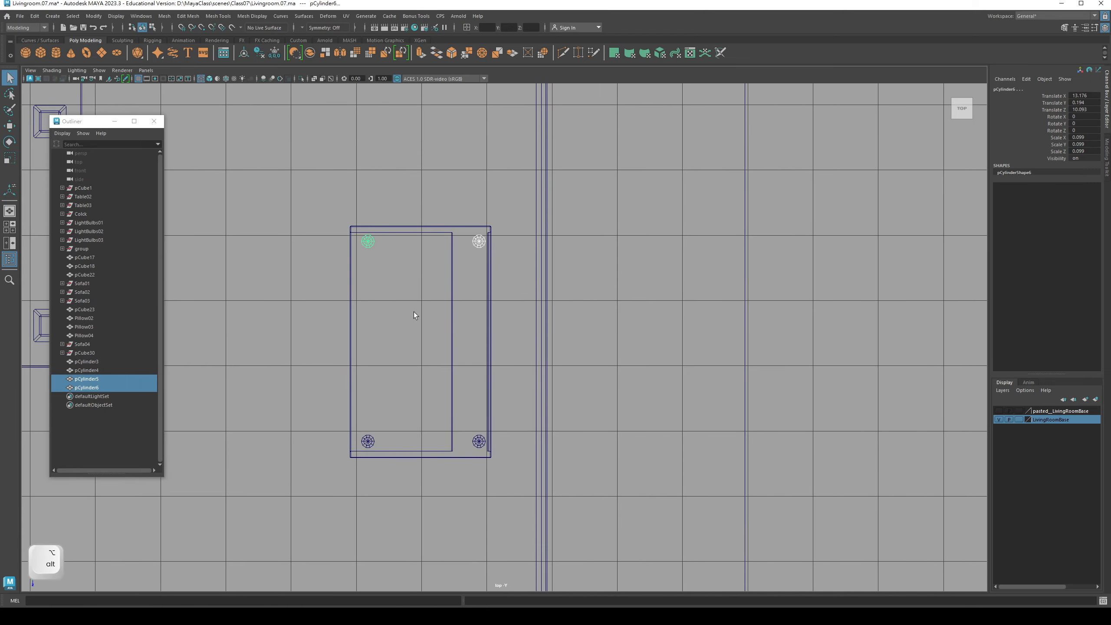
Step: Examine the placement of the four tapered feet beneath the cabinet in perspective, in both wireframe and shaded display
key(space)
drag(413, 312, 413, 288)
alt+drag(415, 192, 434, 325)
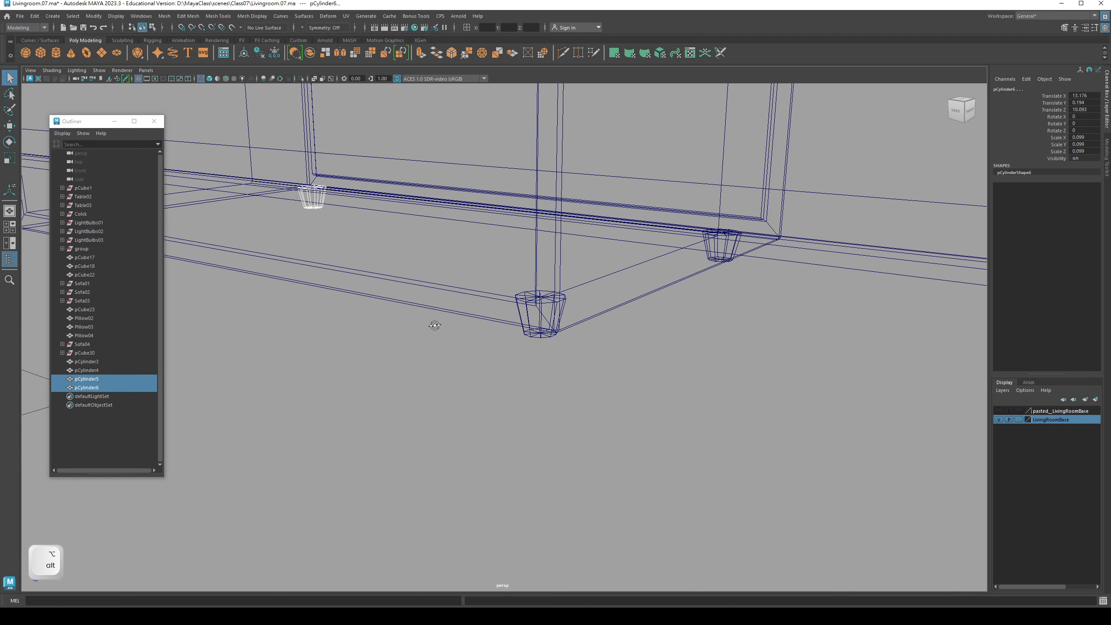
key(F3)
click(463, 415)
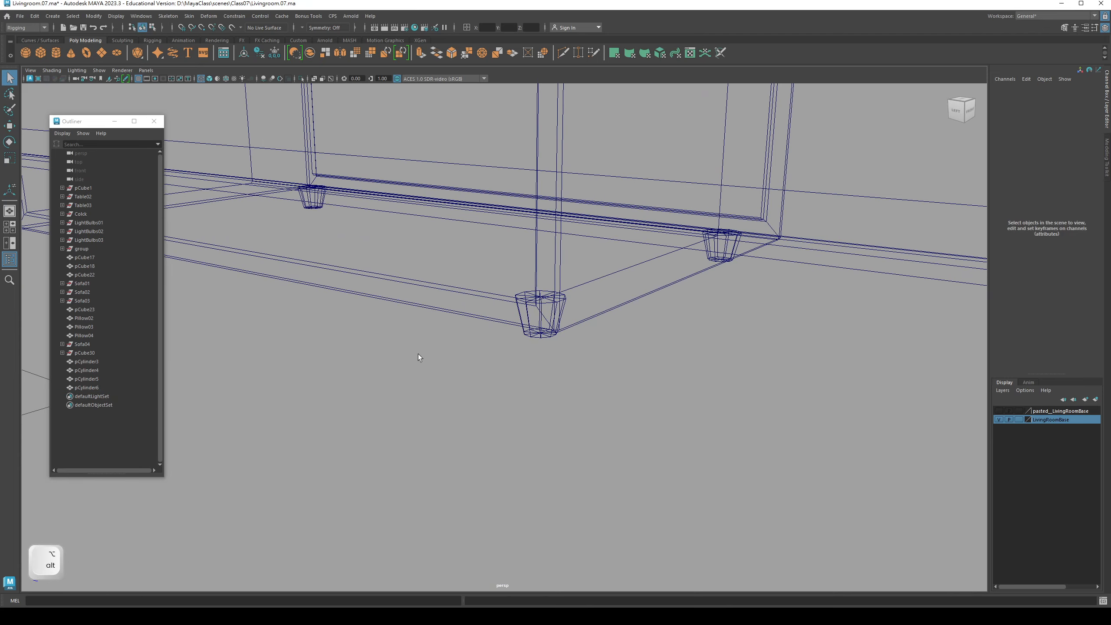
alt+drag(418, 355, 358, 336)
alt+middle_drag(357, 335, 455, 400)
mouse_move(455, 401)
alt+mouse_down()
mouse_move(445, 393)
mouse_move(488, 364)
mouse_move(498, 373)
alt+mouse_up()
key(5)
alt+middle_drag(498, 373, 474, 431)
alt+right_drag(474, 431, 385, 424)
key(q)
click(448, 243)
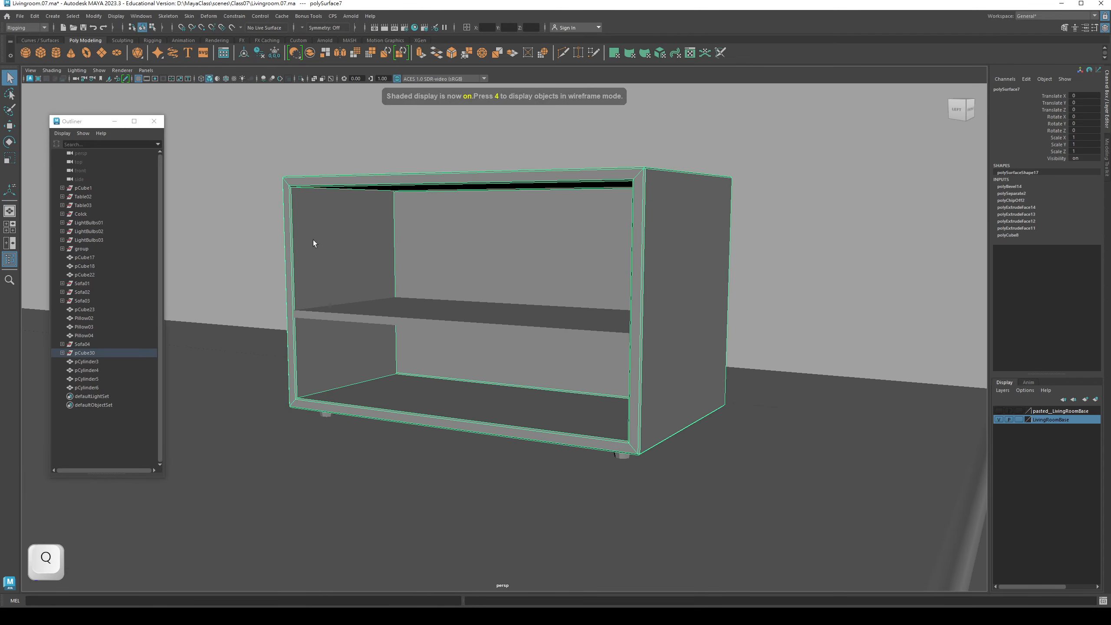
Step: Group the cabinet body with its four feet and name the group Cabinet
click(106, 350)
key(4)
mouse_move(486, 308)
alt+mouse_down()
mouse_move(433, 341)
mouse_move(112, 377)
alt+mouse_up()
shift+click(94, 387)
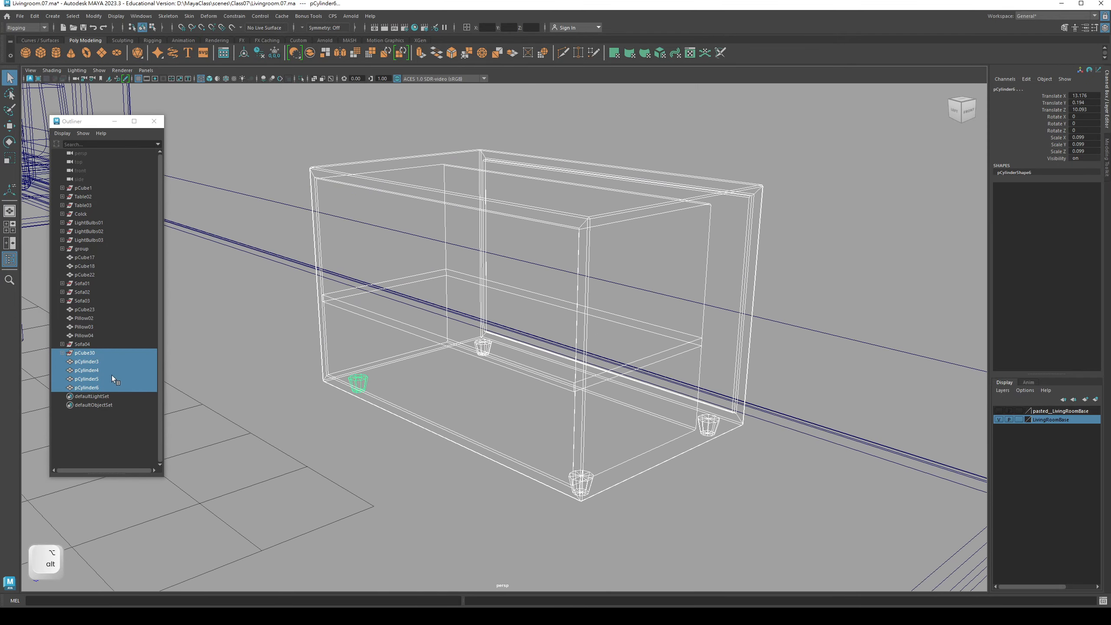
key(ctrl+g)
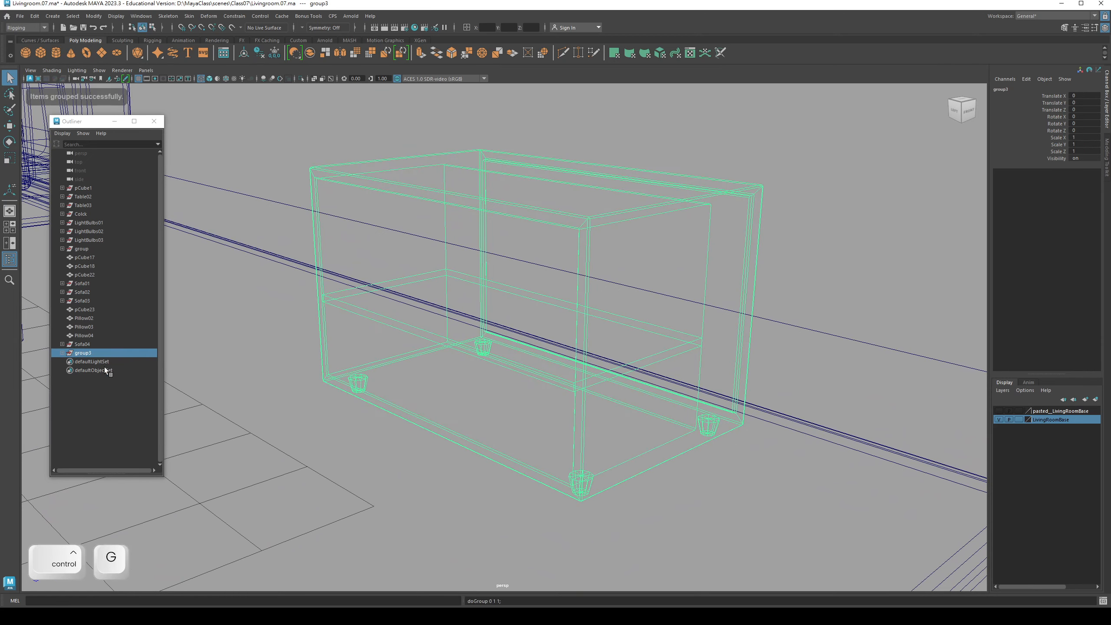
alt+right_drag(415, 309, 46, 341)
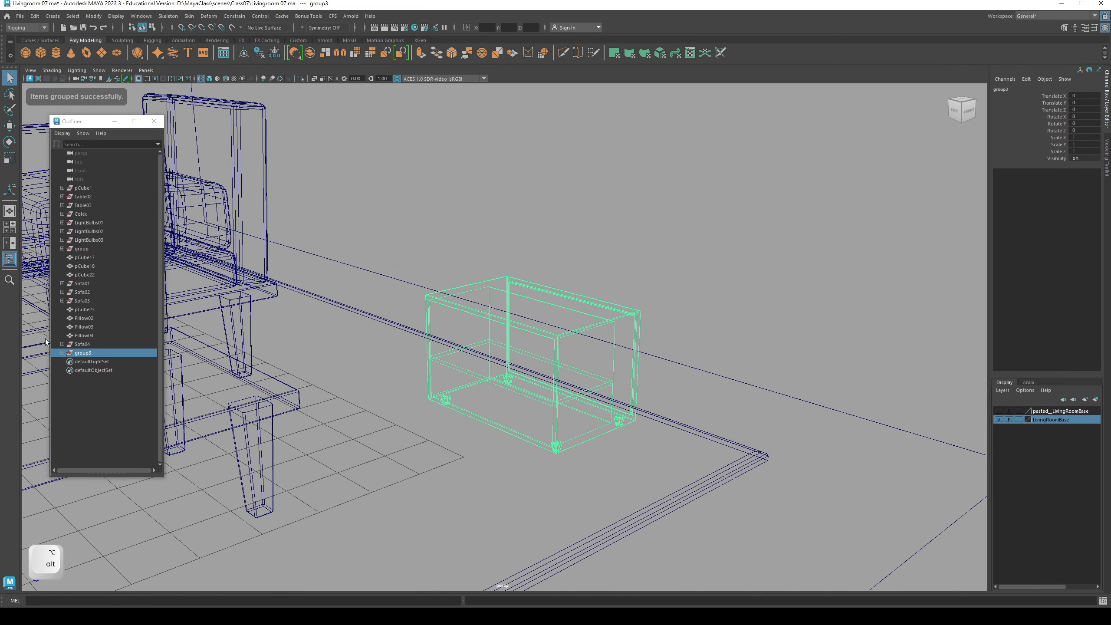
double_click(83, 353)
text(Cab)
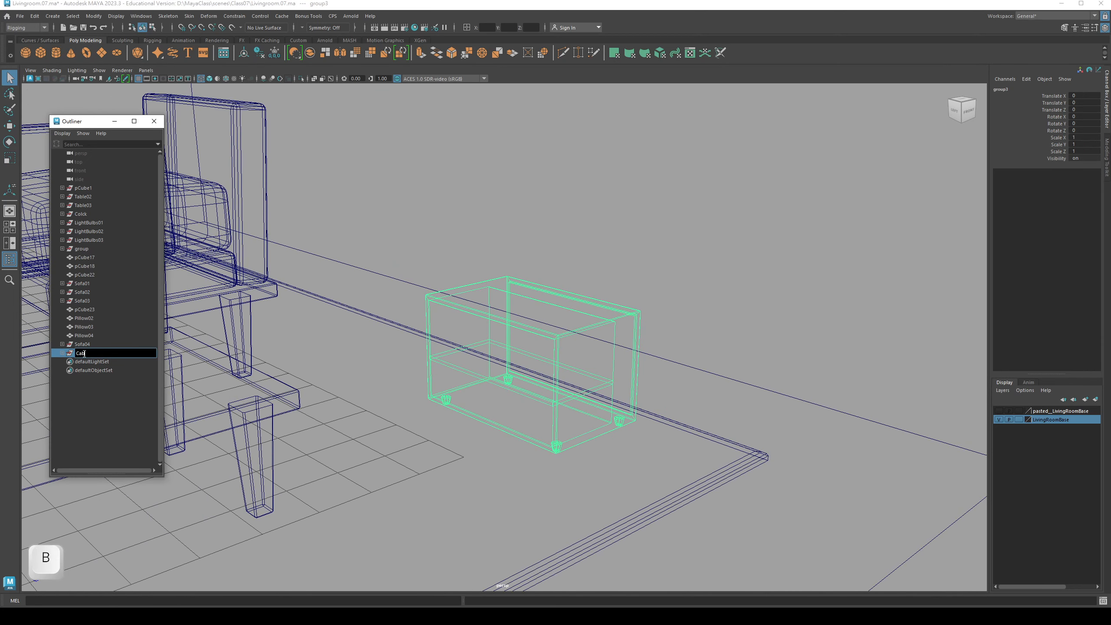
text(inet)
key(Return)
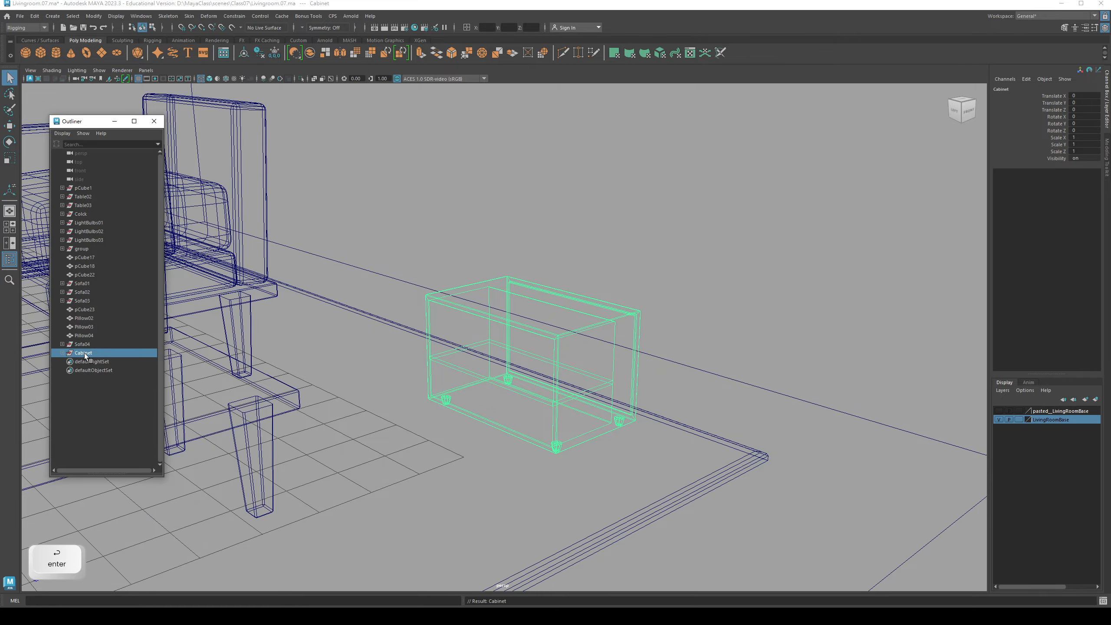
Step: Examine the whole shaded living room with the cabinet in place and compare it with the reference image
alt+drag(411, 382, 500, 378)
key(5)
scroll(436, 356, down, 5)
click(510, 470)
alt+middle_drag(500, 378, 485, 352)
alt+drag(485, 352, 473, 400)
alt+middle_drag(473, 400, 468, 379)
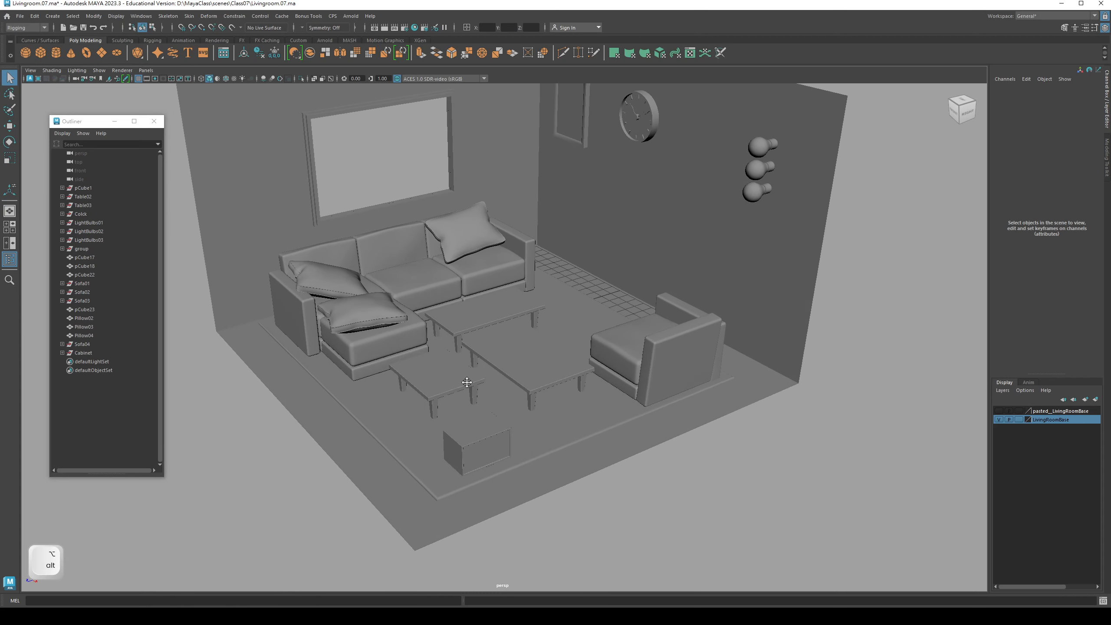
scroll(479, 388, up, 2)
scroll(479, 389, down, 3)
key(F2)
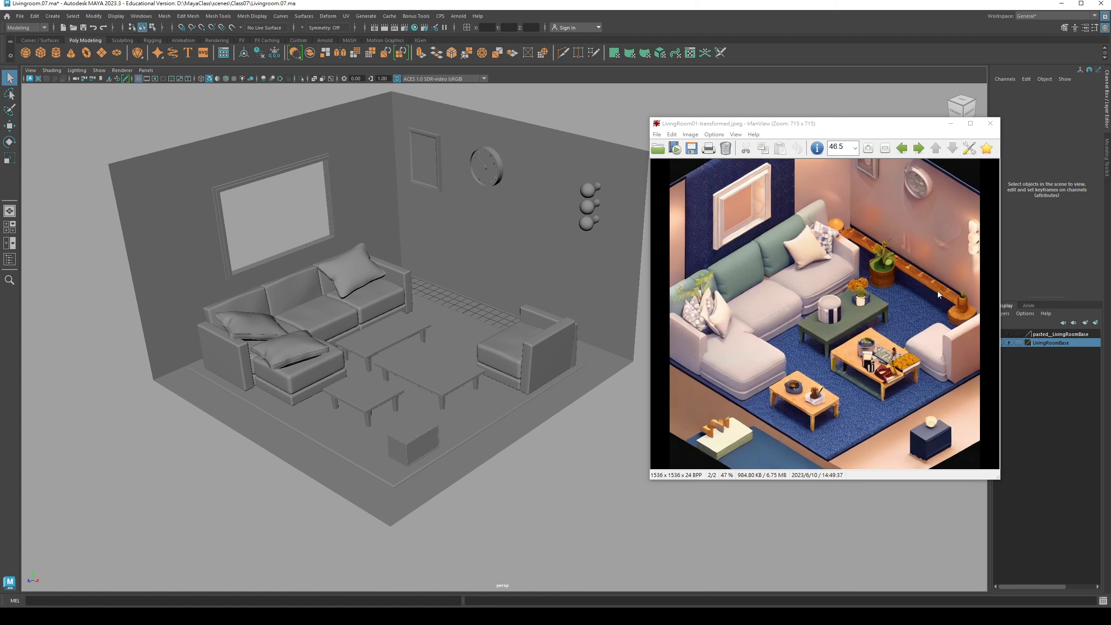
Step: Create a polygon cube for the long wall shelf and move it toward the clock wall, to Y 1.24, Z -10.66
alt+drag(290, 301, 291, 311)
click(40, 53)
key(w)
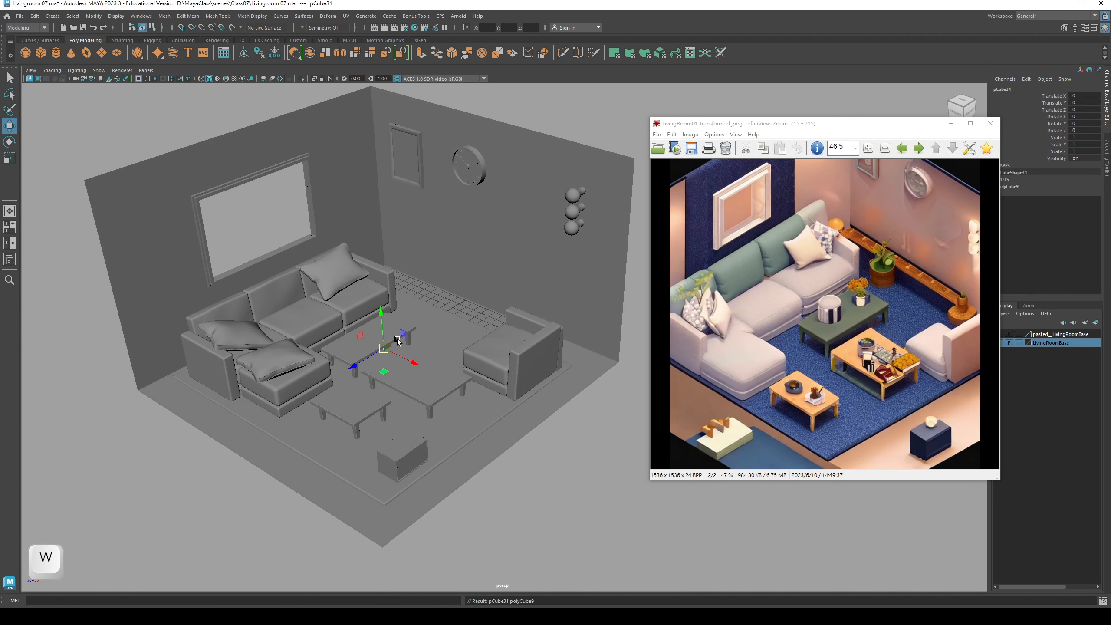
drag(354, 368, 430, 324)
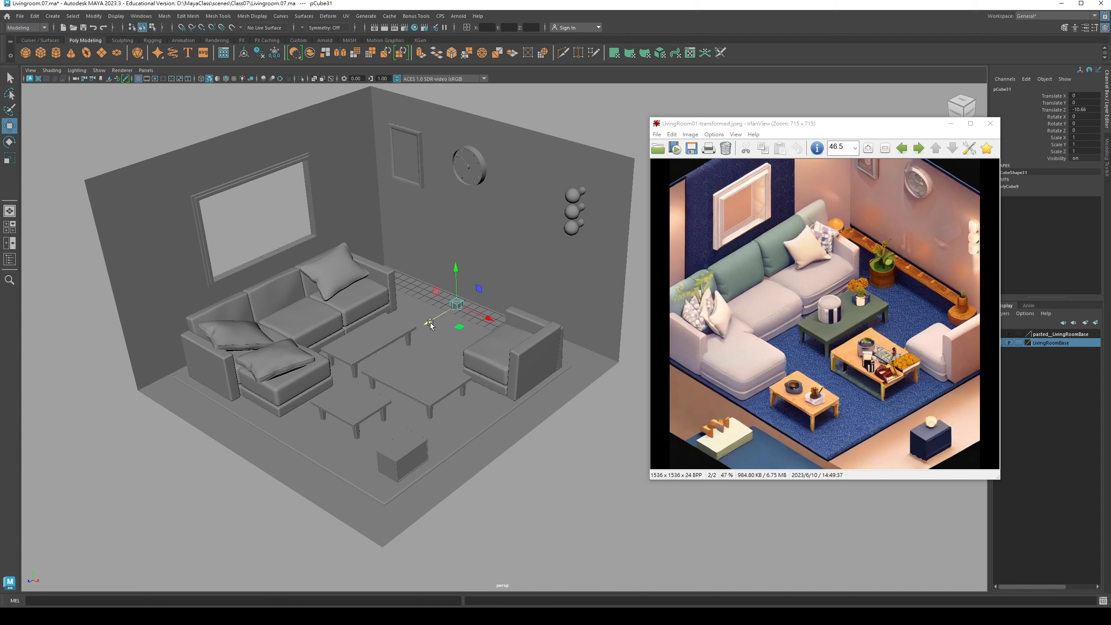
drag(456, 265, 456, 261)
Step: Scale the cube into a long thin board along the clock wall, about 20.84 in X and 0.53 in Y, and widen its depth
key(r)
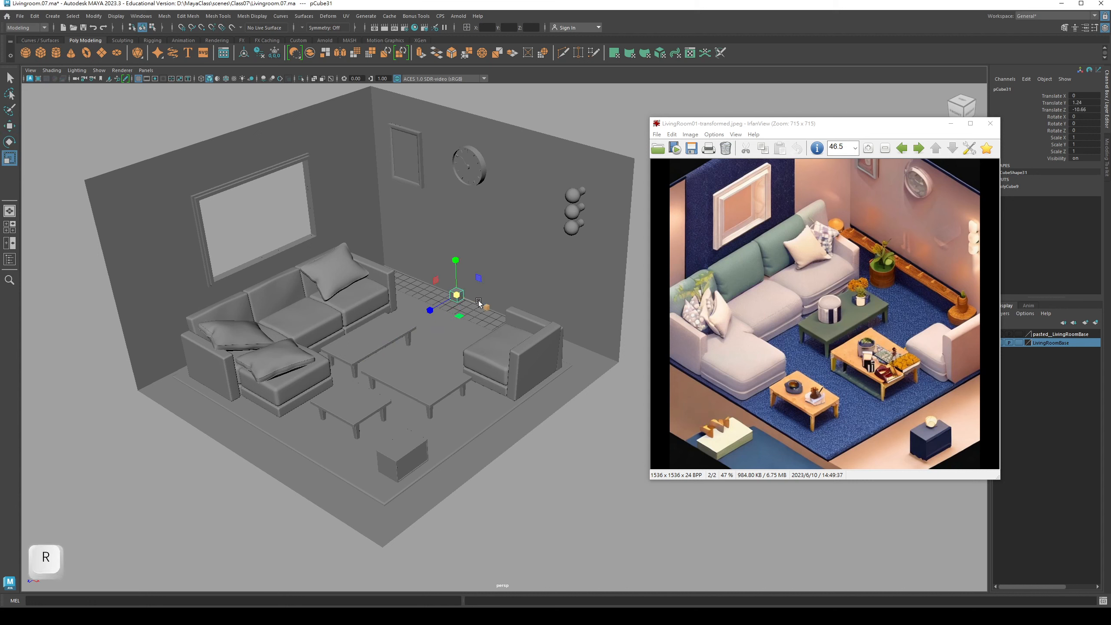
drag(501, 315, 555, 383)
drag(496, 314, 536, 337)
alt+drag(418, 348, 385, 354)
alt+right_drag(302, 363, 326, 359)
alt+middle_drag(326, 359, 360, 319)
alt+right_drag(360, 318, 423, 340)
drag(368, 392, 312, 438)
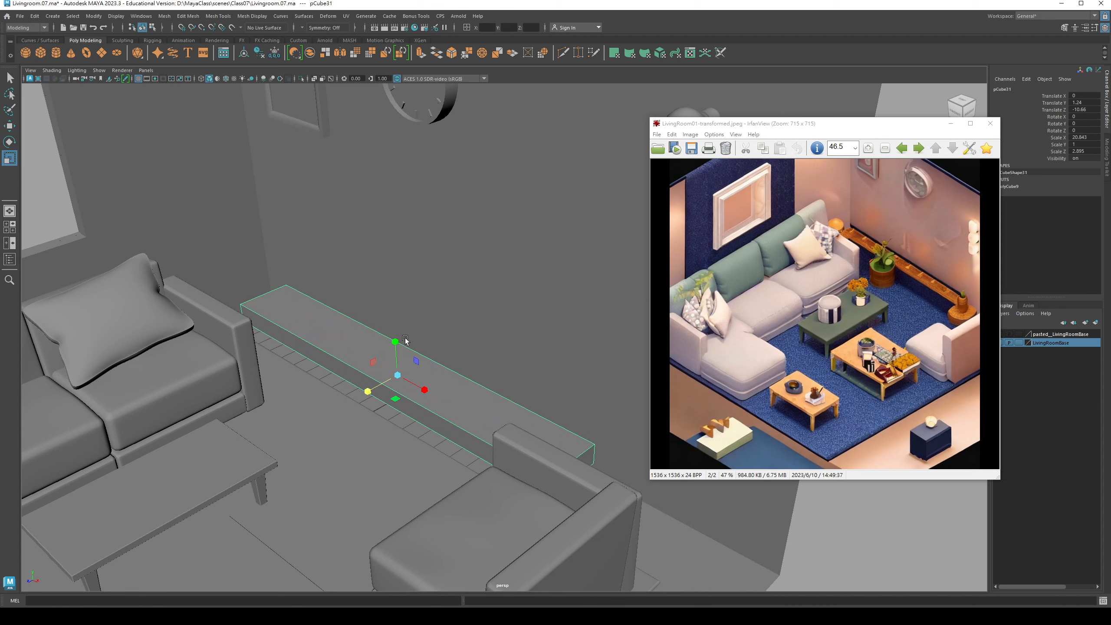
drag(395, 342, 396, 362)
Step: Move the board to about X -0.77 and raise it to about Y 2.18
key(w)
alt+drag(396, 362, 403, 403)
alt+drag(403, 404, 392, 410)
mouse_move(383, 345)
mouse_down()
mouse_move(377, 322)
mouse_move(355, 360)
mouse_move(381, 343)
mouse_move(382, 354)
mouse_up()
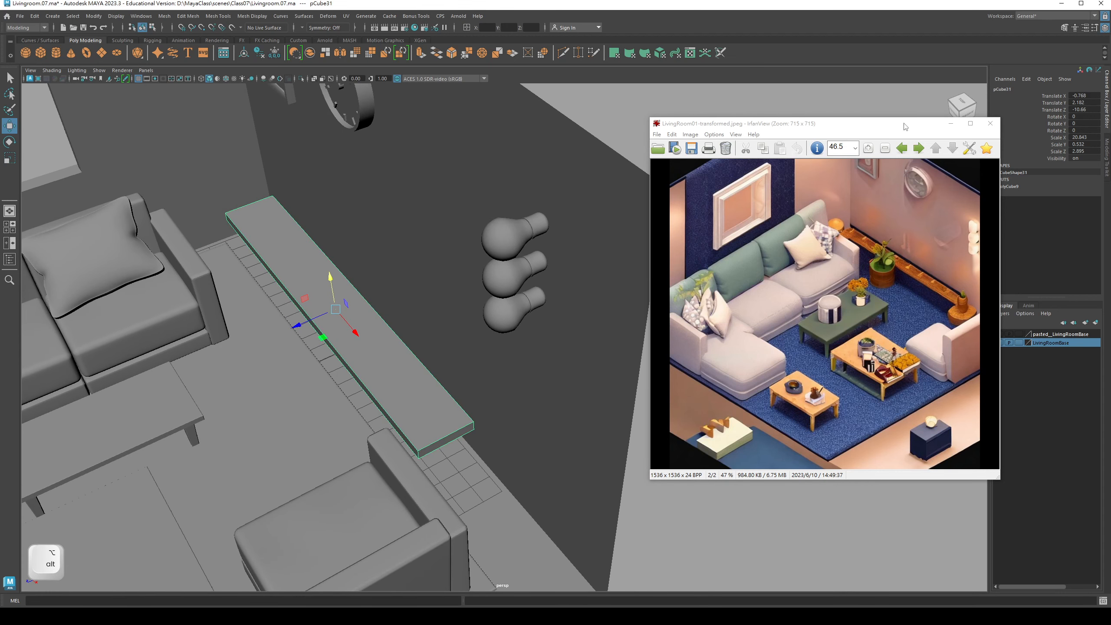
Step: Show the Modeling Toolkit and move the reference image window clear of it, keeping the board in view for comparison
click(1065, 28)
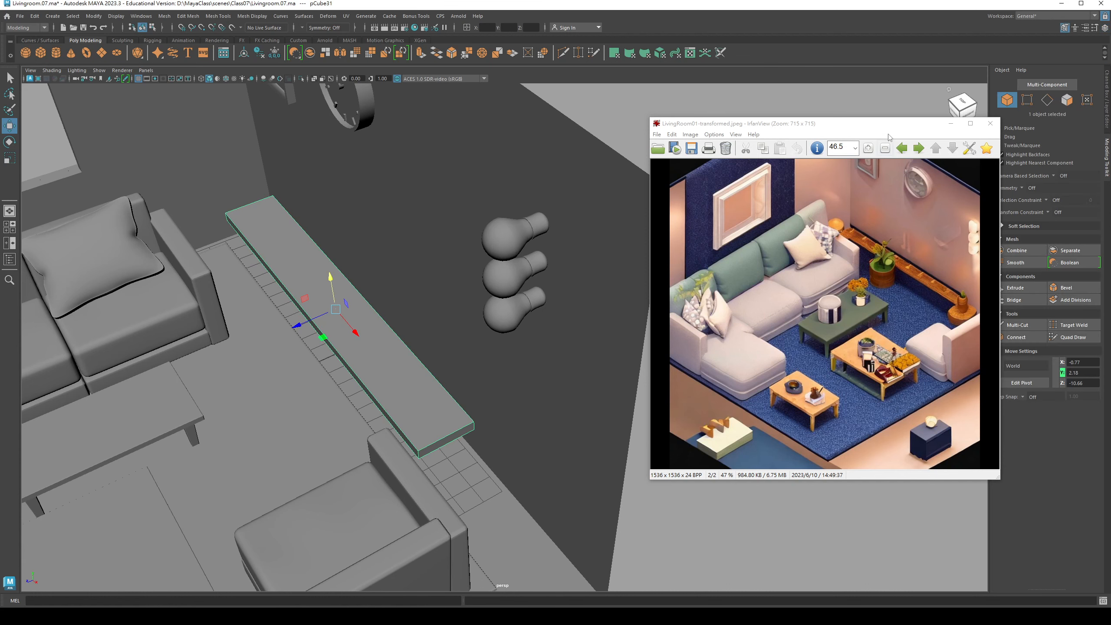
drag(888, 124, 824, 105)
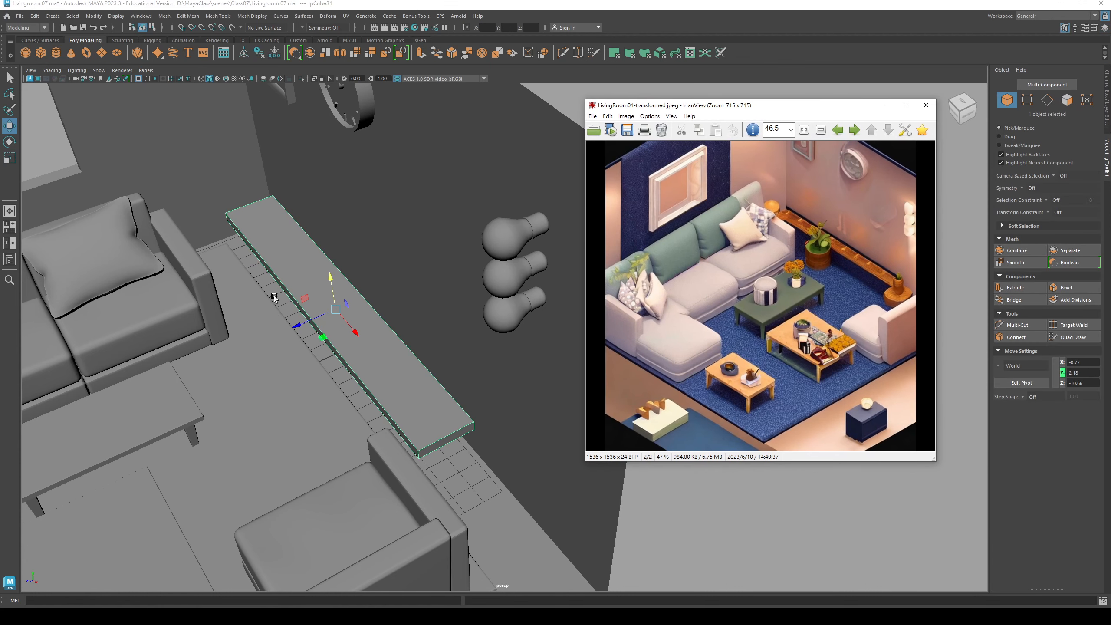
alt+drag(275, 297, 359, 363)
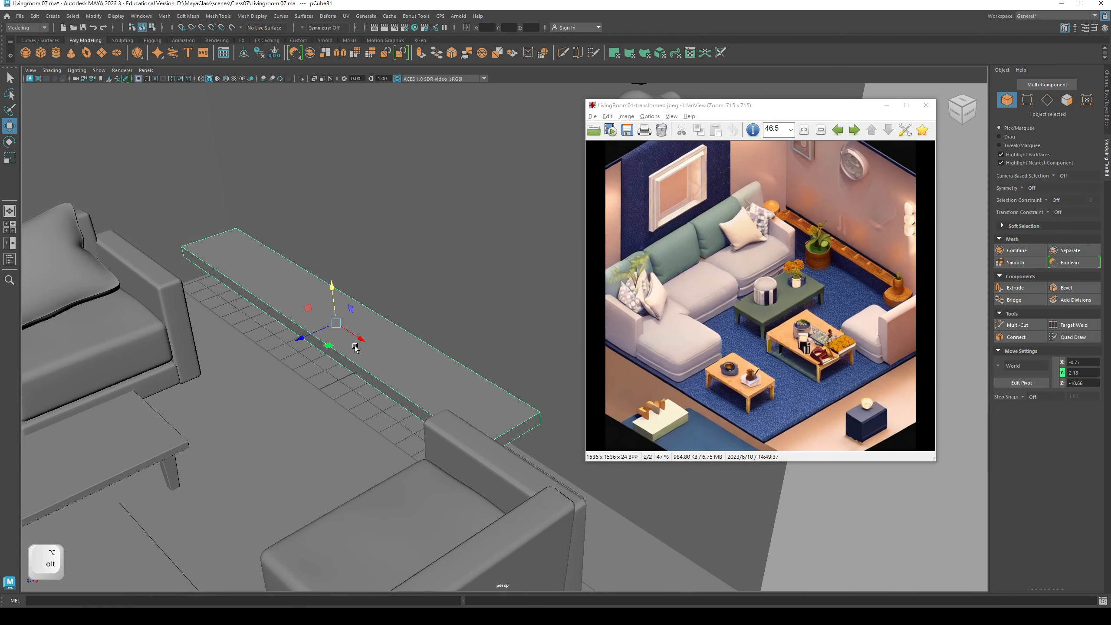
alt+drag(335, 355, 316, 344)
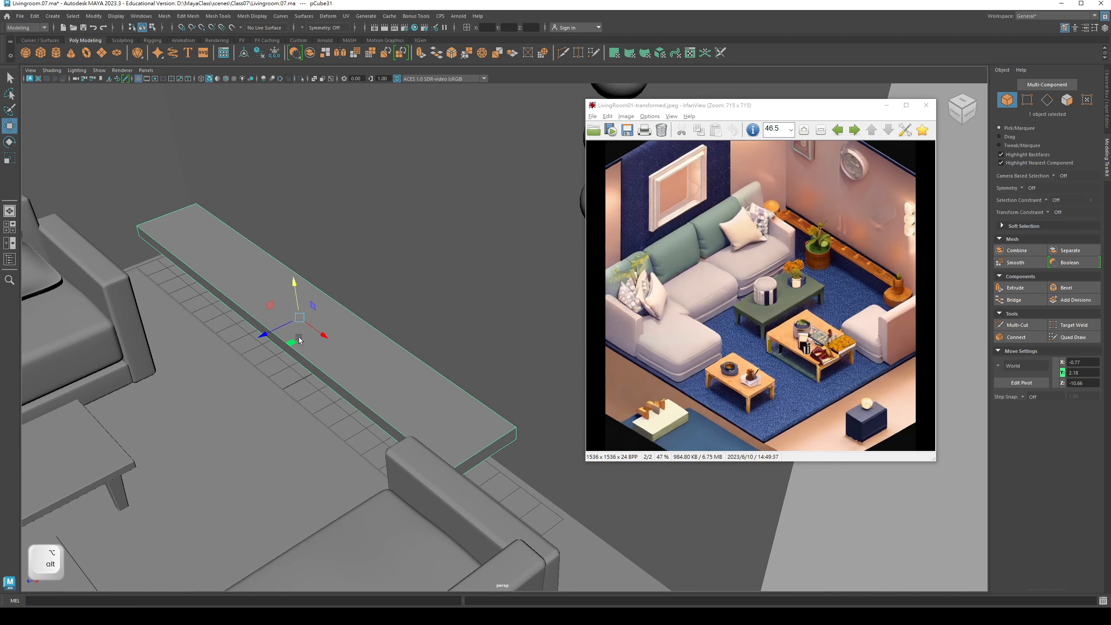
Step: Lengthen the board to about 22.5 in X and shift it to about Z -10.43 along the clock wall
alt+drag(246, 318, 325, 334)
key(r)
key(w)
key(q)
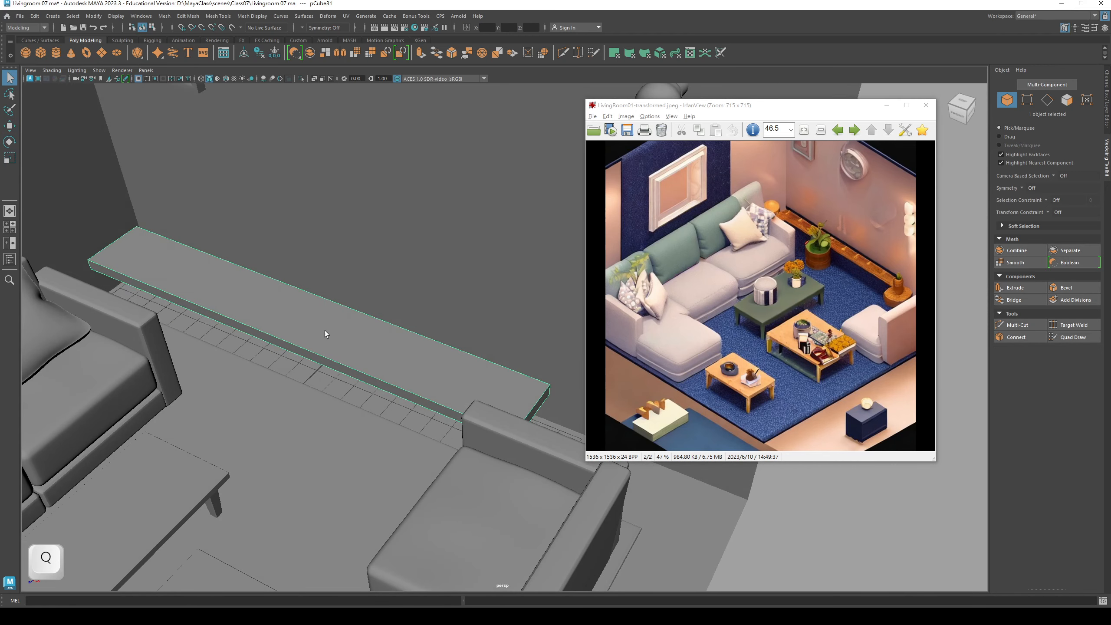
Step: Freeze the board's transformations and delete its construction history
click(1108, 118)
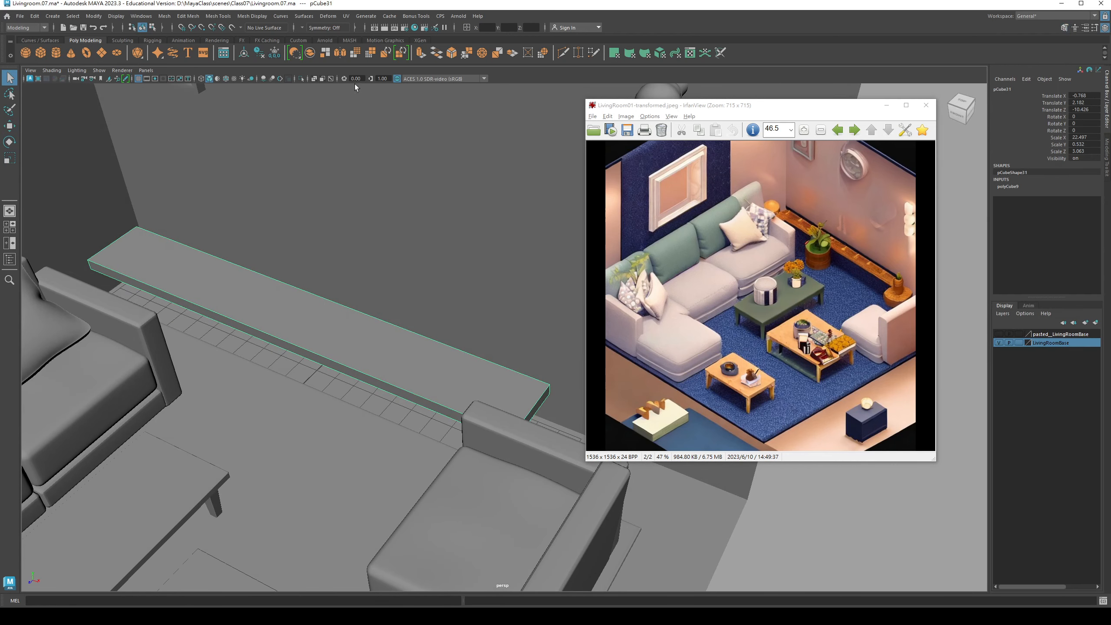
click(102, 16)
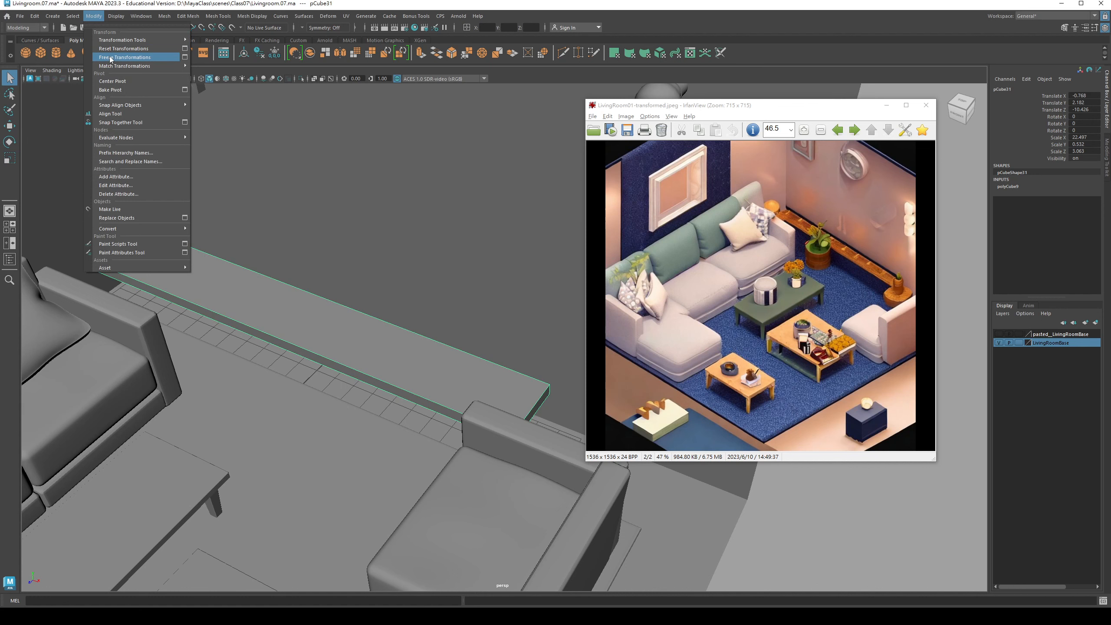
click(111, 58)
click(35, 18)
mouse_move(59, 123)
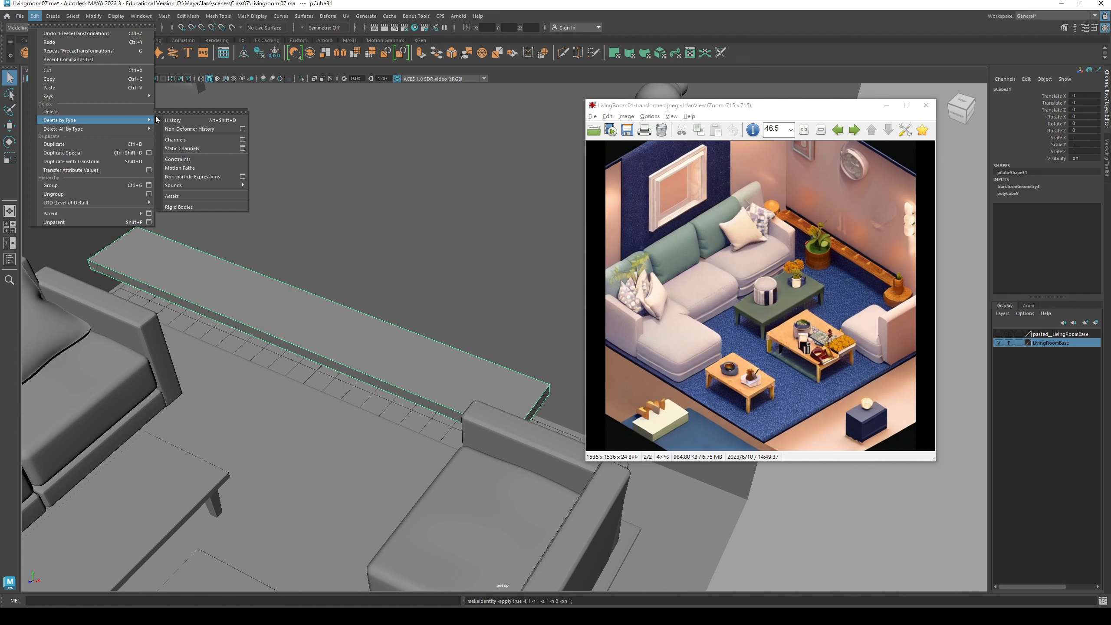
click(193, 120)
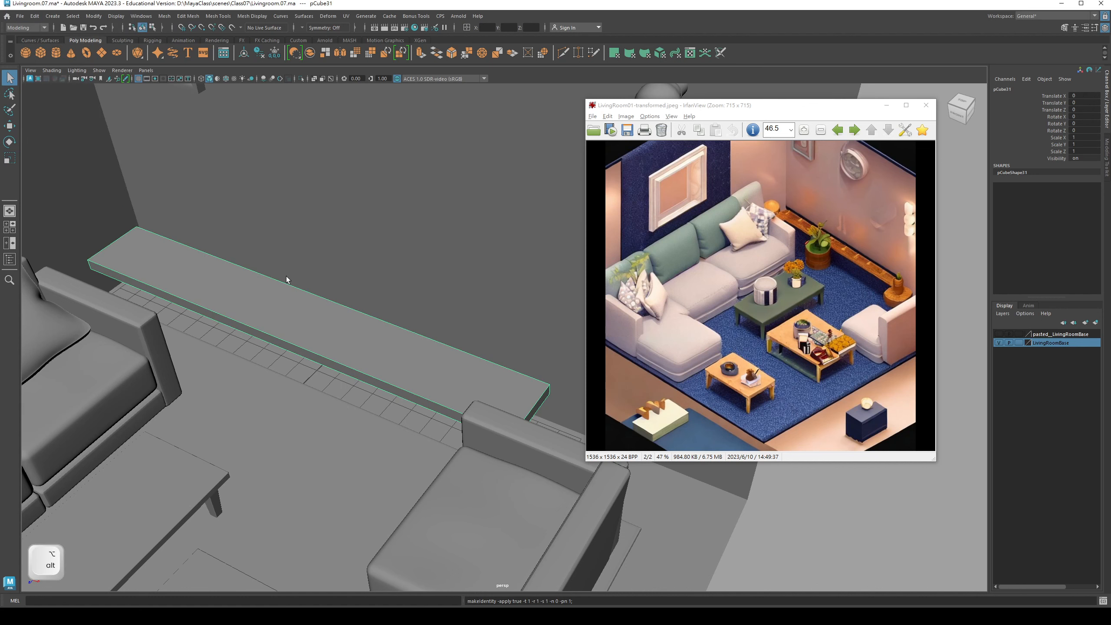
Step: Isolate the selected shelf board so that it is the only object shown in the perspective view
alt+drag(293, 281, 318, 287)
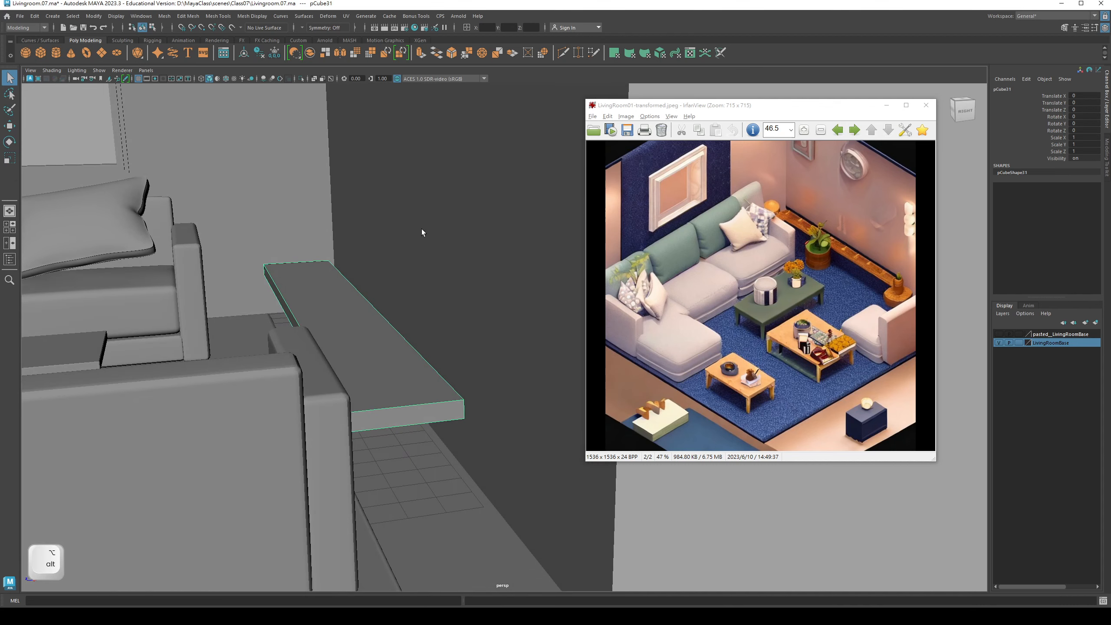
alt+drag(258, 260, 293, 283)
mouse_move(292, 282)
alt+middle_down()
mouse_move(292, 263)
mouse_move(260, 271)
mouse_move(281, 271)
alt+middle_up()
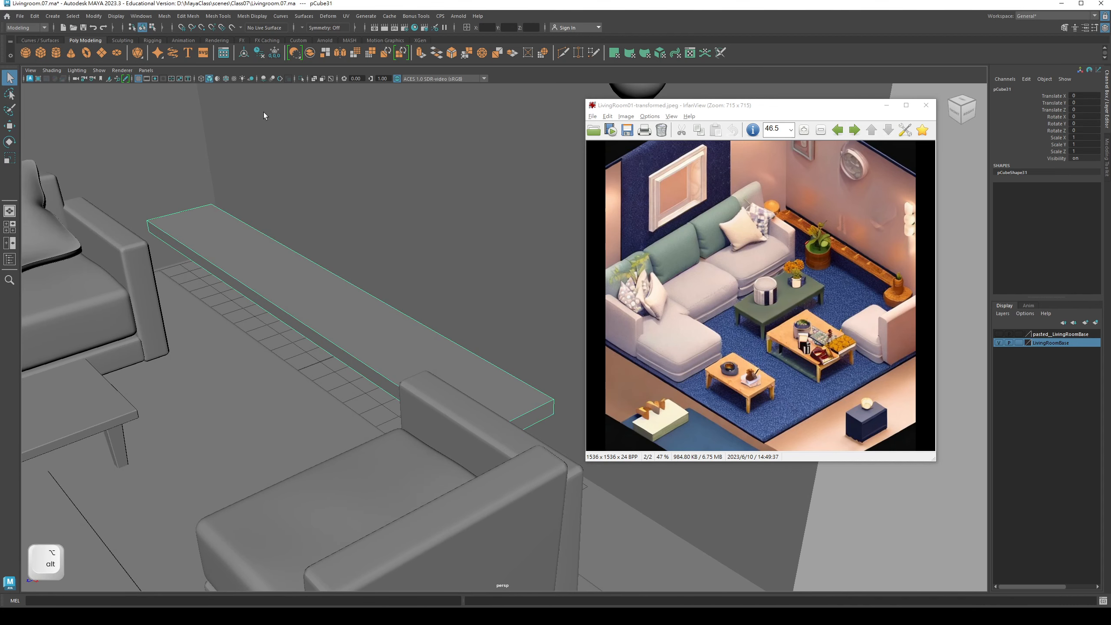
click(300, 80)
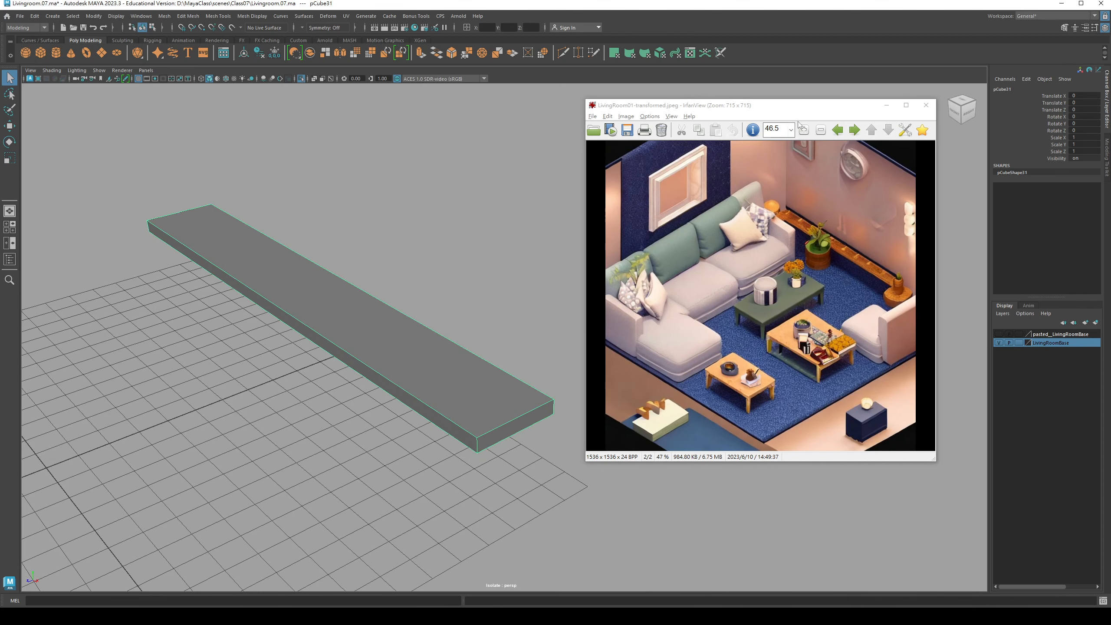
Step: Show the Modeling Toolkit and clear the reference image window from the modelling view
drag(829, 105, 910, 260)
alt+drag(563, 337, 761, 269)
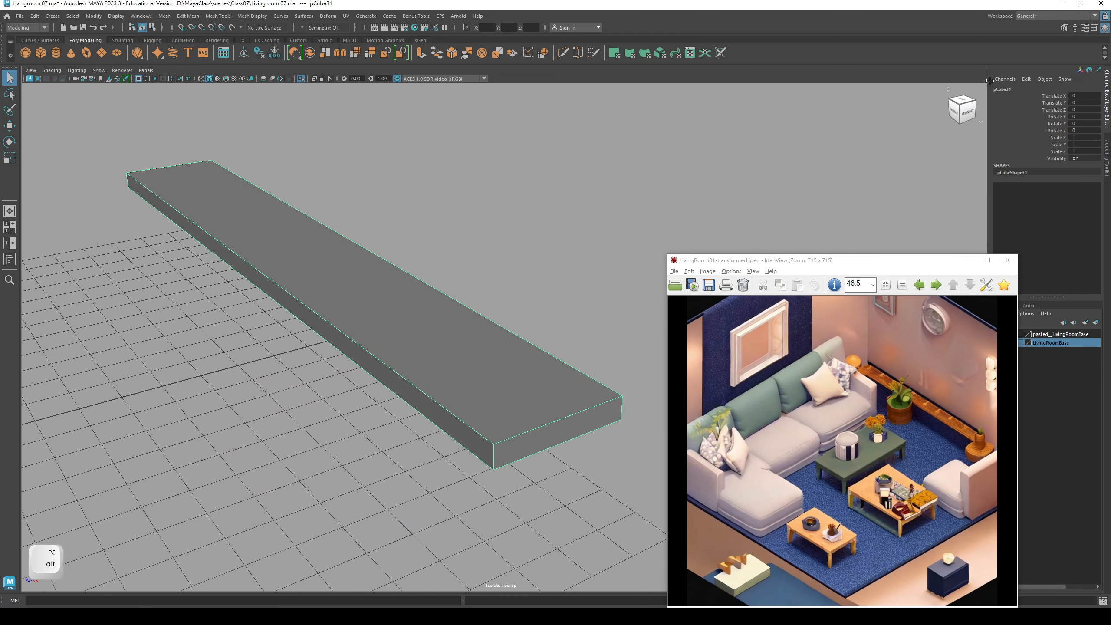
click(1063, 28)
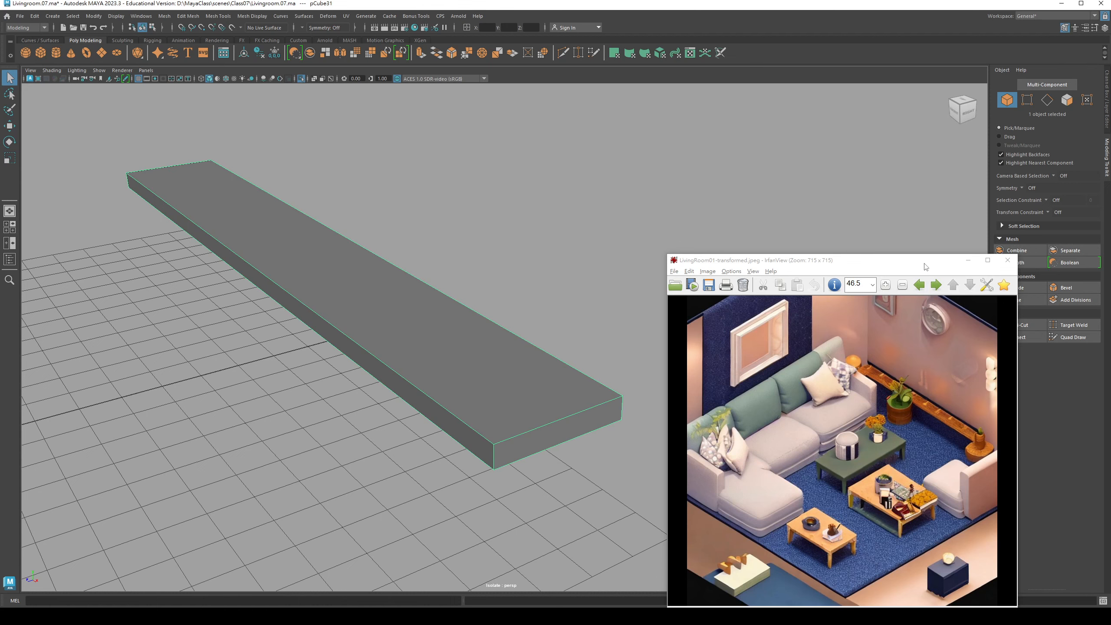
drag(944, 263, 917, 257)
click(940, 256)
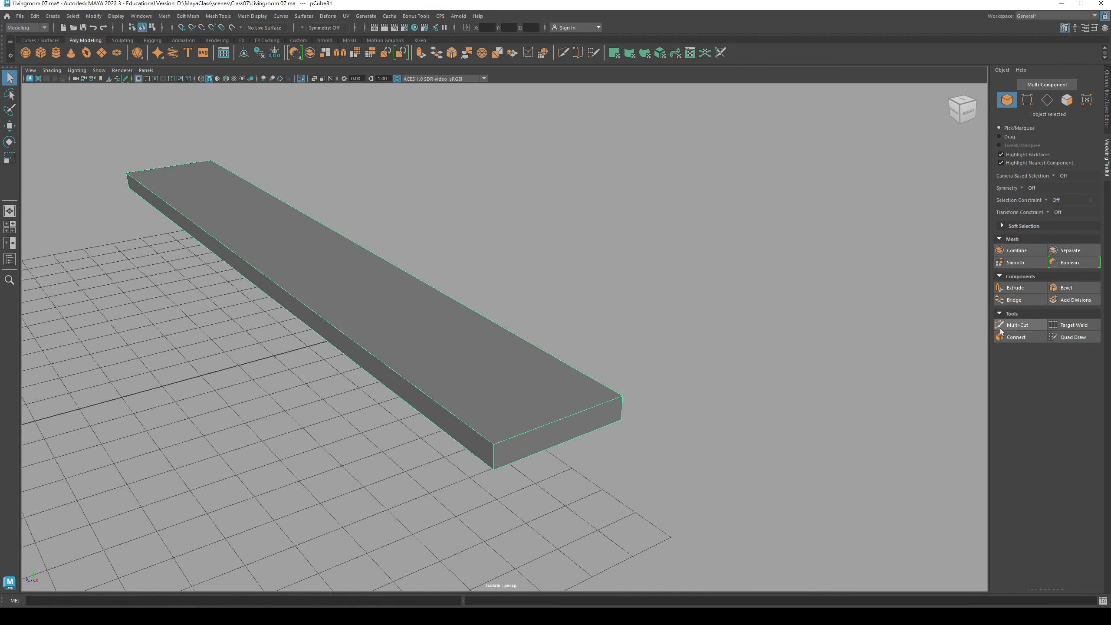
Step: Insert six unevenly spaced edge loops running lengthwise along the board with the Multi-Cut tool
click(1013, 324)
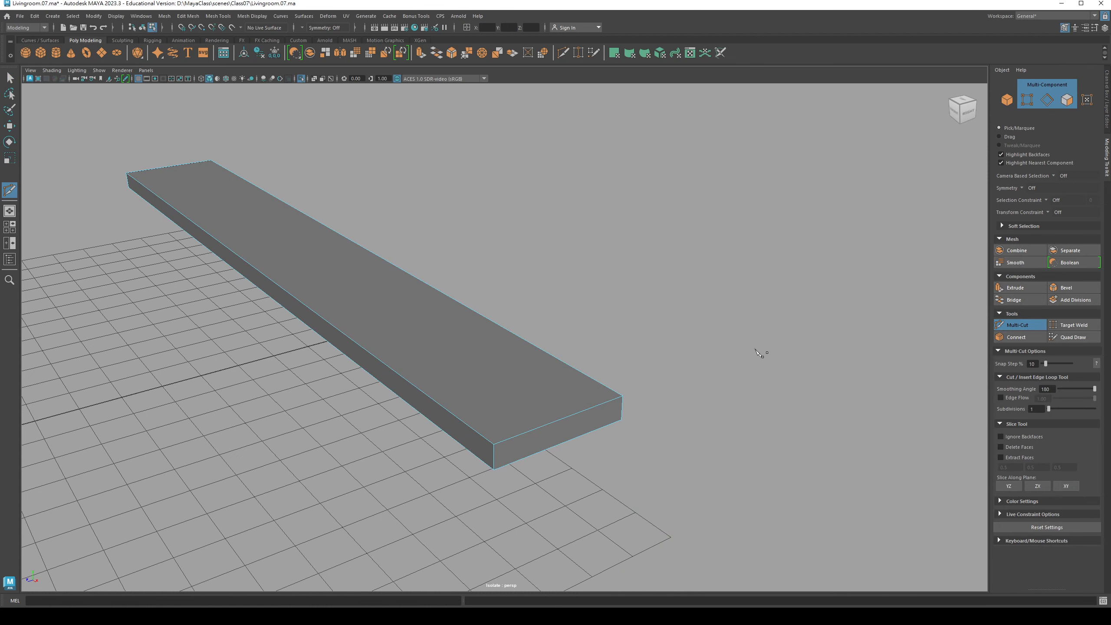
alt+drag(535, 333, 529, 434)
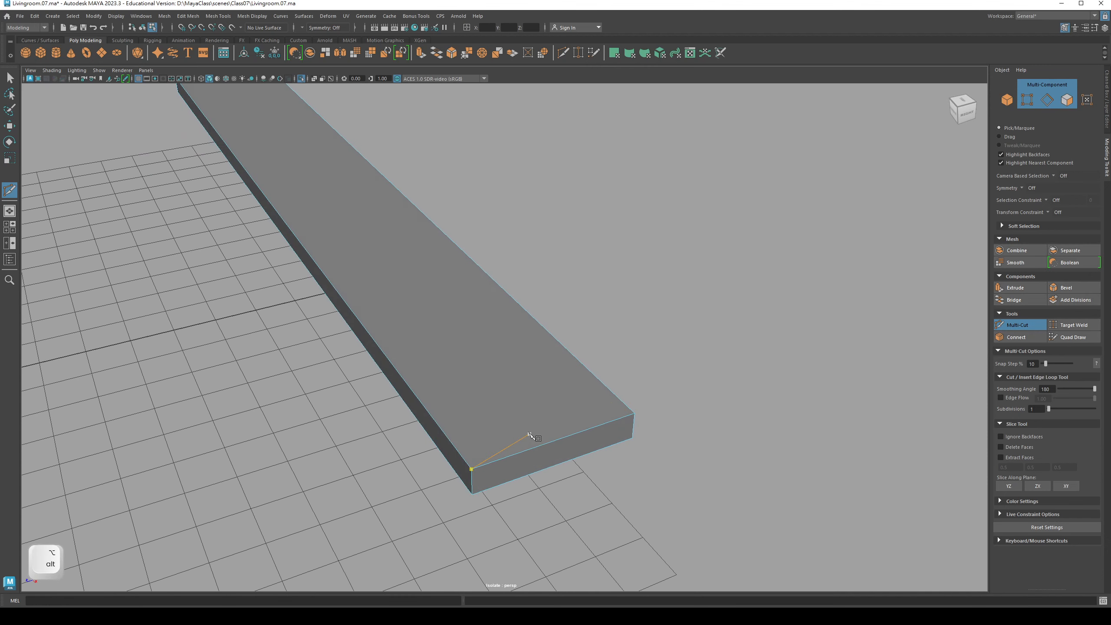
key(ctrl)
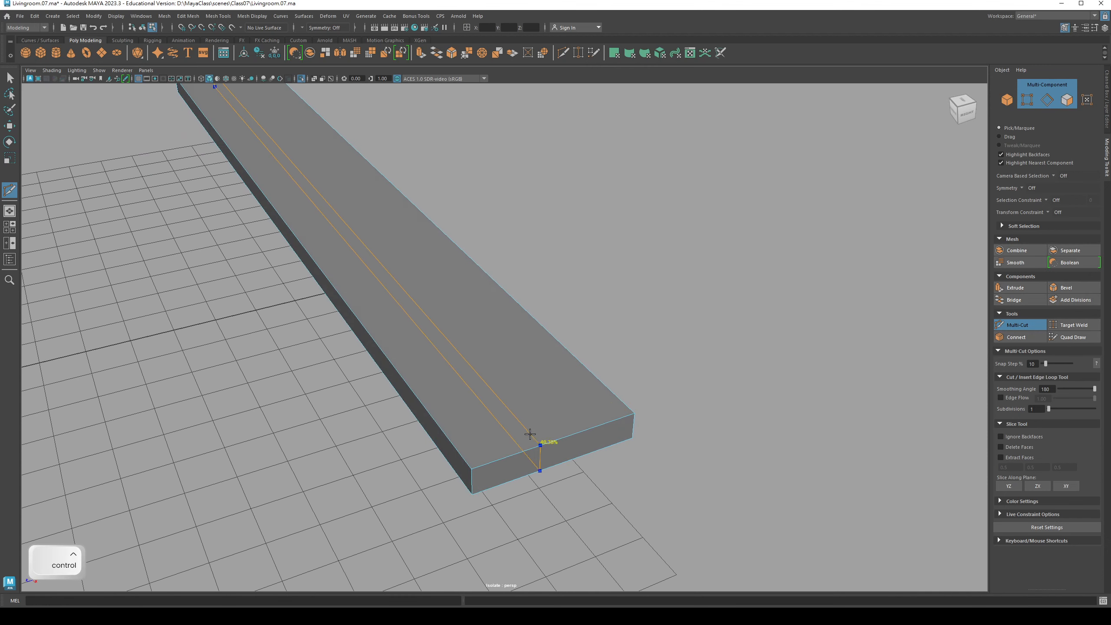
ctrl+click(501, 459)
ctrl+click(536, 449)
ctrl+click(571, 437)
ctrl+click(605, 423)
alt+drag(465, 378, 499, 404)
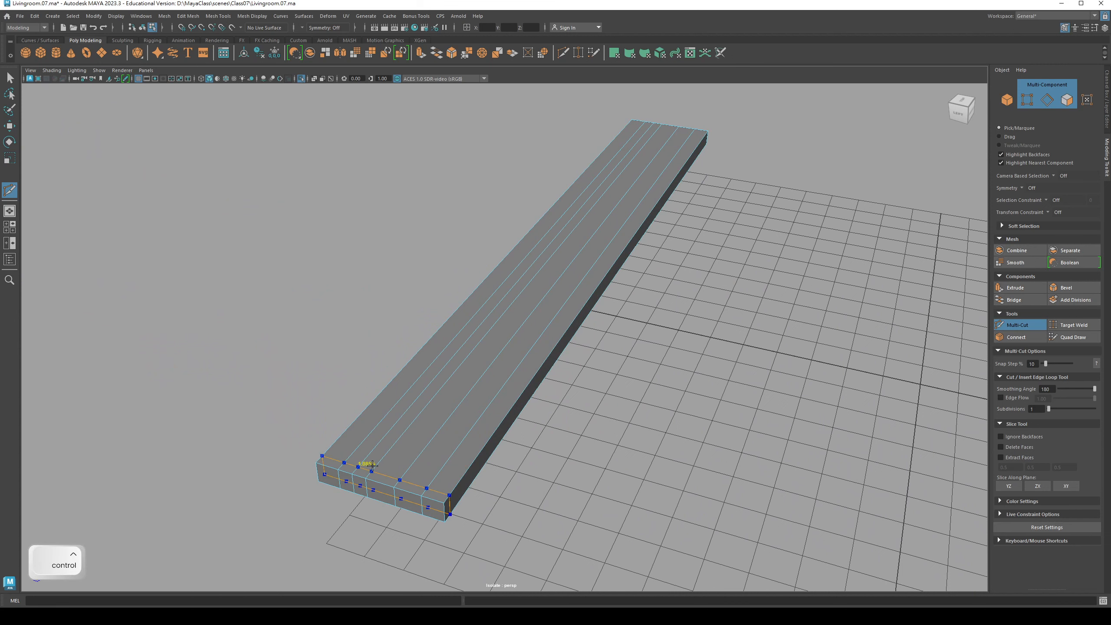
ctrl+click(414, 488)
alt+drag(459, 401, 553, 427)
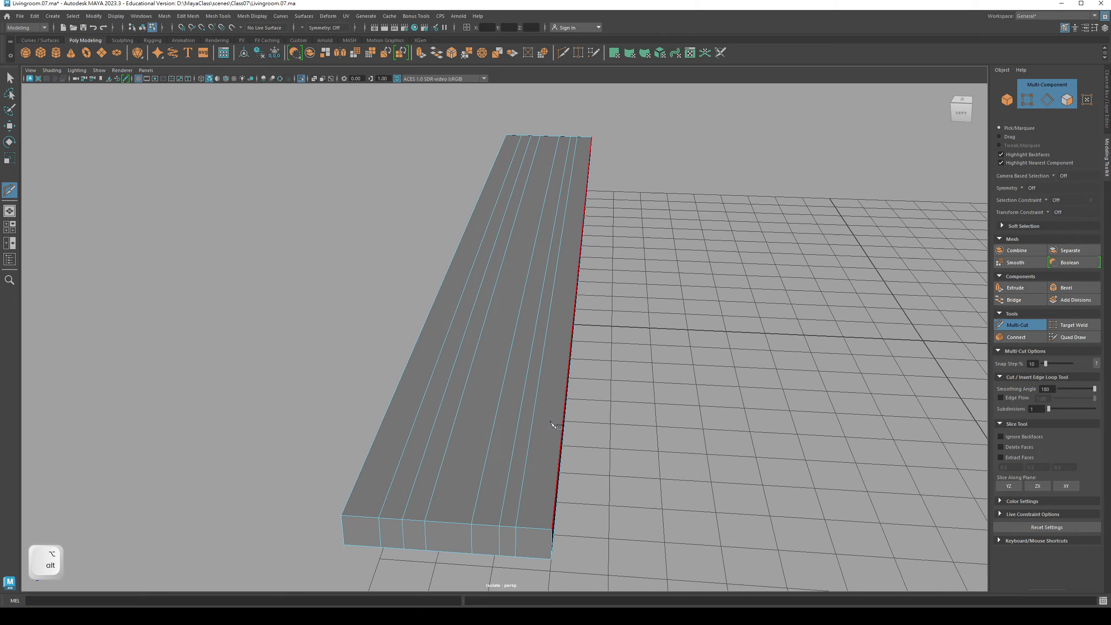
alt+middle_drag(381, 443, 464, 380)
alt+right_drag(463, 380, 525, 436)
alt+drag(526, 436, 553, 402)
alt+middle_drag(553, 401, 534, 420)
alt+drag(534, 419, 545, 423)
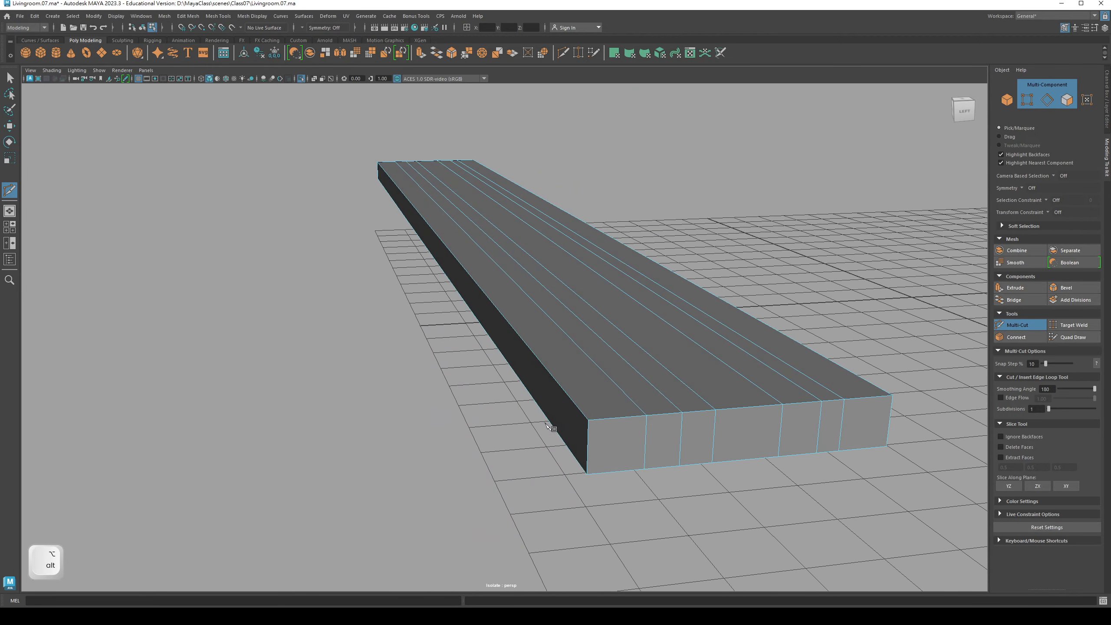
Step: In edge mode, select both long outer edges on one side of the board and the border edges of one end face
key(q)
right_drag(573, 368, 571, 326)
click(558, 368)
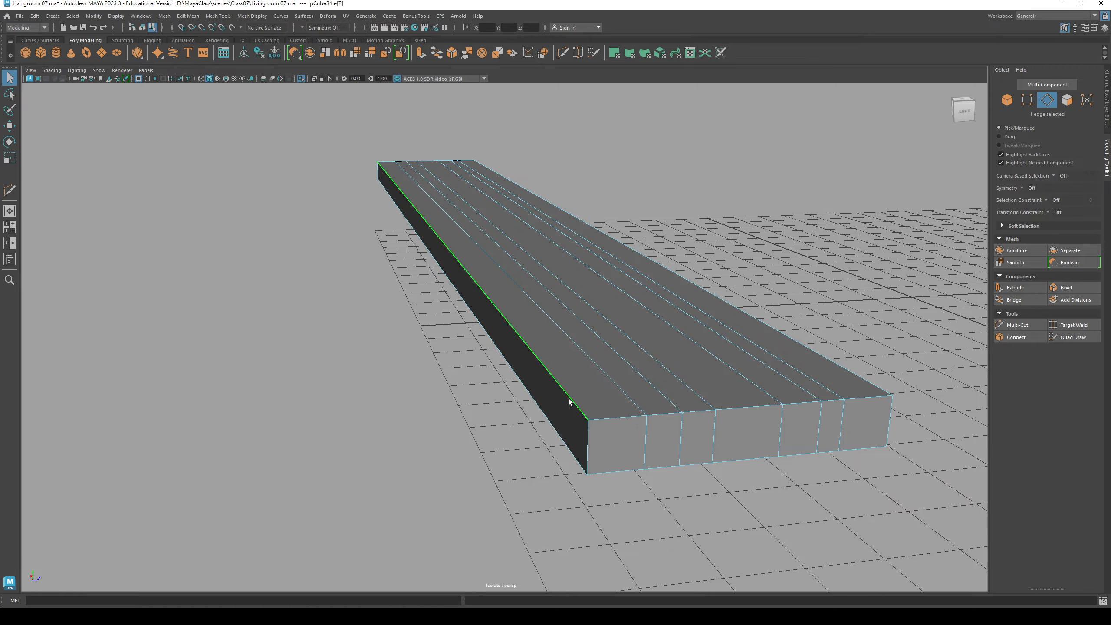
alt+drag(569, 399, 553, 351)
shift+click(516, 348)
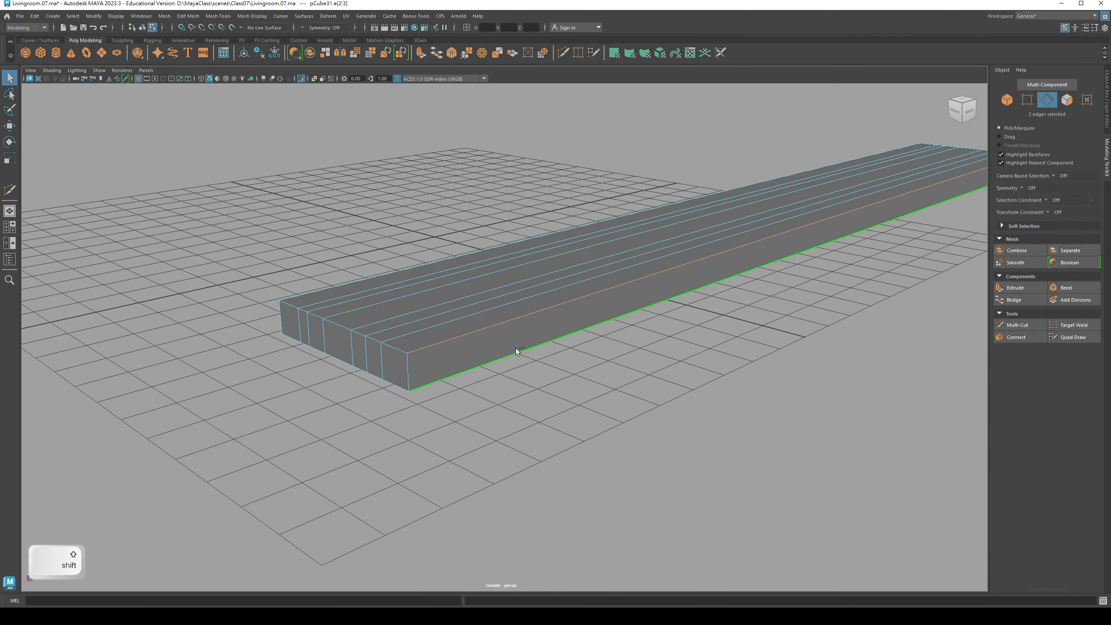
shift+double_click(391, 350)
alt+drag(412, 369, 502, 369)
shift+double_click(415, 283)
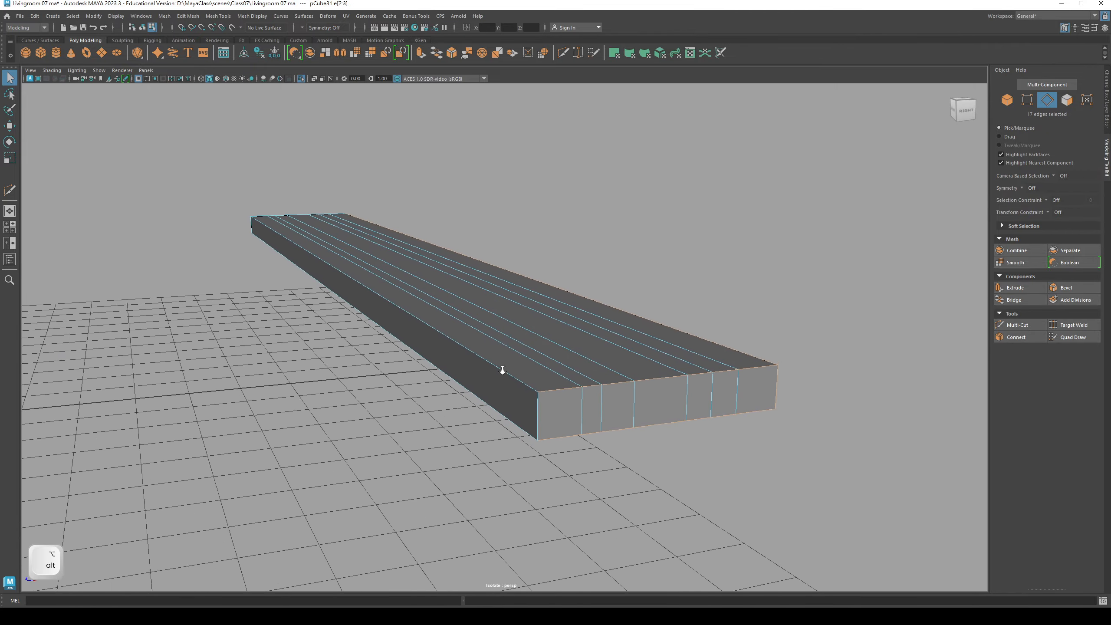
Step: Add the other side's top and bottom long edges to the selection, undoing the accidental selection of the lengthwise loops
alt+right_drag(503, 370, 501, 376)
shift+click(502, 377)
shift+double_click(496, 414)
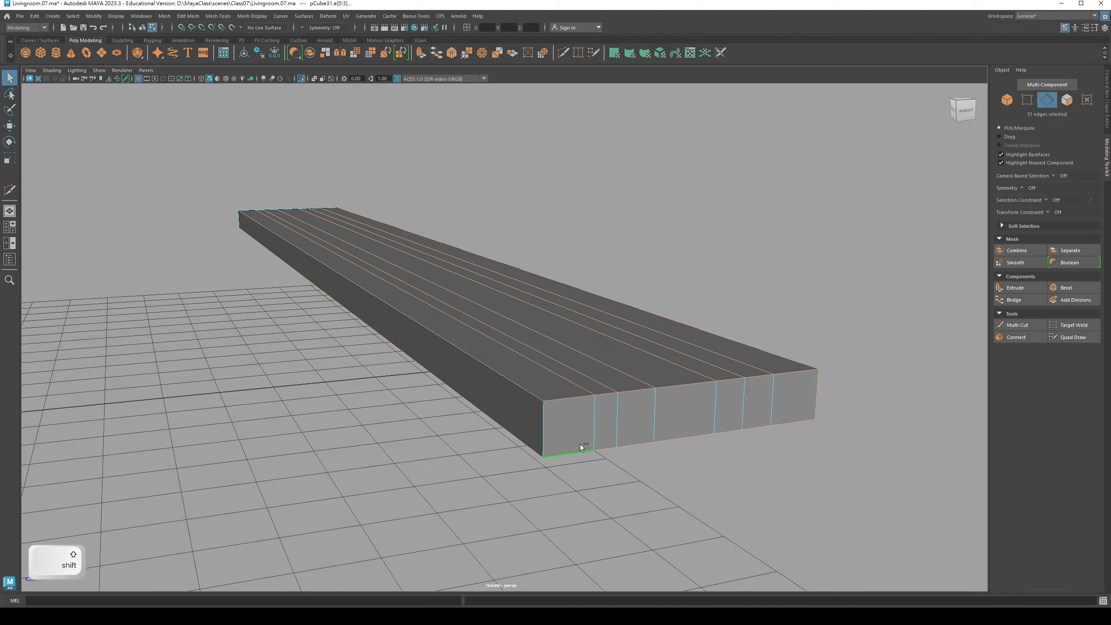
alt+drag(437, 398, 457, 402)
key(ctrl+z)
alt+drag(532, 375, 526, 355)
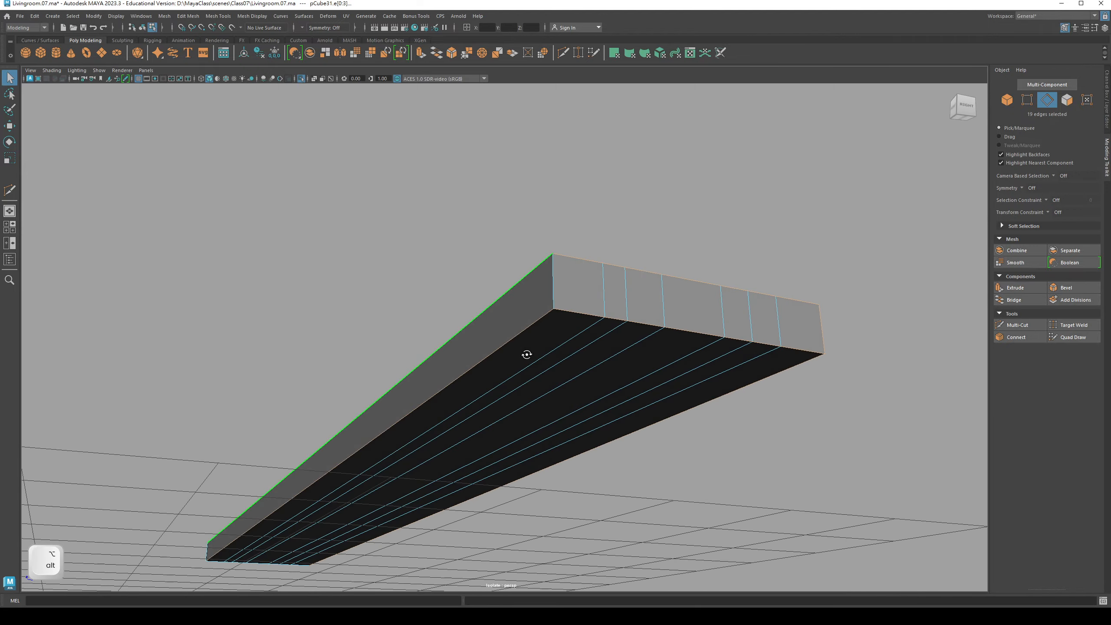
alt+drag(551, 318, 512, 408)
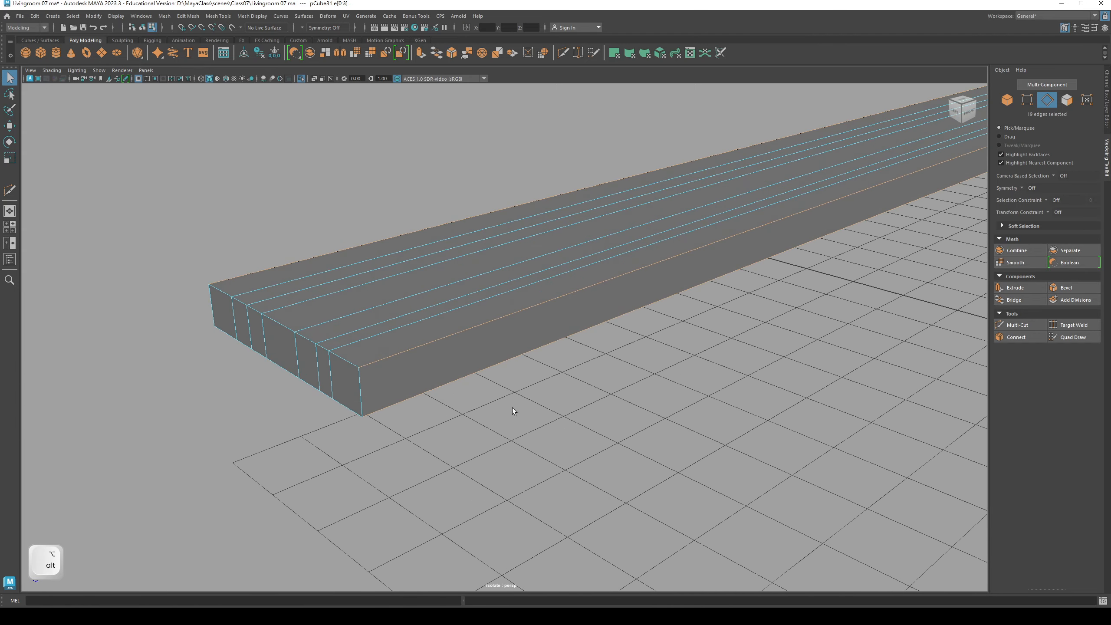
Step: Add the opposite end face's vertical corner edges and its top and bottom border edges to the selection
shift+click(364, 391)
alt+drag(384, 391, 371, 348)
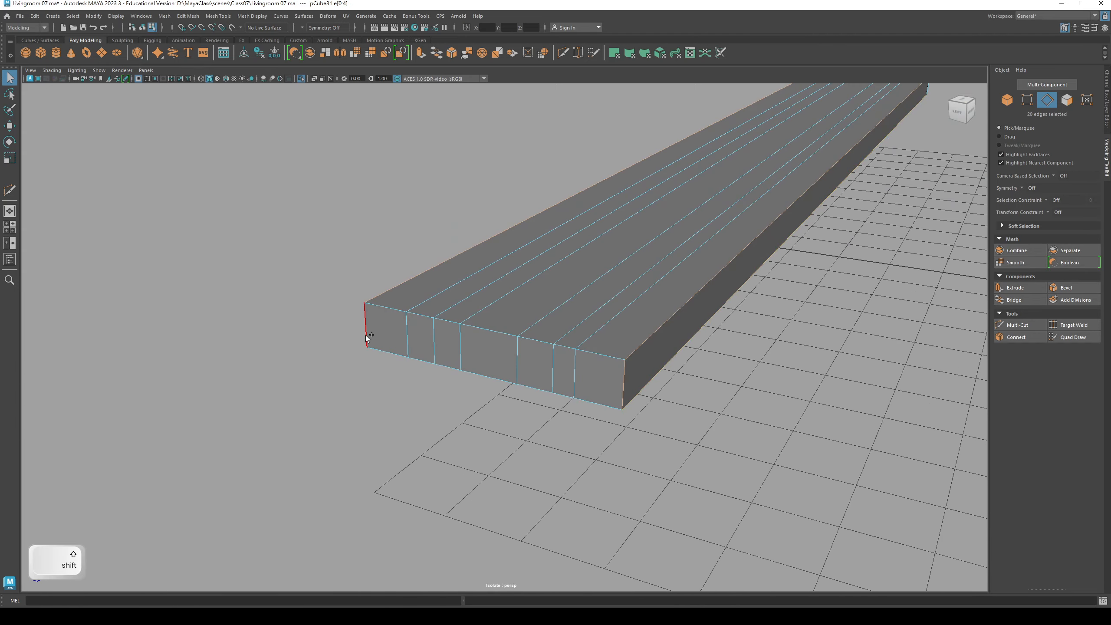
shift+click(365, 336)
alt+drag(474, 345, 474, 338)
shift+double_click(446, 352)
mouse_move(541, 380)
alt+mouse_down()
mouse_move(531, 340)
mouse_move(530, 371)
alt+mouse_up()
shift+double_click(420, 242)
Step: Check the selected outline in wireframe and shaded display and add the missing vertical corner edge to the selection
mouse_move(467, 294)
alt+mouse_down()
mouse_move(524, 277)
mouse_move(324, 304)
mouse_move(373, 334)
mouse_move(422, 310)
mouse_move(434, 368)
mouse_move(478, 377)
mouse_move(478, 353)
mouse_move(560, 352)
mouse_move(567, 303)
mouse_move(568, 334)
mouse_move(545, 325)
mouse_move(516, 344)
mouse_move(510, 392)
mouse_move(518, 316)
mouse_move(506, 332)
alt+mouse_up()
key(4)
key(5)
key(4)
key(5)
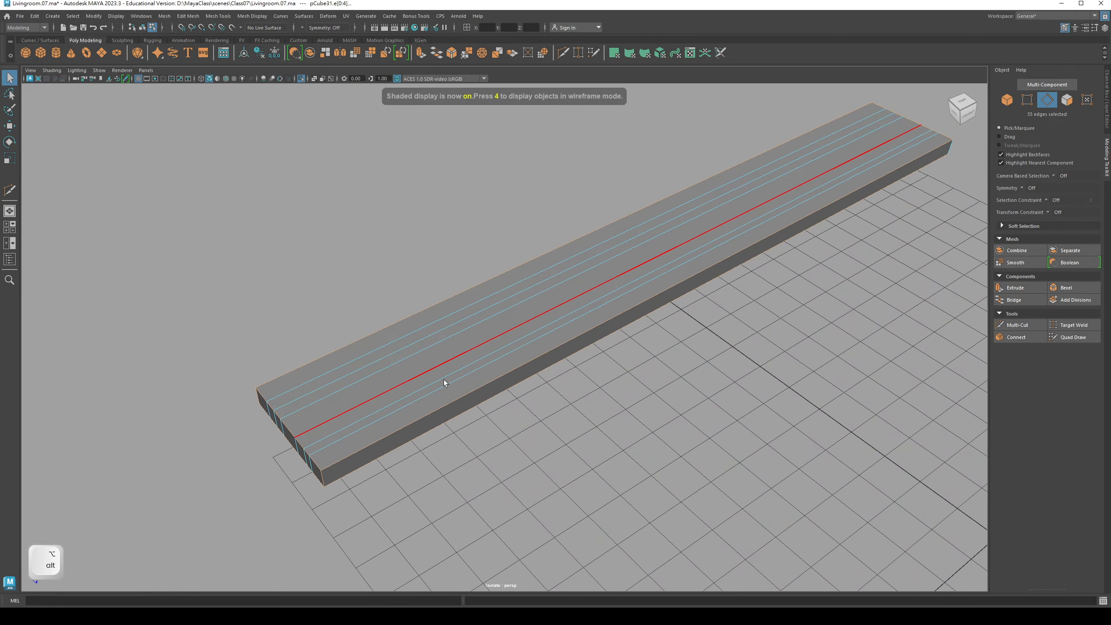
alt+drag(443, 382, 338, 391)
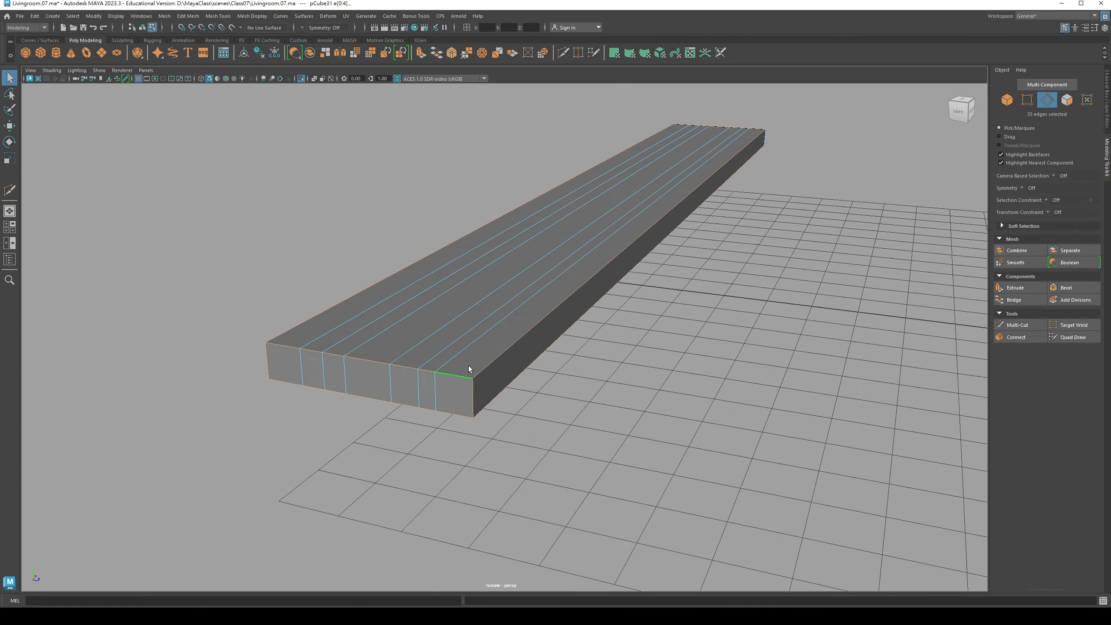
alt+drag(269, 375, 401, 360)
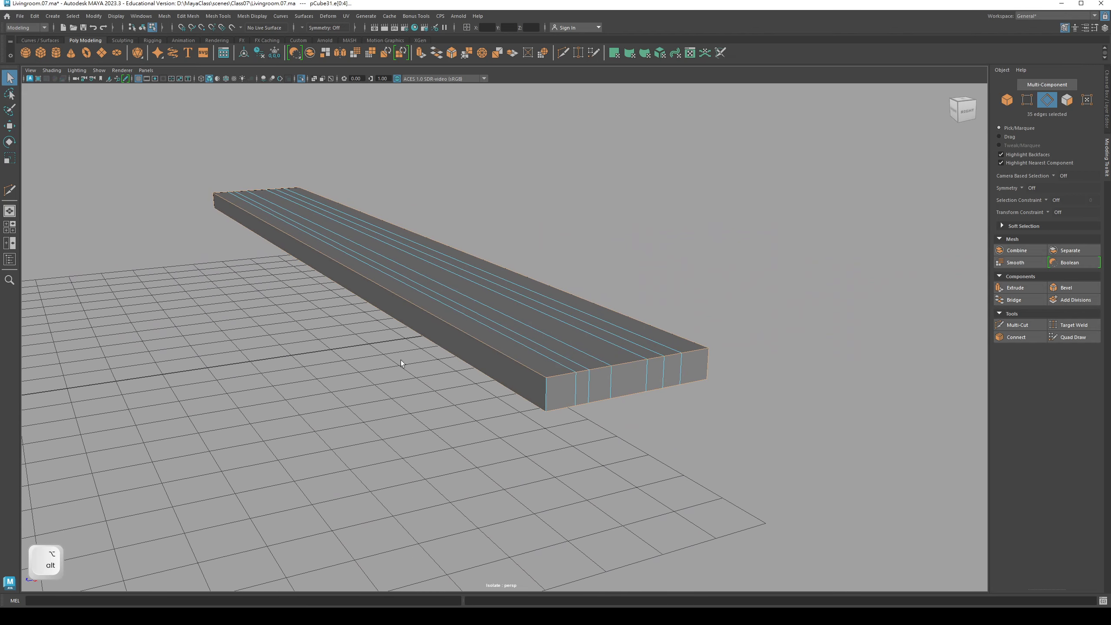
shift+click(547, 393)
alt+drag(596, 351, 705, 342)
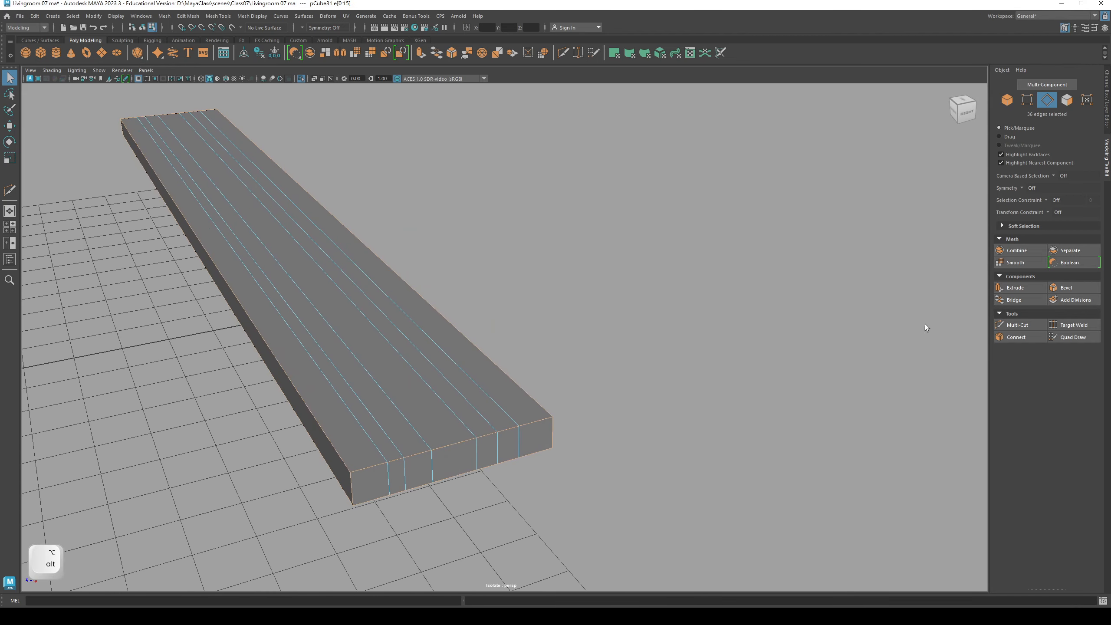
Step: Bevel the board's selected outer edges with a fraction of 0.15
click(1068, 289)
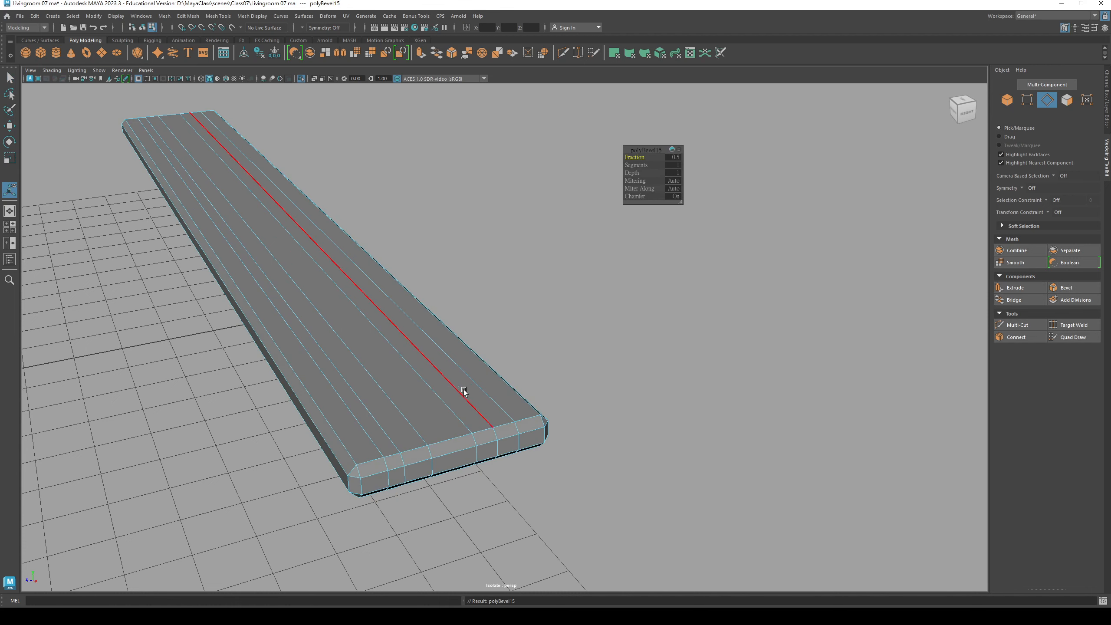
alt+drag(464, 388, 458, 376)
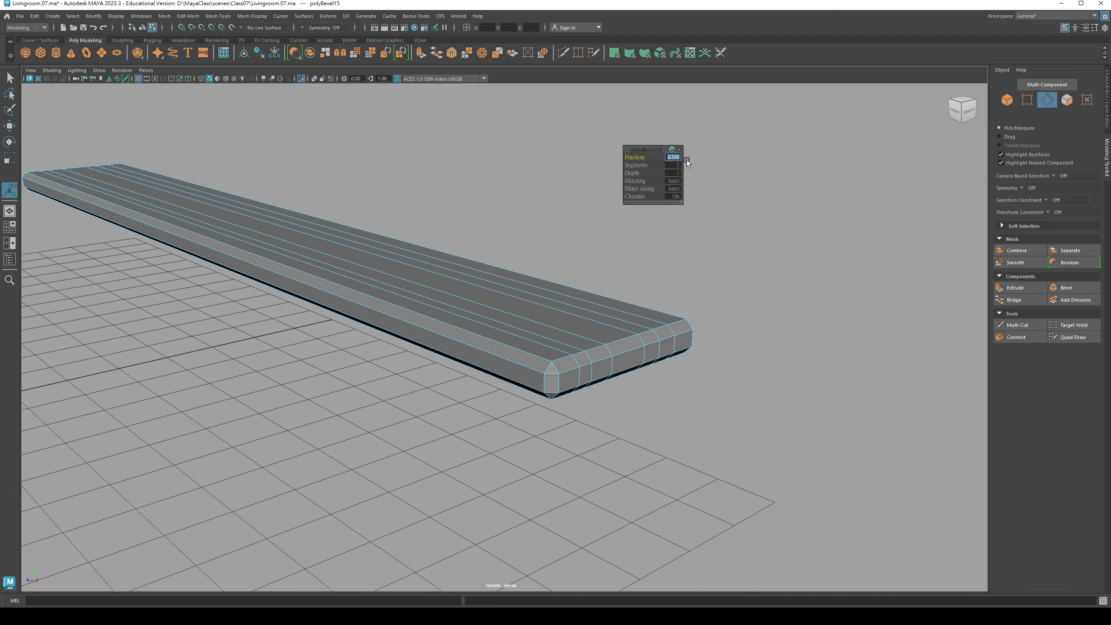
text(0.)
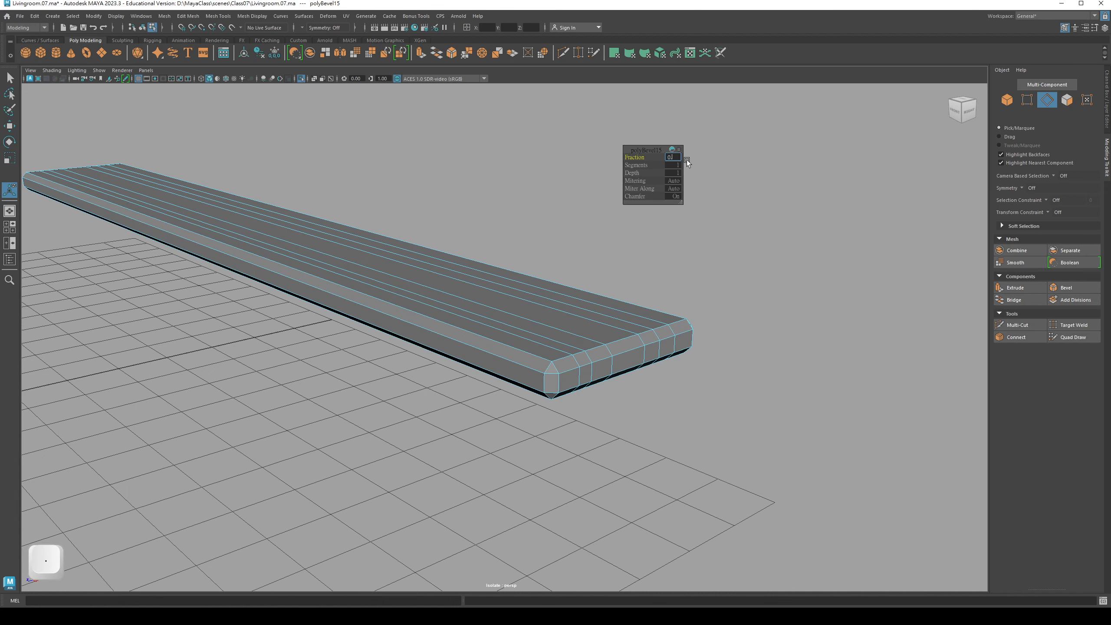
text(15)
key(Return)
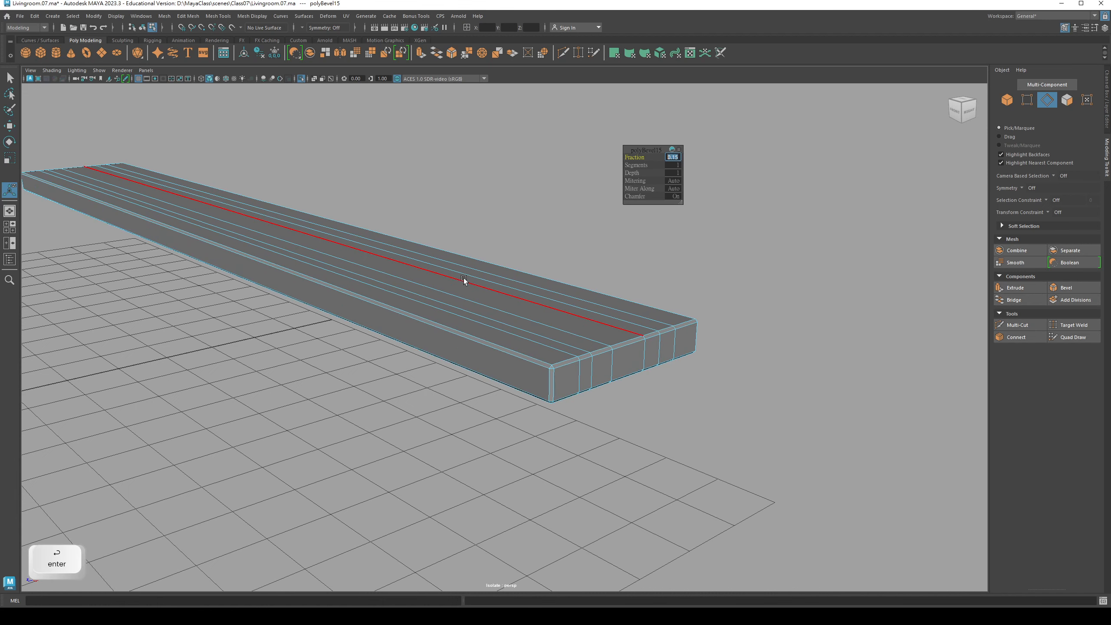
alt+drag(464, 280, 394, 317)
key(q)
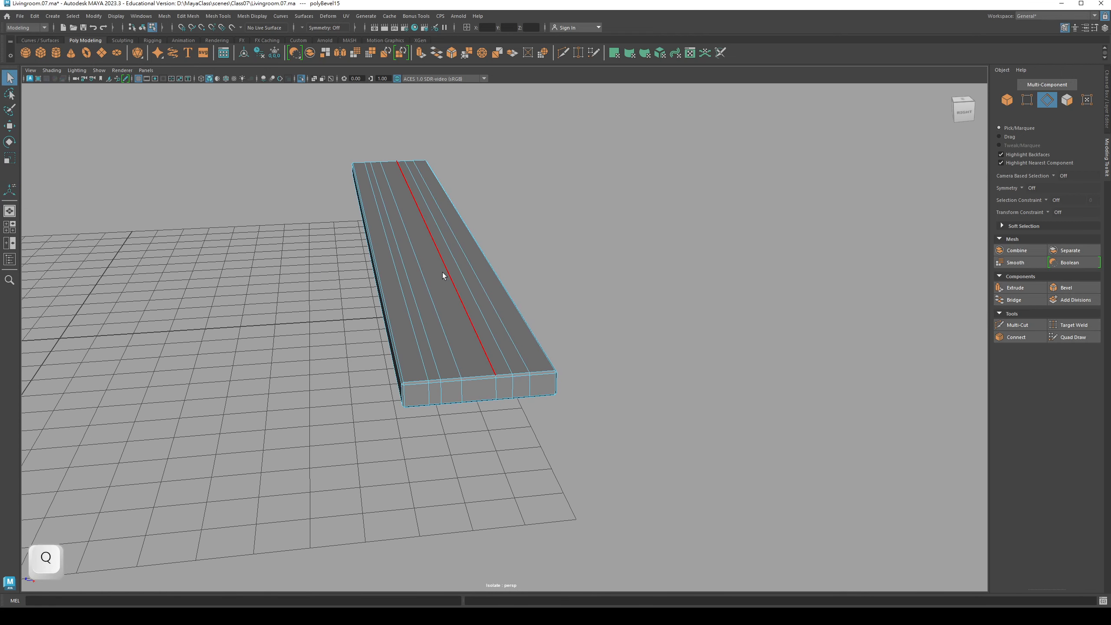
right_click(435, 360)
right_drag(431, 305, 431, 306)
alt+right_drag(414, 350, 401, 372)
alt+drag(401, 372, 415, 374)
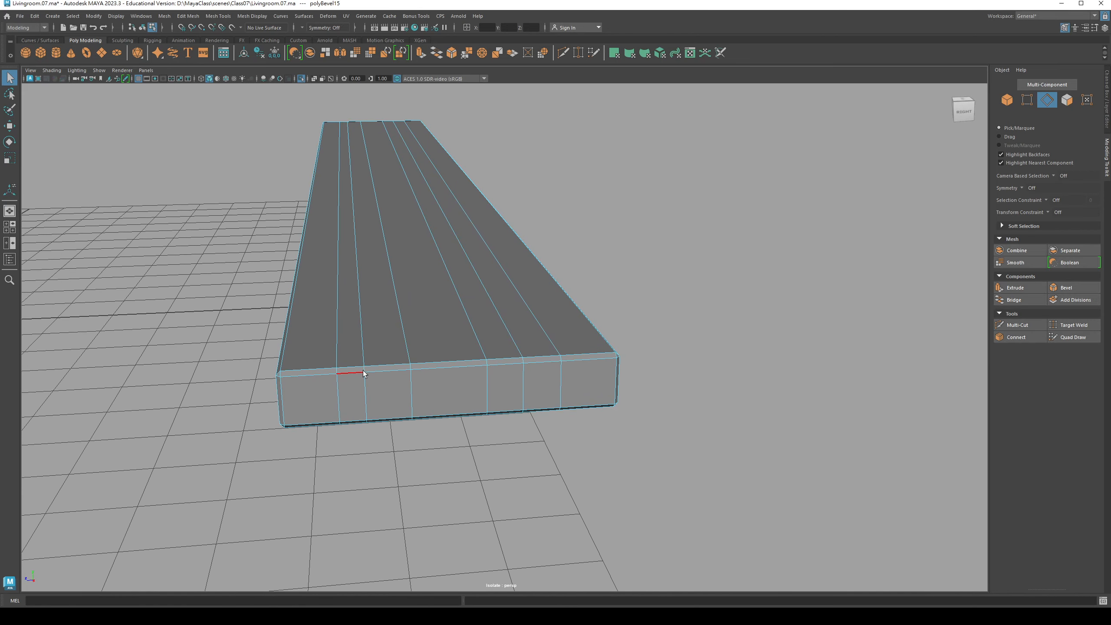
shift+click(363, 349)
alt+drag(363, 349, 332, 316)
alt+right_drag(332, 317, 408, 338)
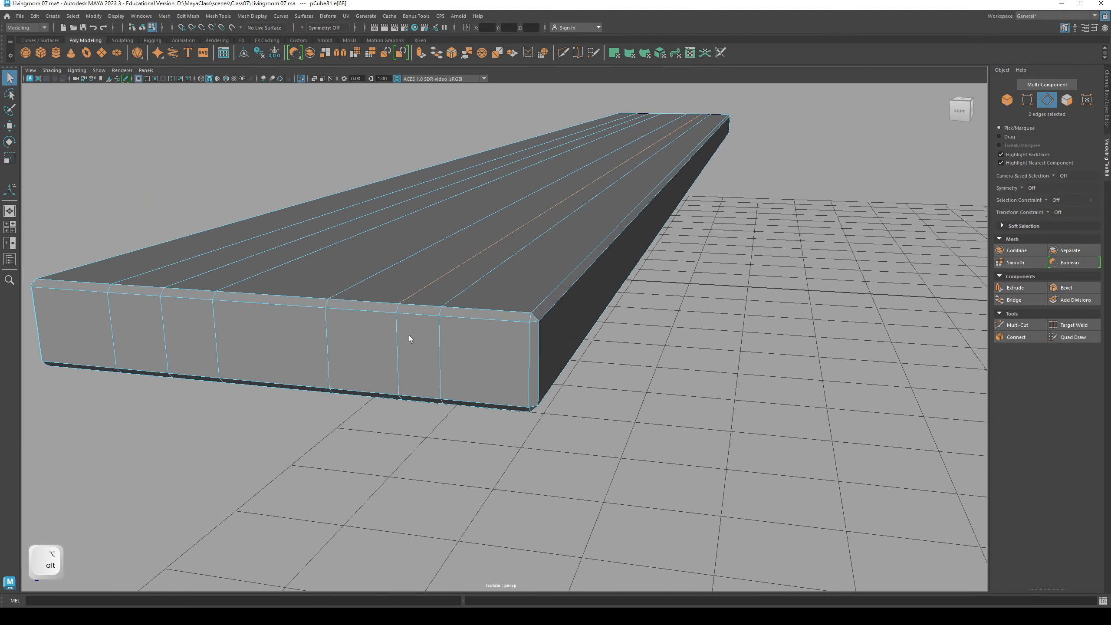
shift+click(398, 309)
alt+drag(505, 246, 482, 262)
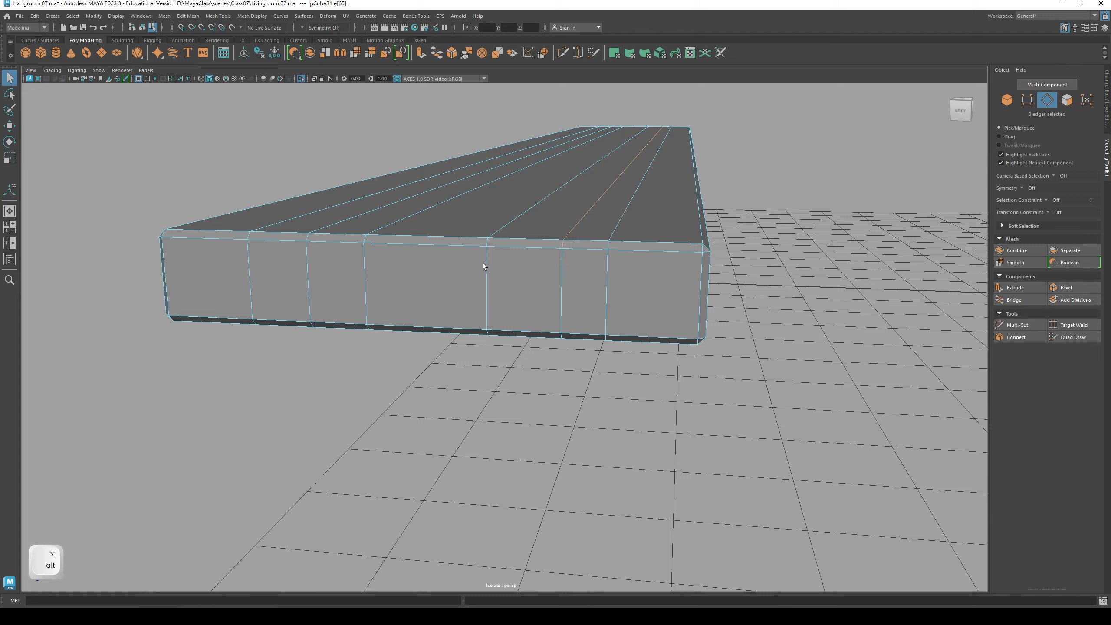
Step: In the side view, lower the top vertices of two lengthwise divisions slightly to form dips in the board's upper profile
right_click(550, 234)
click(524, 236)
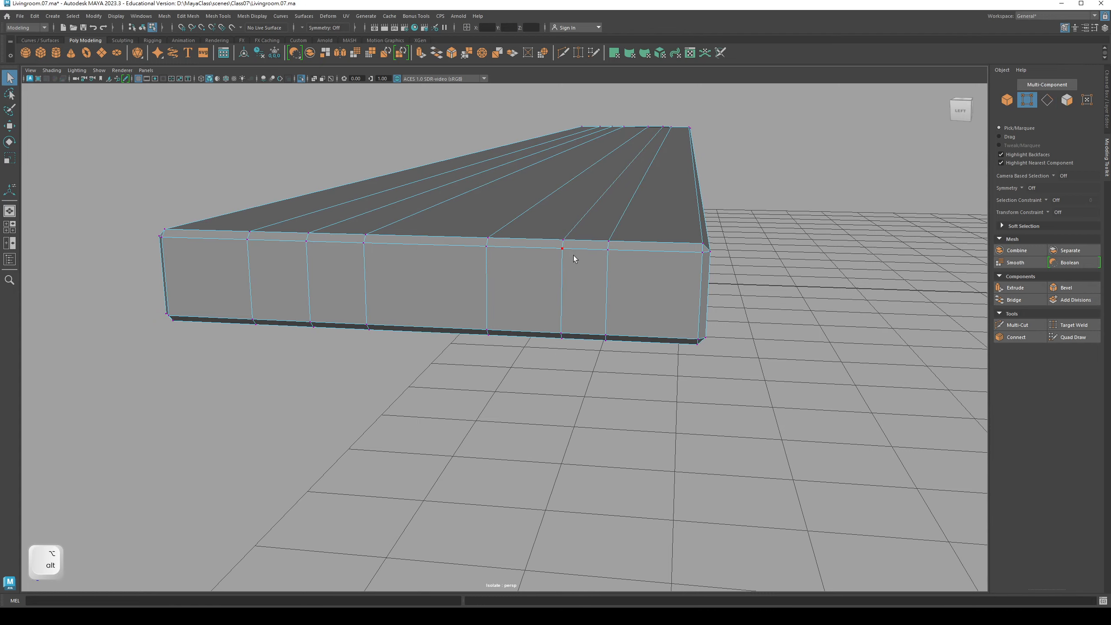
alt+drag(573, 255, 468, 303)
key(space)
alt+right_drag(494, 360, 696, 394)
alt+middle_drag(696, 394, 541, 368)
alt+right_drag(540, 369, 885, 451)
alt+right_drag(375, 332, 828, 409)
alt+middle_drag(547, 332, 478, 382)
alt+right_drag(478, 382, 661, 397)
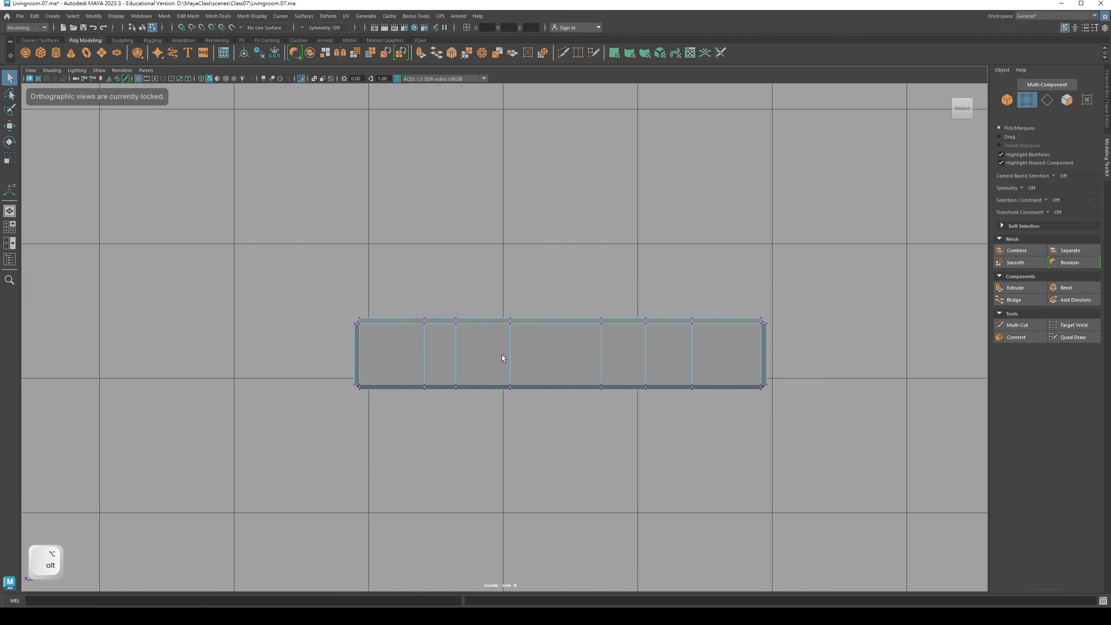
alt+right_drag(503, 357, 652, 370)
alt+middle_drag(449, 345, 499, 378)
alt+right_drag(498, 378, 596, 381)
key(q)
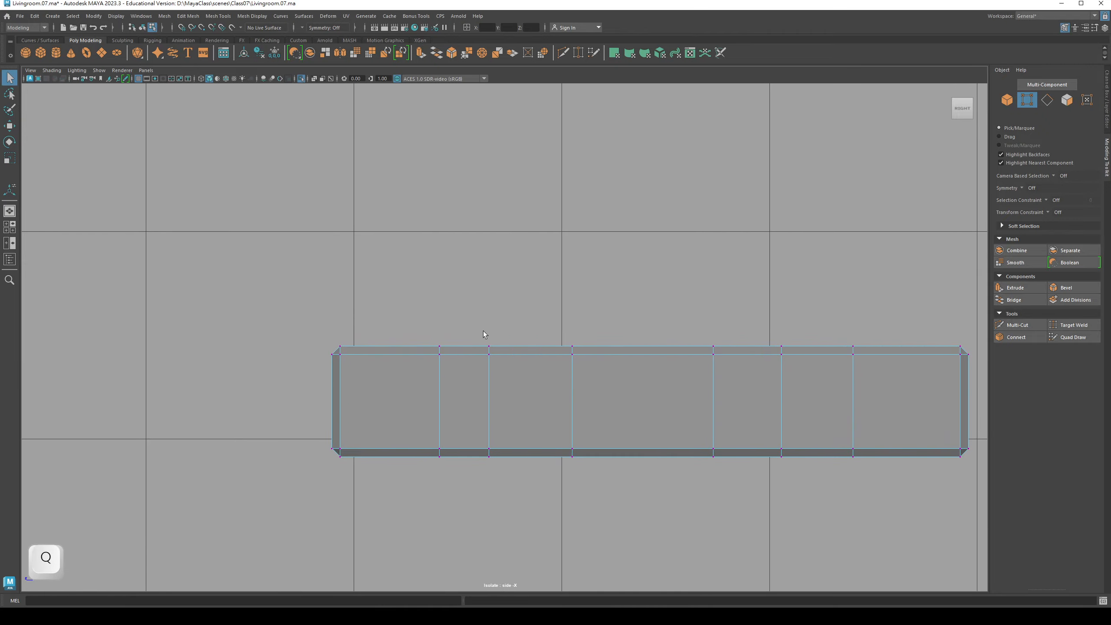
drag(471, 334, 500, 371)
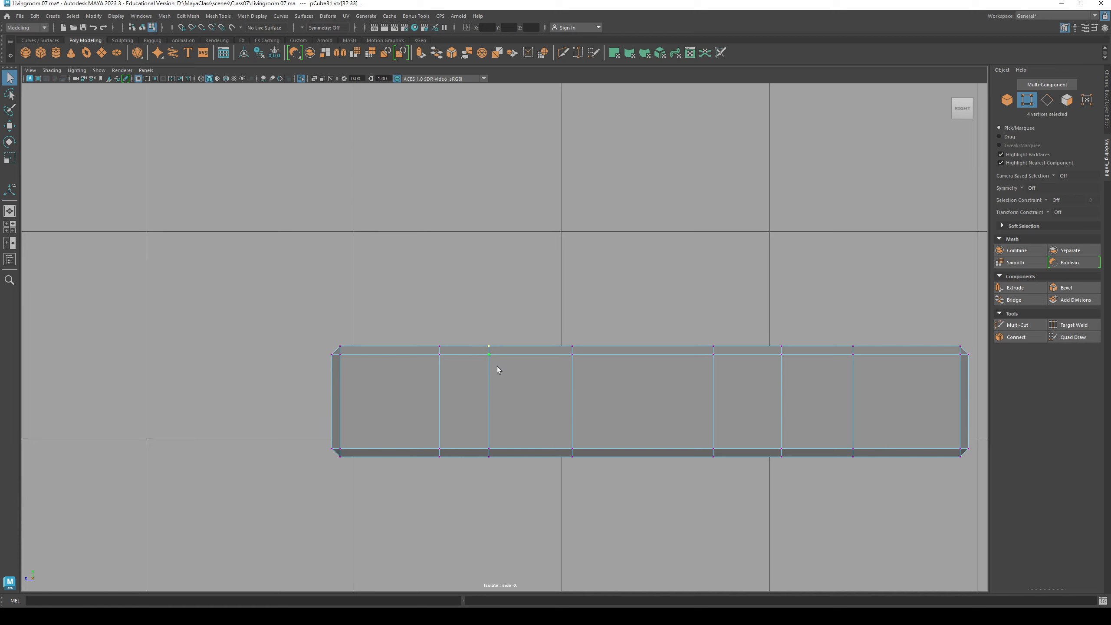
key(w)
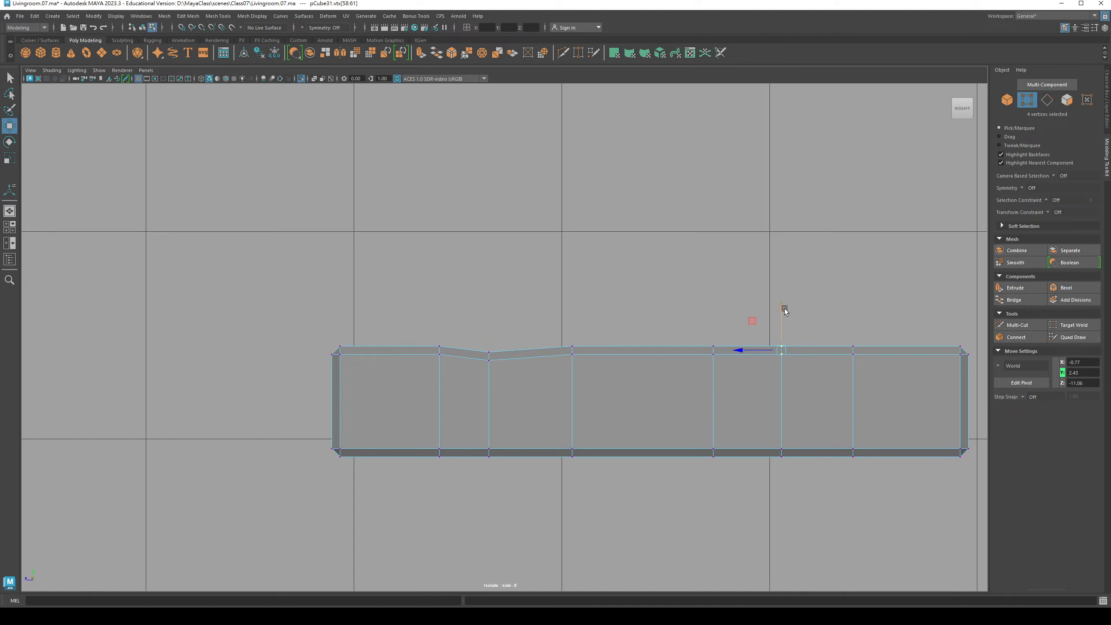
alt+middle_drag(652, 356, 526, 363)
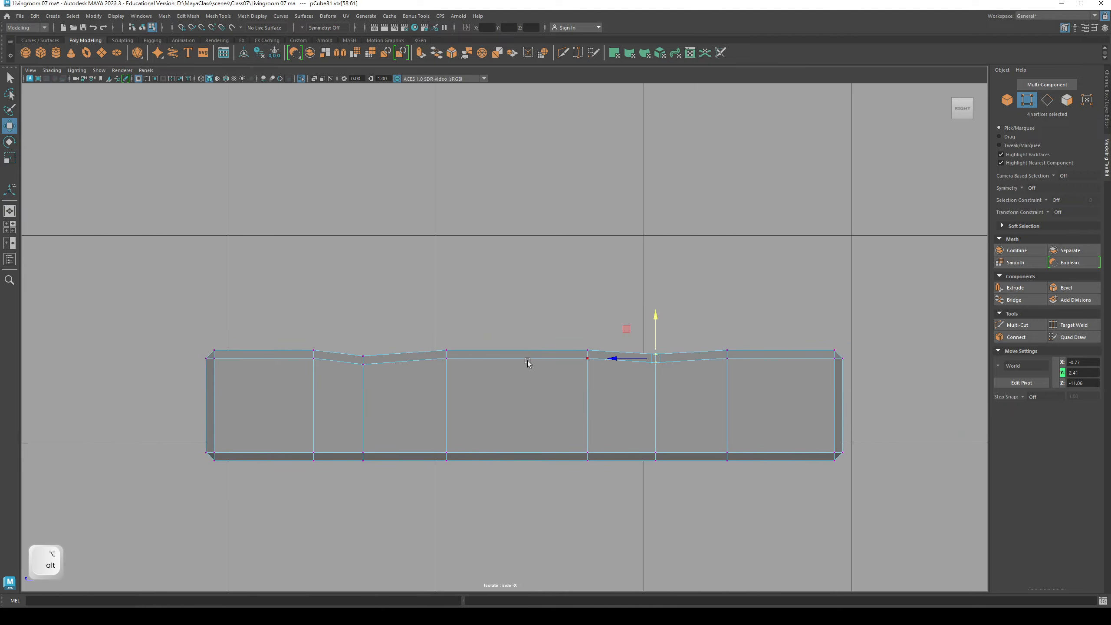
key(q)
Step: Examine the board's uneven top surface and end profile in the perspective view with nothing selected
key(space)
mouse_move(453, 355)
mouse_down()
mouse_move(463, 330)
mouse_move(448, 344)
mouse_up()
alt+right_drag(448, 343, 355, 342)
alt+drag(376, 341, 284, 313)
key(q)
alt+right_drag(381, 315, 523, 286)
click(575, 281)
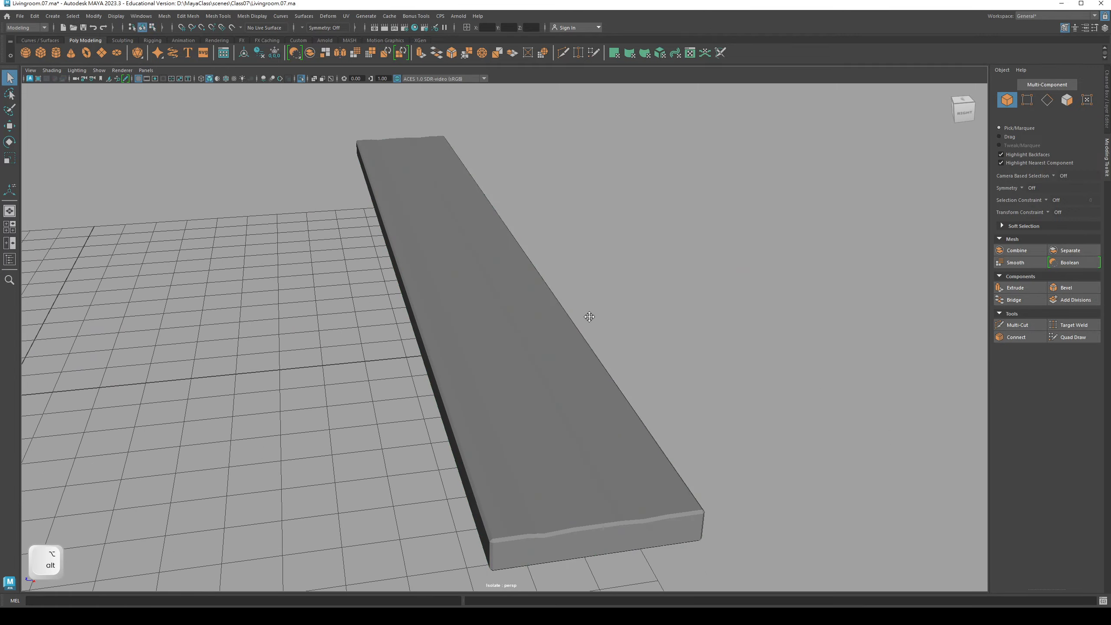
alt+drag(588, 315, 514, 309)
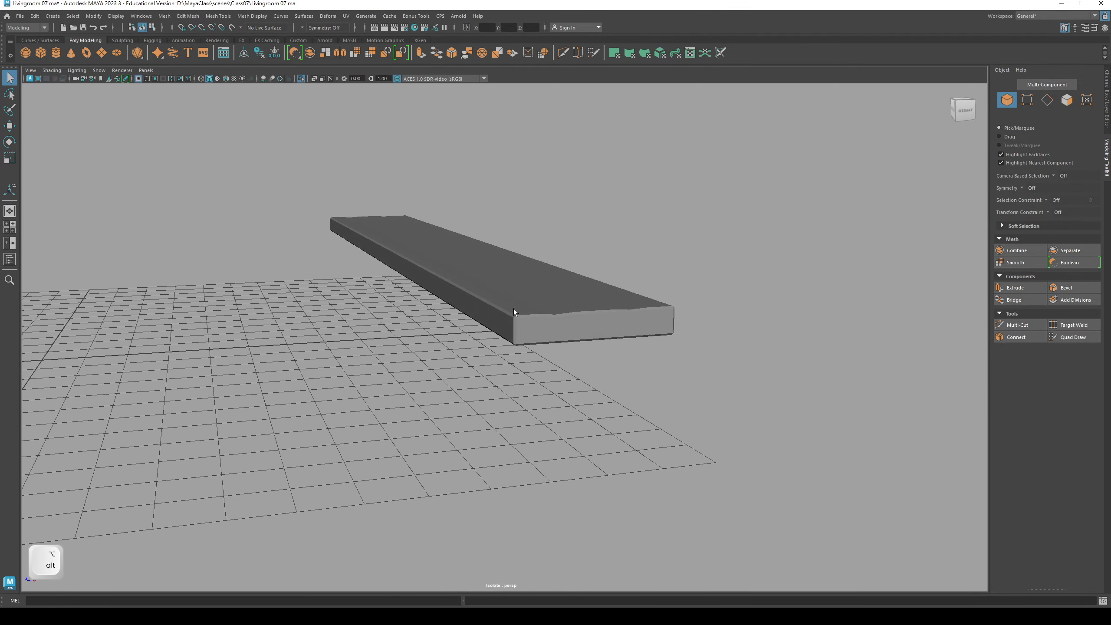
alt+middle_drag(514, 309, 485, 329)
alt+right_drag(485, 329, 627, 338)
alt+middle_drag(627, 337, 600, 337)
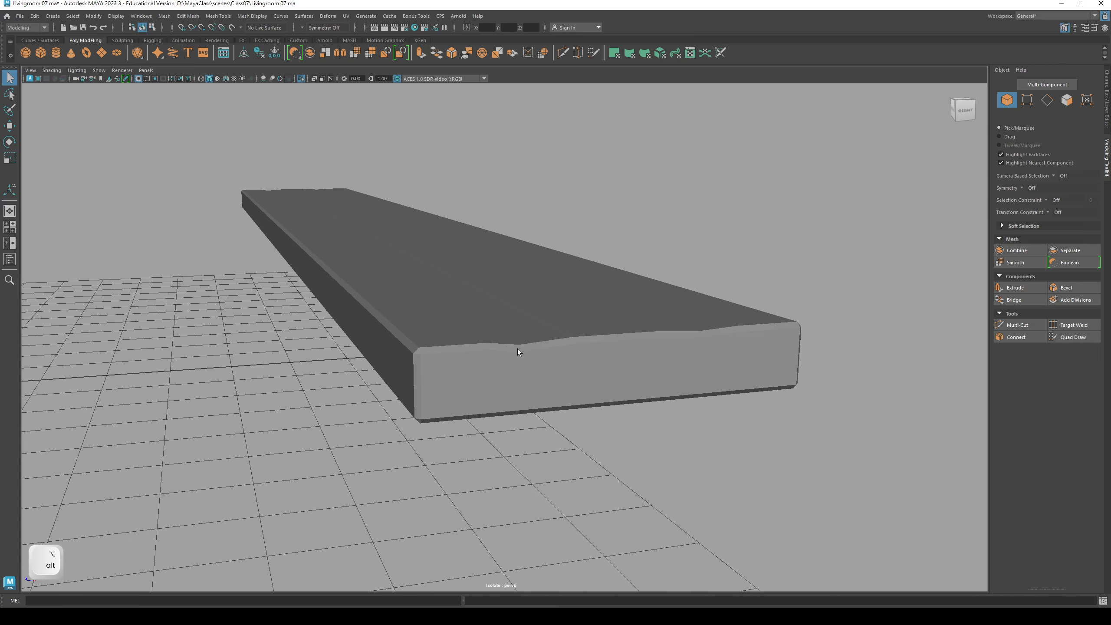
alt+drag(517, 349, 583, 351)
alt+middle_drag(584, 351, 498, 340)
alt+right_drag(498, 340, 563, 343)
alt+middle_drag(563, 343, 523, 336)
alt+right_drag(522, 336, 466, 337)
alt+drag(465, 338, 378, 357)
Step: In the side view, raise the bottom vertices of two lengthwise divisions slightly to make the board's underside uneven
click(300, 262)
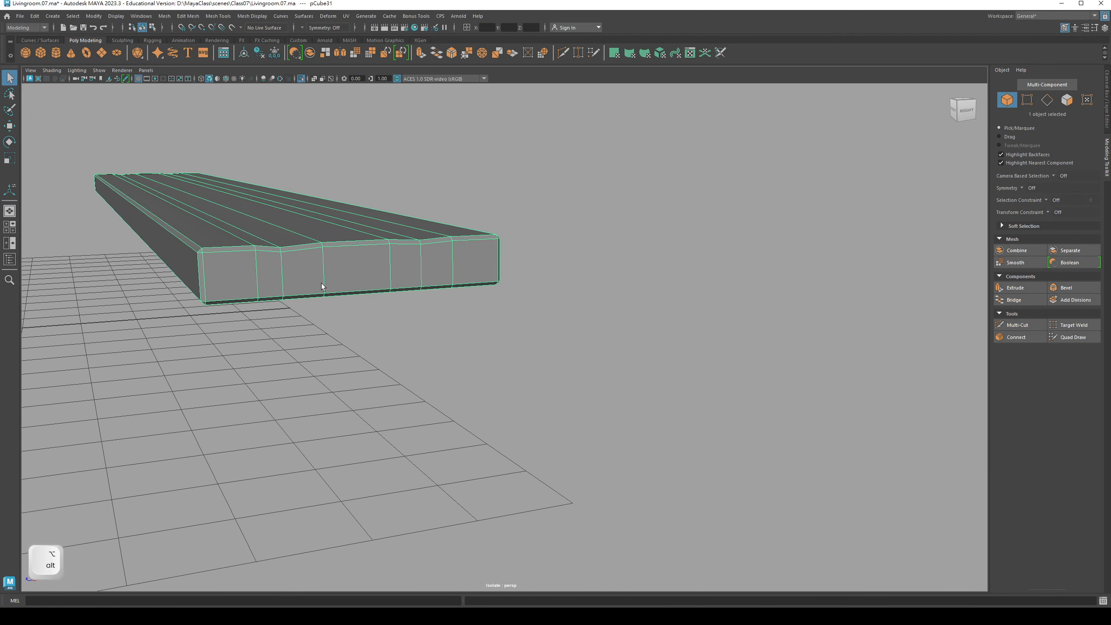
alt+middle_drag(322, 283, 337, 298)
key(space)
drag(338, 297, 368, 300)
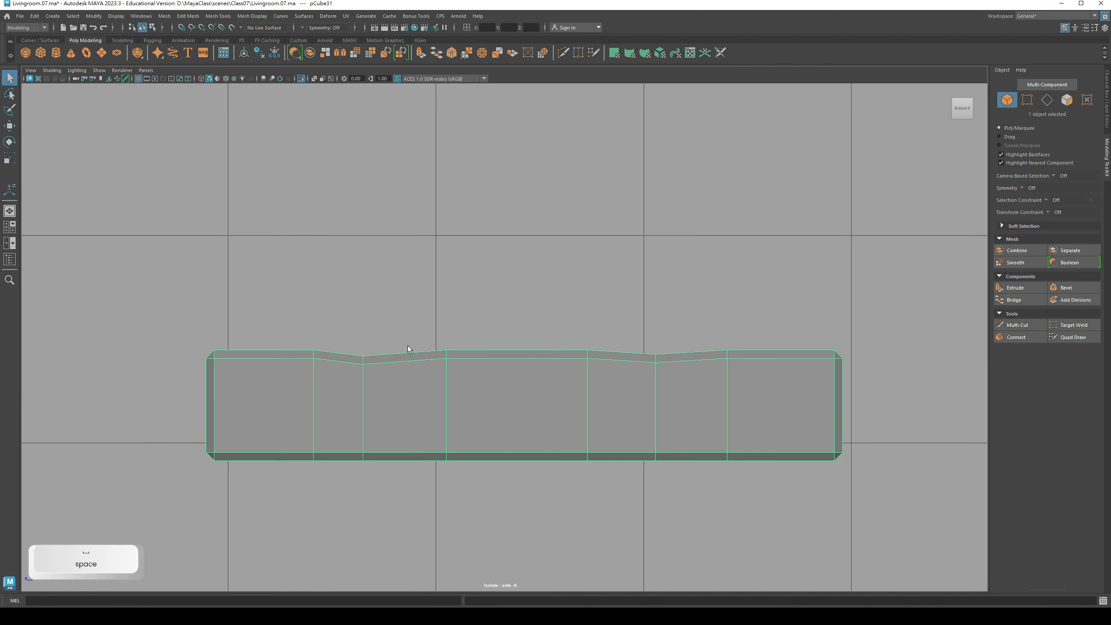
key(F9)
drag(437, 445, 465, 469)
key(w)
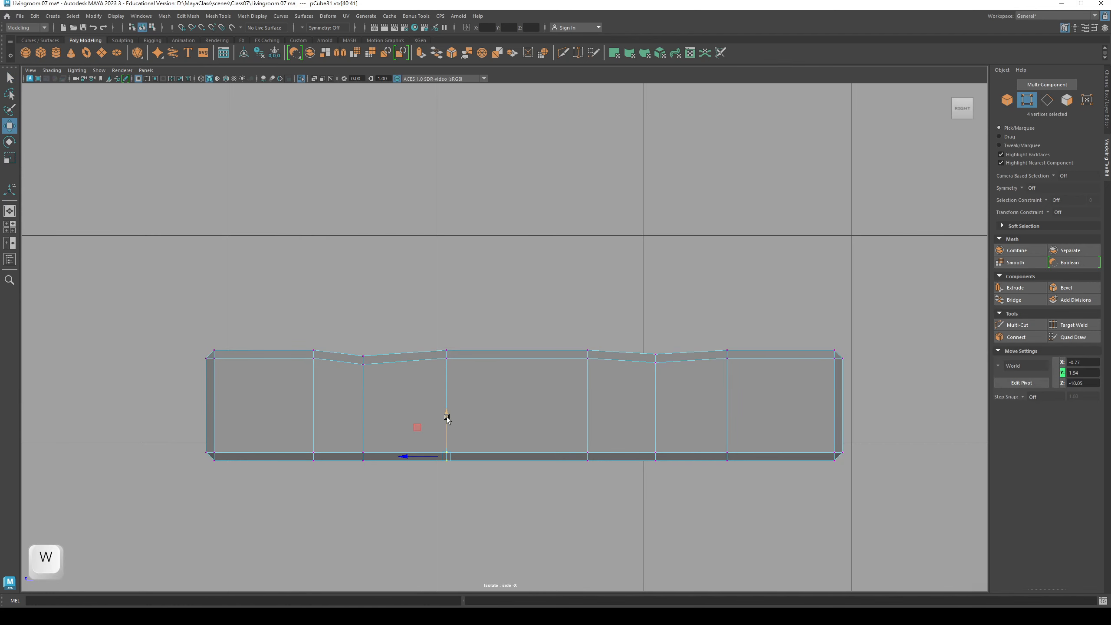
drag(446, 417, 446, 414)
key(q)
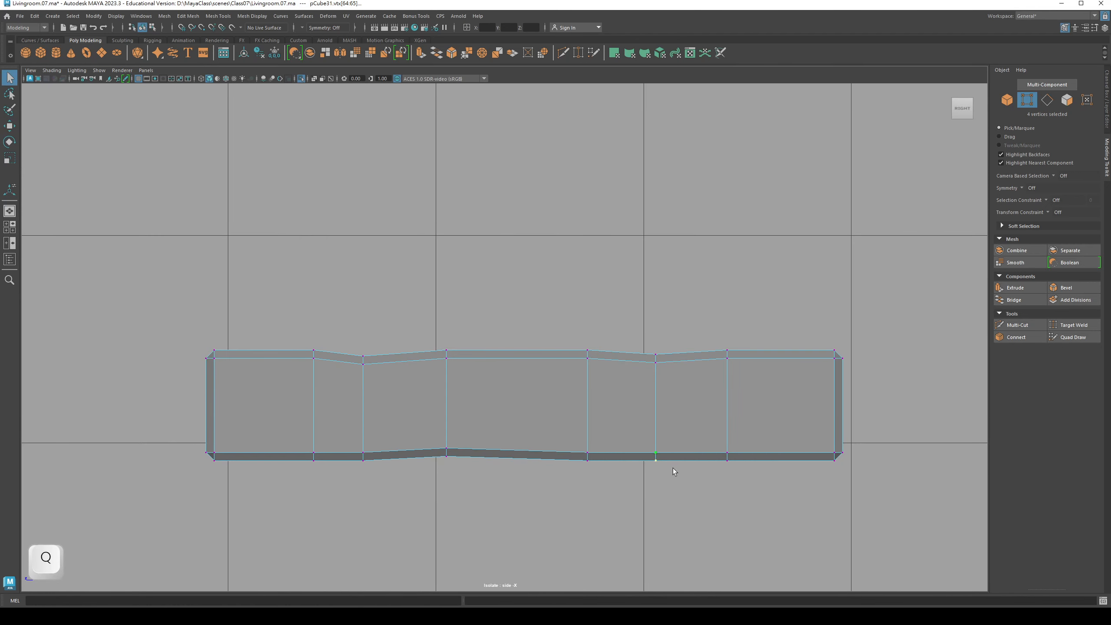
key(w)
key(q)
alt+middle_drag(668, 438, 554, 428)
alt+middle_drag(320, 373, 420, 363)
Step: Insert seven crosswise edge loops at irregular intervals along the board's length with Multi-Cut
key(space)
drag(438, 406, 429, 314)
right_drag(429, 314, 492, 302)
click(591, 394)
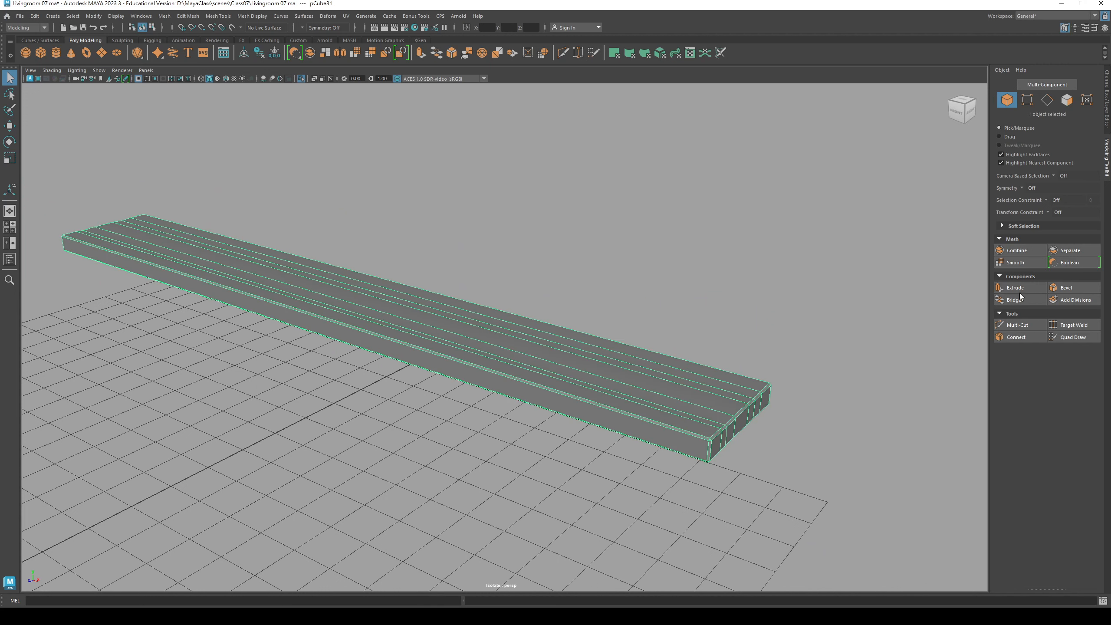
click(1034, 322)
alt+drag(459, 339, 492, 346)
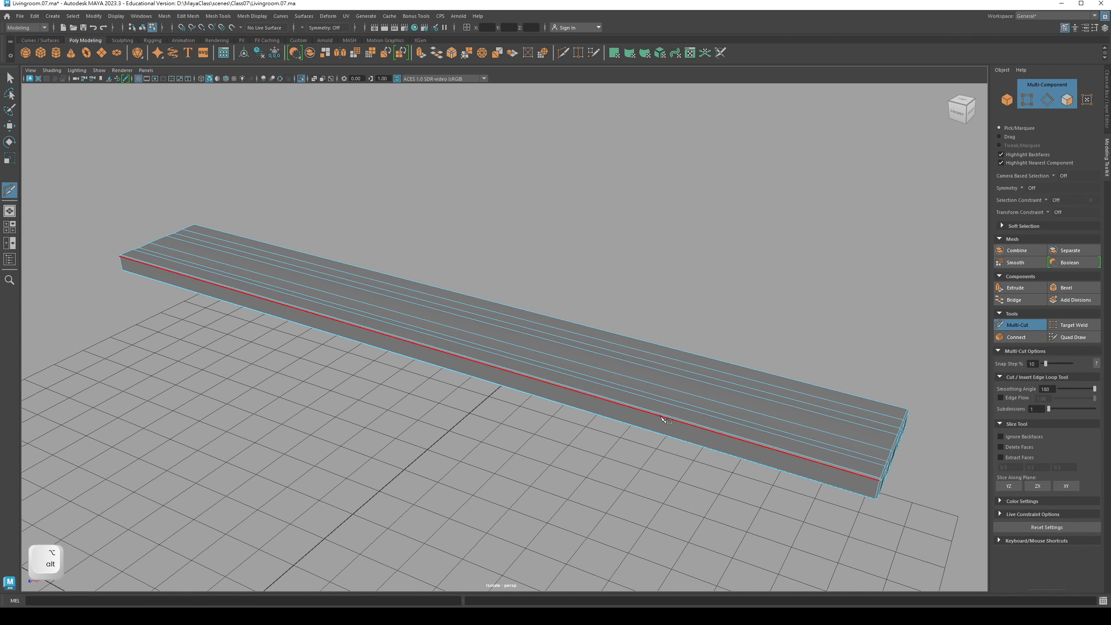
ctrl+click(766, 432)
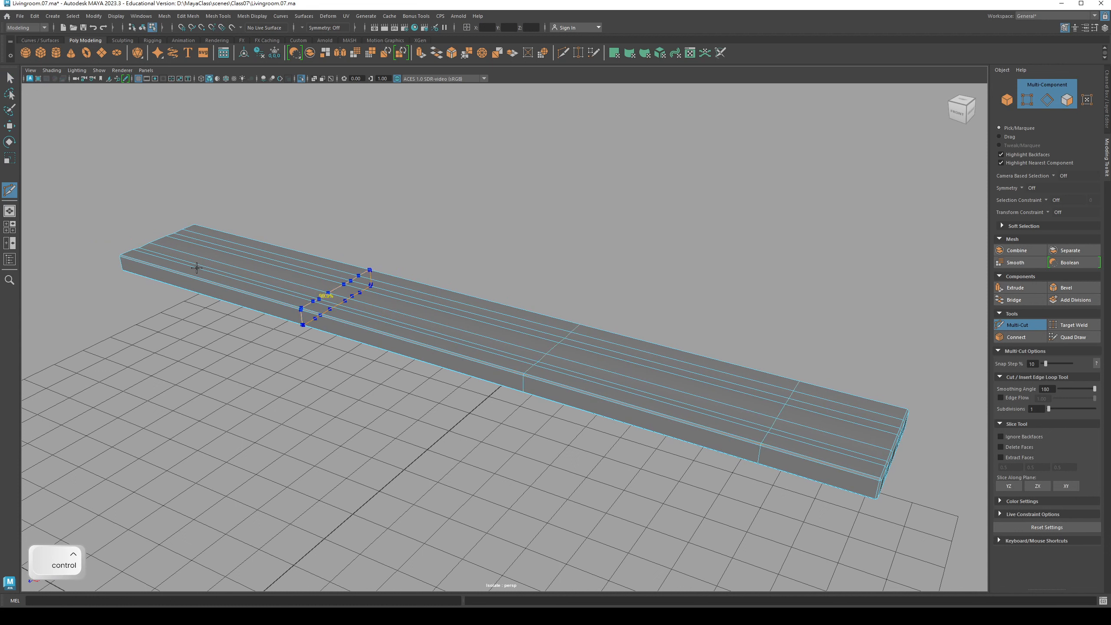
ctrl+click(174, 260)
ctrl+click(408, 316)
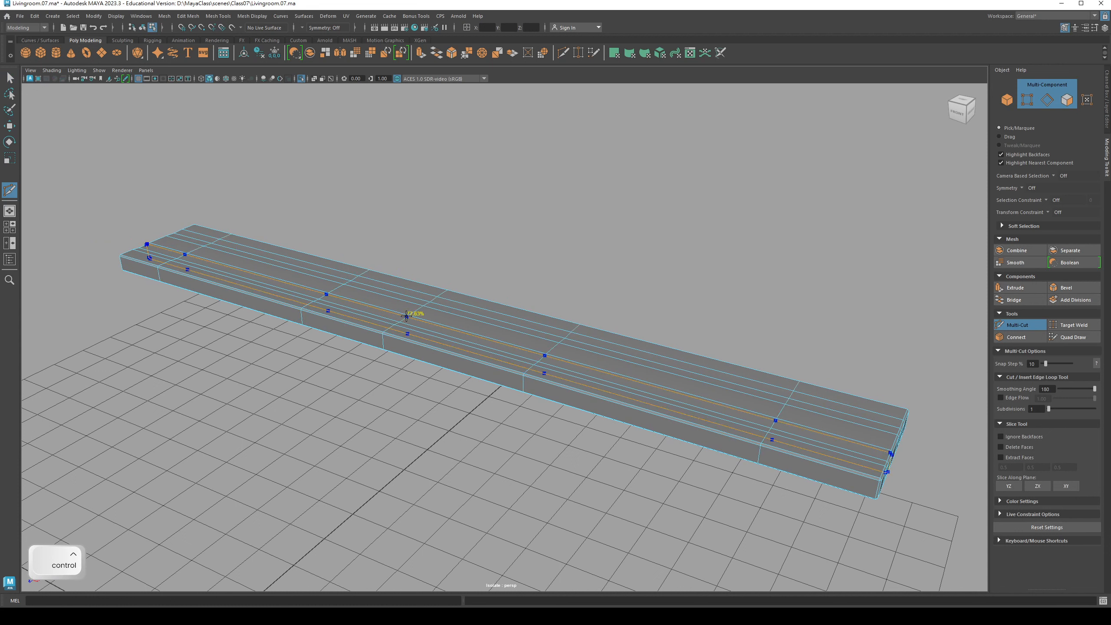
ctrl+click(216, 264)
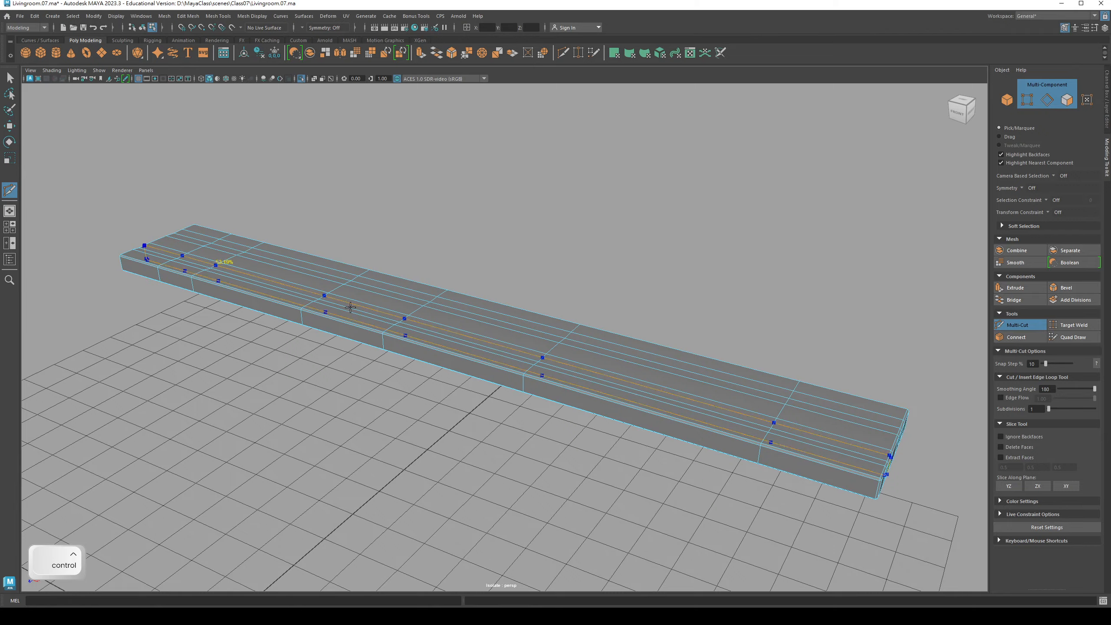
ctrl+click(645, 397)
Step: Select the top vertices of a crosswise loop near the board's middle and shift them slightly in height
alt+drag(645, 397, 594, 333)
key(q)
right_click(606, 318)
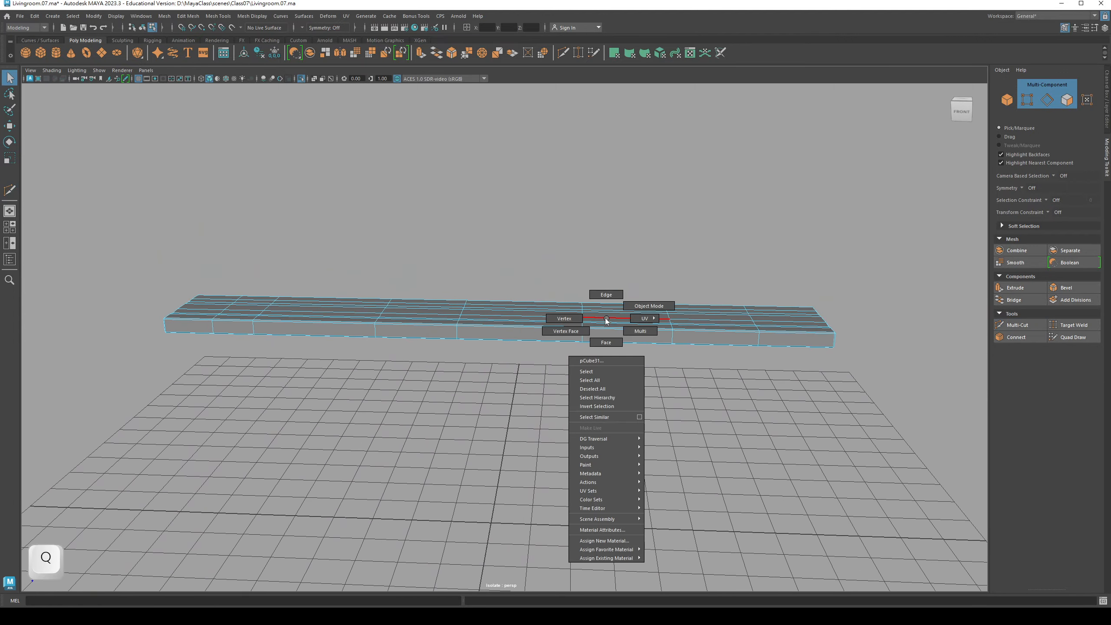
click(563, 319)
alt+drag(518, 327, 612, 330)
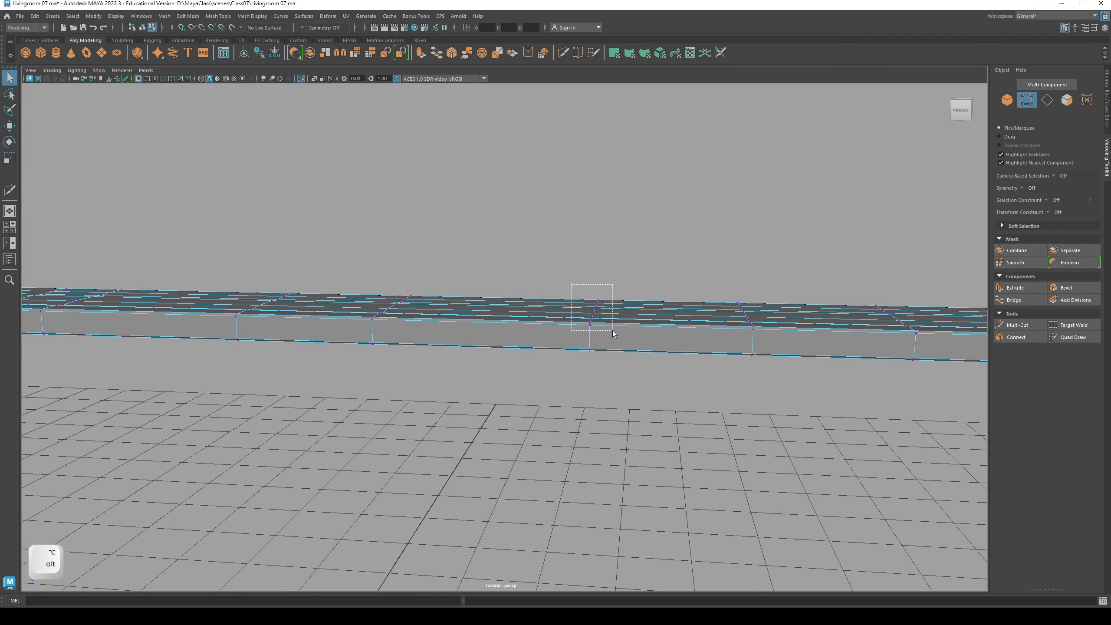
key(w)
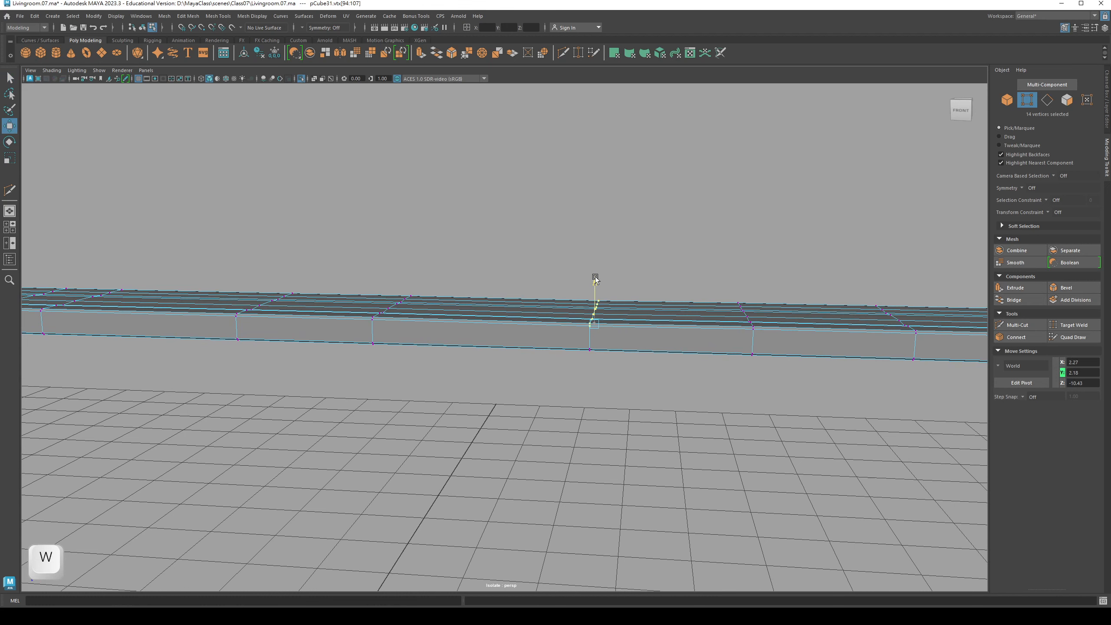
key(q)
Step: Shift the top vertices of one crosswise loop near each end of the board slightly in height
alt+drag(600, 280, 578, 298)
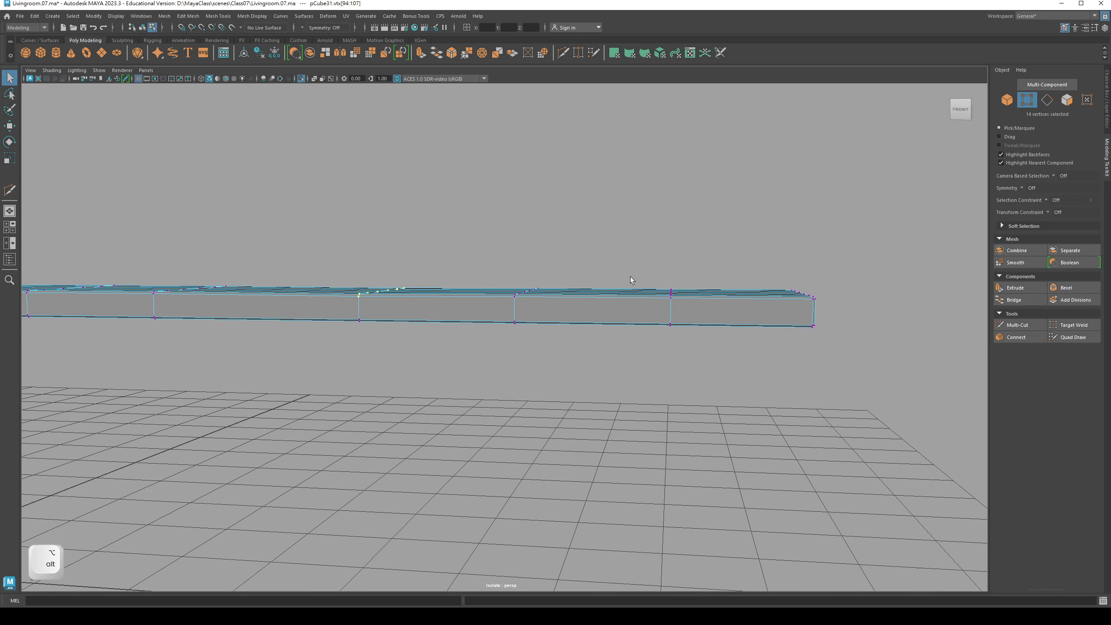
drag(679, 301, 679, 302)
key(w)
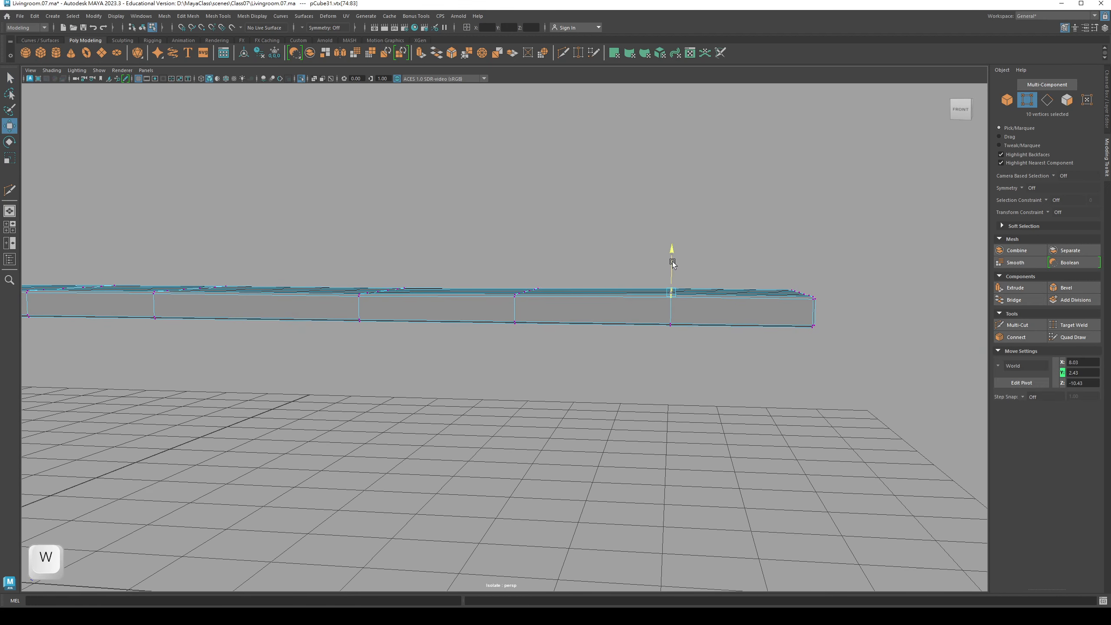
key(q)
mouse_move(499, 280)
alt+mouse_down()
mouse_move(500, 313)
mouse_move(537, 313)
mouse_move(468, 276)
mouse_move(511, 285)
alt+mouse_up()
key(w)
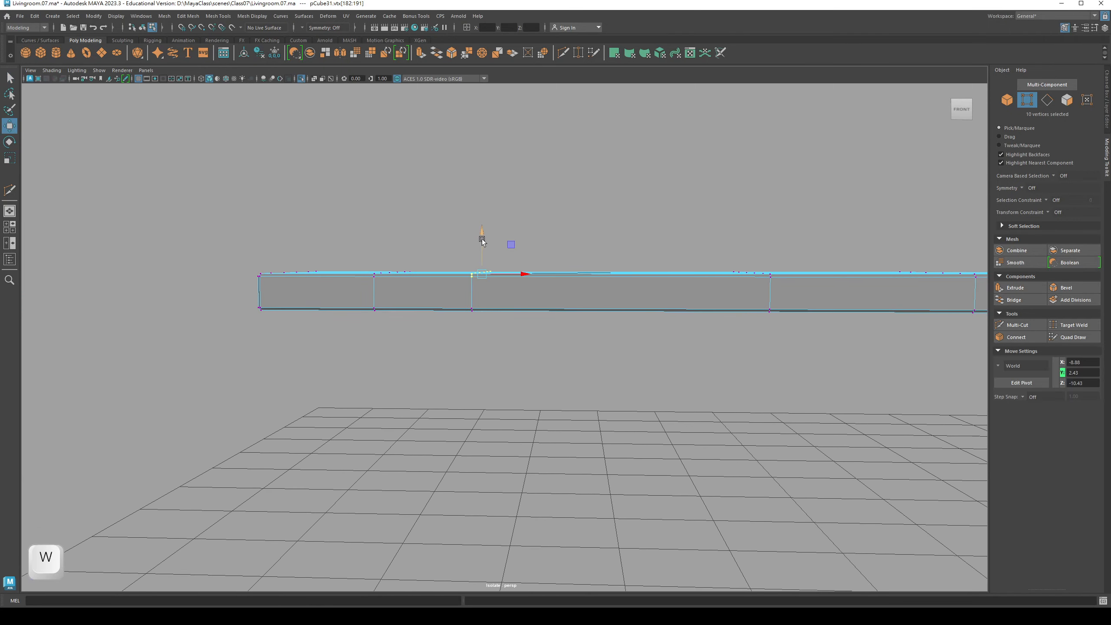
key(q)
alt+drag(481, 241, 624, 313)
right_drag(638, 298, 638, 264)
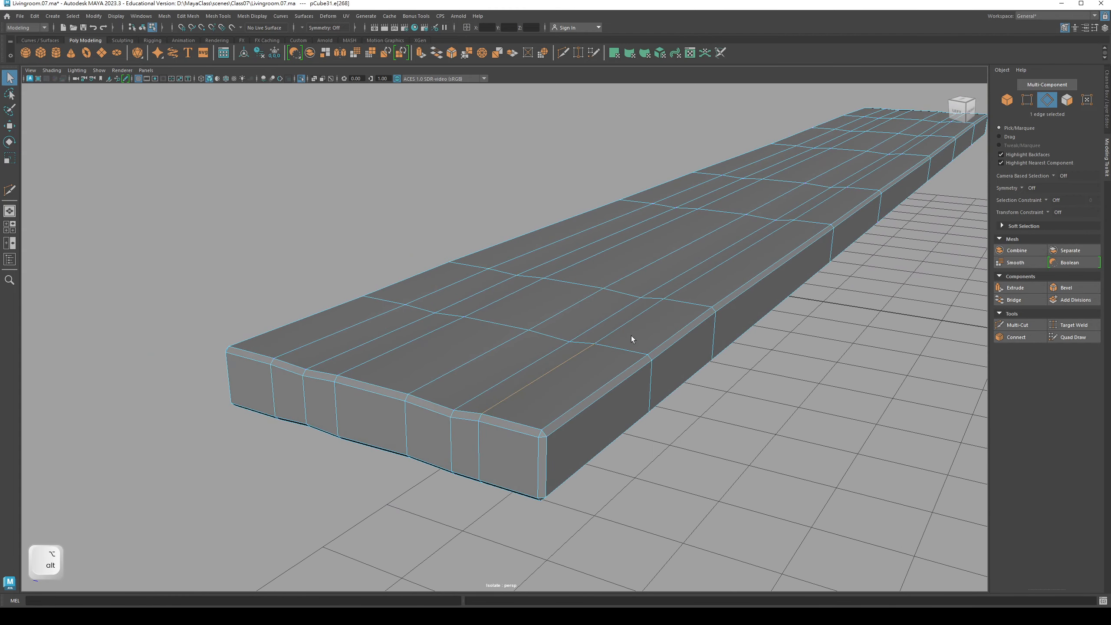
right_drag(557, 318, 590, 300)
alt+drag(480, 266, 527, 315)
key(q)
click(529, 346)
Step: Select the first three top-face edges of the dipped lengthwise division second from the side, starting at one end
right_drag(513, 365, 513, 327)
click(486, 426)
click(516, 364)
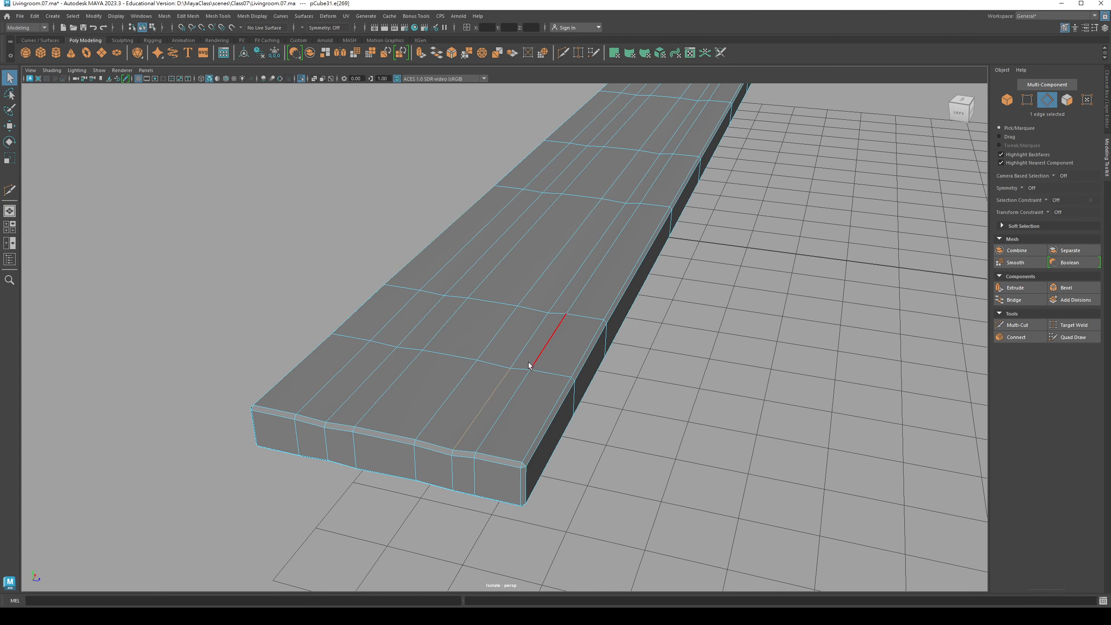
click(574, 281)
shift+double_click(564, 287)
alt+drag(564, 287, 354, 266)
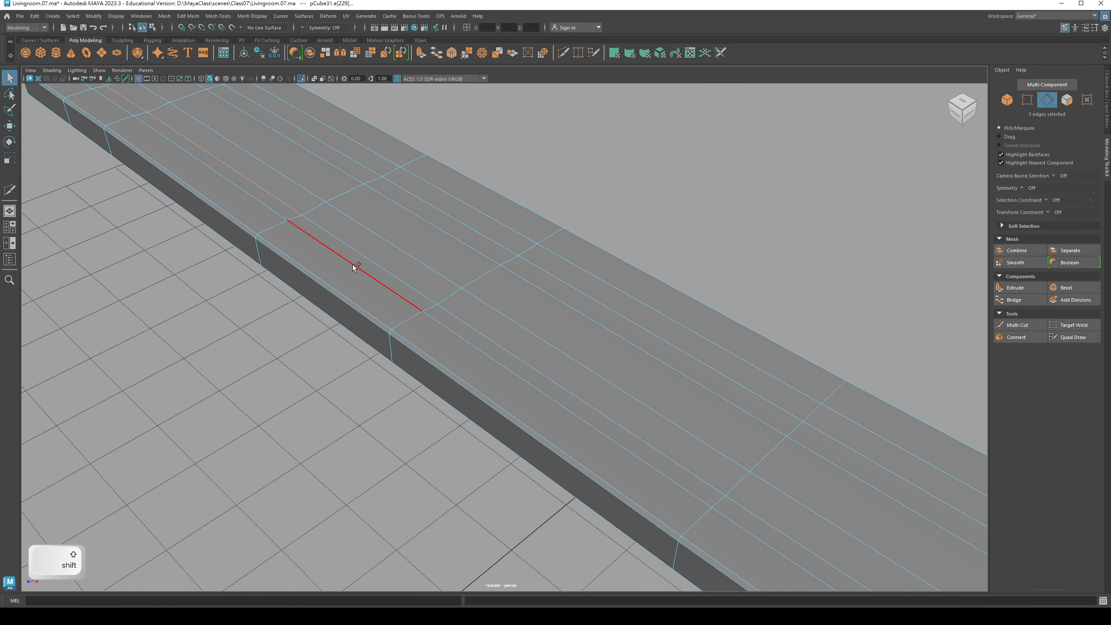
Step: Extend the edge selection along the same lengthwise division to the board's opposite end
shift+click(439, 302)
alt+drag(489, 340, 521, 415)
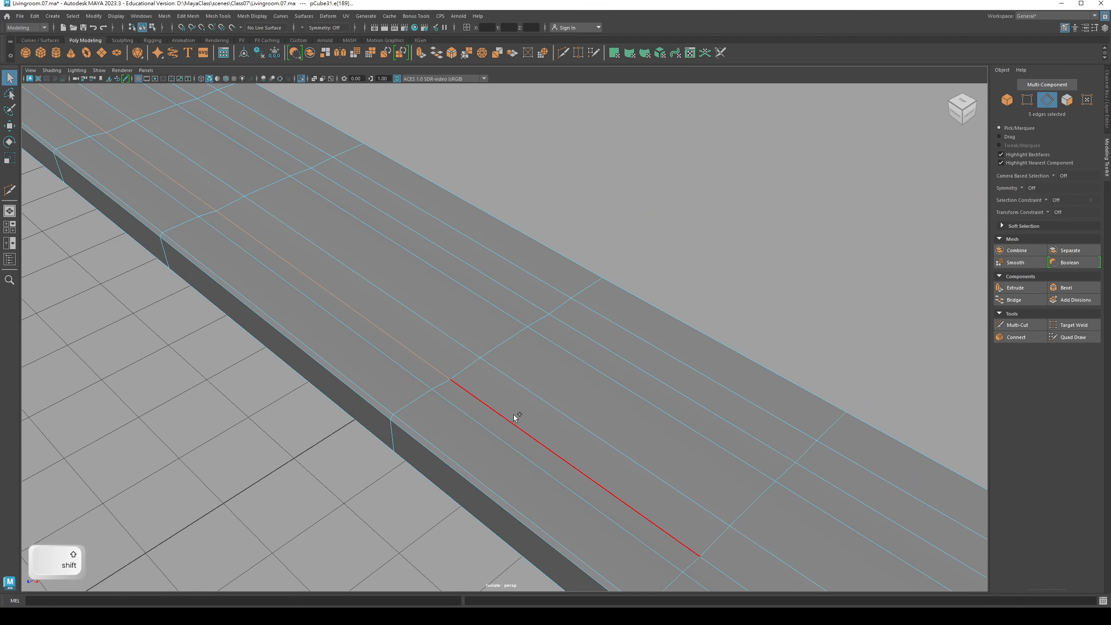
shift+click(514, 416)
alt+middle_drag(643, 462, 345, 289)
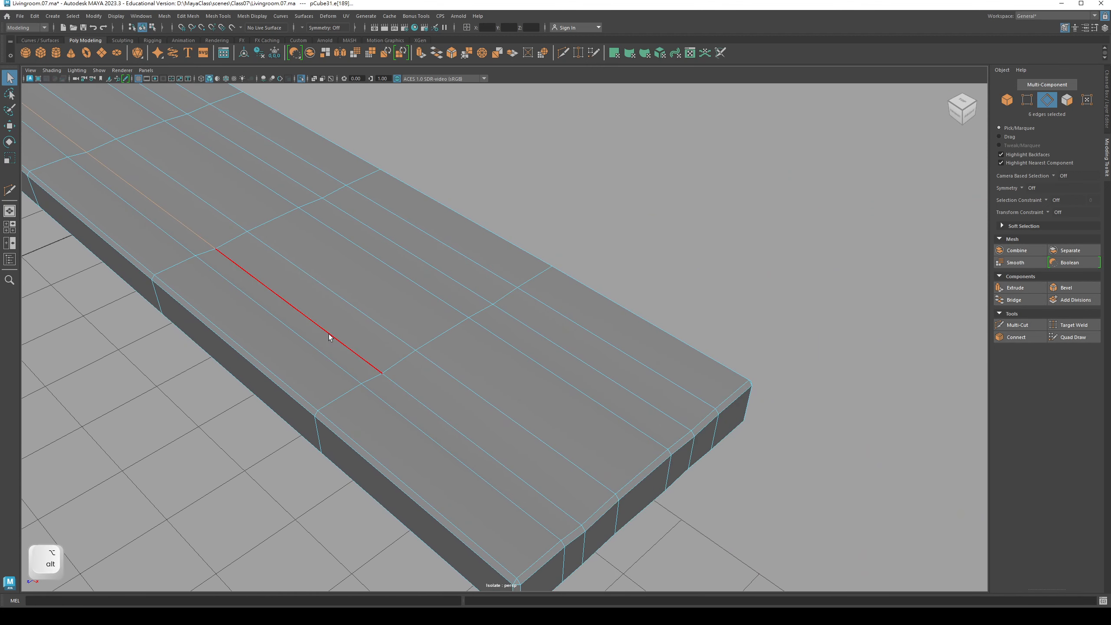
shift+click(329, 336)
shift+click(431, 404)
alt+drag(429, 407, 272, 325)
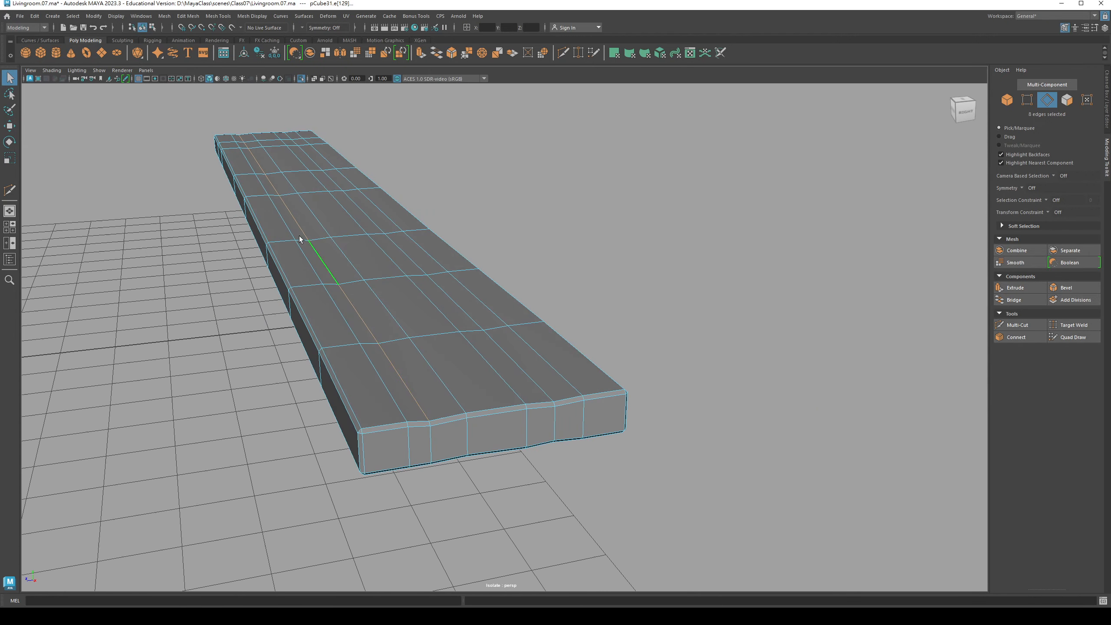
alt+drag(261, 177, 379, 245)
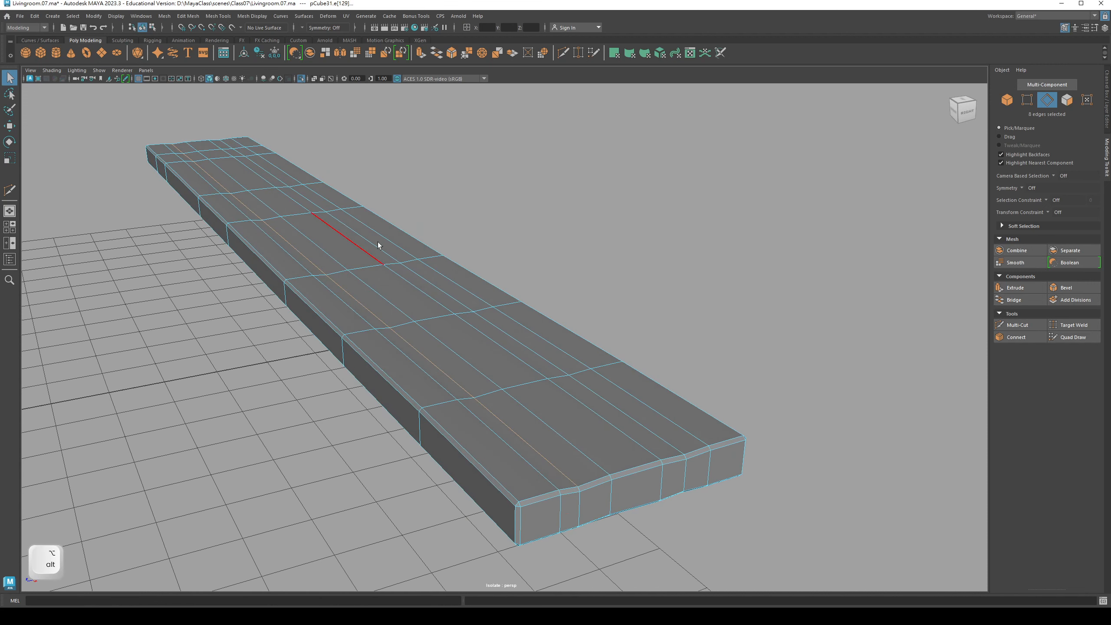
Step: Harden the selected edges along the dipped lengthwise division and return to object mode
click(258, 18)
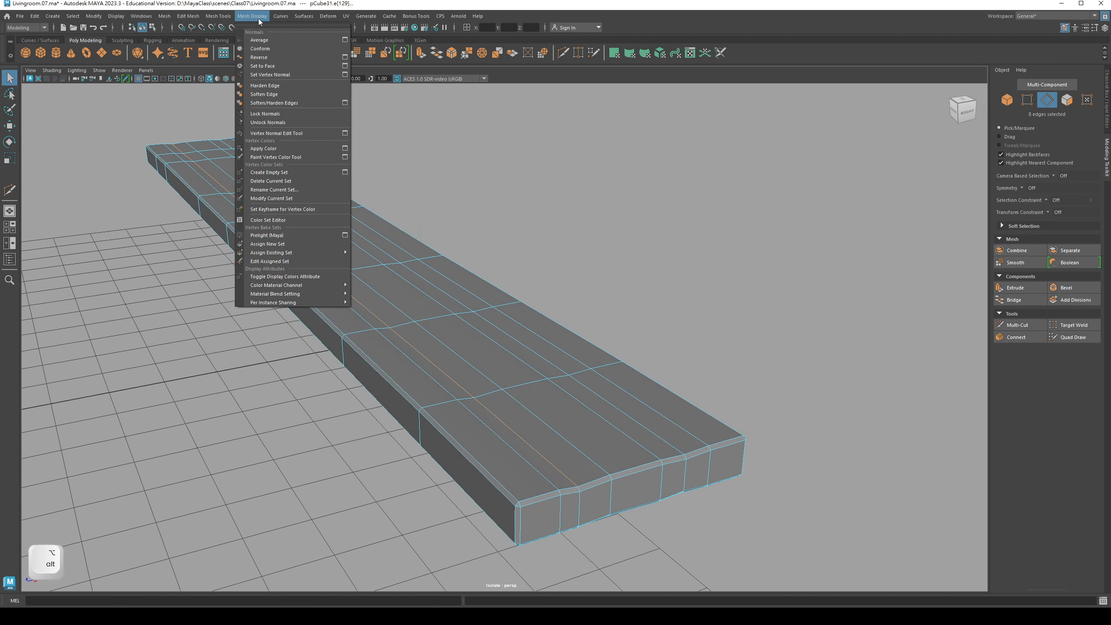
click(299, 85)
right_click(475, 284)
click(487, 279)
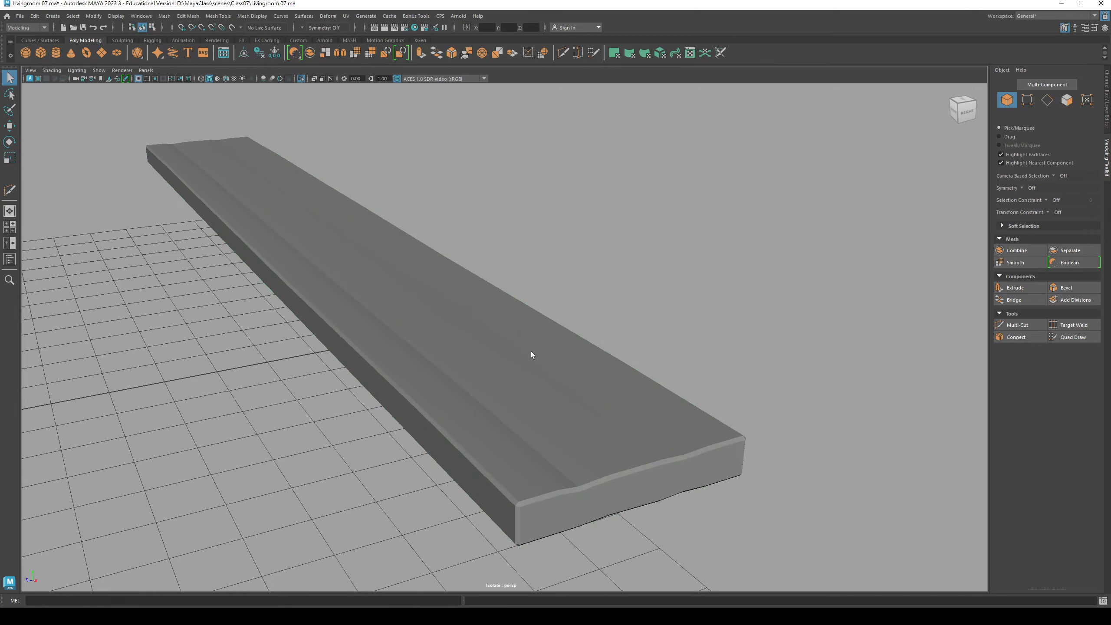
alt+drag(529, 353, 587, 196)
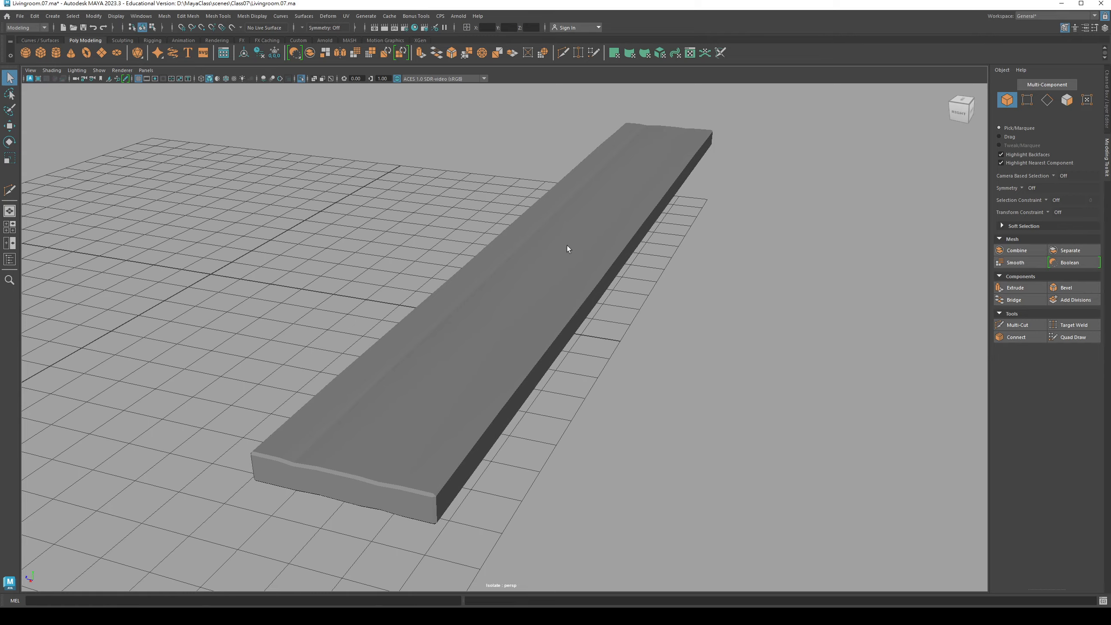
Step: Select the top-face edges of the lengthwise division second from the opposite long side, from one end to the other
alt+drag(363, 404, 513, 359)
click(508, 310)
right_drag(513, 360, 514, 335)
alt+drag(517, 339, 547, 411)
shift+click(484, 337)
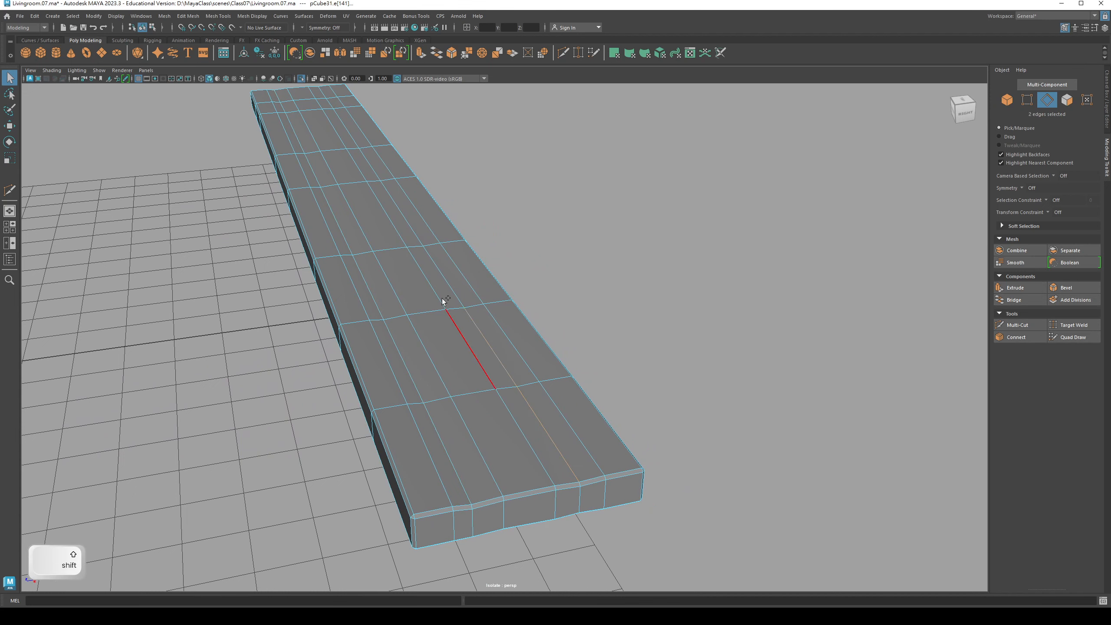
shift+click(390, 195)
shift+click(331, 103)
alt+drag(331, 103, 451, 415)
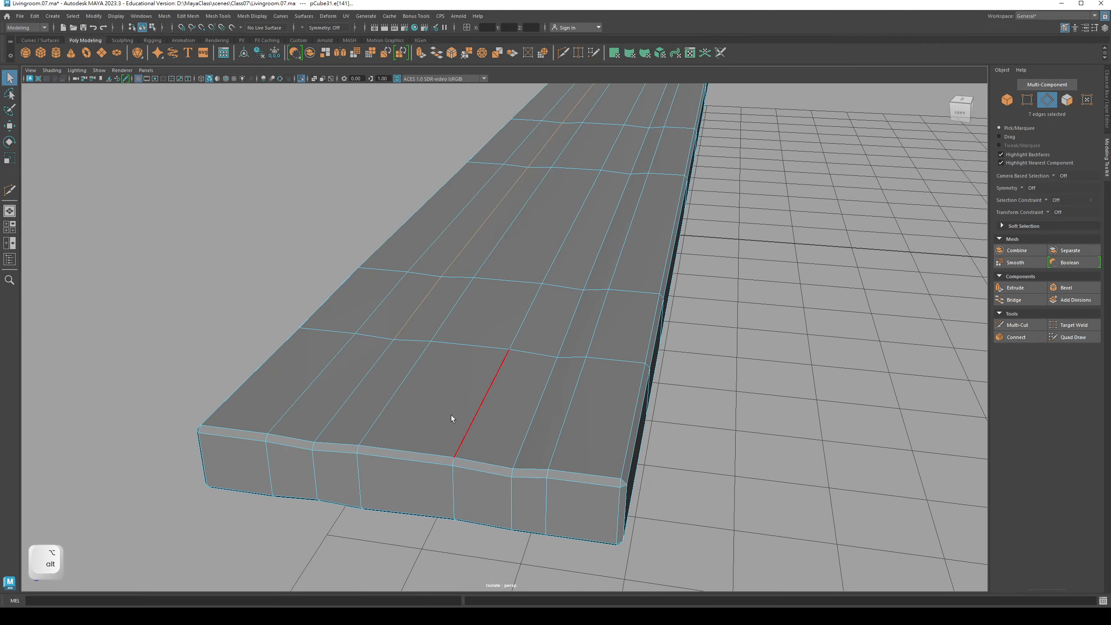
shift+click(368, 373)
Step: Harden the eight selected lengthwise edges and return to object mode
alt+right_drag(541, 355, 367, 311)
alt+drag(378, 332, 339, 340)
alt+right_drag(394, 346, 569, 372)
alt+drag(492, 286, 450, 172)
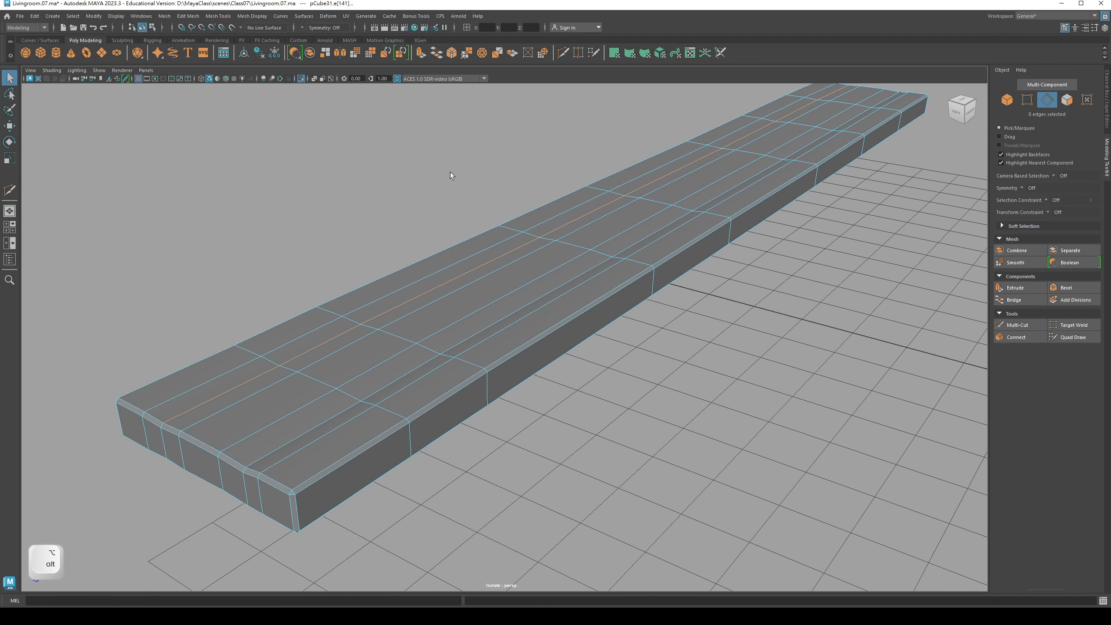
click(252, 16)
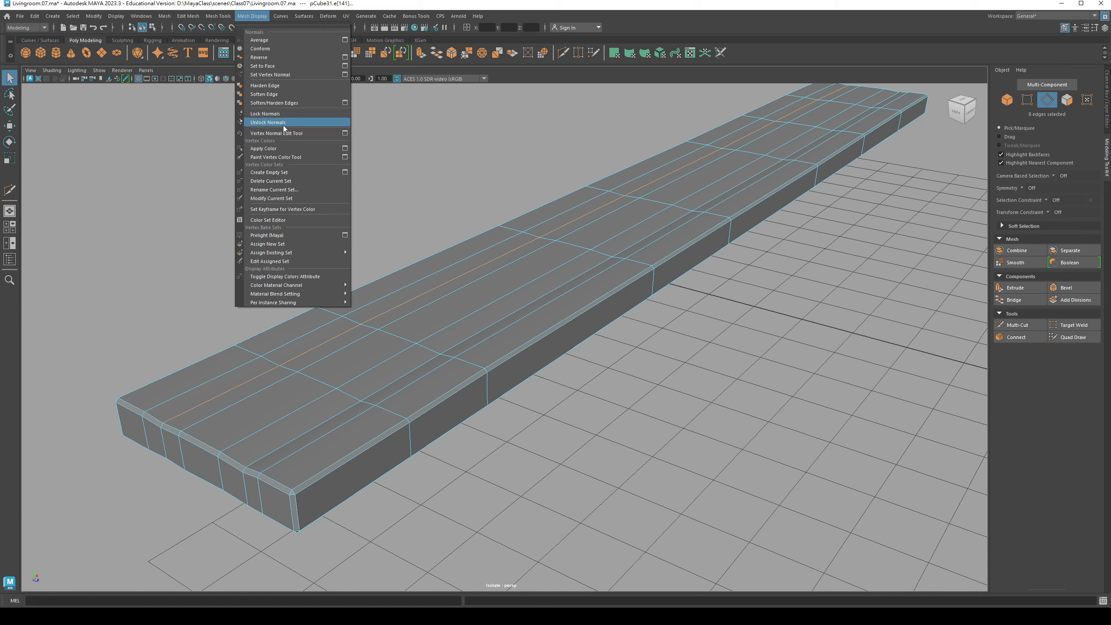
click(278, 86)
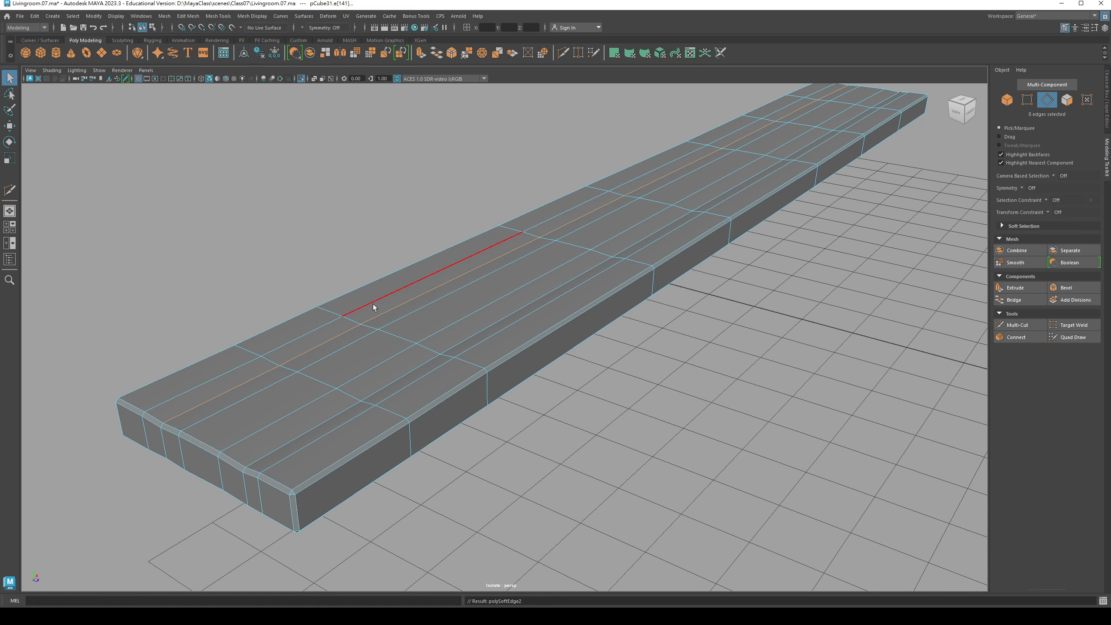
right_drag(373, 304, 417, 276)
alt+drag(418, 277, 454, 282)
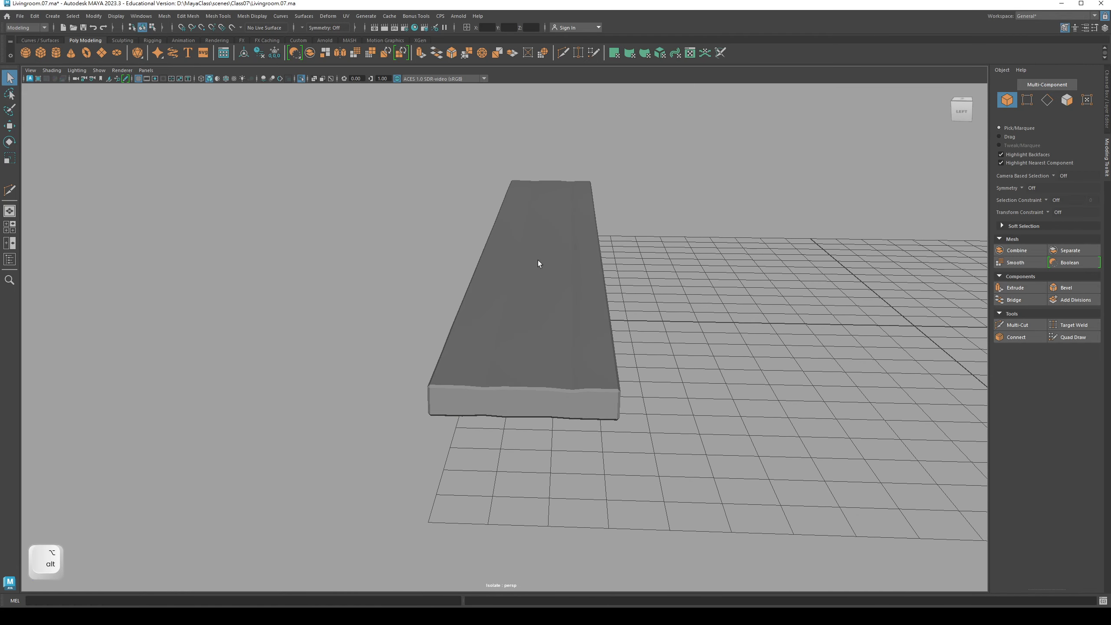
Step: Select the board, switch to the top view and frame it there
click(519, 283)
key(space)
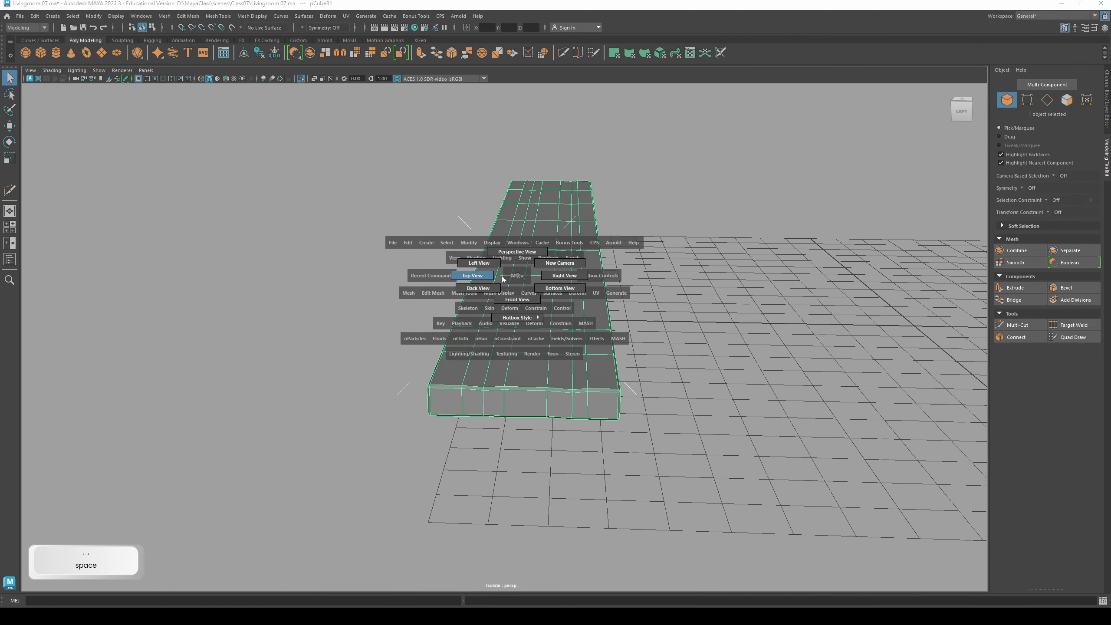
drag(517, 275, 493, 276)
scroll(538, 314, down, 5)
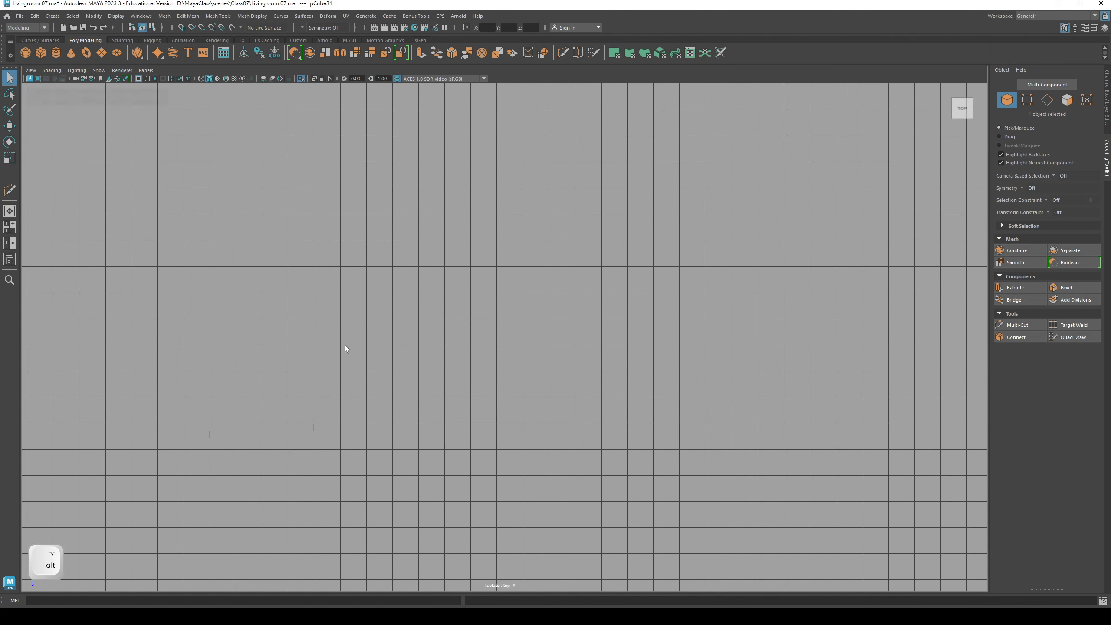
alt+drag(560, 328, 566, 313)
key(f)
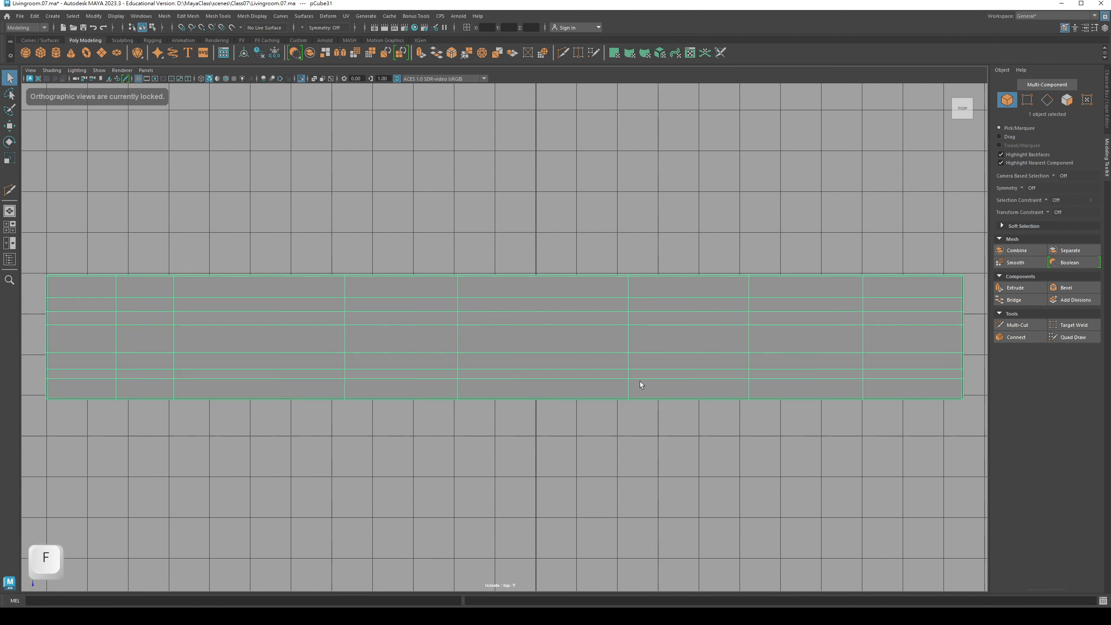
scroll(609, 381, down, 2)
alt+middle_drag(489, 354, 519, 366)
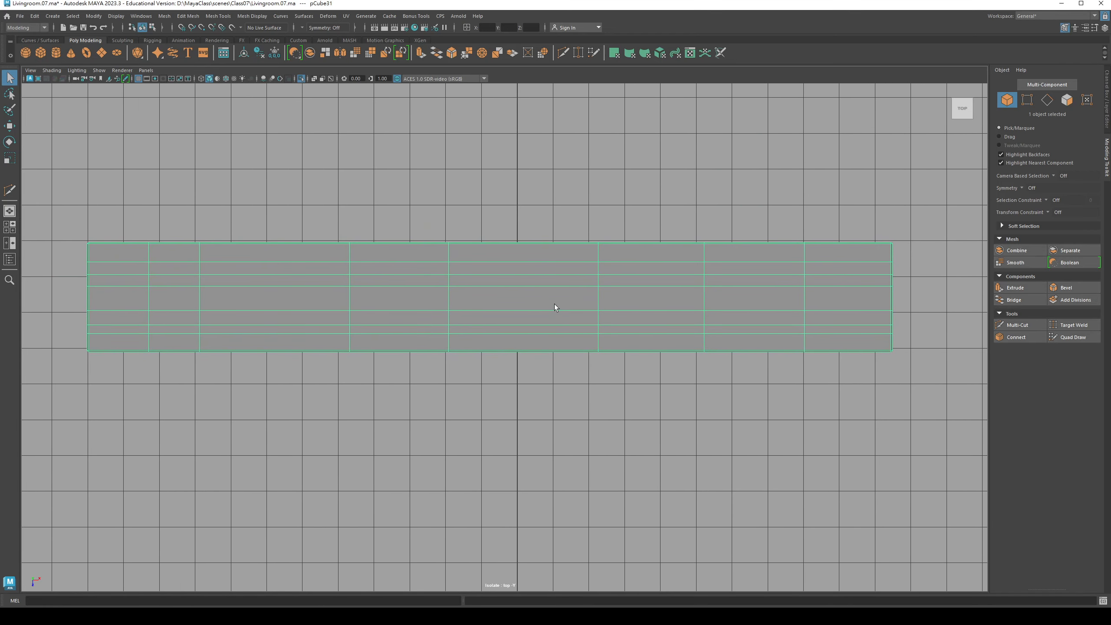
alt+middle_drag(374, 311, 446, 348)
Step: Shift the back three inner vertices of two middle crosswise loops across the width, one group outward and the other inward
scroll(451, 336, up, 2)
key(q)
right_drag(439, 318, 412, 320)
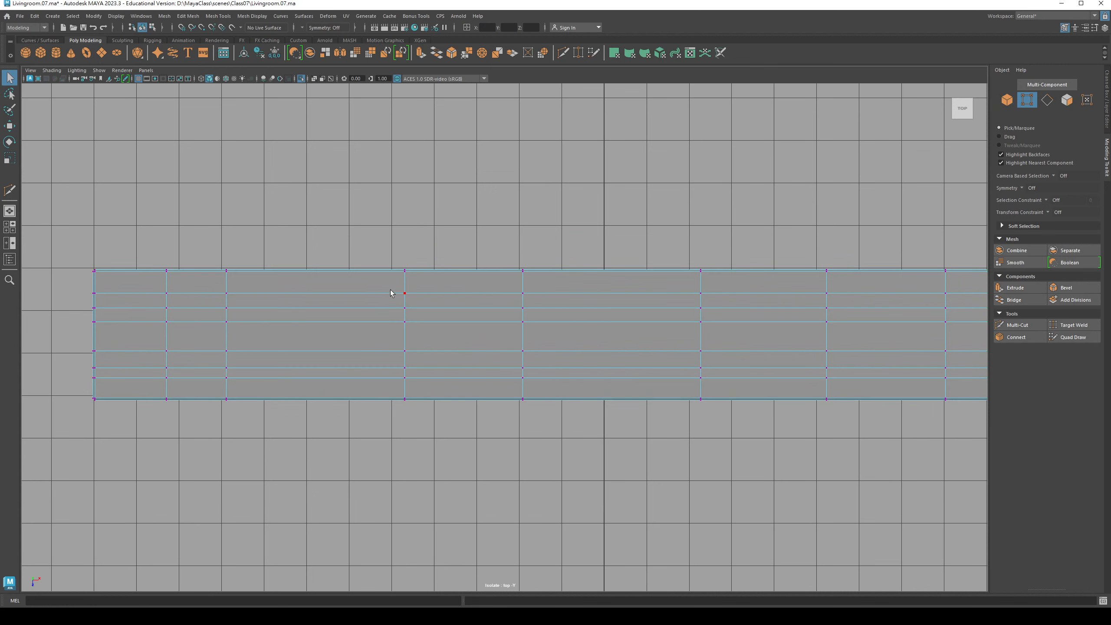
key(w)
drag(414, 337, 405, 340)
key(q)
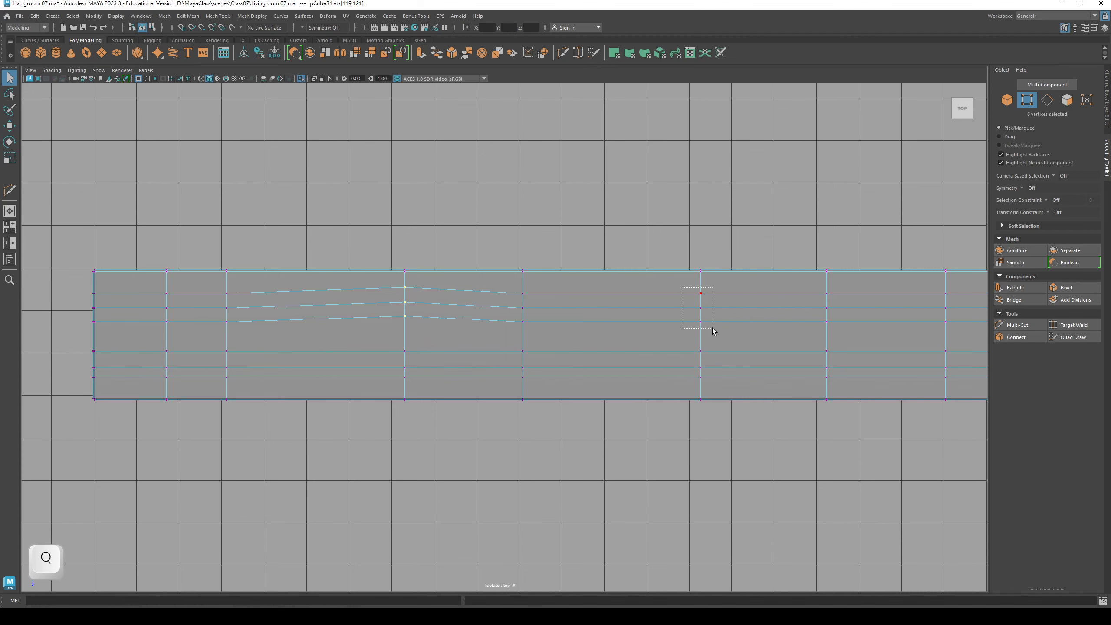
key(w)
drag(712, 328, 700, 355)
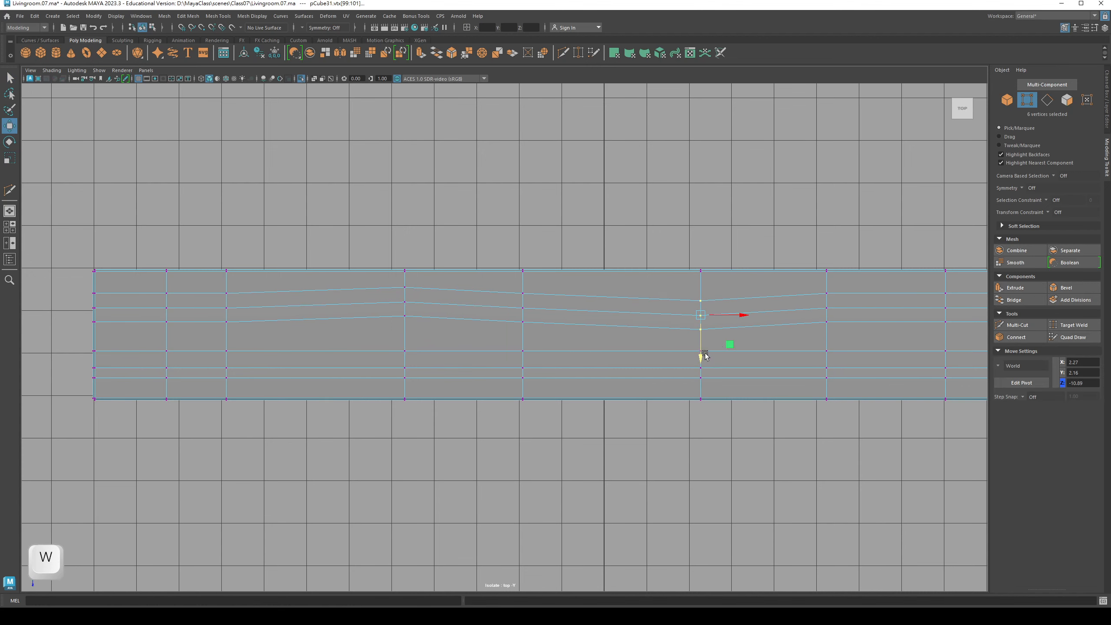
Step: Offset the back and front groups of three inner vertices on the crosswise loop nearest the right-hand end of the board
alt+middle_drag(704, 356, 459, 369)
key(q)
key(w)
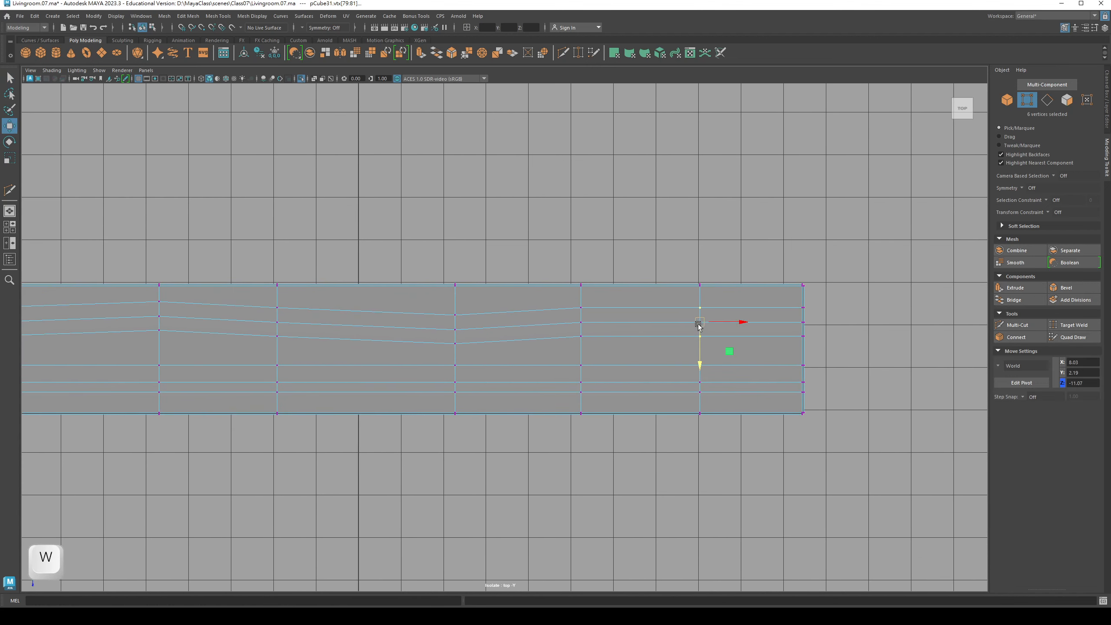
drag(700, 322, 700, 321)
key(q)
drag(679, 358, 695, 376)
key(w)
key(q)
Step: Shift the front three inner vertices of the same two middle crosswise loops slightly toward the board's centre
alt+middle_drag(527, 332, 602, 314)
key(w)
drag(545, 375, 537, 360)
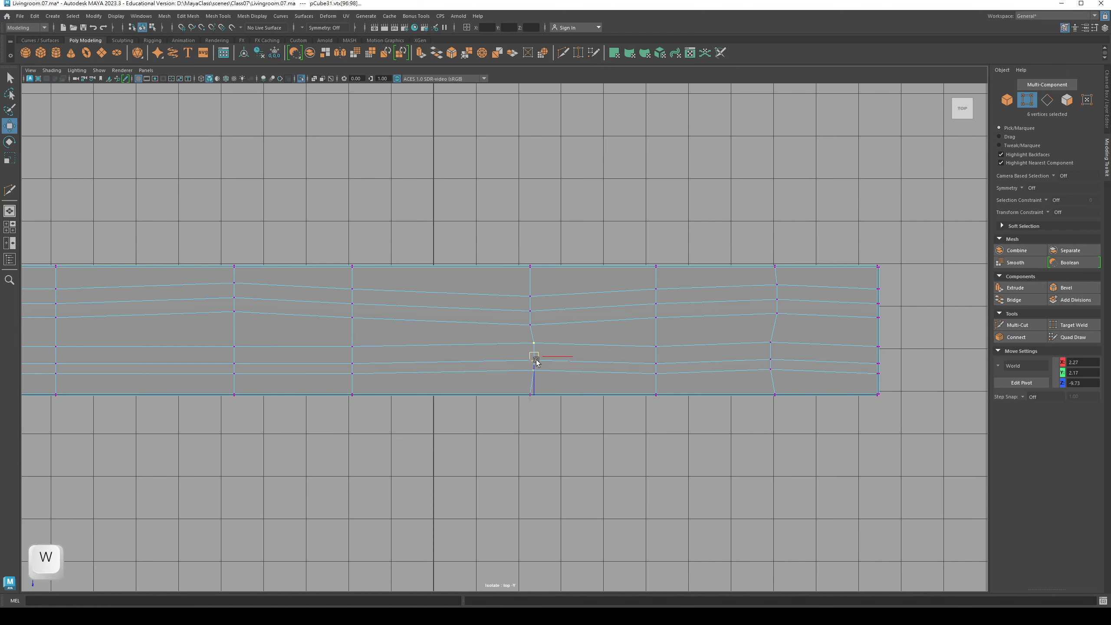
key(q)
key(w)
mouse_move(233, 364)
mouse_down()
mouse_move(242, 384)
mouse_move(233, 356)
mouse_up()
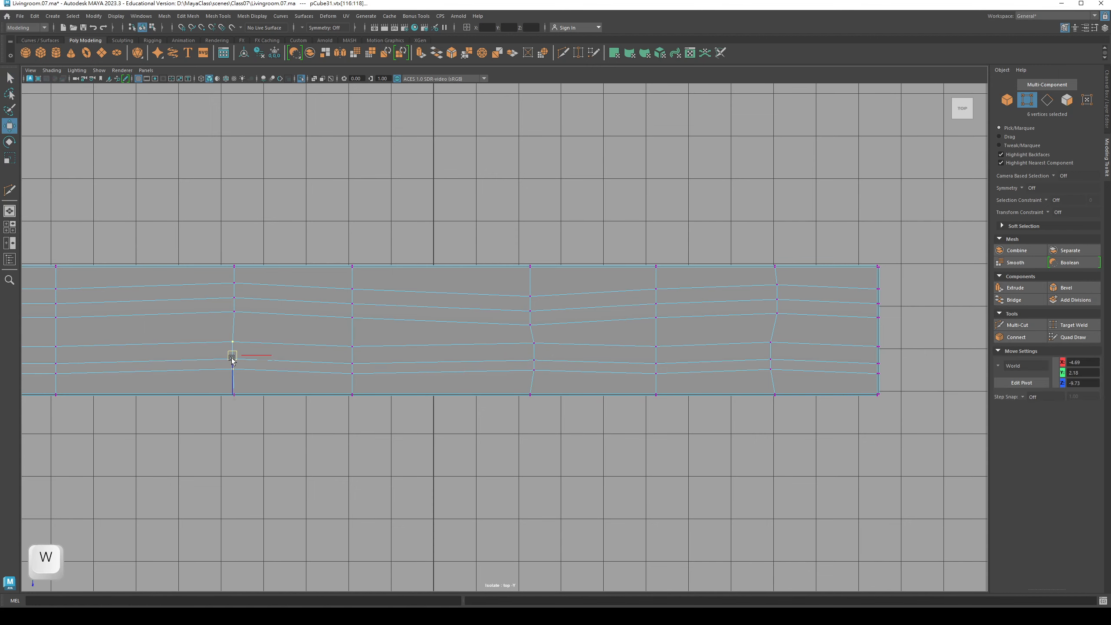
Step: Shift the back three inner vertices of the crosswise loop nearest the left-hand end outward and return to the perspective view
key(q)
alt+middle_drag(184, 319, 496, 274)
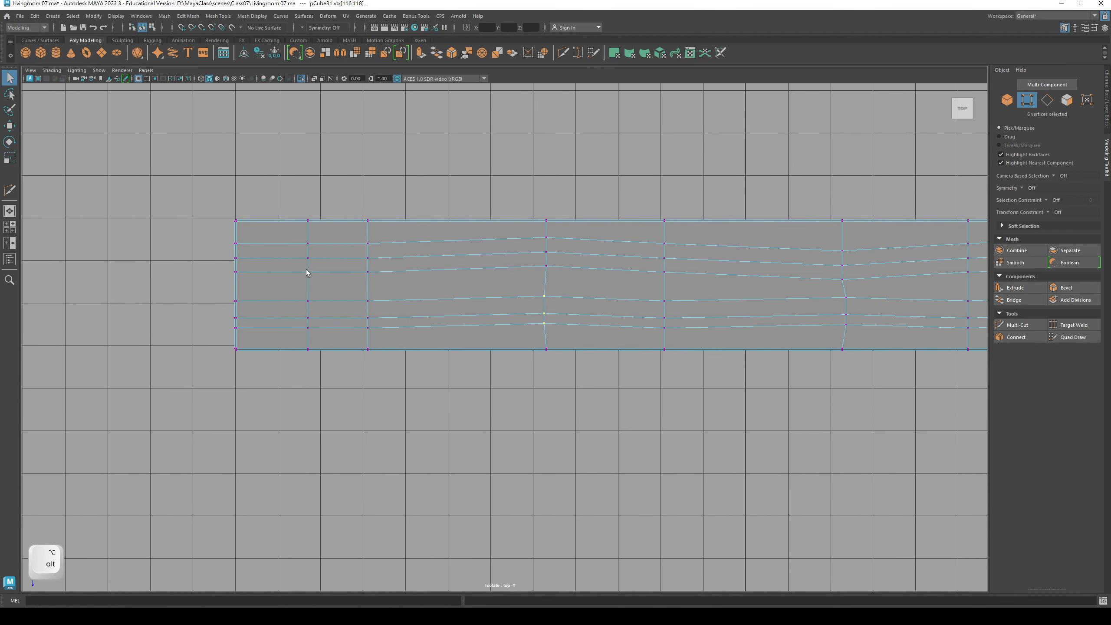
key(w)
drag(308, 258, 307, 246)
key(q)
key(space)
alt+drag(311, 250, 404, 267)
Step: Start a Multi-Cut on the board at an inner vertex of a middle crosswise loop, undoing the misplaced second point
right_drag(496, 268, 519, 257)
alt+drag(464, 259, 591, 292)
click(531, 303)
alt+middle_drag(592, 292, 600, 289)
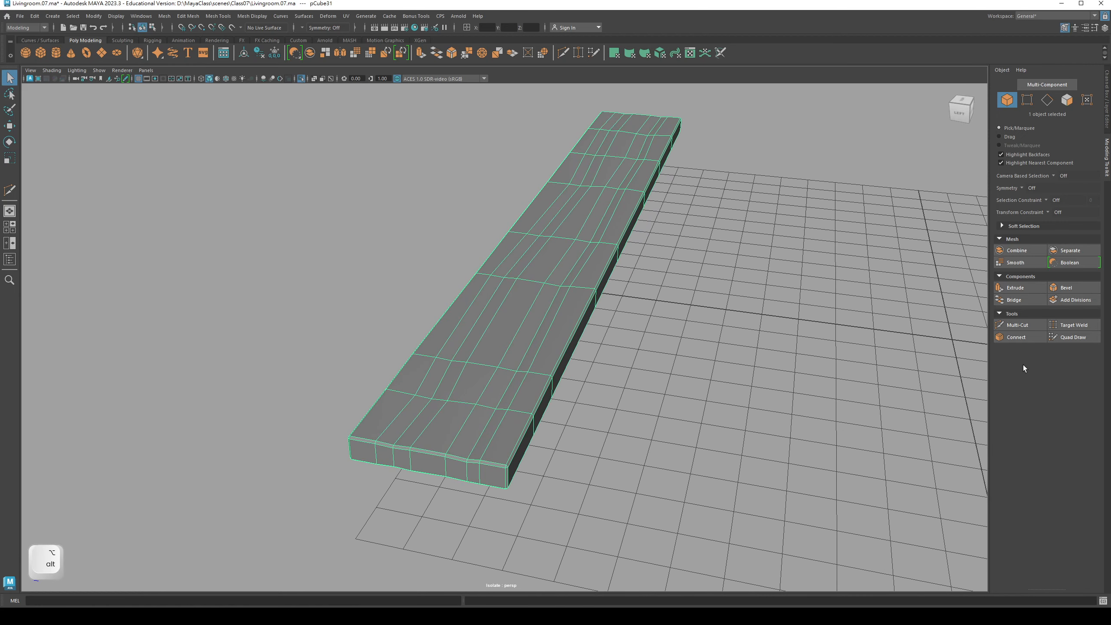
click(1016, 329)
alt+middle_drag(603, 365, 642, 352)
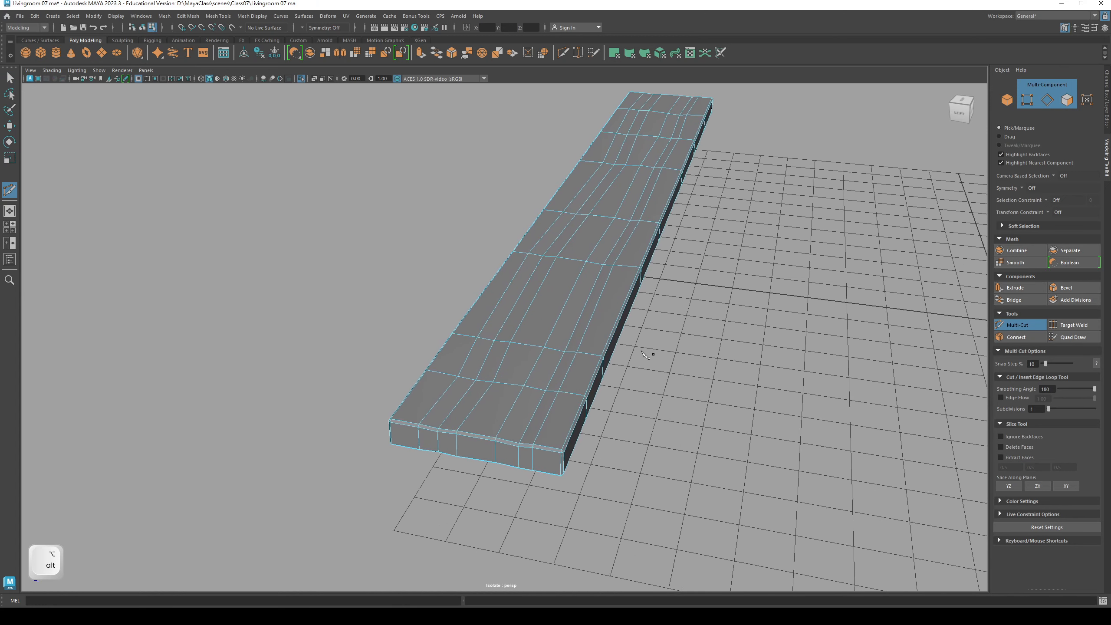
alt+drag(642, 353, 611, 281)
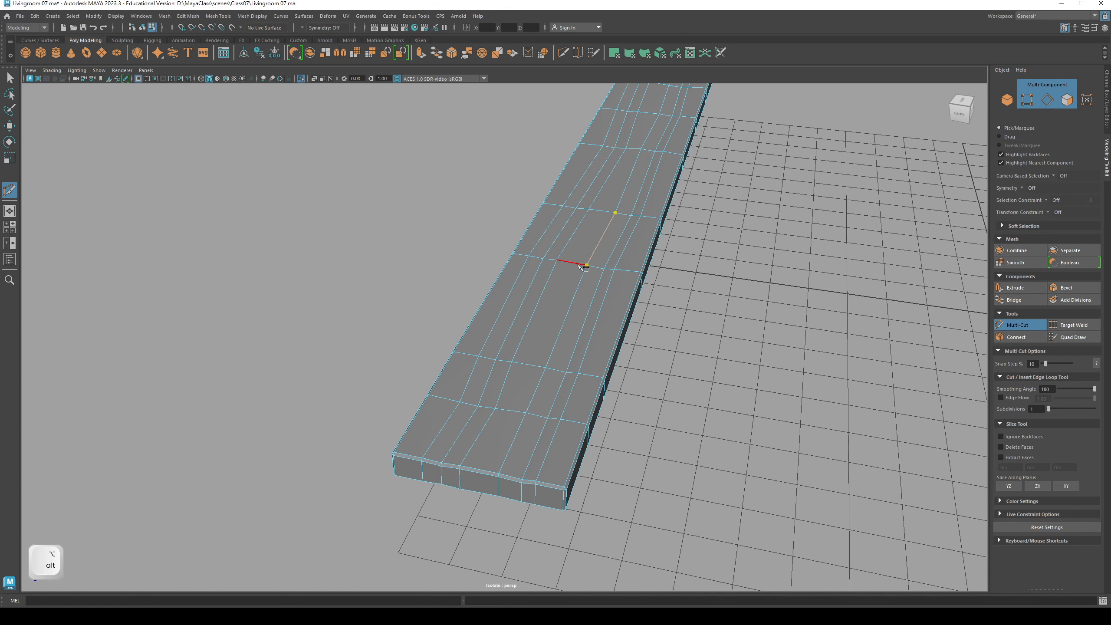
alt+middle_drag(578, 264, 544, 281)
alt+right_drag(544, 281, 661, 324)
key(ctrl+z)
alt+right_drag(514, 264, 566, 279)
alt+drag(567, 279, 599, 303)
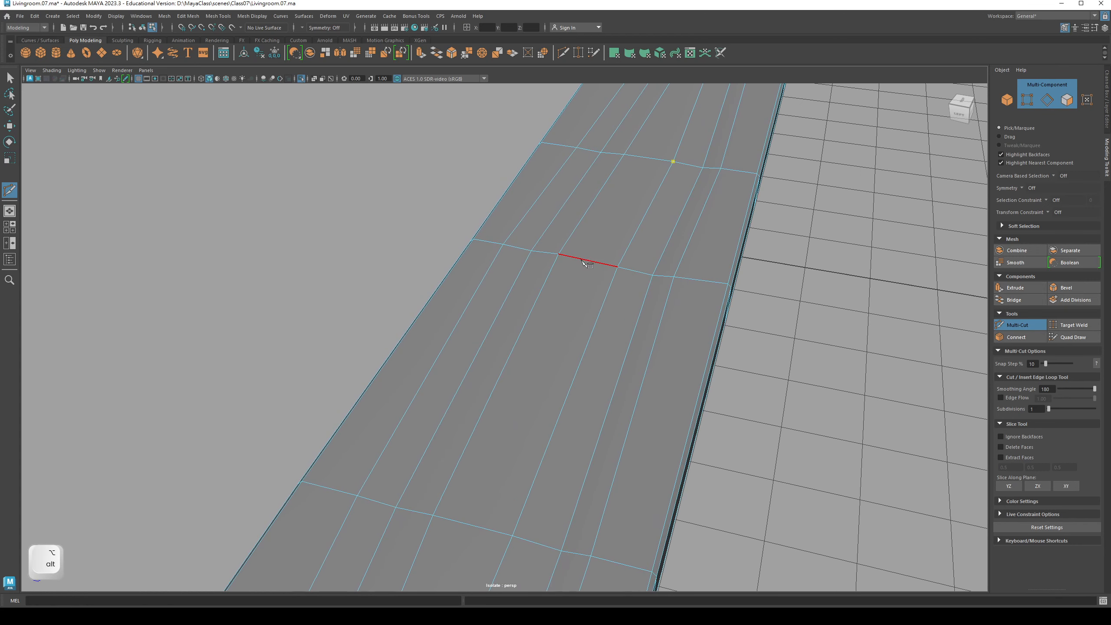
Step: Run the cut diagonally through the next crosswise edges to the inner vertex at the board's end and commit it
click(603, 263)
alt+drag(605, 263, 607, 289)
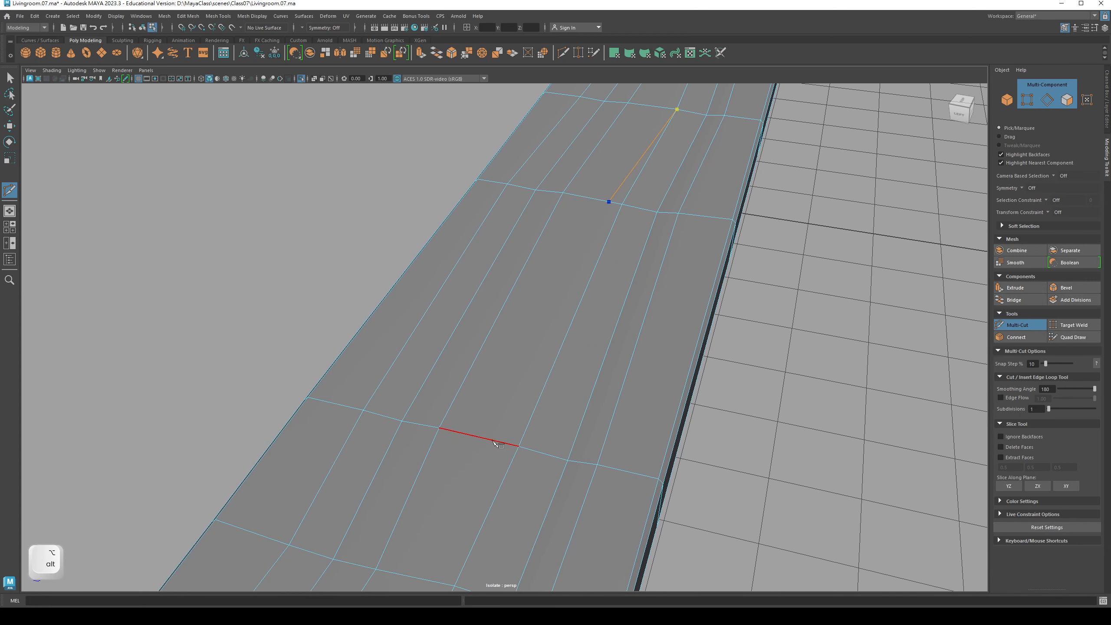
alt+drag(479, 452, 469, 384)
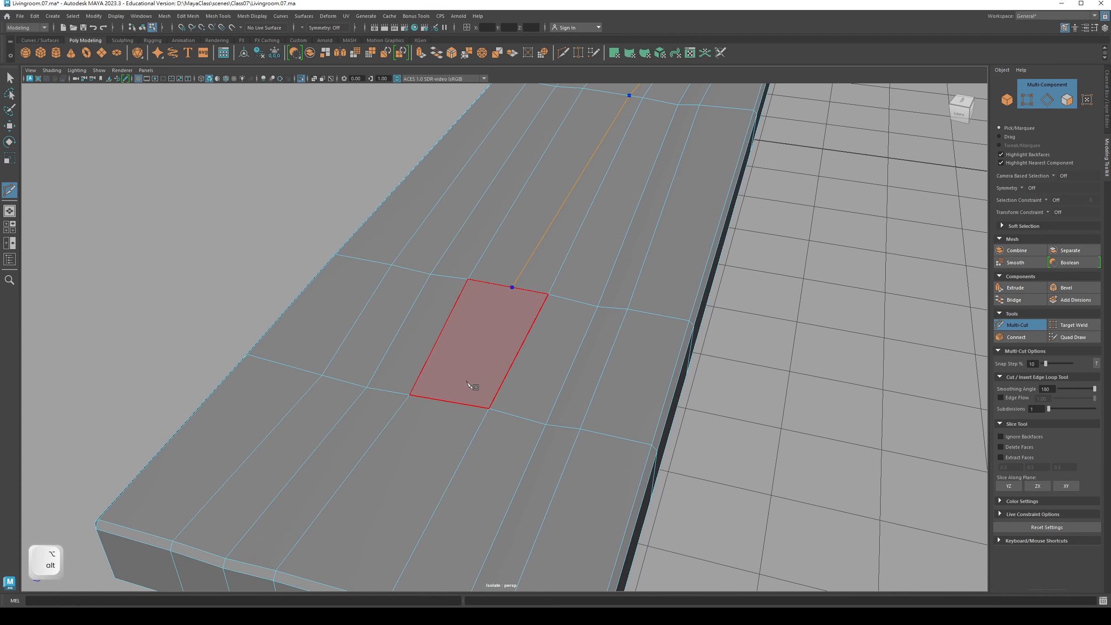
click(440, 401)
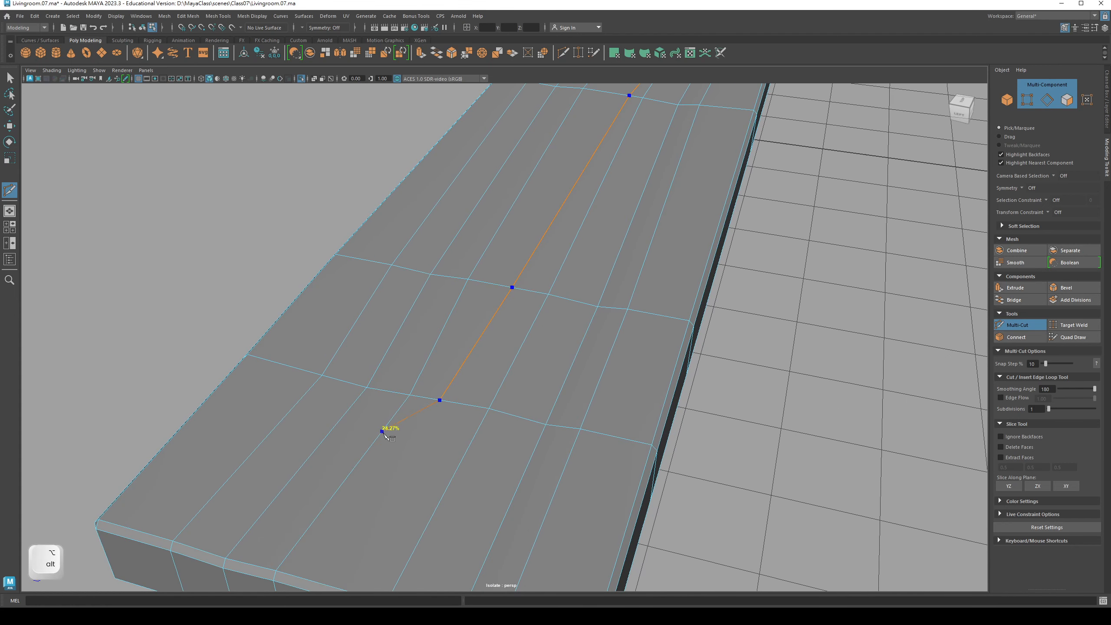
click(276, 570)
key(Return)
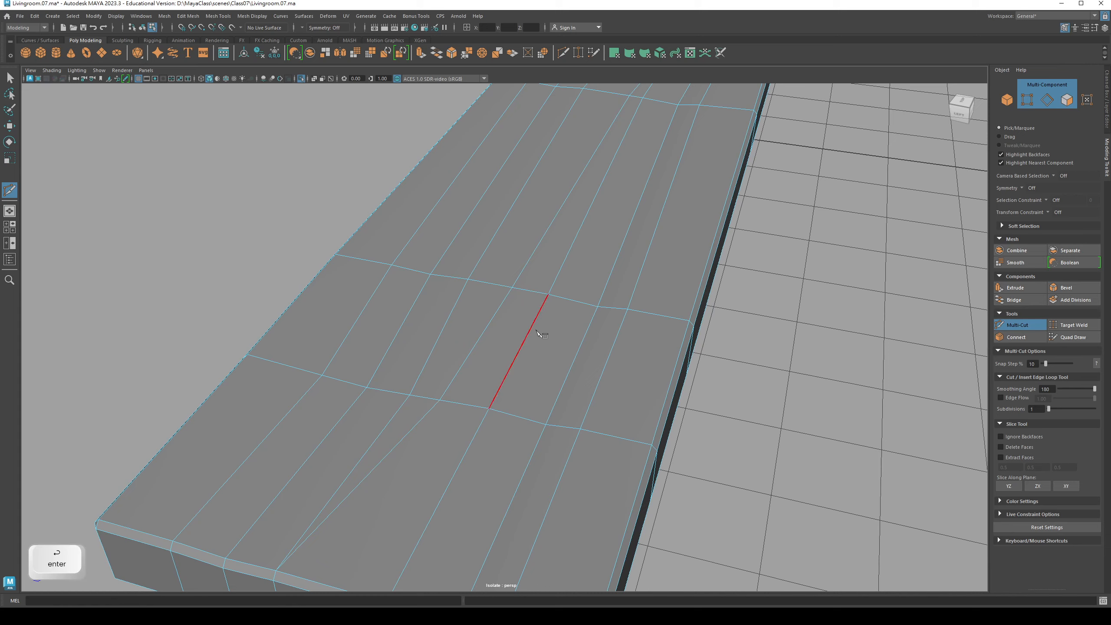
Step: Select edges of the new diagonal cut and shift them slightly in height
scroll(557, 233, down, 5)
alt+drag(606, 275, 597, 193)
key(q)
click(566, 188)
key(w)
key(q)
Step: Select all four edges of the diagonal cut, harden them and return to object mode
alt+drag(603, 296, 597, 259)
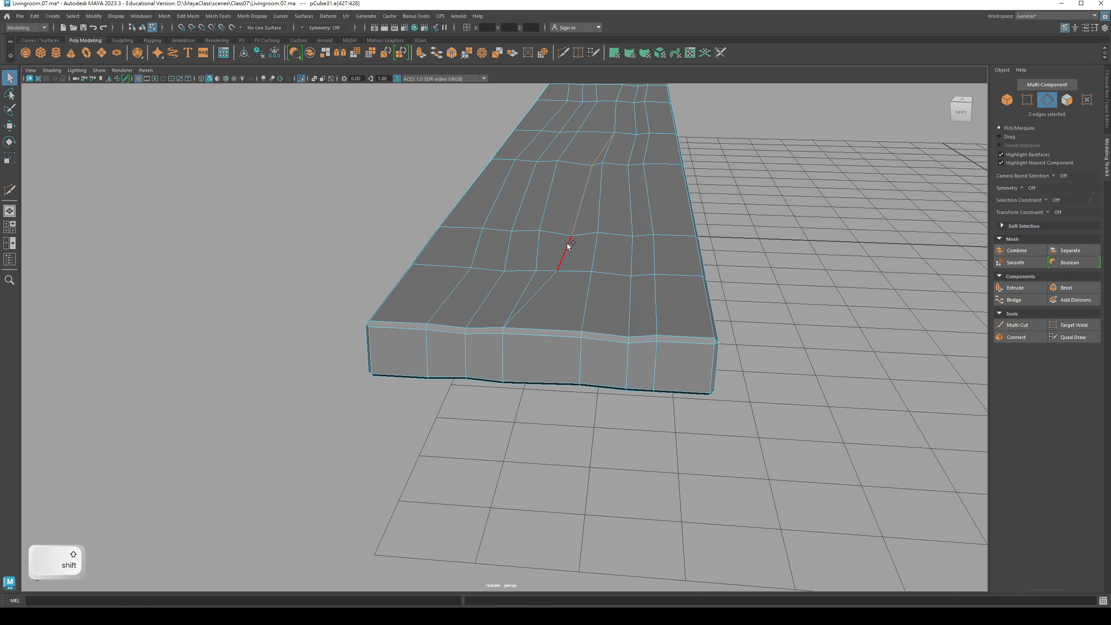
shift+click(548, 287)
alt+drag(614, 219, 503, 248)
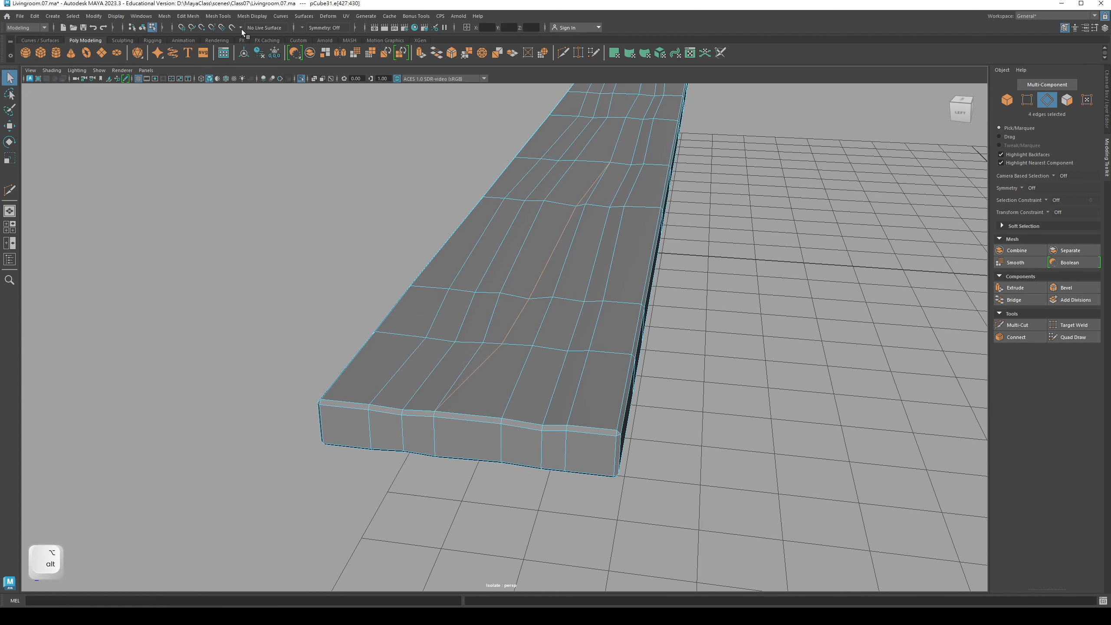
click(250, 19)
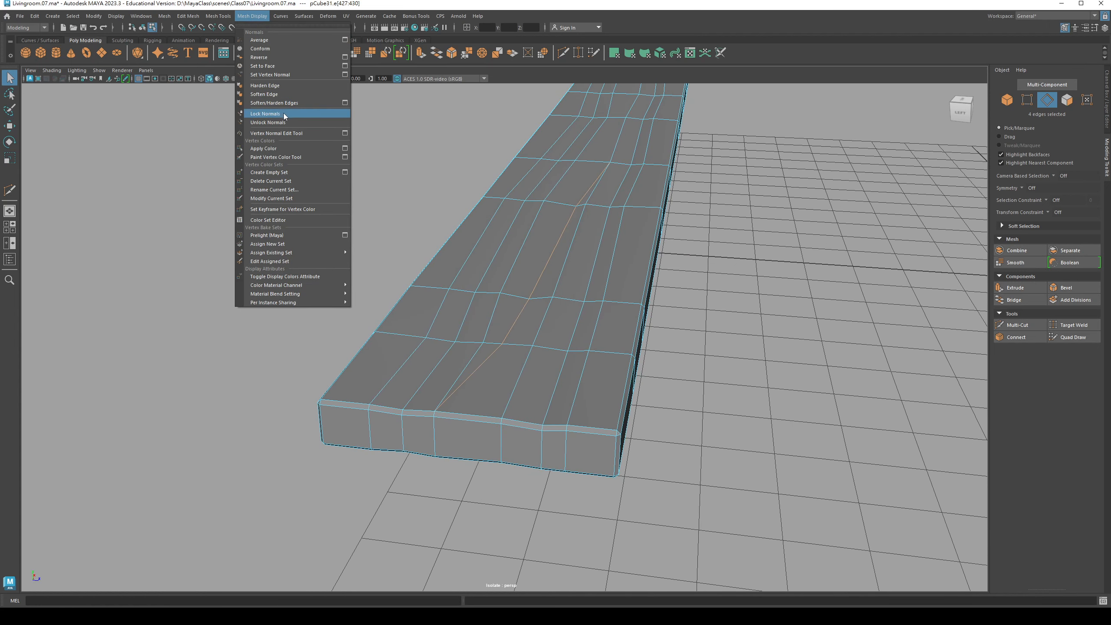
click(281, 85)
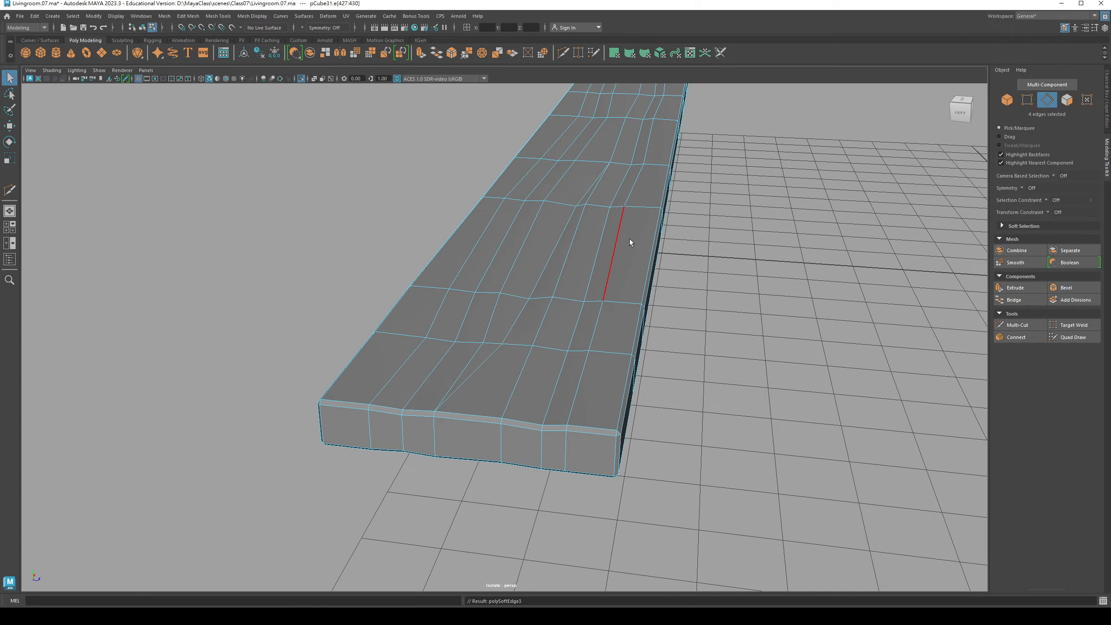
key(F8)
Step: Examine the worn surface shading on the board's top, sides and underside
alt+drag(624, 232, 552, 277)
alt+right_drag(553, 277, 561, 292)
alt+drag(560, 293, 565, 290)
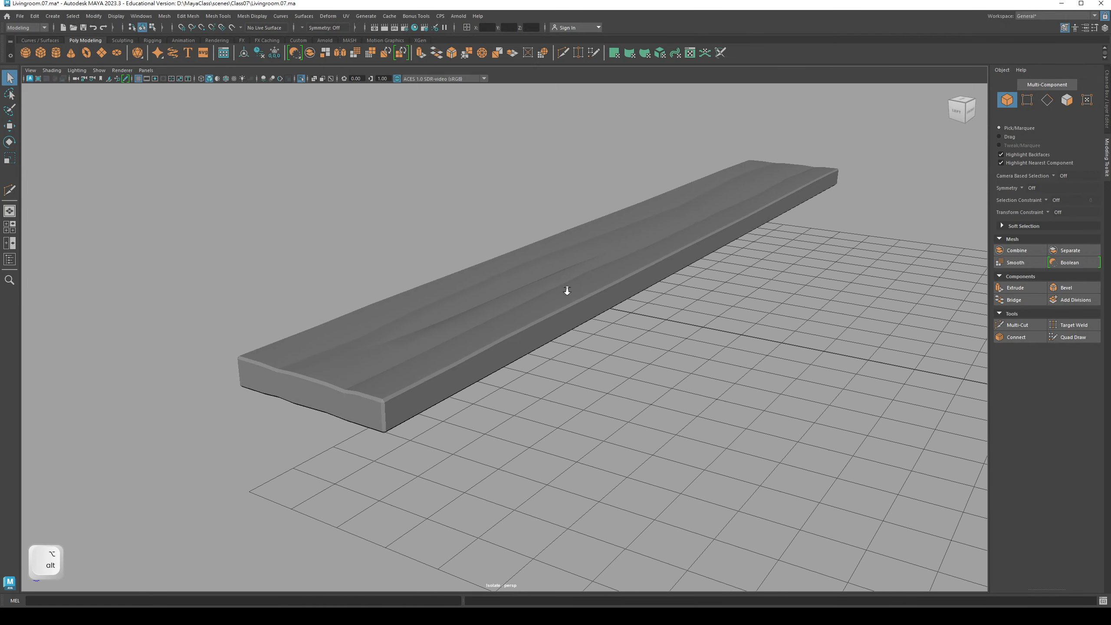
alt+right_drag(565, 290, 602, 328)
alt+drag(602, 328, 600, 321)
alt+right_drag(600, 322, 600, 330)
alt+drag(600, 330, 617, 359)
alt+drag(542, 363, 576, 343)
alt+middle_drag(498, 313, 494, 311)
alt+drag(551, 348, 595, 332)
alt+middle_drag(595, 332, 612, 378)
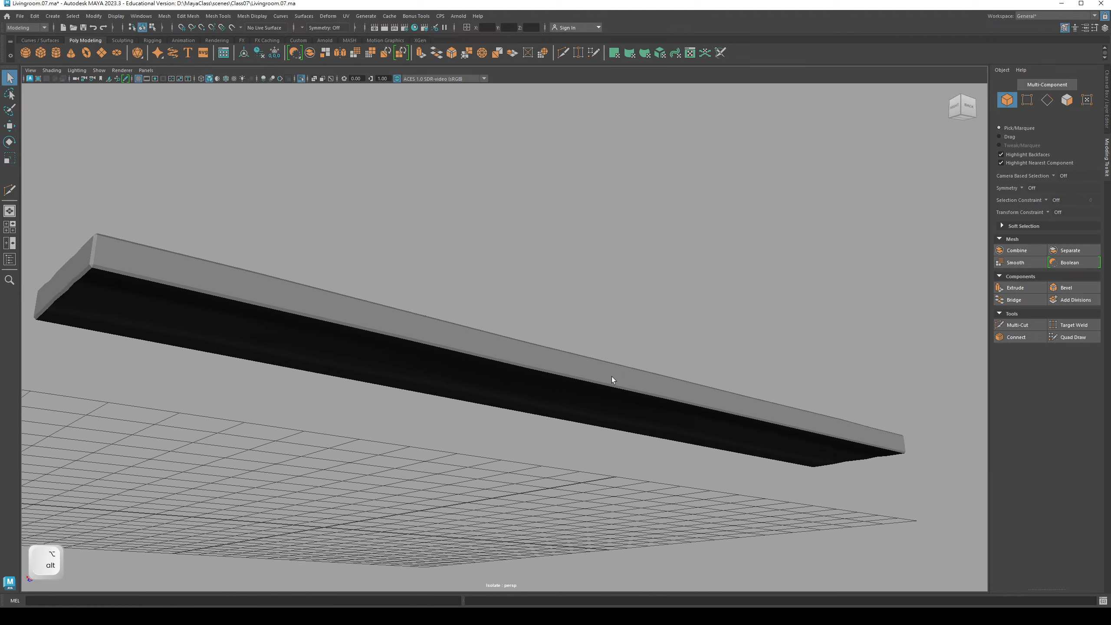
alt+drag(612, 396, 618, 371)
alt+drag(489, 287, 491, 280)
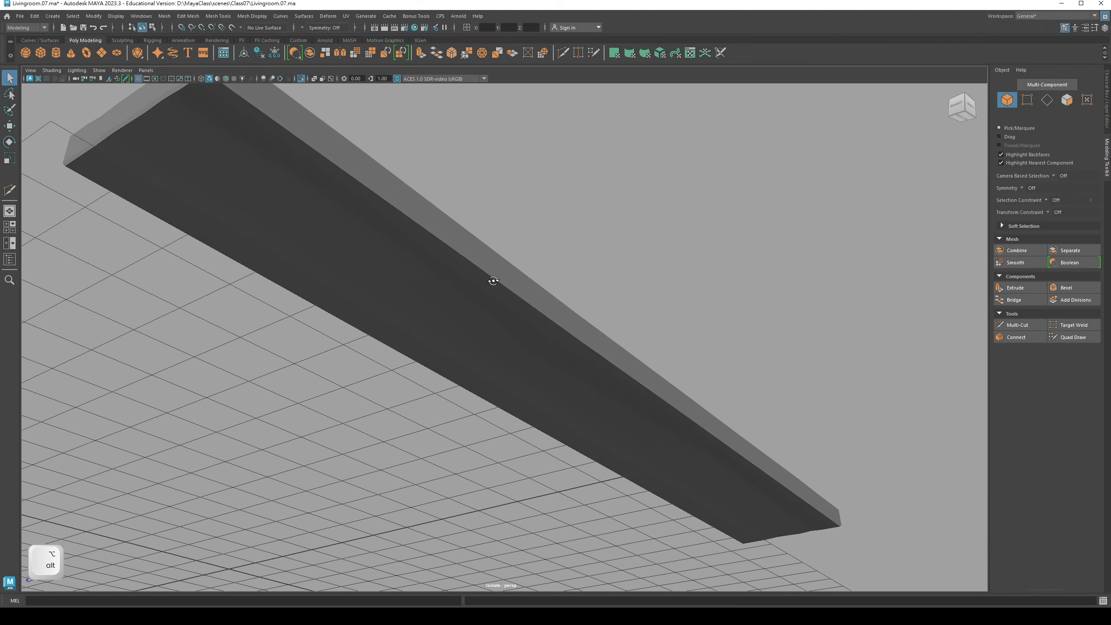
Step: Inspect the worn board from above and at its end, then show the whole room again by ending its isolation
alt+right_drag(491, 280, 404, 292)
alt+drag(404, 292, 369, 298)
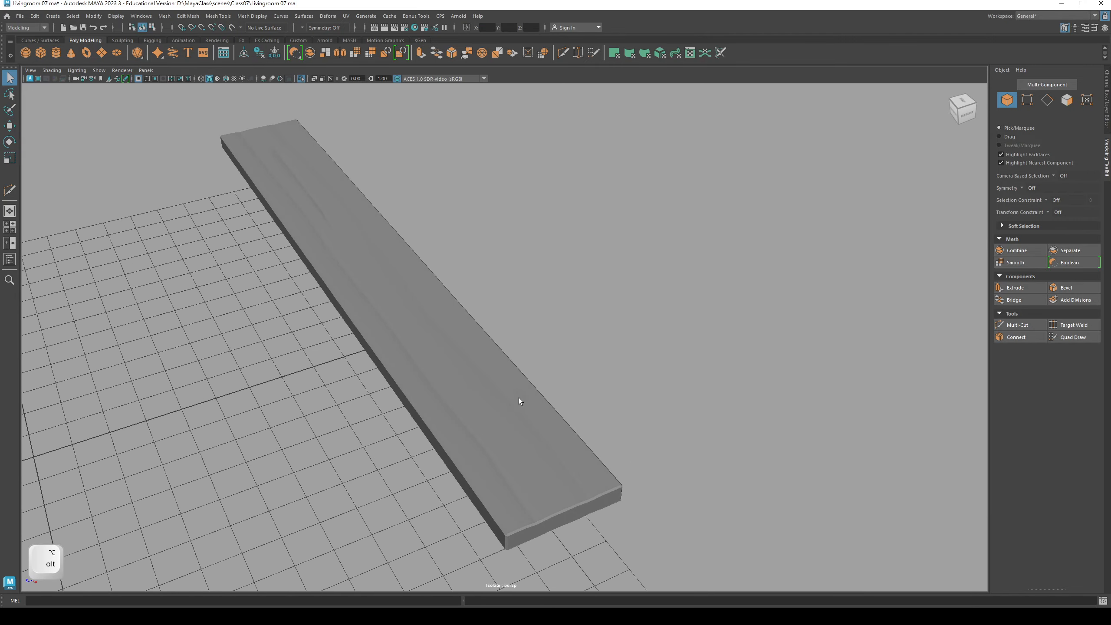
mouse_move(519, 401)
alt+mouse_down()
mouse_move(588, 405)
mouse_move(509, 402)
mouse_move(519, 402)
alt+mouse_up()
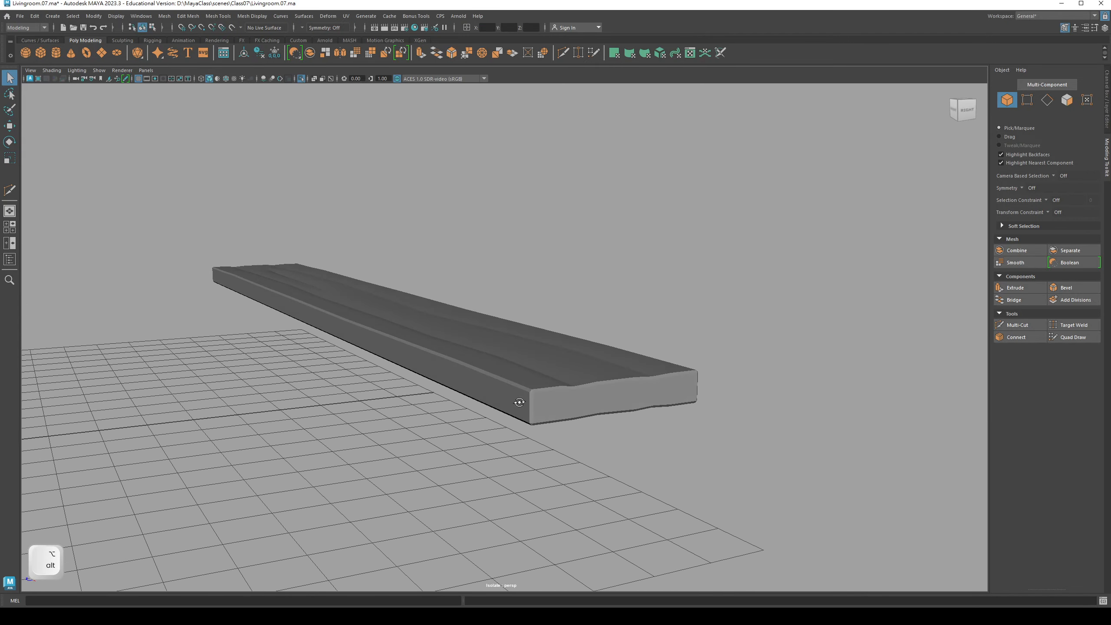
click(302, 79)
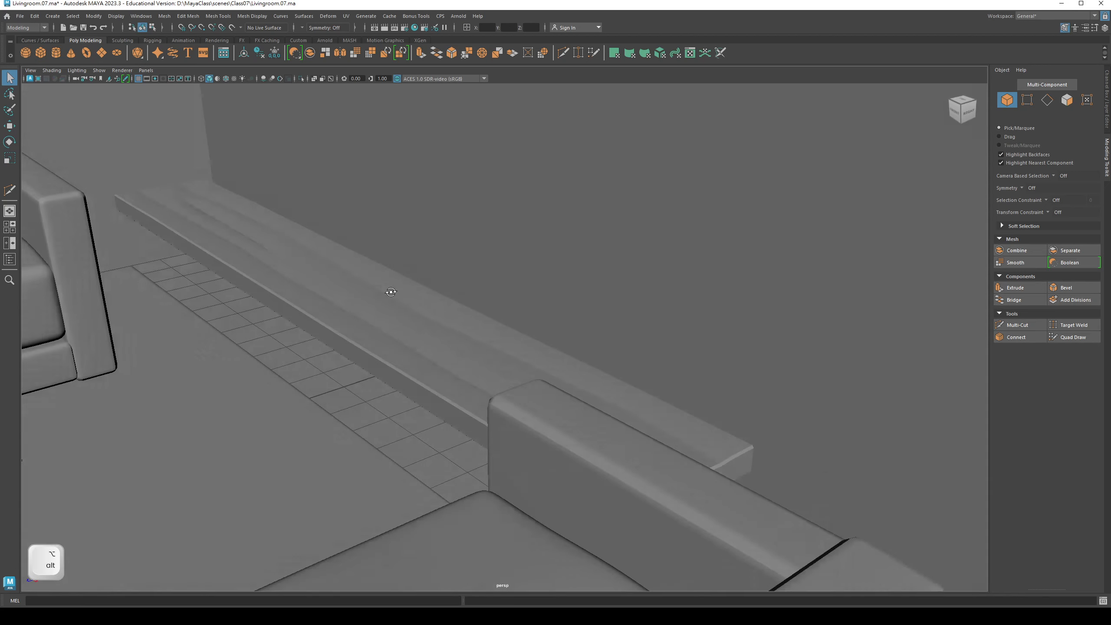
Step: Compare the shelf along the clock wall with the living room reference image
alt+drag(385, 293, 433, 350)
click(363, 616)
alt+middle_drag(496, 355, 402, 341)
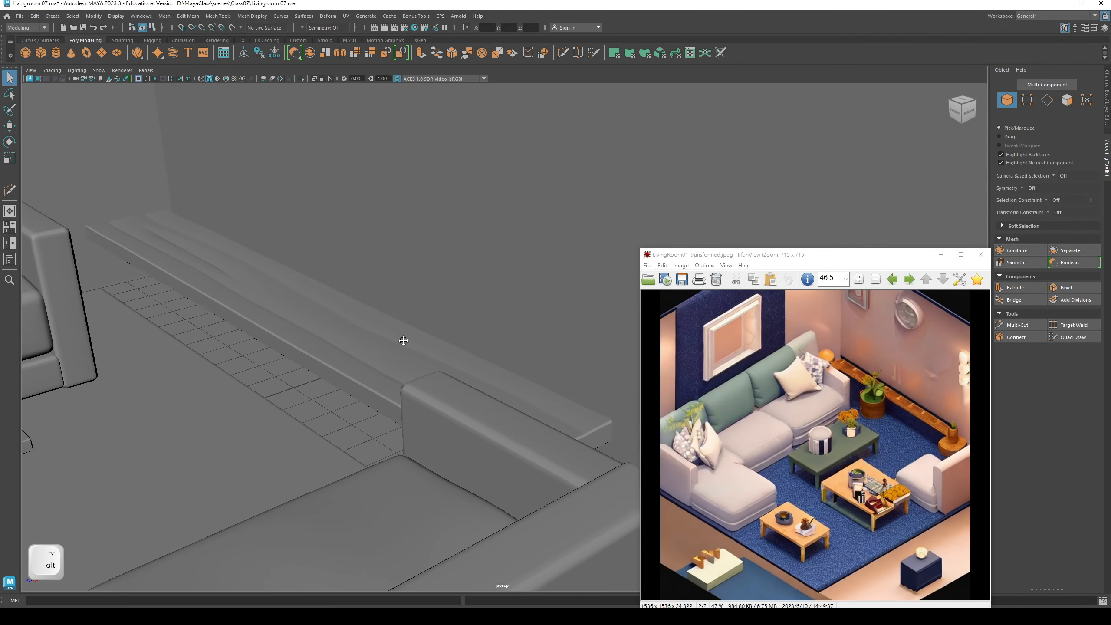
alt+drag(402, 340, 373, 307)
alt+middle_drag(262, 302, 374, 314)
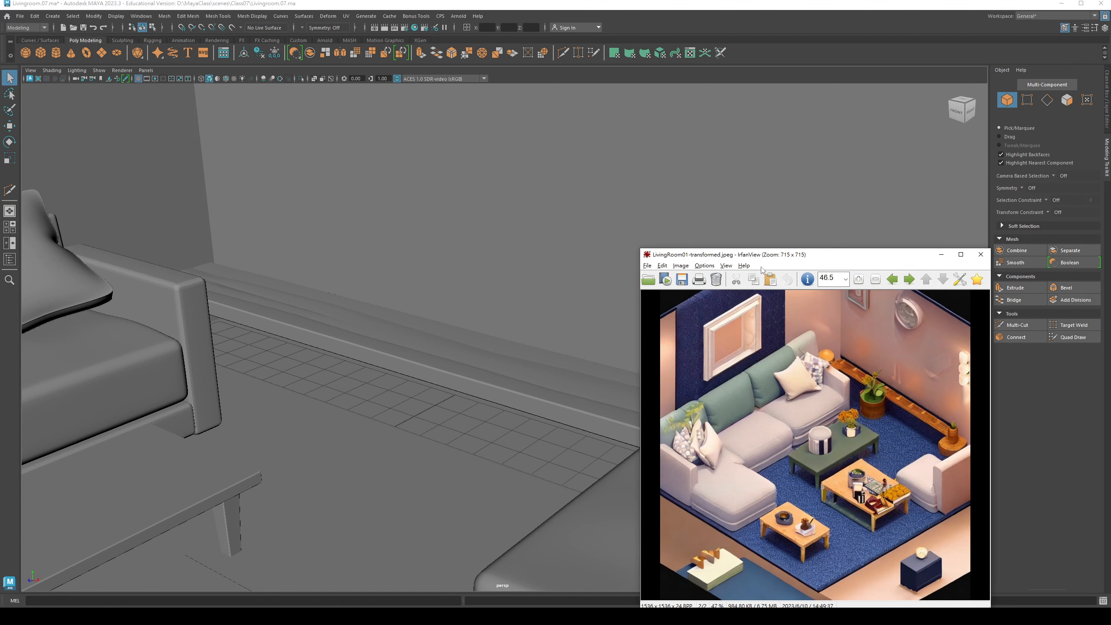
click(940, 255)
Step: Duplicate the worn shelf board and raise the copy straight above the original
click(461, 324)
alt+drag(461, 325, 456, 332)
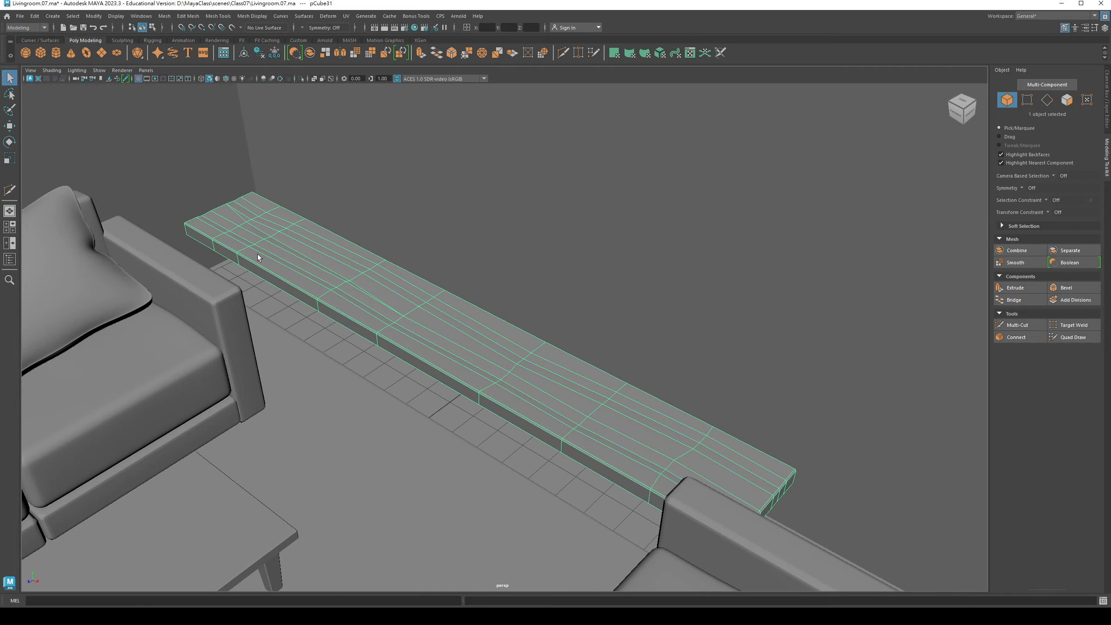
alt+drag(221, 312, 354, 362)
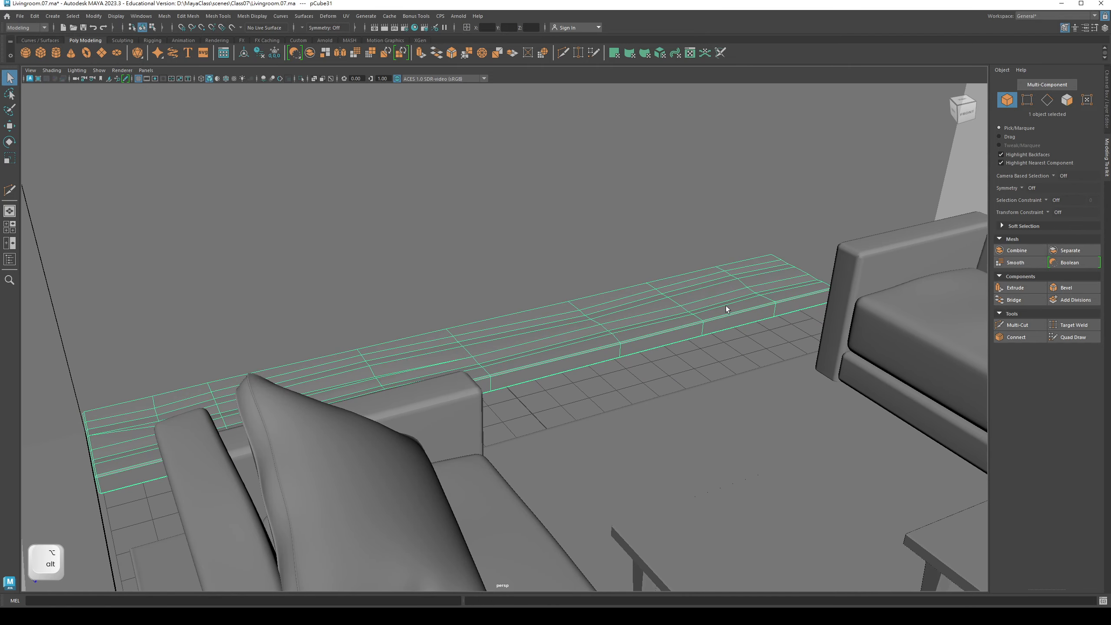
alt+drag(458, 323, 372, 302)
alt+middle_drag(380, 342, 427, 330)
alt+drag(426, 330, 279, 246)
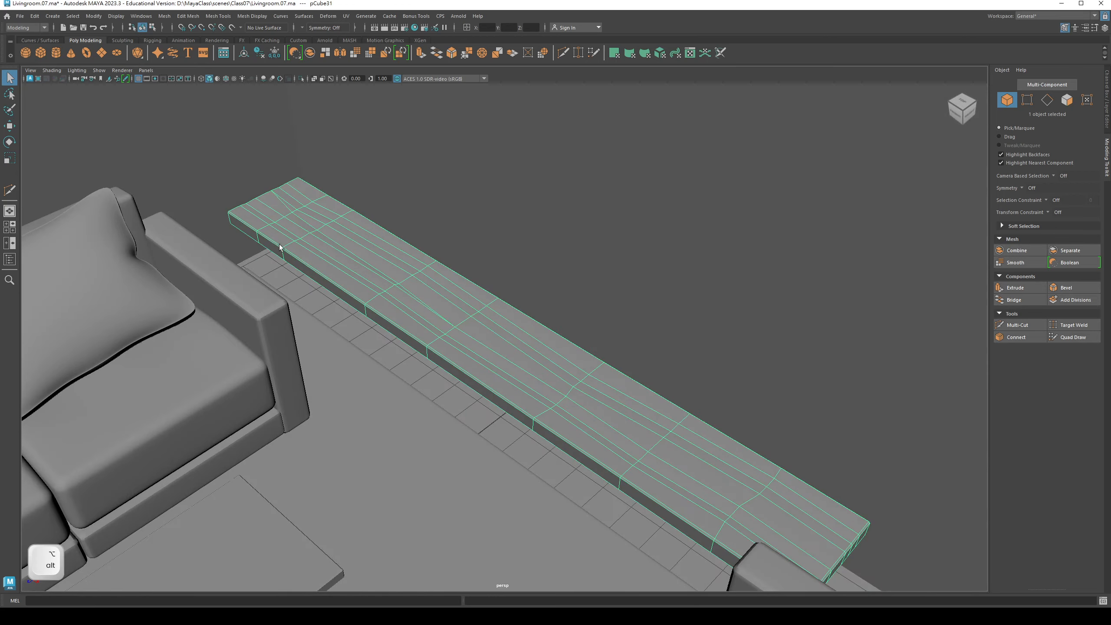
alt+middle_drag(602, 357, 611, 355)
mouse_move(611, 355)
alt+mouse_down()
mouse_move(544, 323)
mouse_move(611, 338)
alt+mouse_up()
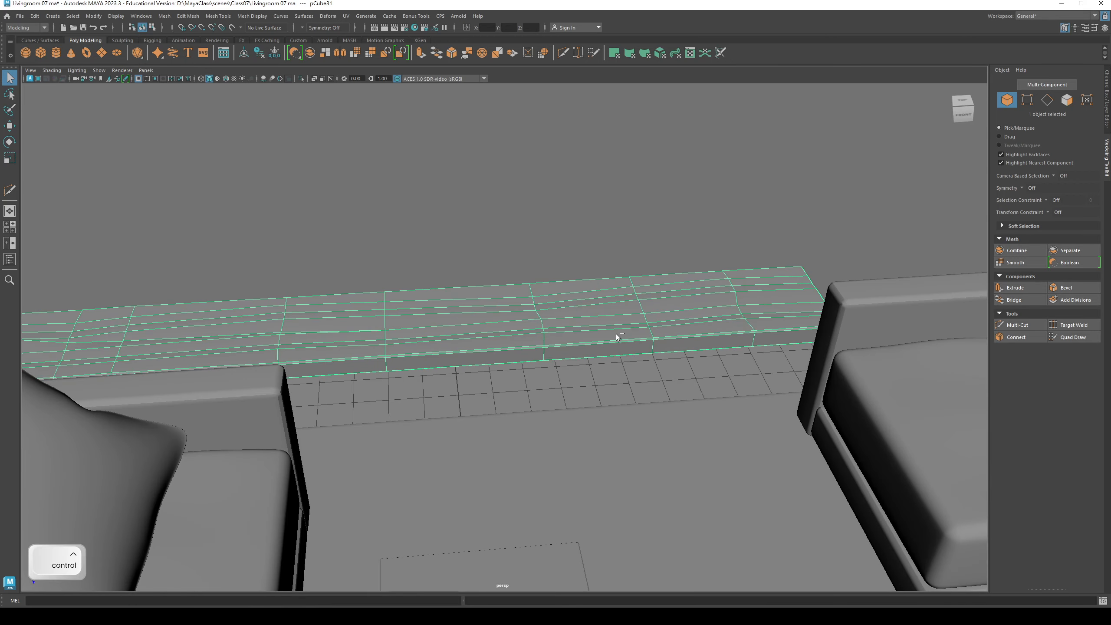
alt+middle_drag(513, 330, 651, 328)
alt+drag(651, 328, 583, 232)
key(ctrl+d)
key(w)
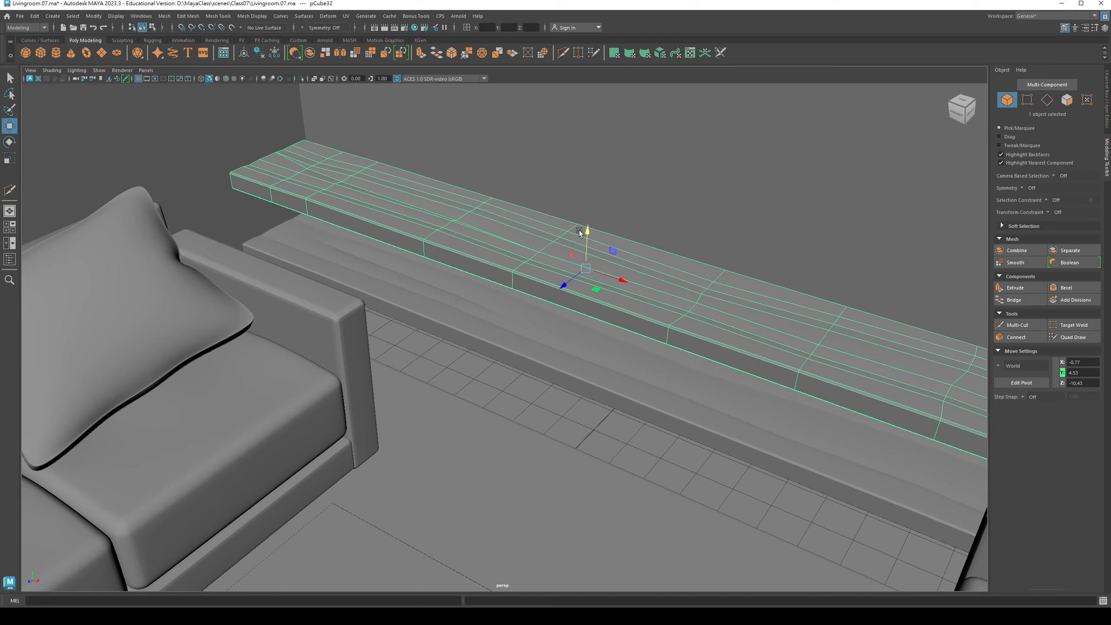
Step: Delete the raised copy's faces, keeping only the short section at the end near the window wall
key(q)
alt+drag(516, 267, 515, 242)
right_drag(515, 242, 516, 262)
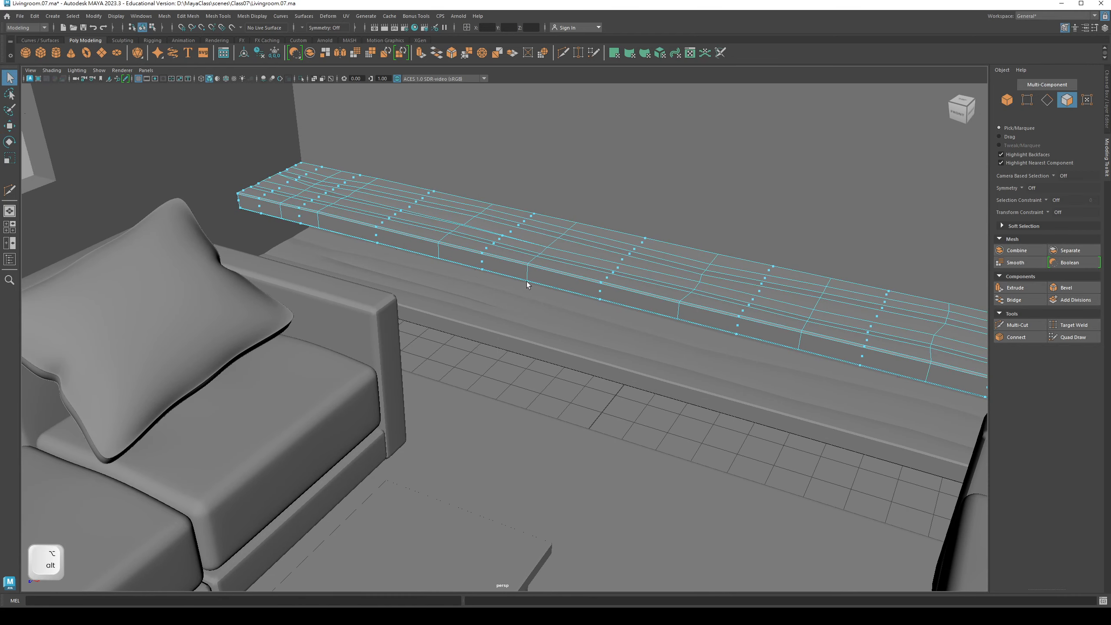
alt+drag(516, 262, 452, 248)
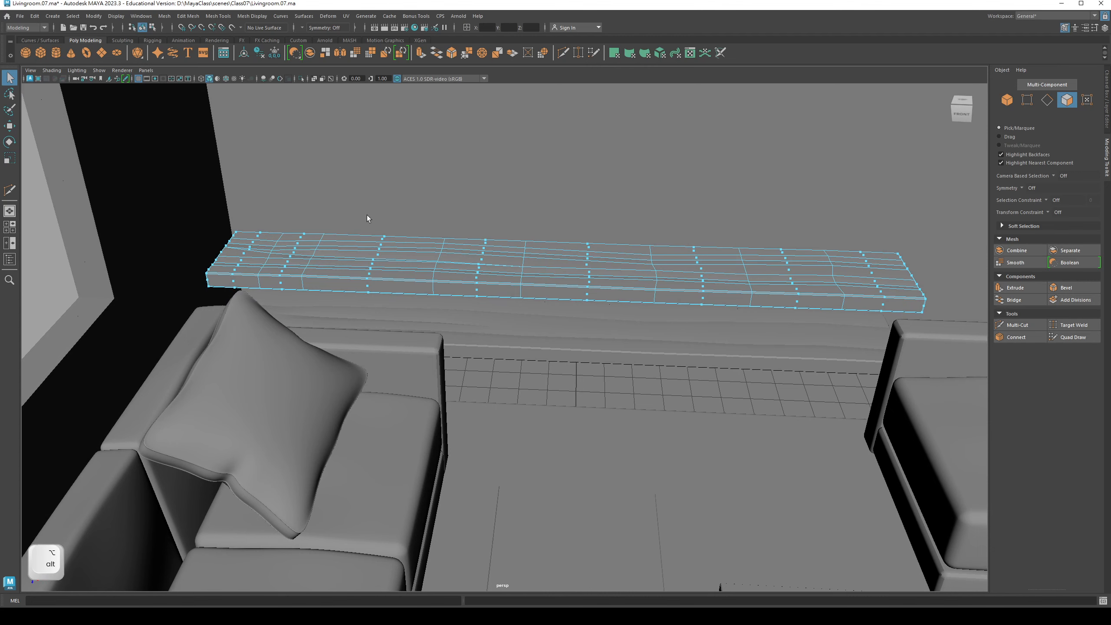
drag(370, 243, 964, 359)
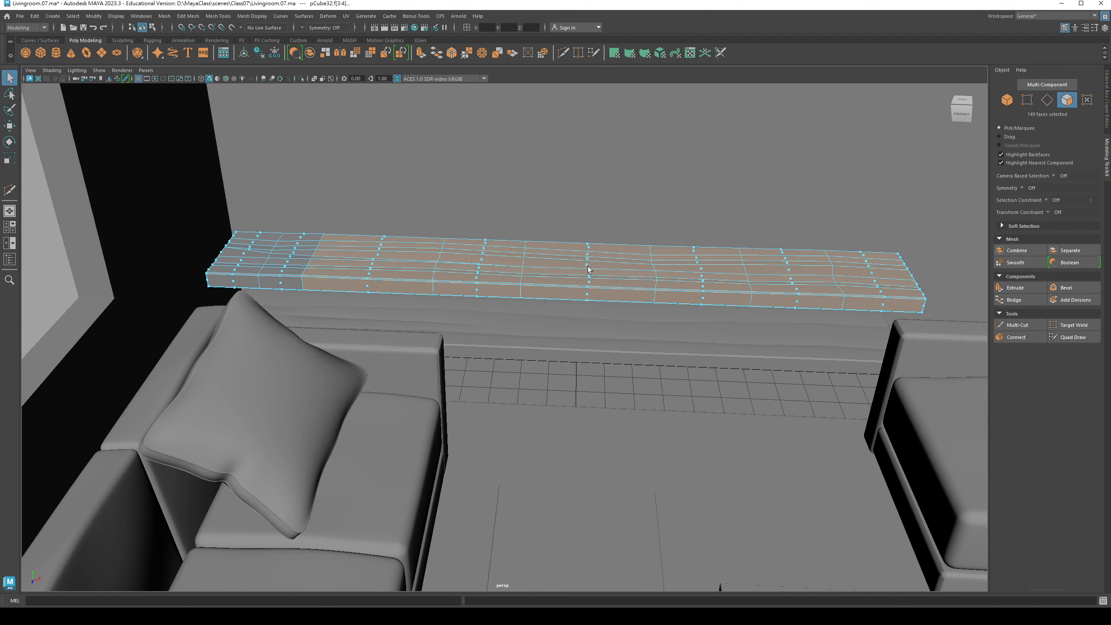
alt+drag(577, 258, 536, 253)
key(Delete)
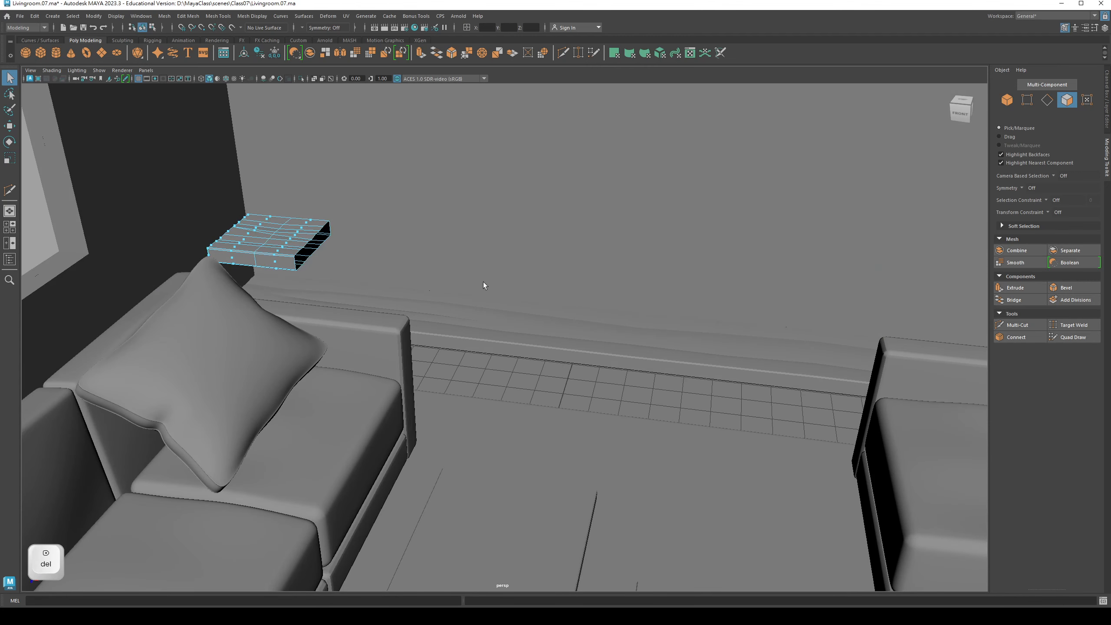
Step: Return to object mode and center the pivot of the remaining short board piece
alt+drag(340, 251, 399, 265)
scroll(399, 265, up, 4)
key(q)
right_drag(372, 176, 412, 153)
alt+drag(367, 193, 542, 280)
key(e)
alt+right_drag(547, 296, 365, 292)
alt+drag(459, 295, 396, 284)
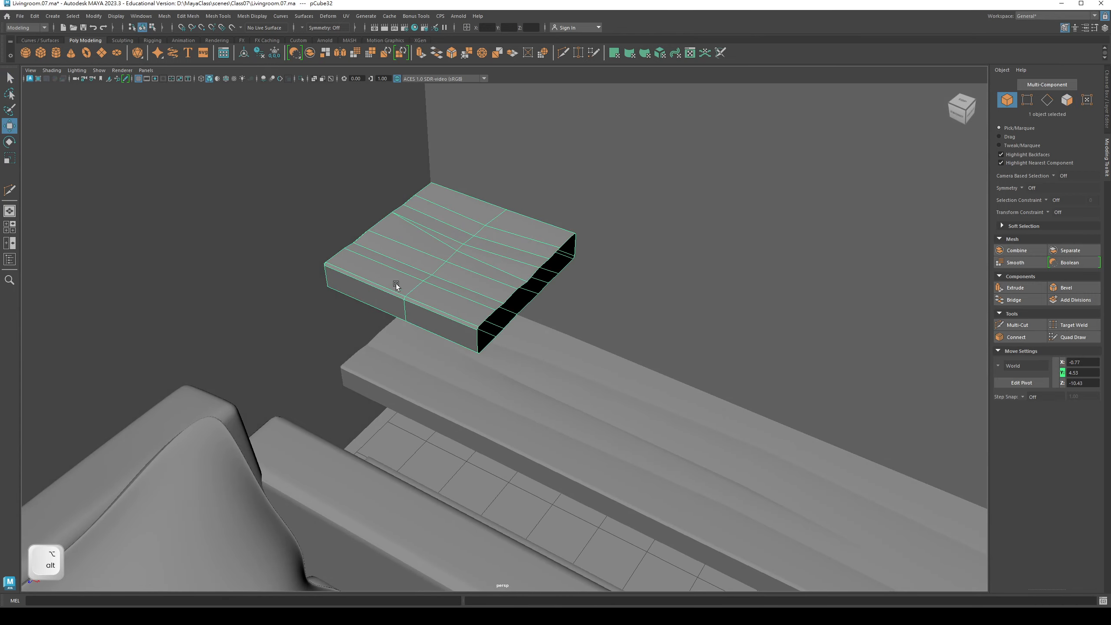
click(94, 16)
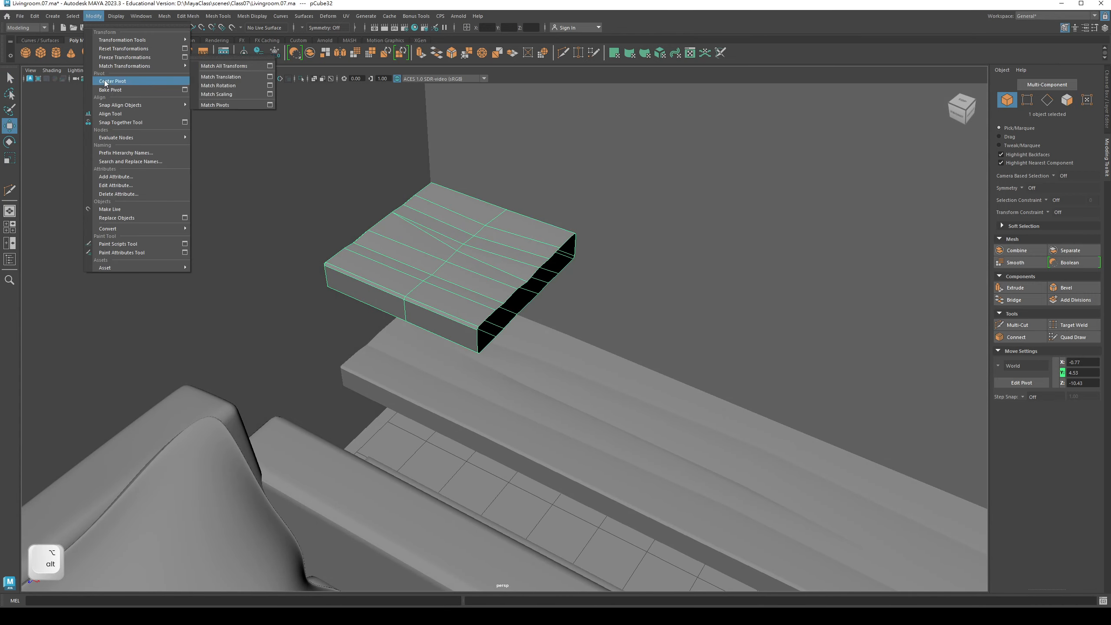
click(148, 83)
alt+drag(499, 292, 453, 290)
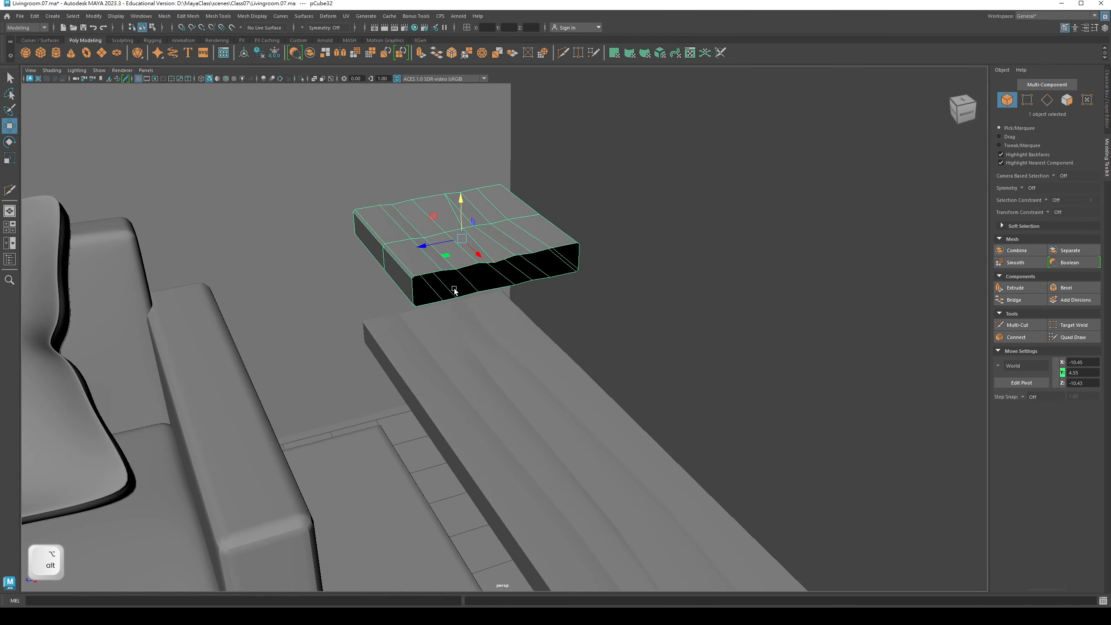
Step: Stand the short board piece upright by setting its Rotate Z to 90
alt+right_drag(391, 242, 431, 226)
alt+middle_drag(431, 225, 407, 341)
alt+drag(407, 341, 577, 302)
key(f)
key(e)
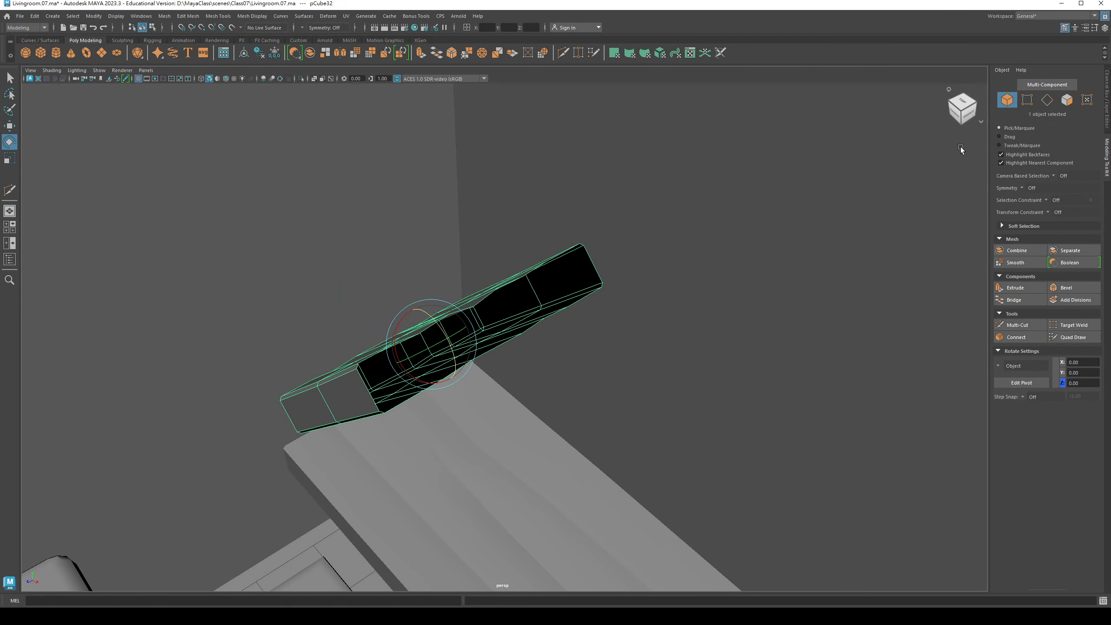
click(1104, 109)
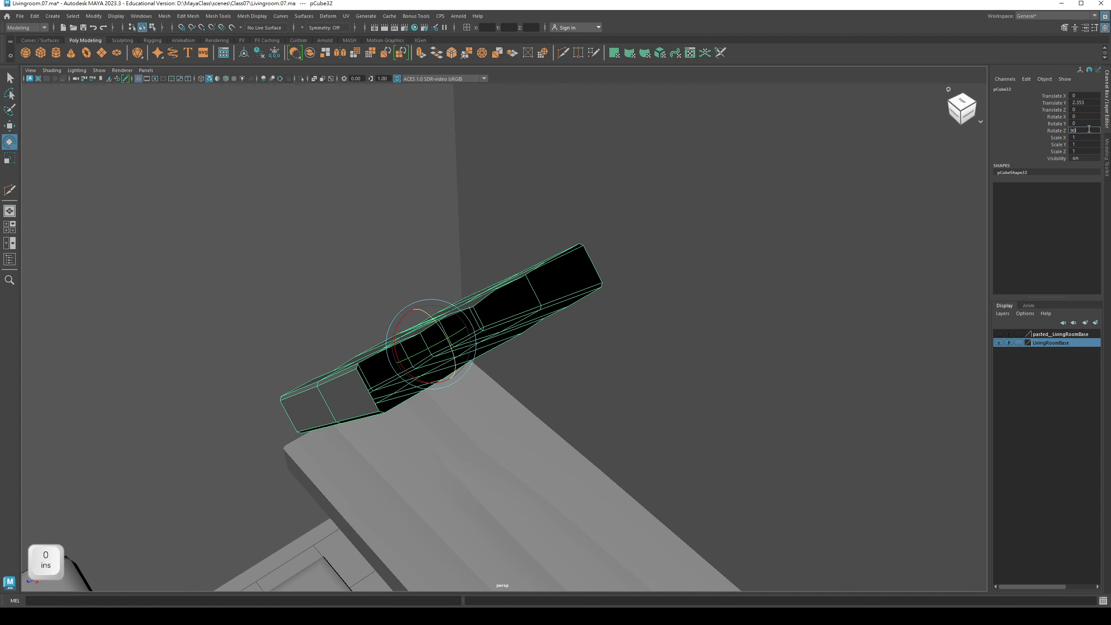
key(Return)
alt+drag(844, 225, 801, 225)
Step: Lower the upright piece beneath the shelf end to a Translate Y of -0.647 so it reaches the floor
key(w)
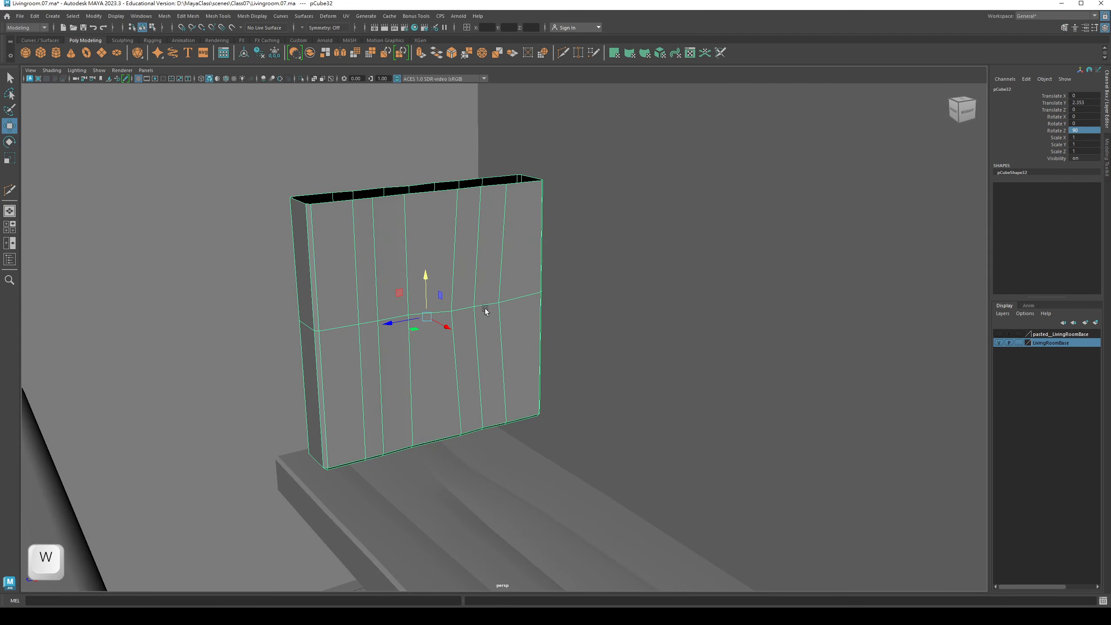
alt+drag(486, 311, 421, 505)
alt+middle_drag(421, 503, 439, 303)
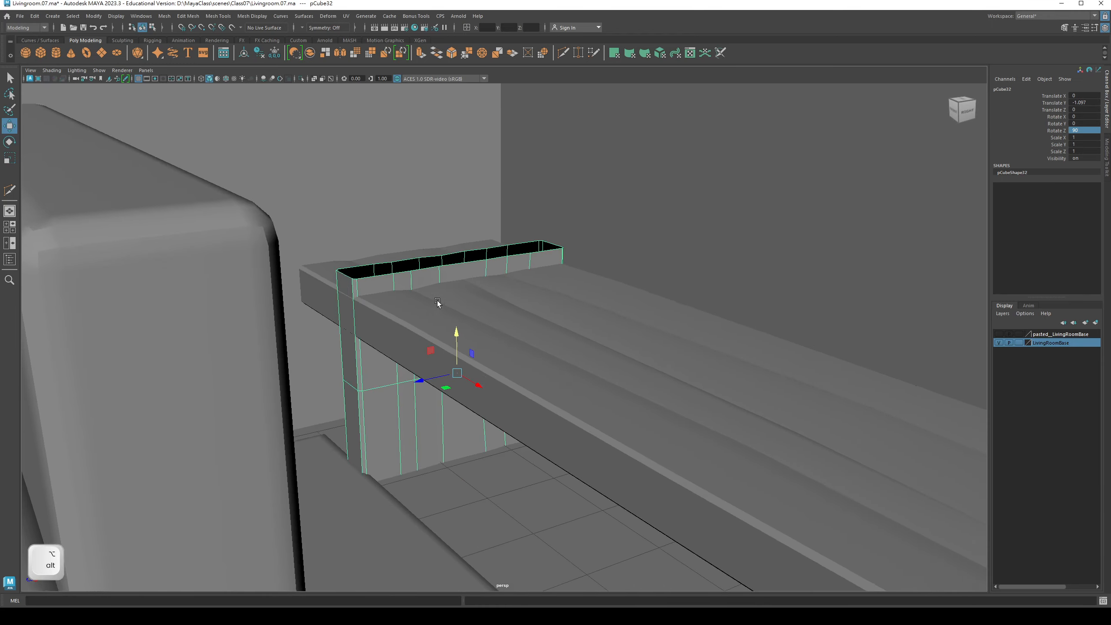
alt+drag(439, 302, 463, 303)
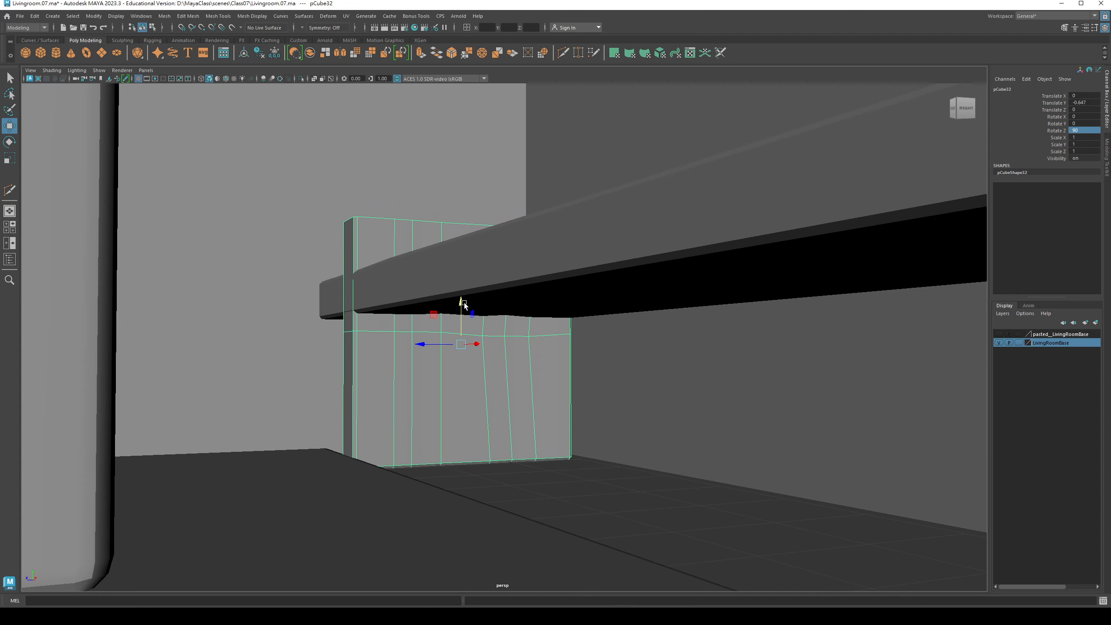
Step: Select the upper and middle vertex rows of the upright leg and lower them to shorten it
key(q)
right_drag(454, 340, 407, 338)
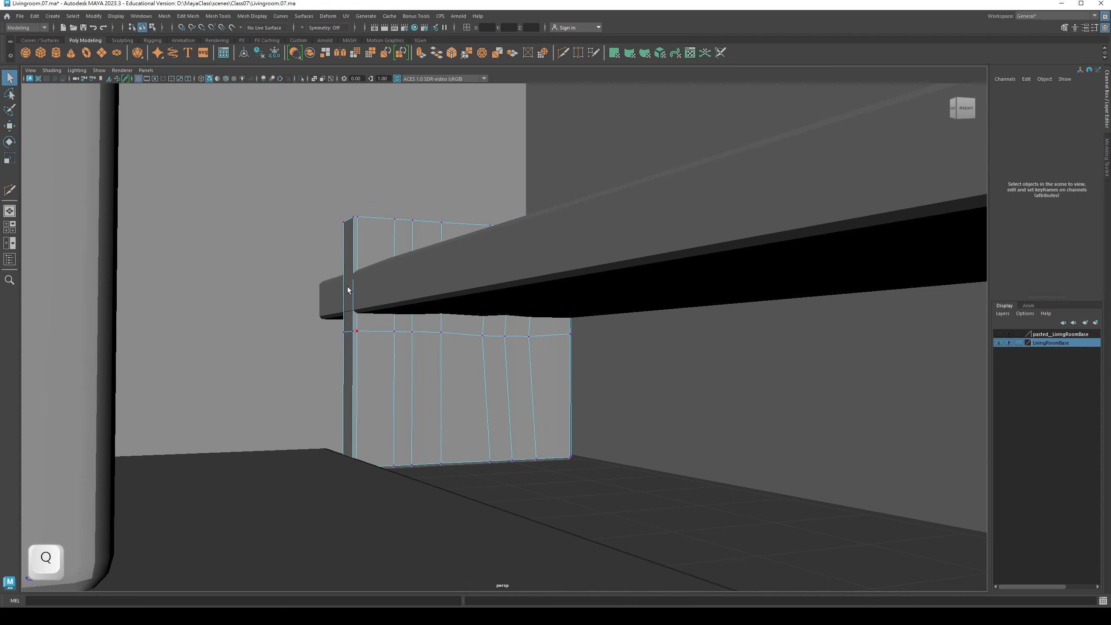
drag(318, 196, 400, 277)
drag(600, 366, 601, 367)
key(w)
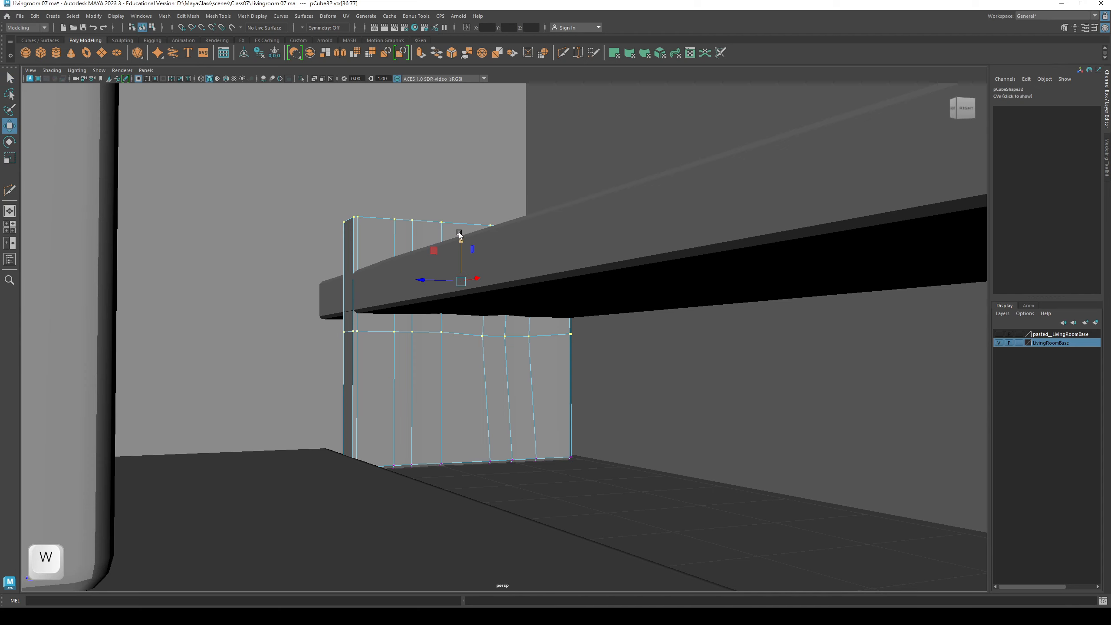
drag(458, 235, 463, 296)
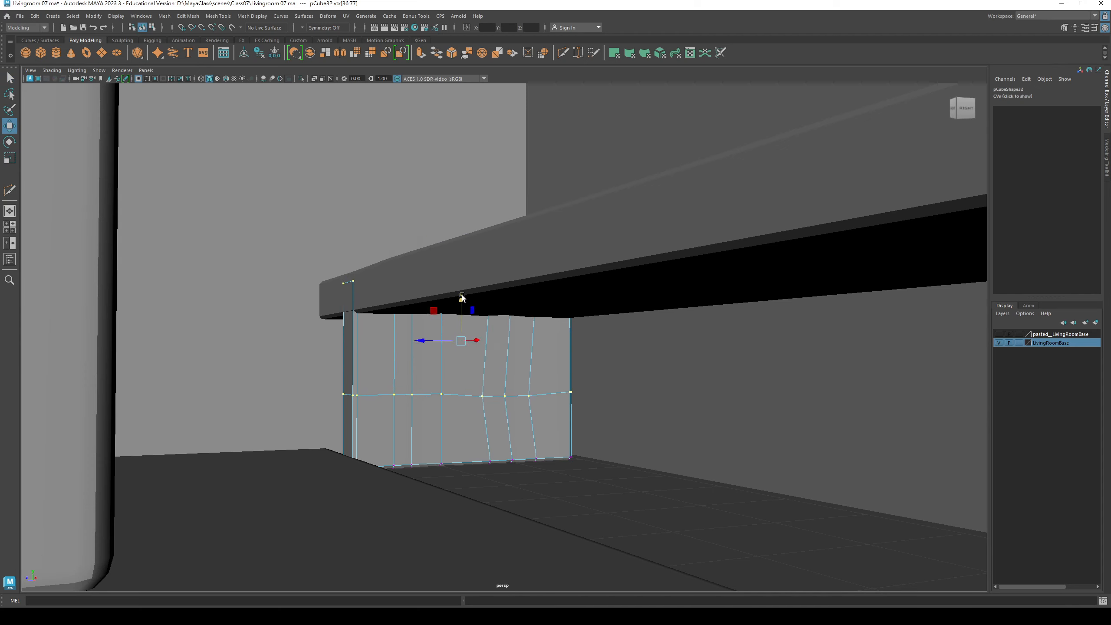
Step: Adjust the height of the leg's top vertices to the shelf's underside and return to object mode
key(q)
drag(230, 218, 633, 336)
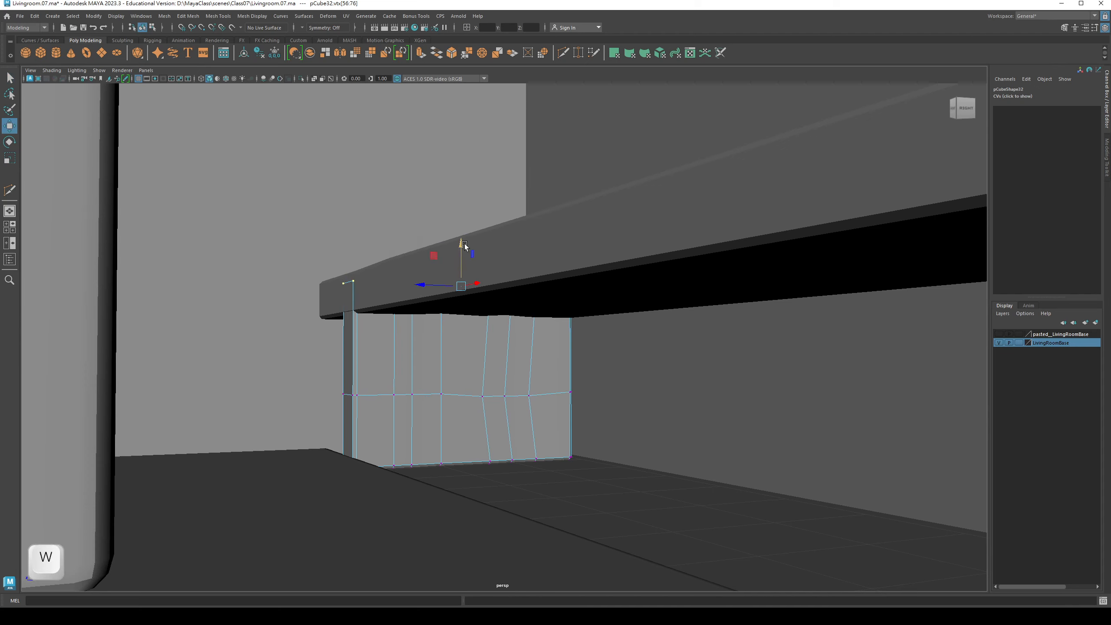
key(q)
alt+drag(455, 329, 440, 336)
right_drag(440, 337, 480, 328)
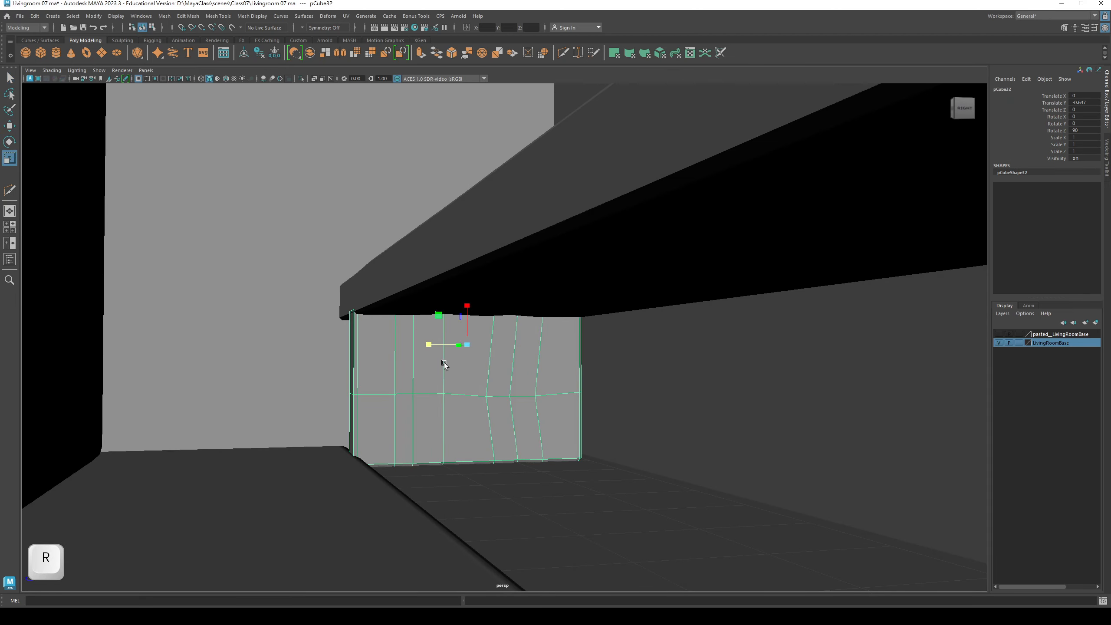
Step: Narrow the leg across the shelf's depth to a Scale Z of 0.967
alt+drag(444, 364, 425, 344)
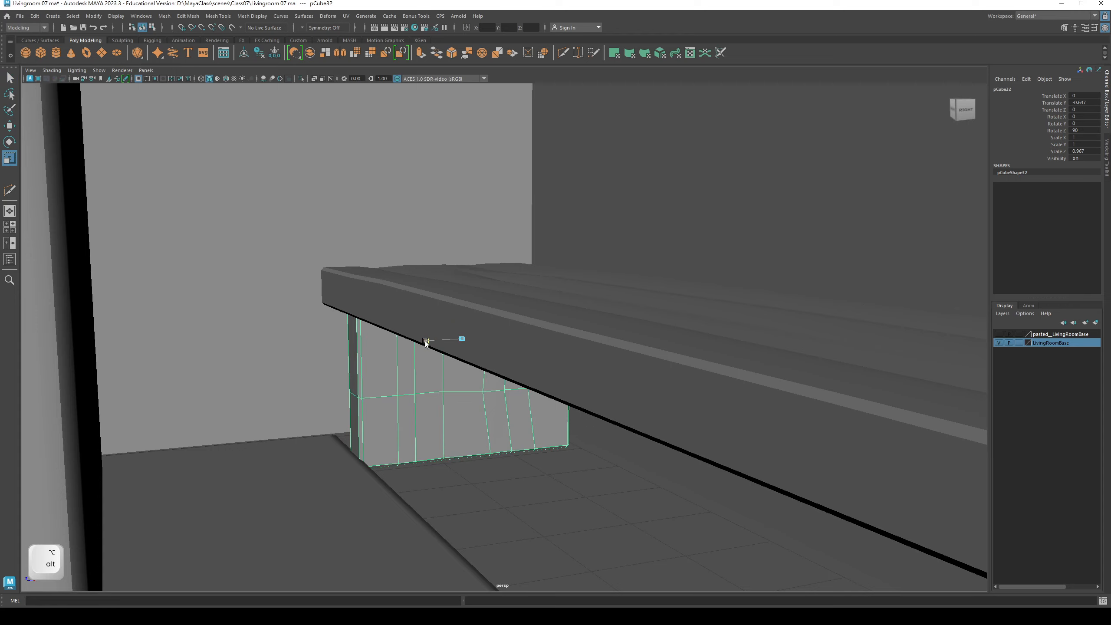
alt+drag(305, 349, 380, 354)
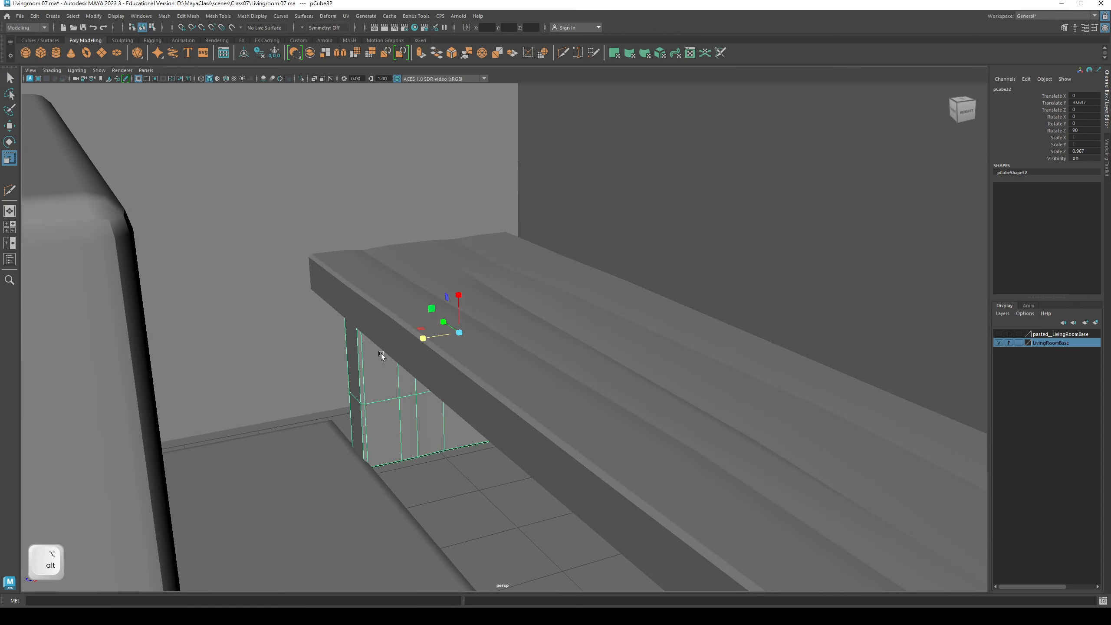
alt+drag(444, 321, 439, 371)
Step: Adjust the height of the leg's bottom vertices to the floor and return to object mode
key(q)
right_drag(439, 372, 387, 375)
alt+drag(375, 402, 335, 398)
drag(335, 398, 741, 491)
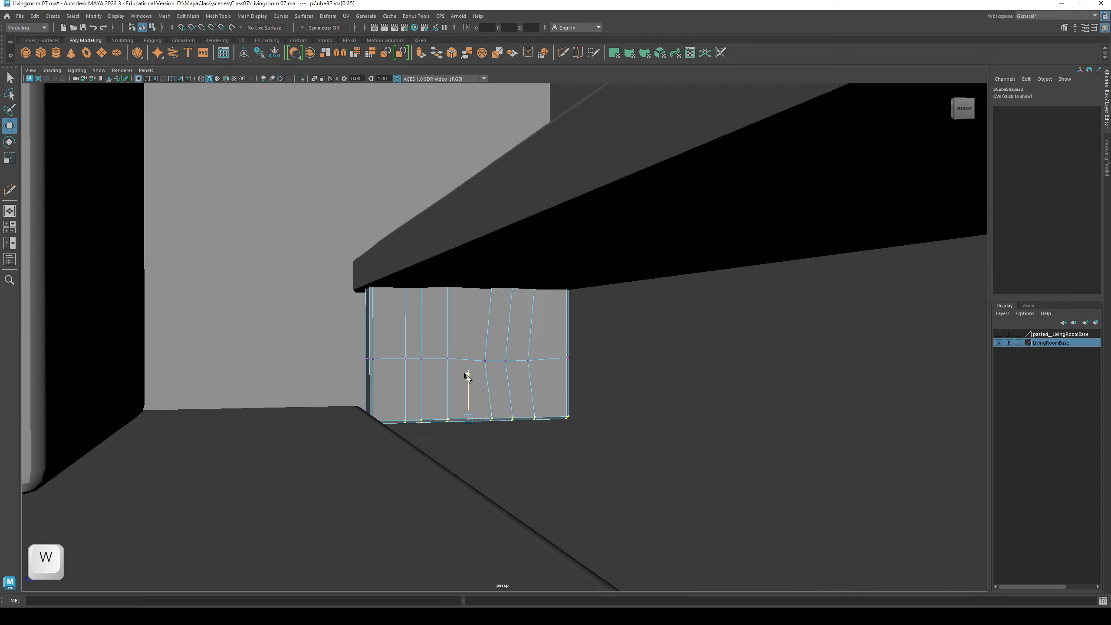
key(q)
right_drag(459, 350, 462, 342)
alt+drag(466, 360, 534, 337)
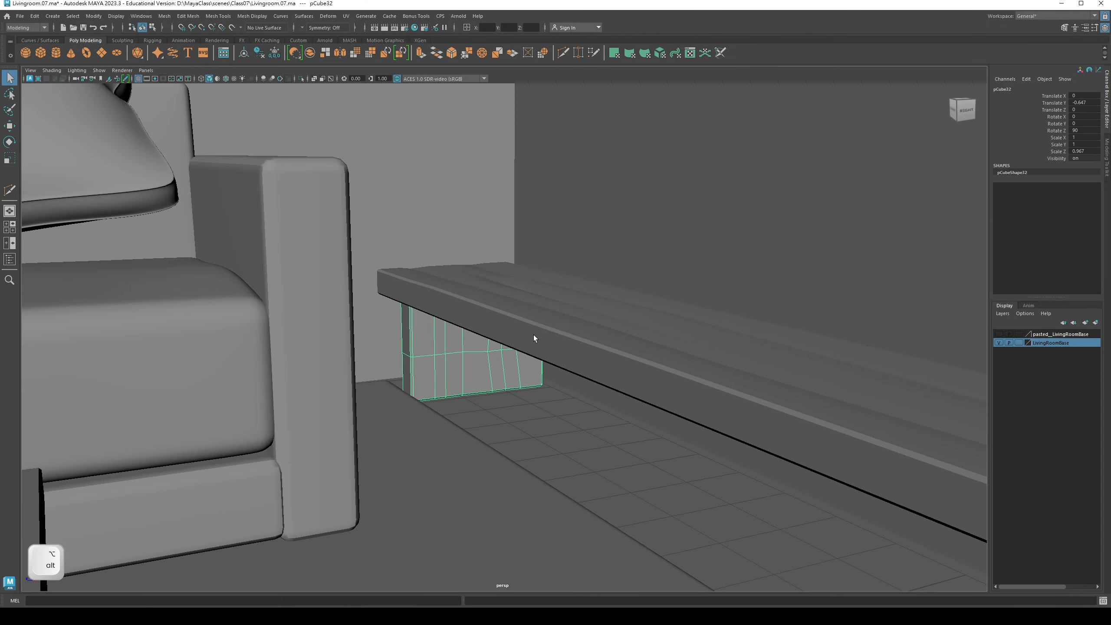
Step: Duplicate the leg and move the copy along X to the shelf's far end, at Translate X 19.164
alt+right_drag(533, 337, 404, 337)
key(w)
alt+drag(404, 337, 520, 357)
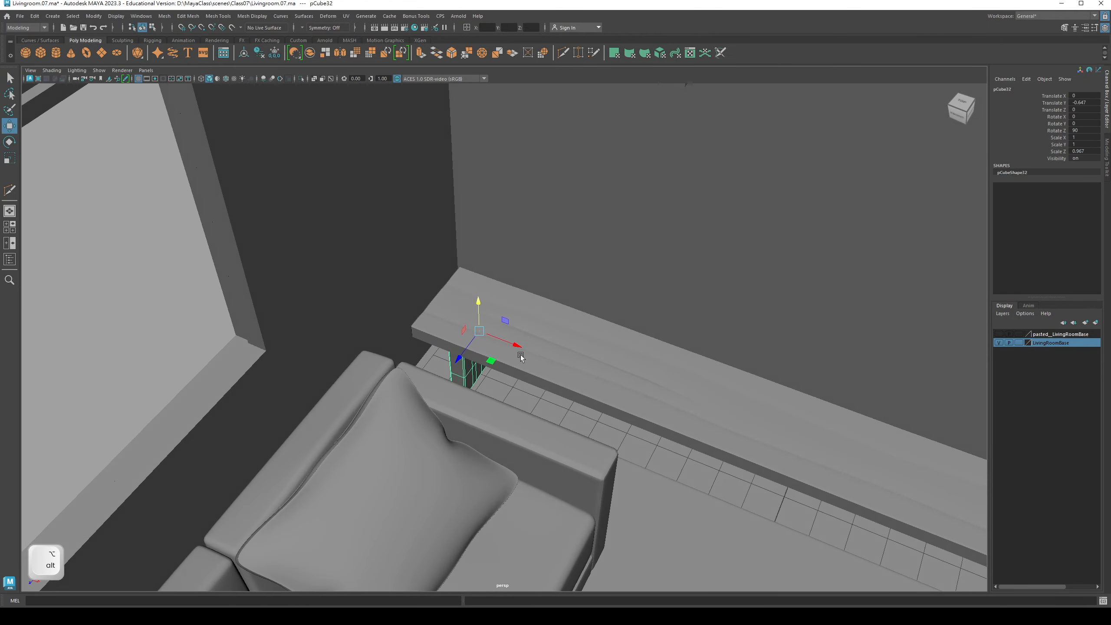
alt+middle_drag(549, 350, 446, 302)
alt+drag(446, 302, 421, 267)
alt+right_drag(422, 268, 363, 266)
alt+drag(363, 266, 947, 440)
key(ctrl+d)
key(w)
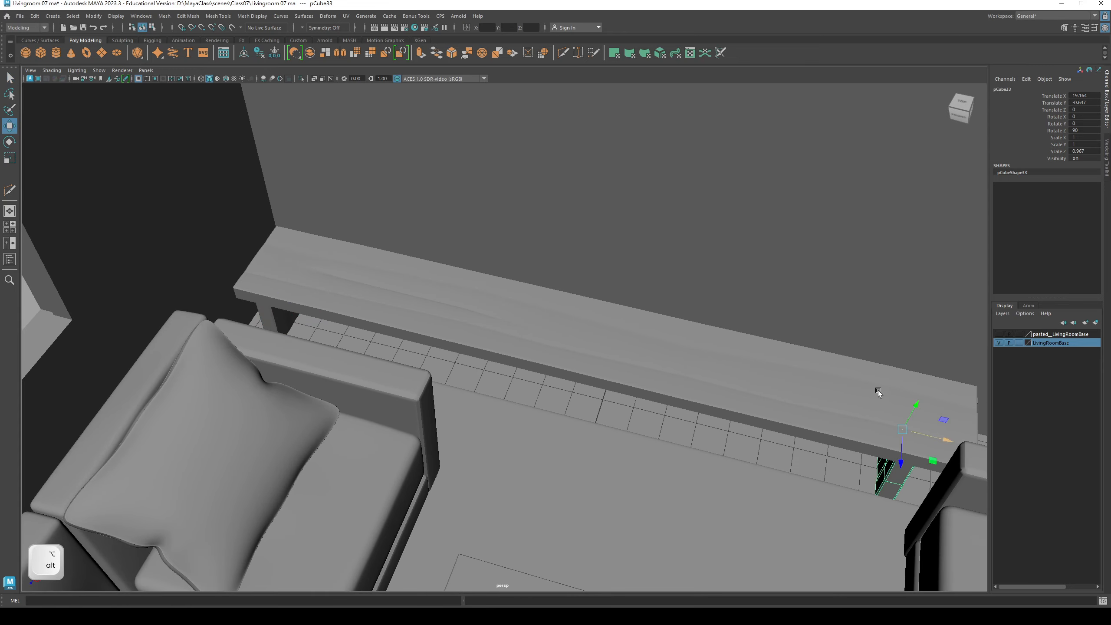
Step: Move the duplicated leg closer to the shelf's far end, to a Translate X of about 20.05
alt+middle_drag(878, 389, 599, 280)
alt+drag(599, 280, 629, 269)
alt+right_drag(630, 269, 732, 287)
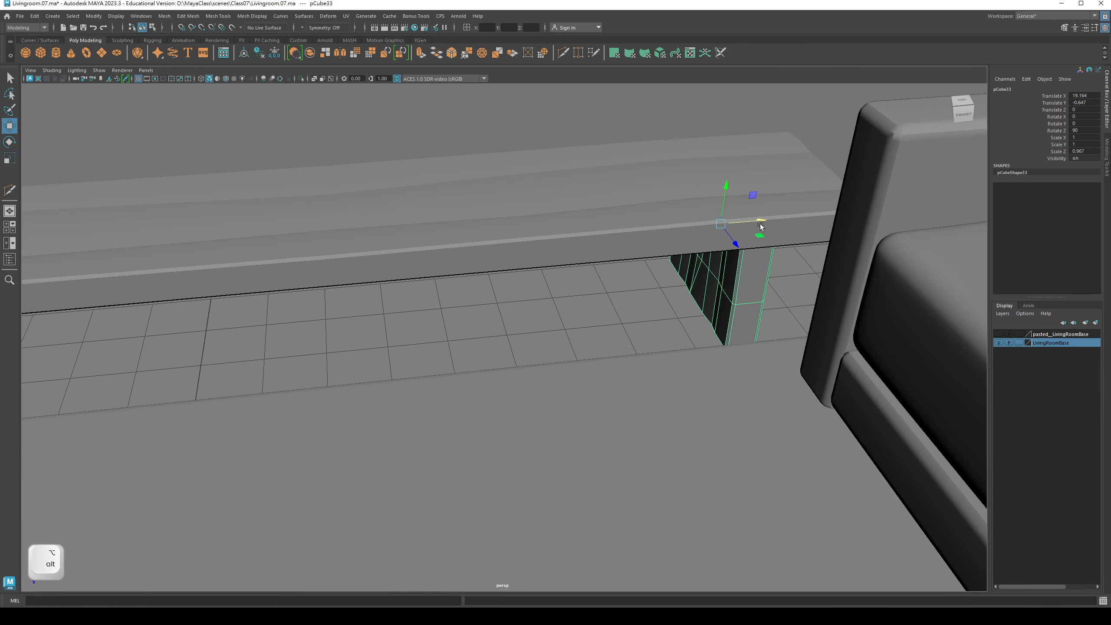
drag(760, 226, 809, 220)
key(q)
alt+right_drag(810, 220, 506, 252)
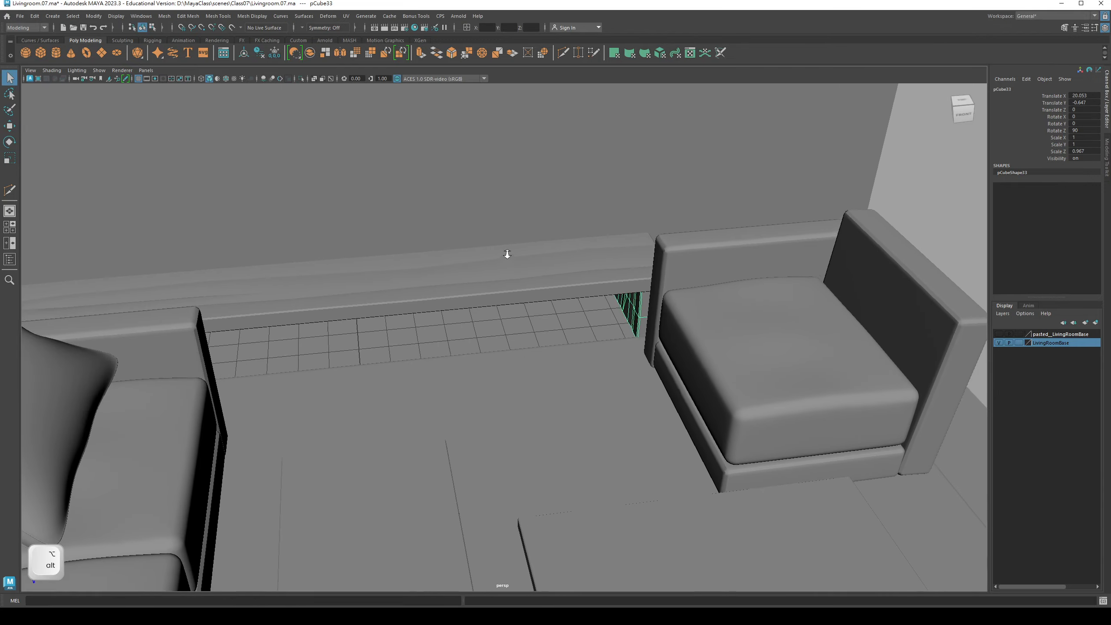
Step: Group the worn-wood shelf together with the legs beneath both of its ends
alt+drag(754, 238, 490, 256)
click(895, 180)
alt+right_drag(491, 256, 402, 241)
alt+middle_drag(403, 241, 425, 291)
mouse_move(426, 291)
alt+mouse_down()
mouse_move(433, 245)
mouse_move(446, 306)
mouse_move(461, 288)
mouse_move(427, 287)
mouse_move(443, 293)
alt+mouse_up()
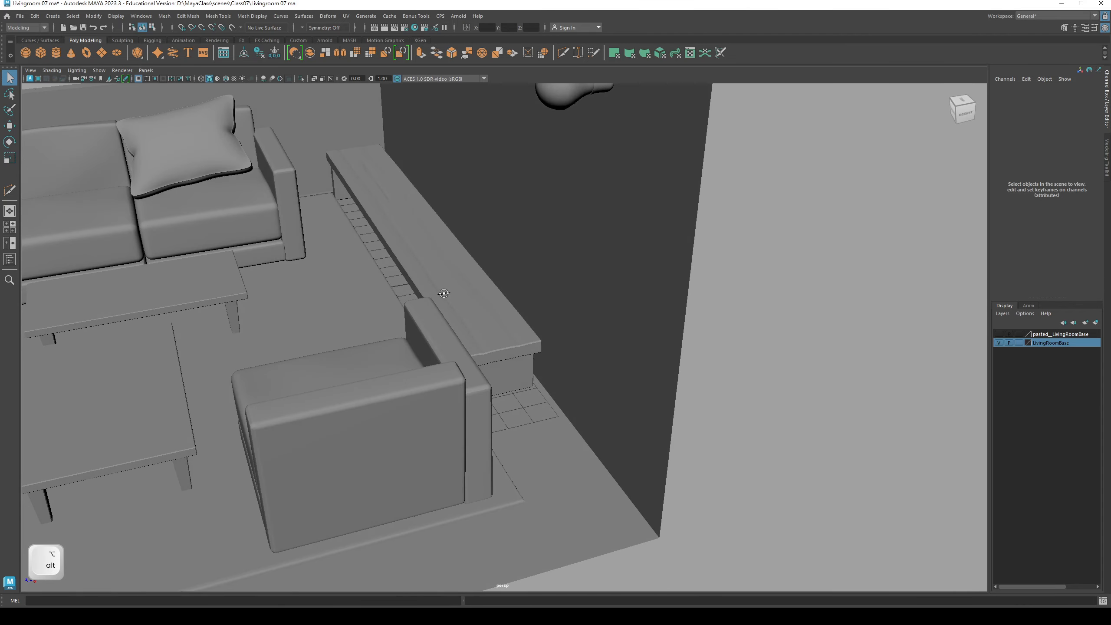
click(506, 378)
shift+click(498, 342)
alt+drag(356, 223, 446, 268)
alt+right_drag(446, 268, 454, 270)
alt+middle_drag(454, 270, 465, 300)
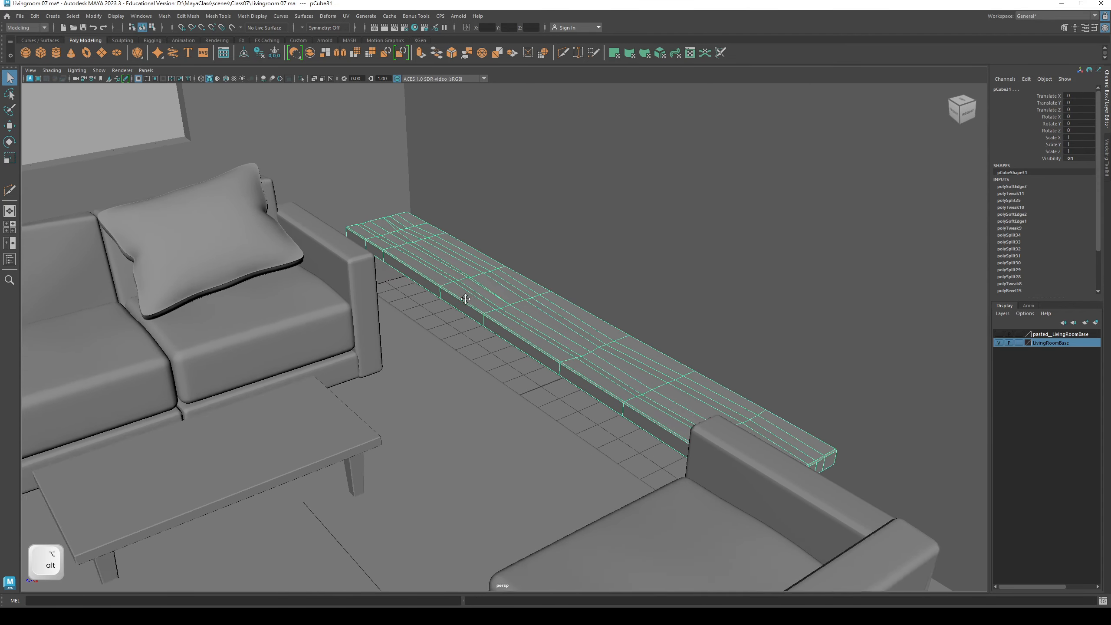
alt+drag(465, 300, 446, 290)
click(437, 331)
alt+drag(437, 331, 439, 262)
key(ctrl+g)
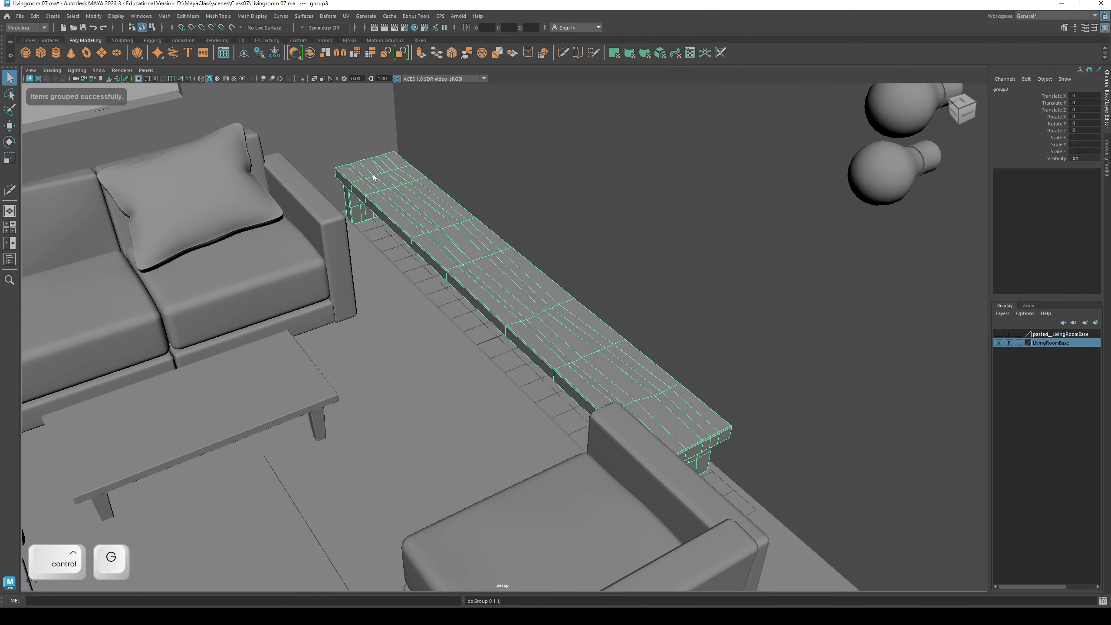
Step: Rename the new shelf group as Desk in the Outliner and minimize the Outliner
click(136, 16)
click(162, 130)
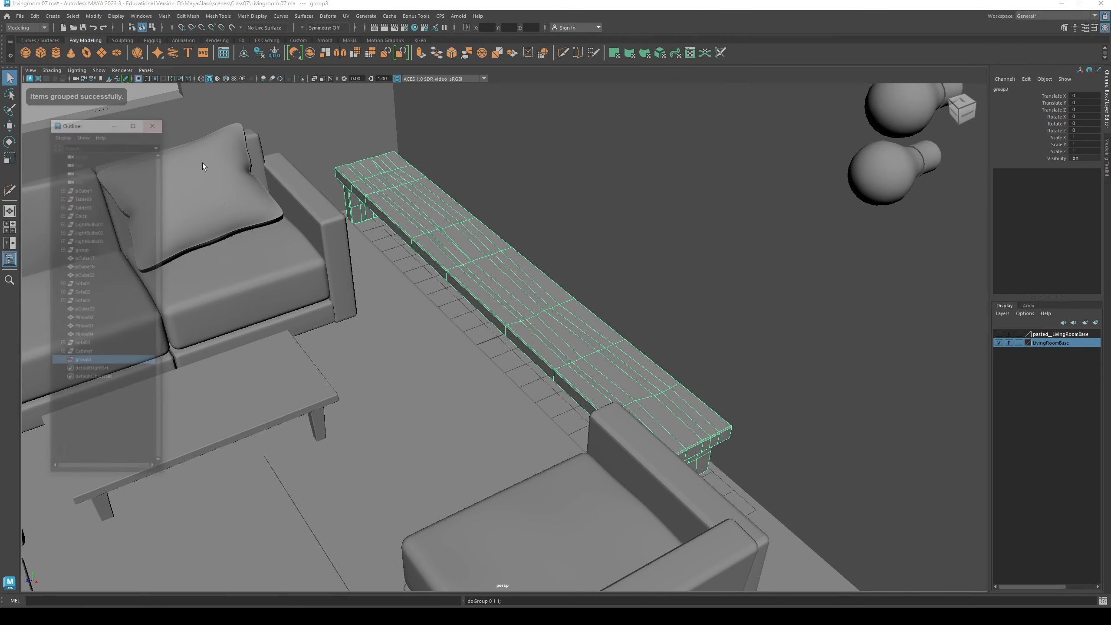
double_click(83, 361)
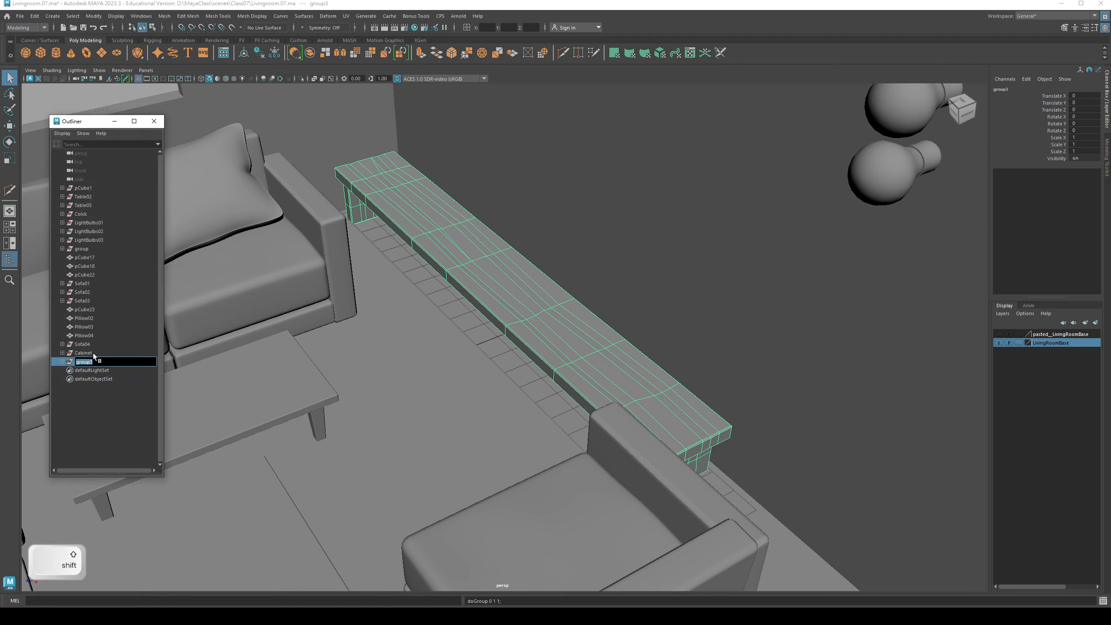
text(Desk)
key(Return)
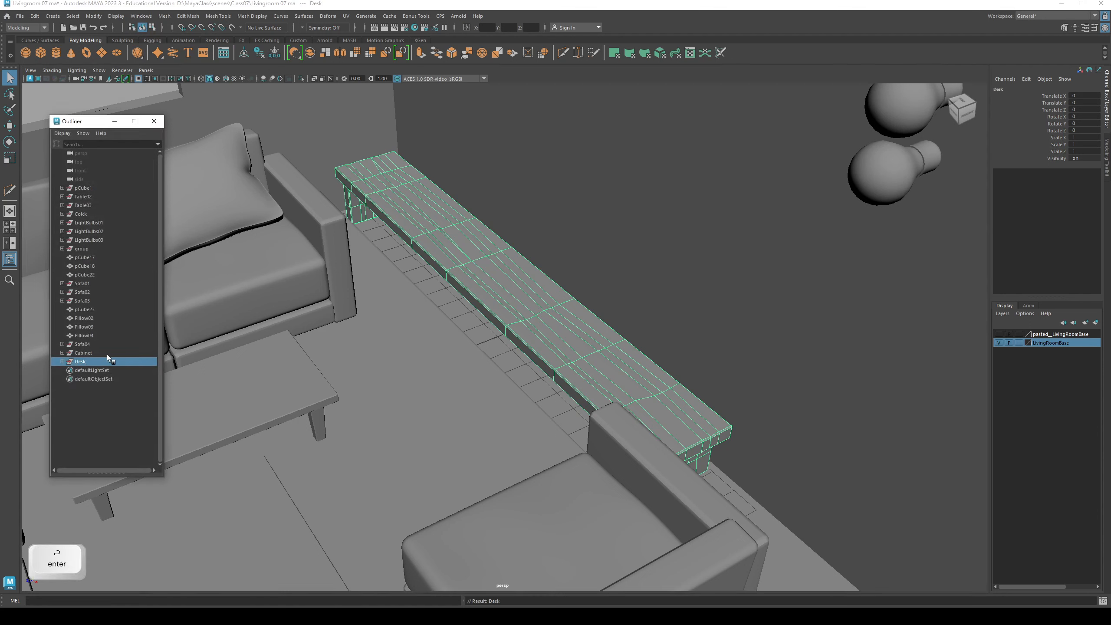
click(114, 121)
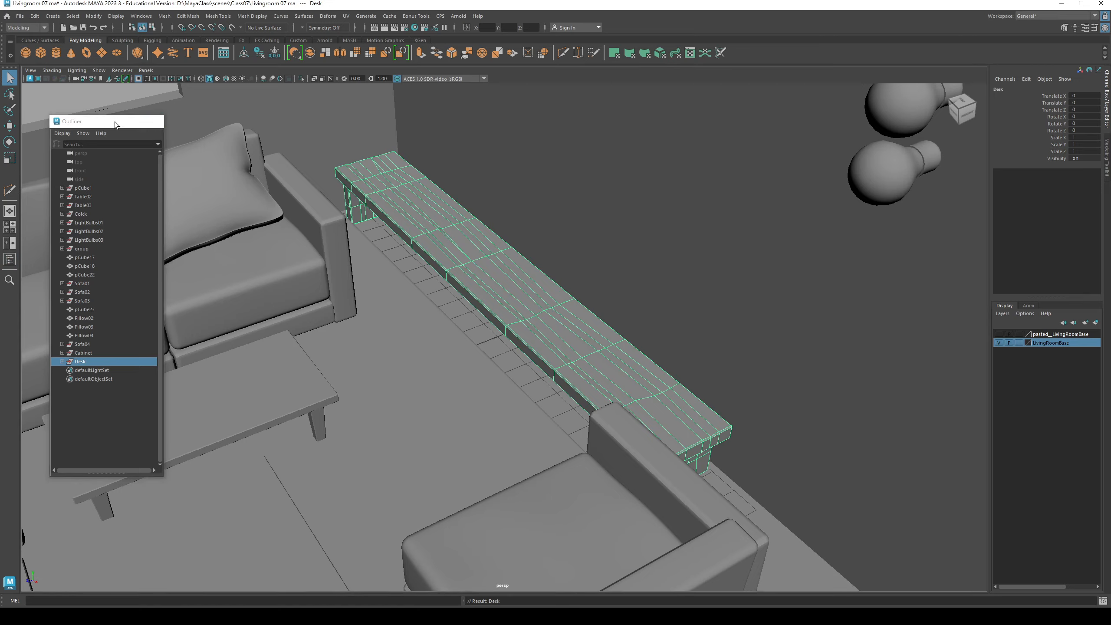
Step: Compare the shelf with the reference image and examine the potted plant and round wooden base at its end up close
click(569, 616)
alt+middle_drag(511, 407, 327, 397)
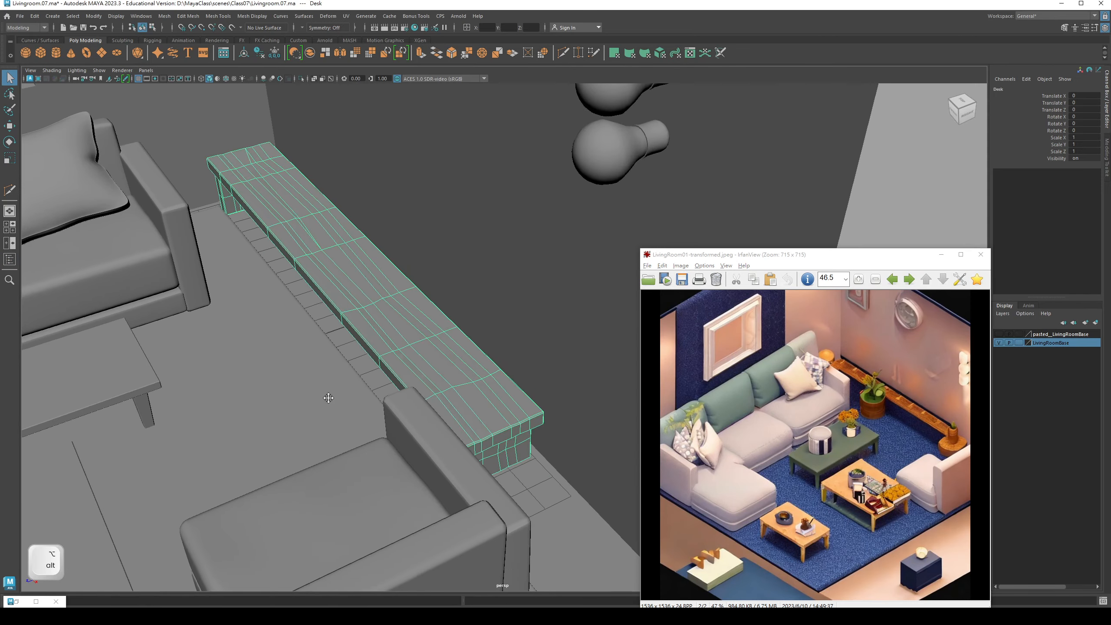
alt+drag(327, 397, 340, 366)
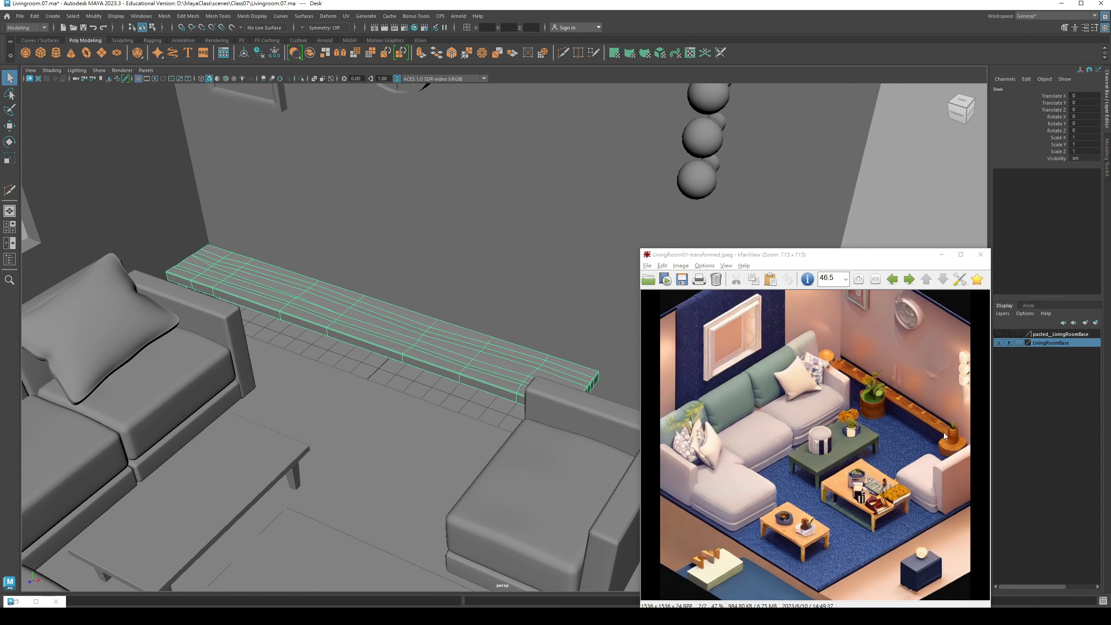
alt+middle_drag(507, 373, 455, 368)
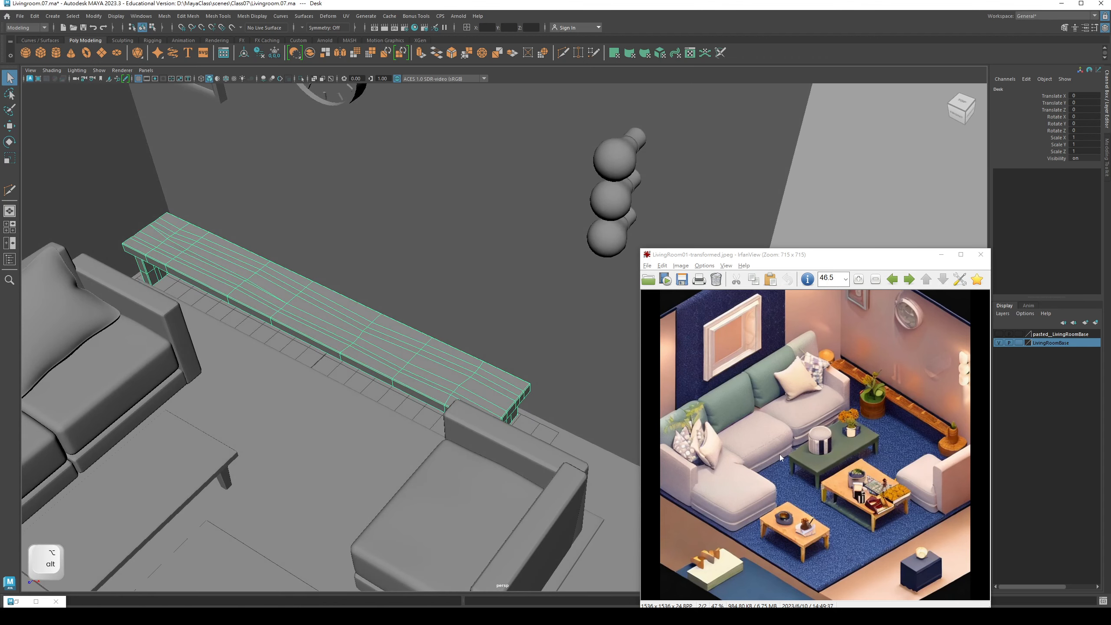
alt+drag(450, 363, 382, 387)
alt+right_drag(481, 385, 451, 391)
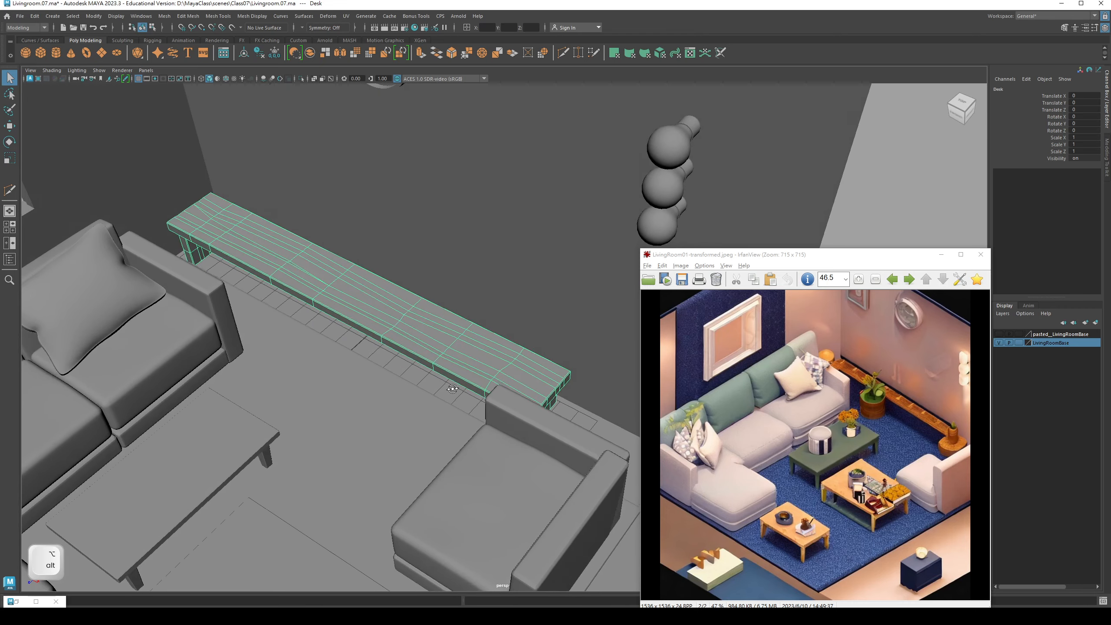
key(F2)
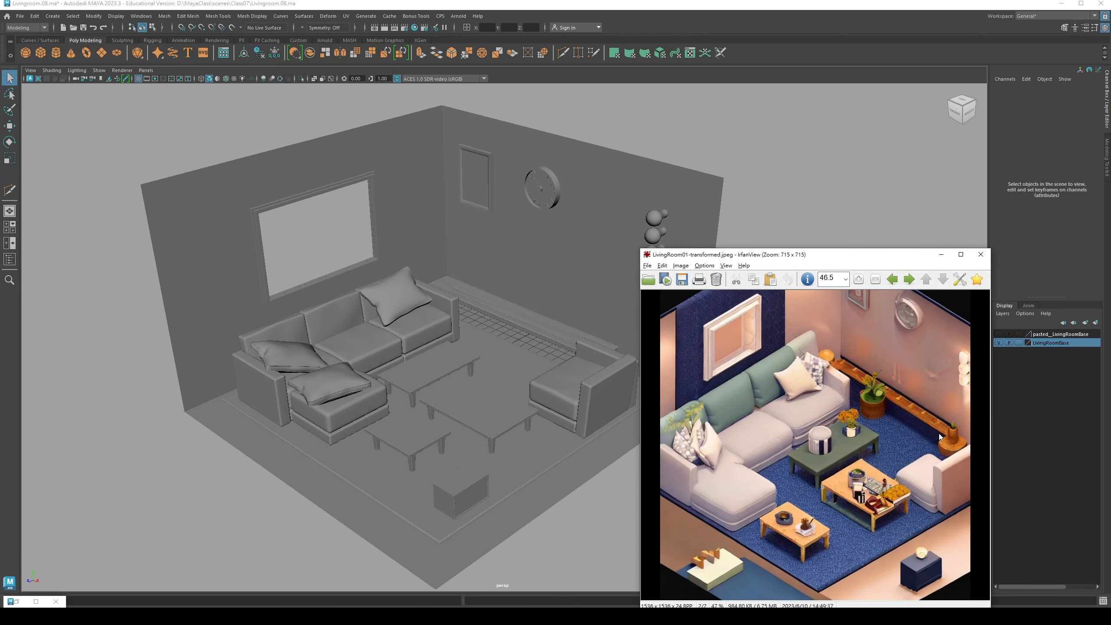
drag(905, 254, 743, 166)
drag(739, 312, 804, 377)
click(746, 370)
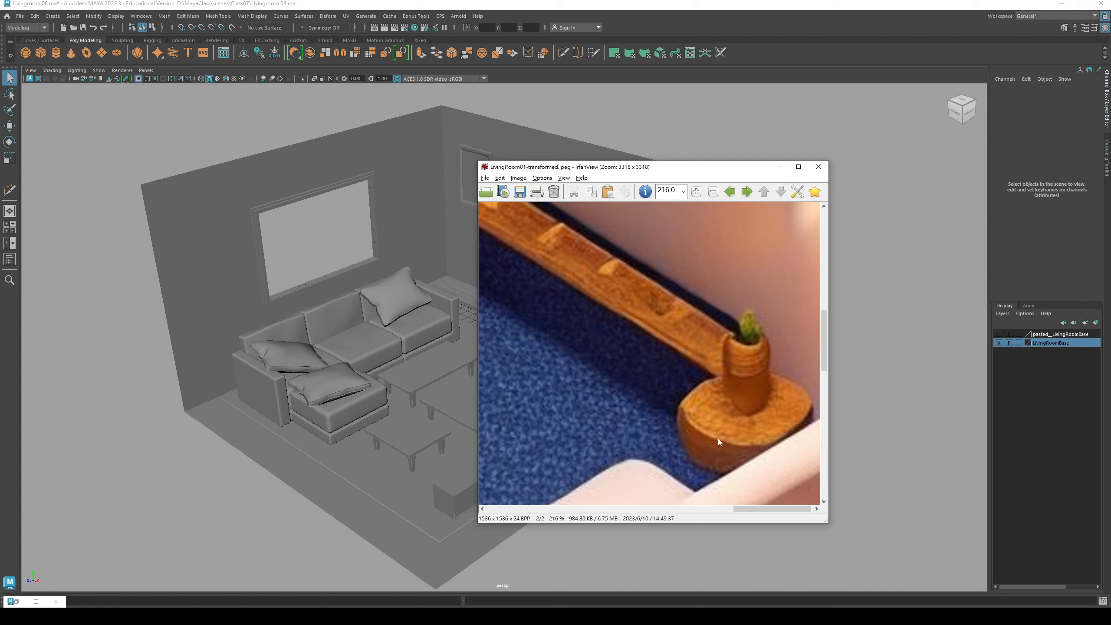
click(783, 170)
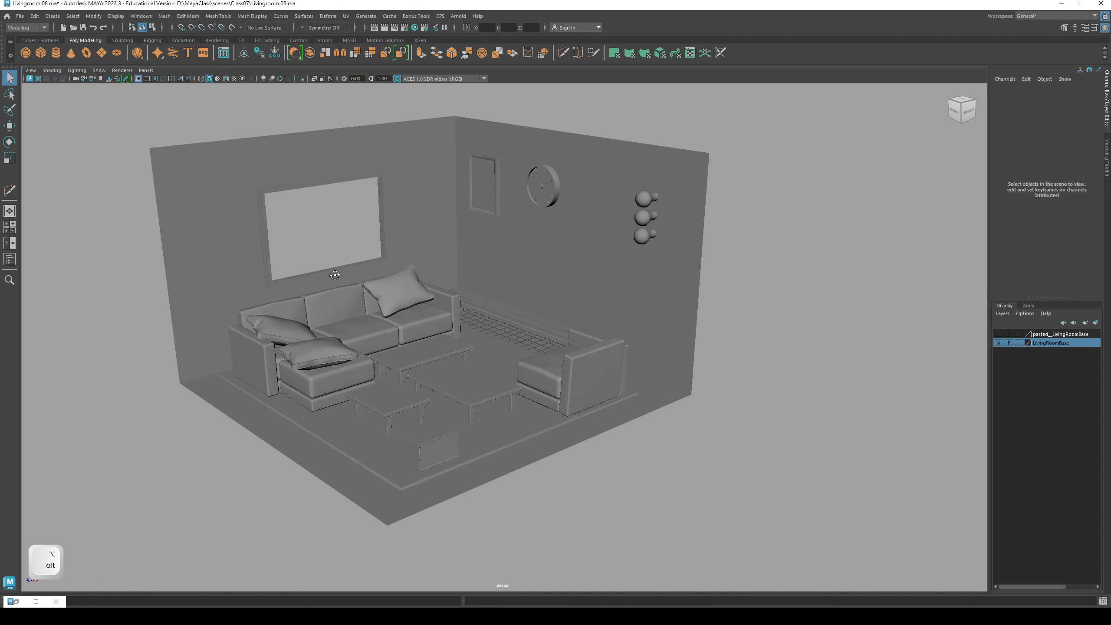